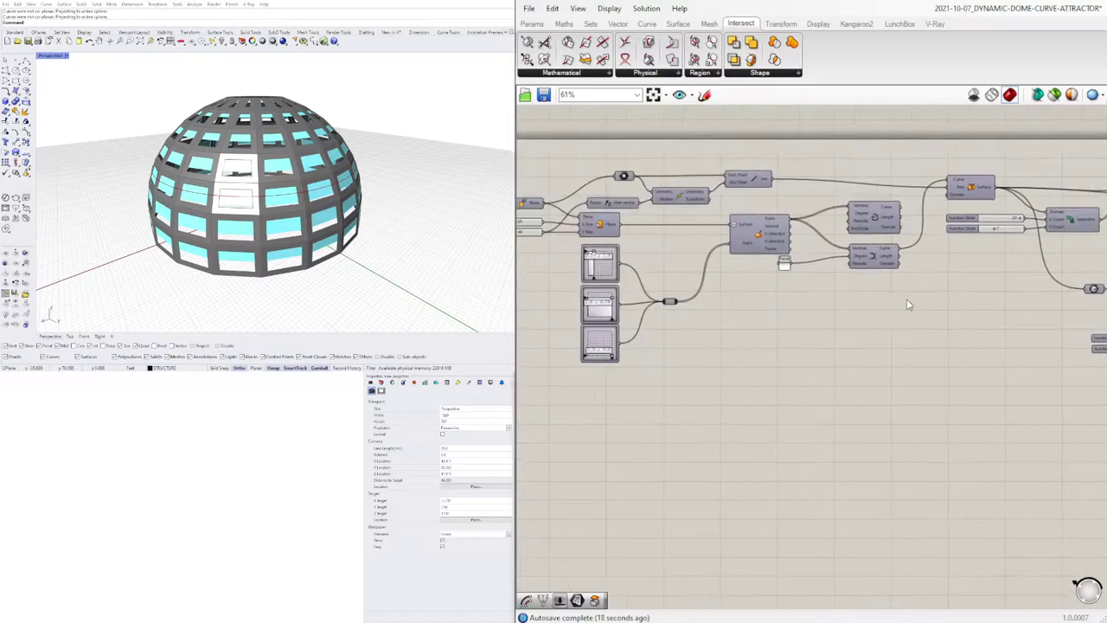
Examine the finished dome definition from the base plane and MD Sliders through to the intersection and remapping components.
{"action": "scroll", "coordinate": [672, 304], "scroll_direction": "up", "scroll_amount": 4}
{"action": "left_click_drag", "start_coordinate": [660, 297], "coordinate": [688, 295]}
{"action": "scroll", "coordinate": [1002, 354], "scroll_direction": "down", "scroll_amount": 1}
{"action": "right_click_drag", "start_coordinate": [1001, 354], "coordinate": [835, 356]}
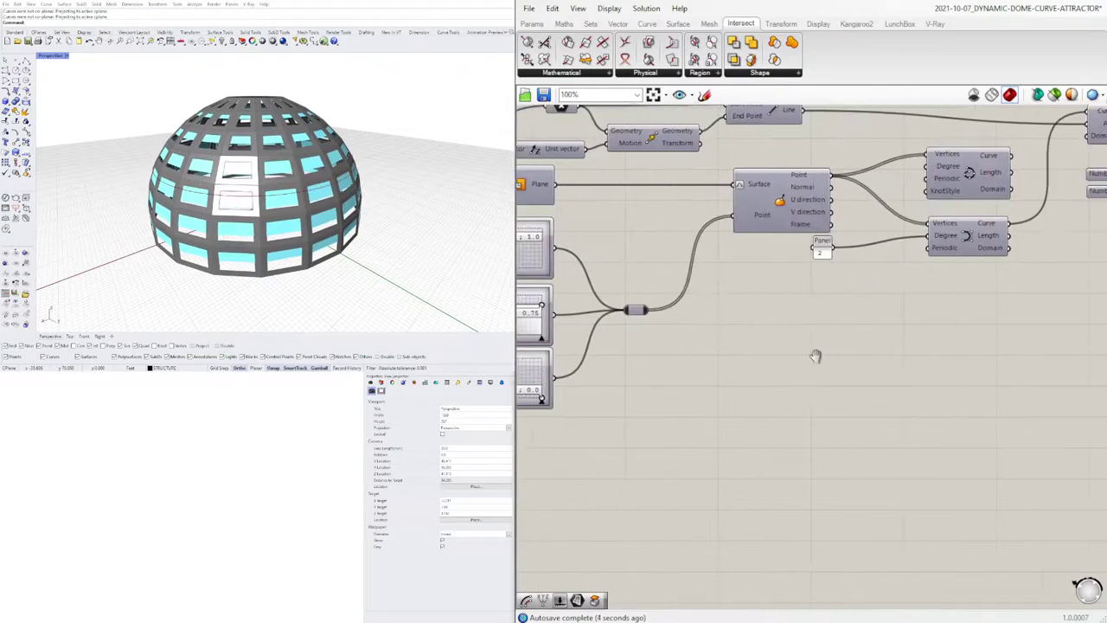
{"action": "scroll", "coordinate": [954, 375], "scroll_direction": "down", "scroll_amount": 4}
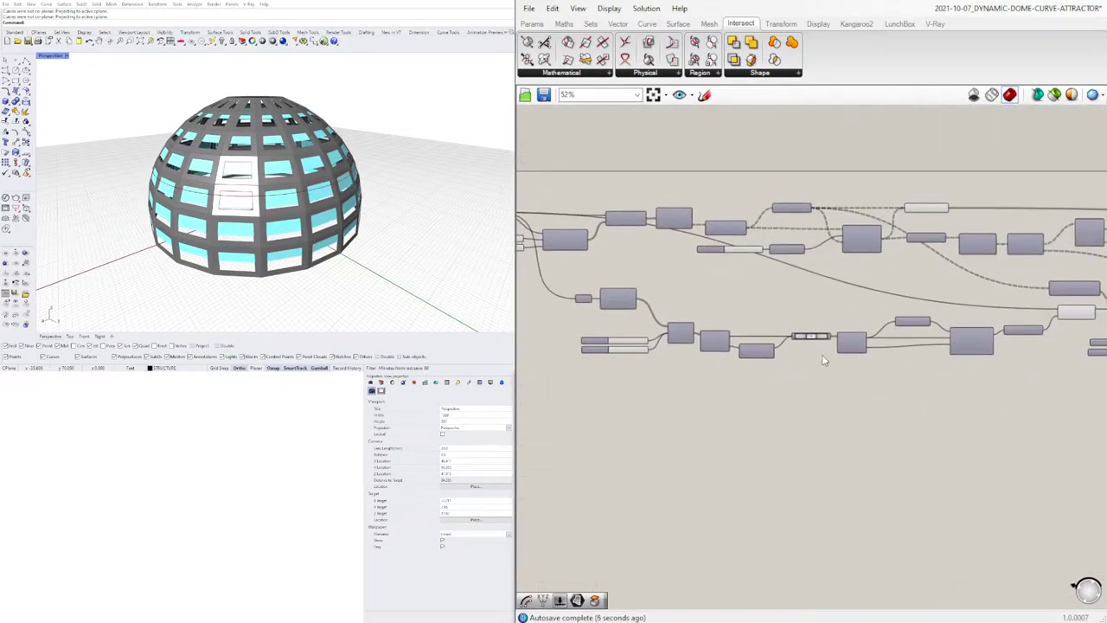
{"action": "scroll", "coordinate": [826, 361], "scroll_direction": "up", "scroll_amount": 7}
{"action": "mouse_move", "coordinate": [768, 337]}
{"action": "left_mouse_down"}
{"action": "mouse_move", "coordinate": [805, 340]}
{"action": "mouse_move", "coordinate": [750, 340]}
{"action": "mouse_move", "coordinate": [779, 340]}
{"action": "left_mouse_up"}
{"action": "scroll", "coordinate": [846, 417], "scroll_direction": "down", "scroll_amount": 5}
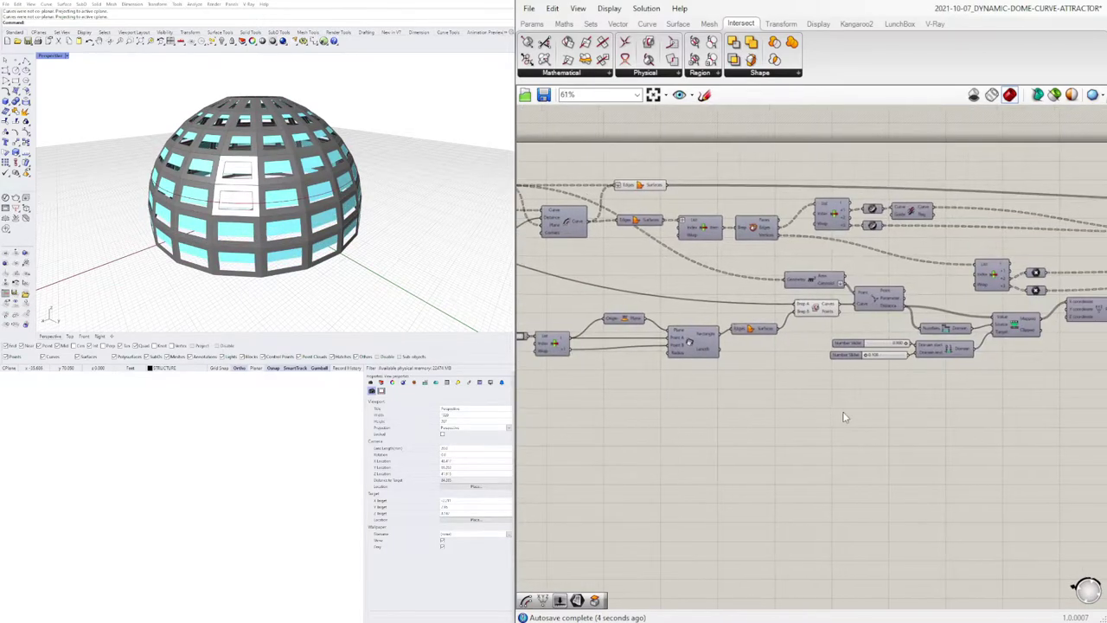
{"action": "right_click_drag", "start_coordinate": [920, 374], "coordinate": [742, 346]}
{"action": "left_click", "coordinate": [636, 278]}
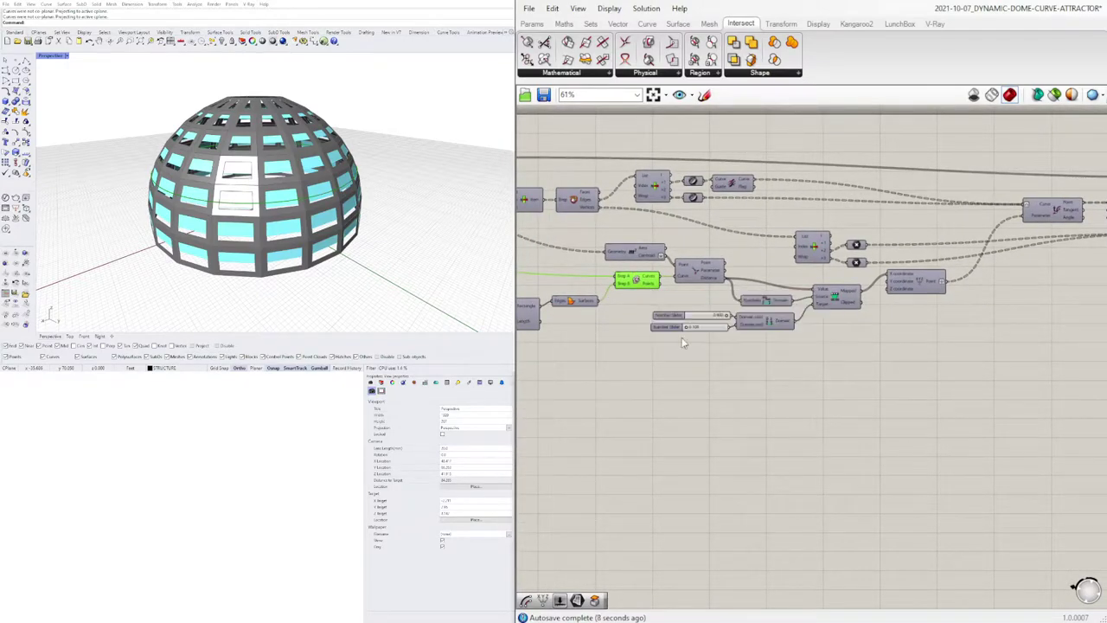
{"action": "scroll", "coordinate": [717, 324], "scroll_direction": "up", "scroll_amount": 5}
{"action": "mouse_move", "coordinate": [729, 317]}
{"action": "left_mouse_down"}
{"action": "mouse_move", "coordinate": [694, 318]}
{"action": "mouse_move", "coordinate": [749, 317]}
{"action": "left_mouse_up"}
{"action": "scroll", "coordinate": [908, 315], "scroll_direction": "down", "scroll_amount": 5}
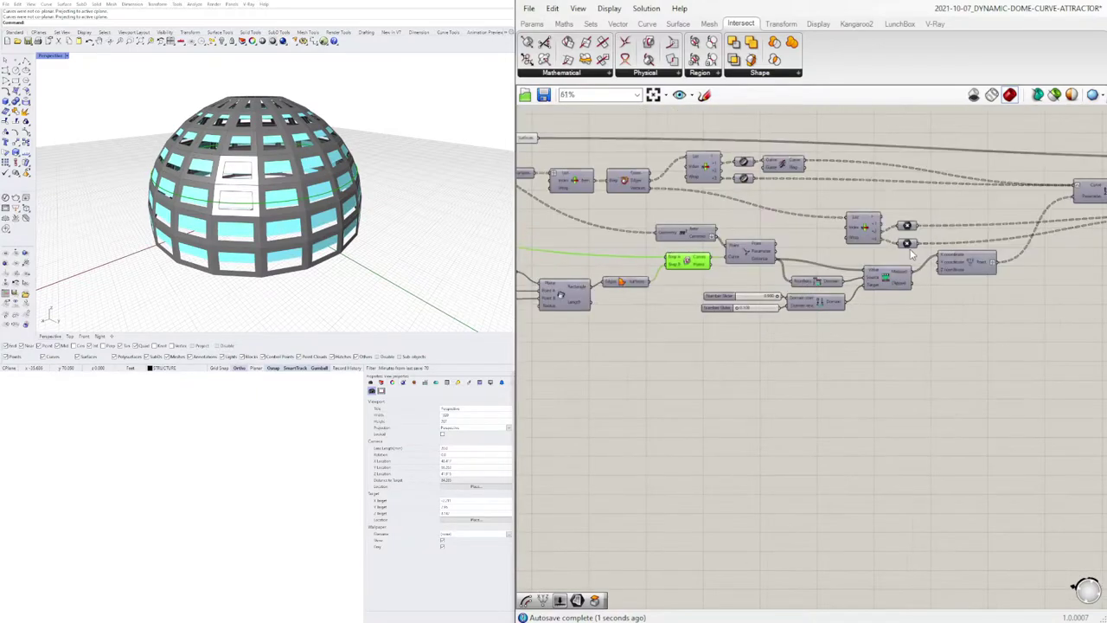
{"action": "scroll", "coordinate": [905, 321], "scroll_direction": "down", "scroll_amount": 4}
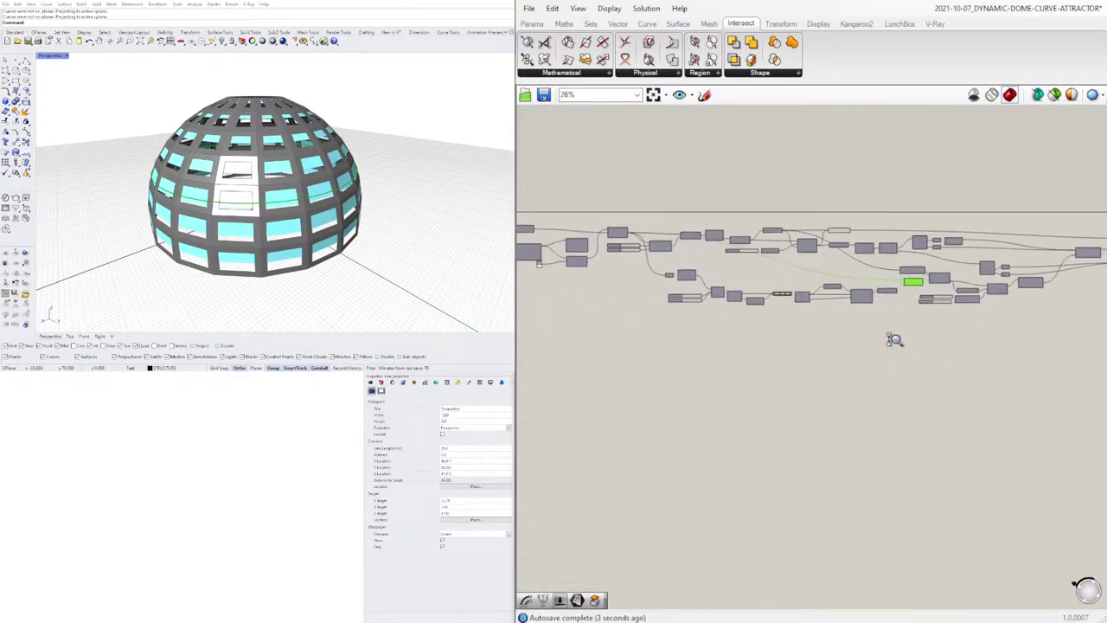
{"action": "scroll", "coordinate": [925, 342], "scroll_direction": "down", "scroll_amount": 2}
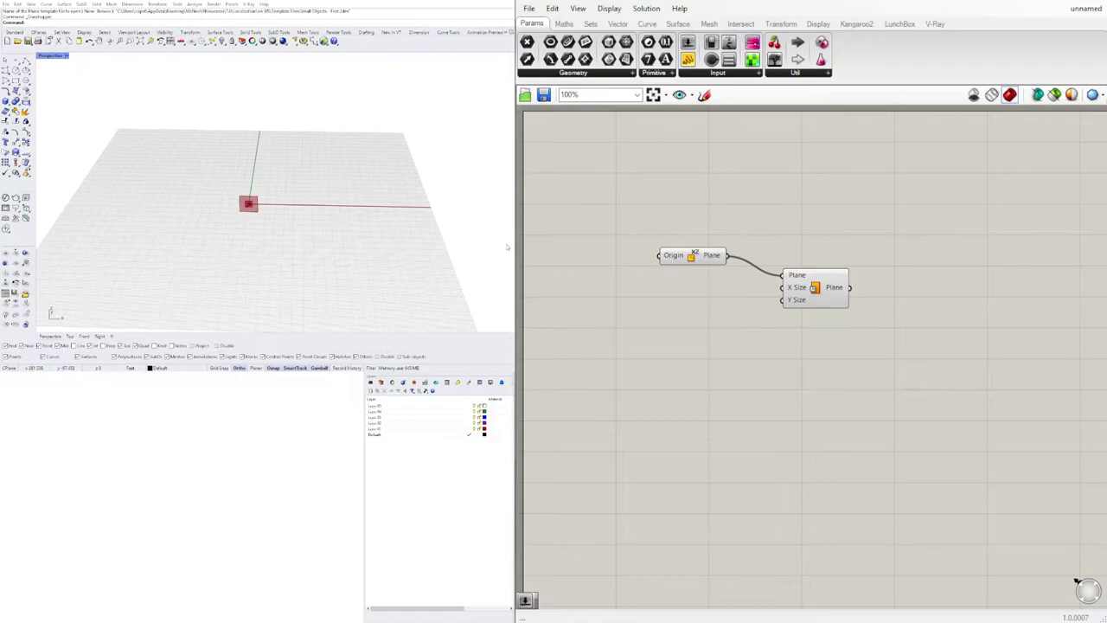
Unplug the XZ Plane from the Plane Surface, reposition both components, and reconnect it to the Plane input.
{"action": "left_click_drag", "start_coordinate": [709, 261], "coordinate": [688, 248]}
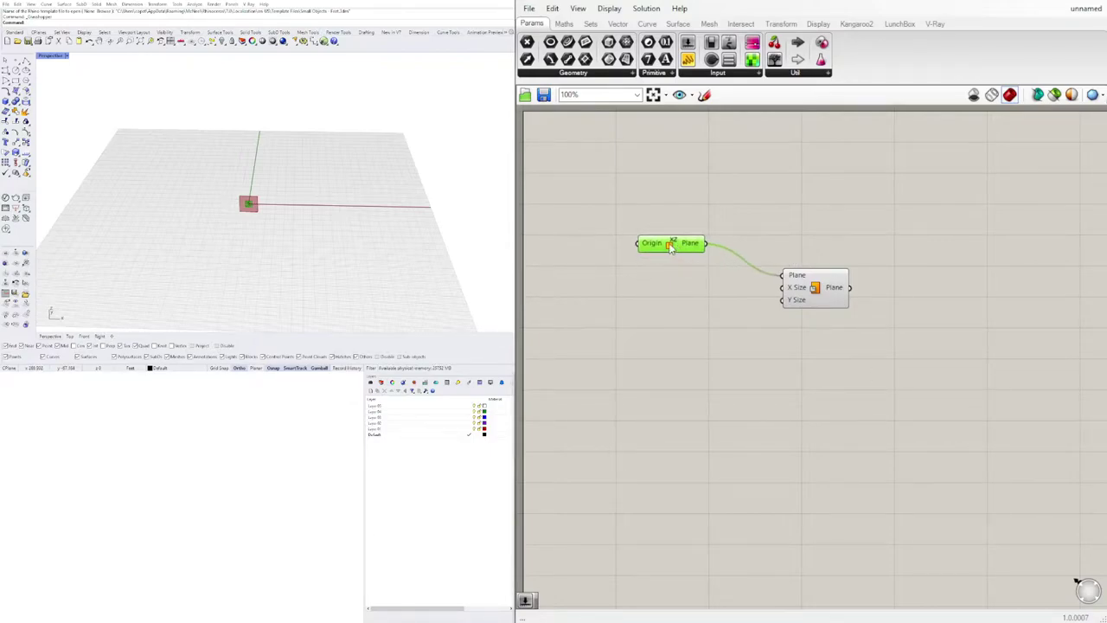
{"action": "scroll", "coordinate": [257, 206], "scroll_direction": "up", "scroll_amount": 3}
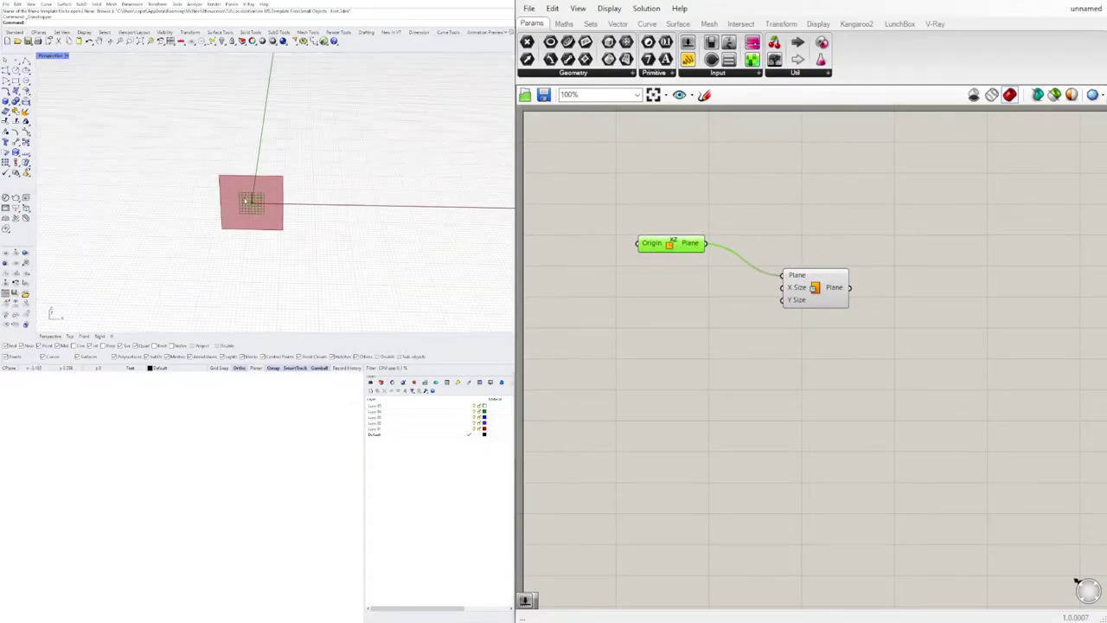
{"action": "right_click", "coordinate": [796, 276]}
{"action": "left_click_drag", "start_coordinate": [784, 275], "coordinate": [762, 223], "text": "ctrl"}
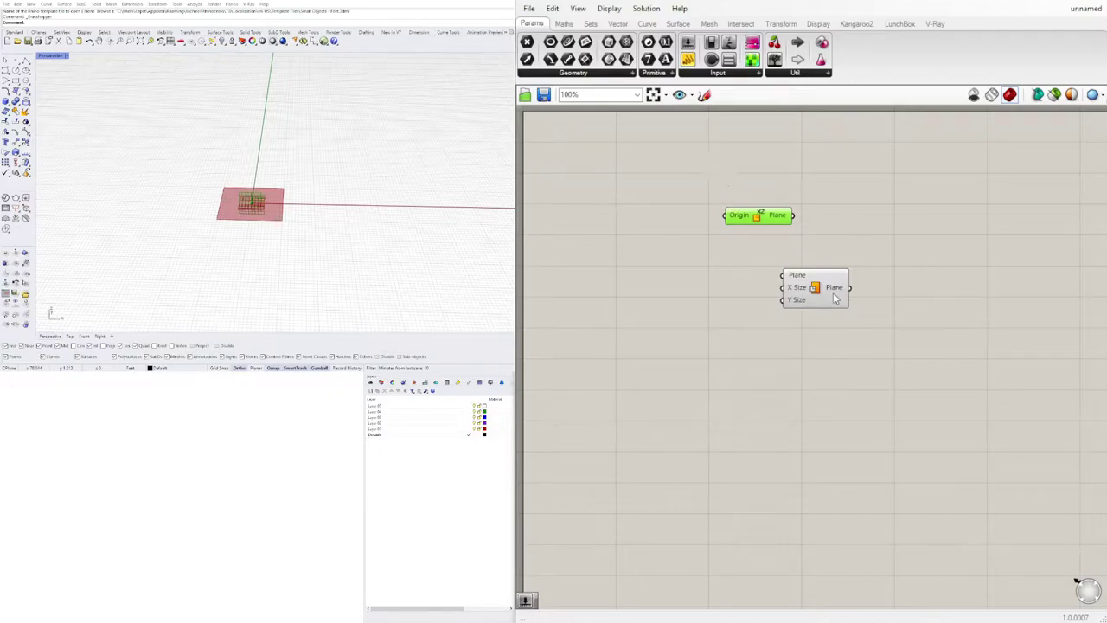
{"action": "left_click_drag", "start_coordinate": [834, 295], "coordinate": [921, 279]}
{"action": "left_click", "coordinate": [774, 220]}
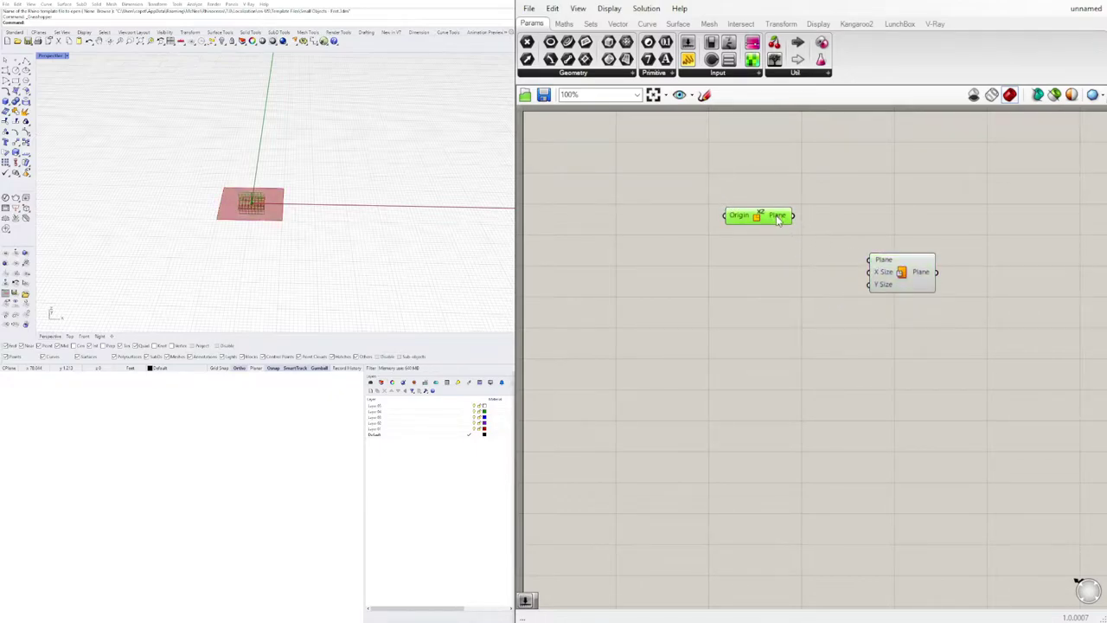
{"action": "left_click_drag", "start_coordinate": [793, 215], "coordinate": [889, 260]}
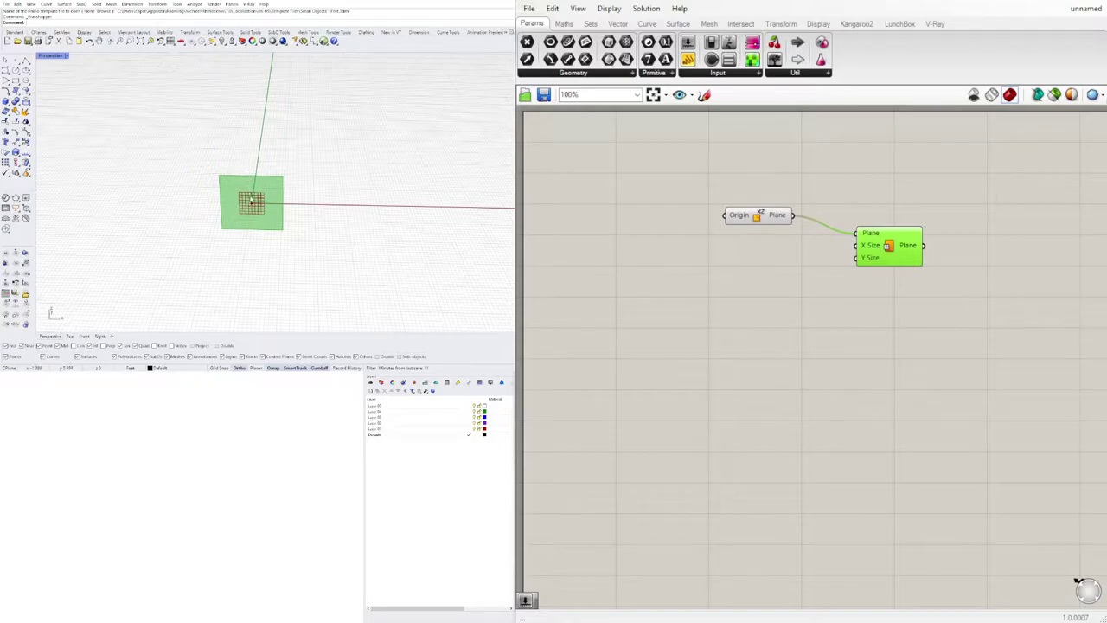
Add a Number Slider of 30 wired to the Plane Surface's X Size, and a copy of it wired to Y Size.
{"action": "double_click", "coordinate": [747, 250]}
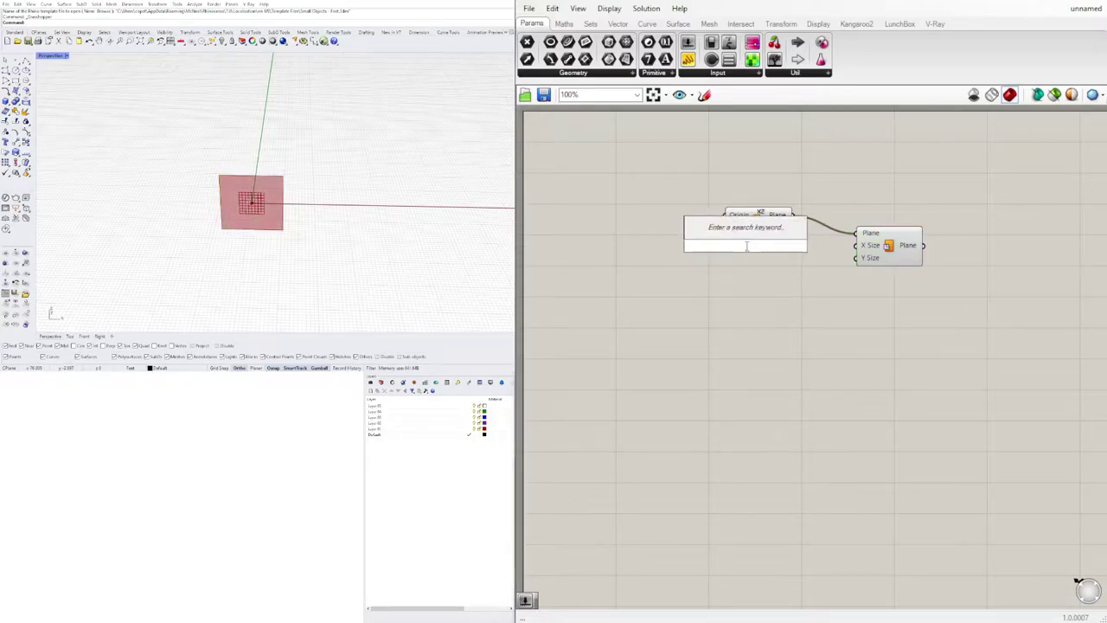
{"action": "type", "text": "30"}
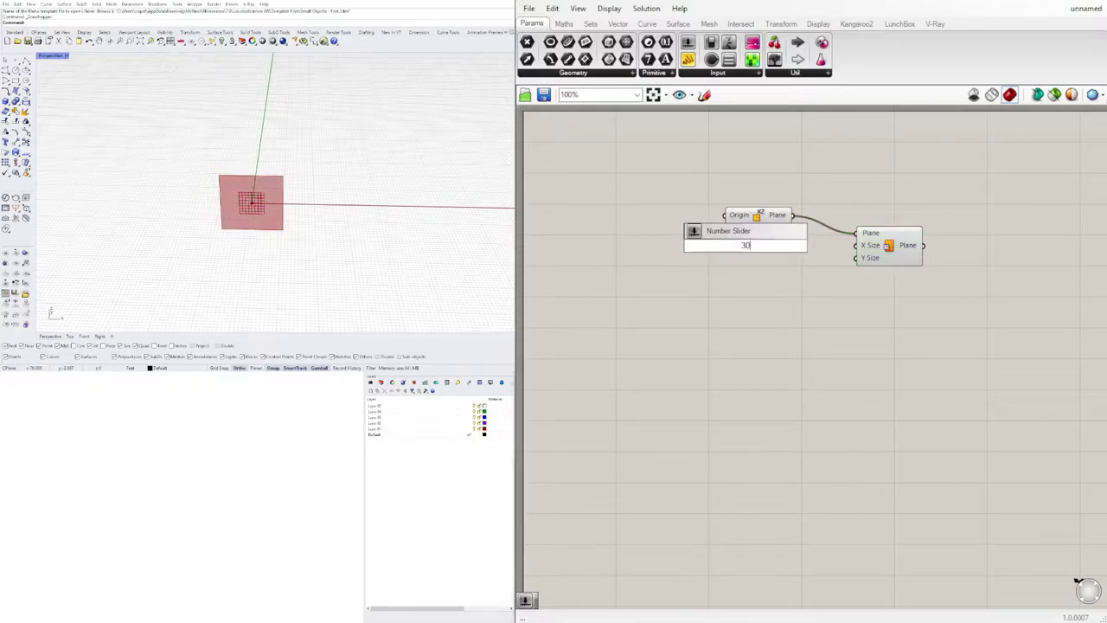
{"action": "key", "text": "Return"}
{"action": "left_click_drag", "start_coordinate": [718, 250], "coordinate": [699, 250]}
{"action": "left_click_drag", "start_coordinate": [791, 245], "coordinate": [856, 246]}
{"action": "left_click_drag", "start_coordinate": [709, 252], "coordinate": [711, 267], "text": "alt"}
{"action": "left_click_drag", "start_coordinate": [802, 263], "coordinate": [858, 259]}
Set the X Size slider to 29 and the Y Size slider to 40.
{"action": "scroll", "coordinate": [751, 262], "scroll_direction": "up", "scroll_amount": 3}
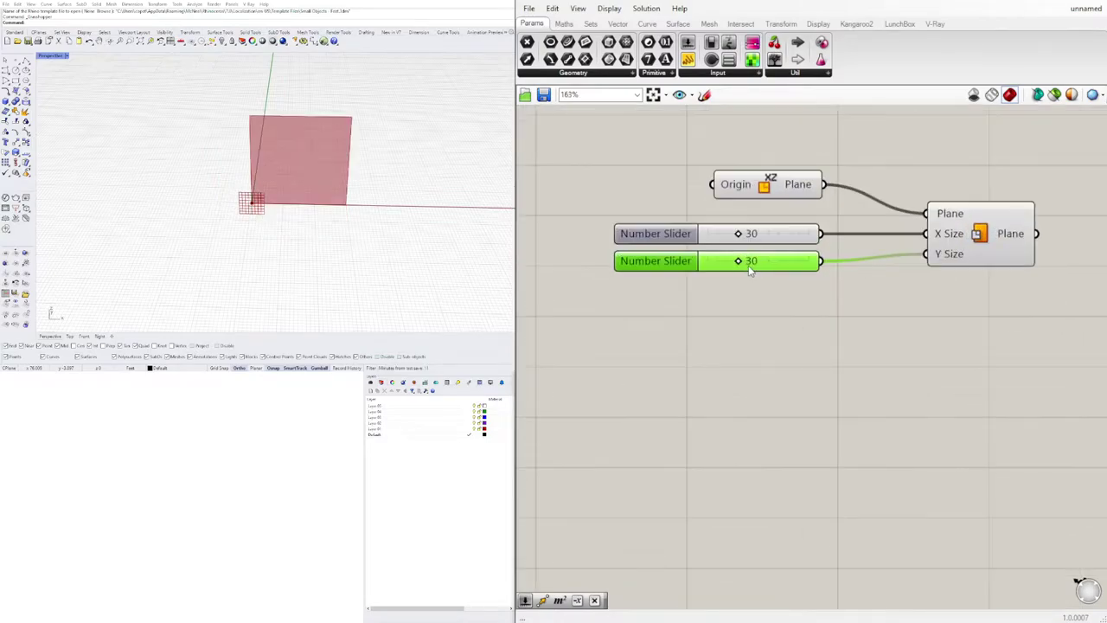
{"action": "left_click_drag", "start_coordinate": [739, 262], "coordinate": [737, 236]}
{"action": "scroll", "coordinate": [779, 363], "scroll_direction": "down", "scroll_amount": 5}
{"action": "left_click", "coordinate": [775, 316]}
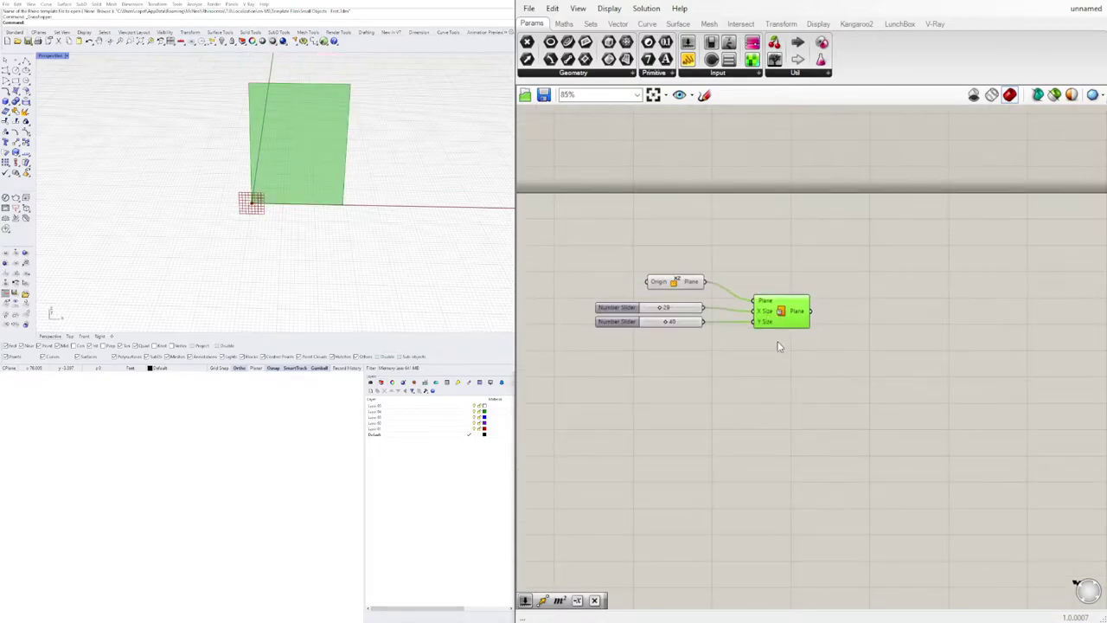
{"action": "left_click", "coordinate": [776, 346]}
Add a Point parameter above the Plane Surface and feed it from the XZ Plane output.
{"action": "left_click", "coordinate": [683, 284]}
{"action": "scroll", "coordinate": [688, 289], "scroll_direction": "up", "scroll_amount": 2}
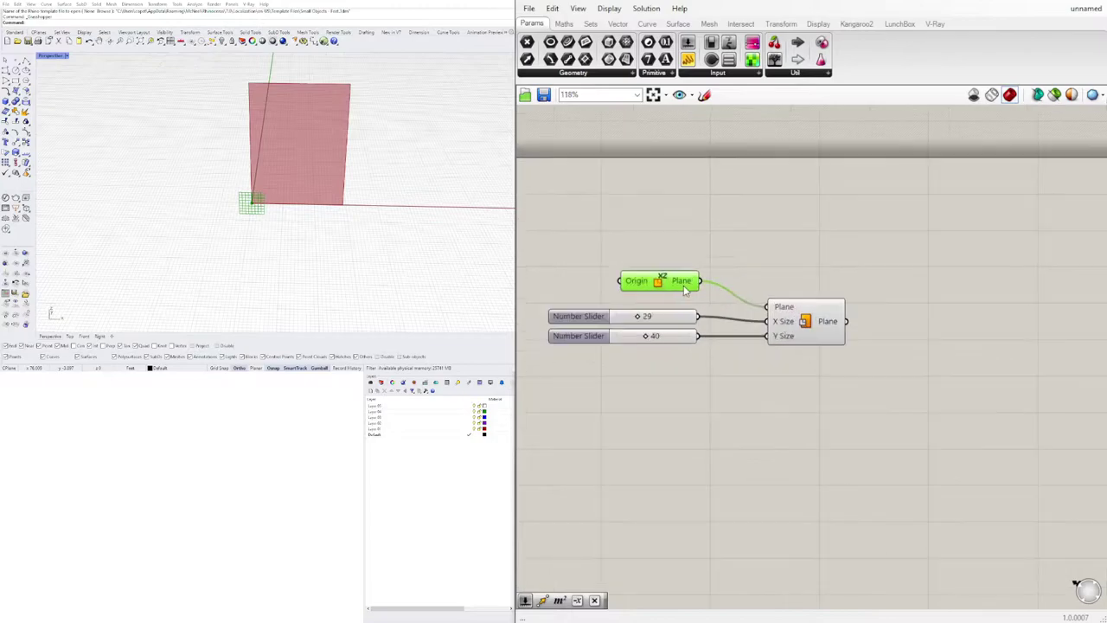
{"action": "double_click", "coordinate": [767, 276]}
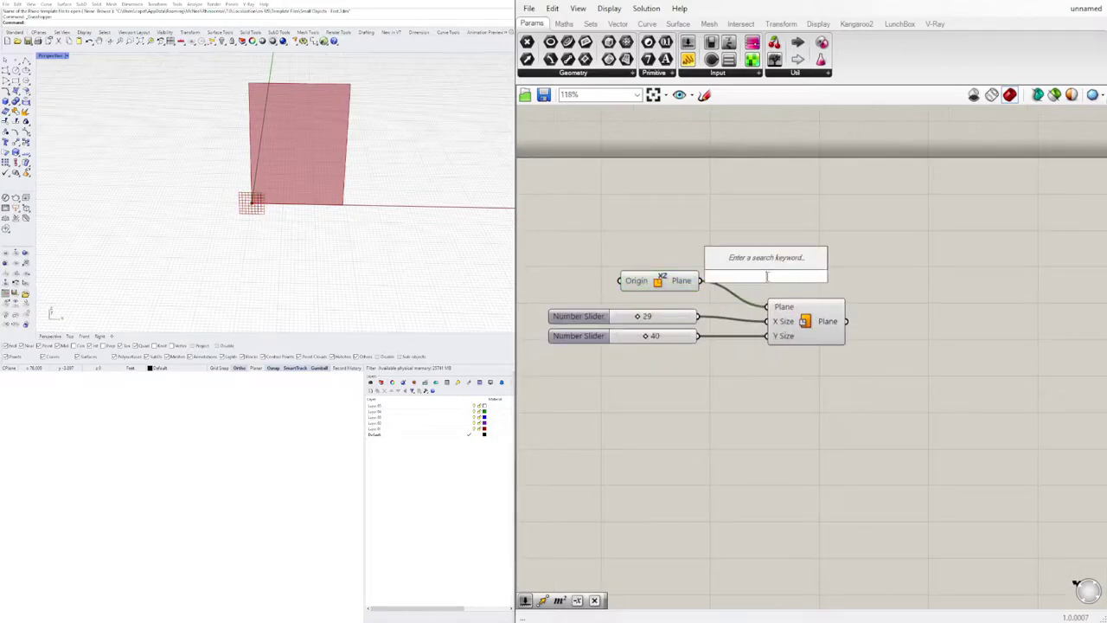
{"action": "type", "text": "point"}
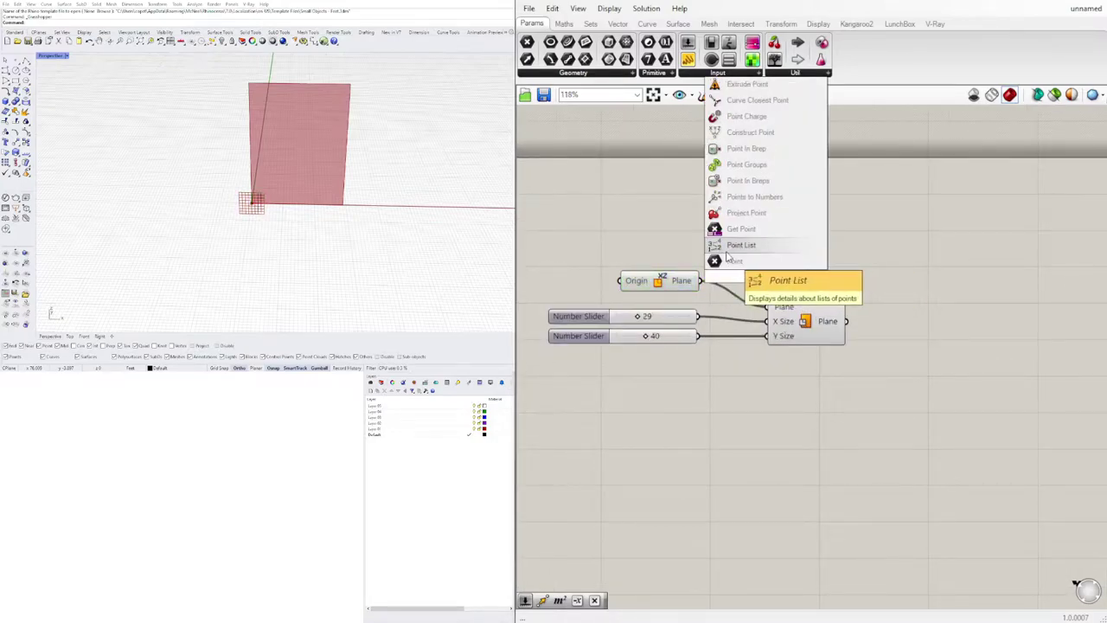
{"action": "left_click", "coordinate": [728, 257]}
{"action": "left_click_drag", "start_coordinate": [700, 280], "coordinate": [769, 280]}
{"action": "left_click", "coordinate": [789, 282]}
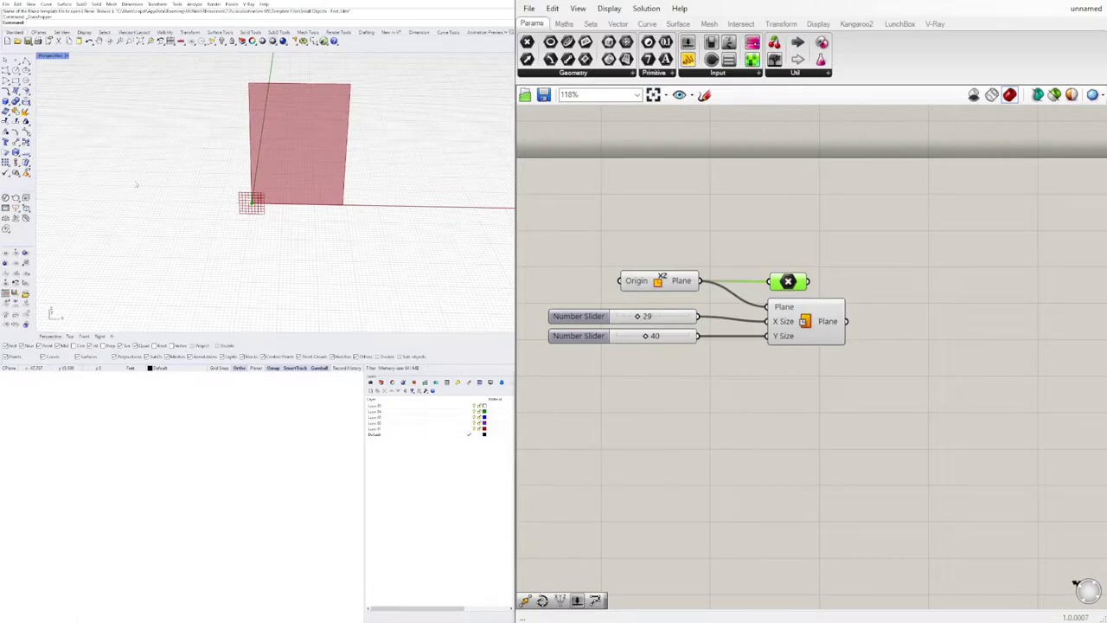
{"action": "left_click", "coordinate": [813, 304]}
Add an MD Slider, place it below the Plane Surface, and shrink it to a compact size.
{"action": "double_click", "coordinate": [913, 324]}
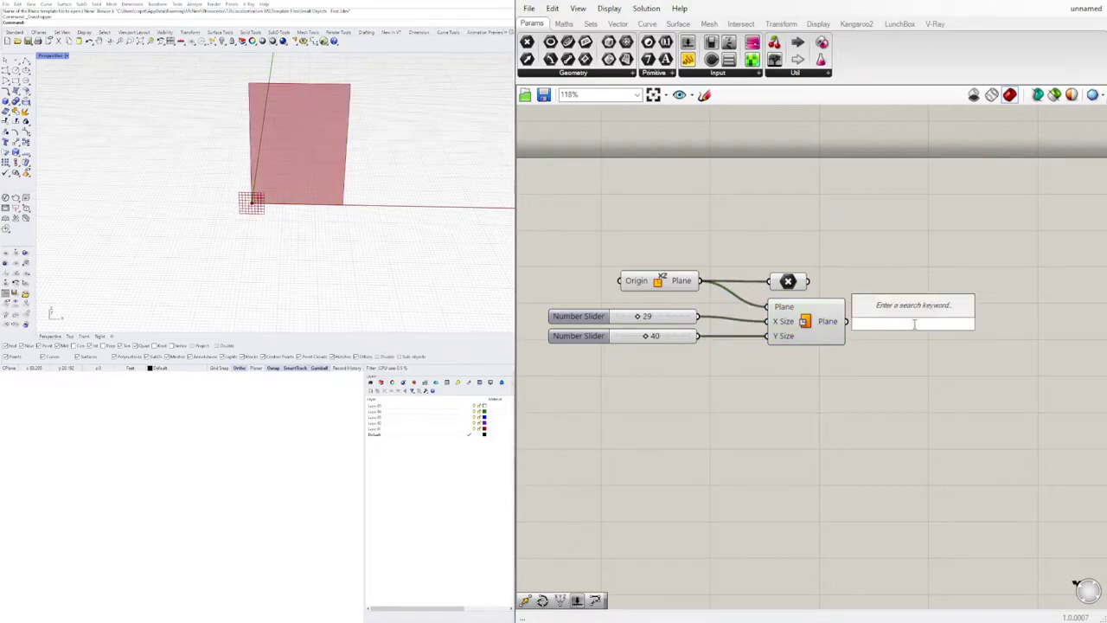
{"action": "type", "text": "md"}
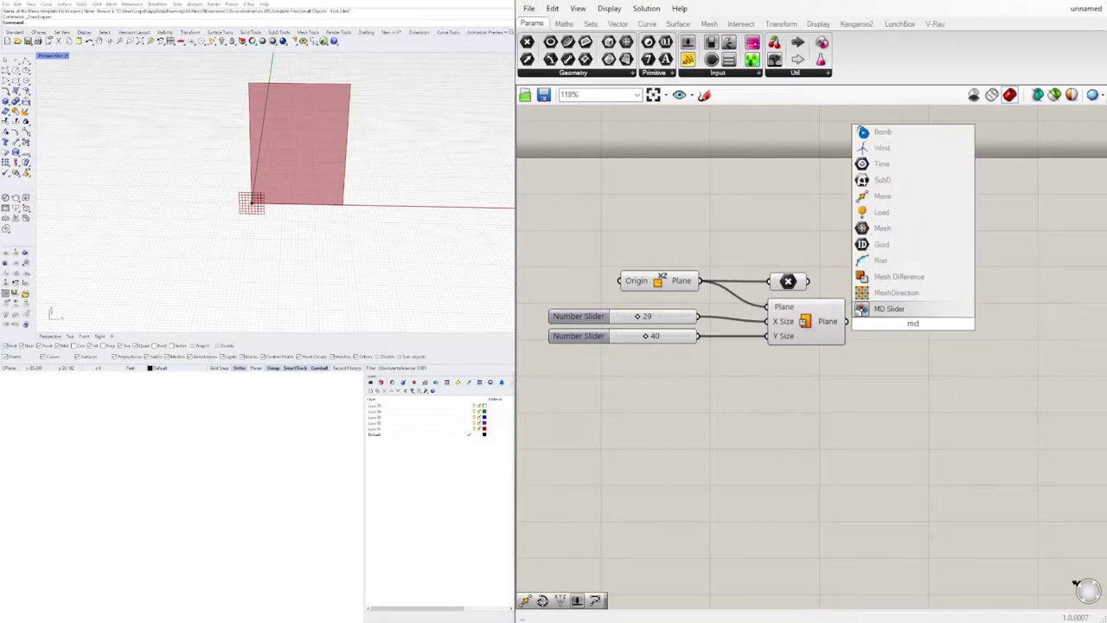
{"action": "left_click", "coordinate": [891, 310]}
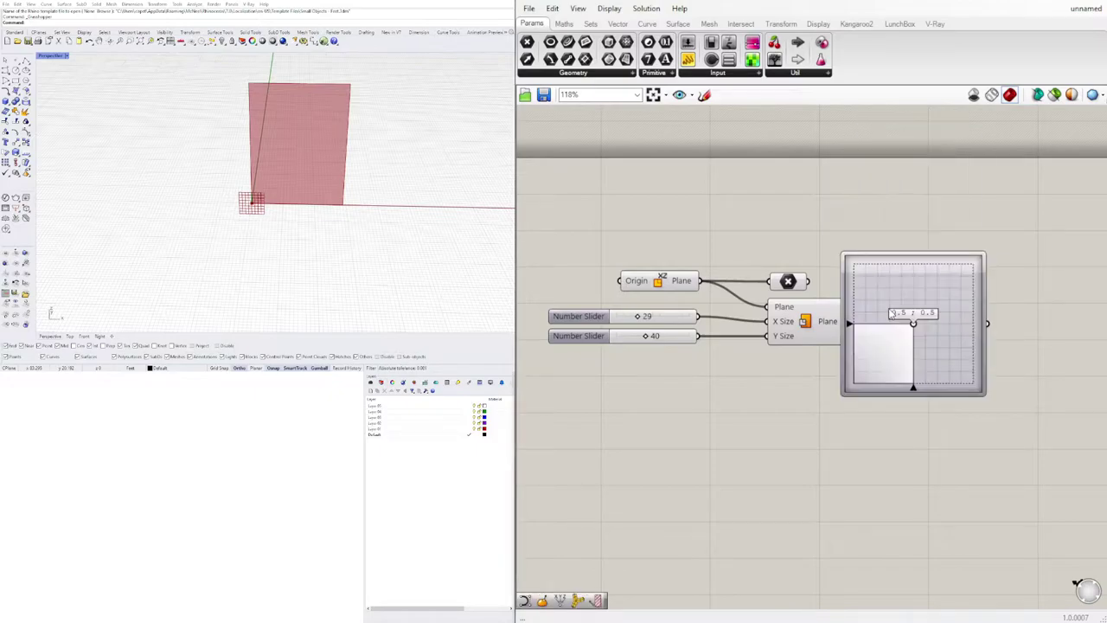
{"action": "left_click_drag", "start_coordinate": [947, 292], "coordinate": [854, 448]}
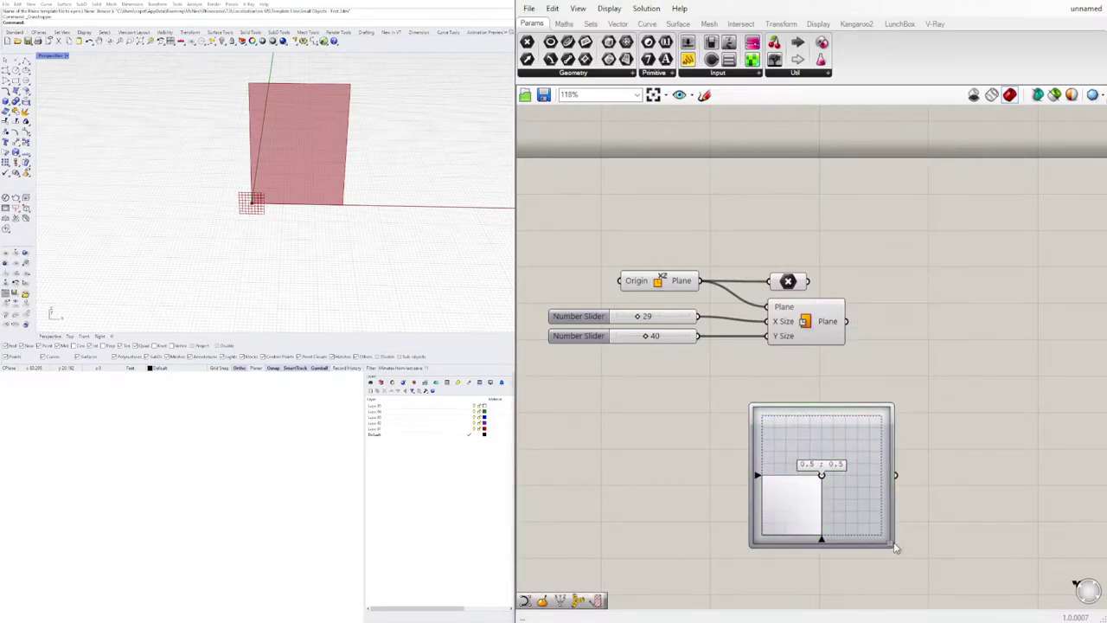
{"action": "left_click_drag", "start_coordinate": [895, 547], "coordinate": [858, 449]}
Set the MD Slider to 1.0 ; 0.0 and stack two copies above it, set to 1.0 ; 1.0 and 0.0 ; 1.0.
{"action": "mouse_move", "coordinate": [828, 407]}
{"action": "left_mouse_down"}
{"action": "mouse_move", "coordinate": [812, 393]}
{"action": "mouse_move", "coordinate": [821, 445]}
{"action": "mouse_move", "coordinate": [827, 402]}
{"action": "mouse_move", "coordinate": [825, 501]}
{"action": "mouse_move", "coordinate": [823, 422]}
{"action": "mouse_move", "coordinate": [842, 404]}
{"action": "left_mouse_up"}
{"action": "key", "text": "ctrl+z"}
{"action": "scroll", "coordinate": [829, 400], "scroll_direction": "down", "scroll_amount": 3}
{"action": "scroll", "coordinate": [824, 500], "scroll_direction": "up", "scroll_amount": 3}
{"action": "left_click", "coordinate": [823, 436]}
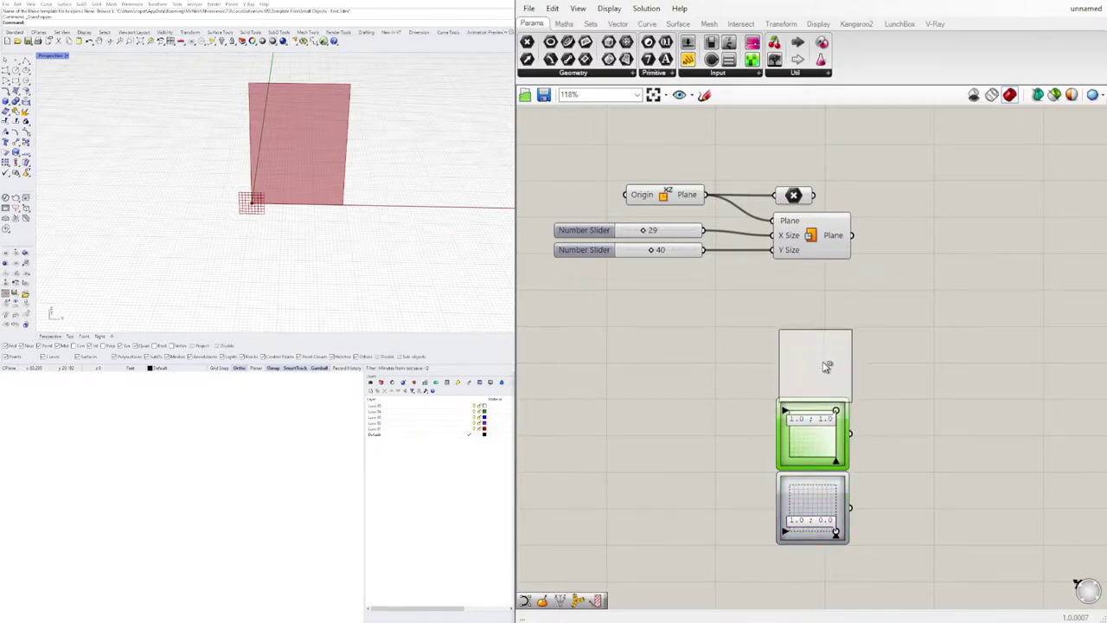
{"action": "left_click", "coordinate": [891, 346]}
{"action": "left_click_drag", "start_coordinate": [823, 356], "coordinate": [788, 332], "text": "alt"}
Add an Evaluate Surface component and connect the Plane Surface output to its Surface input.
{"action": "double_click", "coordinate": [973, 297]}
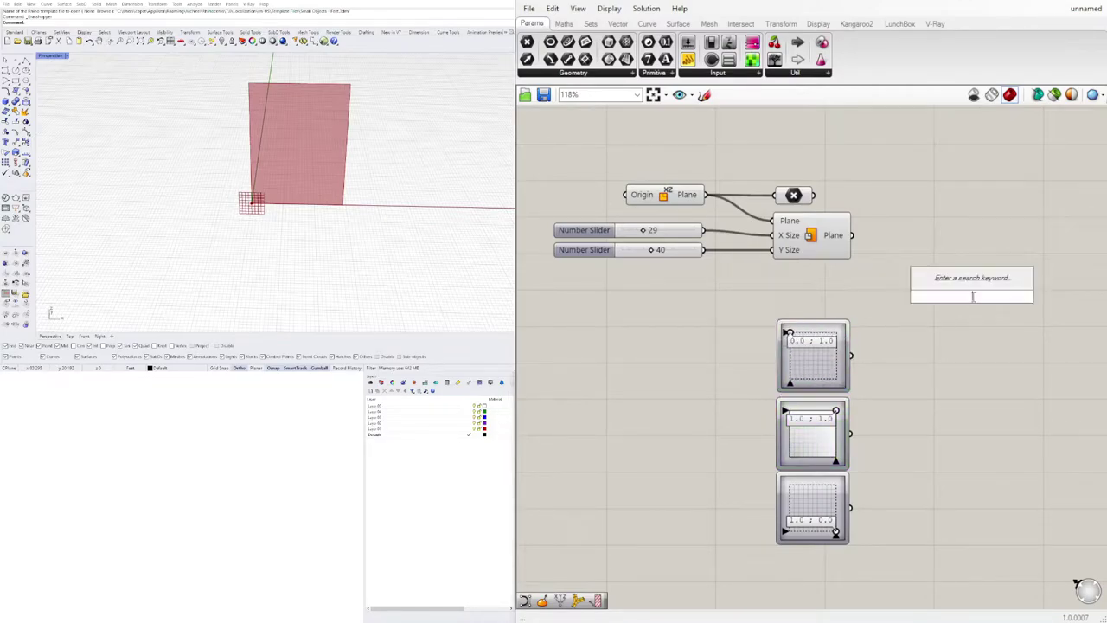
{"action": "type", "text": "eval"}
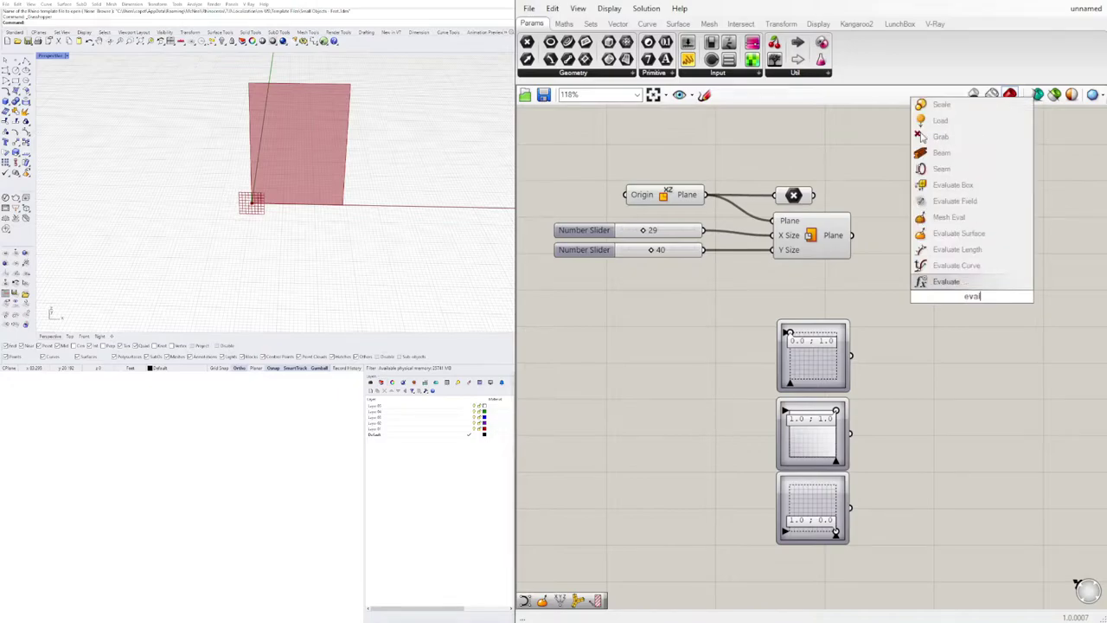
{"action": "left_click", "coordinate": [956, 234]}
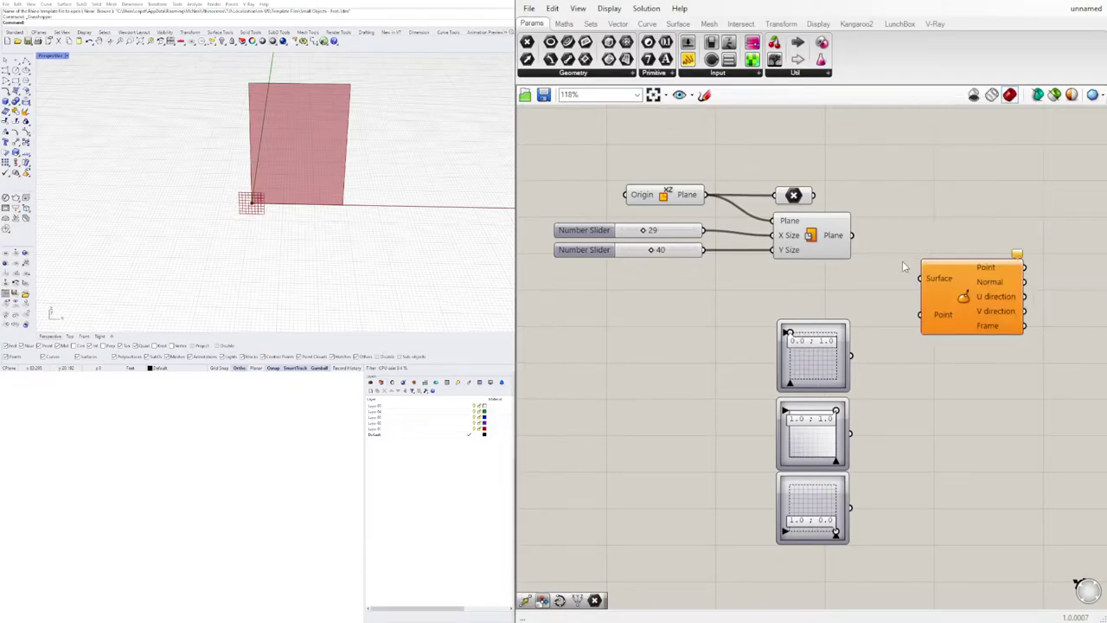
{"action": "left_click", "coordinate": [831, 235]}
{"action": "left_click_drag", "start_coordinate": [852, 235], "coordinate": [922, 280]}
Reparameterize the Surface input of Evaluate Surface and move the component farther from the Plane Surface.
{"action": "right_click", "coordinate": [931, 281]}
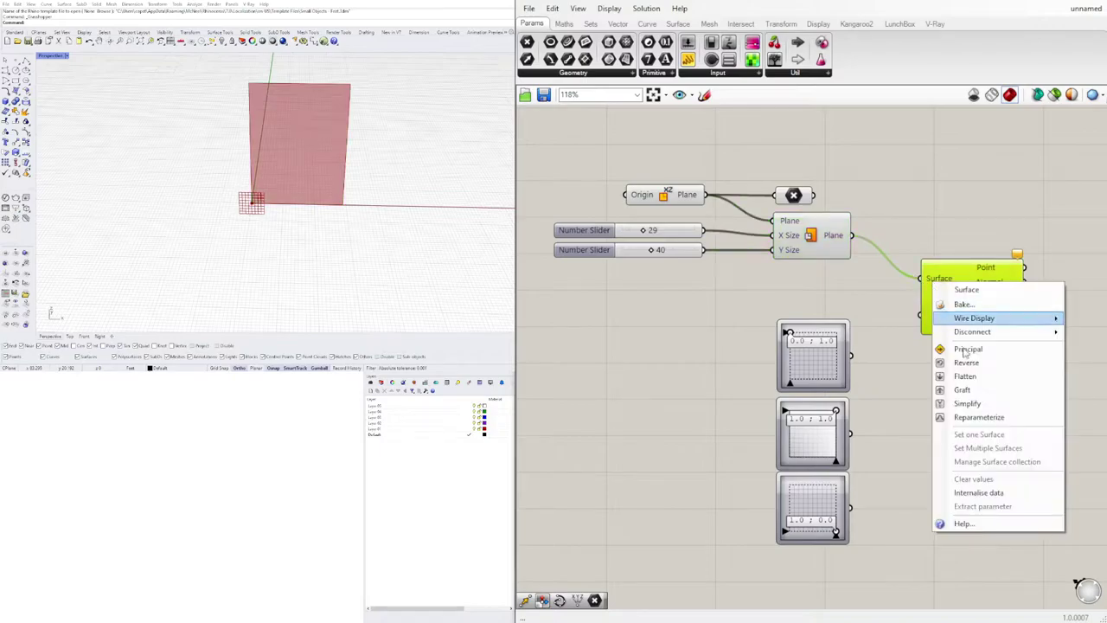
{"action": "left_click", "coordinate": [933, 420]}
{"action": "left_click_drag", "start_coordinate": [946, 328], "coordinate": [1029, 322]}
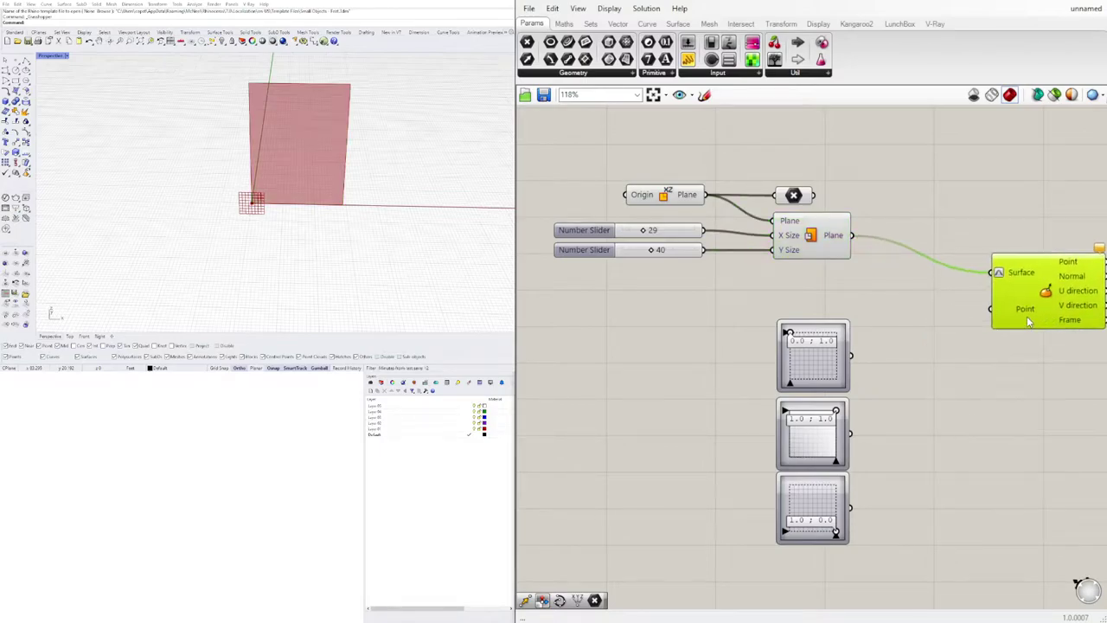
Connect the 1.0 ; 0.0 MD Slider to Evaluate Surface's Point input and insert a relay in that wire.
{"action": "left_click", "coordinate": [823, 366]}
{"action": "right_click_drag", "start_coordinate": [858, 363], "coordinate": [820, 345]}
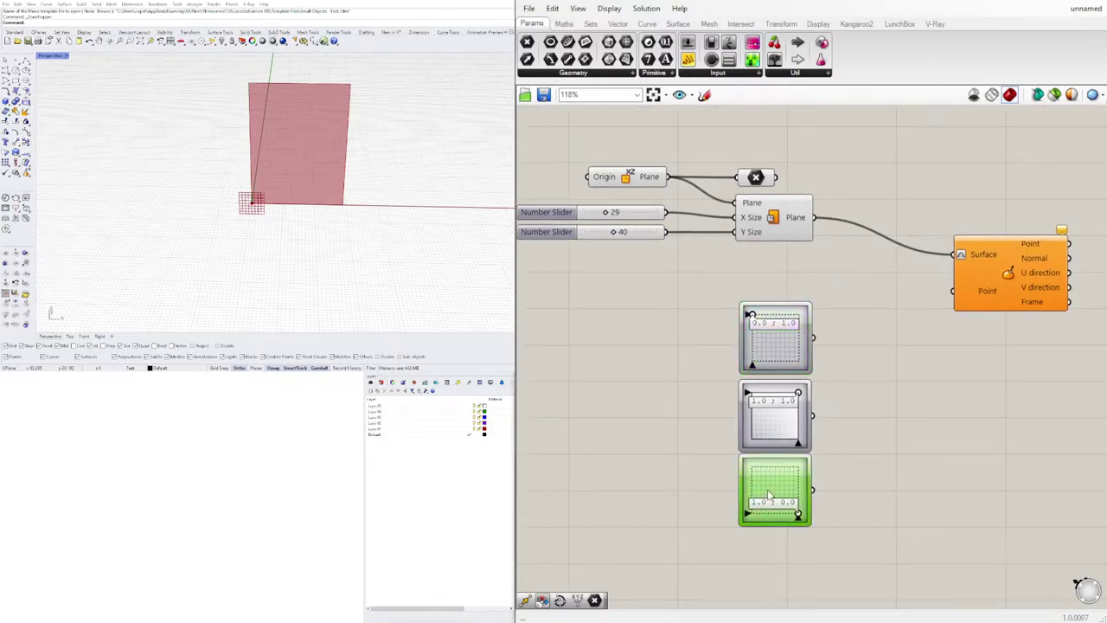
{"action": "left_click_drag", "start_coordinate": [813, 490], "coordinate": [954, 295]}
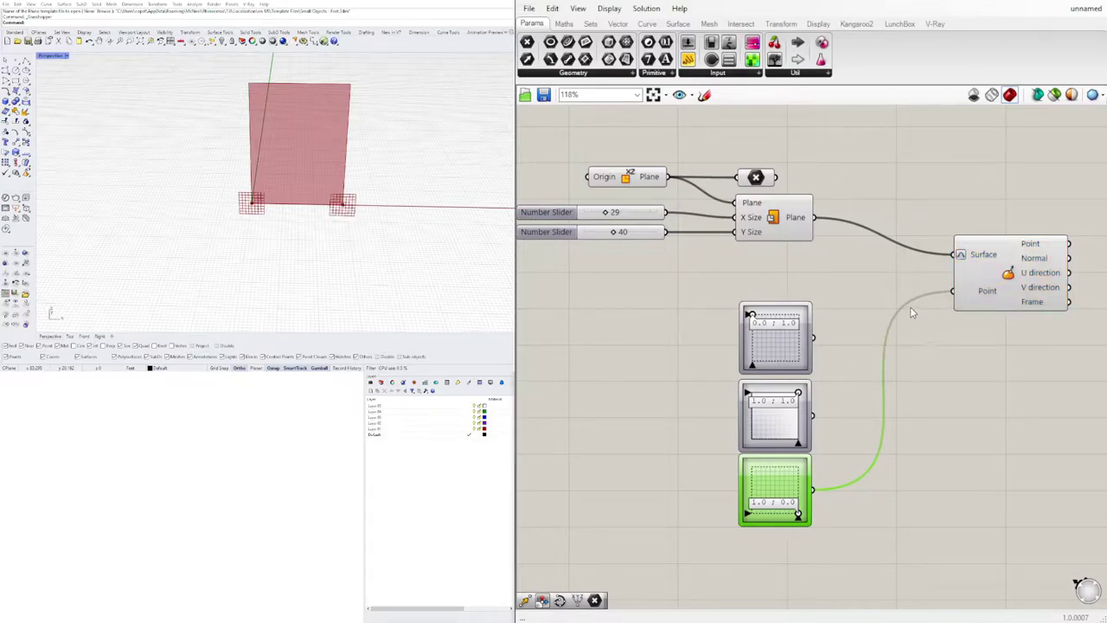
{"action": "double_click", "coordinate": [907, 305]}
{"action": "left_click_drag", "start_coordinate": [904, 301], "coordinate": [911, 421]}
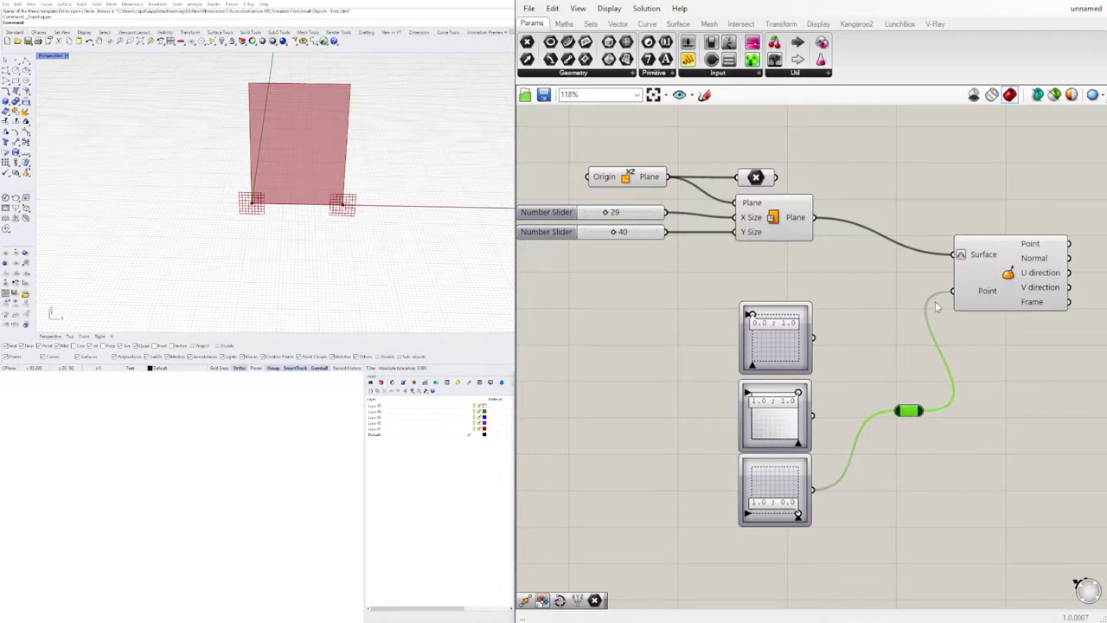
{"action": "left_click_drag", "start_coordinate": [995, 290], "coordinate": [1053, 283]}
Connect the 1.0 ; 1.0 and 0.0 ; 1.0 MD Sliders to the relay as additional inputs.
{"action": "left_click", "coordinate": [816, 424]}
{"action": "left_click_drag", "start_coordinate": [818, 422], "coordinate": [908, 412], "text": "shift"}
{"action": "left_click_drag", "start_coordinate": [813, 337], "coordinate": [906, 411], "text": "shift"}
{"action": "right_click_drag", "start_coordinate": [923, 316], "coordinate": [778, 321]}
{"action": "scroll", "coordinate": [778, 321], "scroll_direction": "down", "scroll_amount": 3}
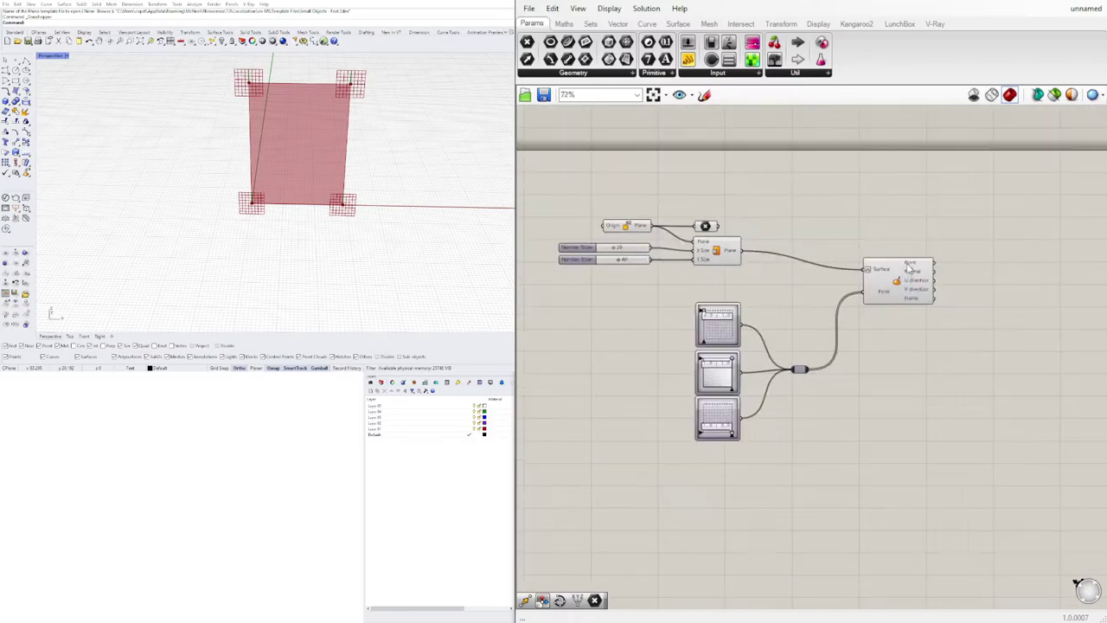
Add an Interpolate curve component beside Evaluate Surface.
{"action": "left_click", "coordinate": [917, 255]}
{"action": "left_click", "coordinate": [944, 344]}
{"action": "right_click_drag", "start_coordinate": [944, 344], "coordinate": [767, 366]}
{"action": "left_click", "coordinate": [769, 269]}
{"action": "double_click", "coordinate": [868, 278]}
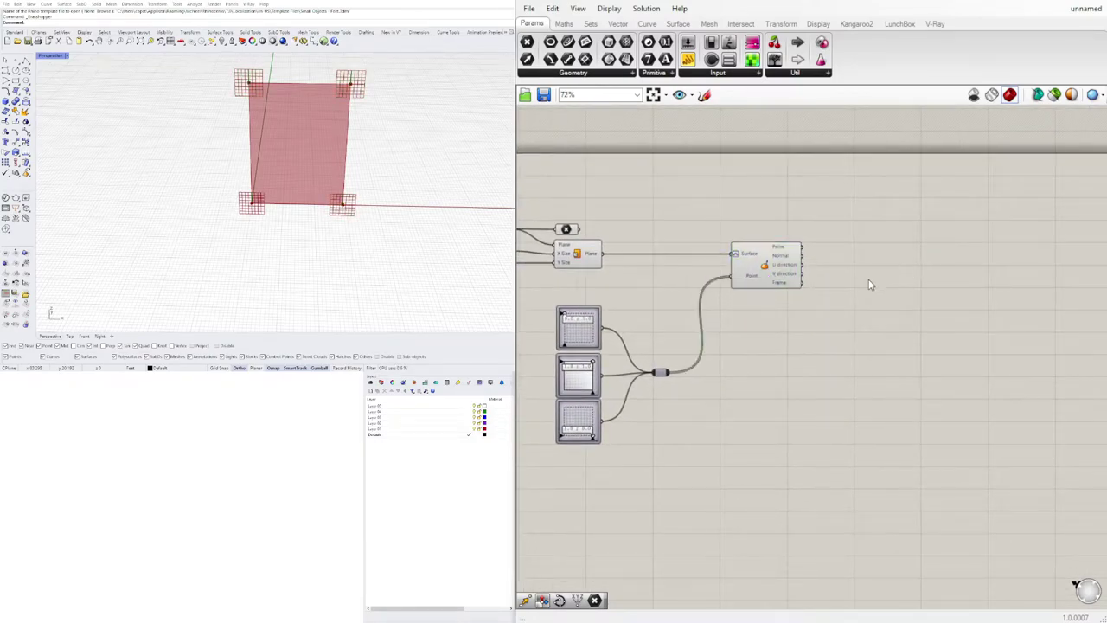
{"action": "type", "text": "inter"}
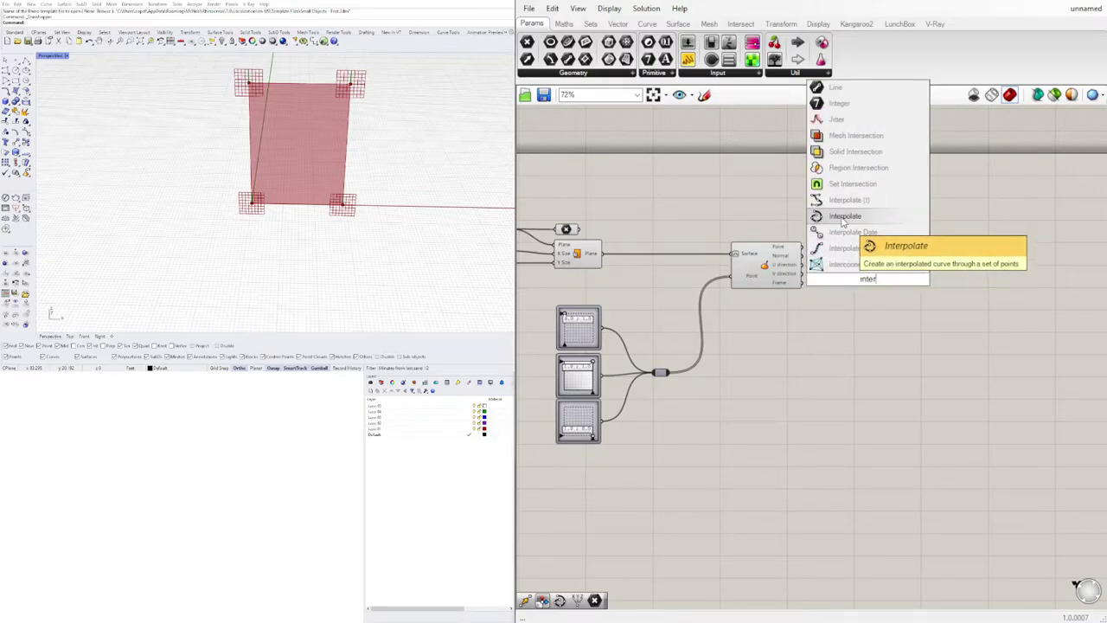
{"action": "left_click", "coordinate": [837, 219]}
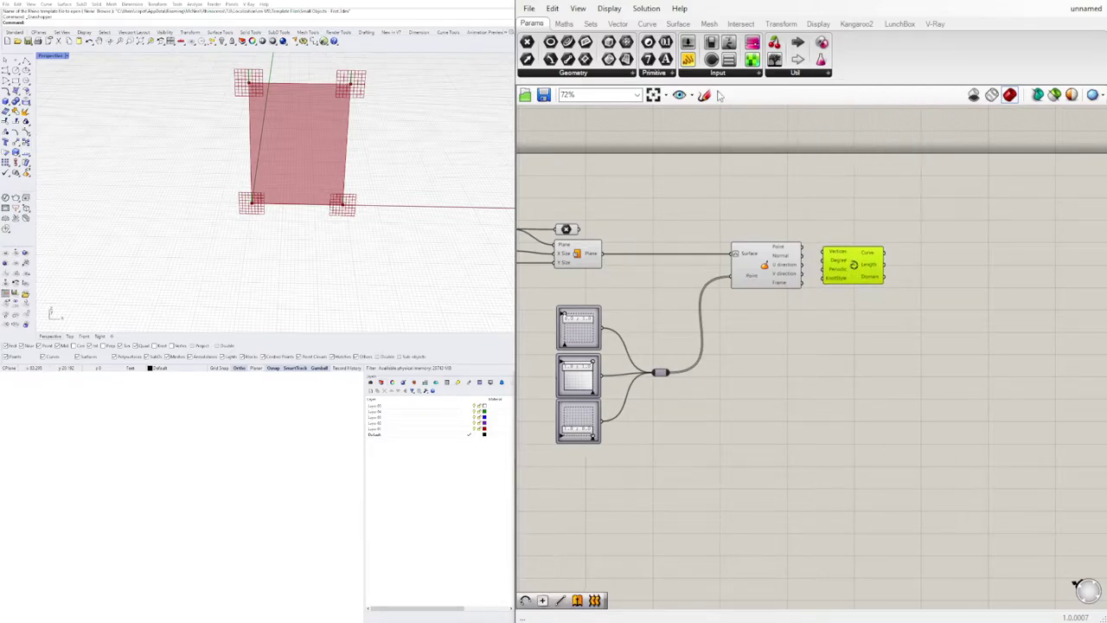
Reposition the Interpolate component and connect Evaluate Surface's Point output to its Vertices input.
{"action": "left_click", "coordinate": [609, 9]}
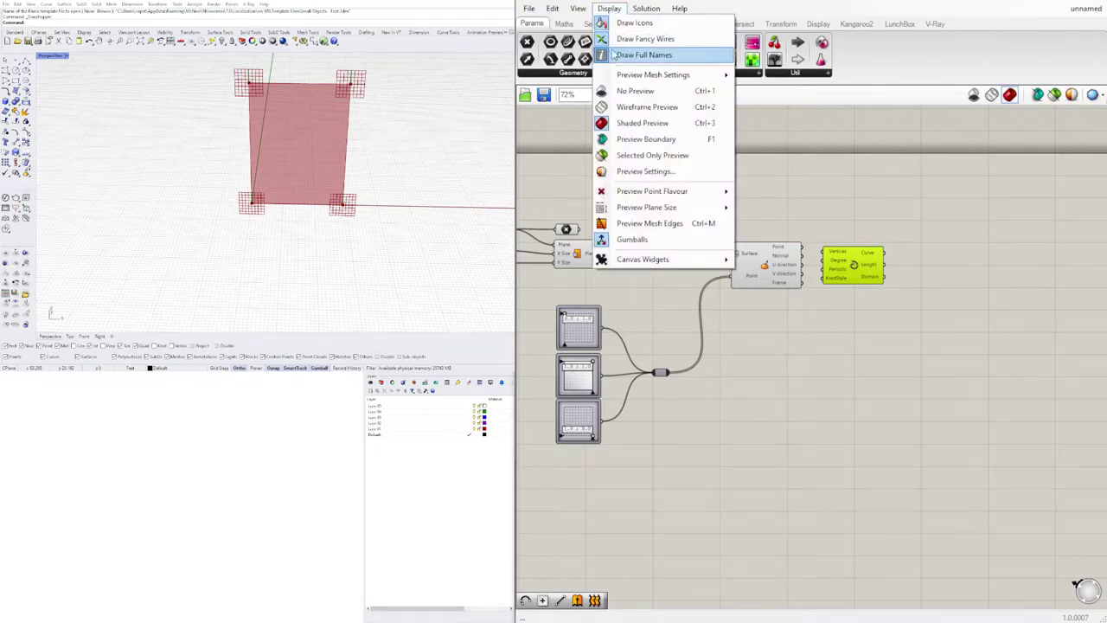
{"action": "left_click", "coordinate": [944, 236]}
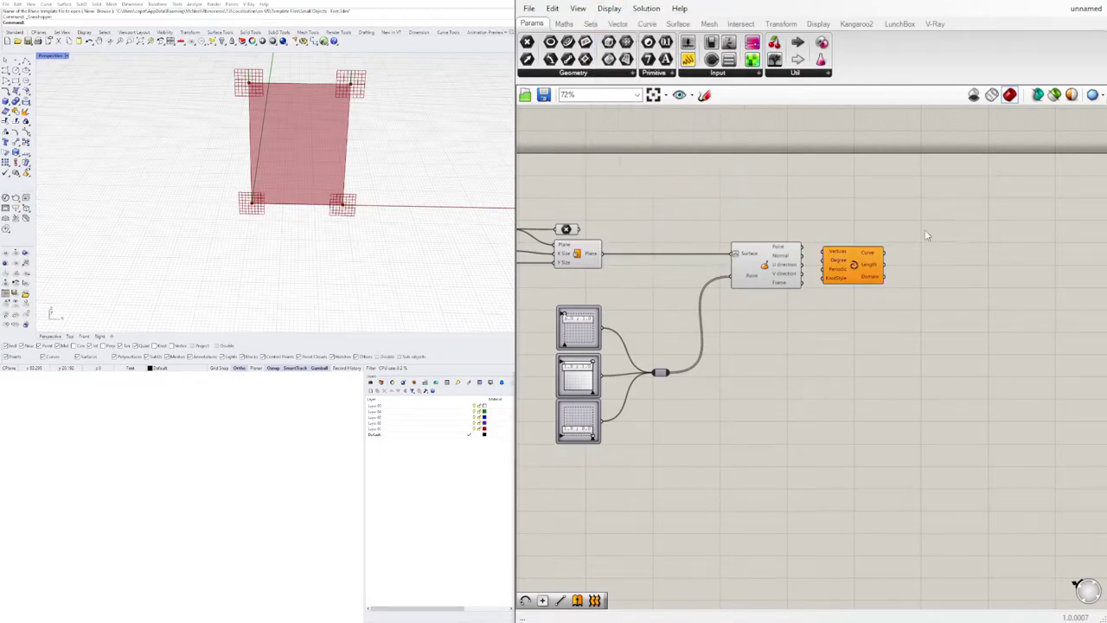
{"action": "left_click_drag", "start_coordinate": [832, 253], "coordinate": [886, 330]}
{"action": "left_click", "coordinate": [807, 250]}
{"action": "left_click", "coordinate": [828, 378]}
Set the middle MD Slider to 1.0 ; 0.67 to lower the curve's middle point.
{"action": "scroll", "coordinate": [701, 335], "scroll_direction": "up", "scroll_amount": 5}
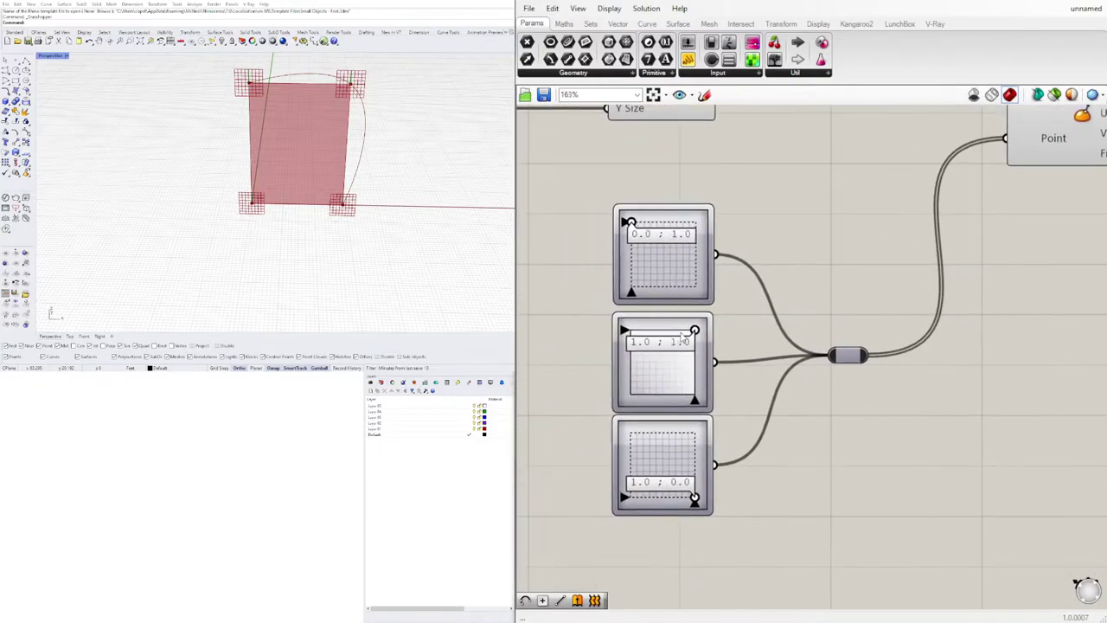
{"action": "left_click_drag", "start_coordinate": [699, 330], "coordinate": [698, 359]}
{"action": "scroll", "coordinate": [727, 354], "scroll_direction": "down", "scroll_amount": 4}
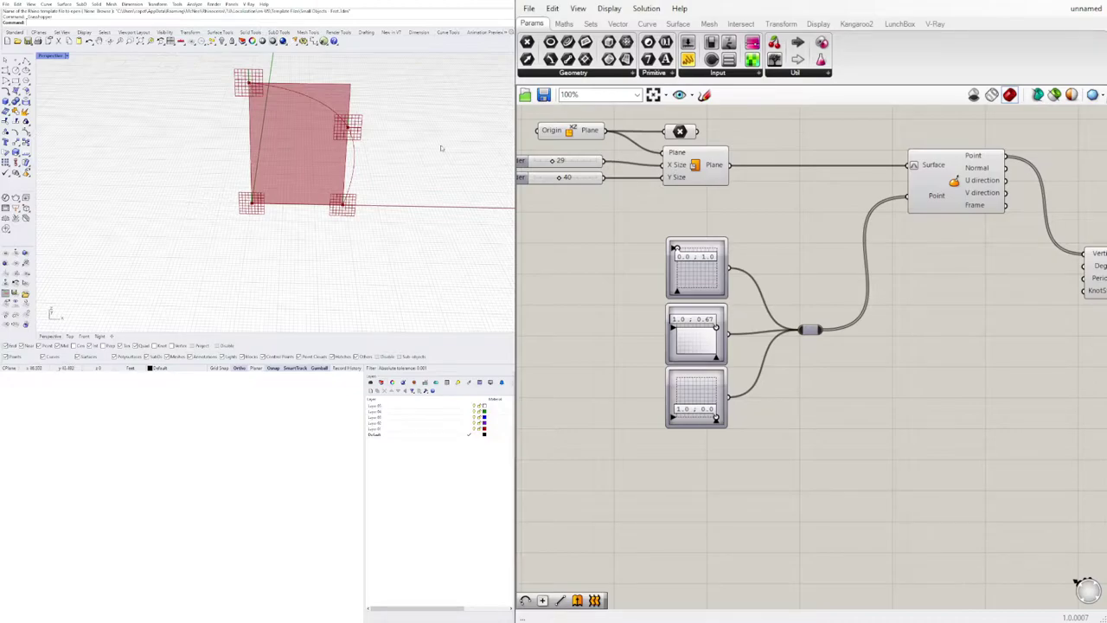
Add a Move component above the wire between Plane Surface and Evaluate Surface.
{"action": "scroll", "coordinate": [705, 232], "scroll_direction": "down", "scroll_amount": 2}
{"action": "right_click_drag", "start_coordinate": [705, 232], "coordinate": [725, 303]}
{"action": "scroll", "coordinate": [725, 303], "scroll_direction": "up", "scroll_amount": 1}
{"action": "left_click", "coordinate": [739, 253]}
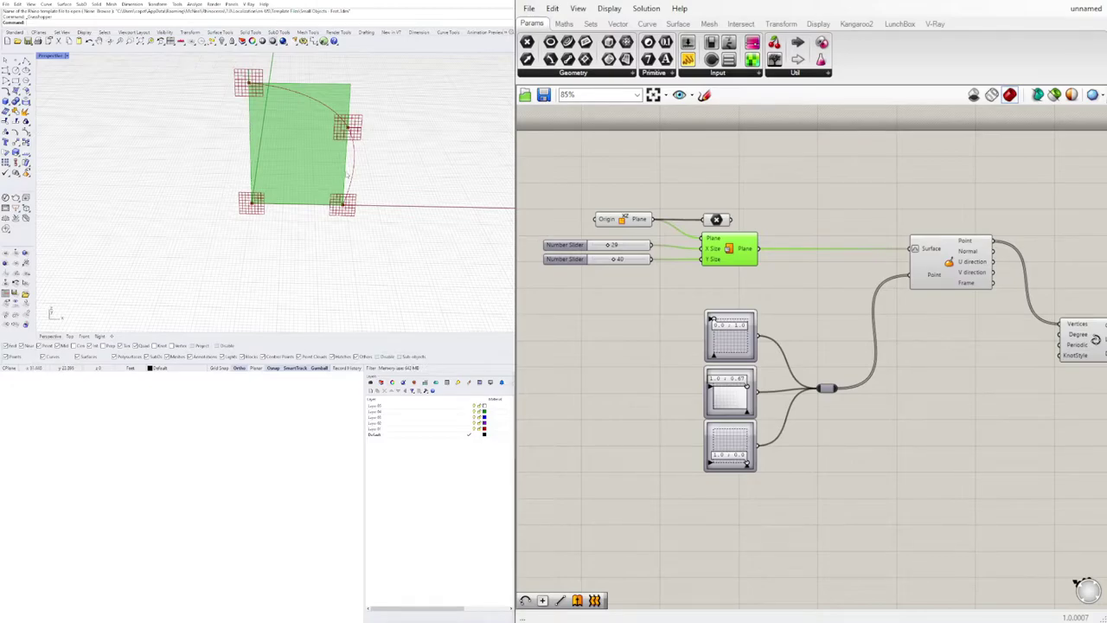
{"action": "double_click", "coordinate": [809, 199]}
{"action": "type", "text": "mo"}
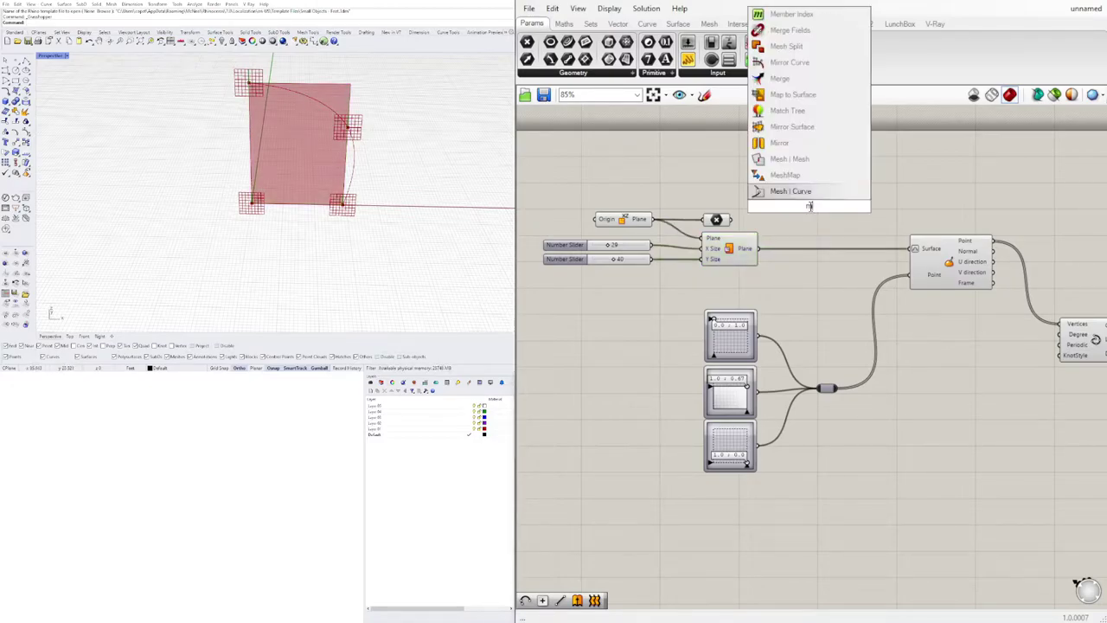
{"action": "left_click", "coordinate": [776, 143]}
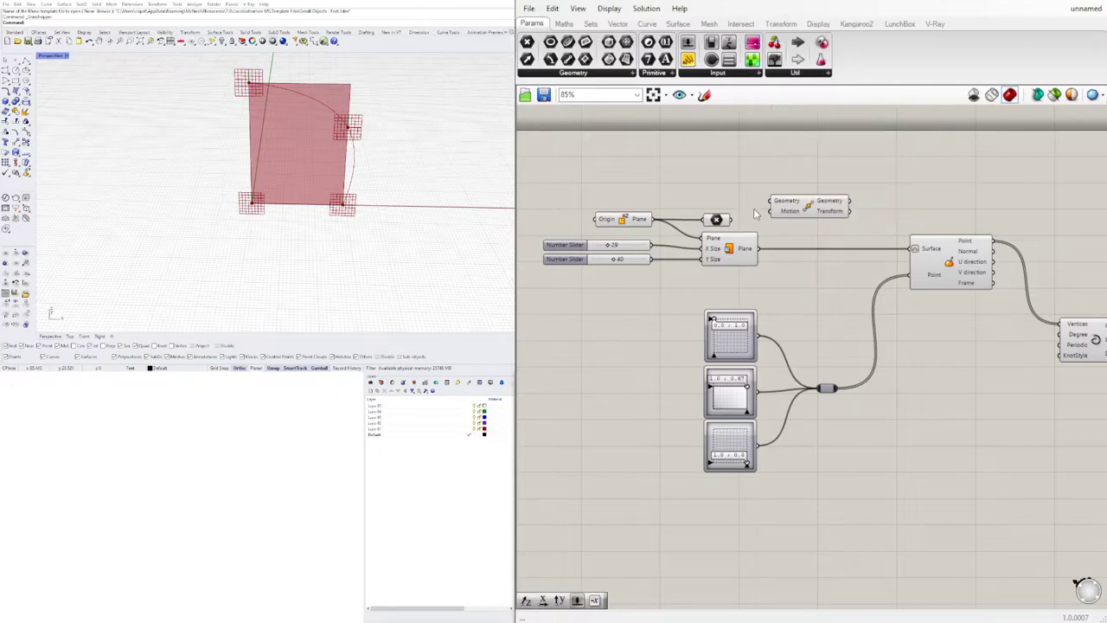
Connect the Point parameter to Move's Geometry input and space both components above the Plane Surface.
{"action": "scroll", "coordinate": [730, 227], "scroll_direction": "up", "scroll_amount": 2}
{"action": "left_click_drag", "start_coordinate": [726, 225], "coordinate": [768, 199]}
{"action": "left_click_drag", "start_coordinate": [708, 223], "coordinate": [709, 197]}
{"action": "left_click_drag", "start_coordinate": [821, 211], "coordinate": [879, 206]}
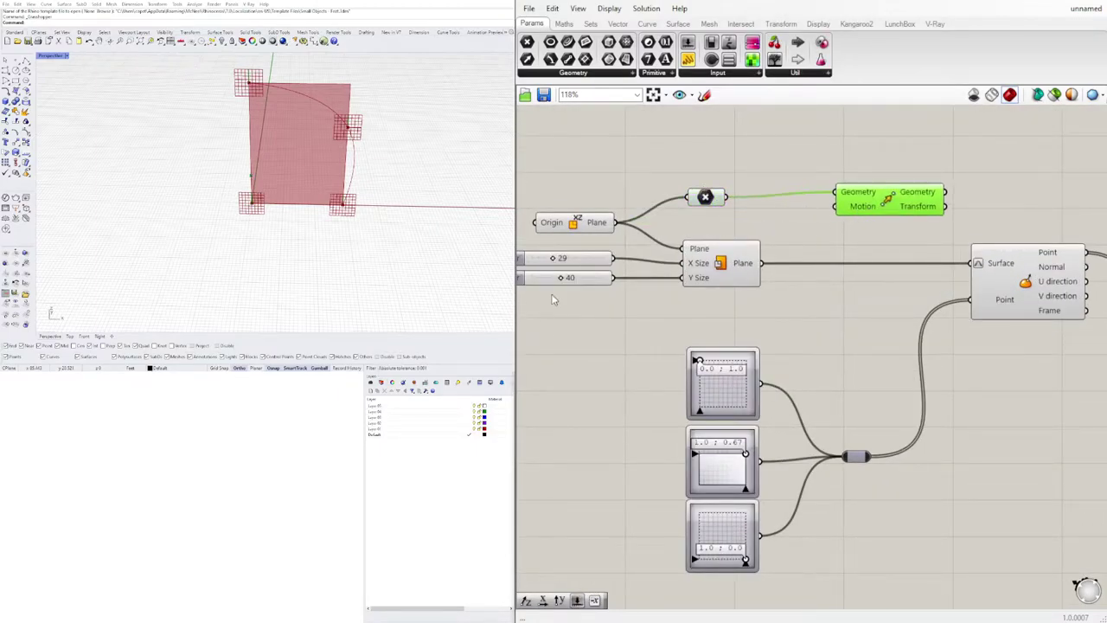
Add a Unit Z vector with the Y Size slider as its Factor and connect it to Move's Motion input.
{"action": "double_click", "coordinate": [748, 221]}
{"action": "type", "text": "z"}
{"action": "left_click", "coordinate": [736, 209]}
{"action": "left_click_drag", "start_coordinate": [615, 279], "coordinate": [710, 238]}
{"action": "left_click_drag", "start_coordinate": [797, 221], "coordinate": [859, 215]}
{"action": "left_click_drag", "start_coordinate": [694, 201], "coordinate": [758, 174]}
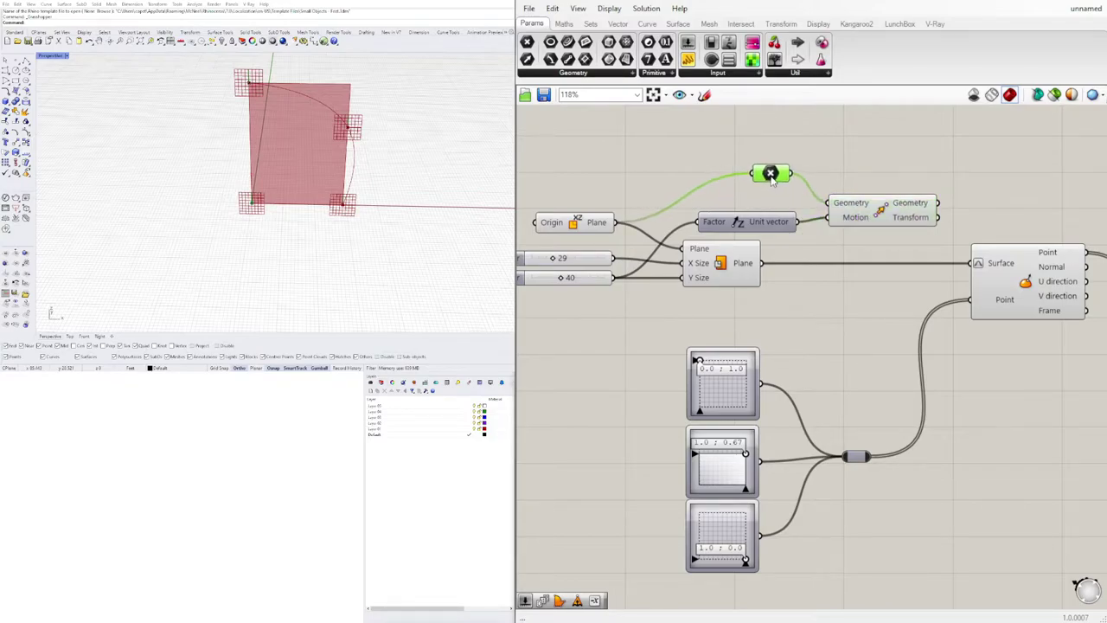
Add a Line component with the Point parameter as Start Point and Move's Geometry output as End Point.
{"action": "right_click_drag", "start_coordinate": [942, 223], "coordinate": [844, 220]}
{"action": "left_click_drag", "start_coordinate": [794, 216], "coordinate": [789, 213]}
{"action": "double_click", "coordinate": [870, 186]}
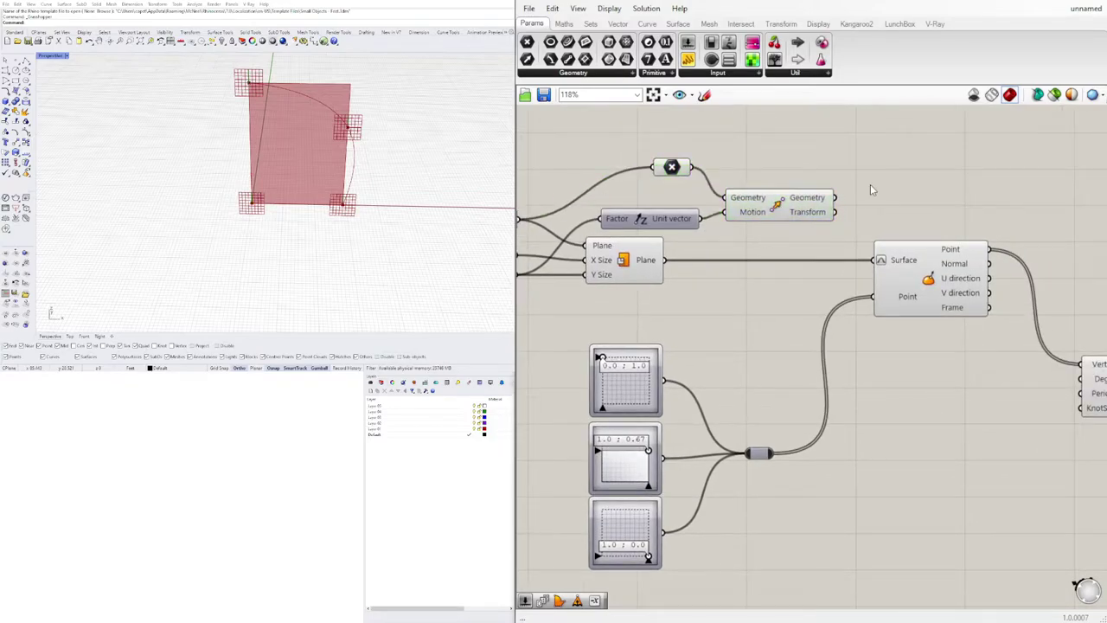
{"action": "type", "text": "line"}
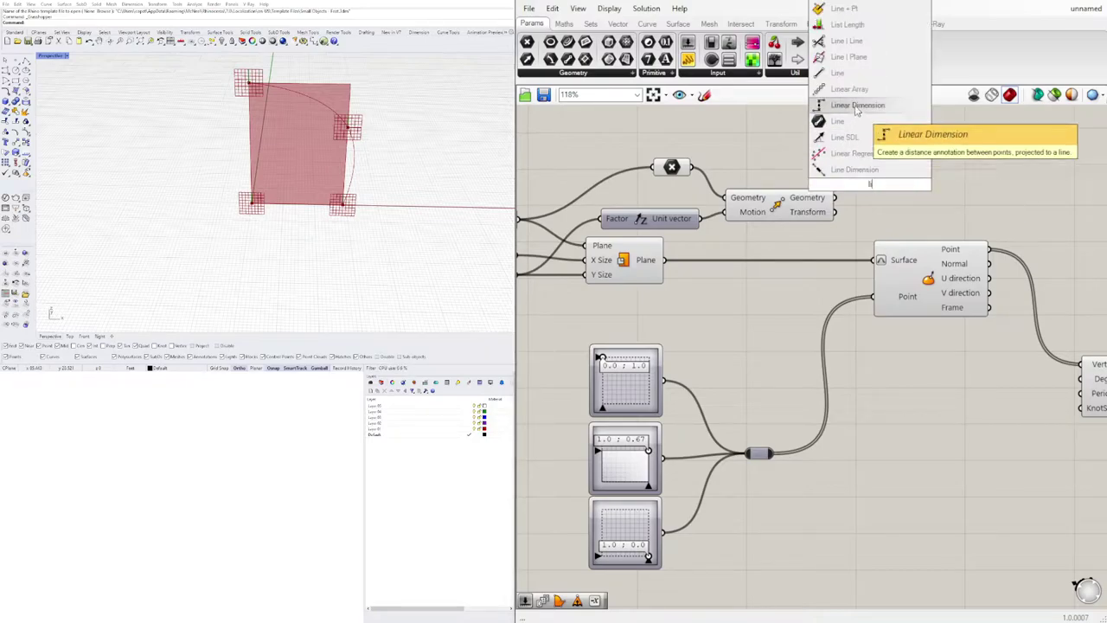
{"action": "left_click", "coordinate": [849, 108]}
{"action": "left_click_drag", "start_coordinate": [874, 185], "coordinate": [913, 174]}
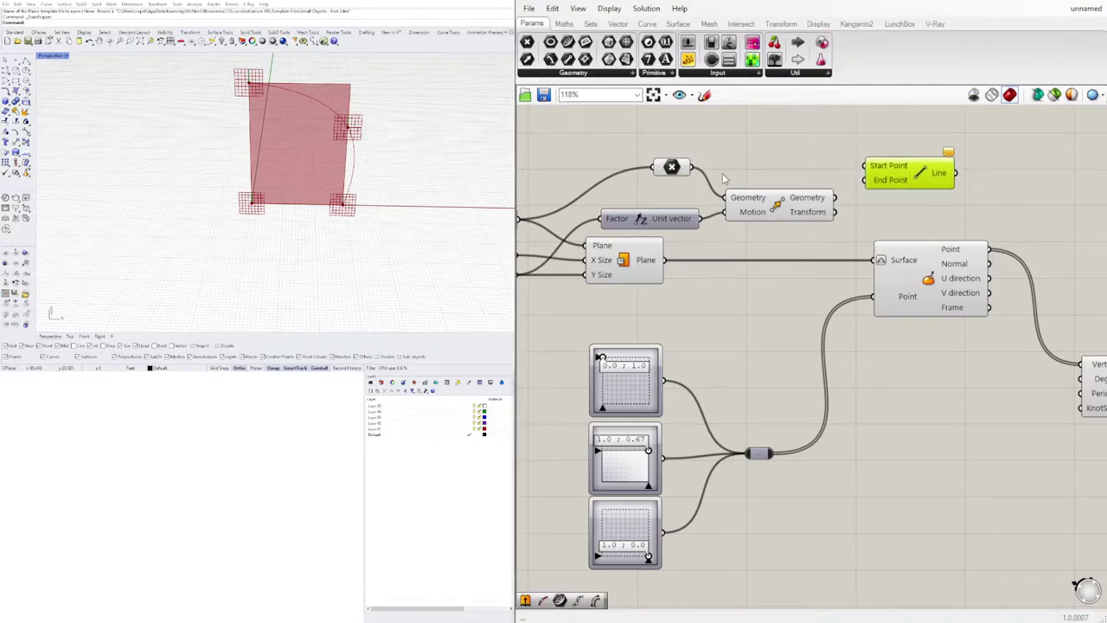
{"action": "left_click_drag", "start_coordinate": [697, 167], "coordinate": [870, 166]}
{"action": "left_click_drag", "start_coordinate": [837, 200], "coordinate": [878, 188]}
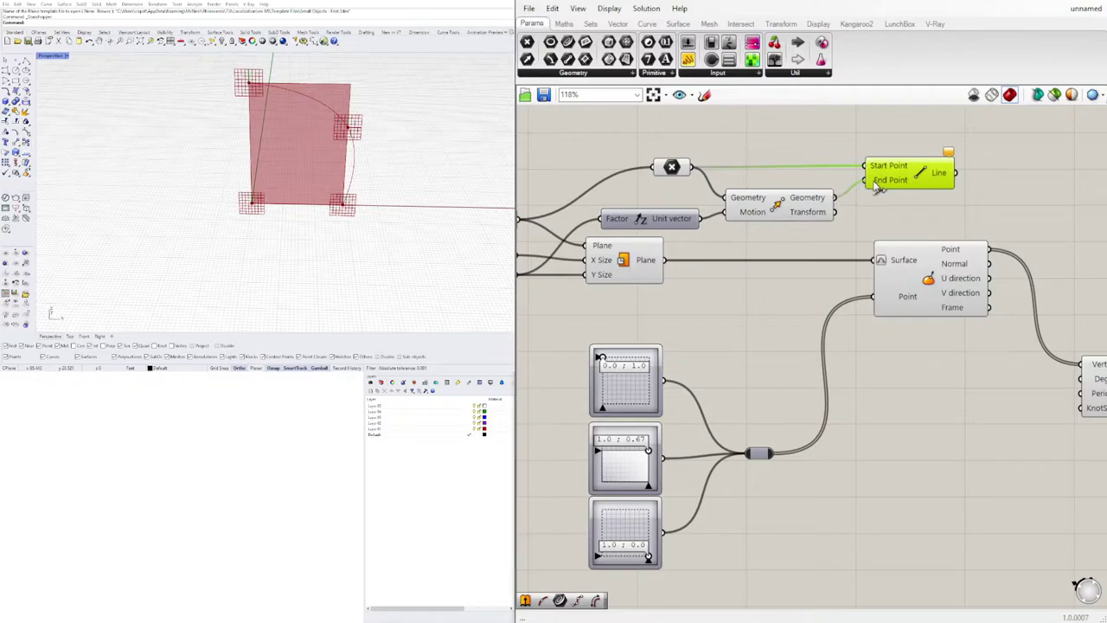
Move the Interpolate component up close beside Evaluate Surface.
{"action": "right_click_drag", "start_coordinate": [937, 180], "coordinate": [763, 176]}
{"action": "left_click", "coordinate": [895, 190]}
{"action": "right_click_drag", "start_coordinate": [934, 253], "coordinate": [856, 238]}
{"action": "left_click_drag", "start_coordinate": [875, 374], "coordinate": [837, 260]}
{"action": "right_click_drag", "start_coordinate": [916, 176], "coordinate": [852, 205]}
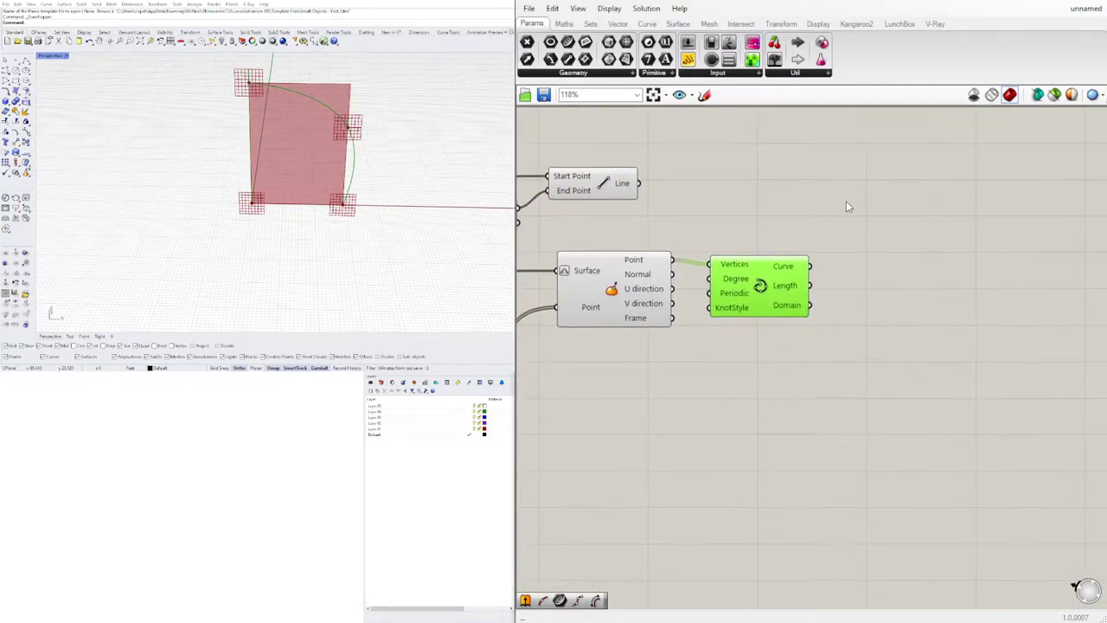
Add a Revolution component beyond the Line and Interpolate components.
{"action": "left_click", "coordinate": [852, 205]}
{"action": "double_click", "coordinate": [852, 205]}
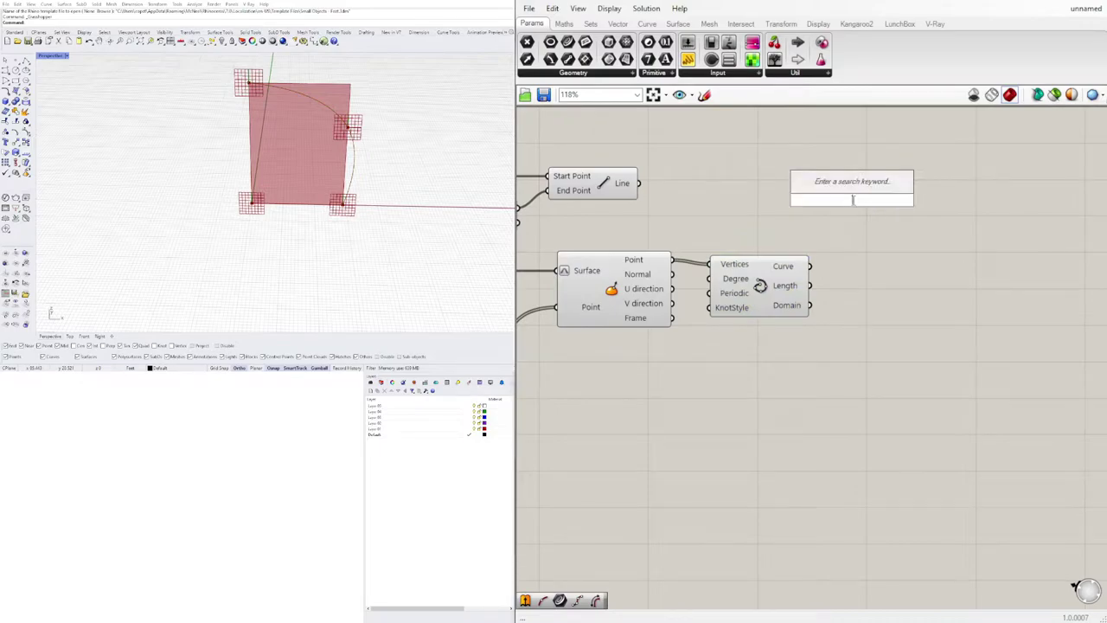
{"action": "type", "text": "re"}
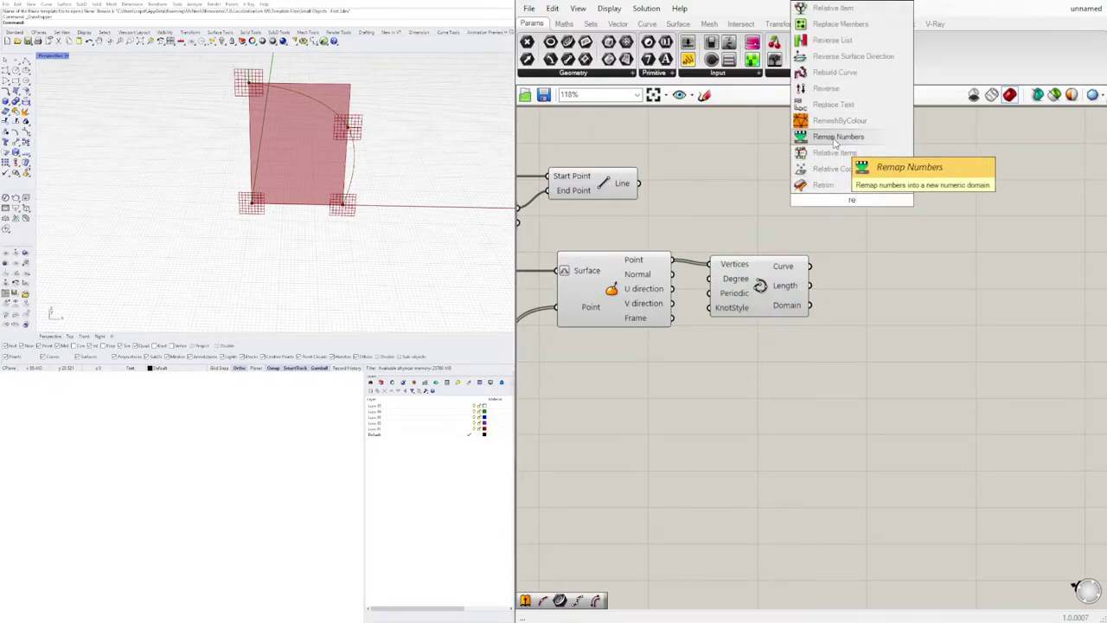
{"action": "type", "text": "v"}
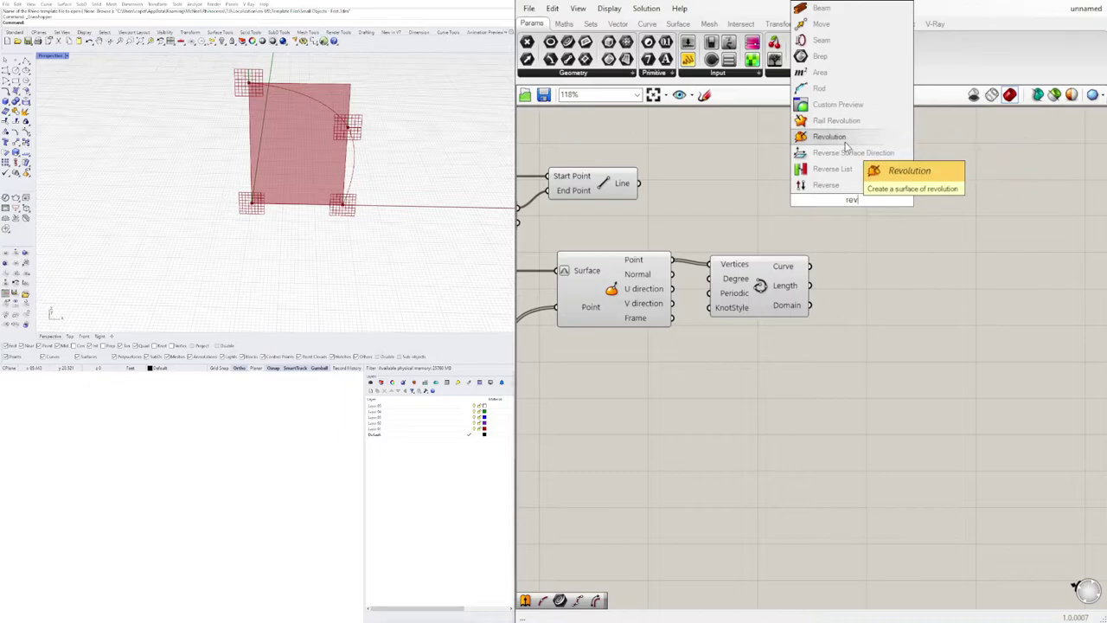
{"action": "left_click", "coordinate": [835, 137]}
{"action": "left_click_drag", "start_coordinate": [848, 192], "coordinate": [913, 197]}
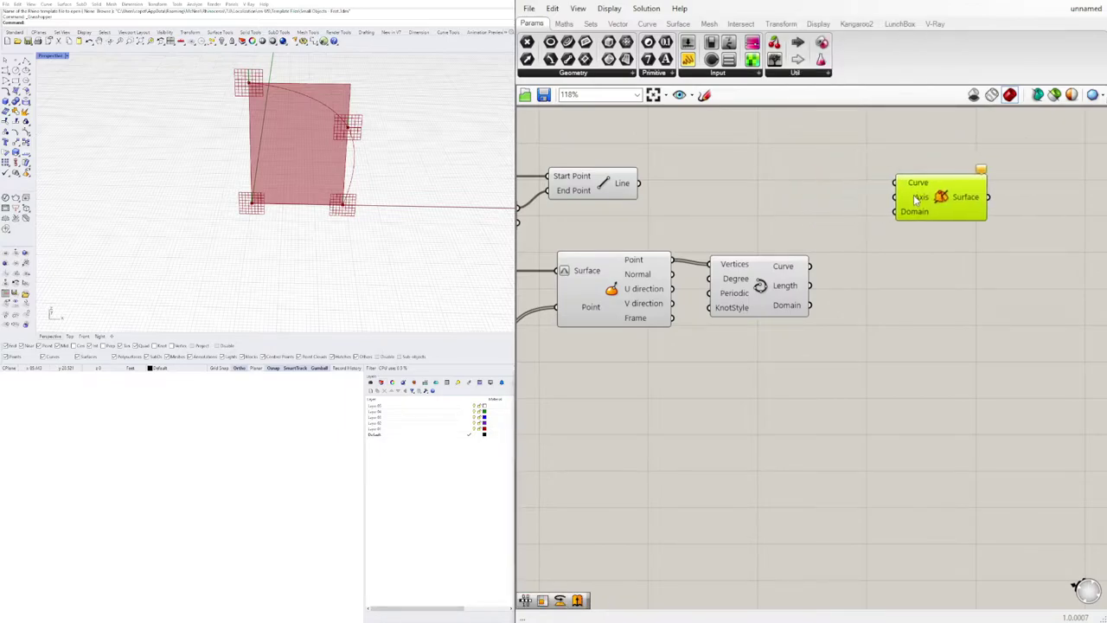
Connect the Line to Revolution's Axis input and the Interpolate curve to its Curve input, then align Revolution with the Line.
{"action": "left_click", "coordinate": [662, 194]}
{"action": "left_click", "coordinate": [621, 183]}
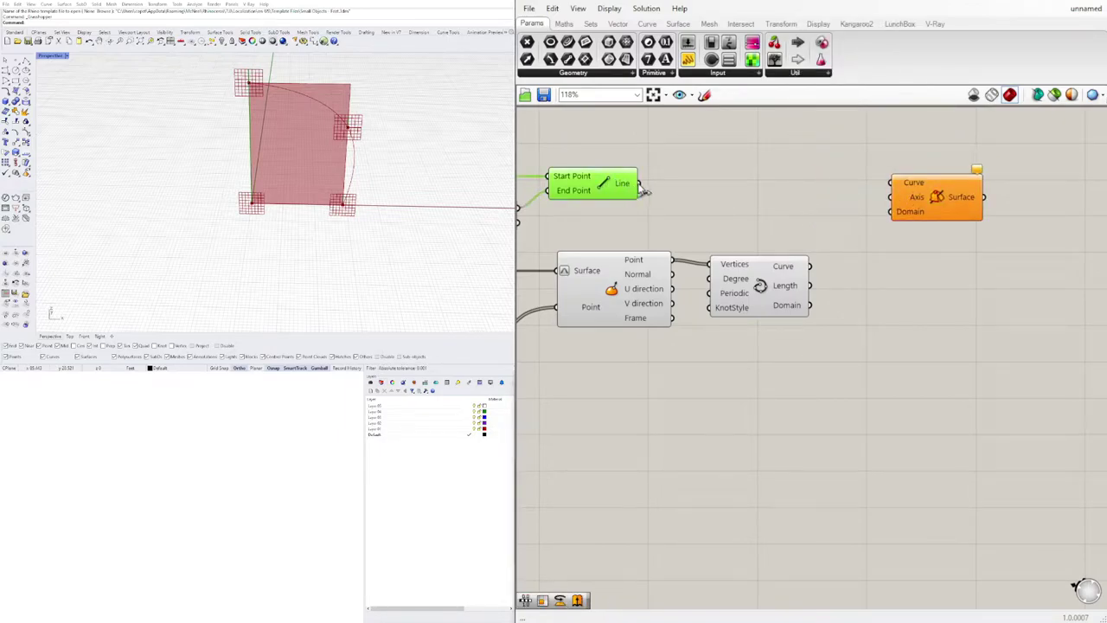
{"action": "left_click_drag", "start_coordinate": [644, 191], "coordinate": [890, 205]}
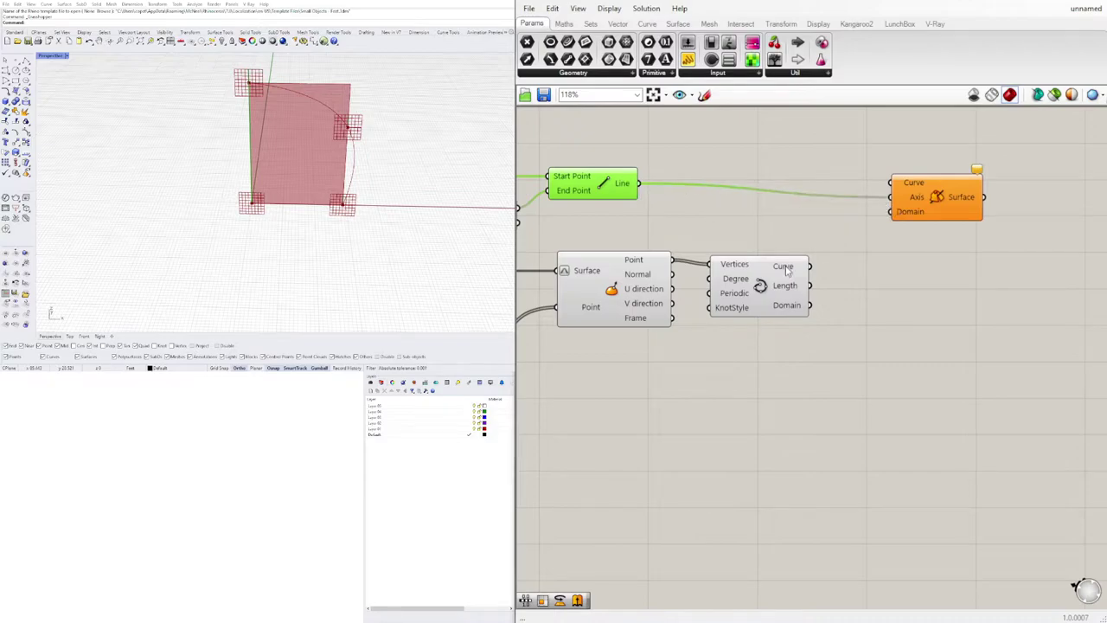
{"action": "left_click", "coordinate": [760, 288]}
{"action": "left_click_drag", "start_coordinate": [809, 267], "coordinate": [891, 184]}
{"action": "left_click_drag", "start_coordinate": [939, 218], "coordinate": [956, 199]}
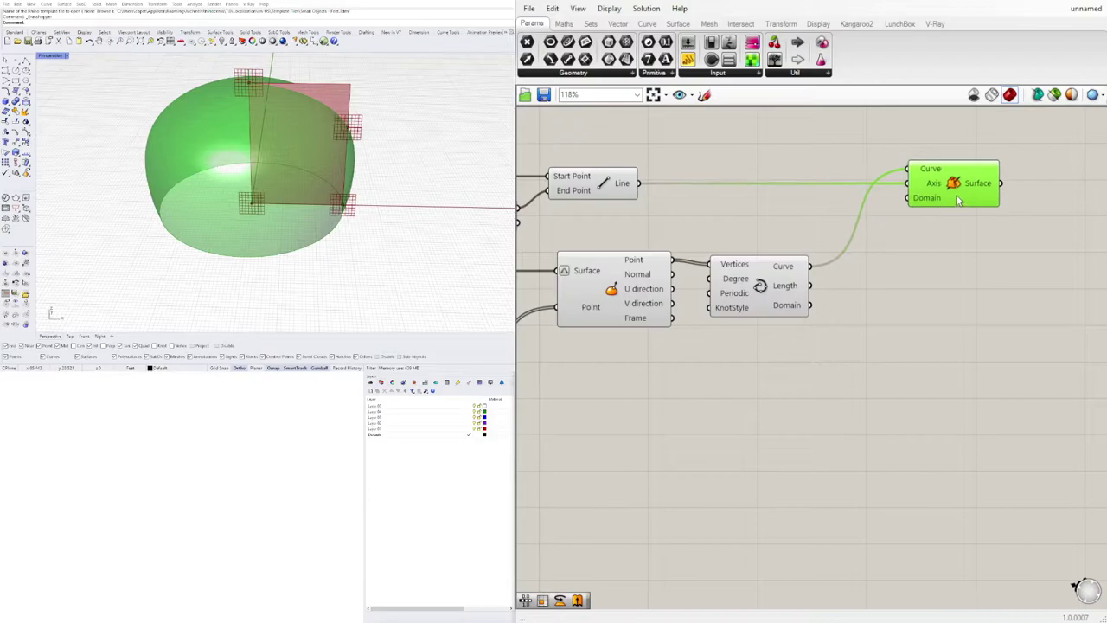
Set the middle MD Slider to 1.0 ; 0.45 to reshape the revolved profile.
{"action": "left_click", "coordinate": [908, 320]}
{"action": "scroll", "coordinate": [908, 320], "scroll_direction": "down", "scroll_amount": 5}
{"action": "right_click_drag", "start_coordinate": [827, 353], "coordinate": [899, 341]}
{"action": "right_click_drag", "start_coordinate": [645, 317], "coordinate": [735, 309]}
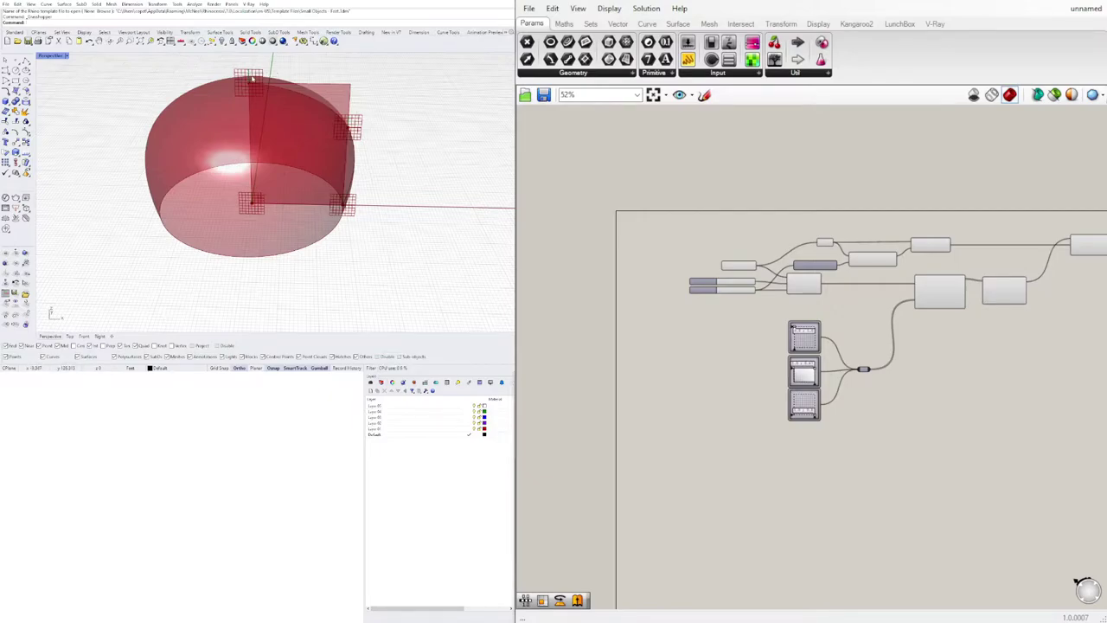
{"action": "scroll", "coordinate": [741, 358], "scroll_direction": "up", "scroll_amount": 3}
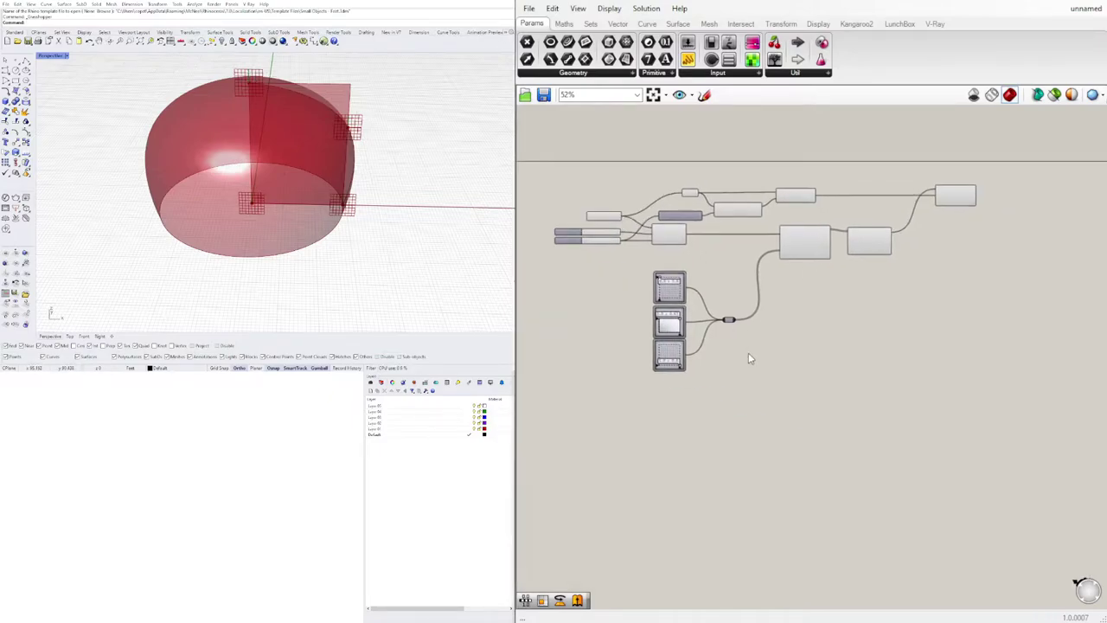
{"action": "left_click_drag", "start_coordinate": [753, 378], "coordinate": [606, 227]}
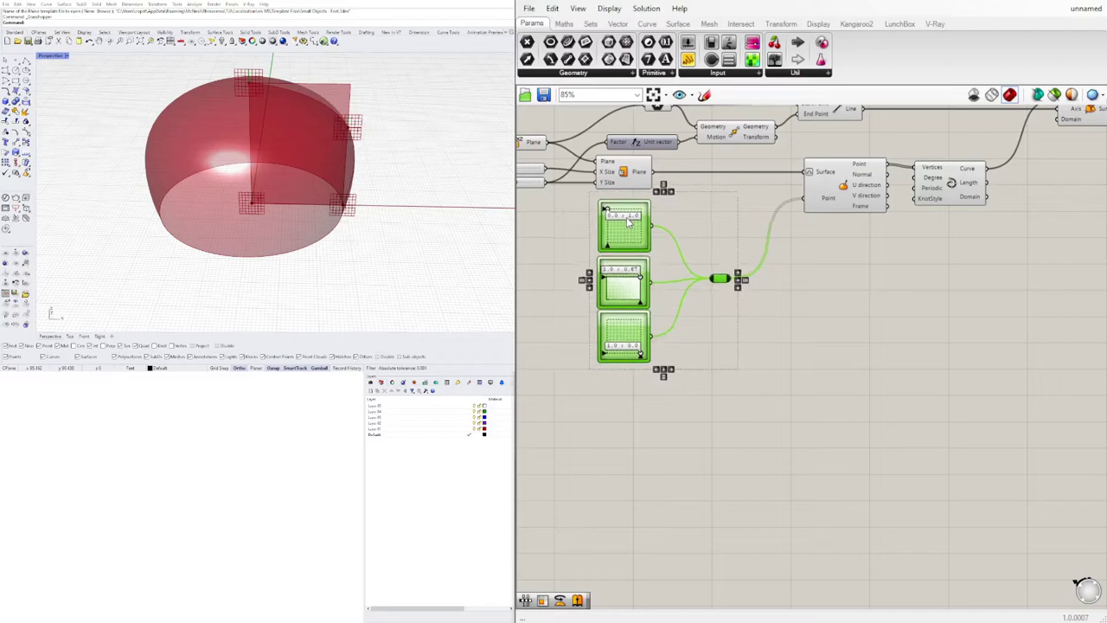
{"action": "left_click", "coordinate": [764, 308]}
{"action": "right_click_drag", "start_coordinate": [764, 308], "coordinate": [786, 335]}
{"action": "mouse_move", "coordinate": [884, 238]}
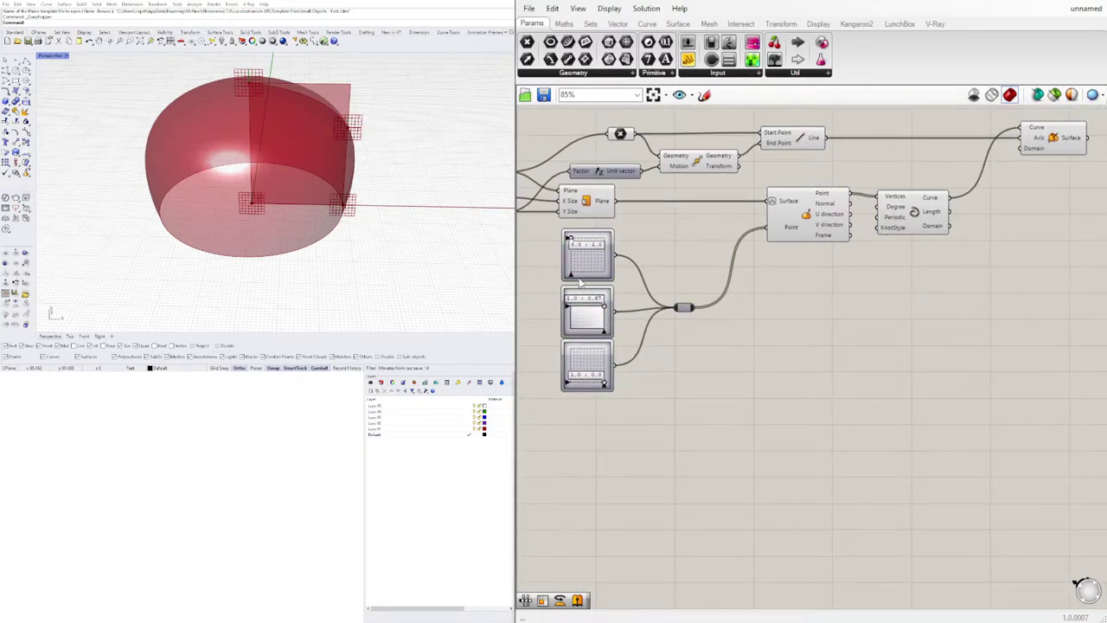
{"action": "scroll", "coordinate": [596, 279], "scroll_direction": "up", "scroll_amount": 9}
{"action": "left_click_drag", "start_coordinate": [842, 277], "coordinate": [893, 314]}
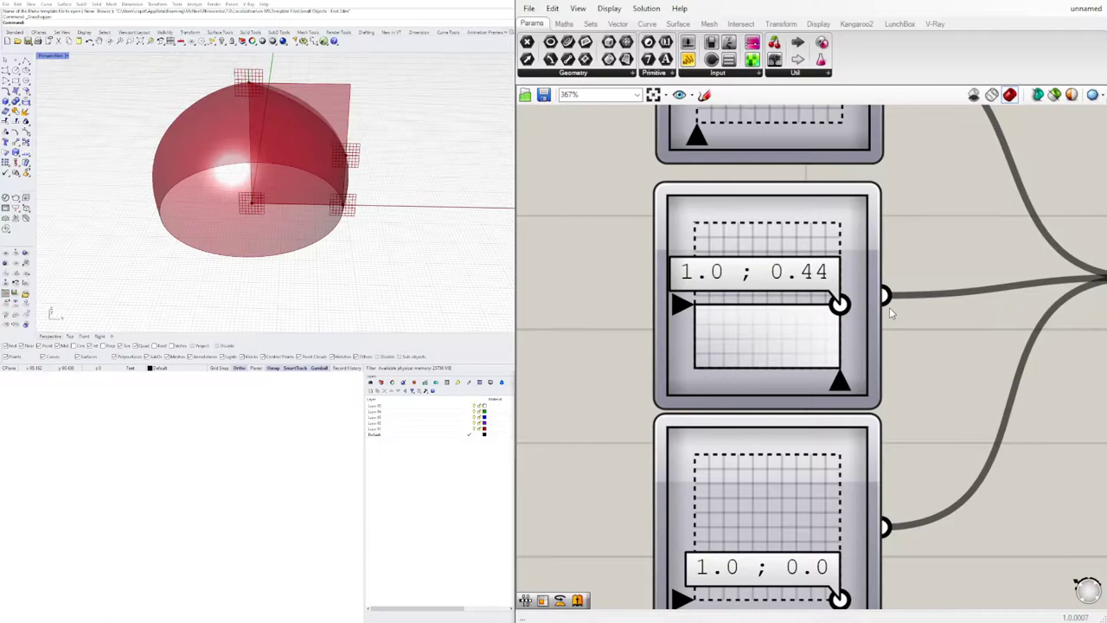
{"action": "scroll", "coordinate": [893, 314], "scroll_direction": "down", "scroll_amount": 9}
Set the plane's X Size slider to 38 and the middle MD Slider to 0.84 ; 0.52.
{"action": "scroll", "coordinate": [744, 216], "scroll_direction": "up", "scroll_amount": 9}
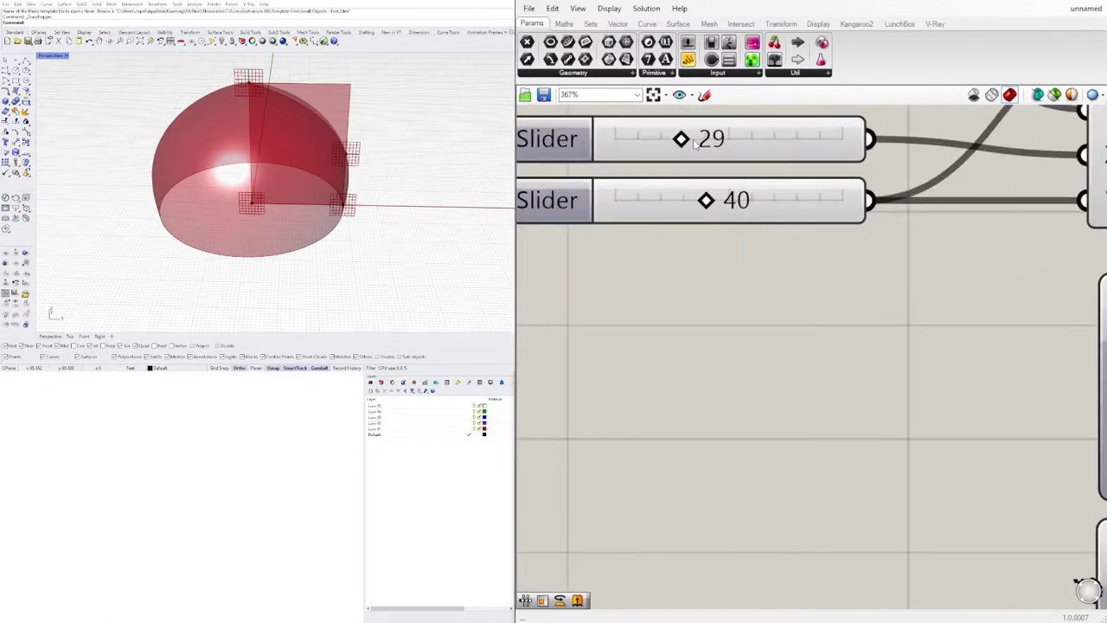
{"action": "left_click_drag", "start_coordinate": [683, 141], "coordinate": [701, 138]}
{"action": "scroll", "coordinate": [957, 403], "scroll_direction": "down", "scroll_amount": 3}
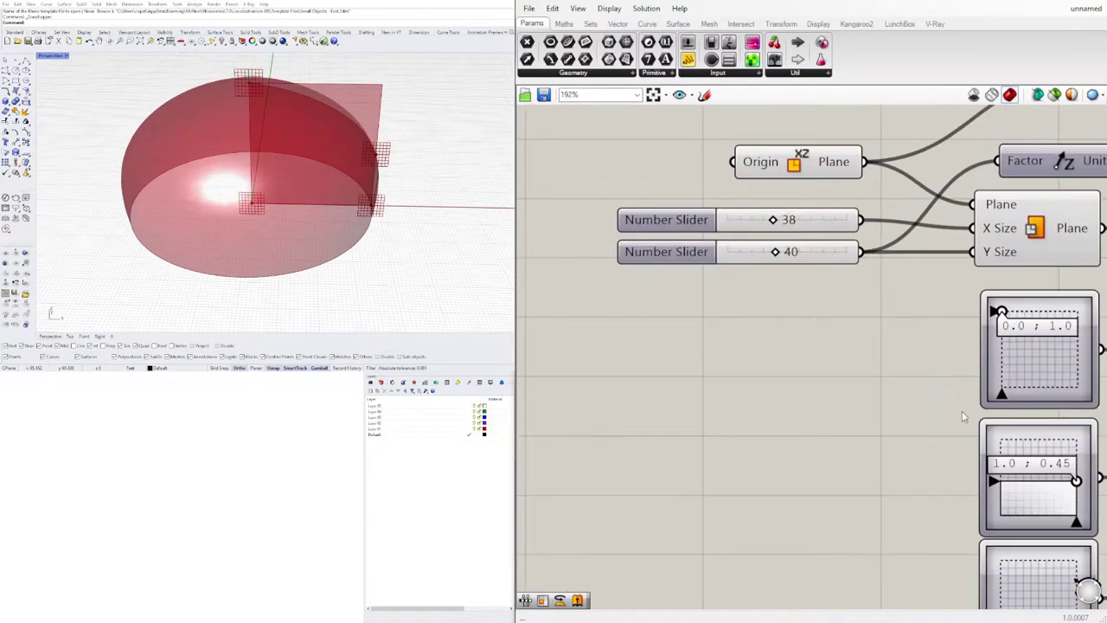
{"action": "left_click_drag", "start_coordinate": [854, 466], "coordinate": [845, 461]}
{"action": "scroll", "coordinate": [924, 334], "scroll_direction": "down", "scroll_amount": 7}
Add a Nurbs Curve component below Interpolate and connect Evaluate Surface's Point output to its Vertices input.
{"action": "right_click_drag", "start_coordinate": [1055, 345], "coordinate": [863, 317]}
{"action": "scroll", "coordinate": [863, 315], "scroll_direction": "up", "scroll_amount": 4}
{"action": "right_click_drag", "start_coordinate": [941, 297], "coordinate": [799, 309]}
{"action": "left_click_drag", "start_coordinate": [875, 262], "coordinate": [887, 229]}
{"action": "double_click", "coordinate": [882, 291]}
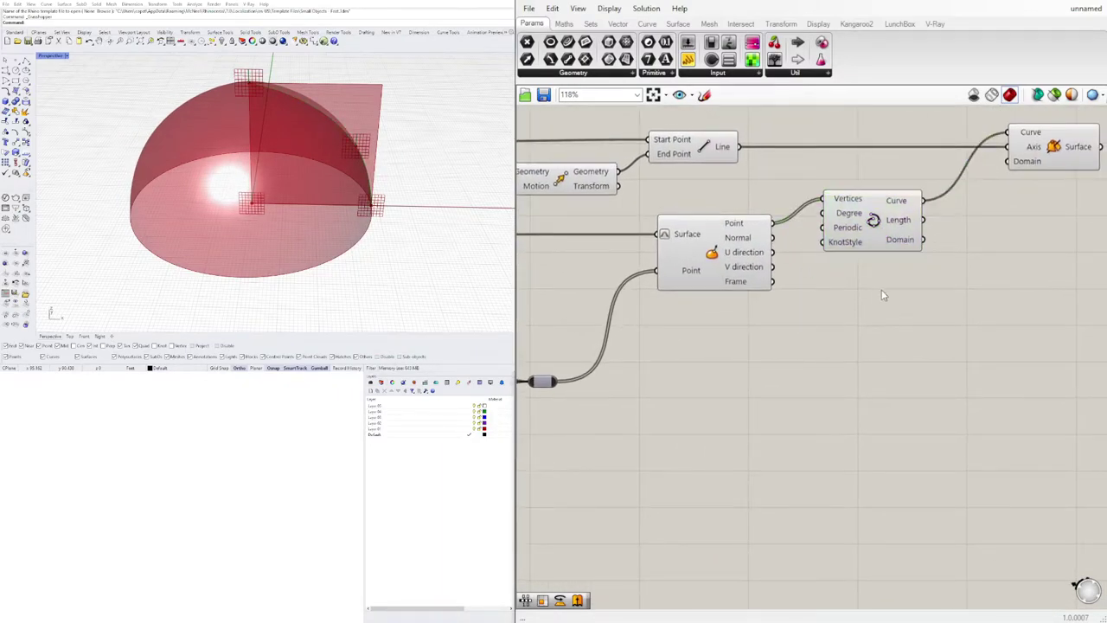
{"action": "type", "text": "nur"}
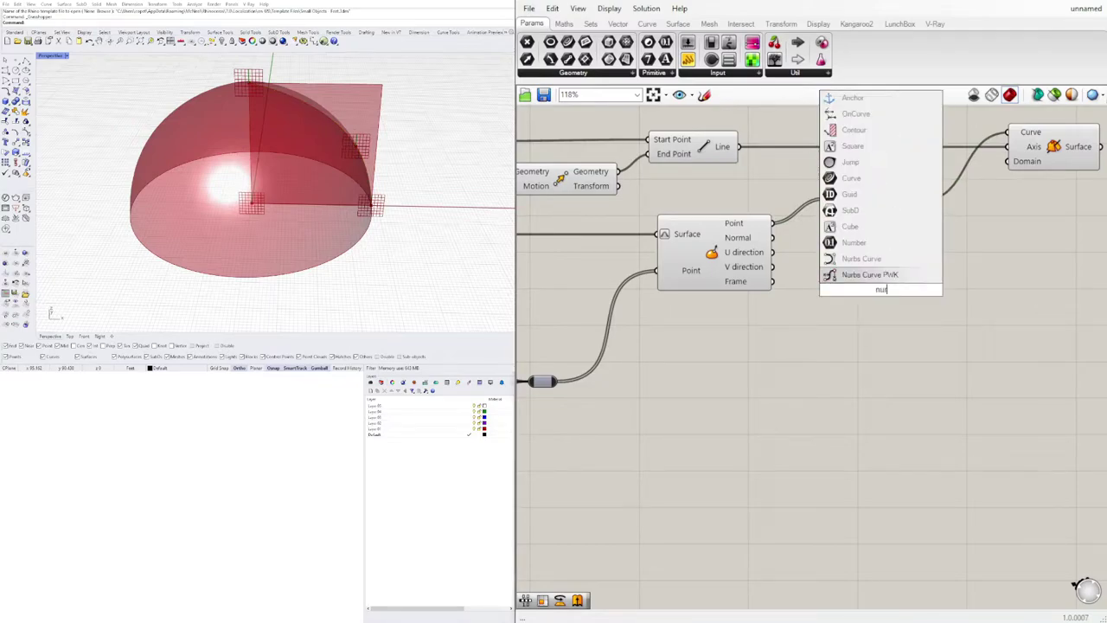
{"action": "left_click", "coordinate": [877, 258]}
{"action": "left_click_drag", "start_coordinate": [773, 222], "coordinate": [869, 303]}
Replace Revolution's Curve input with the Curve output of the Nurbs Curve component.
{"action": "right_click_drag", "start_coordinate": [432, 187], "coordinate": [408, 152]}
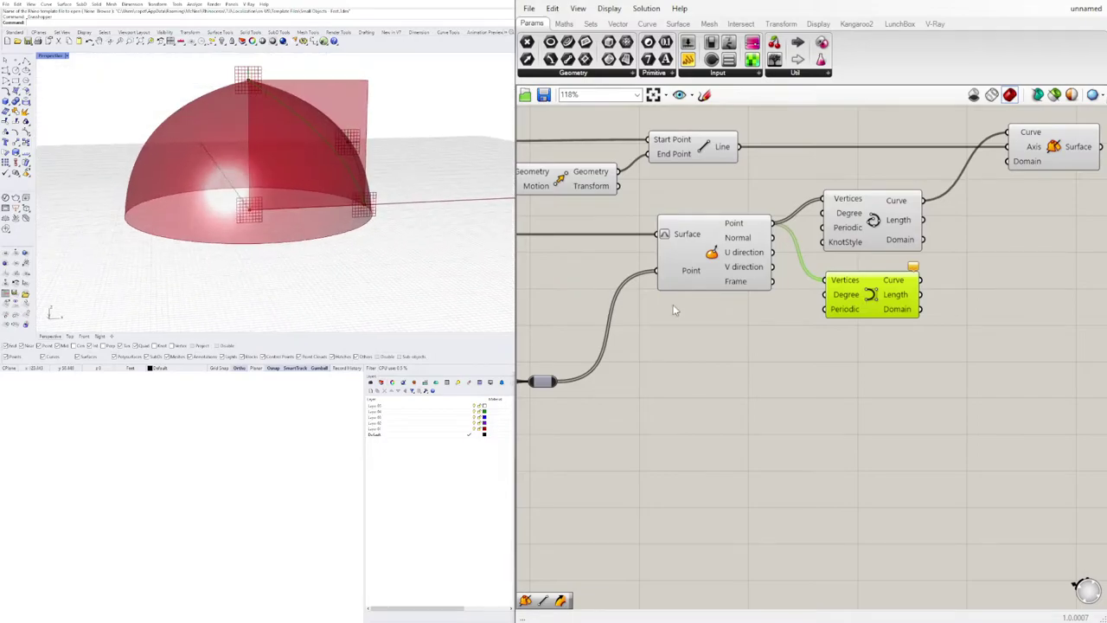
{"action": "left_click_drag", "start_coordinate": [921, 279], "coordinate": [1071, 173]}
{"action": "right_click_drag", "start_coordinate": [632, 364], "coordinate": [980, 318]}
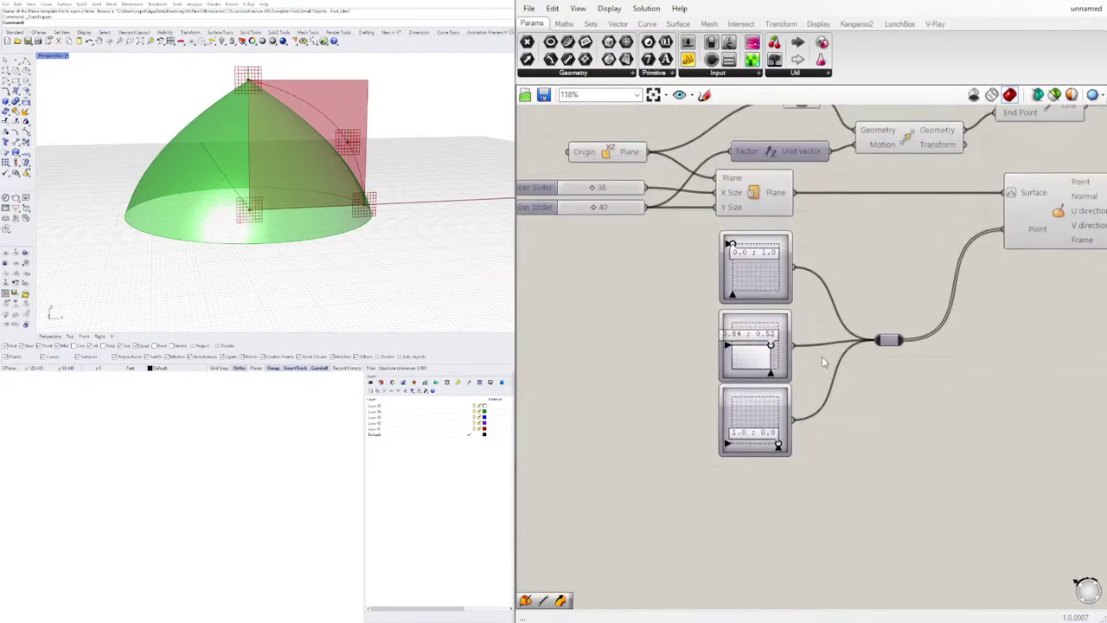
Set the middle MD Slider to 1.0 ; 0.8 to give the revolved profile a rounder bulge.
{"action": "scroll", "coordinate": [775, 343], "scroll_direction": "up", "scroll_amount": 3}
{"action": "left_click_drag", "start_coordinate": [769, 345], "coordinate": [905, 326]}
{"action": "right_click_drag", "start_coordinate": [420, 220], "coordinate": [370, 214]}
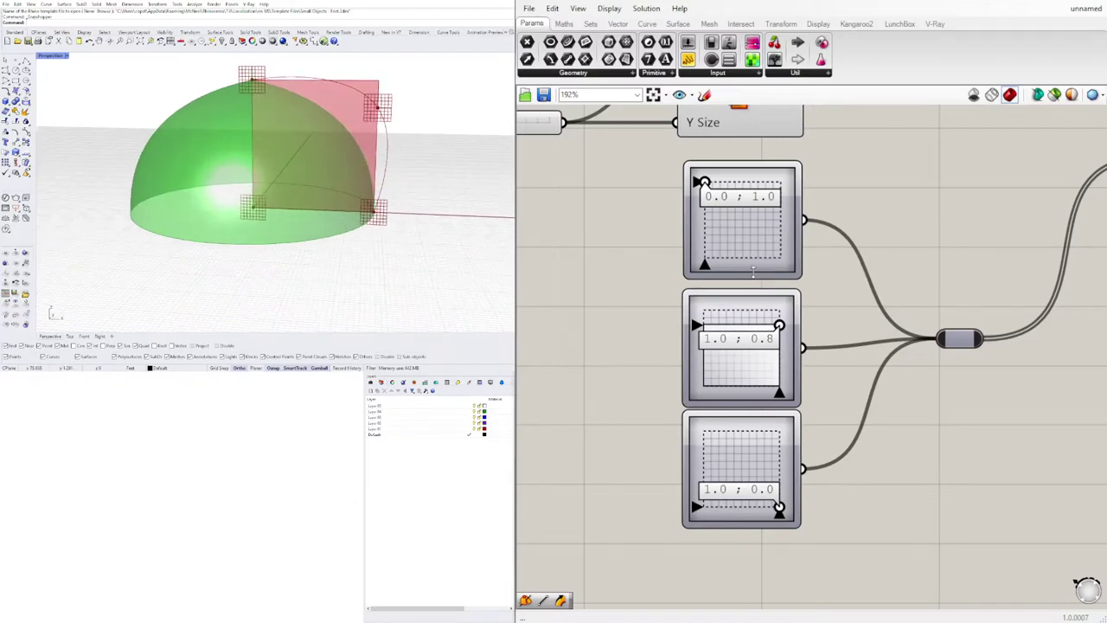
Turn off the preview of the Interpolate component so its curve is hidden in the viewport.
{"action": "scroll", "coordinate": [623, 372], "scroll_direction": "down", "scroll_amount": 6}
{"action": "right_click_drag", "start_coordinate": [813, 347], "coordinate": [758, 351]}
{"action": "left_click", "coordinate": [758, 350]}
{"action": "scroll", "coordinate": [822, 294], "scroll_direction": "up", "scroll_amount": 3}
{"action": "left_click", "coordinate": [868, 278]}
{"action": "right_click", "coordinate": [874, 286]}
{"action": "left_click", "coordinate": [891, 303]}
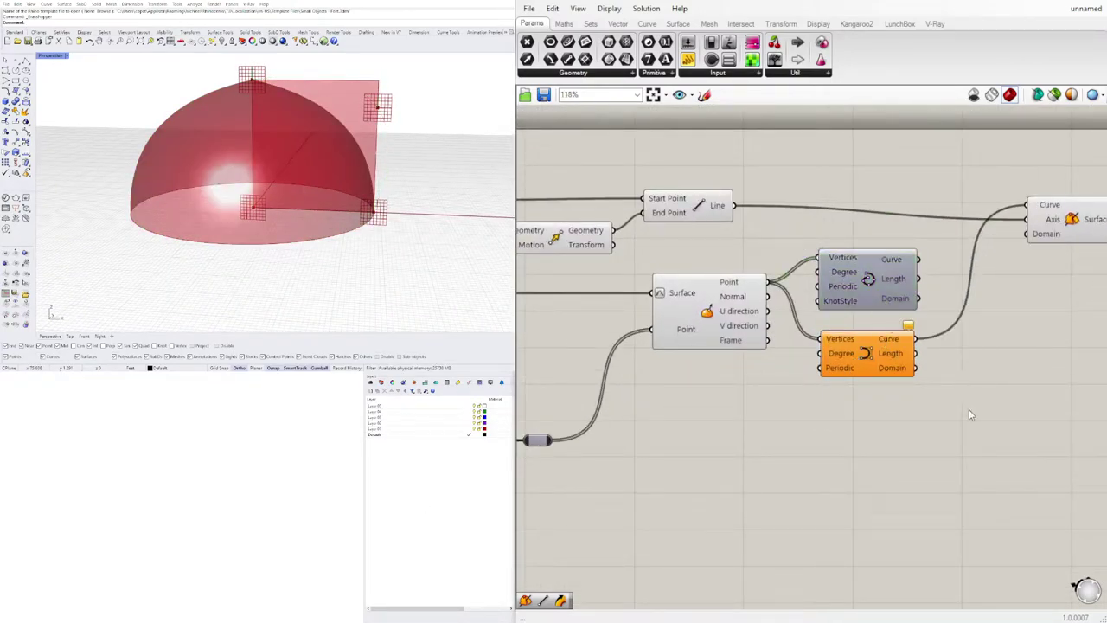
Move the Interpolate and Nurbs Curve components together farther away from Evaluate Surface.
{"action": "left_click_drag", "start_coordinate": [970, 409], "coordinate": [809, 247]}
{"action": "left_click_drag", "start_coordinate": [862, 280], "coordinate": [923, 280]}
{"action": "left_click", "coordinate": [913, 455]}
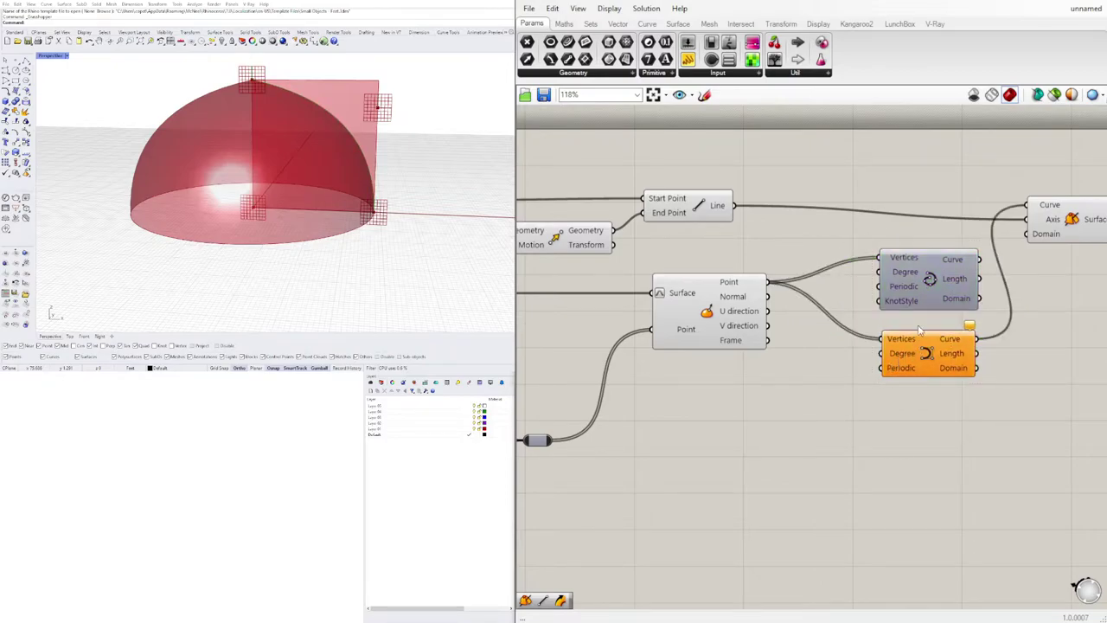
{"action": "left_click", "coordinate": [927, 358]}
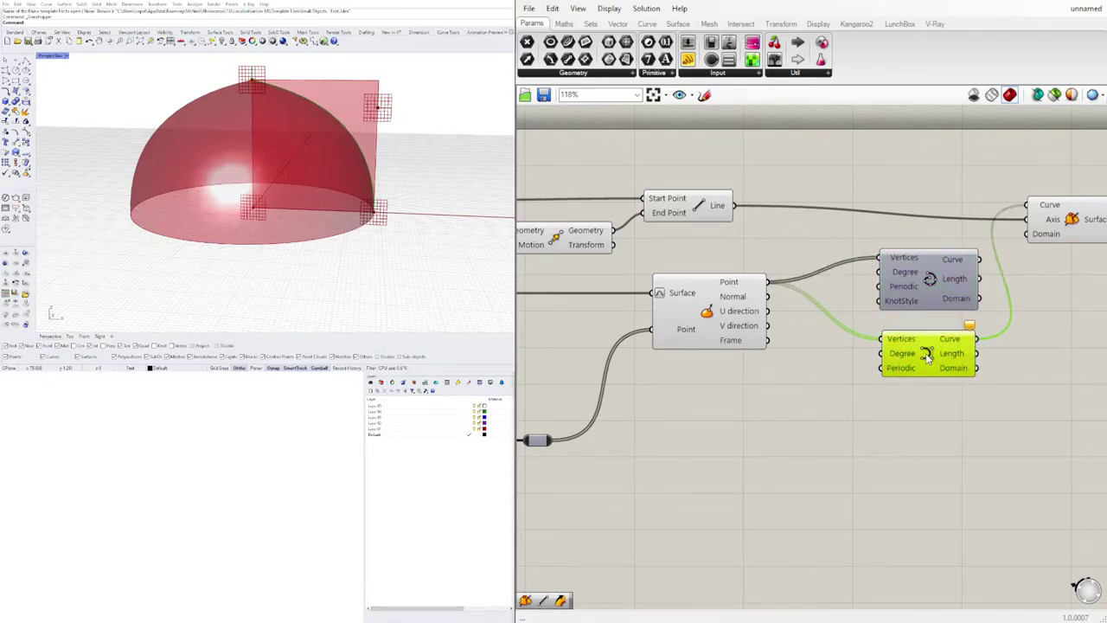
Add a Panel containing 2 and connect it to the Degree input of the Nurbs Curve component.
{"action": "double_click", "coordinate": [708, 381]}
{"action": "type", "text": "\""}
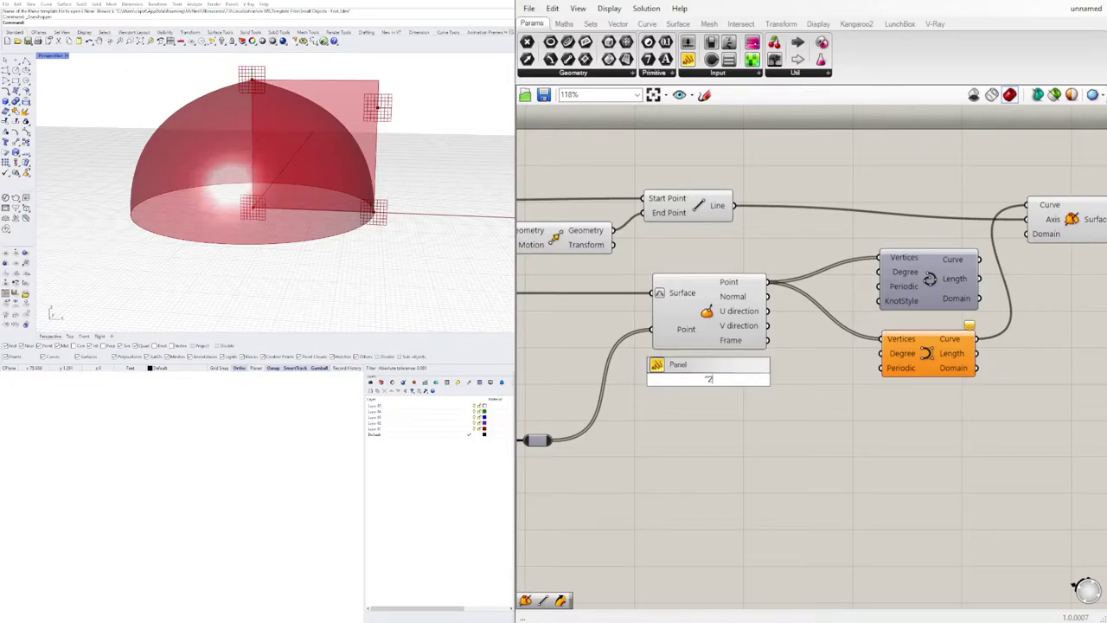
{"action": "key", "text": "Return"}
{"action": "left_click_drag", "start_coordinate": [721, 382], "coordinate": [862, 362]}
{"action": "left_click_drag", "start_coordinate": [710, 378], "coordinate": [757, 365]}
{"action": "left_click", "coordinate": [1029, 355]}
{"action": "right_click_drag", "start_coordinate": [1034, 353], "coordinate": [792, 359]}
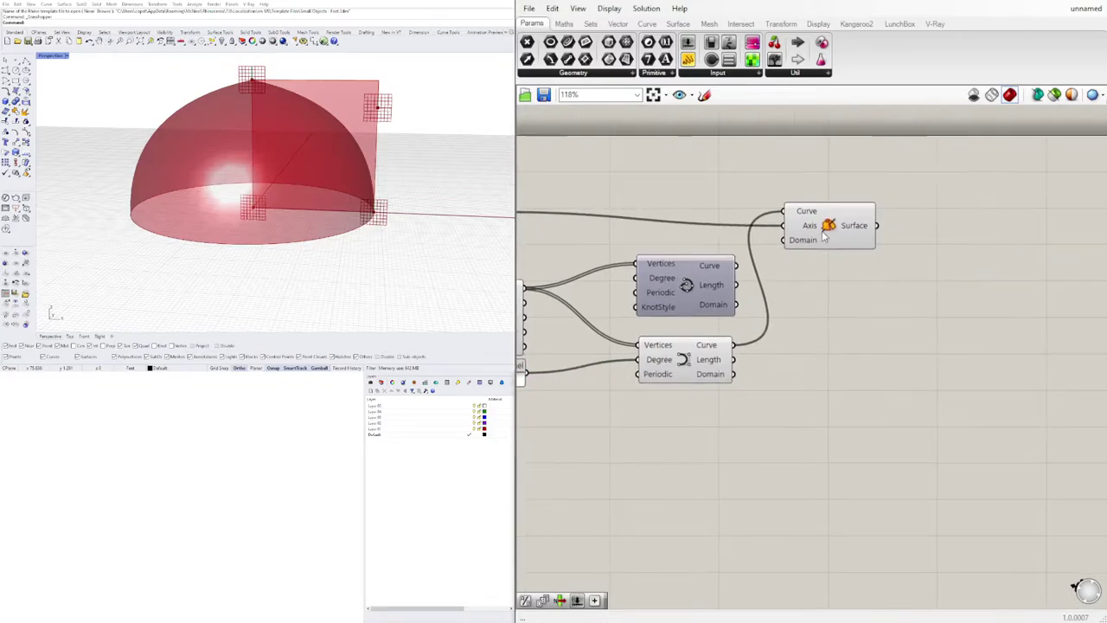
Reposition the Revolution component to free canvas space and review the available LunchBox panel components.
{"action": "left_click_drag", "start_coordinate": [825, 236], "coordinate": [840, 250]}
{"action": "left_click", "coordinate": [887, 349]}
{"action": "mouse_move", "coordinate": [333, 146]}
{"action": "right_mouse_down"}
{"action": "mouse_move", "coordinate": [297, 150]}
{"action": "mouse_move", "coordinate": [313, 156]}
{"action": "right_mouse_up"}
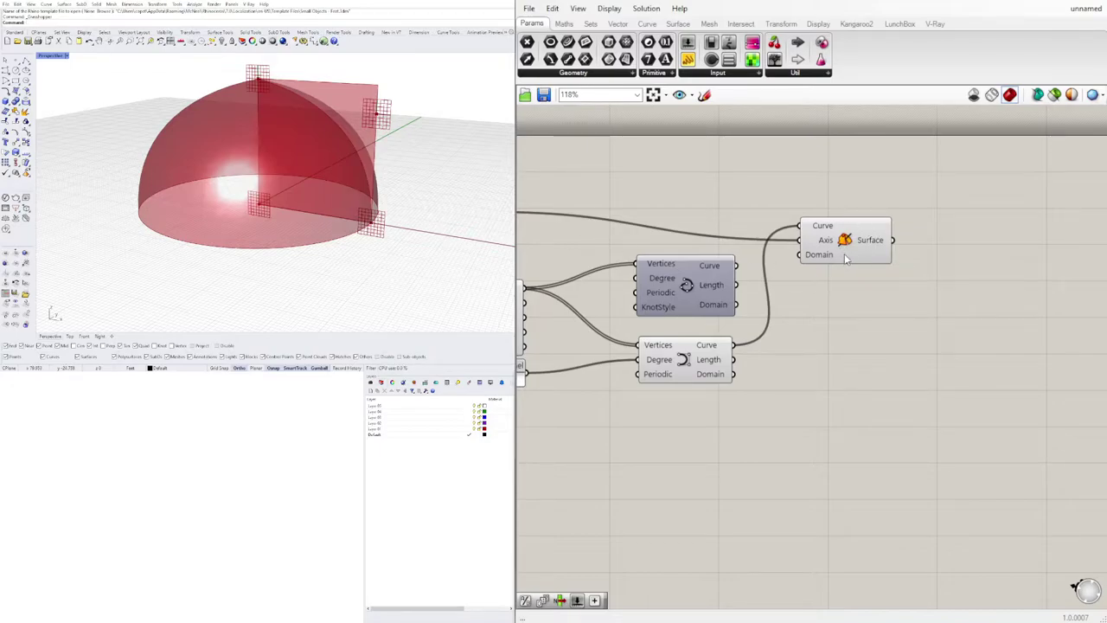
{"action": "right_click_drag", "start_coordinate": [979, 228], "coordinate": [896, 237]}
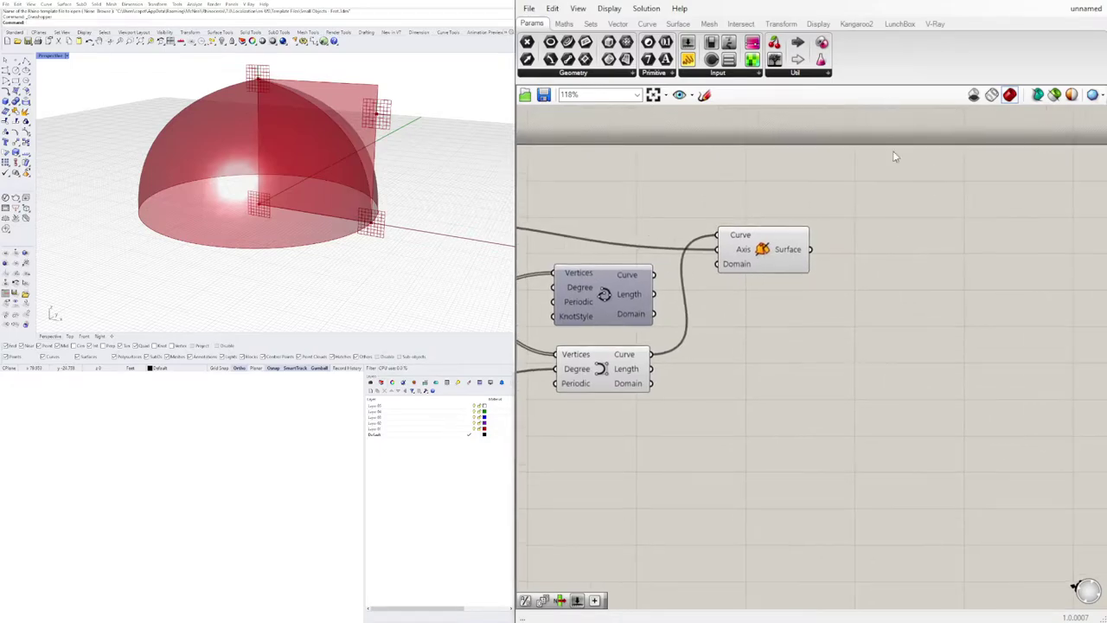
{"action": "left_click", "coordinate": [900, 24]}
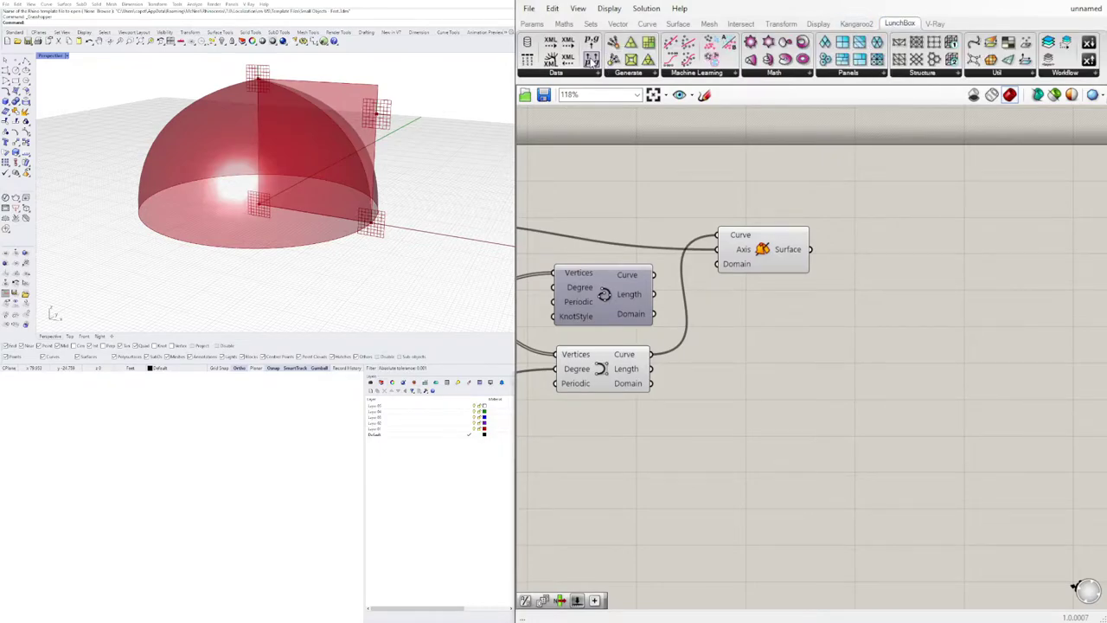
{"action": "left_click", "coordinate": [850, 74]}
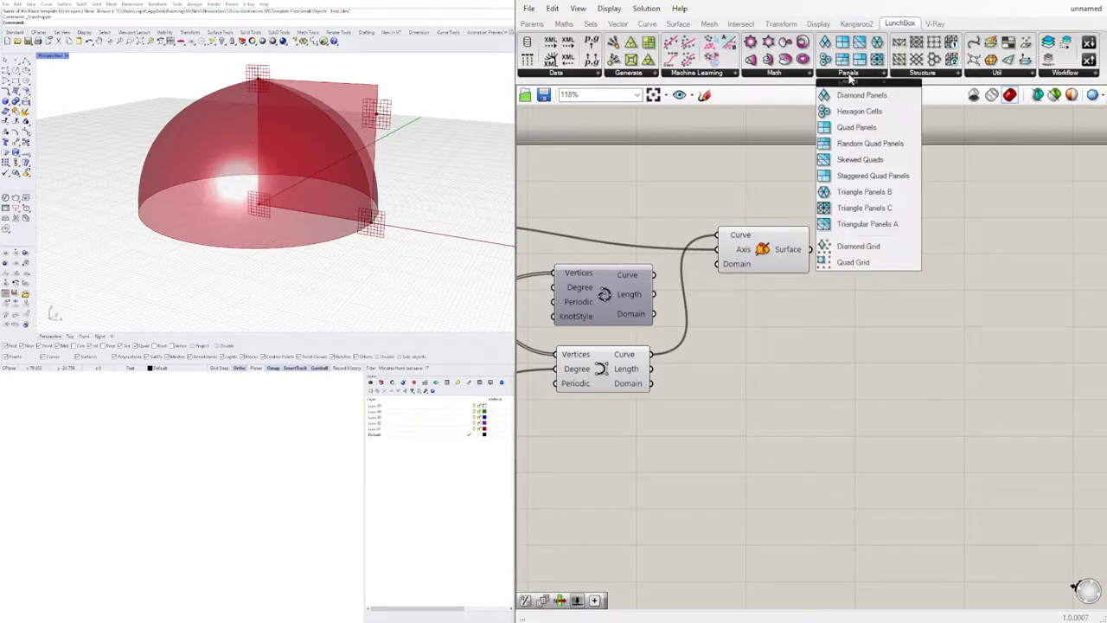
{"action": "left_click", "coordinate": [826, 421]}
{"action": "left_click_drag", "start_coordinate": [770, 271], "coordinate": [796, 232]}
{"action": "left_click", "coordinate": [799, 299]}
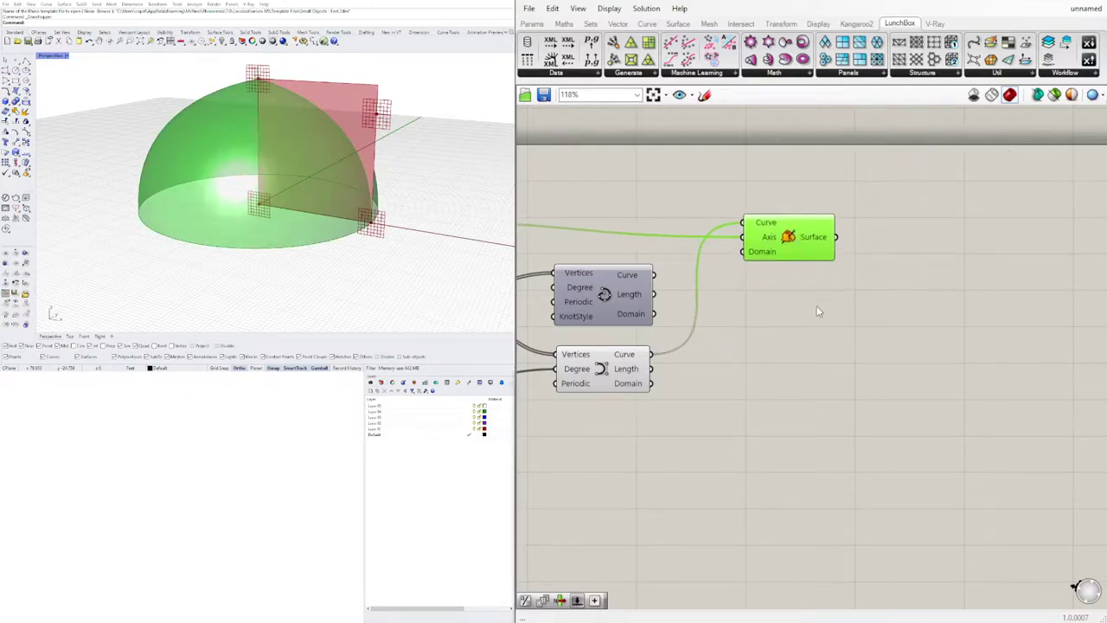
{"action": "left_click", "coordinate": [818, 305]}
Add an Isotrim component to the right of the Revolution component.
{"action": "double_click", "coordinate": [895, 287]}
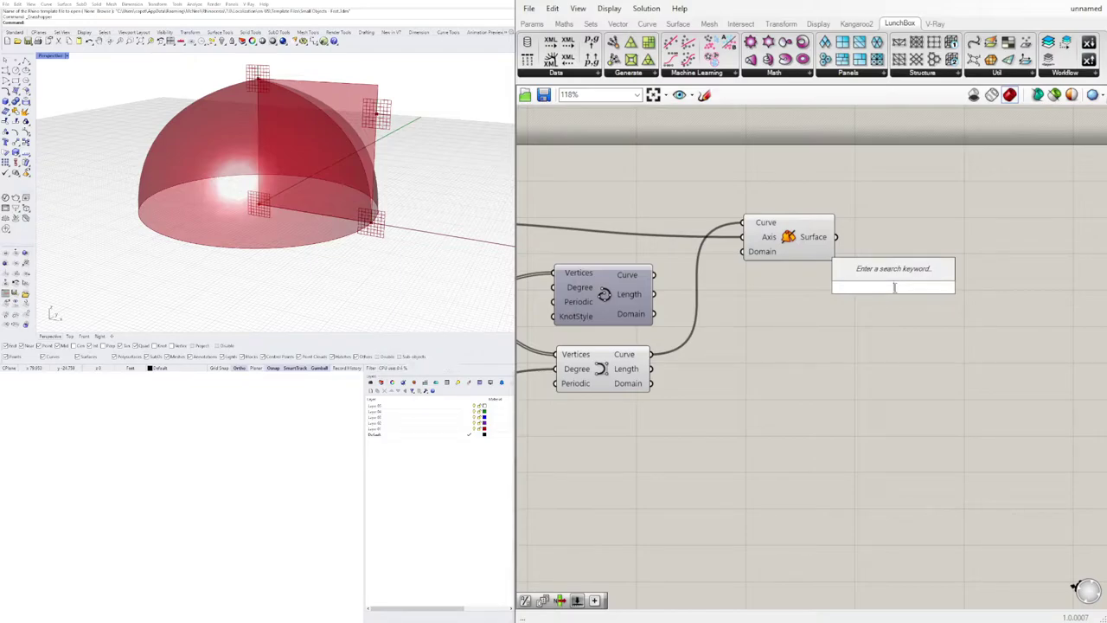
{"action": "type", "text": "iso"}
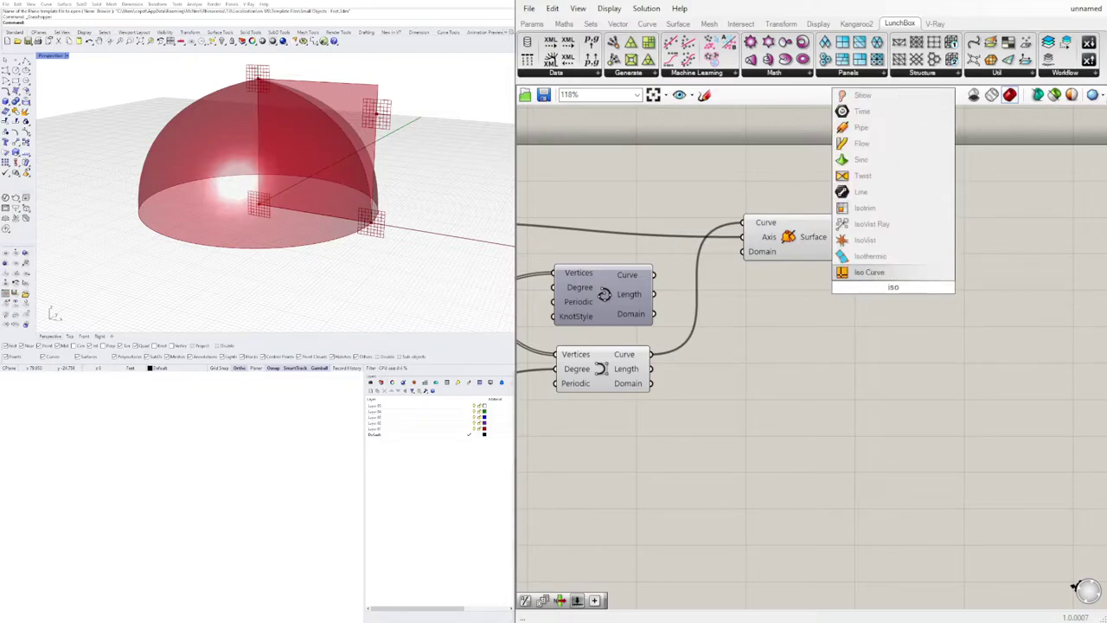
{"action": "left_click", "coordinate": [885, 208]}
{"action": "left_click_drag", "start_coordinate": [885, 286], "coordinate": [1005, 263]}
Add a Divide Domain² component and place it between Revolution and Isotrim.
{"action": "double_click", "coordinate": [878, 302]}
{"action": "type", "text": "divi"}
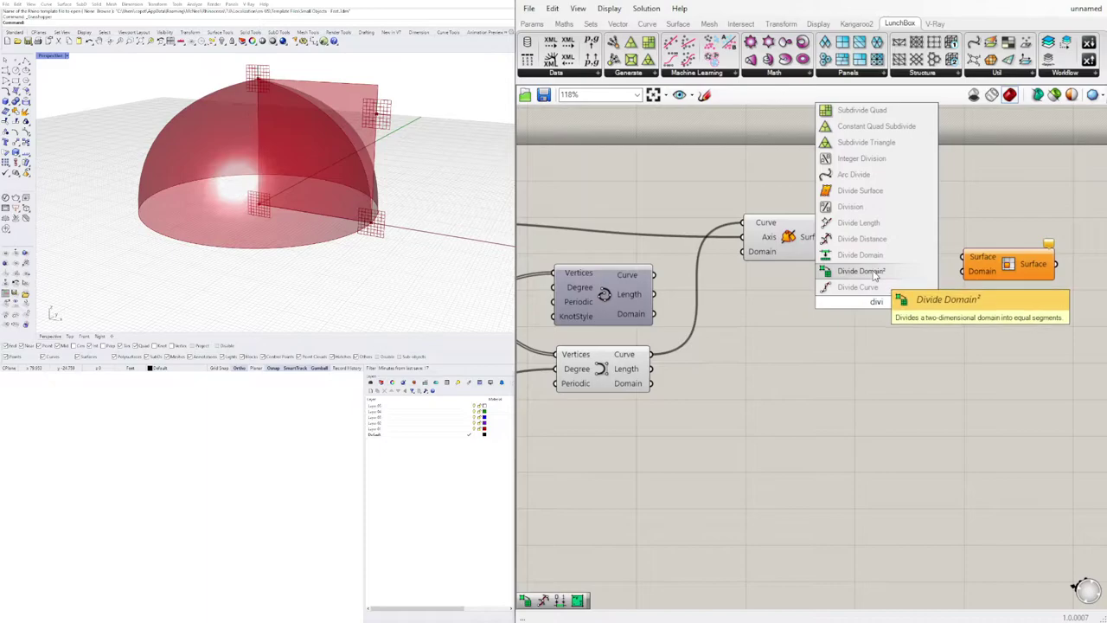
{"action": "left_click", "coordinate": [875, 272]}
{"action": "left_click_drag", "start_coordinate": [875, 305], "coordinate": [900, 306]}
{"action": "left_click", "coordinate": [1038, 350]}
{"action": "right_click_drag", "start_coordinate": [1018, 337], "coordinate": [935, 270]}
{"action": "left_click_drag", "start_coordinate": [930, 198], "coordinate": [964, 188]}
{"action": "left_click_drag", "start_coordinate": [1006, 313], "coordinate": [846, 179]}
{"action": "left_click_drag", "start_coordinate": [831, 235], "coordinate": [859, 238]}
{"action": "left_click", "coordinate": [760, 183]}
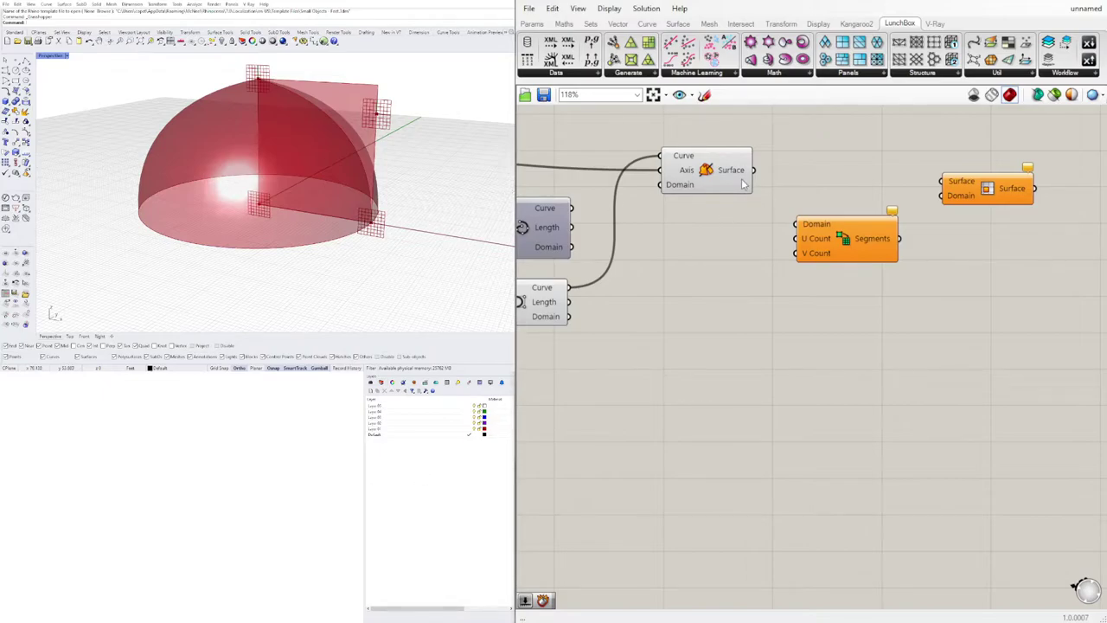
Connect Revolution's Surface to Isotrim's Surface and Divide Domain²'s Domain inputs, and feed the Segments output into Isotrim's Domain.
{"action": "left_click", "coordinate": [744, 184]}
{"action": "left_click_drag", "start_coordinate": [753, 169], "coordinate": [943, 184]}
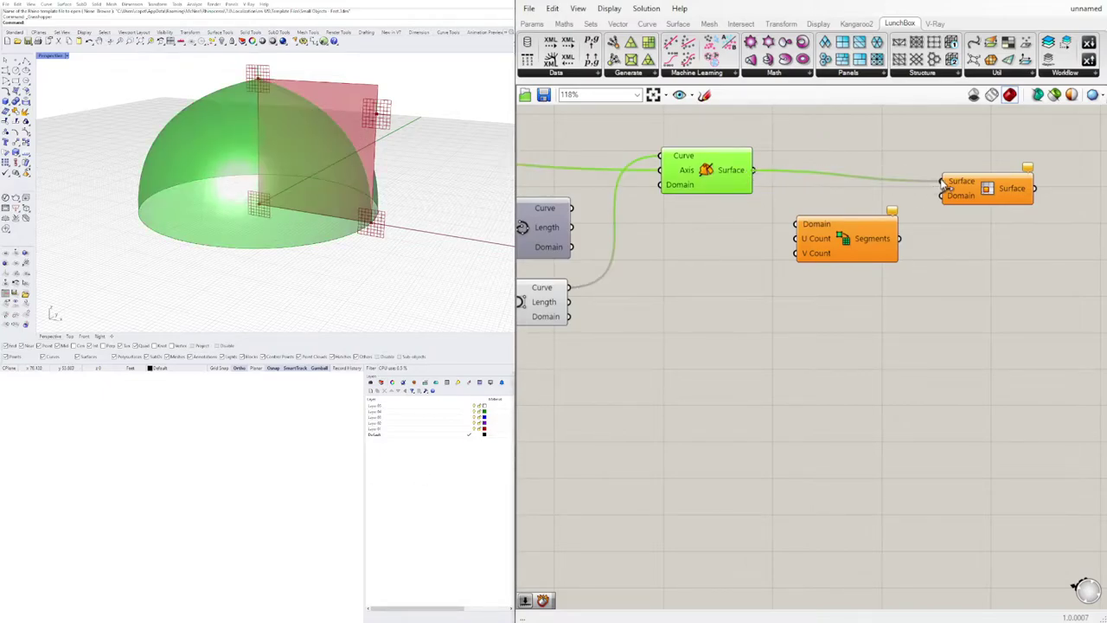
{"action": "left_click_drag", "start_coordinate": [756, 172], "coordinate": [805, 227]}
{"action": "left_click_drag", "start_coordinate": [899, 241], "coordinate": [1002, 179]}
{"action": "left_click", "coordinate": [941, 235]}
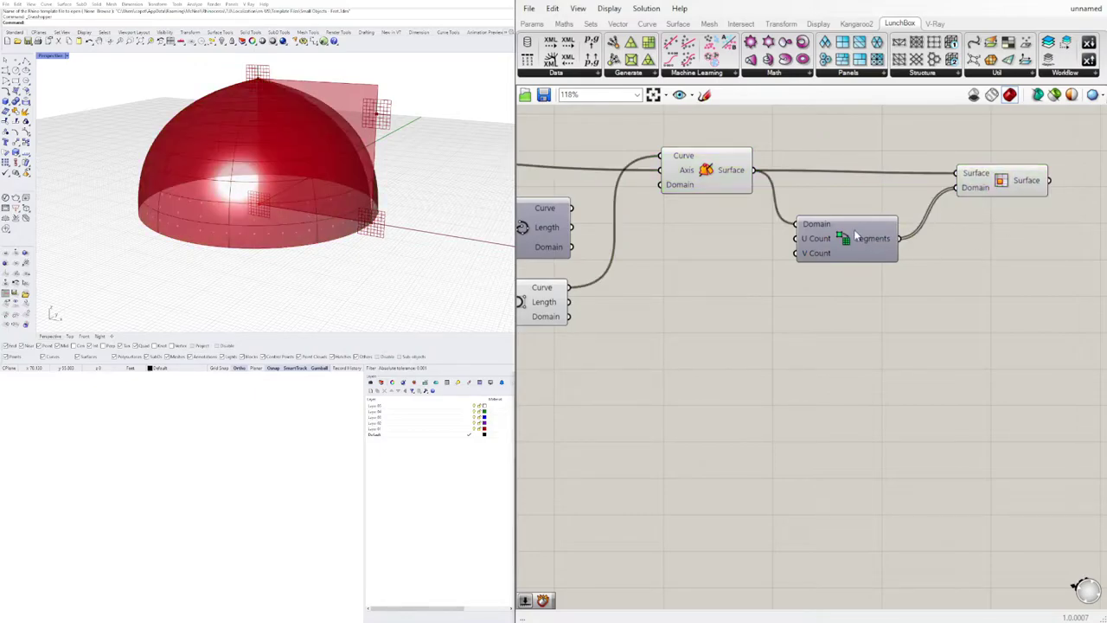
{"action": "left_click_drag", "start_coordinate": [855, 236], "coordinate": [880, 234]}
{"action": "left_click", "coordinate": [902, 314]}
Create a 1<20 number slider, duplicate it, and connect the sliders to Divide Domain²'s U Count and V Count.
{"action": "double_click", "coordinate": [702, 265]}
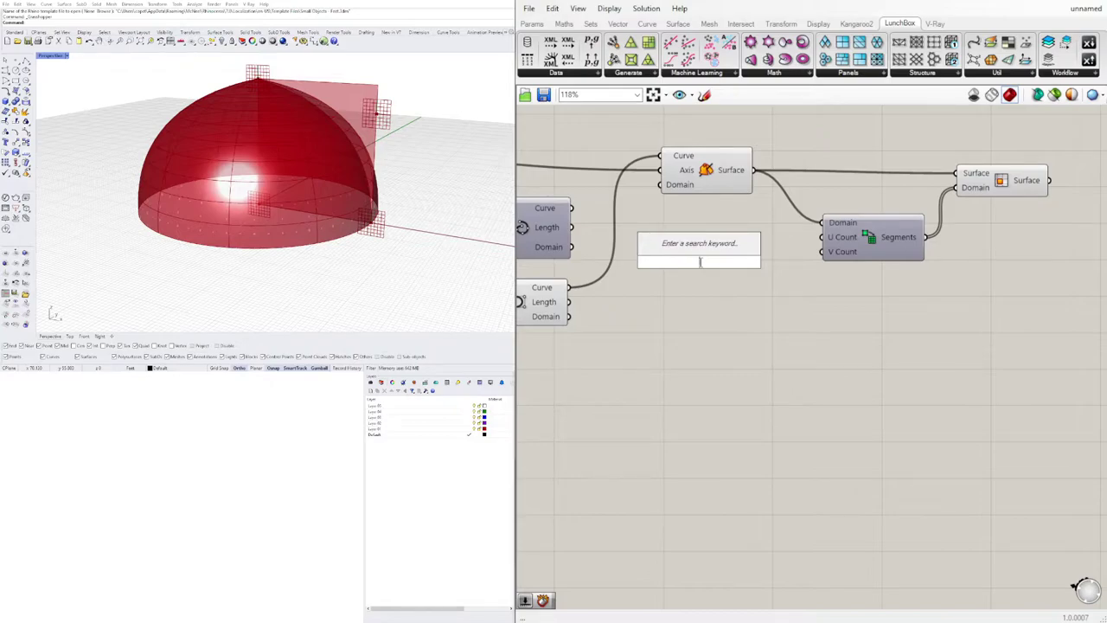
{"action": "type", "text": "1"}
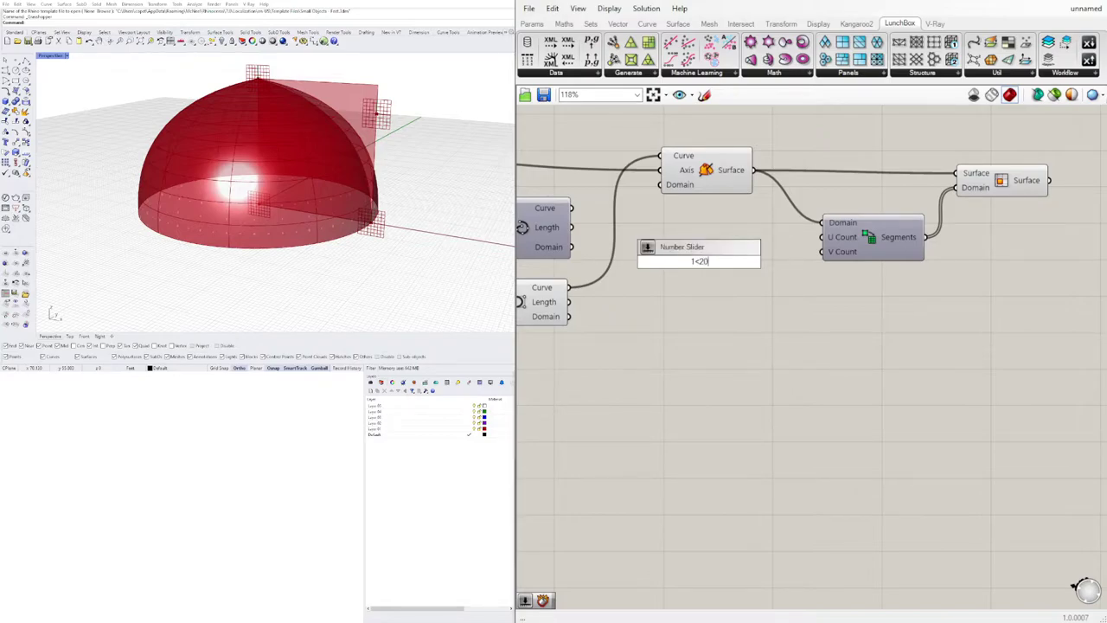
{"action": "type", "text": "<20"}
{"action": "key", "text": "Return"}
{"action": "scroll", "coordinate": [696, 266], "scroll_direction": "up", "scroll_amount": 2}
{"action": "left_click", "coordinate": [689, 251]}
{"action": "left_click_drag", "start_coordinate": [689, 255], "coordinate": [659, 232]}
{"action": "left_click", "coordinate": [767, 207]}
{"action": "left_click_drag", "start_coordinate": [796, 229], "coordinate": [844, 250]}
Adjust the U and V count sliders and tidy the spacing of the sliders, Divide Domain² and Isotrim.
{"action": "scroll", "coordinate": [706, 250], "scroll_direction": "up", "scroll_amount": 3}
{"action": "left_click_drag", "start_coordinate": [697, 254], "coordinate": [727, 254]}
{"action": "left_click_drag", "start_coordinate": [695, 215], "coordinate": [785, 219]}
{"action": "scroll", "coordinate": [778, 342], "scroll_direction": "down", "scroll_amount": 4}
{"action": "left_click_drag", "start_coordinate": [832, 372], "coordinate": [683, 277]}
{"action": "left_click_drag", "start_coordinate": [786, 293], "coordinate": [809, 291]}
{"action": "left_click", "coordinate": [900, 324]}
{"action": "left_click_drag", "start_coordinate": [904, 232], "coordinate": [934, 238]}
{"action": "left_click", "coordinate": [1024, 331]}
Turn off the preview of all components upstream of Isotrim so only the subdivided dome surface is displayed.
{"action": "right_click_drag", "start_coordinate": [1024, 332], "coordinate": [867, 325]}
{"action": "right_click_drag", "start_coordinate": [708, 270], "coordinate": [911, 251]}
{"action": "scroll", "coordinate": [889, 291], "scroll_direction": "down", "scroll_amount": 2}
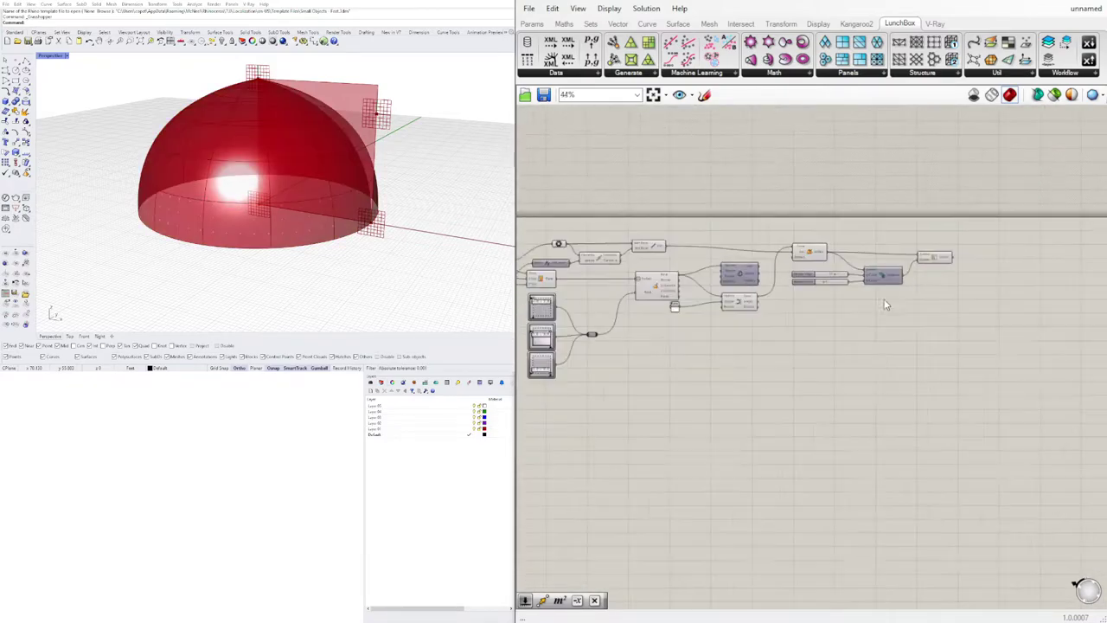
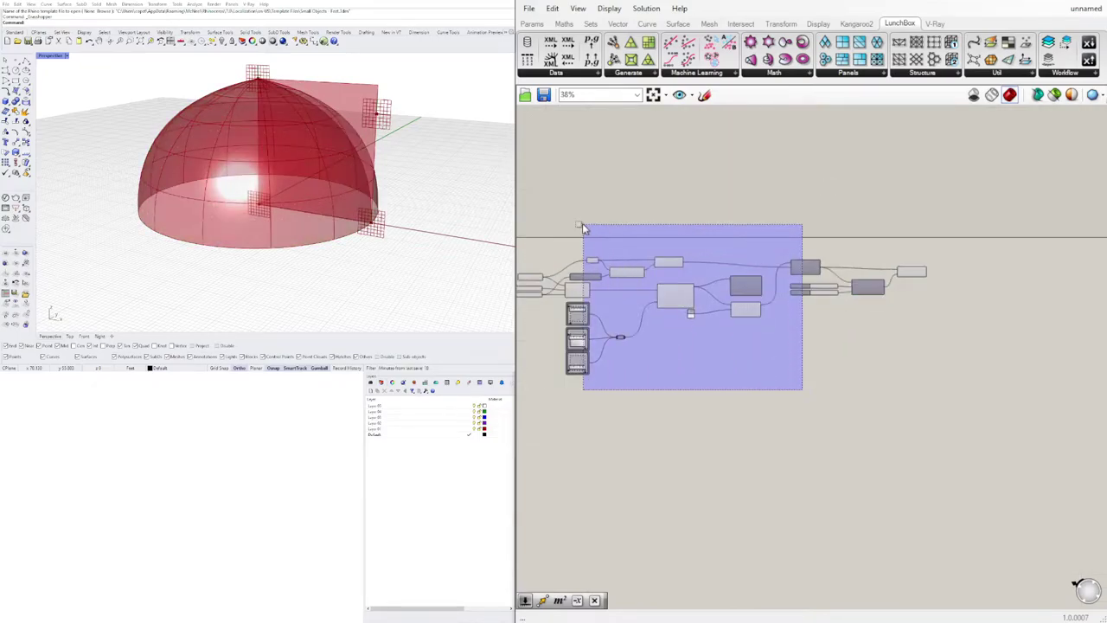
{"action": "right_click_drag", "start_coordinate": [573, 233], "coordinate": [711, 214]}
{"action": "middle_click", "coordinate": [729, 216]}
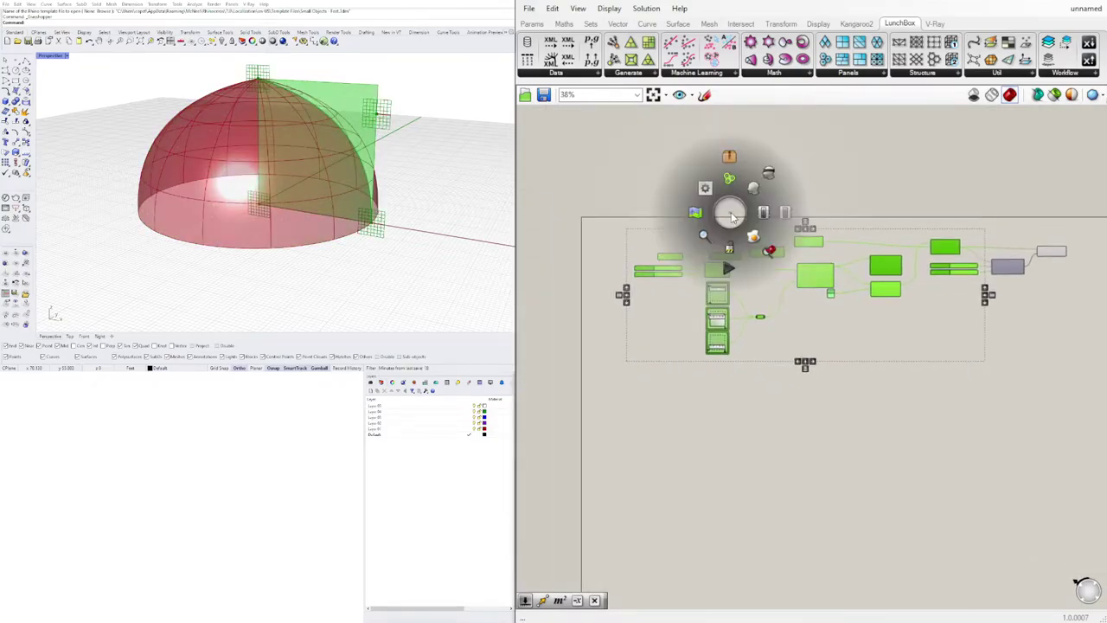
{"action": "left_click", "coordinate": [767, 177]}
{"action": "left_click", "coordinate": [859, 226]}
{"action": "right_click_drag", "start_coordinate": [859, 226], "coordinate": [707, 237]}
{"action": "right_click_drag", "start_coordinate": [373, 154], "coordinate": [278, 200]}
{"action": "scroll", "coordinate": [922, 282], "scroll_direction": "up", "scroll_amount": 5}
{"action": "scroll", "coordinate": [843, 260], "scroll_direction": "up", "scroll_amount": 3}
{"action": "key", "text": "ctrl+a"}
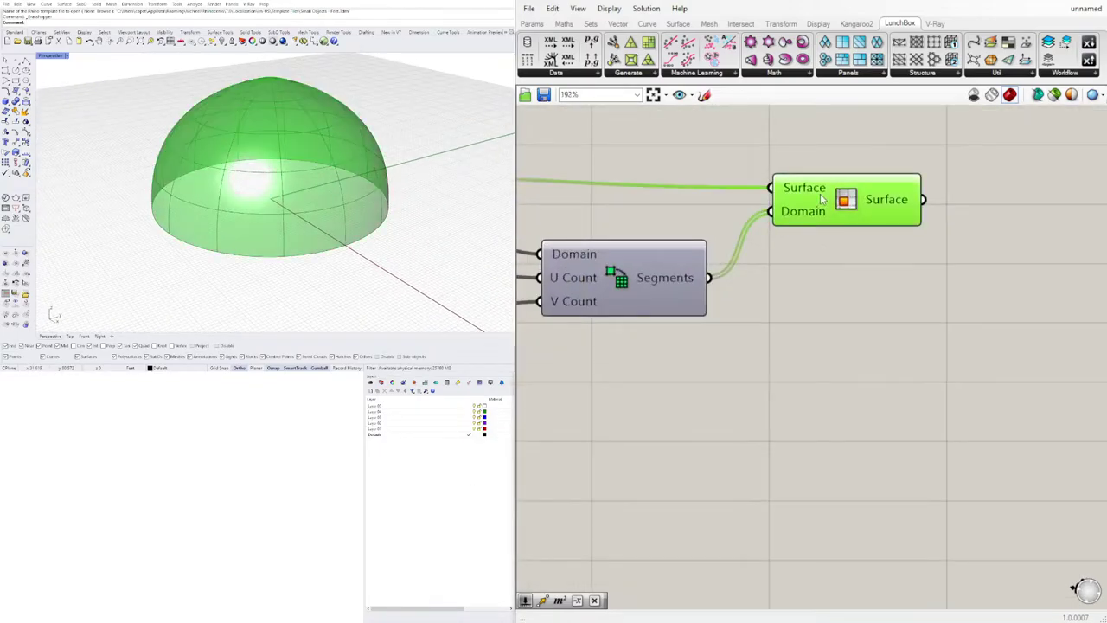
Add a Deconstruct Brep component after Isotrim and connect Isotrim's Surface output to its Brep input.
{"action": "right_click_drag", "start_coordinate": [928, 241], "coordinate": [749, 262]}
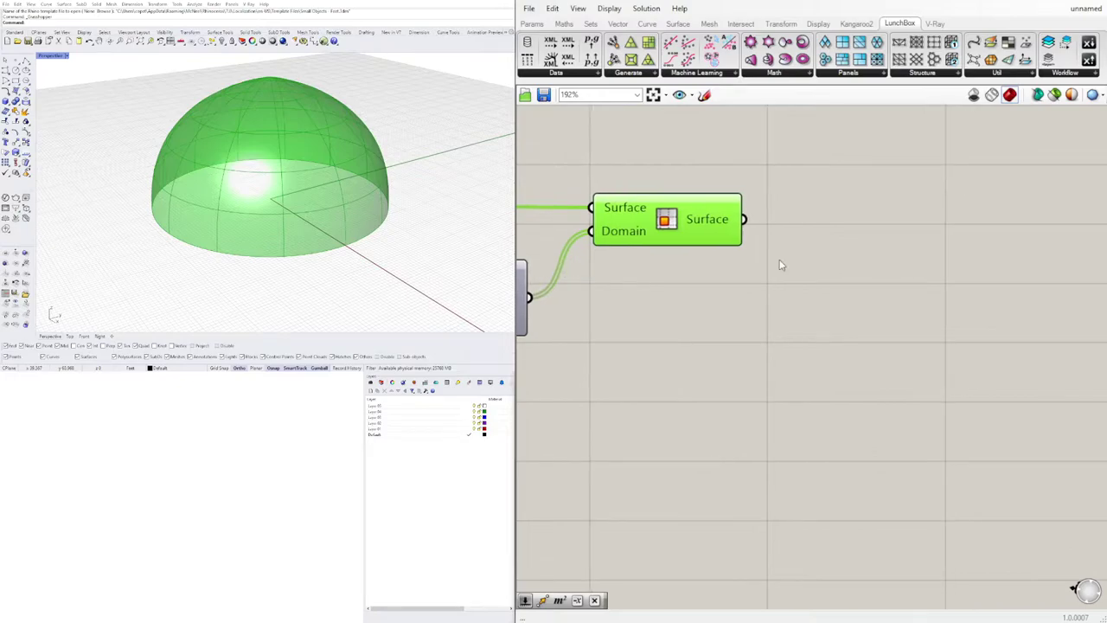
{"action": "left_click", "coordinate": [837, 222]}
{"action": "double_click", "coordinate": [838, 227]}
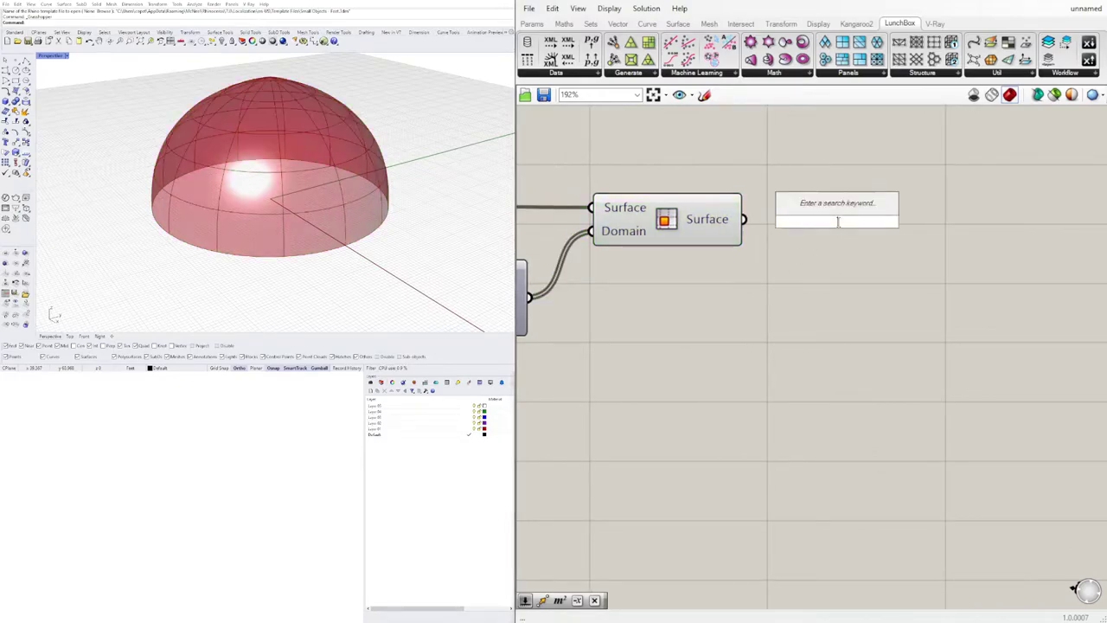
{"action": "type", "text": "dic"}
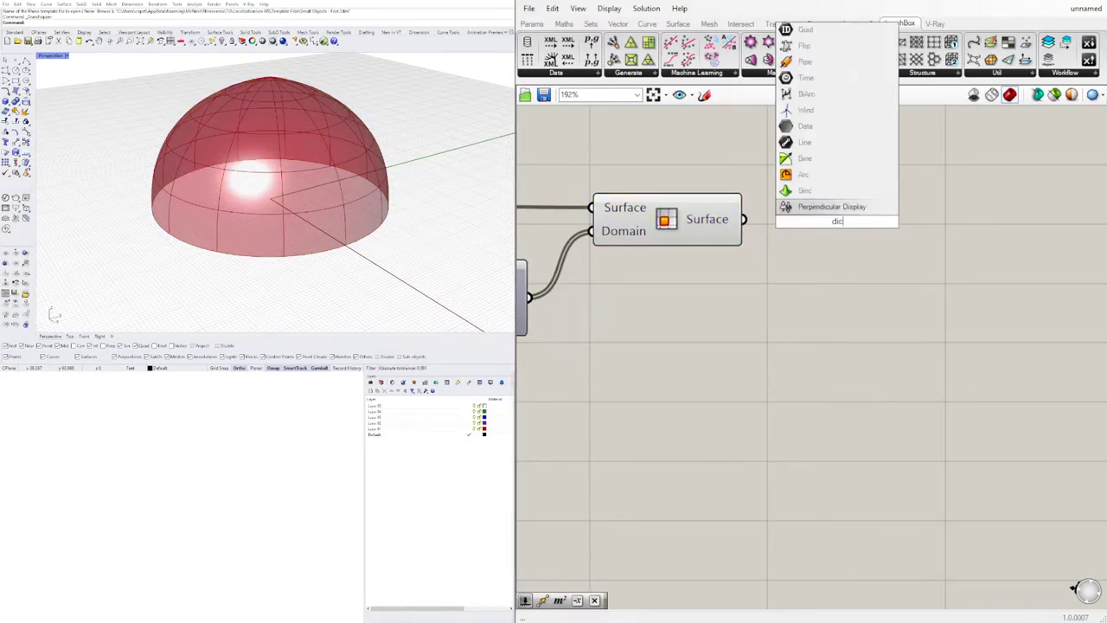
{"action": "key", "text": "BackSpace"}
{"action": "key", "text": "BackSpace"}
{"action": "key", "text": "BackSpace"}
{"action": "type", "text": "dec"}
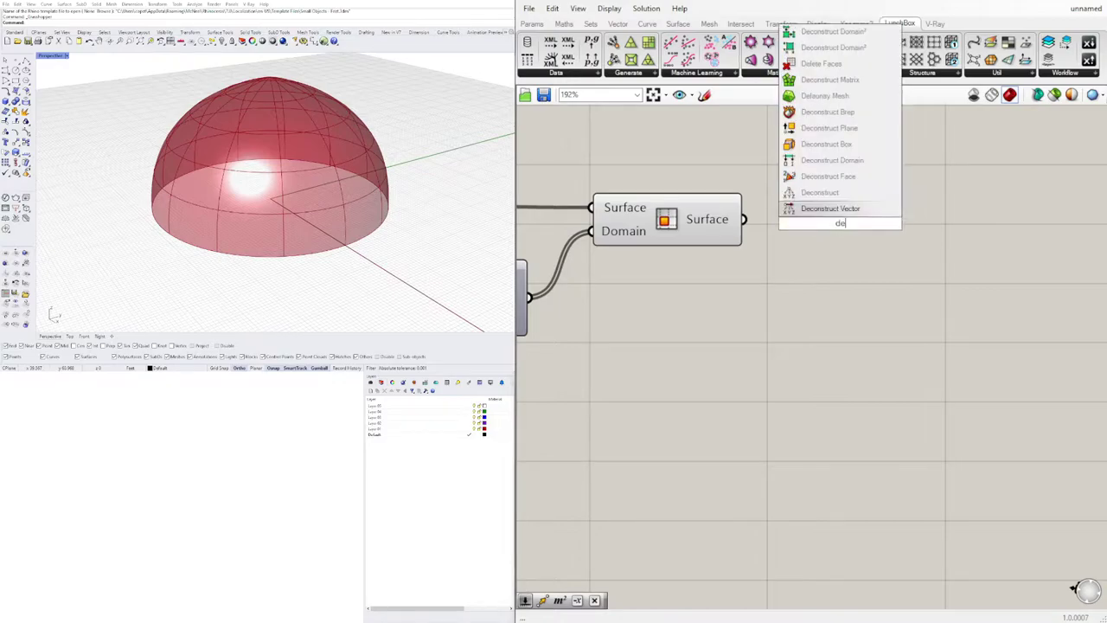
{"action": "left_click", "coordinate": [803, 145]}
{"action": "left_click_drag", "start_coordinate": [743, 219], "coordinate": [775, 222]}
{"action": "left_click_drag", "start_coordinate": [858, 223], "coordinate": [903, 149]}
{"action": "right_click_drag", "start_coordinate": [902, 149], "coordinate": [730, 186]}
{"action": "left_click_drag", "start_coordinate": [730, 186], "coordinate": [764, 167]}
{"action": "left_click", "coordinate": [859, 196]}
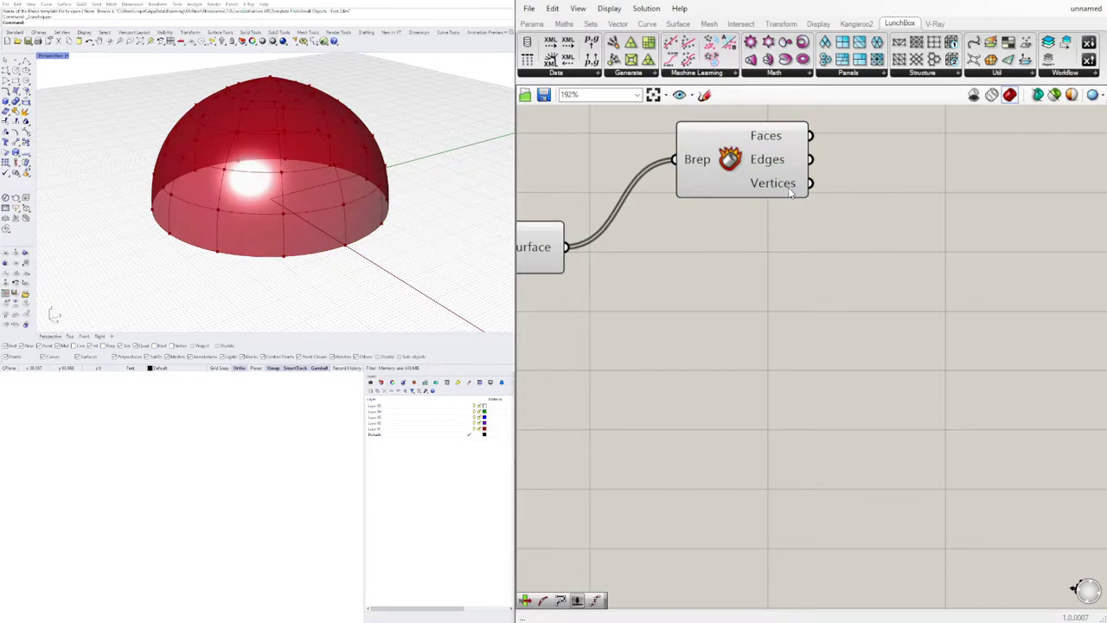
Add a PolyLine component and connect Deconstruct Brep's Vertices output to its Vertices input.
{"action": "double_click", "coordinate": [943, 199]}
{"action": "type", "text": "poly"}
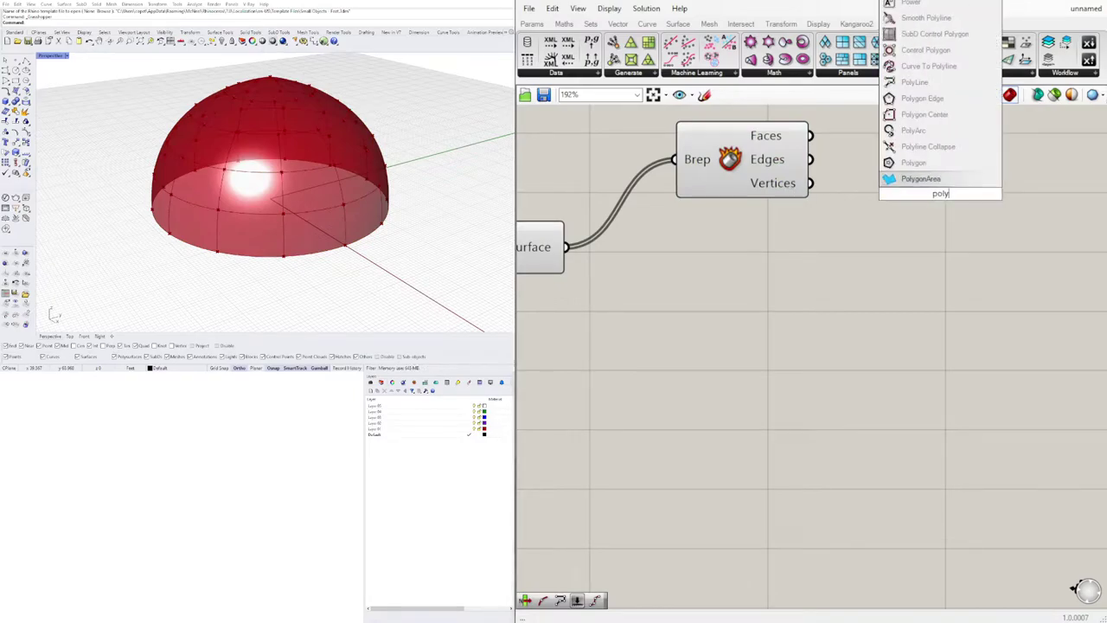
{"action": "left_click", "coordinate": [914, 81]}
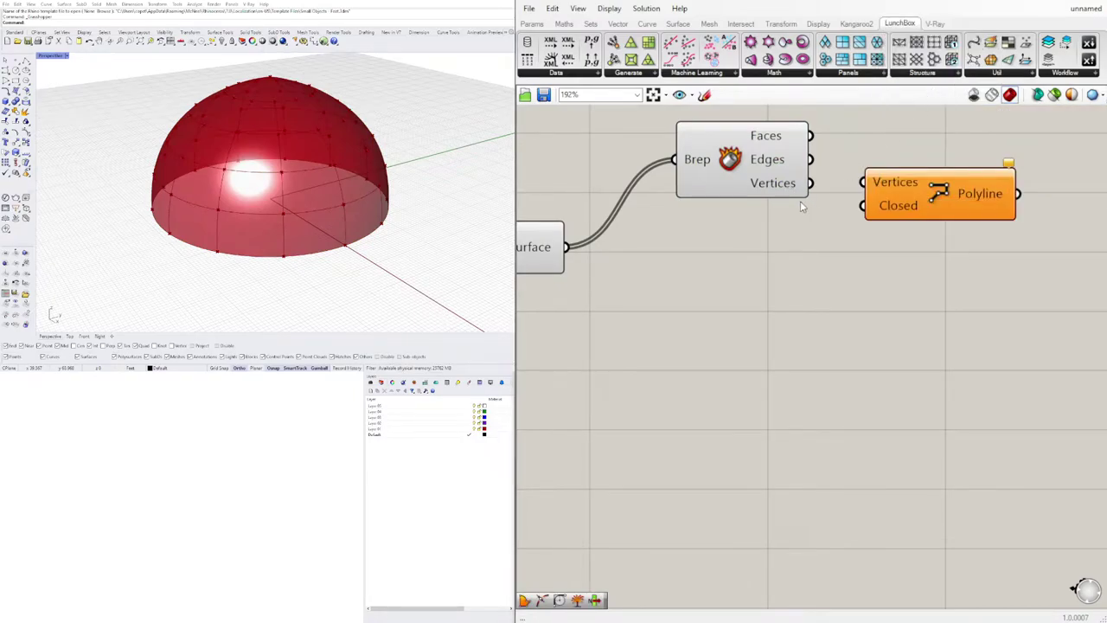
{"action": "left_click_drag", "start_coordinate": [806, 189], "coordinate": [872, 189]}
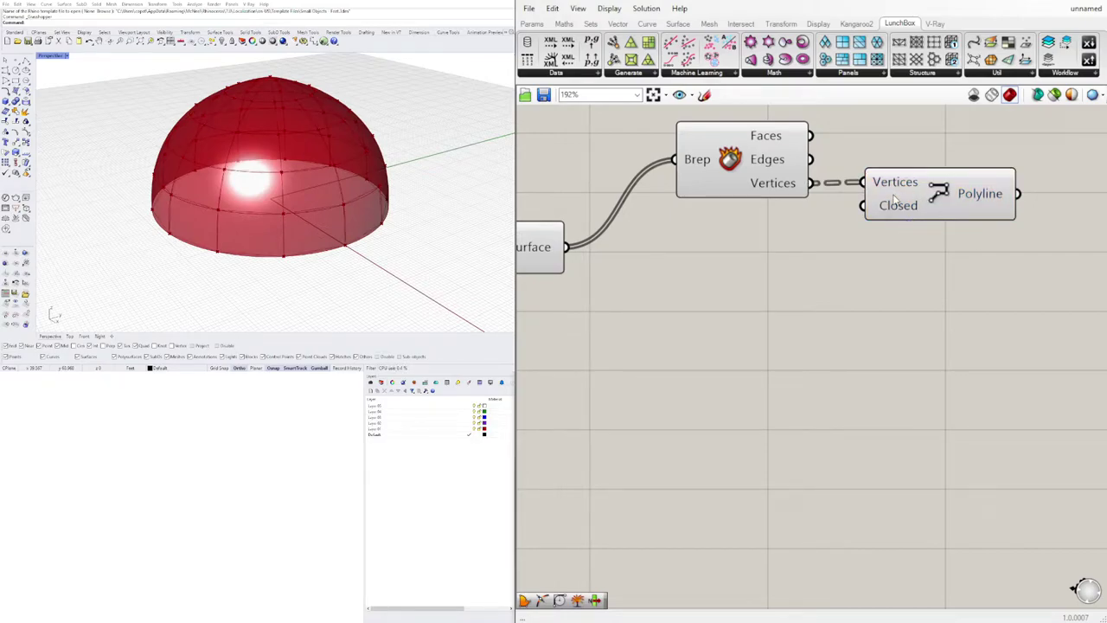
Set the PolyLine component's Closed input to True and select it to check the panel outlines on the dome.
{"action": "right_click", "coordinate": [896, 198]}
{"action": "mouse_move", "coordinate": [924, 325]}
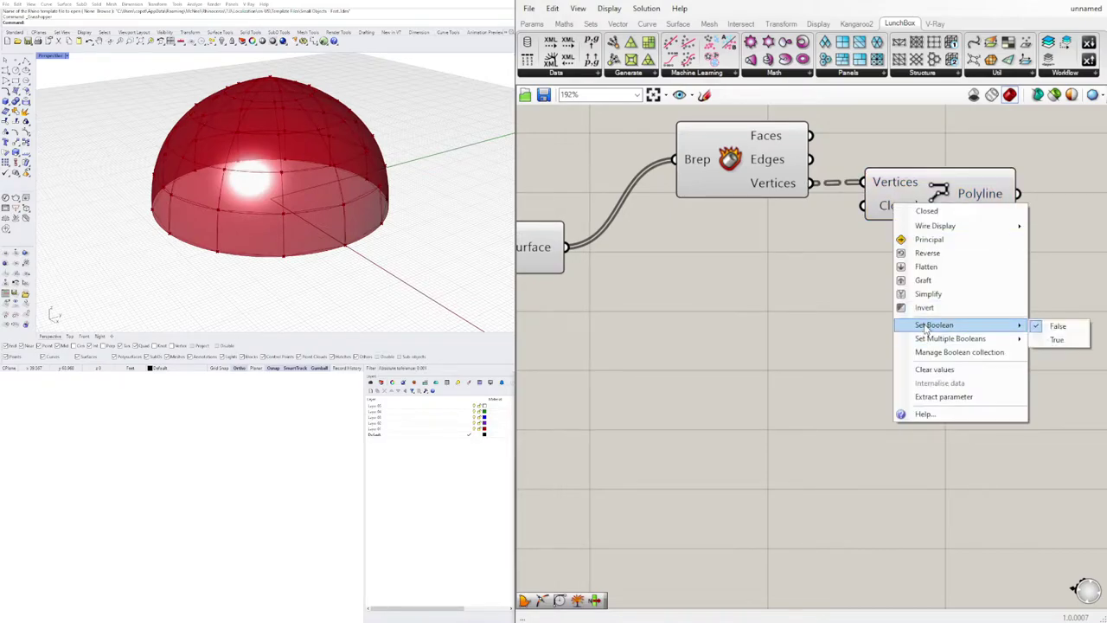
{"action": "left_click", "coordinate": [1056, 341]}
{"action": "right_click_drag", "start_coordinate": [902, 286], "coordinate": [755, 300]}
{"action": "left_click", "coordinate": [780, 211]}
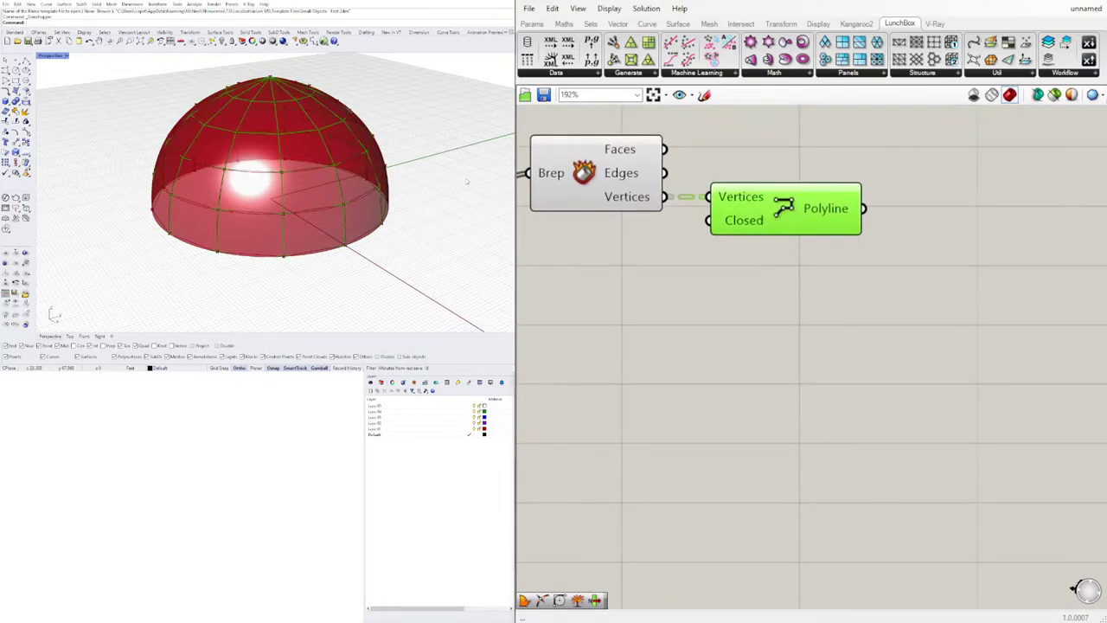
Turn off the previews of Isotrim and Deconstruct Brep so only the closed polylines are displayed.
{"action": "scroll", "coordinate": [663, 222], "scroll_direction": "down", "scroll_amount": 2}
{"action": "left_click_drag", "start_coordinate": [890, 326], "coordinate": [688, 260]}
{"action": "left_click", "coordinate": [718, 182]}
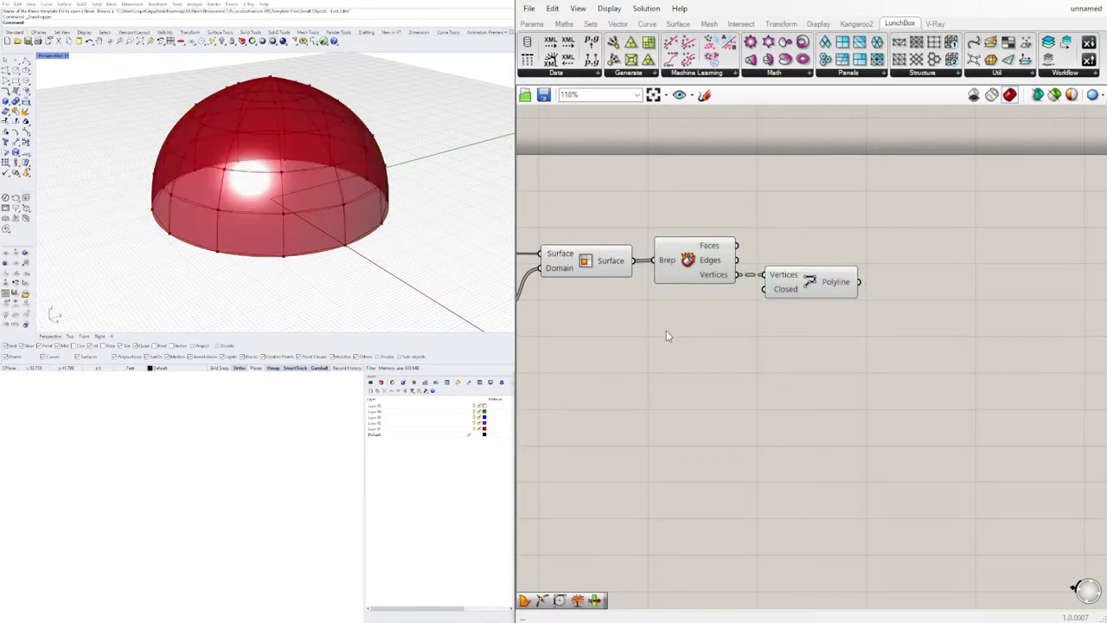
{"action": "scroll", "coordinate": [667, 336], "scroll_direction": "down", "scroll_amount": 2}
{"action": "right_click_drag", "start_coordinate": [667, 336], "coordinate": [784, 276]}
{"action": "left_click_drag", "start_coordinate": [818, 301], "coordinate": [736, 199]}
{"action": "scroll", "coordinate": [735, 198], "scroll_direction": "up", "scroll_amount": 1}
{"action": "middle_click", "coordinate": [736, 198]}
{"action": "left_click", "coordinate": [774, 160]}
{"action": "scroll", "coordinate": [870, 251], "scroll_direction": "up", "scroll_amount": 3}
Add a Boundary Surfaces component and connect PolyLine's output to its Edges input.
{"action": "double_click", "coordinate": [869, 251]}
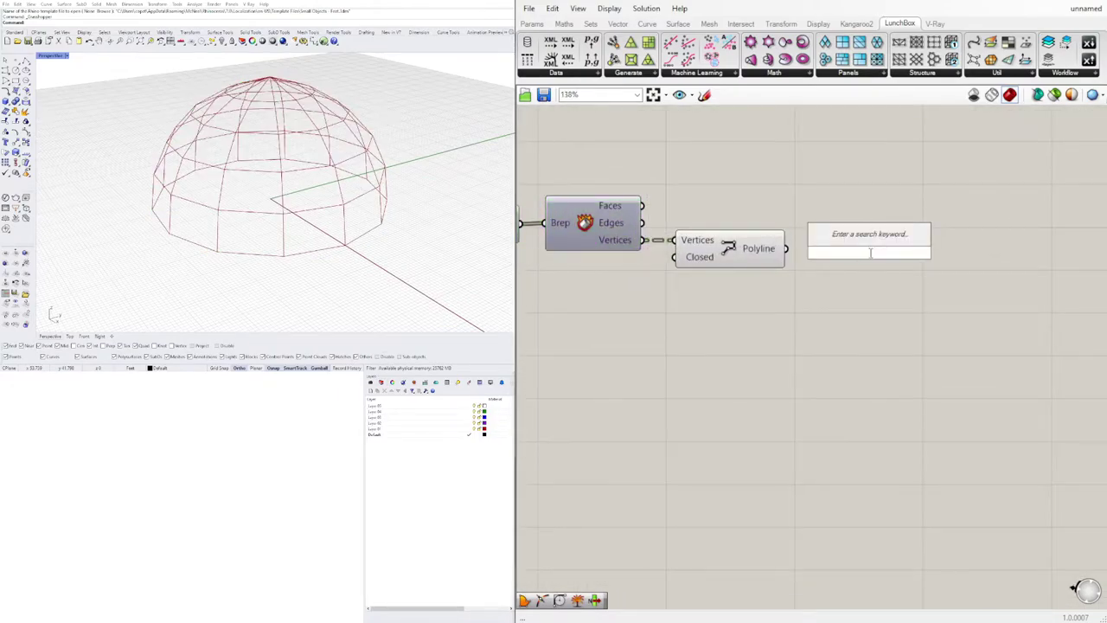
{"action": "type", "text": "bound"}
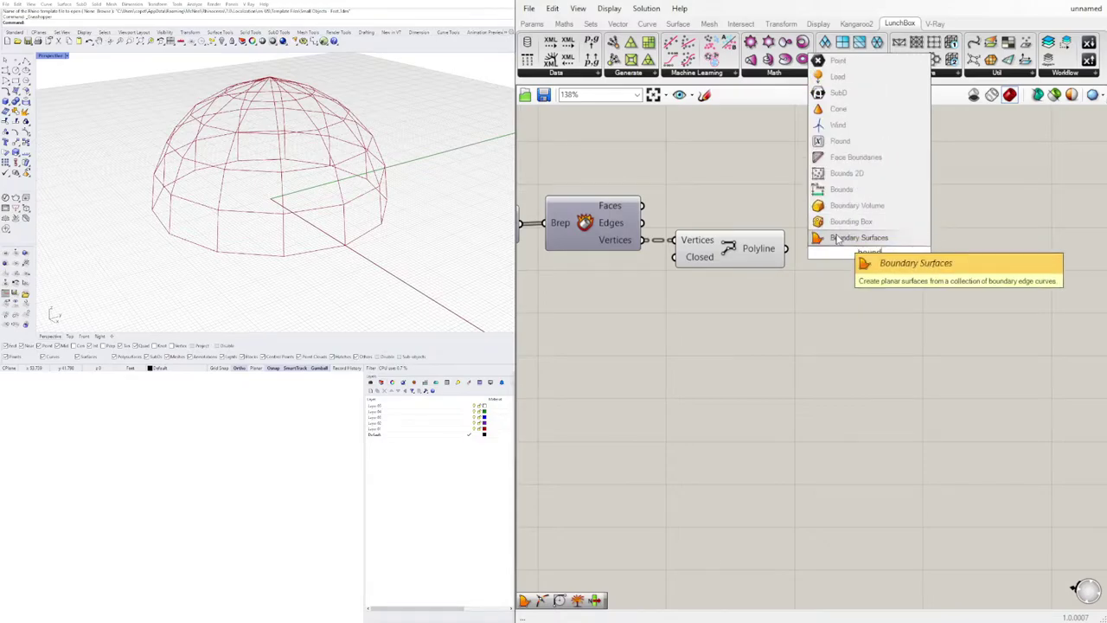
{"action": "left_click", "coordinate": [838, 238]}
{"action": "left_click_drag", "start_coordinate": [785, 248], "coordinate": [819, 253]}
{"action": "left_click_drag", "start_coordinate": [870, 252], "coordinate": [867, 213]}
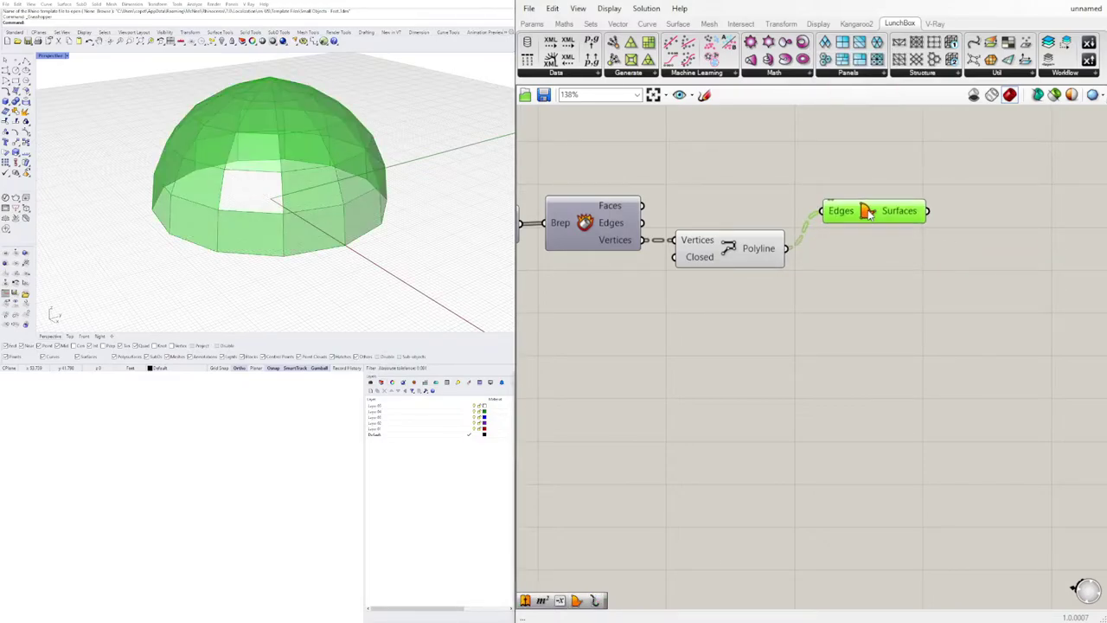
{"action": "left_click", "coordinate": [846, 272]}
Examine the flat panels on the dome and move the Boundary Surfaces component above the PolyLine row to free up canvas space.
{"action": "right_click_drag", "start_coordinate": [389, 243], "coordinate": [260, 160]}
{"action": "scroll", "coordinate": [257, 152], "scroll_direction": "up", "scroll_amount": 5}
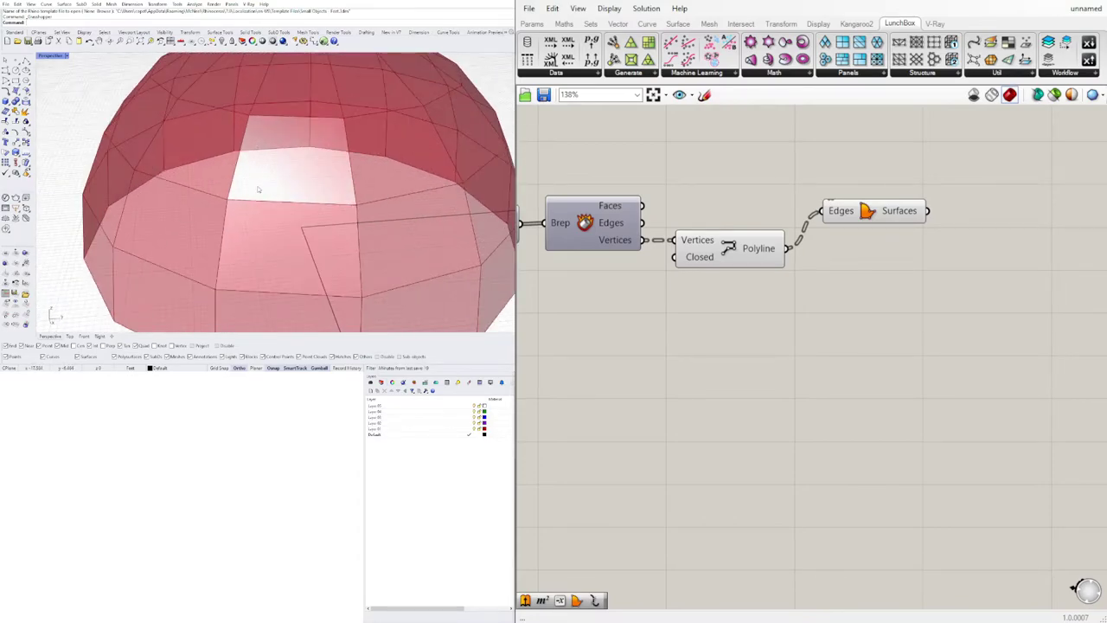
{"action": "right_click_drag", "start_coordinate": [322, 180], "coordinate": [275, 178]}
{"action": "scroll", "coordinate": [277, 180], "scroll_direction": "down", "scroll_amount": 2}
{"action": "right_click_drag", "start_coordinate": [818, 249], "coordinate": [746, 170]}
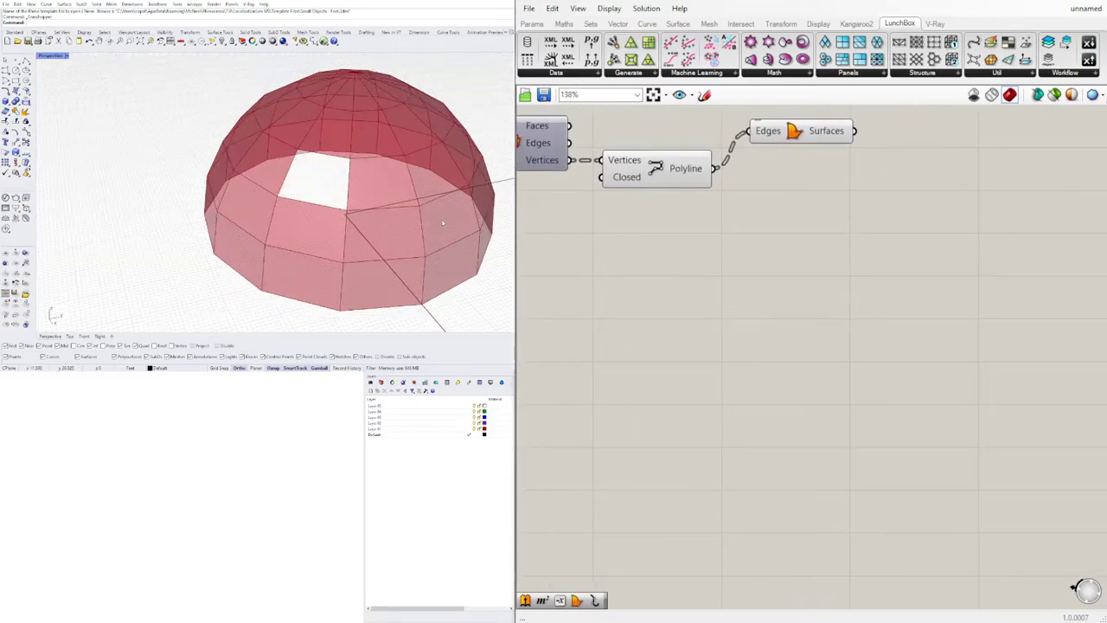
{"action": "left_click_drag", "start_coordinate": [793, 133], "coordinate": [813, 170]}
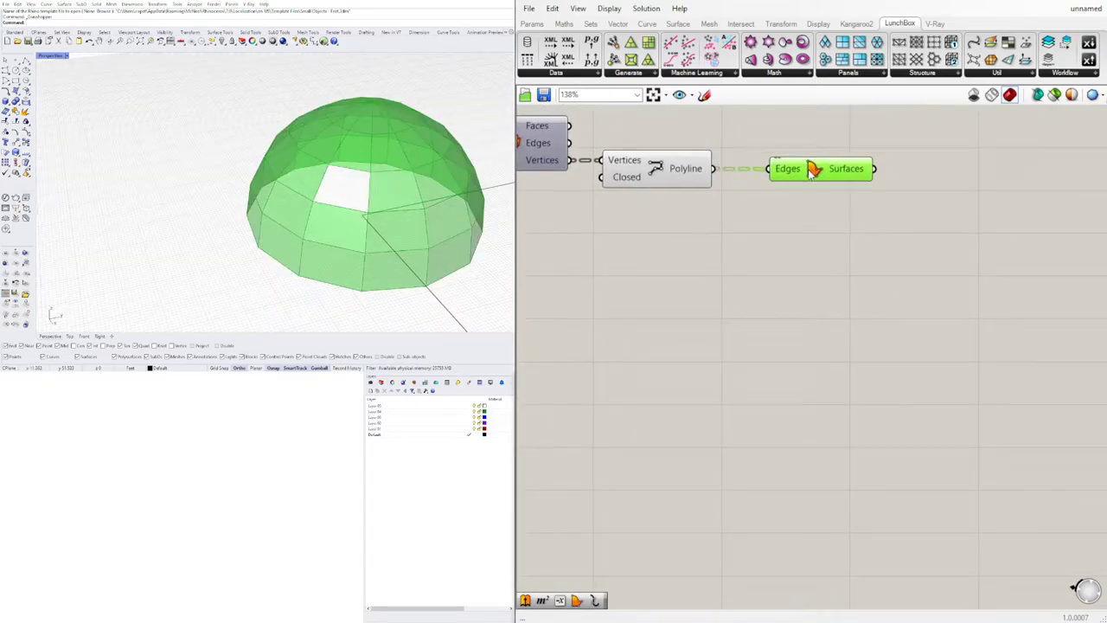
{"action": "scroll", "coordinate": [411, 192], "scroll_direction": "down", "scroll_amount": 2}
{"action": "right_click_drag", "start_coordinate": [410, 193], "coordinate": [315, 227]}
{"action": "left_click_drag", "start_coordinate": [799, 173], "coordinate": [810, 118]}
Add an Offset Curve component, connecting PolyLine's output to Curve and Boundary Surfaces' output to Plane.
{"action": "left_click", "coordinate": [798, 207]}
{"action": "double_click", "coordinate": [798, 206]}
{"action": "type", "text": "offset"}
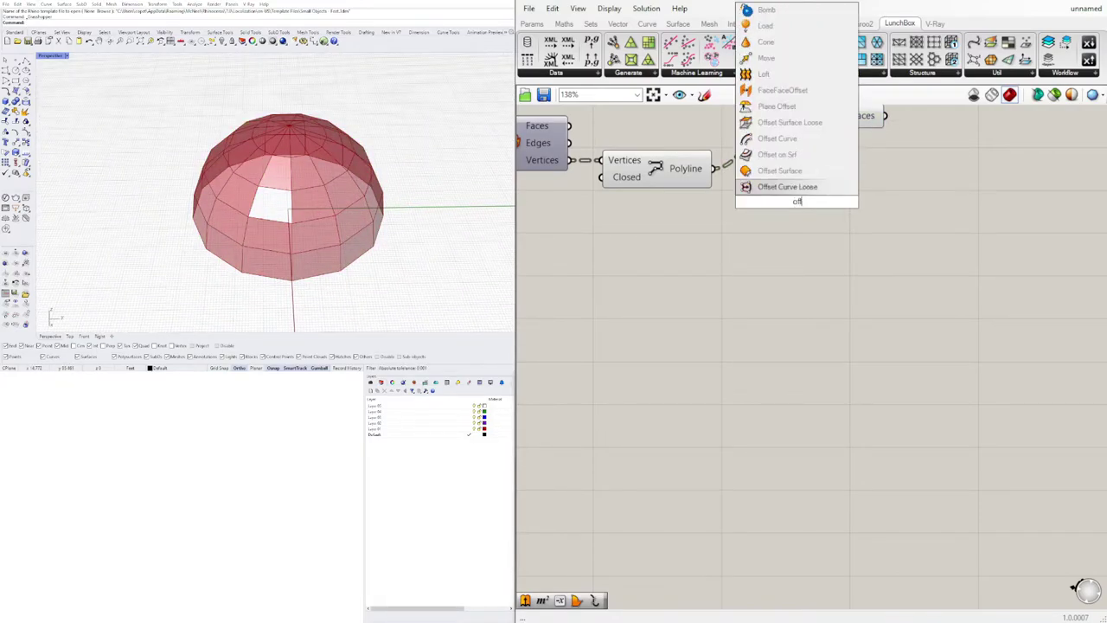
{"action": "left_click", "coordinate": [753, 138]}
{"action": "left_click_drag", "start_coordinate": [745, 177], "coordinate": [715, 169]}
{"action": "left_click_drag", "start_coordinate": [800, 212], "coordinate": [1015, 246]}
{"action": "left_click_drag", "start_coordinate": [884, 115], "coordinate": [1001, 218]}
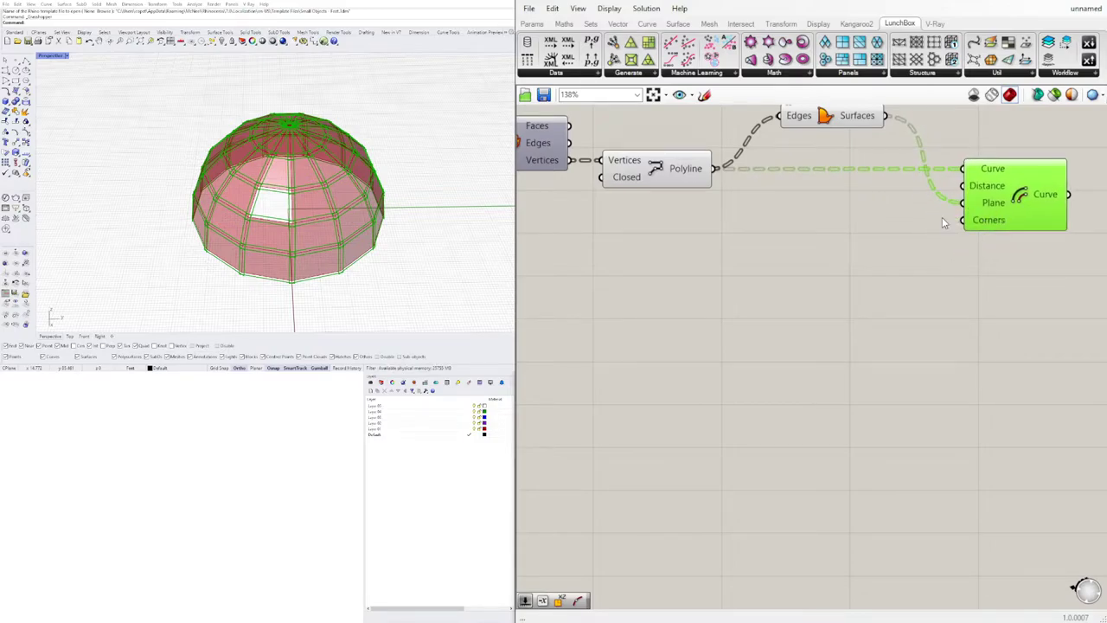
Add a number slider set to 1.50 and connect it to Offset Curve's Distance input.
{"action": "double_click", "coordinate": [715, 230]}
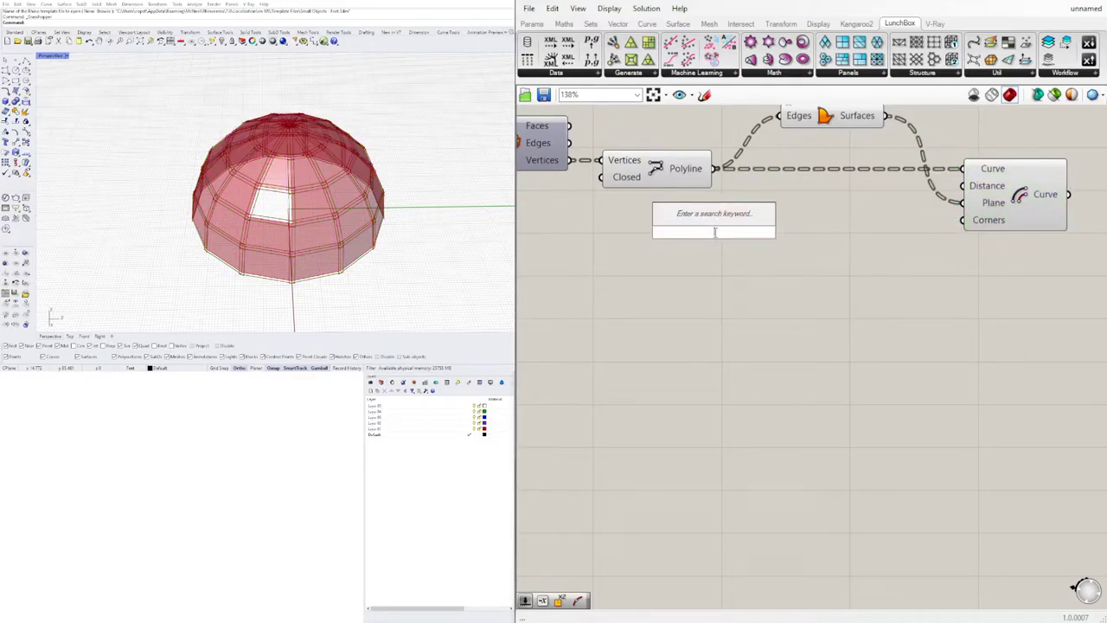
{"action": "type", "text": "1.50"}
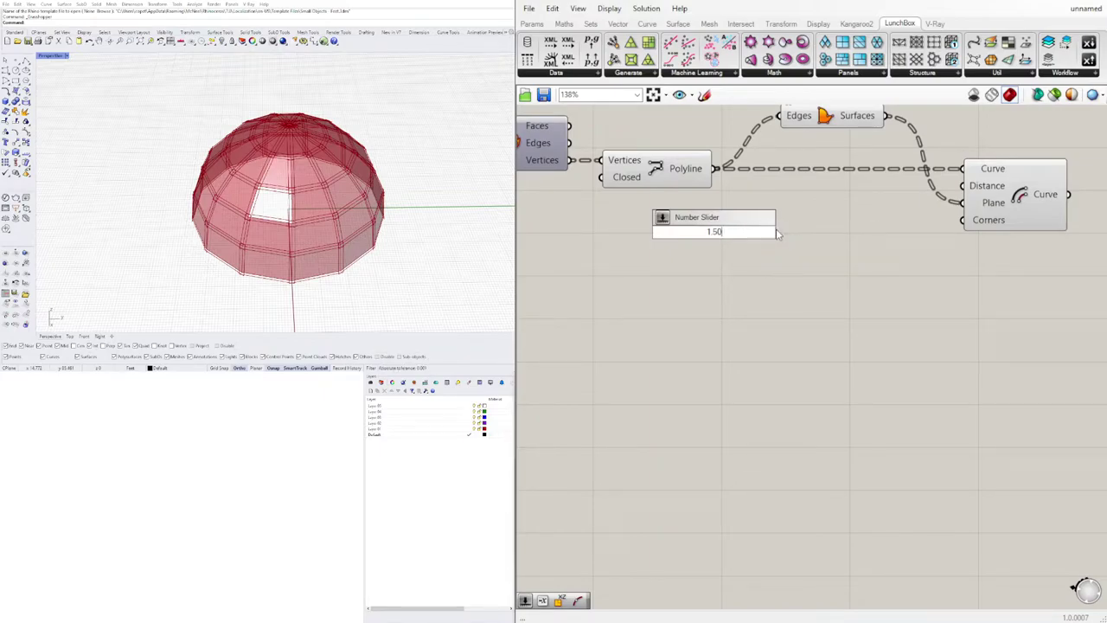
{"action": "key", "text": "Return"}
{"action": "left_click_drag", "start_coordinate": [802, 231], "coordinate": [963, 185]}
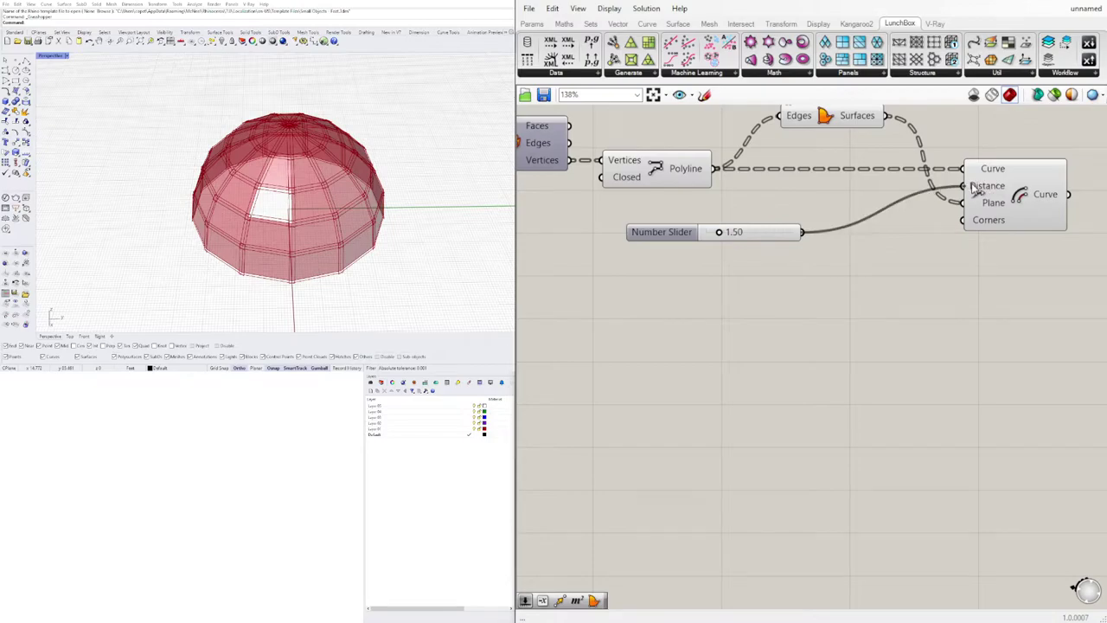
Add a Negative component fed by the 1.50 slider and connect its Result to Offset Curve's Distance input.
{"action": "scroll", "coordinate": [740, 225], "scroll_direction": "up", "scroll_amount": 2}
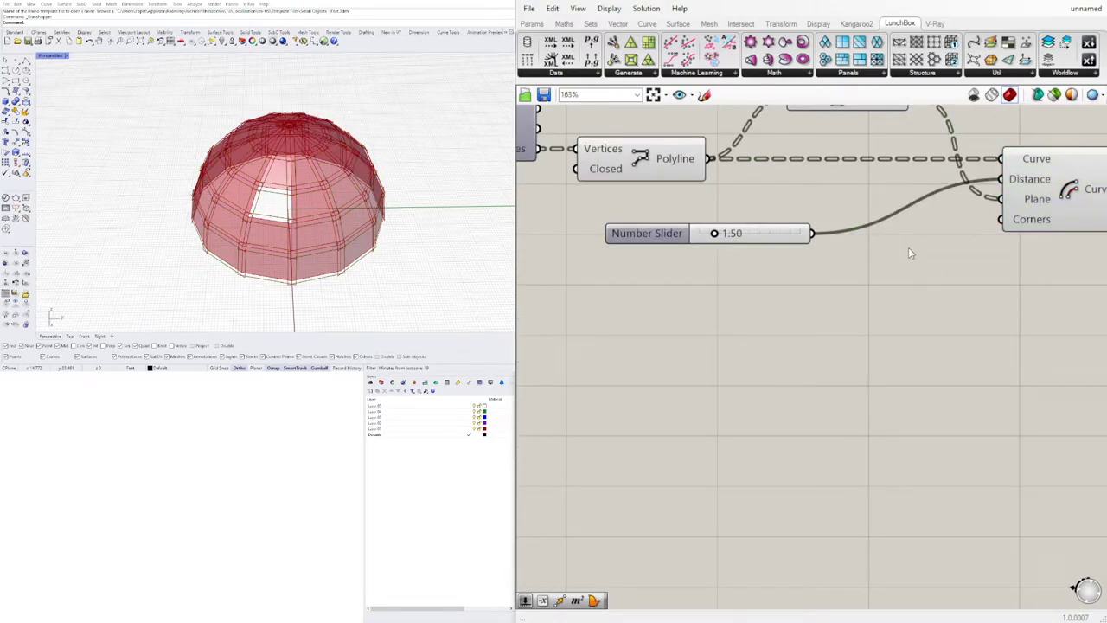
{"action": "double_click", "coordinate": [908, 247]}
{"action": "type", "text": "neg"}
{"action": "key", "text": "Return"}
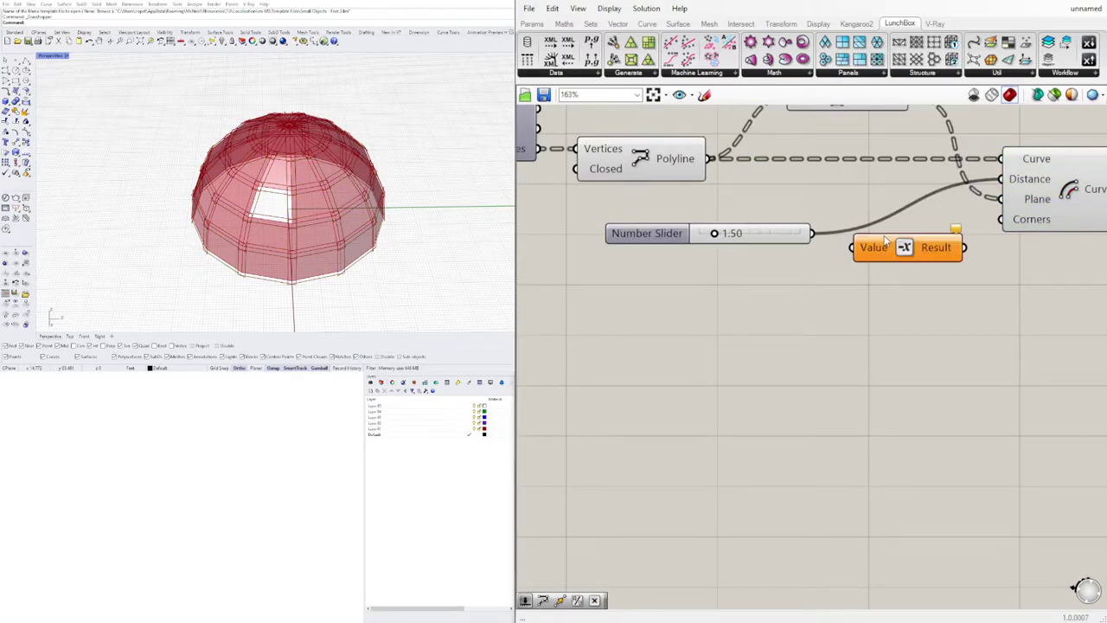
{"action": "left_click_drag", "start_coordinate": [817, 235], "coordinate": [855, 249]}
{"action": "left_click_drag", "start_coordinate": [963, 248], "coordinate": [1001, 179]}
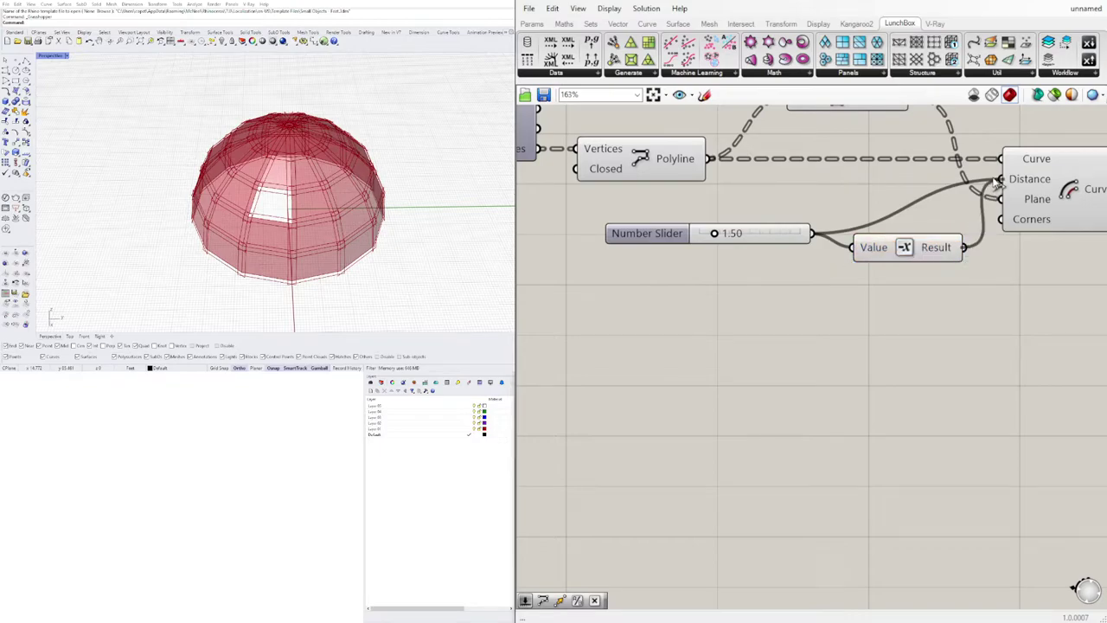
Line up the number slider and the Negative component beneath the PolyLine row, ahead of Offset Curve.
{"action": "left_click_drag", "start_coordinate": [919, 248], "coordinate": [900, 234]}
{"action": "left_click_drag", "start_coordinate": [922, 284], "coordinate": [755, 204]}
{"action": "left_click_drag", "start_coordinate": [884, 237], "coordinate": [828, 229]}
{"action": "left_click", "coordinate": [863, 286]}
{"action": "left_click", "coordinate": [594, 227]}
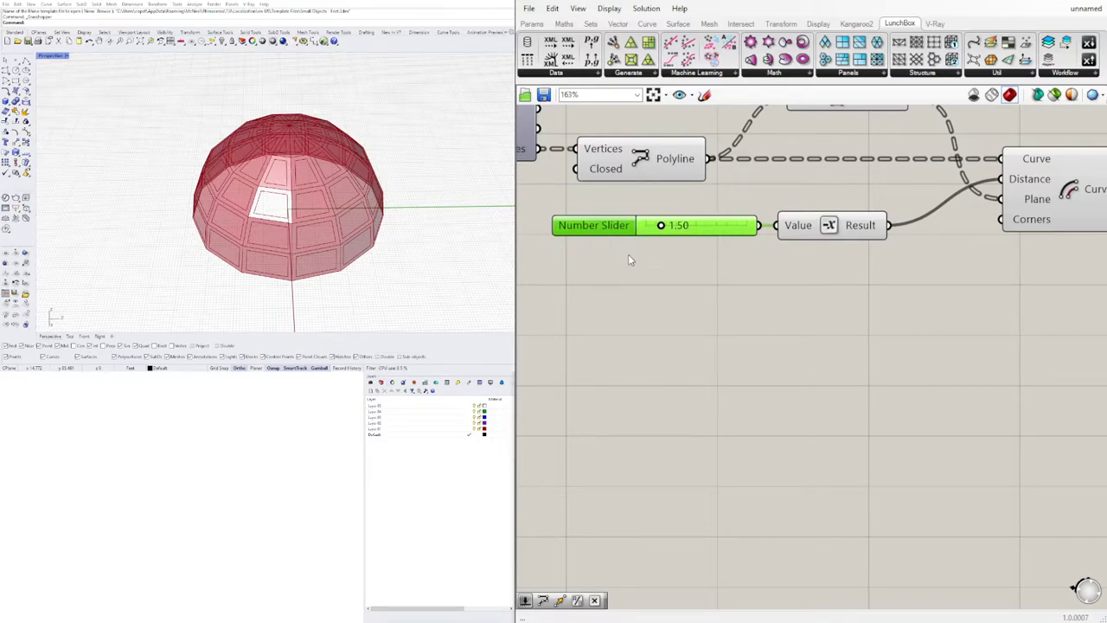
Examine the offset curves inside the dome panels and compare them with the original polylines.
{"action": "right_click_drag", "start_coordinate": [636, 261], "coordinate": [654, 286]}
{"action": "right_click_drag", "start_coordinate": [313, 156], "coordinate": [326, 175]}
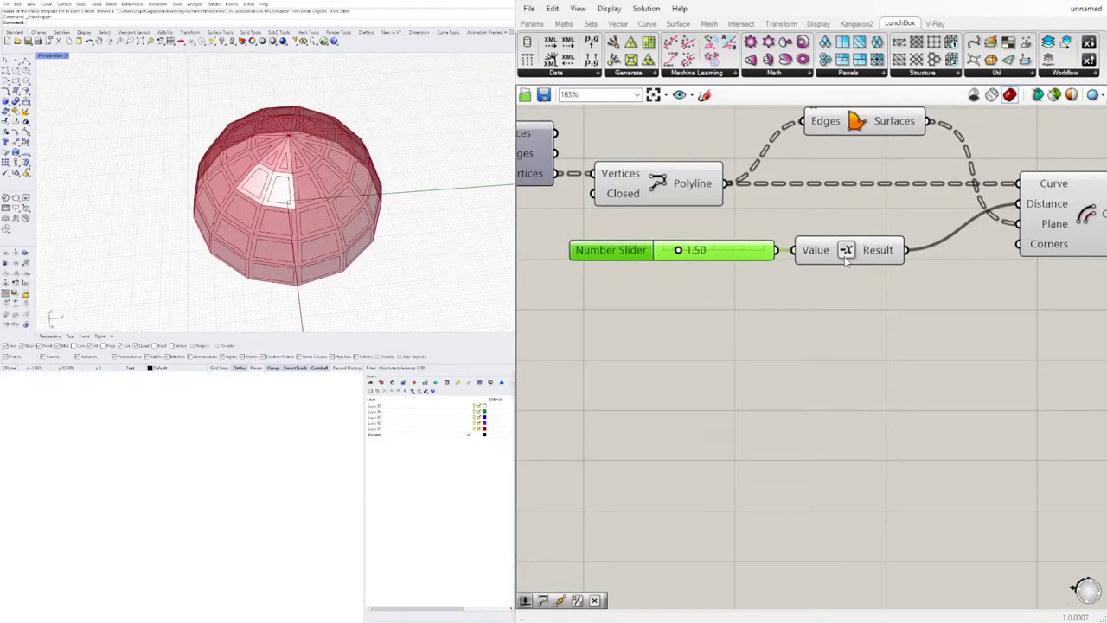
{"action": "scroll", "coordinate": [846, 256], "scroll_direction": "down", "scroll_amount": 2}
{"action": "right_click_drag", "start_coordinate": [958, 261], "coordinate": [861, 262]}
{"action": "left_click", "coordinate": [903, 236]}
{"action": "left_click", "coordinate": [839, 294]}
{"action": "right_click_drag", "start_coordinate": [387, 213], "coordinate": [383, 182]}
{"action": "right_click_drag", "start_coordinate": [981, 216], "coordinate": [886, 235]}
{"action": "left_click", "coordinate": [831, 236]}
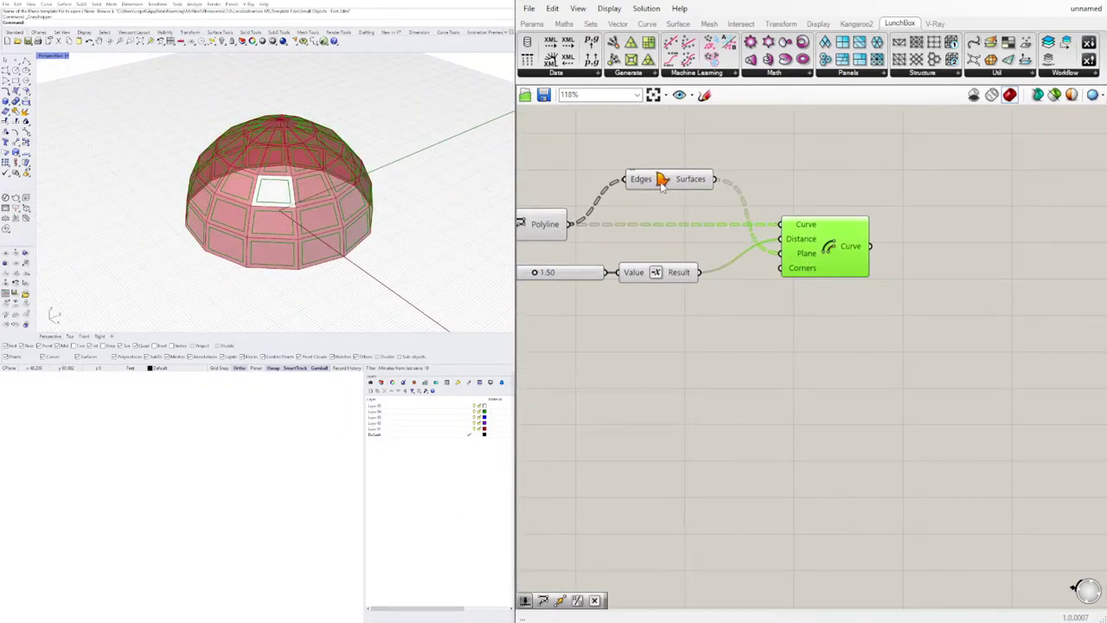
{"action": "right_click_drag", "start_coordinate": [631, 201], "coordinate": [711, 214]}
{"action": "left_click", "coordinate": [598, 239]}
{"action": "left_click", "coordinate": [900, 265]}
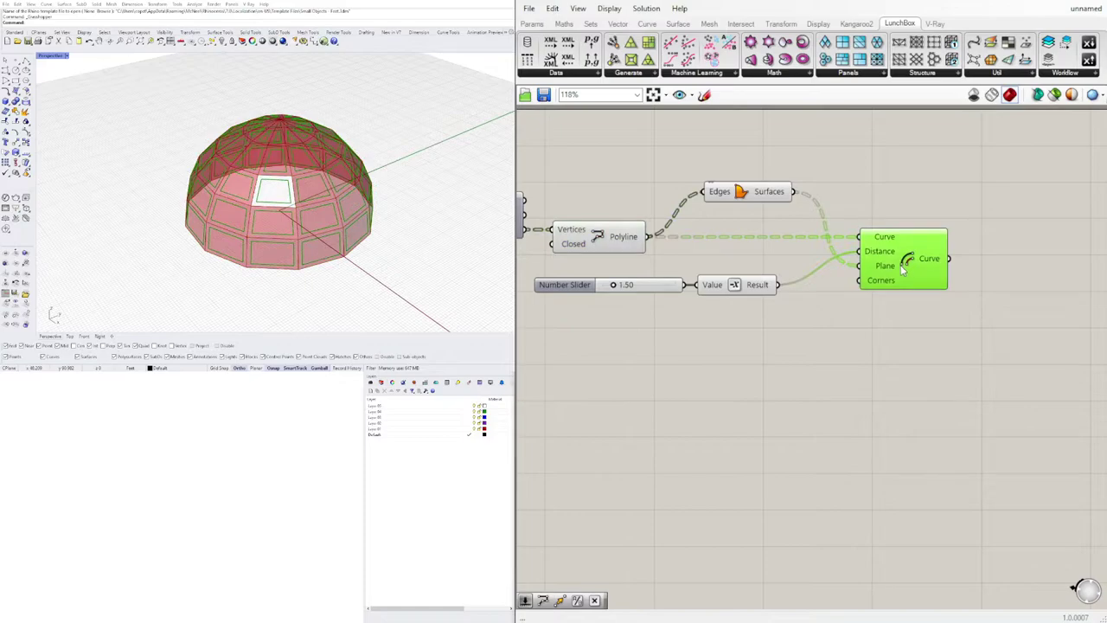
Add a second Boundary Surfaces component and connect both the first one's Surfaces and Offset Curve's output to its Edges input.
{"action": "double_click", "coordinate": [950, 216]}
{"action": "type", "text": "boun"}
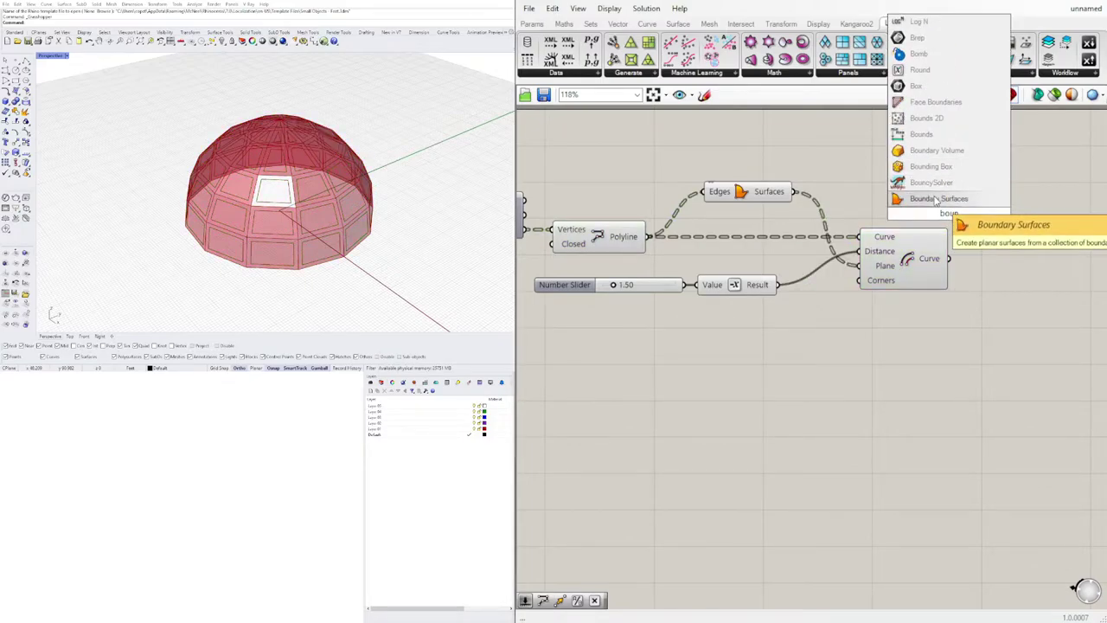
{"action": "left_click", "coordinate": [936, 199]}
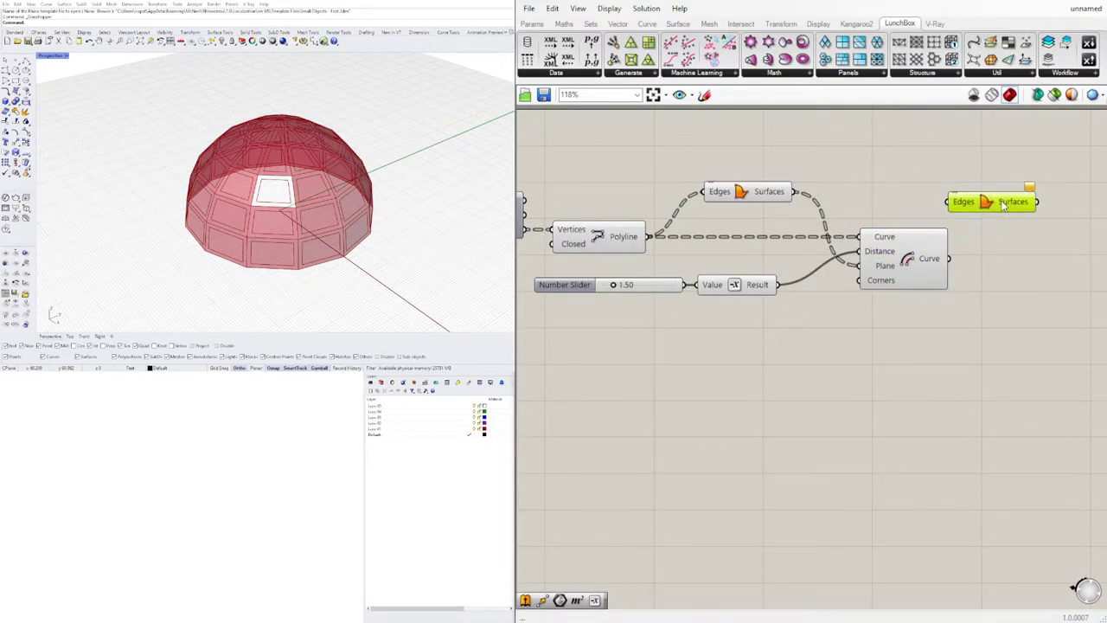
{"action": "left_click_drag", "start_coordinate": [795, 191], "coordinate": [970, 198]}
{"action": "left_click_drag", "start_coordinate": [949, 258], "coordinate": [970, 199], "text": "shift"}
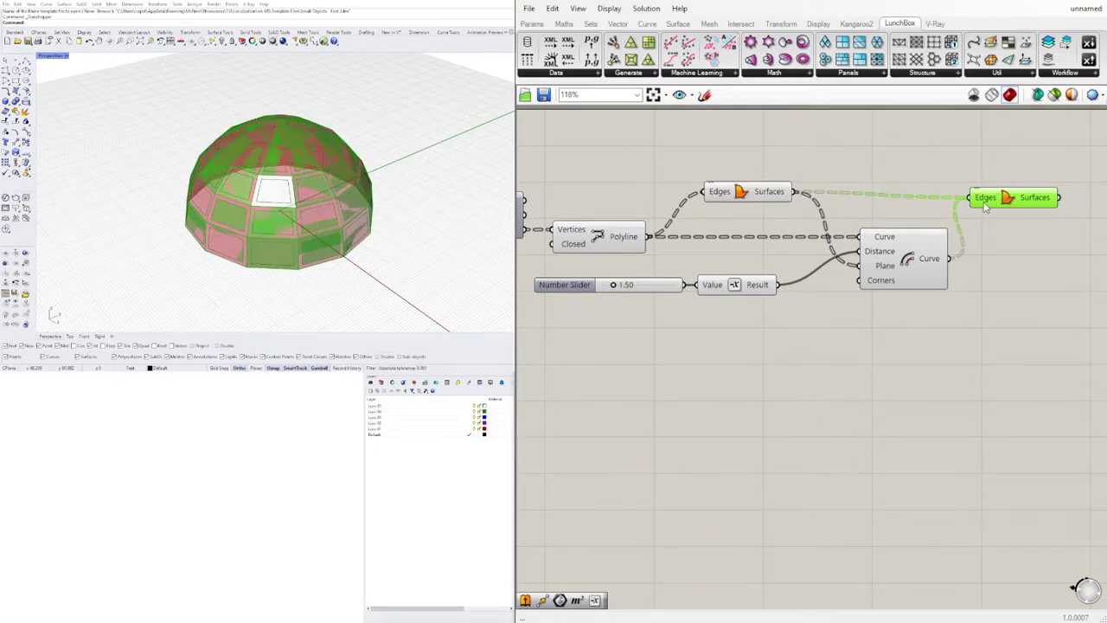
Flatten the Edges input of the second Boundary Surfaces component and move the component farther from Offset Curve.
{"action": "right_click", "coordinate": [984, 203]}
{"action": "left_click", "coordinate": [1010, 293]}
{"action": "left_click_drag", "start_coordinate": [1003, 197], "coordinate": [1045, 193]}
Turn off the previews of the components before the second Boundary Surfaces, and select that component to check the panel frames.
{"action": "left_click_drag", "start_coordinate": [940, 342], "coordinate": [605, 178]}
{"action": "middle_click", "coordinate": [621, 176]}
{"action": "left_click", "coordinate": [663, 141]}
{"action": "left_click", "coordinate": [752, 131]}
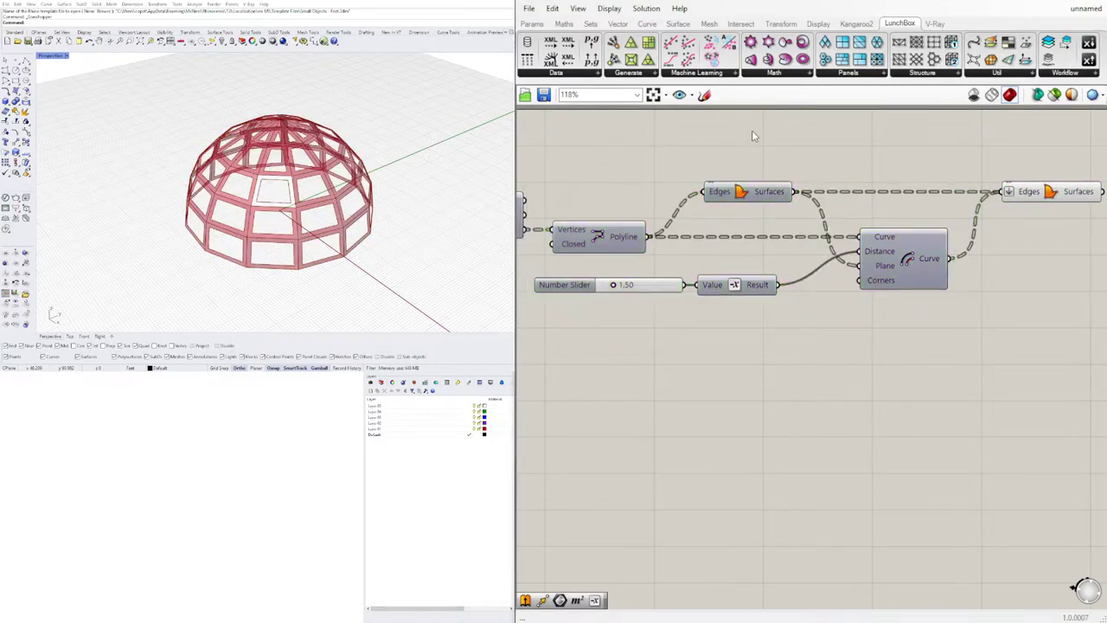
{"action": "right_click_drag", "start_coordinate": [900, 170], "coordinate": [665, 149]}
{"action": "right_click_drag", "start_coordinate": [303, 217], "coordinate": [349, 222]}
{"action": "scroll", "coordinate": [334, 225], "scroll_direction": "up", "scroll_amount": 7}
{"action": "scroll", "coordinate": [281, 214], "scroll_direction": "down", "scroll_amount": 4}
{"action": "right_click_drag", "start_coordinate": [704, 225], "coordinate": [854, 232]}
{"action": "left_click", "coordinate": [967, 182]}
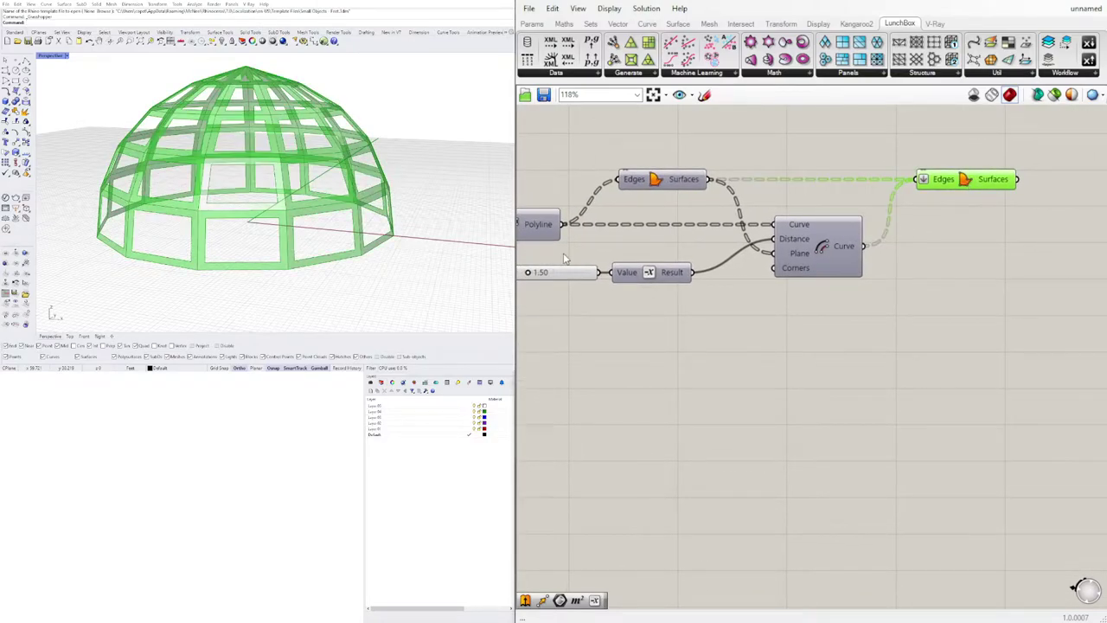
Add a third Boundary Surfaces component and connect Offset Curve's output to its Edges input to fill the inner panels.
{"action": "right_click_drag", "start_coordinate": [936, 263], "coordinate": [830, 236]}
{"action": "double_click", "coordinate": [829, 235]}
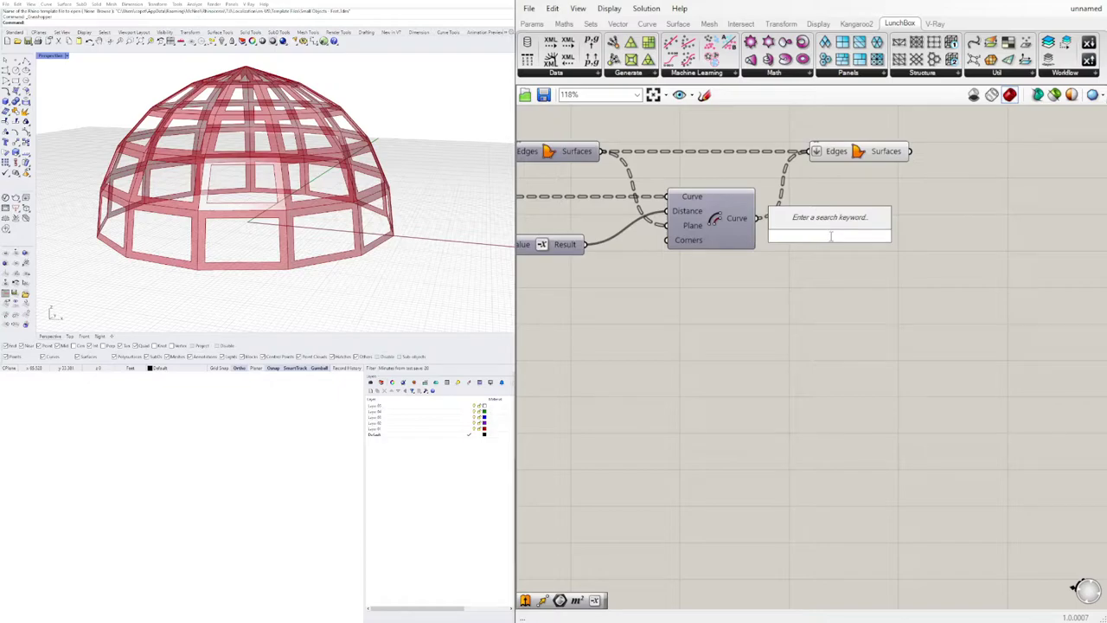
{"action": "type", "text": "bou"}
{"action": "left_click", "coordinate": [830, 223]}
{"action": "left_click_drag", "start_coordinate": [760, 217], "coordinate": [858, 221]}
{"action": "left_click", "coordinate": [852, 238]}
{"action": "left_click", "coordinate": [853, 246]}
Highlight the frame surfaces and the inner panel surfaces in turn to compare them on the dome.
{"action": "left_click", "coordinate": [849, 157]}
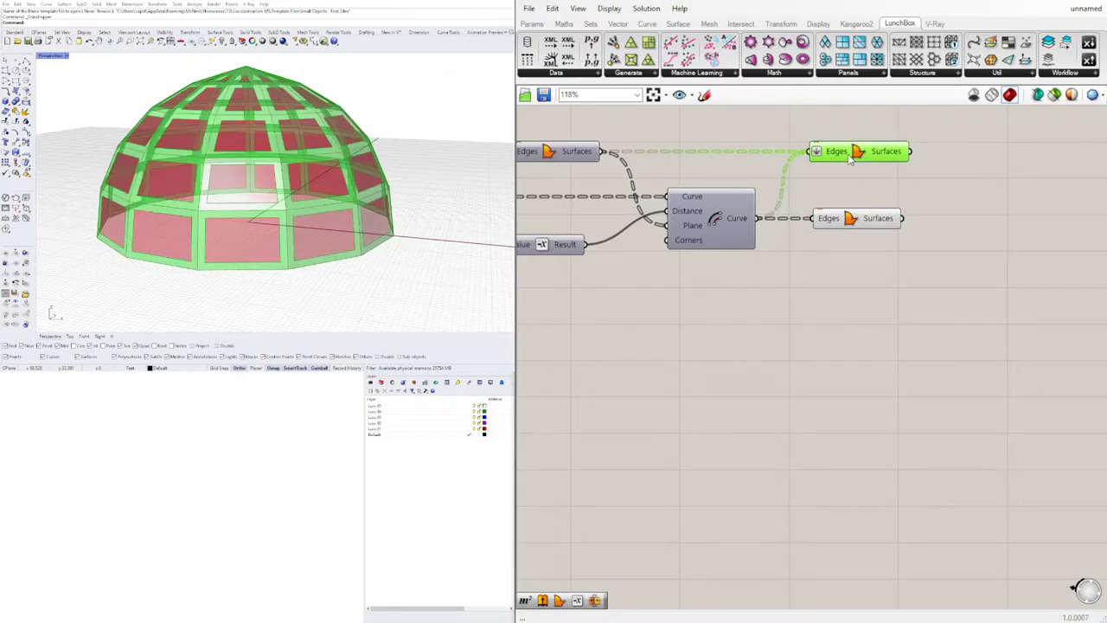
{"action": "right_click_drag", "start_coordinate": [422, 298], "coordinate": [422, 489]}
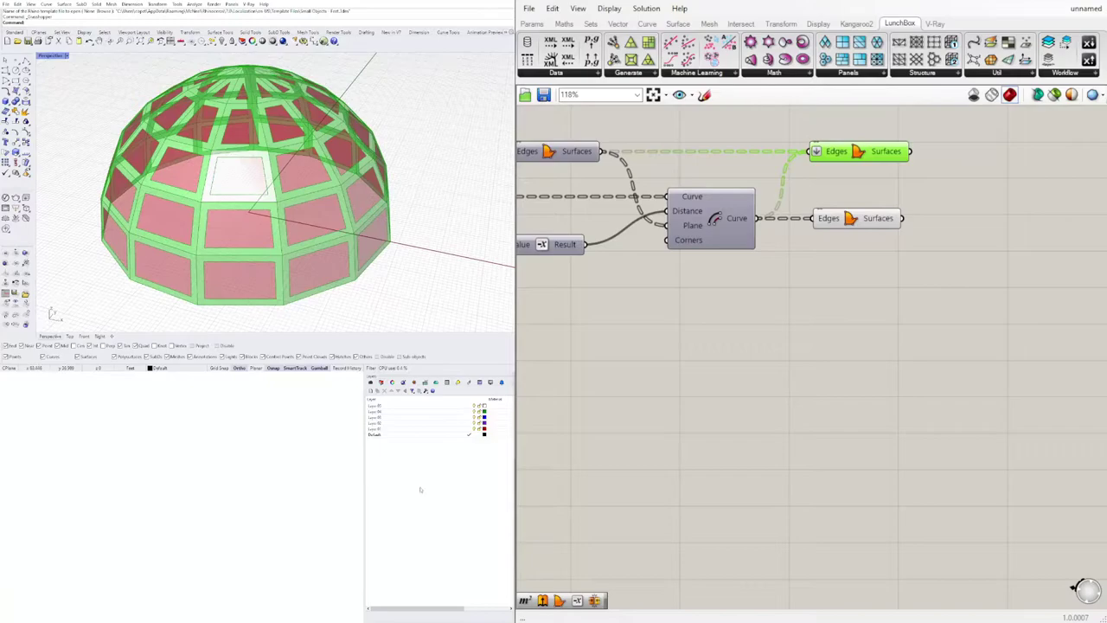
{"action": "left_click", "coordinate": [870, 224]}
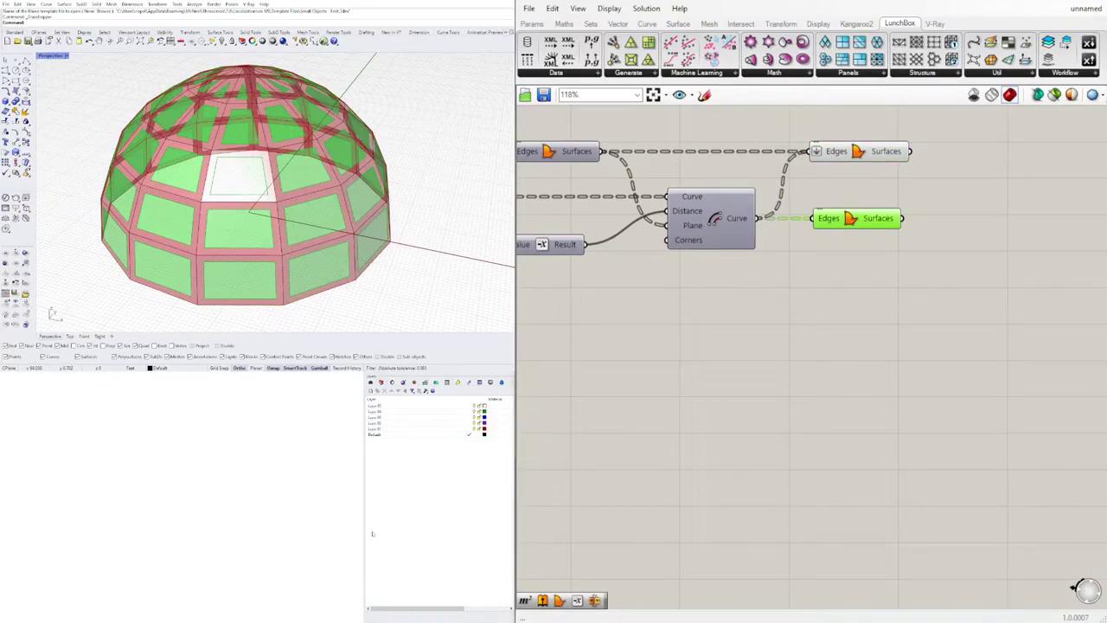
{"action": "left_click", "coordinate": [847, 285]}
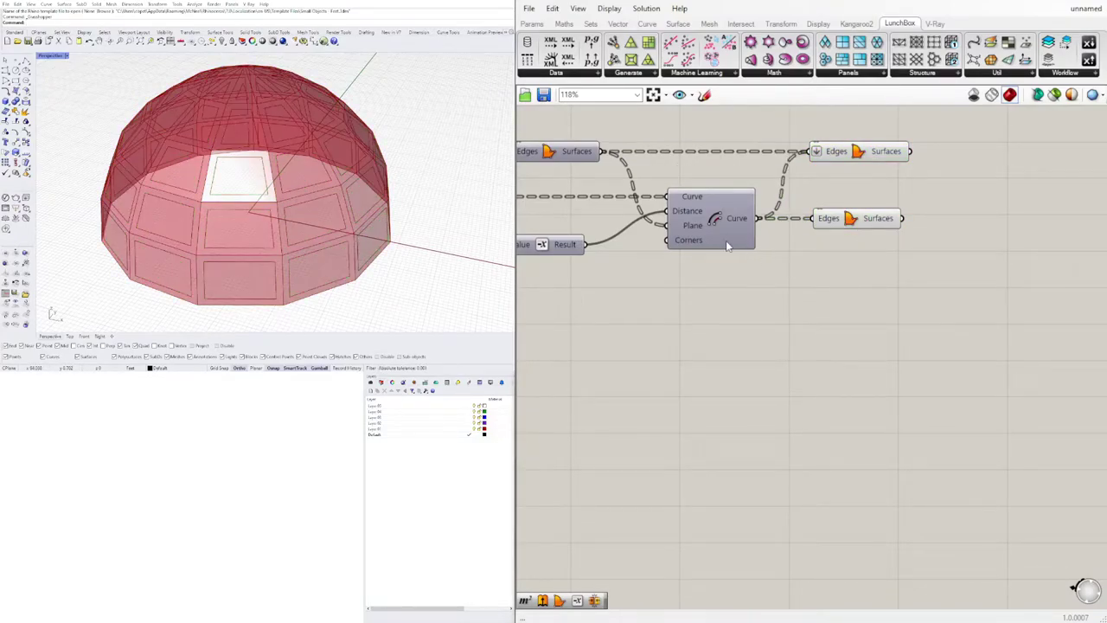
{"action": "left_click", "coordinate": [854, 220]}
Add a List Item component, connect the inner panels' Surfaces output to its List input, and flatten that input.
{"action": "right_click_drag", "start_coordinate": [977, 267], "coordinate": [885, 257]}
{"action": "double_click", "coordinate": [894, 259]}
{"action": "type", "text": "item"}
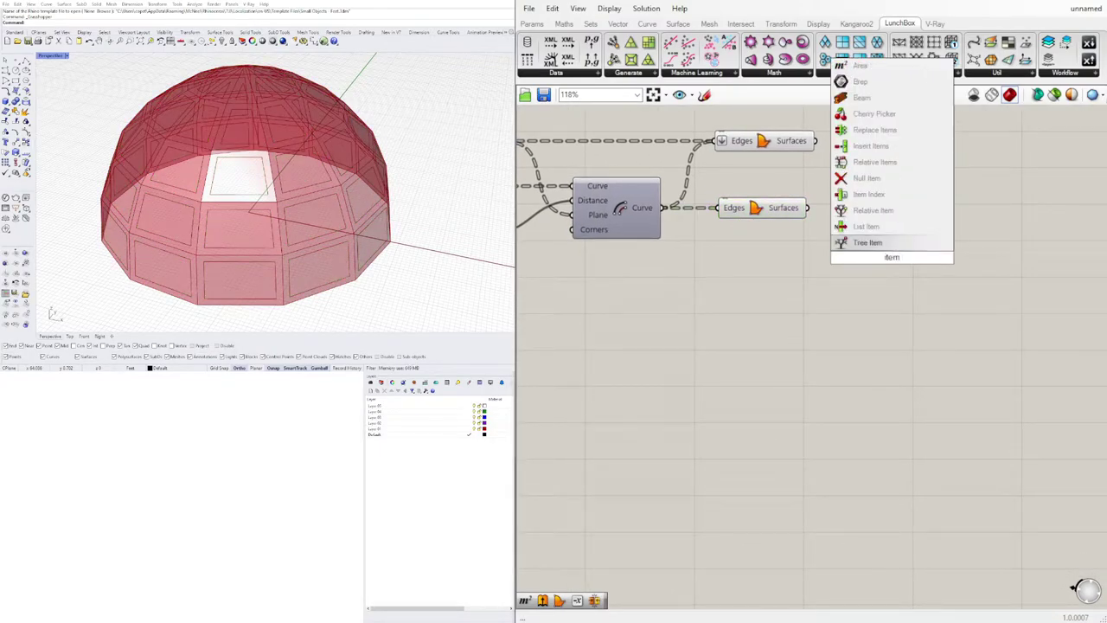
{"action": "left_click", "coordinate": [852, 226]}
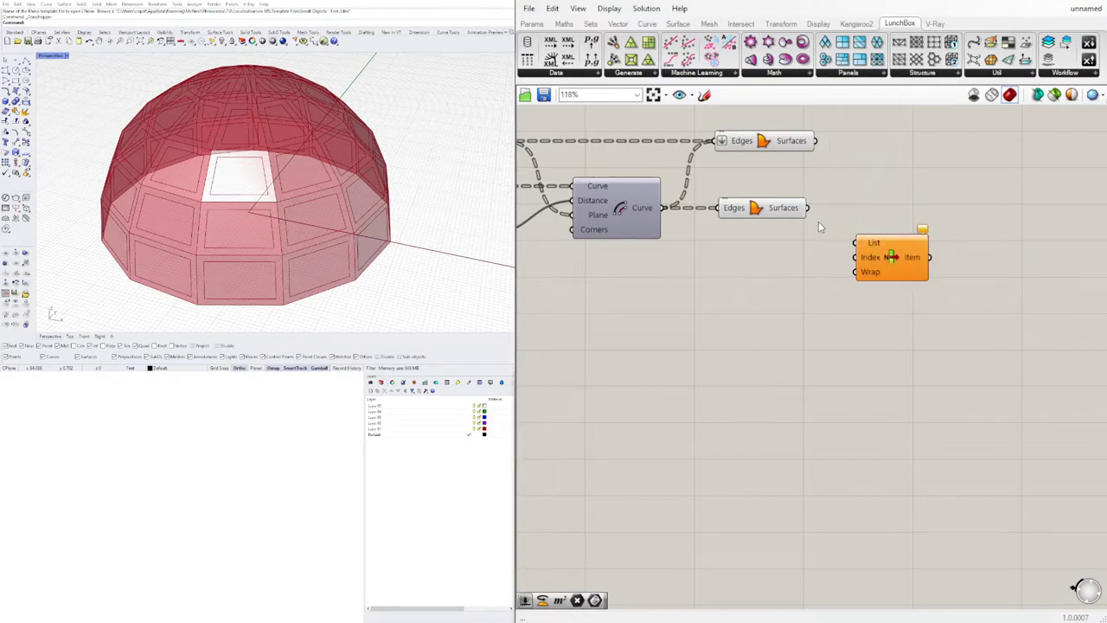
{"action": "mouse_move", "coordinate": [815, 208]}
{"action": "left_mouse_down"}
{"action": "mouse_move", "coordinate": [832, 232]}
{"action": "mouse_move", "coordinate": [894, 260]}
{"action": "mouse_move", "coordinate": [872, 226]}
{"action": "mouse_move", "coordinate": [898, 228]}
{"action": "mouse_move", "coordinate": [894, 218]}
{"action": "left_mouse_up"}
{"action": "right_click", "coordinate": [869, 224]}
{"action": "left_click", "coordinate": [900, 319]}
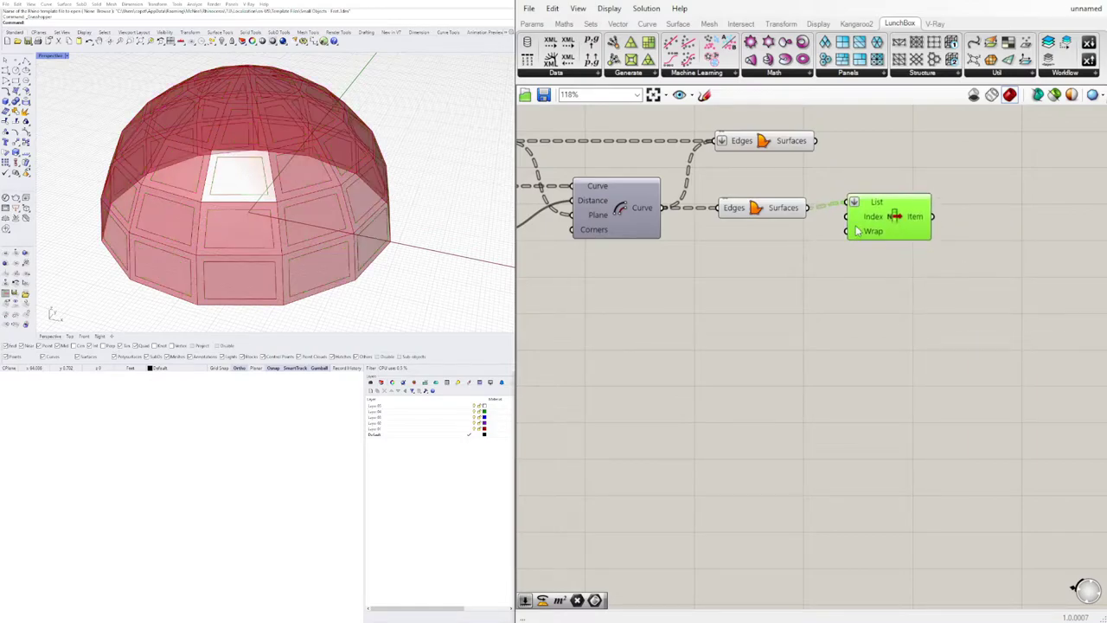
Examine the panel picked by List Item on the dome and align the component with the inner panels' Boundary Surfaces.
{"action": "right_click_drag", "start_coordinate": [328, 156], "coordinate": [278, 149]}
{"action": "scroll", "coordinate": [299, 243], "scroll_direction": "up", "scroll_amount": 5}
{"action": "right_click_drag", "start_coordinate": [303, 240], "coordinate": [299, 184]}
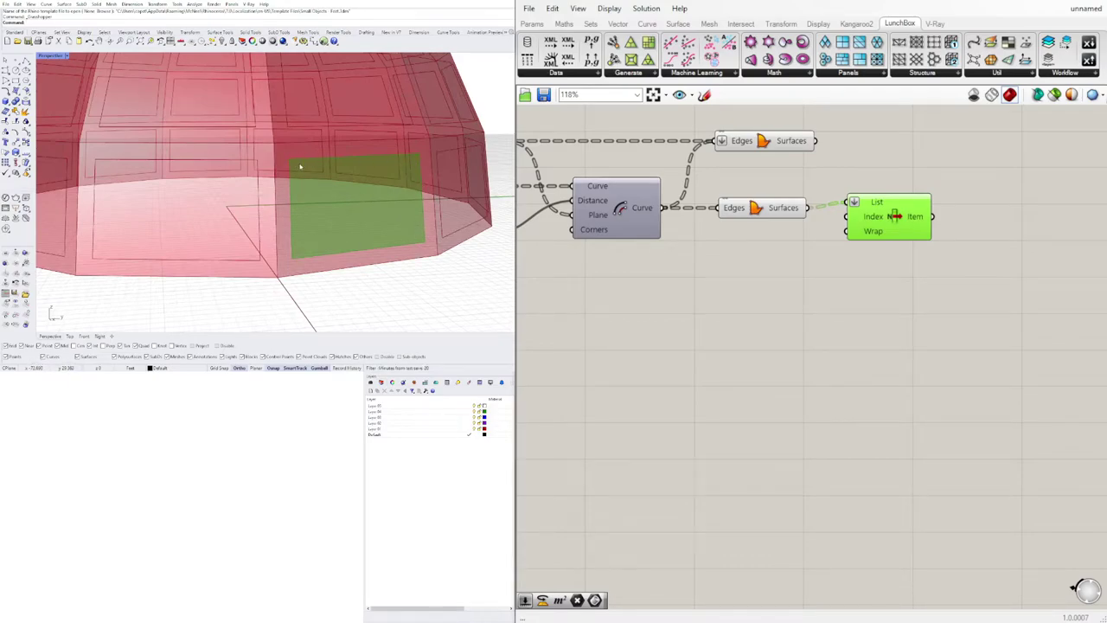
{"action": "left_click", "coordinate": [838, 238]}
{"action": "left_click_drag", "start_coordinate": [893, 223], "coordinate": [883, 230]}
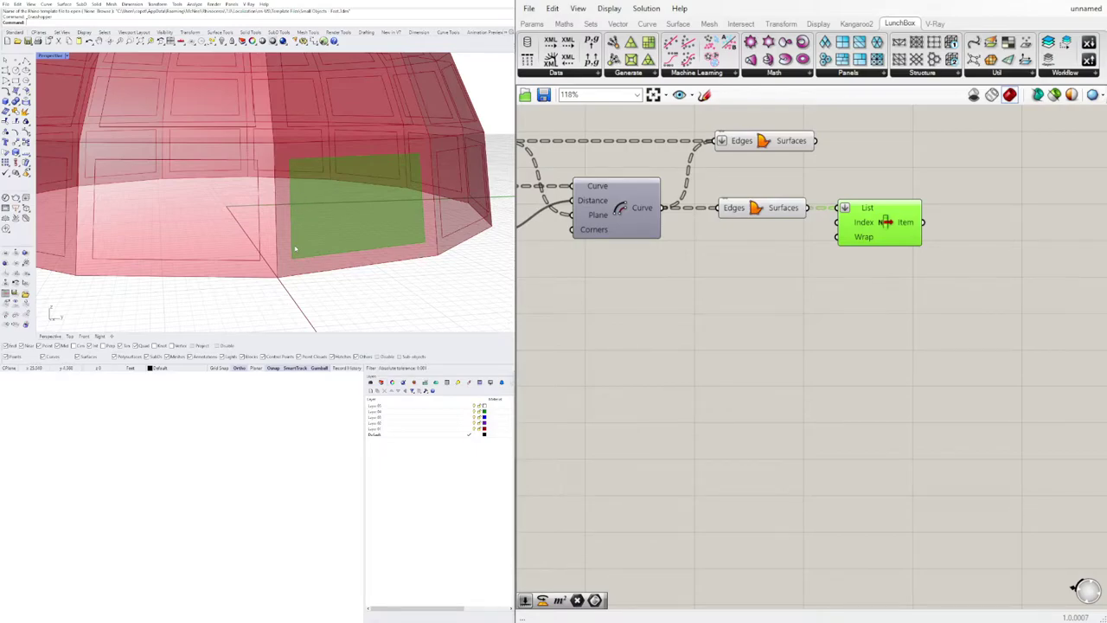
{"action": "left_click", "coordinate": [643, 321]}
{"action": "left_click", "coordinate": [891, 238]}
Add a Deconstruct Brep component and connect List Item's output to its Brep input to break up the sample panel.
{"action": "right_click_drag", "start_coordinate": [966, 245], "coordinate": [828, 240]}
{"action": "double_click", "coordinate": [852, 236]}
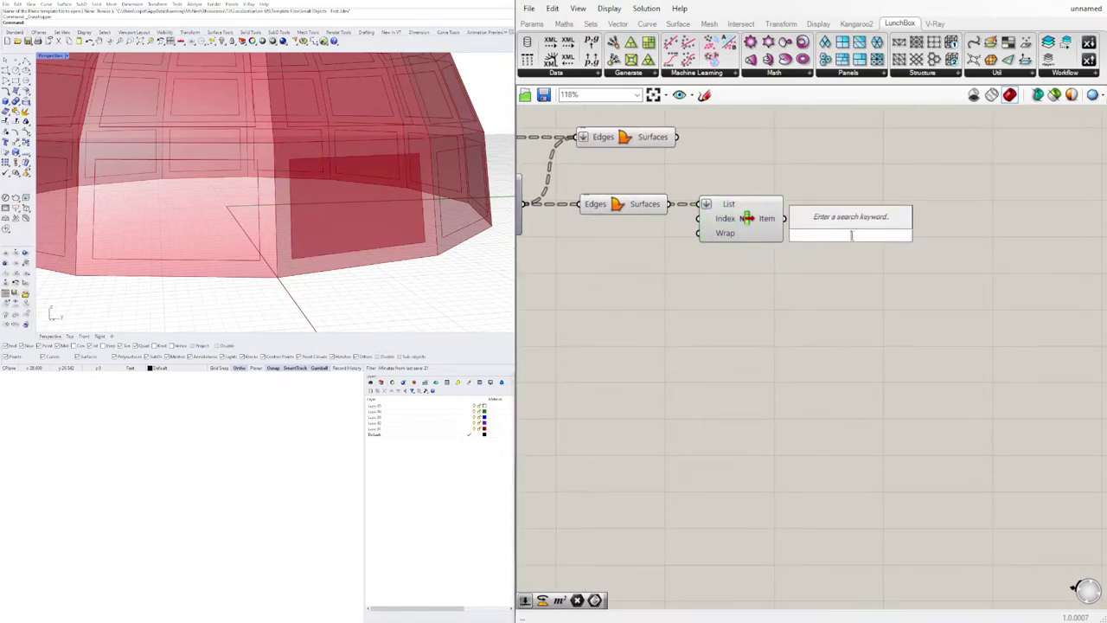
{"action": "type", "text": "deconstruct"}
{"action": "left_click", "coordinate": [826, 188]}
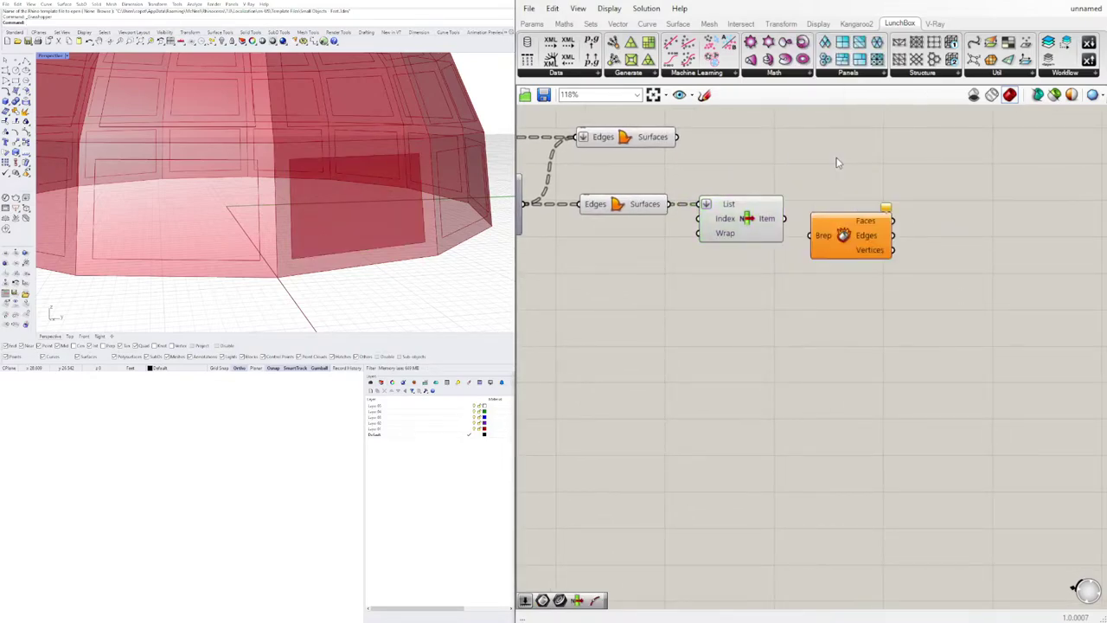
{"action": "left_click_drag", "start_coordinate": [784, 218], "coordinate": [857, 232]}
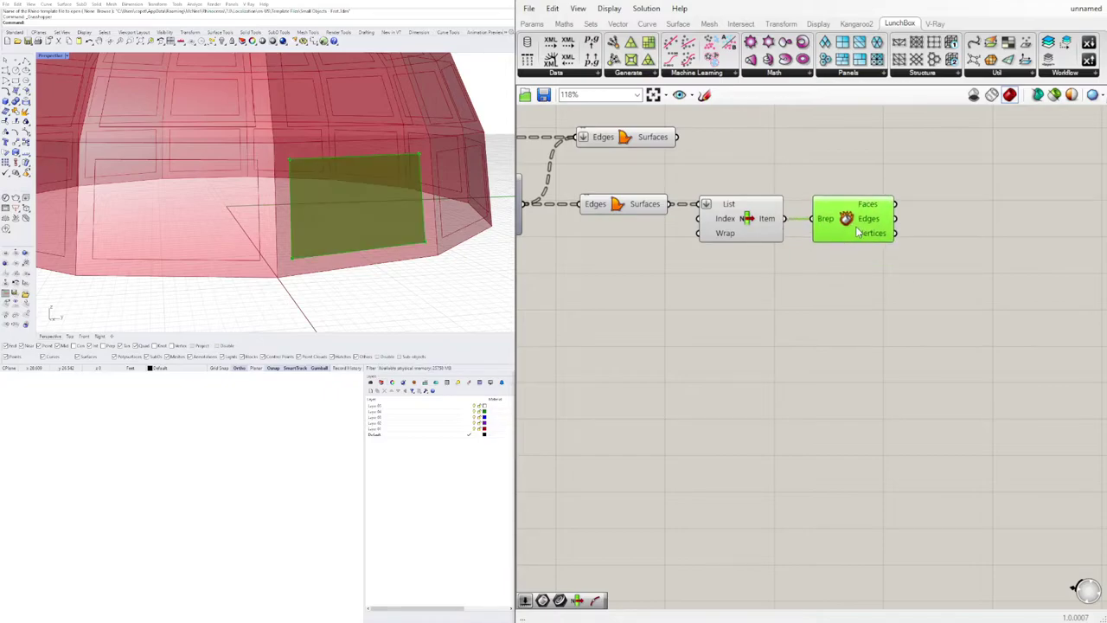
Add a second List Item and connect Deconstruct Brep's Vertices output to its List input, placing it beside that component.
{"action": "left_click", "coordinate": [1020, 240]}
{"action": "double_click", "coordinate": [970, 232]}
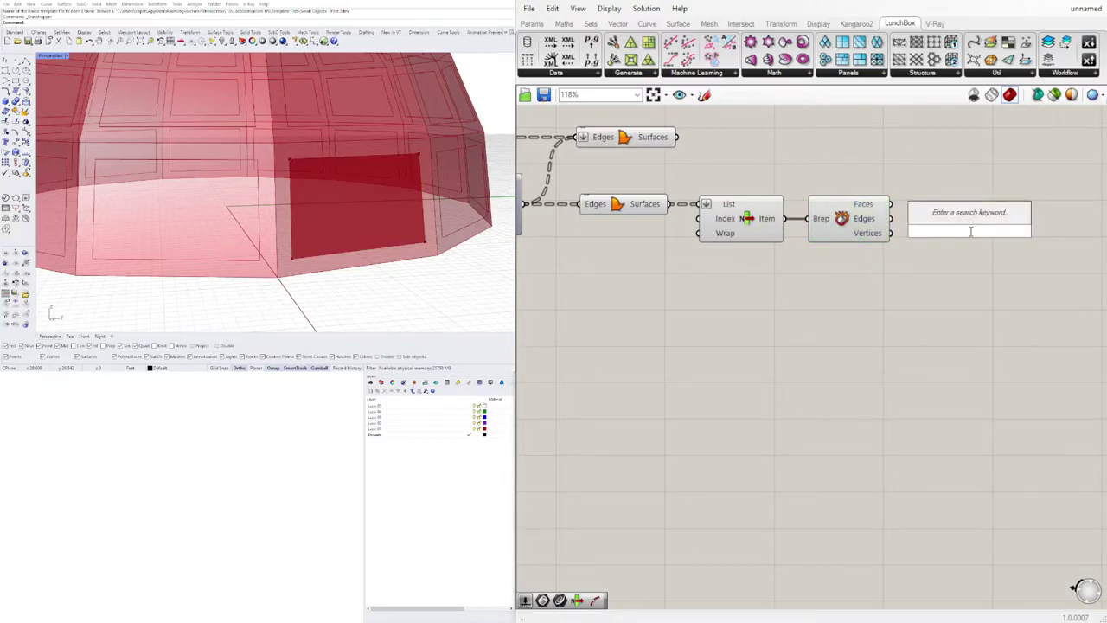
{"action": "type", "text": "item"}
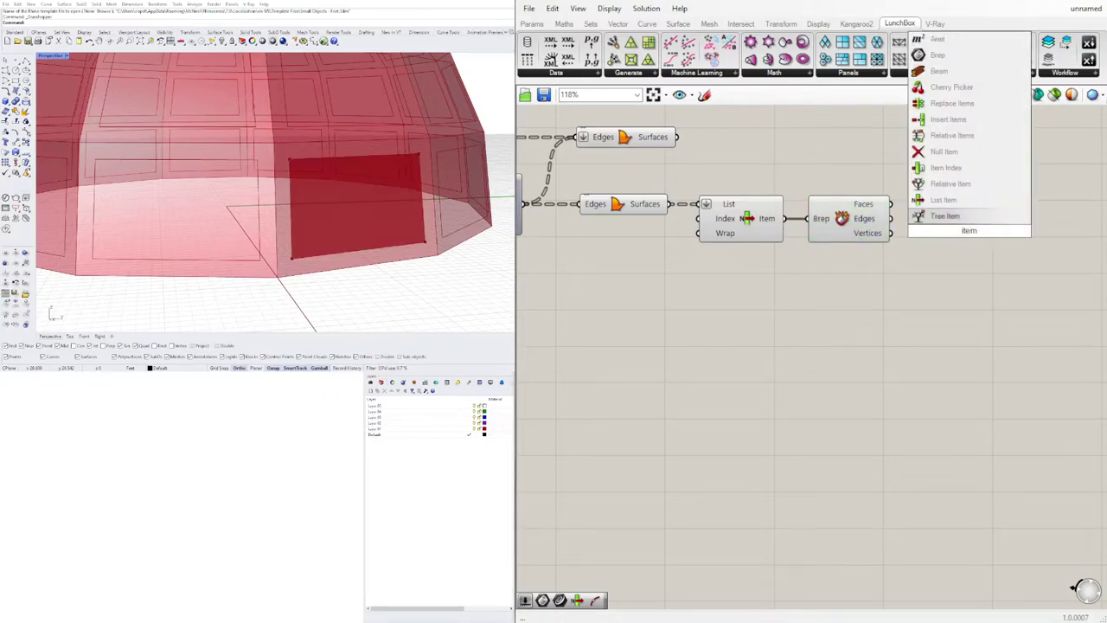
{"action": "left_click", "coordinate": [941, 200]}
{"action": "left_click_drag", "start_coordinate": [891, 233], "coordinate": [934, 216]}
{"action": "mouse_move", "coordinate": [972, 251]}
{"action": "left_mouse_down"}
{"action": "mouse_move", "coordinate": [951, 268]}
{"action": "mouse_move", "coordinate": [972, 269]}
{"action": "left_mouse_up"}
{"action": "left_click", "coordinate": [729, 222]}
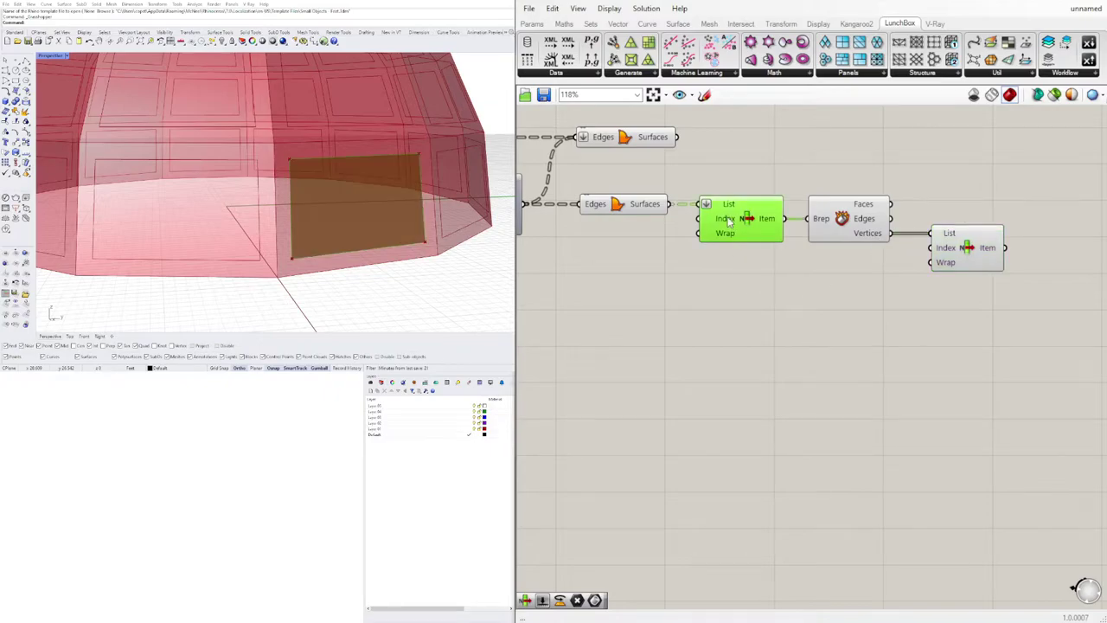
{"action": "left_click", "coordinate": [852, 208]}
{"action": "scroll", "coordinate": [881, 248], "scroll_direction": "up", "scroll_amount": 2}
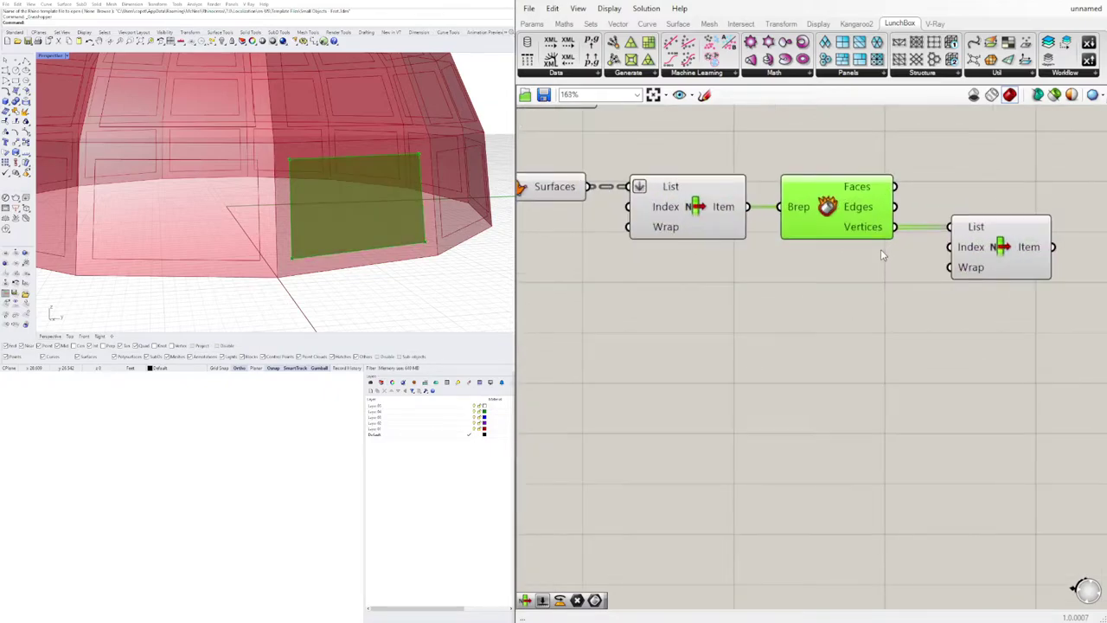
Add the +1, +2 and +3 outputs to the vertices' List Item and align its List input with the Vertices output.
{"action": "left_click", "coordinate": [875, 251]}
{"action": "right_click_drag", "start_coordinate": [842, 285], "coordinate": [714, 262]}
{"action": "right_click_drag", "start_coordinate": [888, 241], "coordinate": [843, 244]}
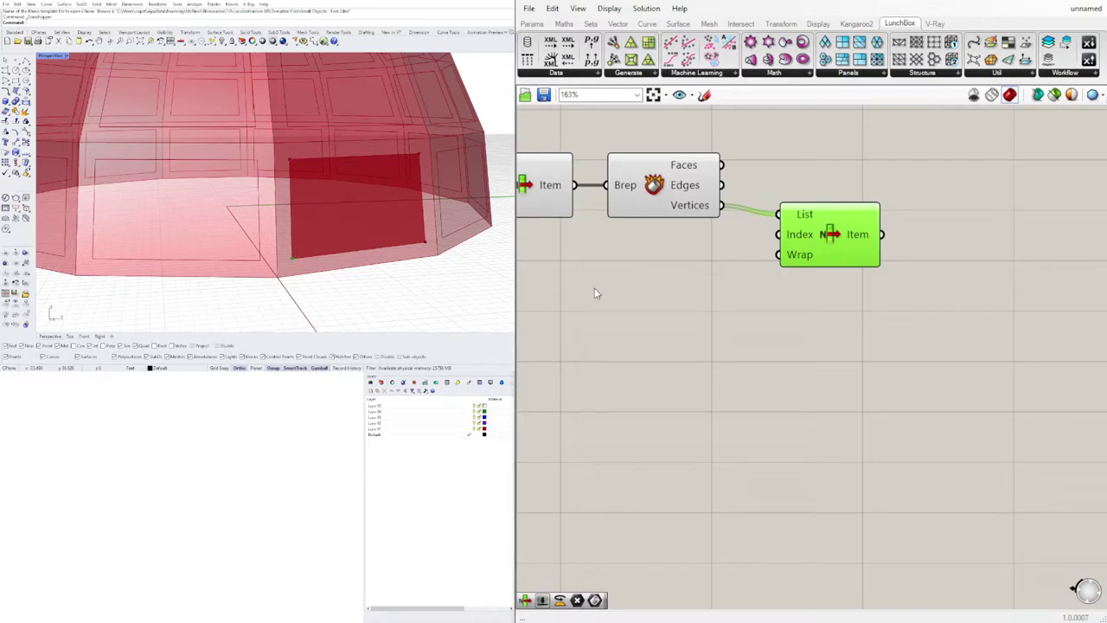
{"action": "scroll", "coordinate": [855, 250], "scroll_direction": "up", "scroll_amount": 5}
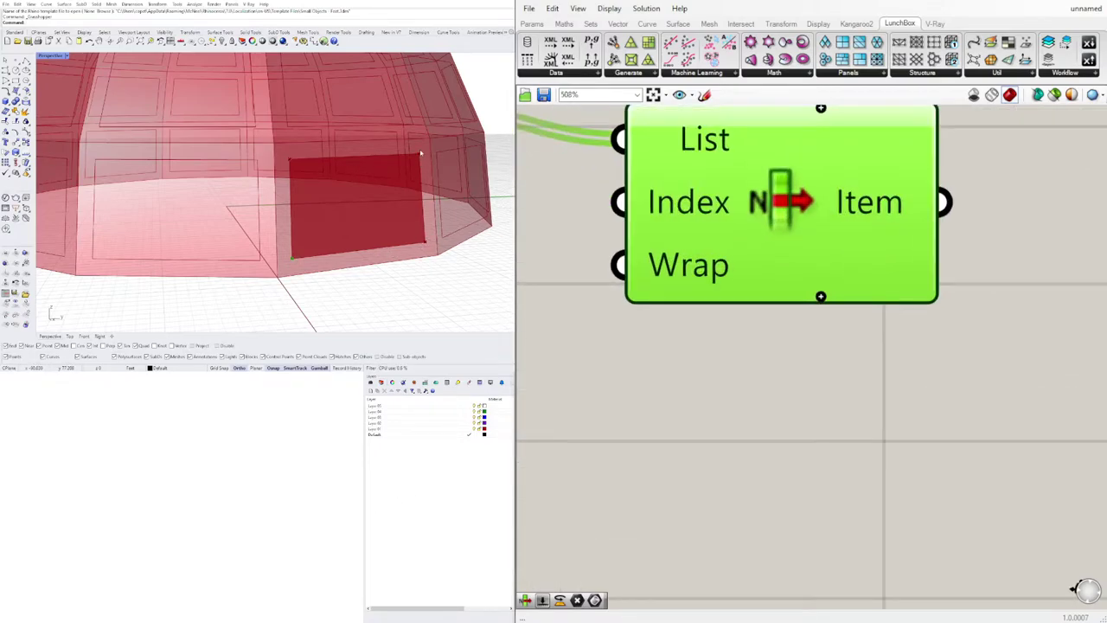
{"action": "left_click", "coordinate": [821, 297]}
{"action": "left_click", "coordinate": [821, 296]}
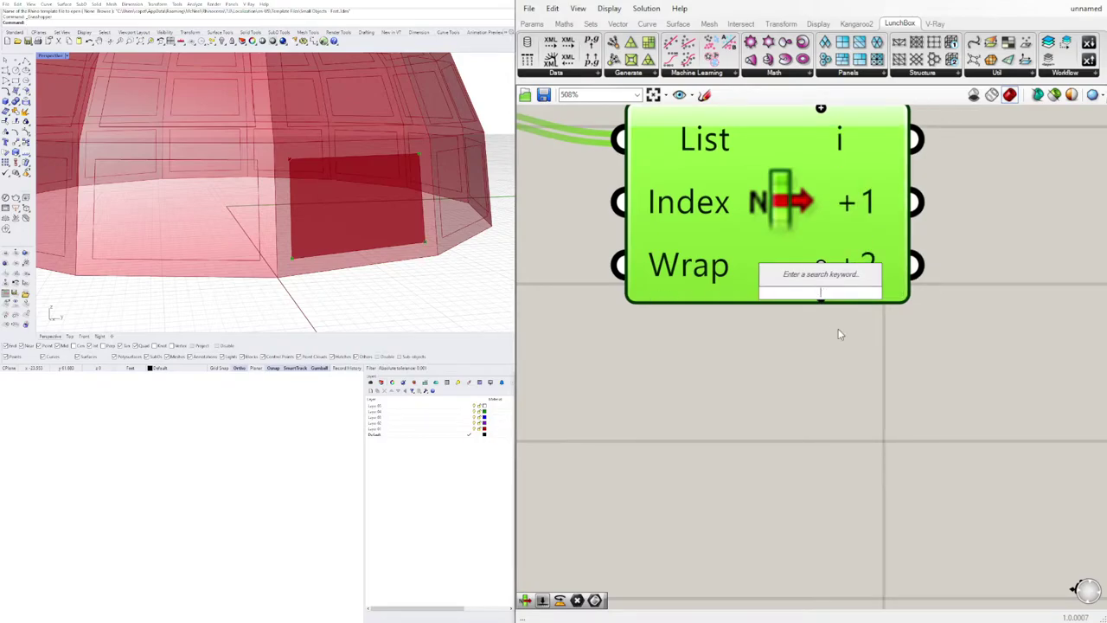
{"action": "left_click", "coordinate": [836, 329]}
{"action": "left_click", "coordinate": [821, 297]}
{"action": "left_click", "coordinate": [759, 250]}
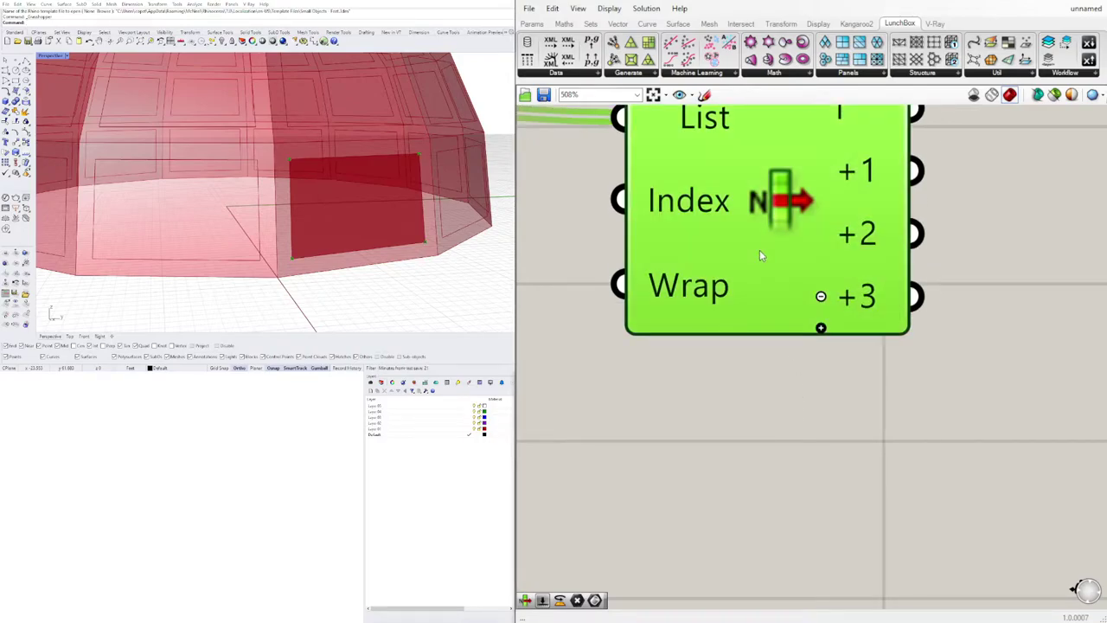
{"action": "scroll", "coordinate": [759, 250], "scroll_direction": "down", "scroll_amount": 5}
{"action": "left_click_drag", "start_coordinate": [744, 355], "coordinate": [737, 362]}
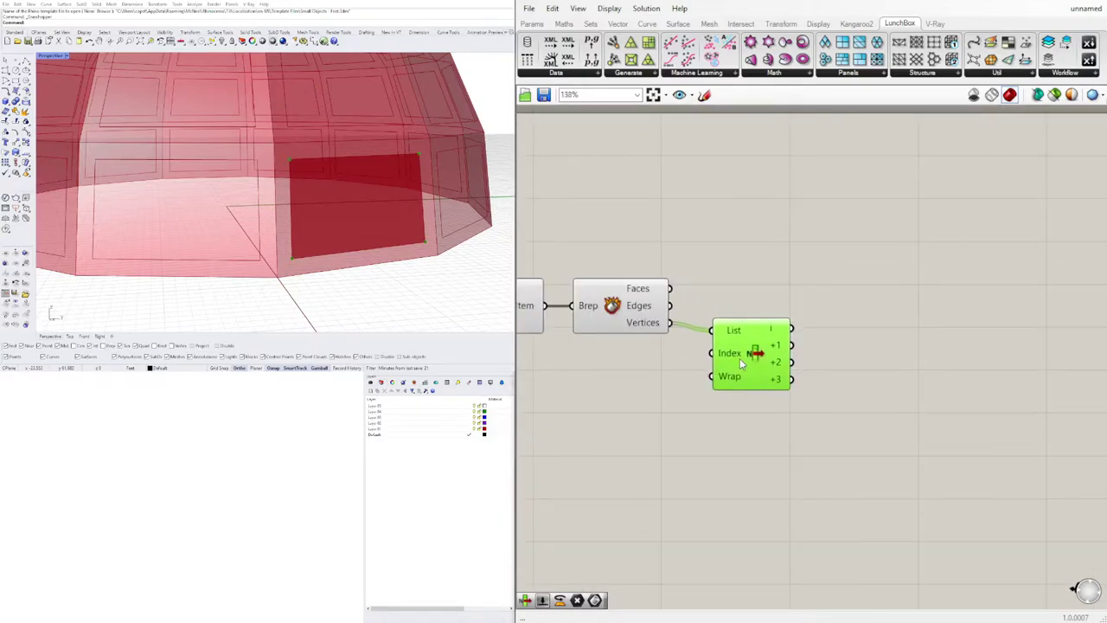
{"action": "right_click_drag", "start_coordinate": [408, 221], "coordinate": [443, 211]}
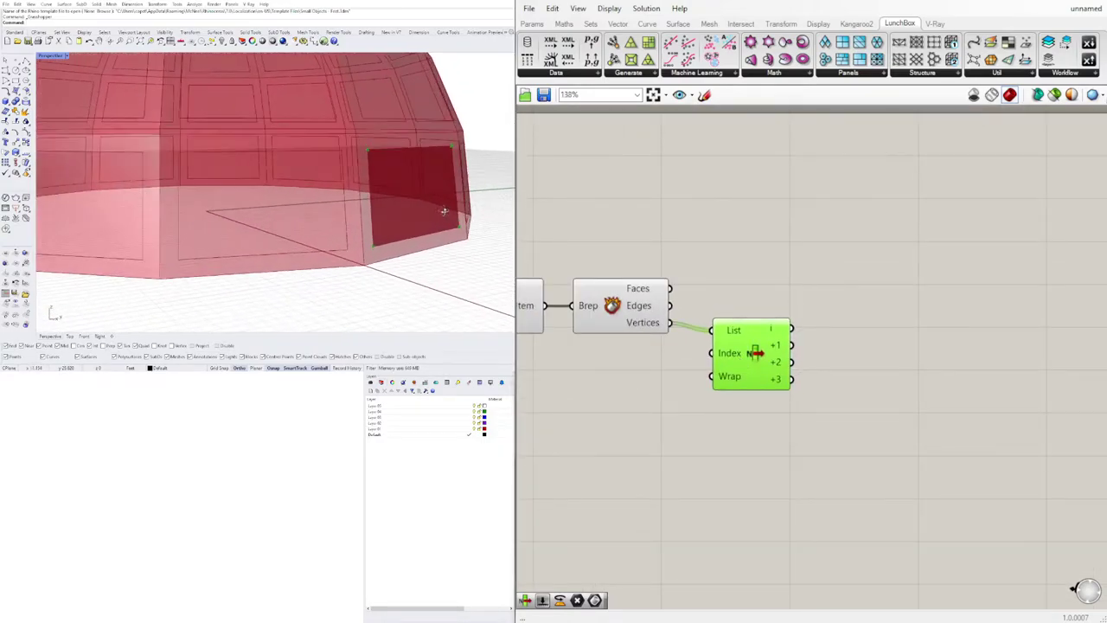
{"action": "left_click", "coordinate": [545, 362]}
{"action": "left_click_drag", "start_coordinate": [752, 354], "coordinate": [736, 346]}
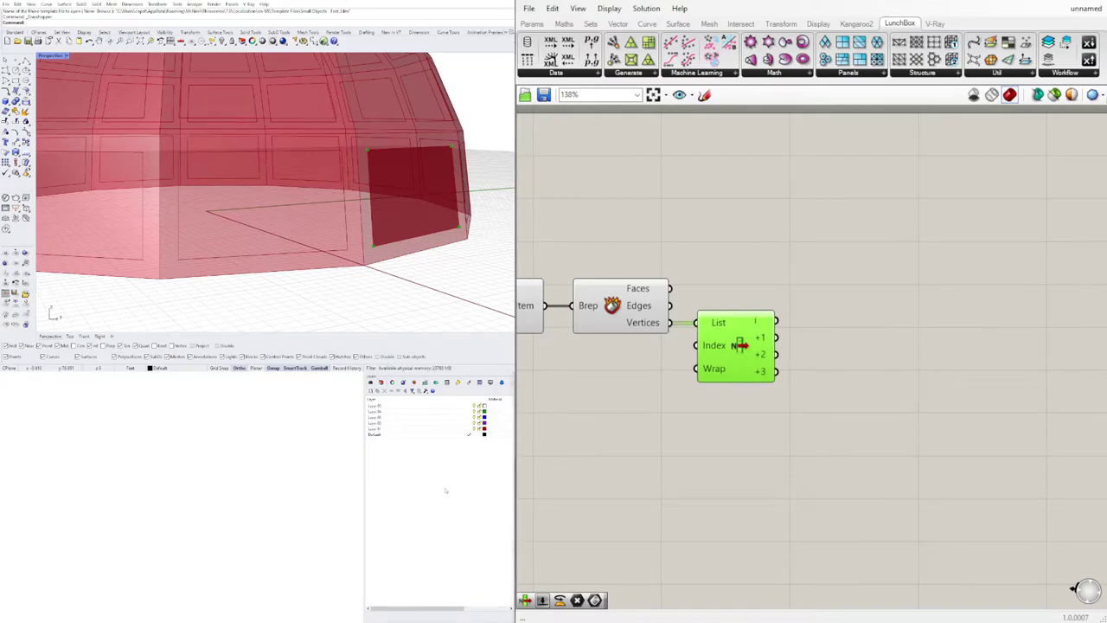
Remove the +2 and +3 outputs from the vertices' List Item and add them back.
{"action": "scroll", "coordinate": [781, 351], "scroll_direction": "up", "scroll_amount": 5}
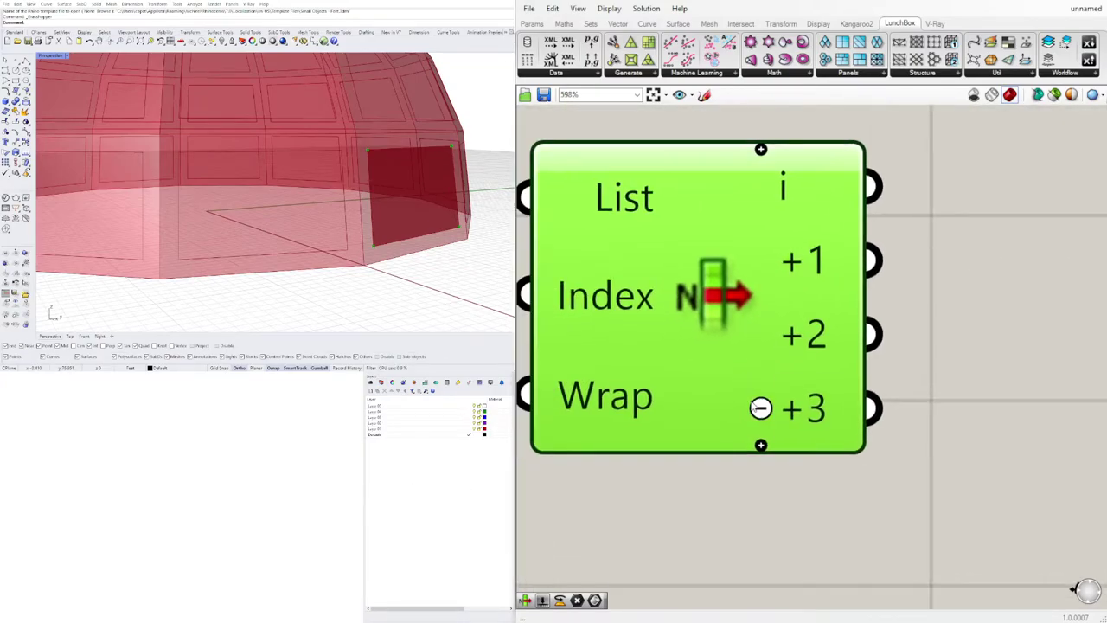
{"action": "left_click", "coordinate": [759, 416]}
{"action": "left_click", "coordinate": [761, 372]}
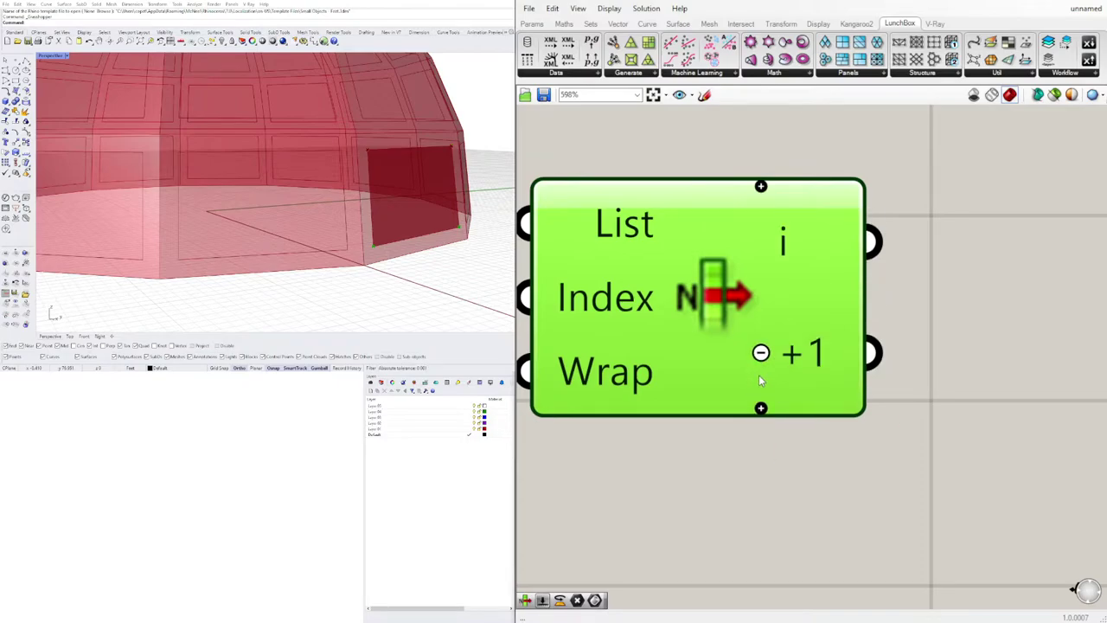
{"action": "left_click", "coordinate": [760, 408]}
{"action": "left_click", "coordinate": [760, 407]}
Add a Point parameter beside the vertices' List Item.
{"action": "right_click_drag", "start_coordinate": [865, 390], "coordinate": [675, 338]}
{"action": "scroll", "coordinate": [831, 354], "scroll_direction": "down", "scroll_amount": 4}
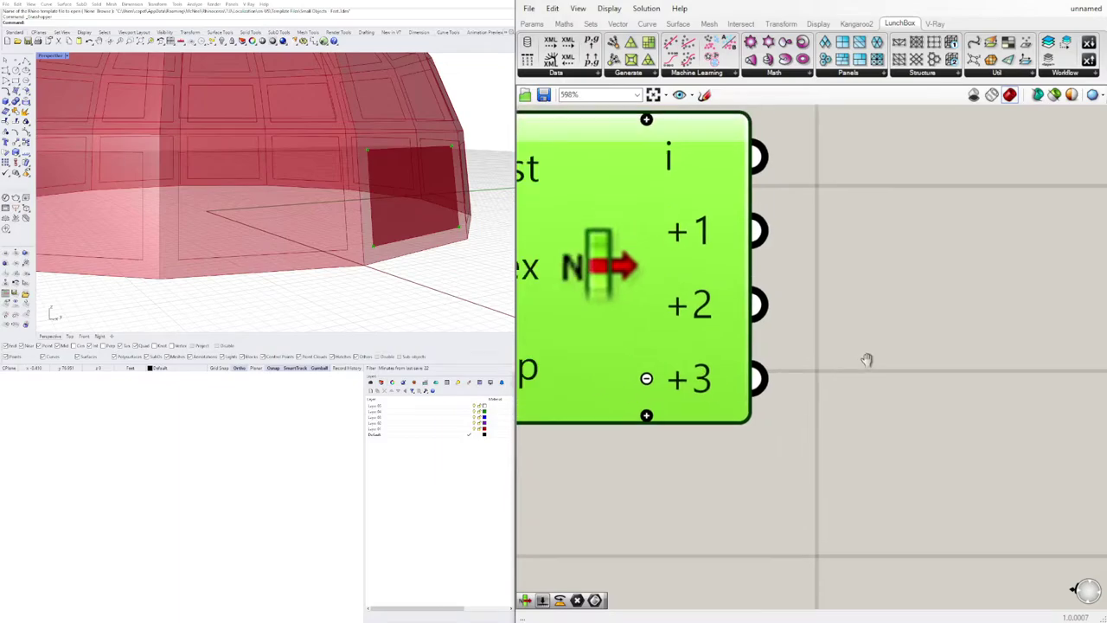
{"action": "double_click", "coordinate": [961, 322]}
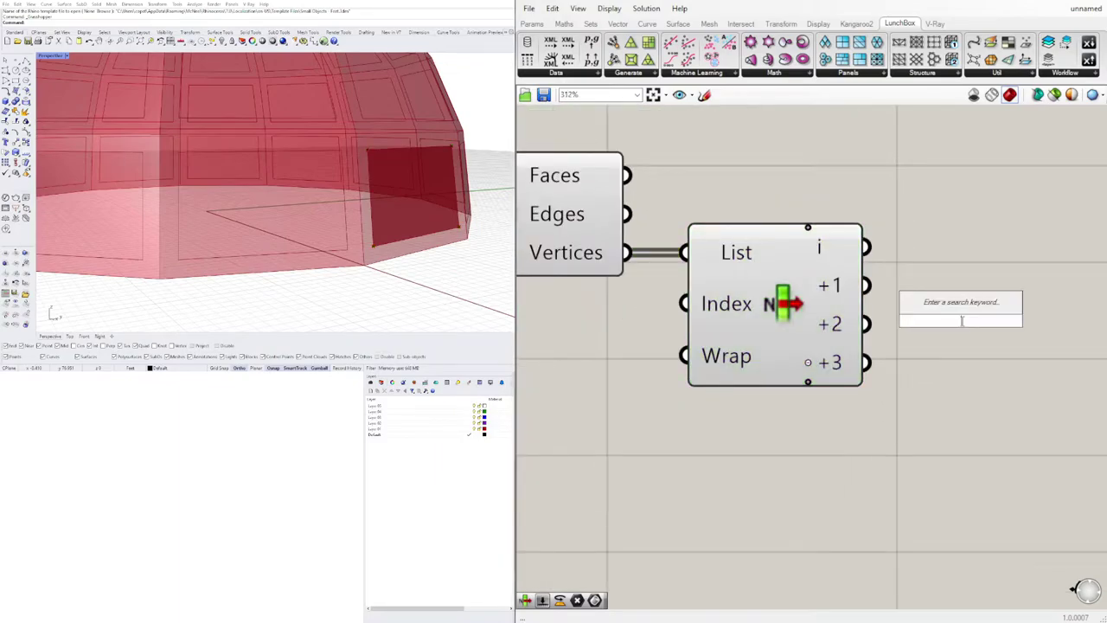
{"action": "type", "text": "poi"}
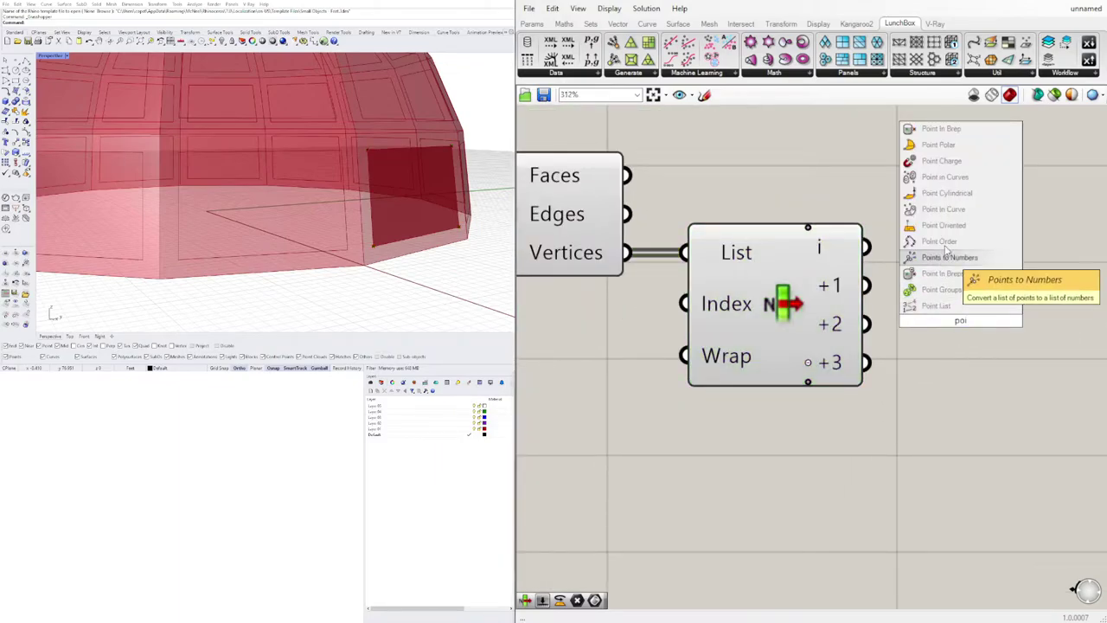
{"action": "type", "text": "nt"}
{"action": "left_click", "coordinate": [932, 306]}
{"action": "left_click_drag", "start_coordinate": [960, 324], "coordinate": [997, 248]}
{"action": "left_click", "coordinate": [813, 279]}
Try the vertices' List Item outputs i and +1 in turn as the source of the Point parameter.
{"action": "right_click_drag", "start_coordinate": [876, 265], "coordinate": [802, 240]}
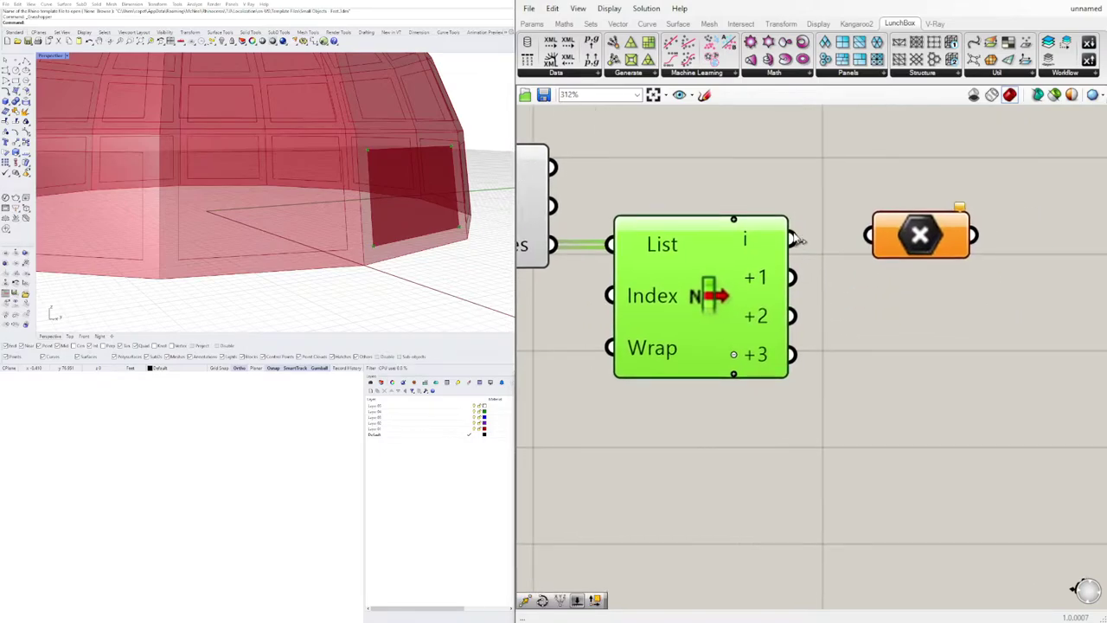
{"action": "left_click", "coordinate": [794, 271]}
{"action": "left_click_drag", "start_coordinate": [792, 240], "coordinate": [869, 235]}
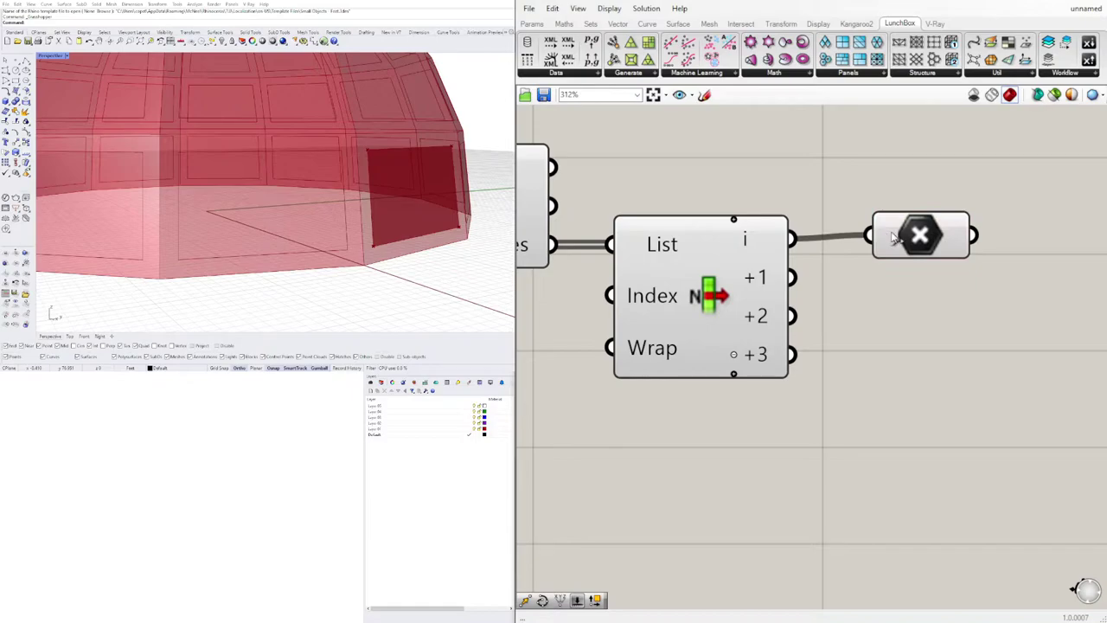
{"action": "left_click", "coordinate": [920, 240]}
{"action": "left_click_drag", "start_coordinate": [794, 240], "coordinate": [871, 237], "text": "ctrl"}
{"action": "left_click_drag", "start_coordinate": [794, 278], "coordinate": [926, 258]}
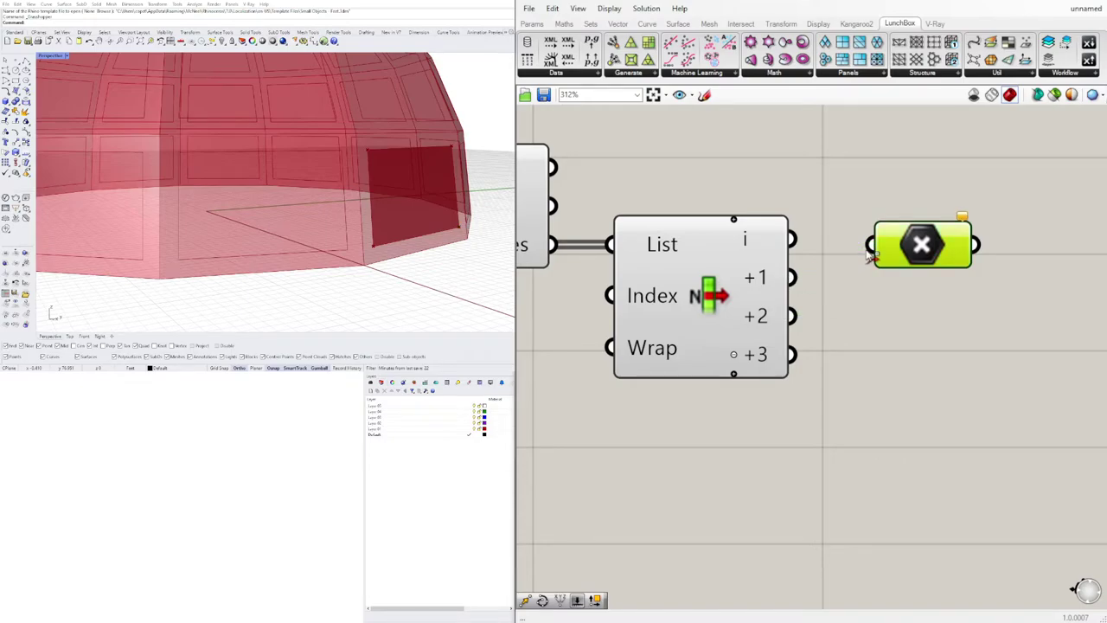
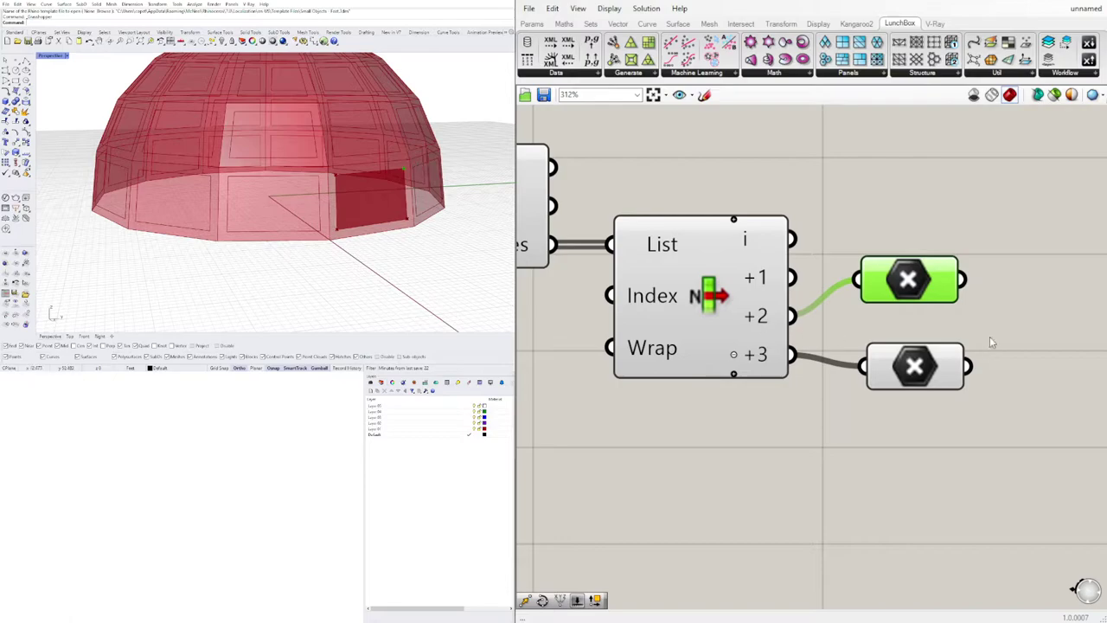
Highlight the two chosen corner points, and move the vertices' List Item with both Point parameters lower on the canvas.
{"action": "left_click", "coordinate": [914, 366], "text": "shift"}
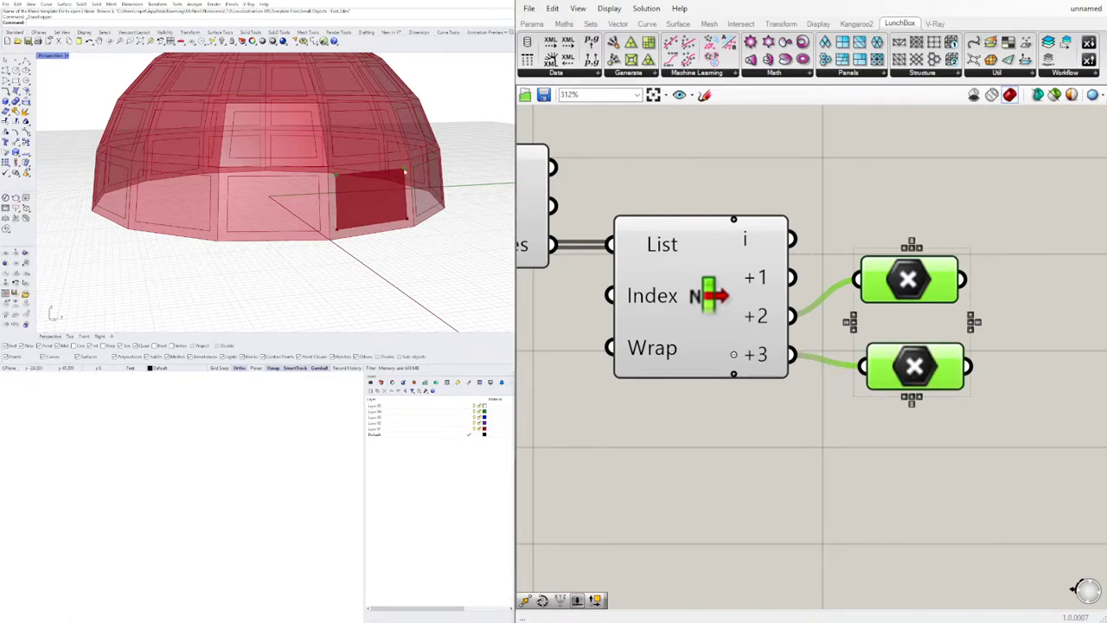
{"action": "scroll", "coordinate": [768, 303], "scroll_direction": "down", "scroll_amount": 2}
{"action": "right_click_drag", "start_coordinate": [800, 309], "coordinate": [954, 363]}
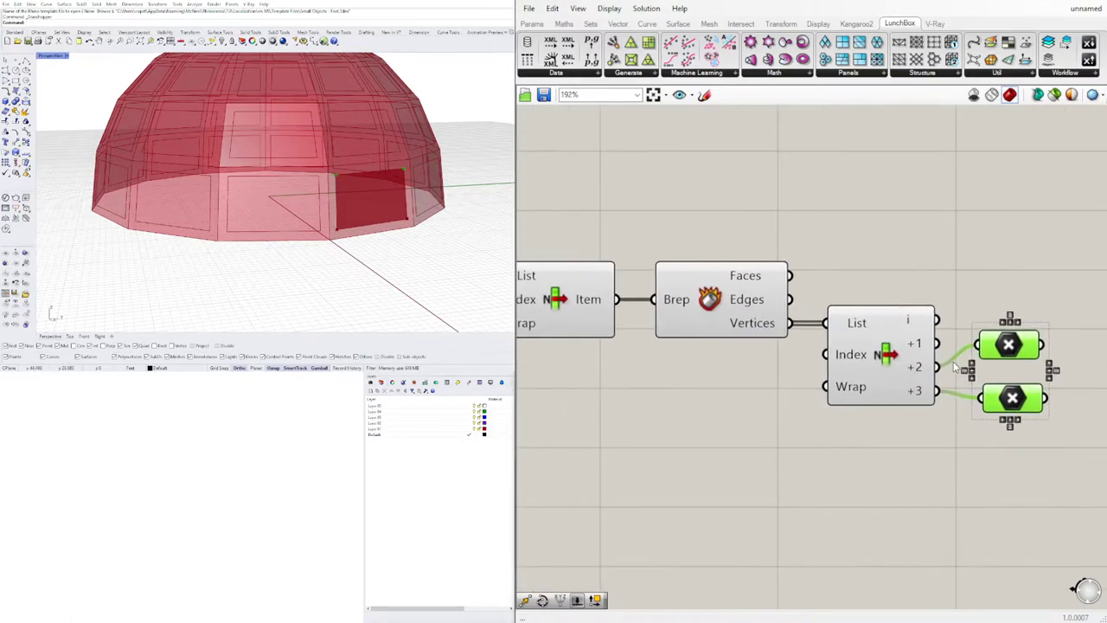
{"action": "right_click_drag", "start_coordinate": [994, 481], "coordinate": [916, 414]}
{"action": "left_click_drag", "start_coordinate": [980, 437], "coordinate": [798, 260]}
{"action": "left_click_drag", "start_coordinate": [799, 260], "coordinate": [842, 334]}
{"action": "left_click", "coordinate": [842, 300]}
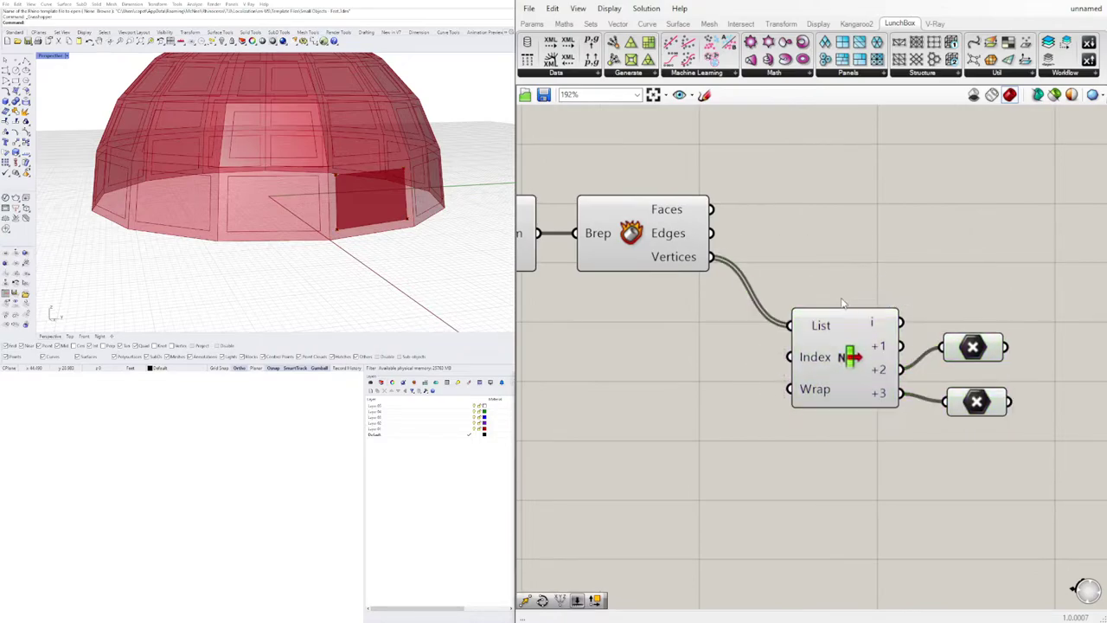
Duplicate the four-output List Item above the original without Point parameters, and connect Deconstruct Brep's Edges output to the copy's List input.
{"action": "left_click_drag", "start_coordinate": [1005, 481], "coordinate": [848, 338]}
{"action": "left_click_drag", "start_coordinate": [847, 358], "coordinate": [848, 241], "text": "alt"}
{"action": "left_click", "coordinate": [810, 161]}
{"action": "left_click_drag", "start_coordinate": [954, 173], "coordinate": [943, 292]}
{"action": "key", "text": "Delete"}
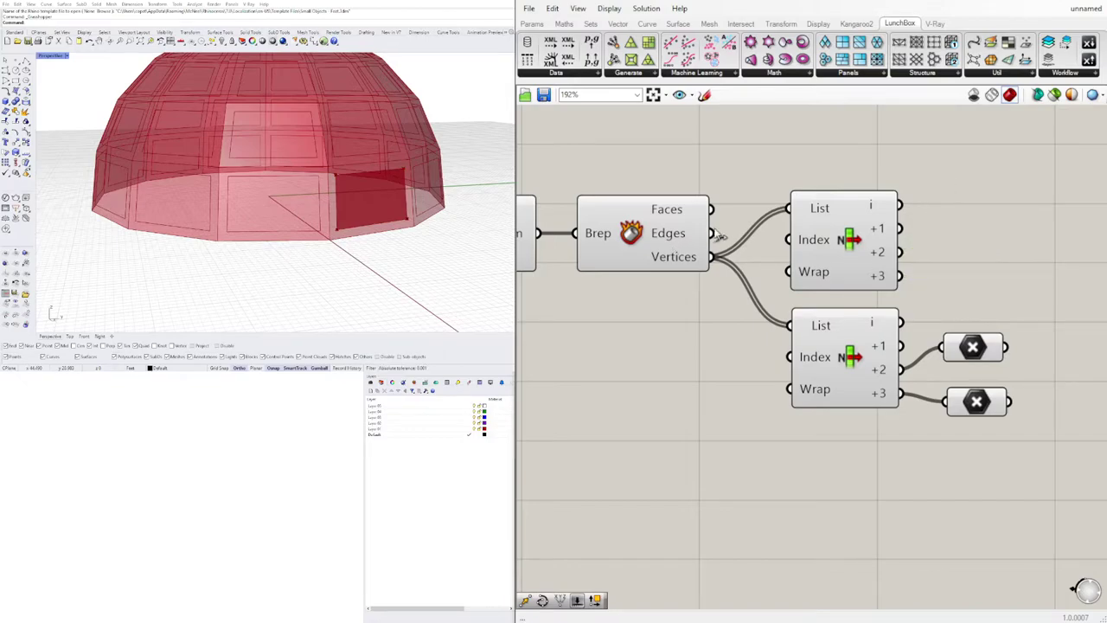
{"action": "left_click_drag", "start_coordinate": [712, 233], "coordinate": [789, 208]}
{"action": "right_click_drag", "start_coordinate": [861, 186], "coordinate": [766, 183]}
{"action": "left_click", "coordinate": [752, 247]}
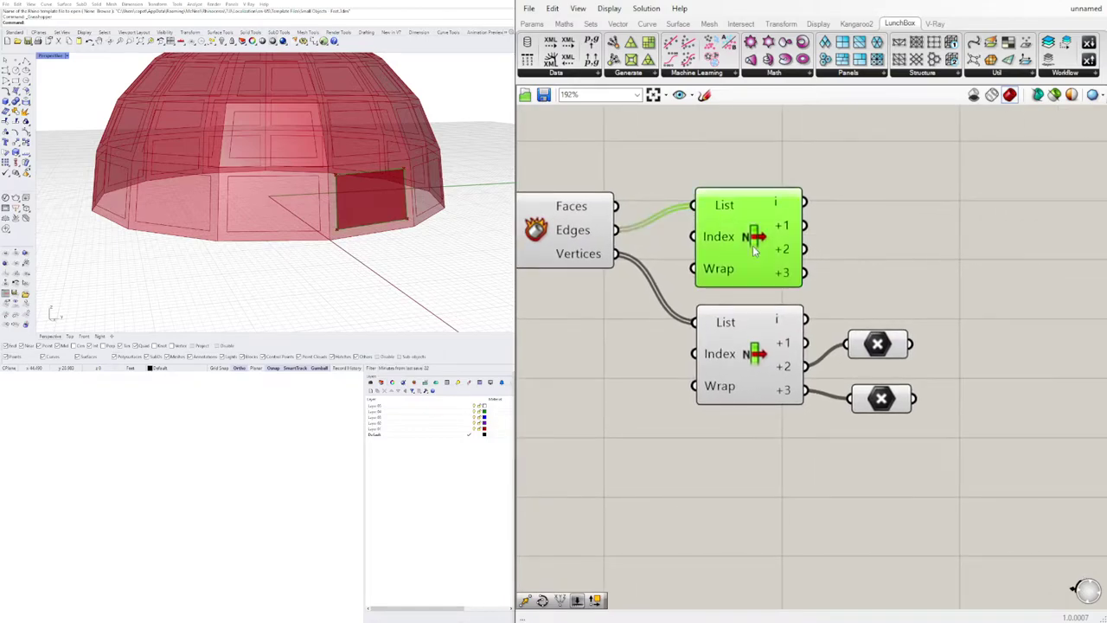
Add two Curve parameters, connect them to the edges' List Item outputs +1 and +3, and highlight both side edges on the panel.
{"action": "double_click", "coordinate": [891, 249]}
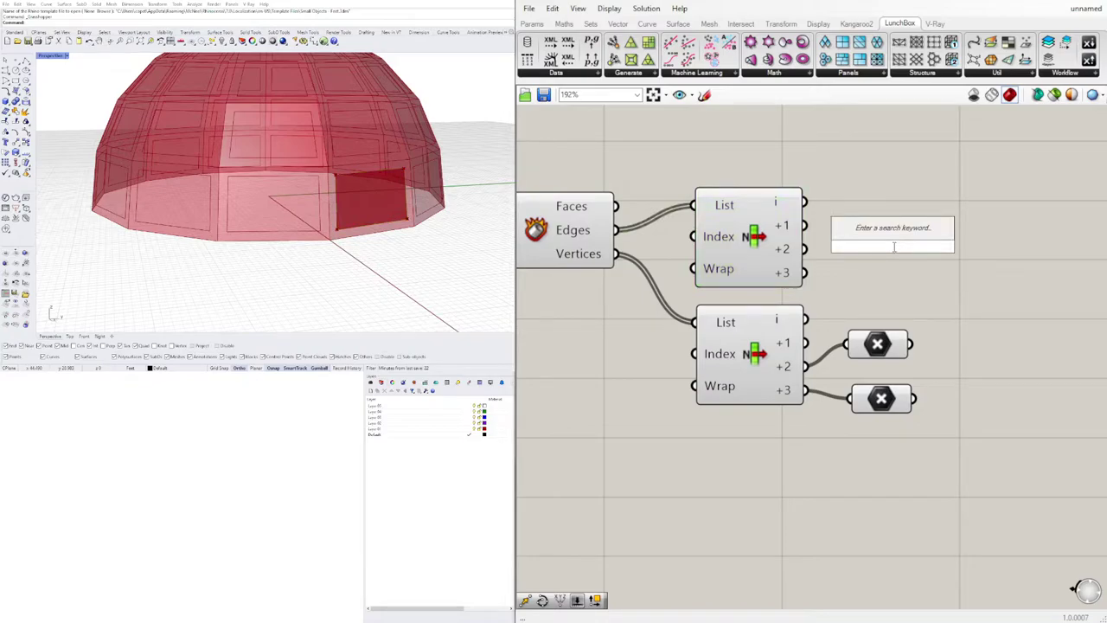
{"action": "type", "text": "cur"}
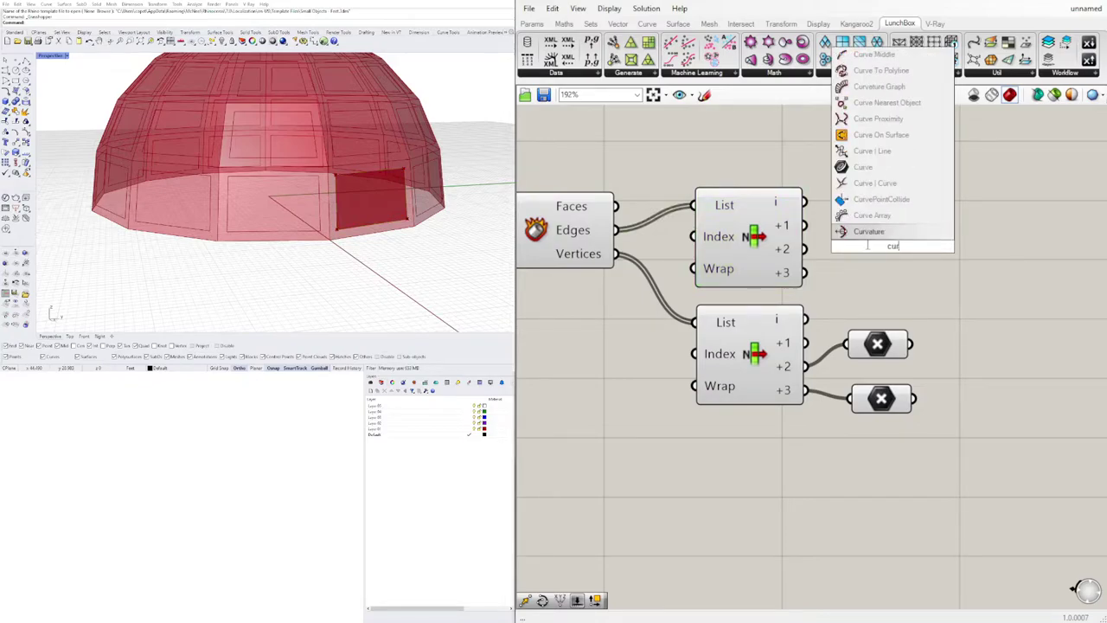
{"action": "left_click", "coordinate": [862, 185]}
{"action": "left_click_drag", "start_coordinate": [805, 249], "coordinate": [875, 223]}
{"action": "left_click", "coordinate": [876, 249]}
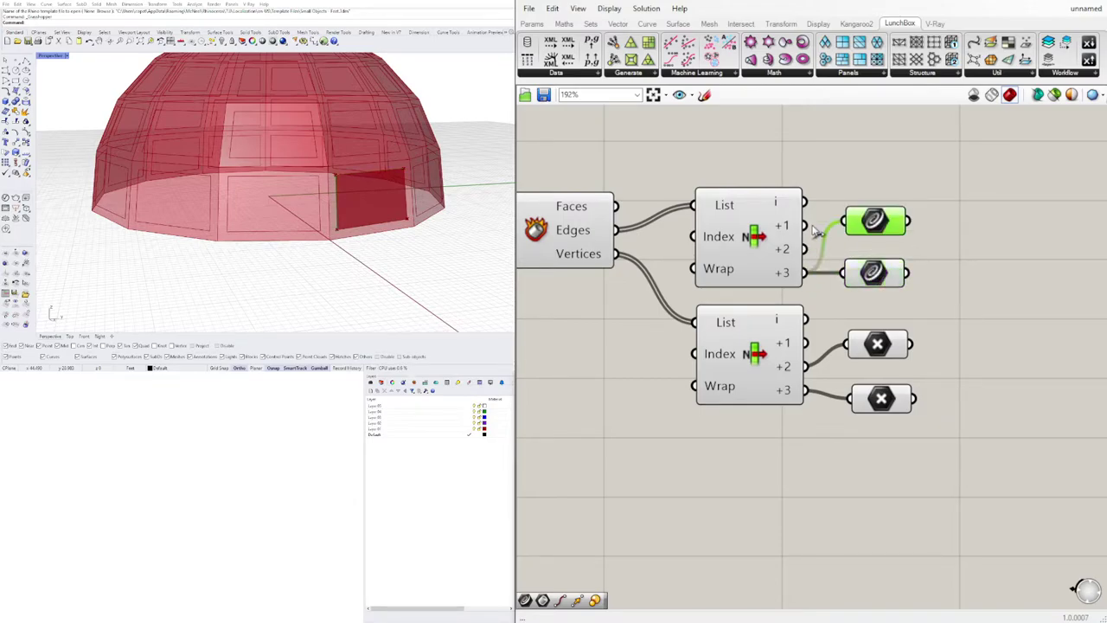
{"action": "left_click_drag", "start_coordinate": [805, 226], "coordinate": [846, 223]}
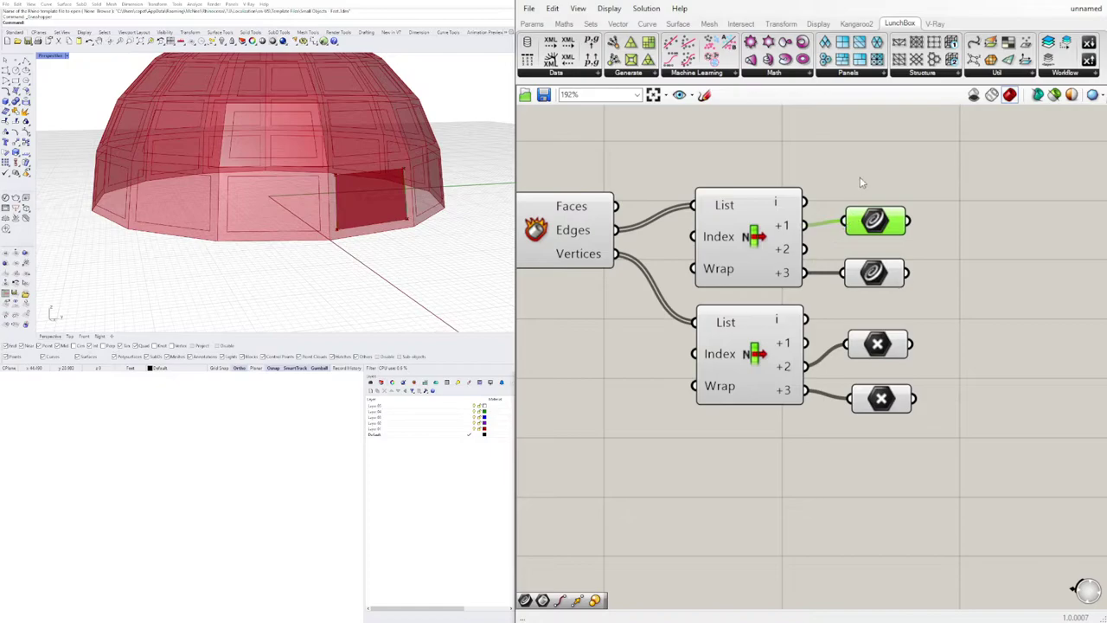
{"action": "left_click", "coordinate": [873, 275], "text": "shift"}
{"action": "left_click", "coordinate": [886, 227]}
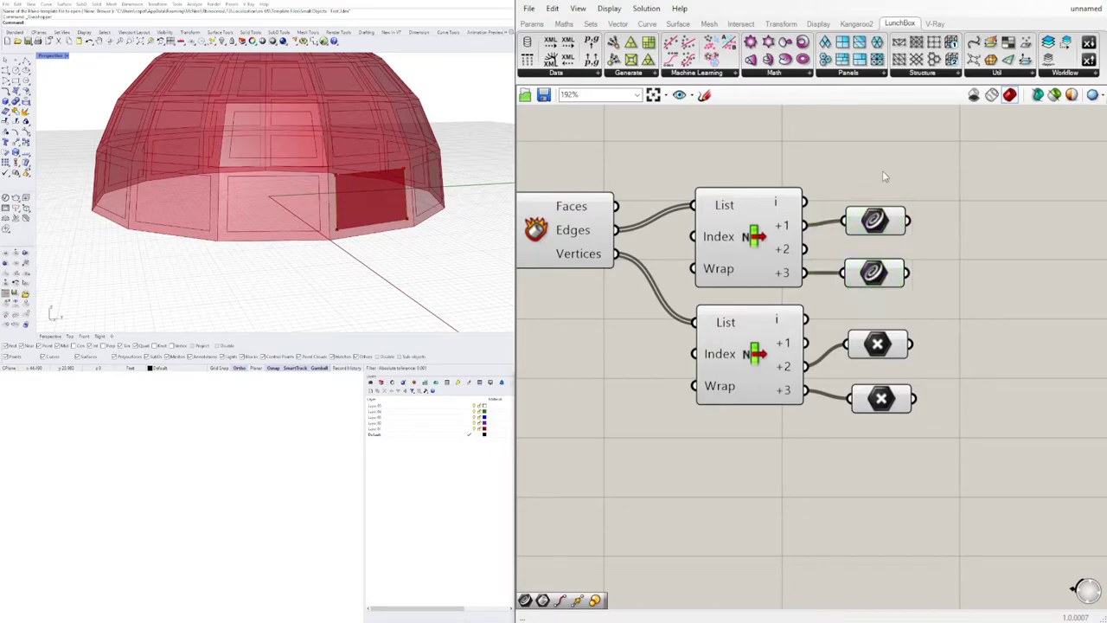
{"action": "left_click", "coordinate": [875, 272], "text": "shift"}
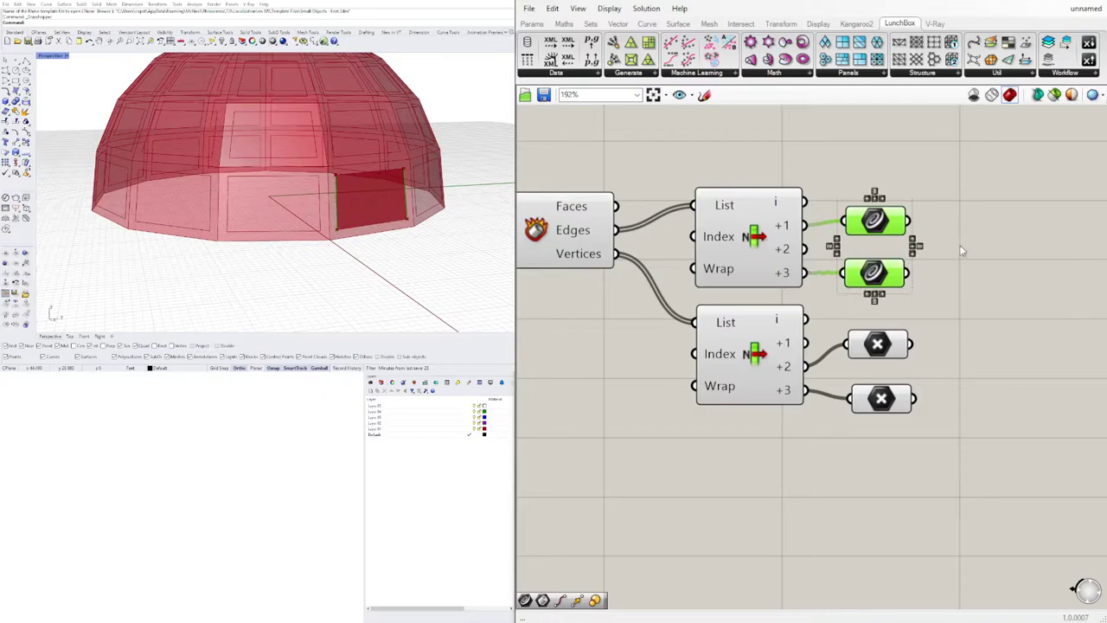
{"action": "left_click", "coordinate": [1017, 243]}
Add a Point On Curve component beside the two Curve parameters and feed it from the +3 edge's Curve parameter.
{"action": "right_click_drag", "start_coordinate": [1017, 242], "coordinate": [937, 232]}
{"action": "double_click", "coordinate": [937, 232]}
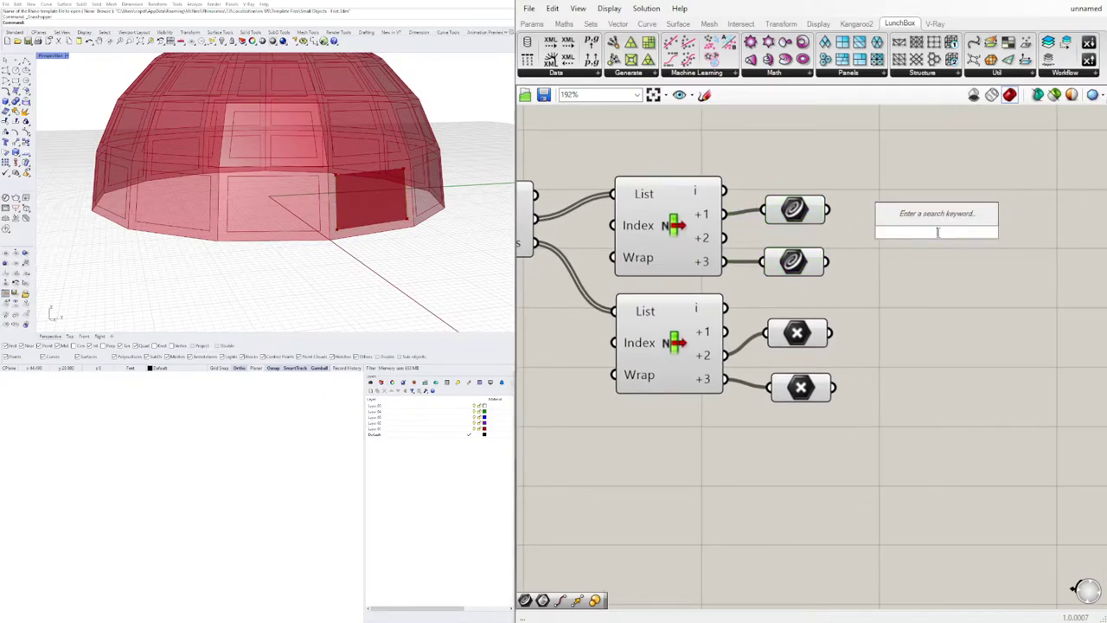
{"action": "type", "text": "poin"}
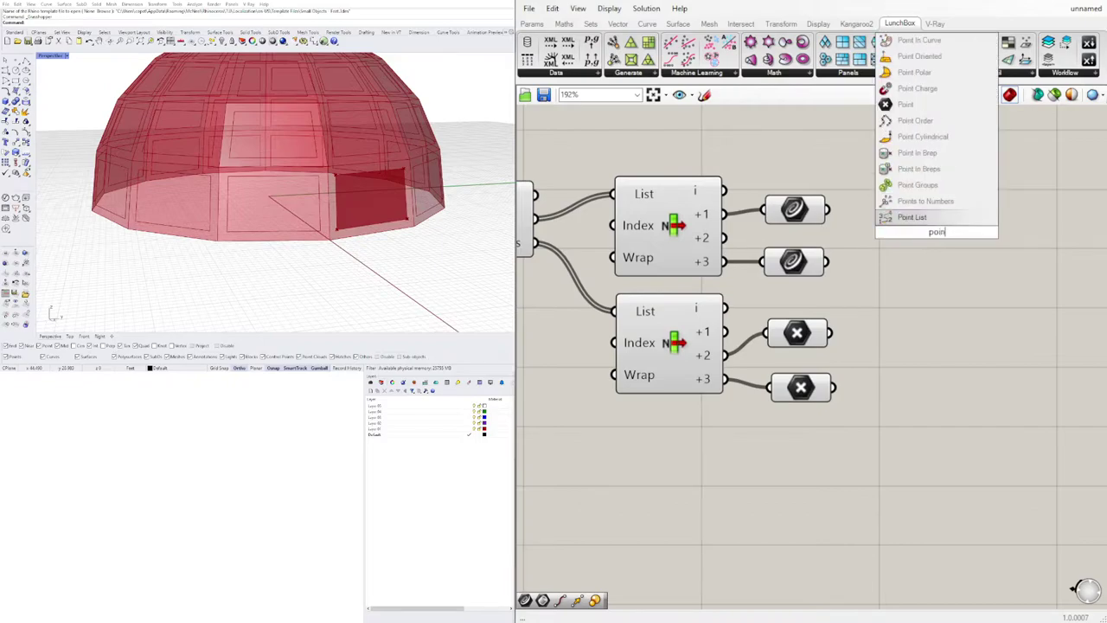
{"action": "type", "text": "toncurve"}
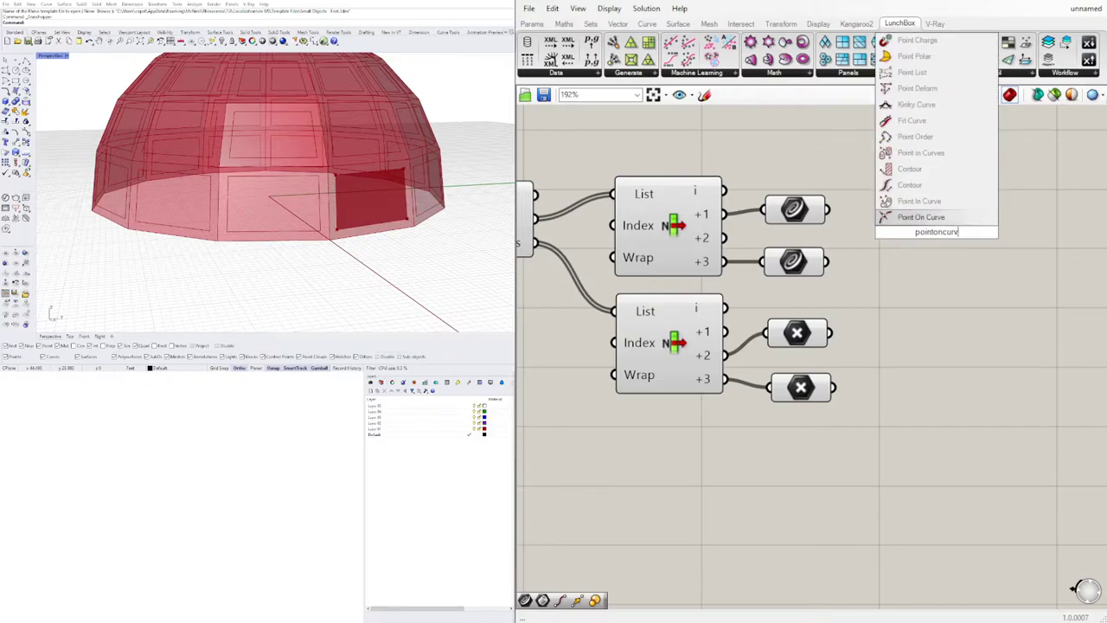
{"action": "left_click", "coordinate": [921, 217]}
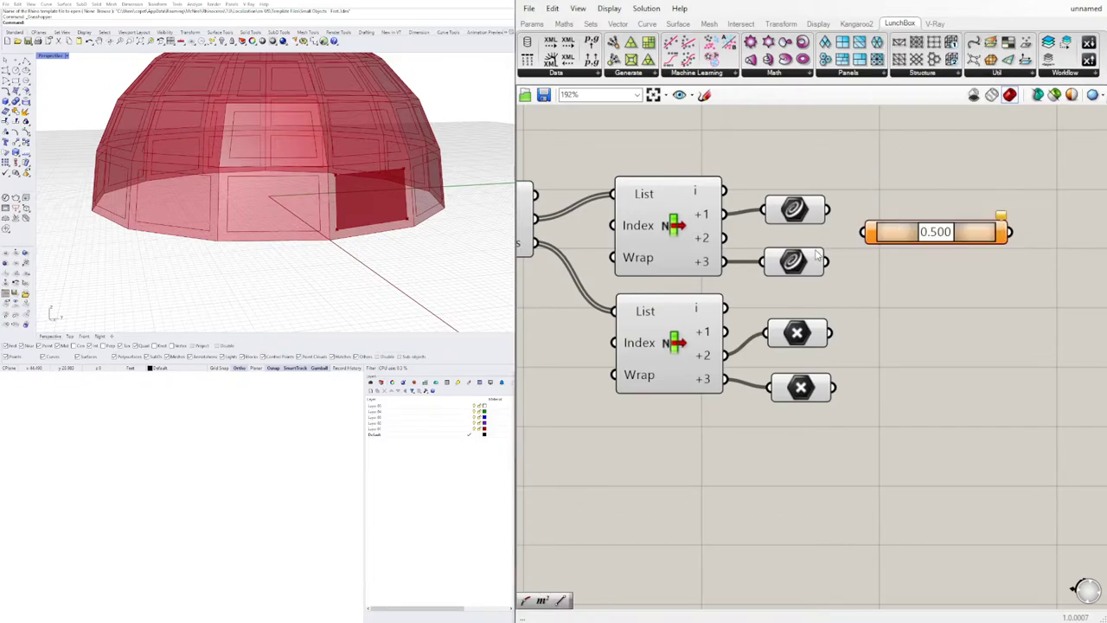
{"action": "left_click", "coordinate": [826, 262]}
{"action": "left_click_drag", "start_coordinate": [829, 261], "coordinate": [865, 232]}
Try the Point On Curve on each side edge in turn, sliding its parameter between 0.000 and 1.000.
{"action": "mouse_move", "coordinate": [938, 237]}
{"action": "left_mouse_down"}
{"action": "mouse_move", "coordinate": [905, 237]}
{"action": "mouse_move", "coordinate": [923, 237]}
{"action": "left_mouse_up"}
{"action": "left_click_drag", "start_coordinate": [828, 209], "coordinate": [887, 242]}
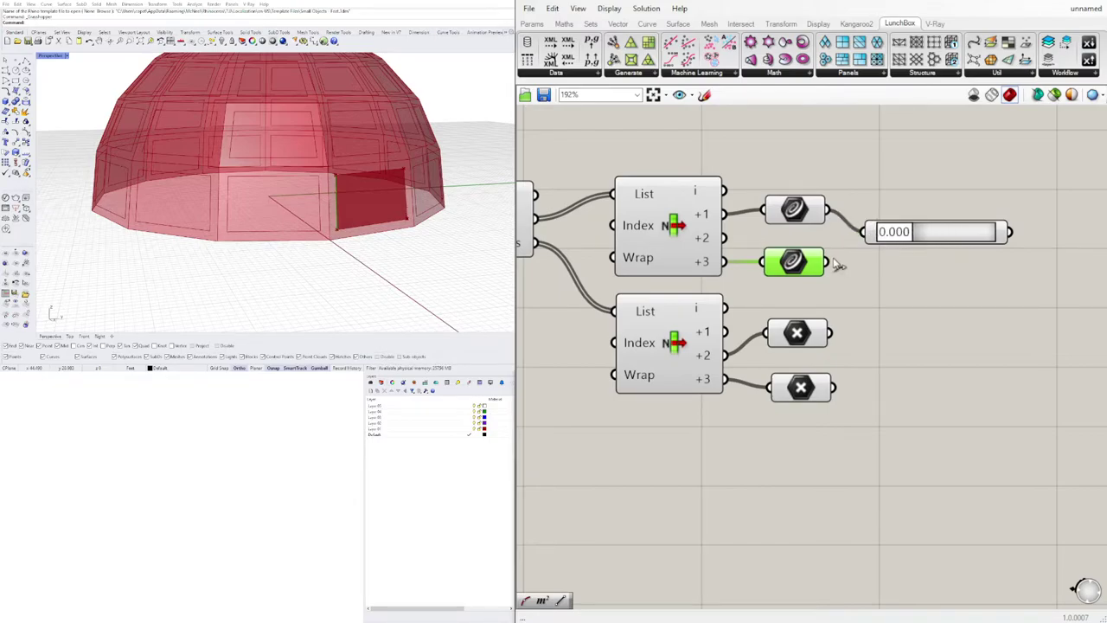
{"action": "left_click_drag", "start_coordinate": [830, 262], "coordinate": [884, 236]}
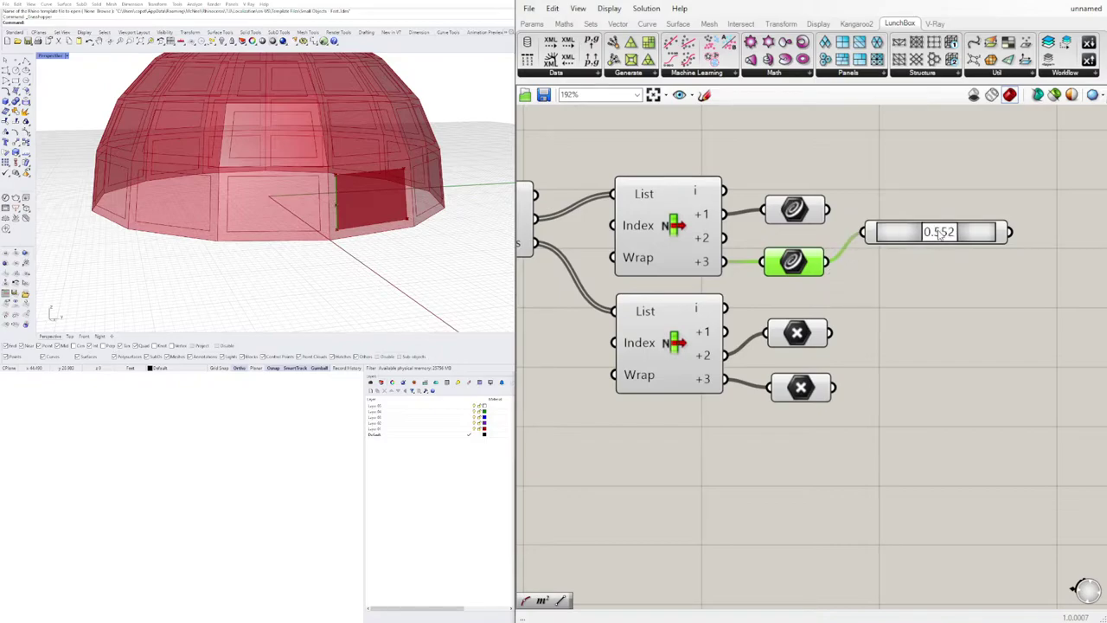
{"action": "left_click_drag", "start_coordinate": [895, 232], "coordinate": [990, 241]}
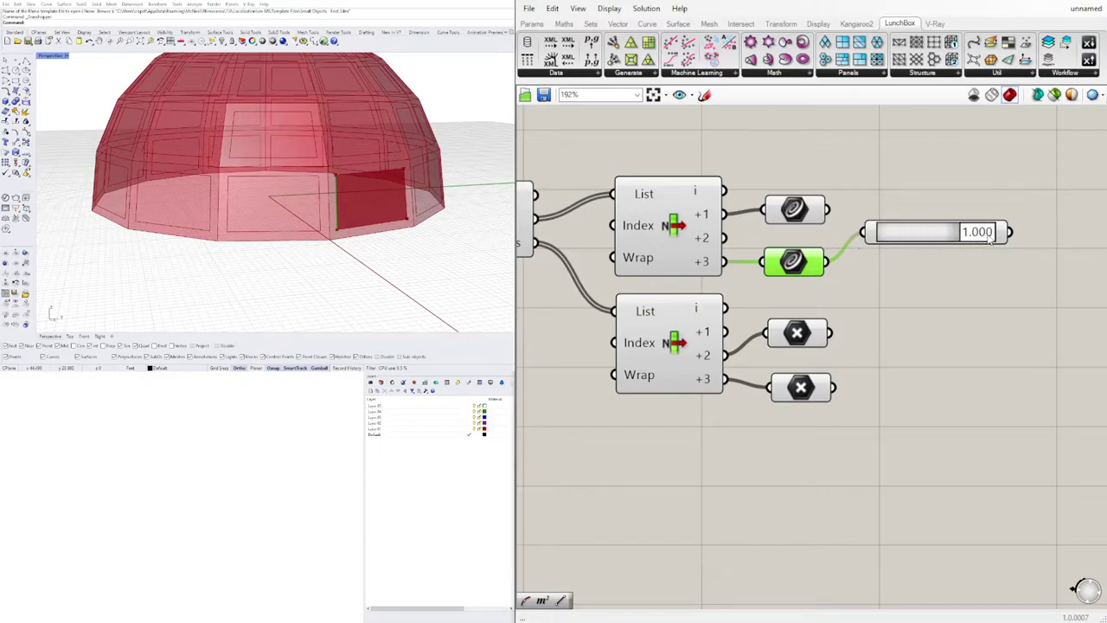
Add the +1 edge's Curve parameter as a second source of Point On Curve, and move that component farther along the canvas.
{"action": "left_click_drag", "start_coordinate": [838, 218], "coordinate": [866, 227], "text": "shift"}
{"action": "mouse_move", "coordinate": [968, 233]}
{"action": "left_mouse_down"}
{"action": "mouse_move", "coordinate": [887, 235]}
{"action": "mouse_move", "coordinate": [987, 235]}
{"action": "left_mouse_up"}
{"action": "left_click_drag", "start_coordinate": [920, 241], "coordinate": [1006, 270]}
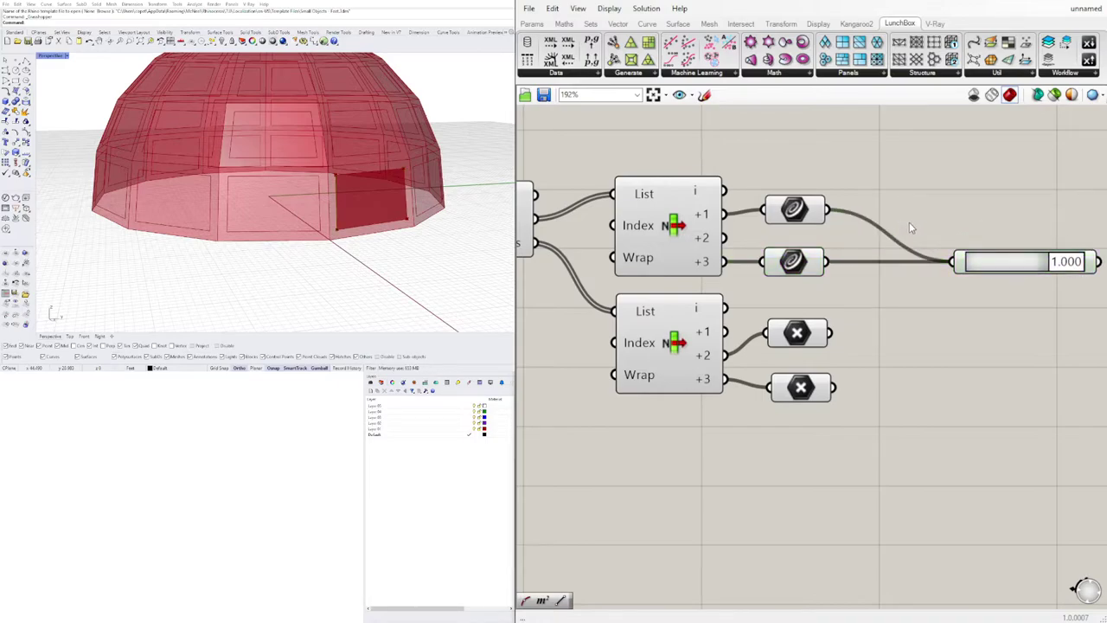
Add a Flip Curve component and connect the +1 edge's Curve parameter to its Curve input.
{"action": "double_click", "coordinate": [919, 216]}
{"action": "type", "text": "flip"}
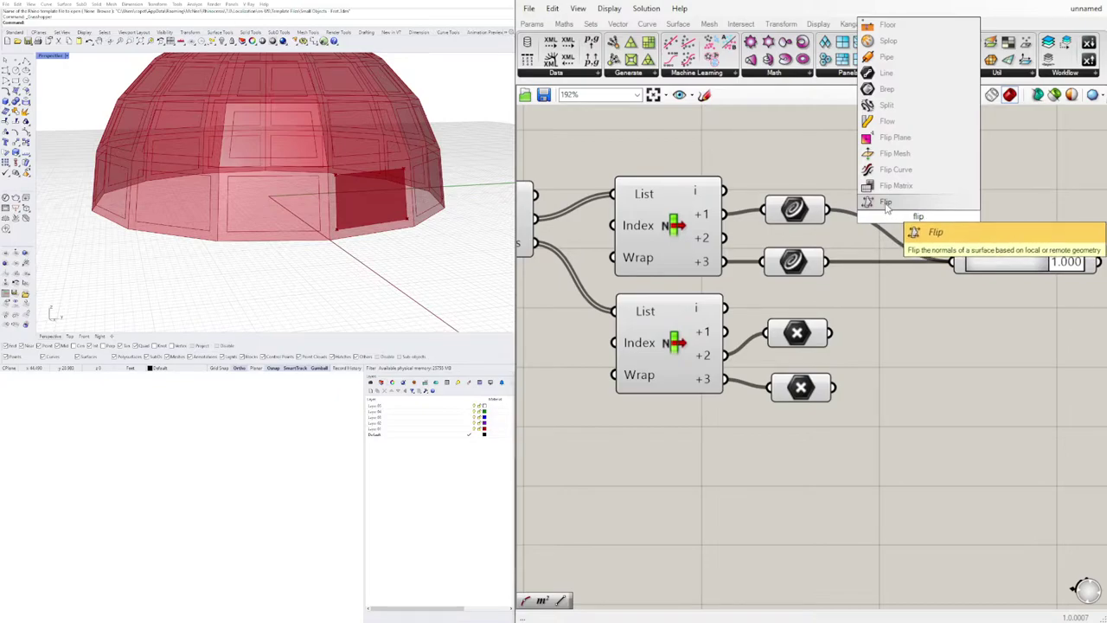
{"action": "left_click", "coordinate": [891, 170]}
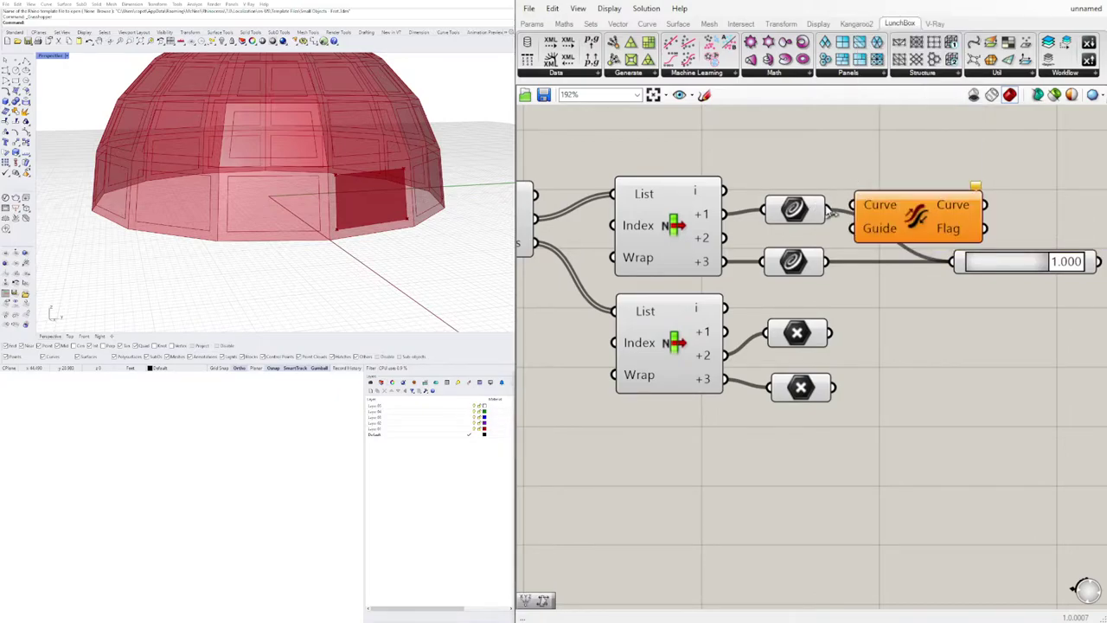
{"action": "left_click_drag", "start_coordinate": [828, 210], "coordinate": [861, 206]}
Replace the direct +1 edge source of Point On Curve with the Flip Curve output, and set the parameter to 0.620.
{"action": "right_click_drag", "start_coordinate": [935, 229], "coordinate": [794, 209]}
{"action": "left_click_drag", "start_coordinate": [869, 243], "coordinate": [975, 241]}
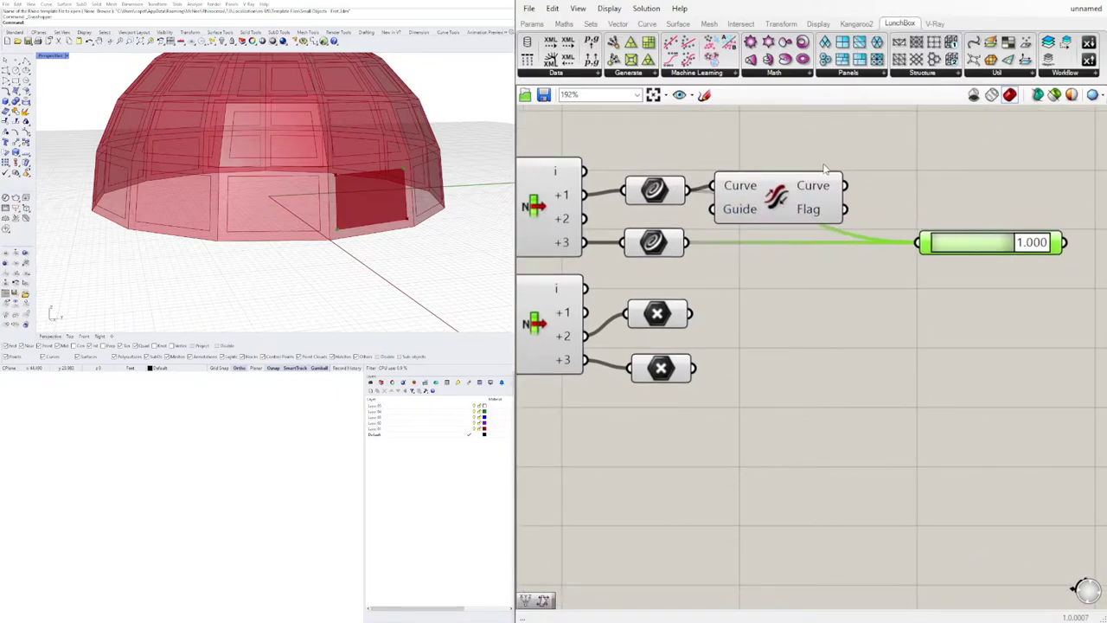
{"action": "left_click_drag", "start_coordinate": [846, 185], "coordinate": [875, 179]}
{"action": "left_click_drag", "start_coordinate": [919, 242], "coordinate": [689, 191], "text": "ctrl"}
{"action": "left_click_drag", "start_coordinate": [846, 185], "coordinate": [922, 240]}
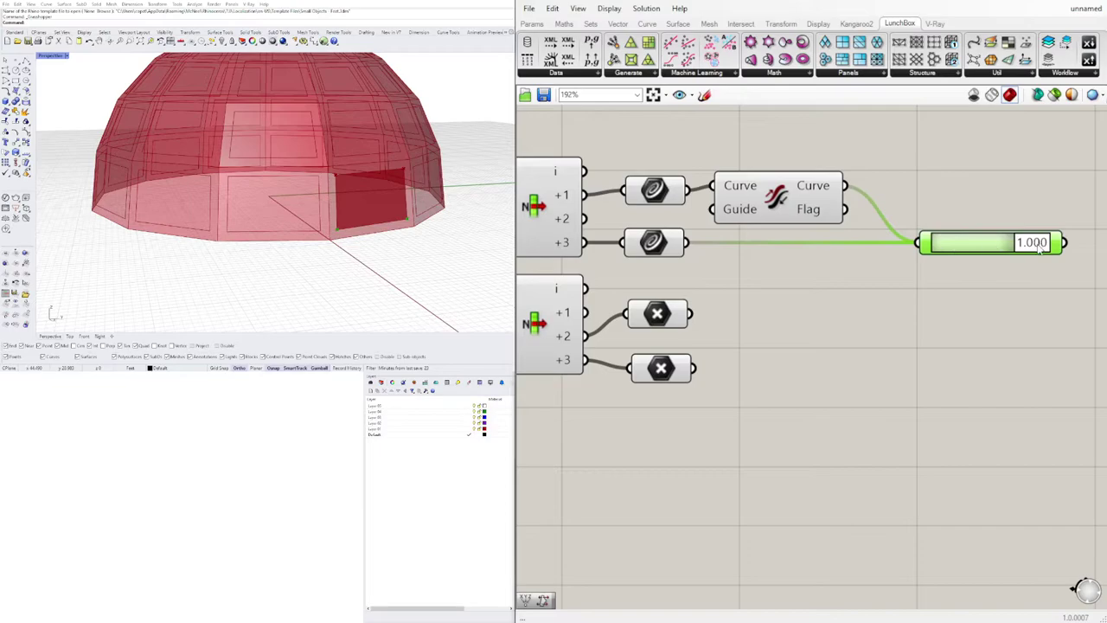
{"action": "left_click_drag", "start_coordinate": [1041, 248], "coordinate": [1008, 253]}
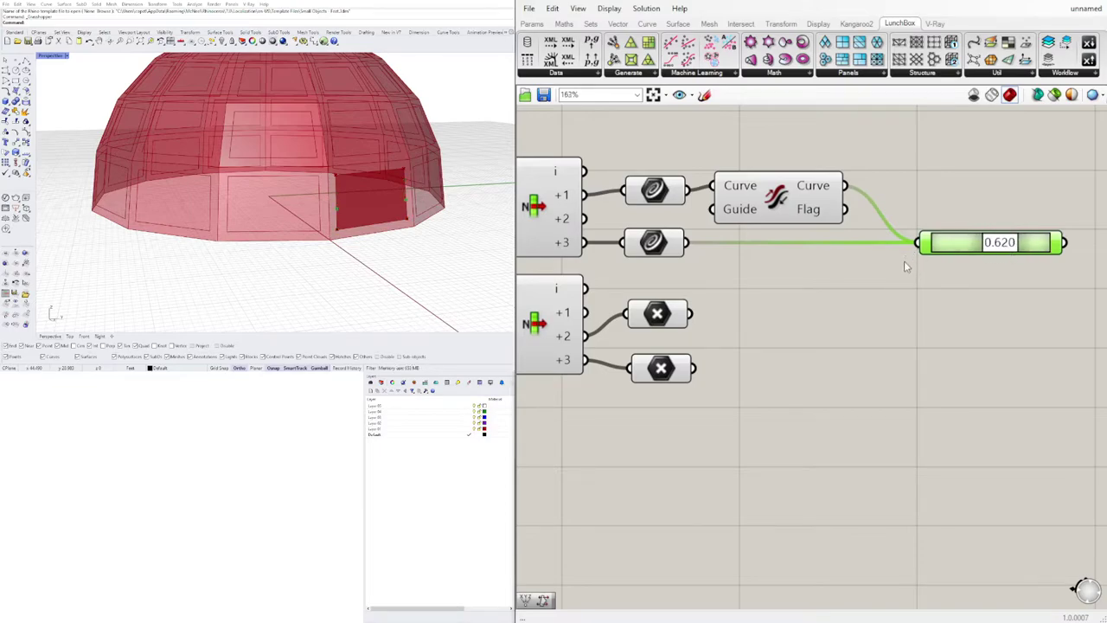
Highlight the two corner Point parameters and add a PolyLine component below Point On Curve.
{"action": "scroll", "coordinate": [906, 266], "scroll_direction": "down", "scroll_amount": 2}
{"action": "left_click", "coordinate": [660, 258], "text": "shift"}
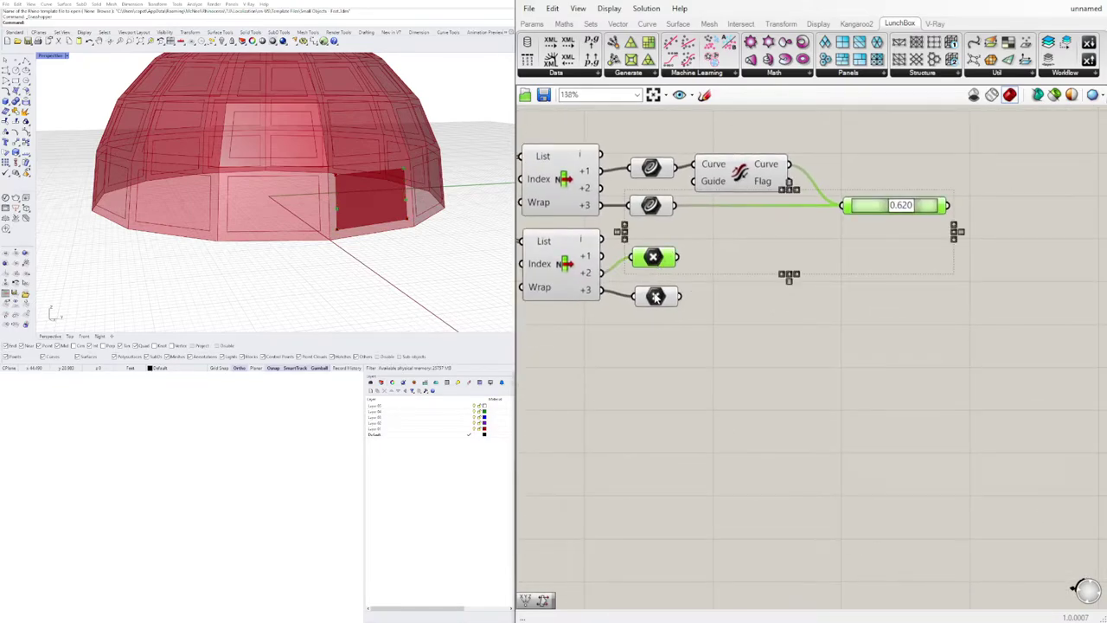
{"action": "left_click", "coordinate": [656, 297], "text": "shift"}
{"action": "right_click_drag", "start_coordinate": [827, 327], "coordinate": [749, 328]}
{"action": "double_click", "coordinate": [837, 302]}
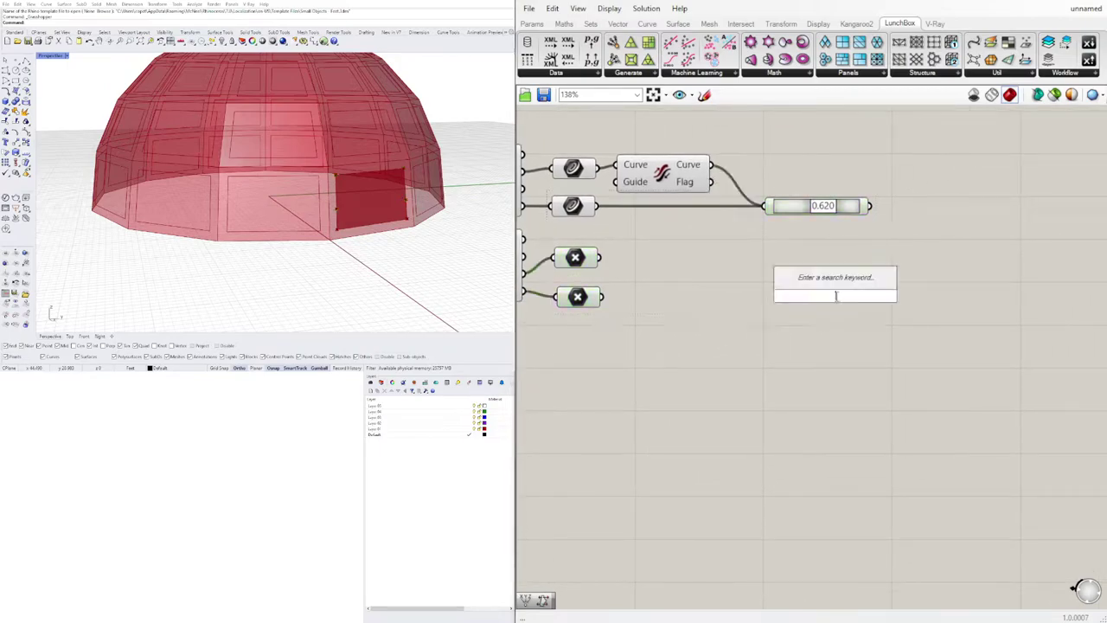
{"action": "type", "text": "pol"}
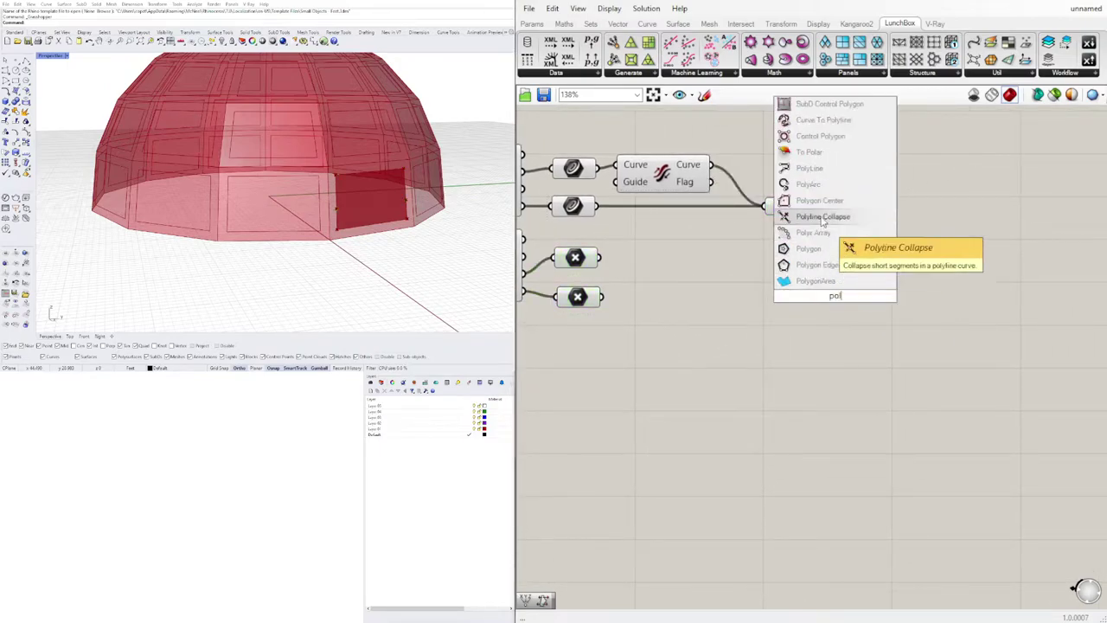
{"action": "left_click", "coordinate": [809, 169]}
Connect both corner Point parameters to the PolyLine's Vertices input through a relay.
{"action": "left_click", "coordinate": [578, 257]}
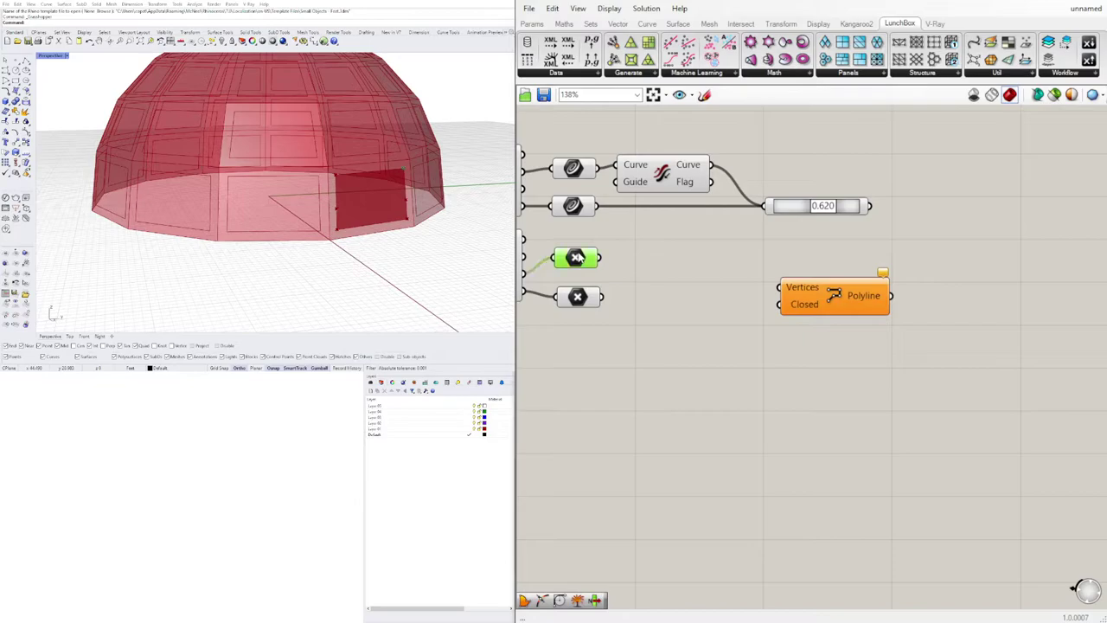
{"action": "left_click", "coordinate": [579, 297], "text": "shift"}
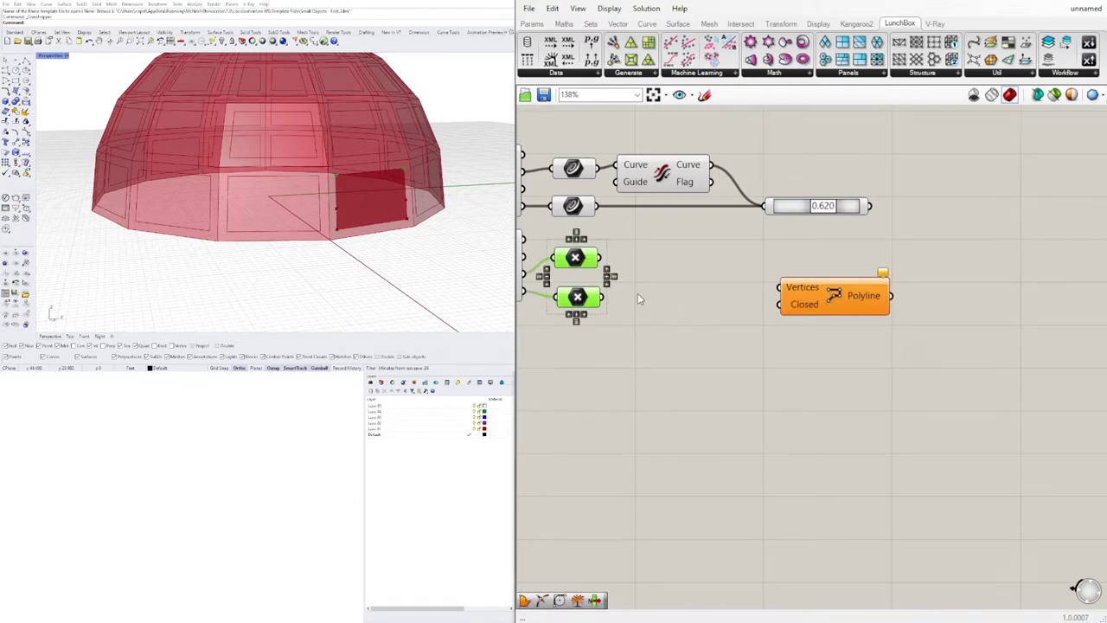
{"action": "left_click_drag", "start_coordinate": [603, 258], "coordinate": [783, 287]}
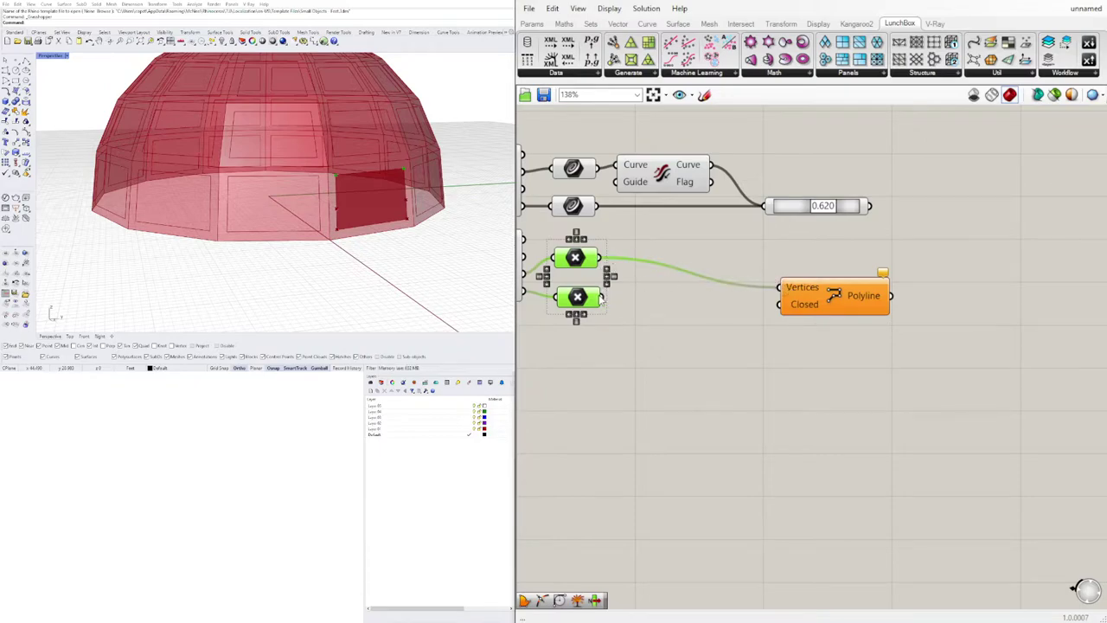
{"action": "left_click_drag", "start_coordinate": [603, 297], "coordinate": [673, 308], "text": "shift"}
{"action": "double_click", "coordinate": [731, 286]}
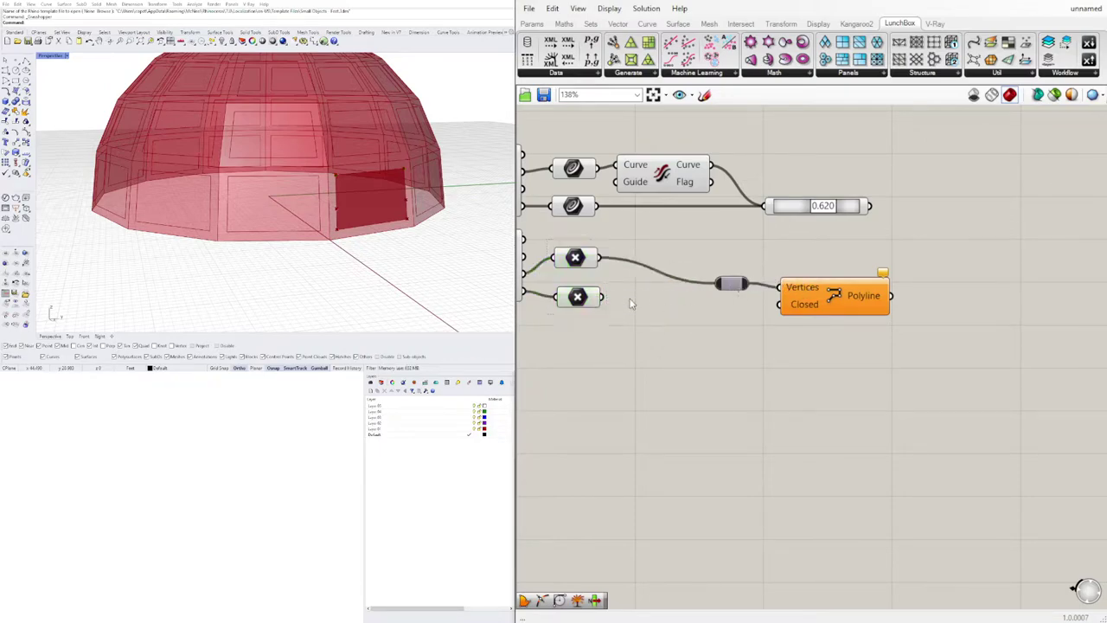
{"action": "left_click_drag", "start_coordinate": [603, 296], "coordinate": [727, 285], "text": "shift"}
Move the relay and PolyLine past Point On Curve, and connect the Point On Curve output to the relay as well.
{"action": "left_click_drag", "start_coordinate": [902, 365], "coordinate": [742, 275]}
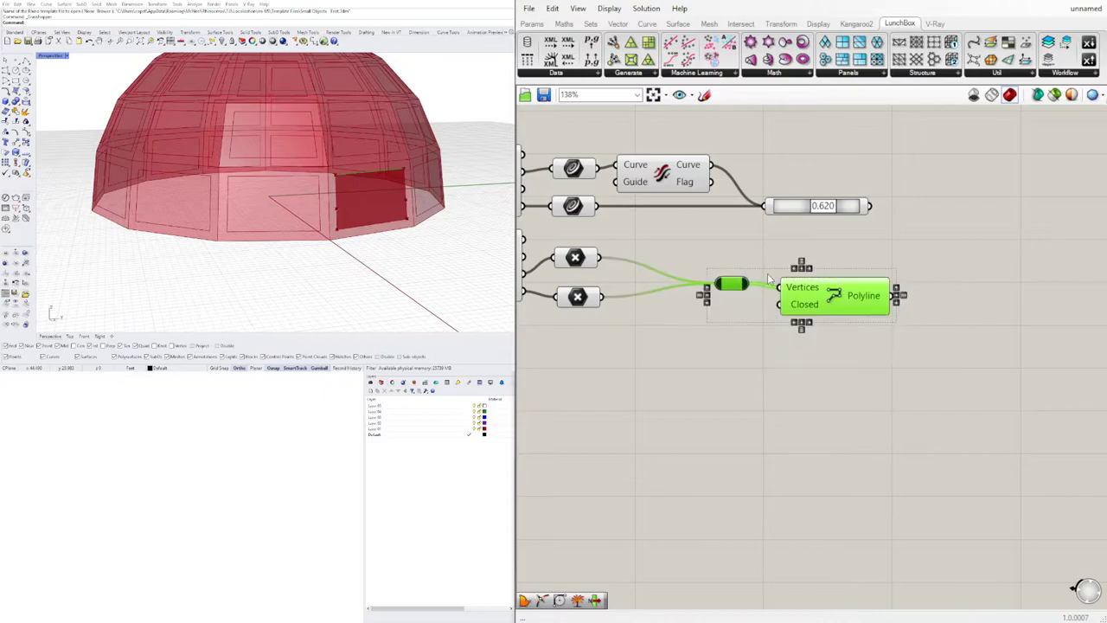
{"action": "left_click_drag", "start_coordinate": [869, 312], "coordinate": [1072, 310]}
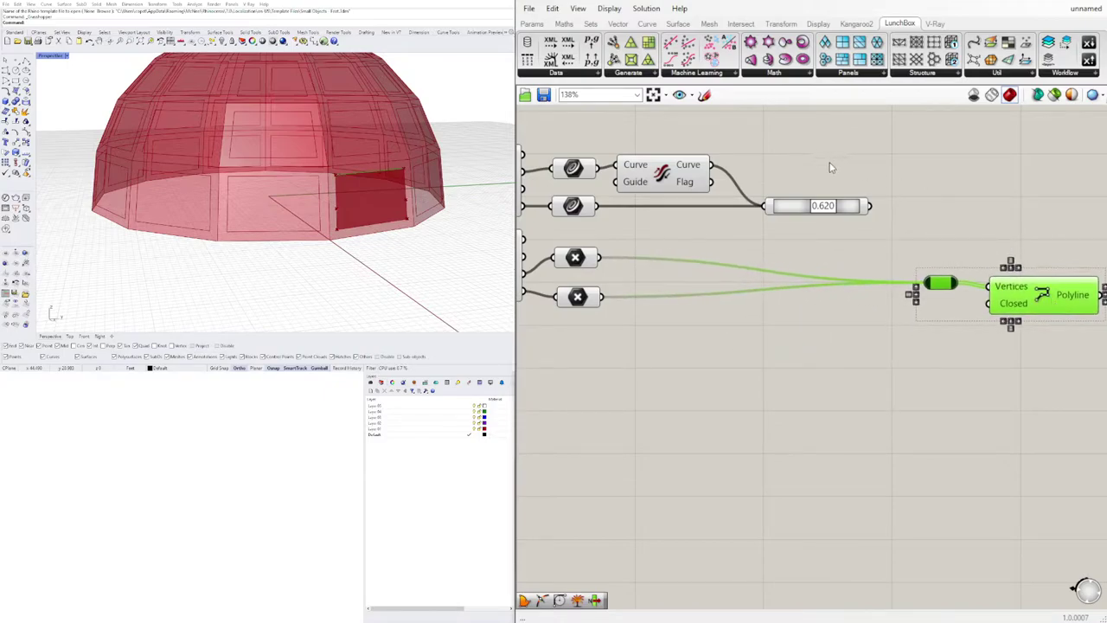
{"action": "left_click_drag", "start_coordinate": [891, 225], "coordinate": [938, 282]}
Set the PolyLine's Closed input to True.
{"action": "right_click_drag", "start_coordinate": [945, 249], "coordinate": [858, 232]}
{"action": "right_click", "coordinate": [894, 302]}
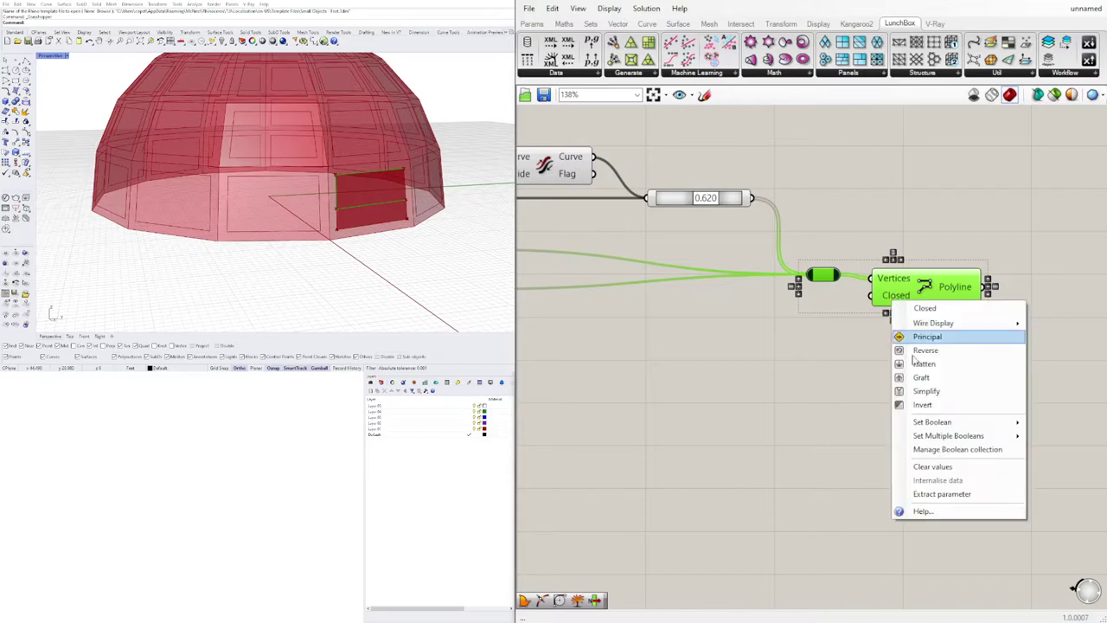
{"action": "mouse_move", "coordinate": [946, 422]}
{"action": "left_click", "coordinate": [1059, 438]}
{"action": "left_click", "coordinate": [901, 336]}
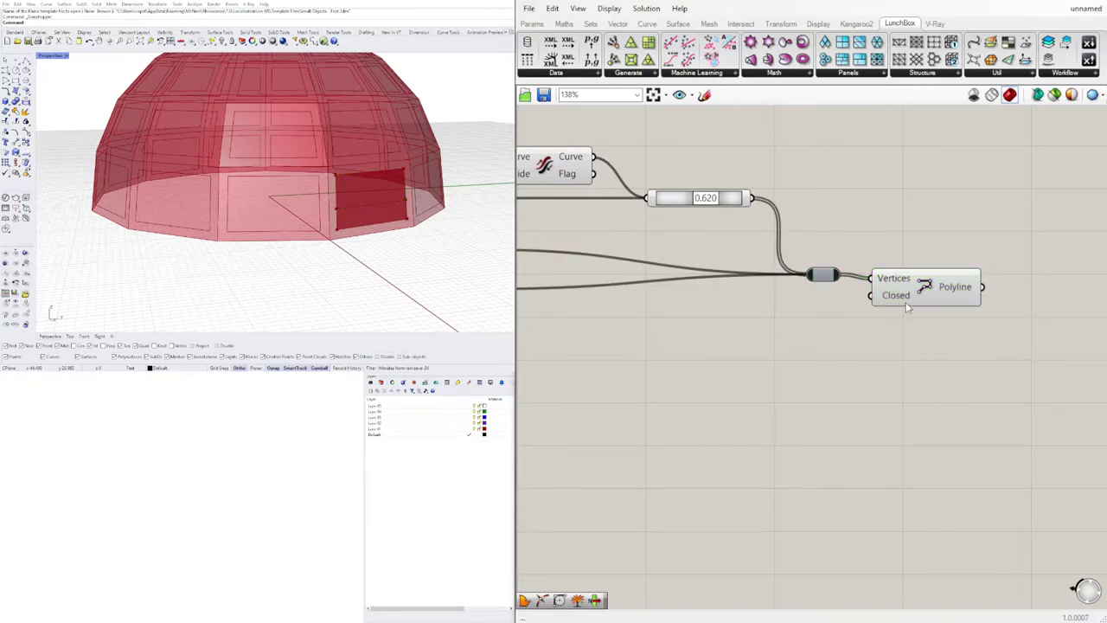
{"action": "left_click_drag", "start_coordinate": [909, 283], "coordinate": [901, 279]}
Add a Boundary Surfaces component and connect the Polyline output to its Edges input.
{"action": "right_click_drag", "start_coordinate": [992, 336], "coordinate": [853, 329]}
{"action": "double_click", "coordinate": [917, 296]}
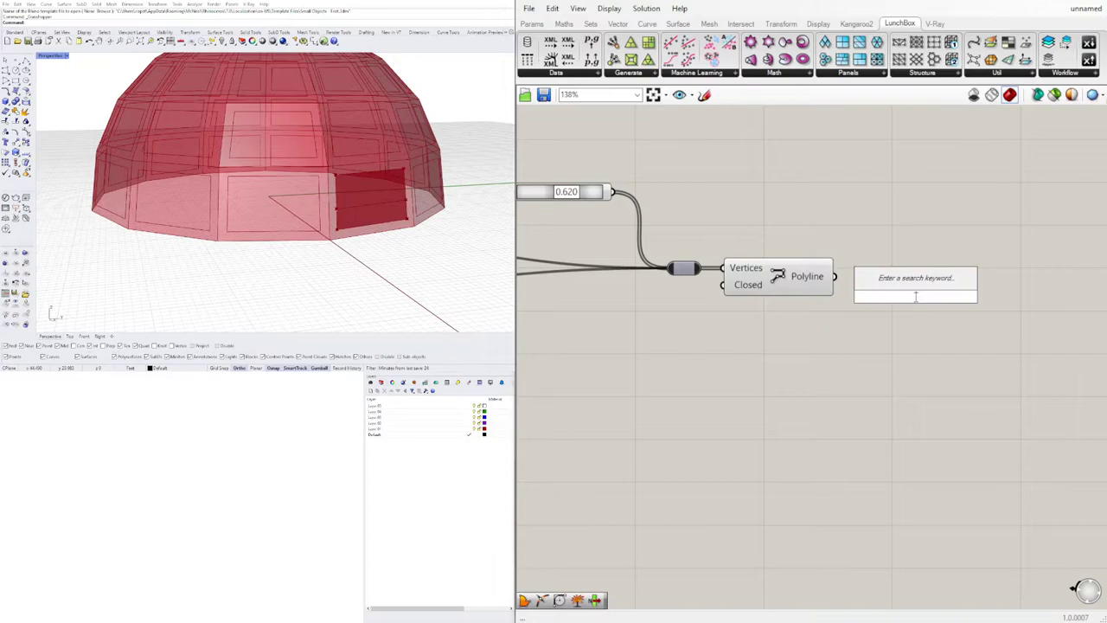
{"action": "type", "text": "bound"}
{"action": "left_click", "coordinate": [909, 283]}
{"action": "mouse_move", "coordinate": [835, 277]}
{"action": "left_mouse_down"}
{"action": "mouse_move", "coordinate": [868, 292]}
{"action": "mouse_move", "coordinate": [855, 274]}
{"action": "left_mouse_up"}
{"action": "left_click", "coordinate": [804, 326]}
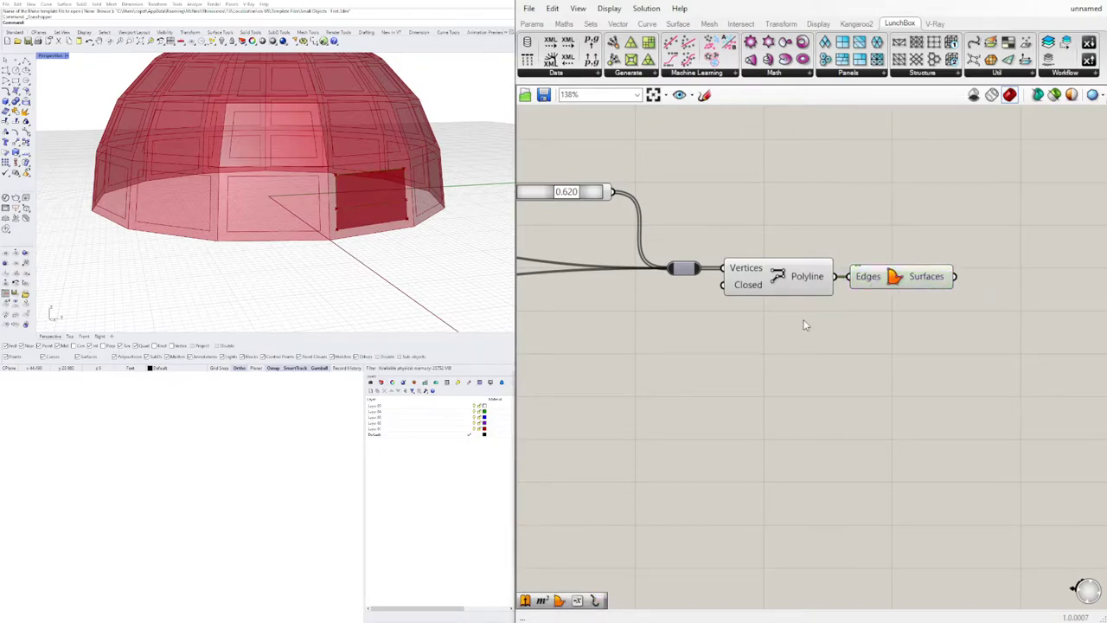
Turn off the preview of the sample panel's whole component chain, from its first List Item through the PolyLine.
{"action": "left_click_drag", "start_coordinate": [799, 331], "coordinate": [732, 223]}
{"action": "middle_click", "coordinate": [733, 221]}
{"action": "left_click", "coordinate": [771, 246]}
{"action": "left_click", "coordinate": [760, 260]}
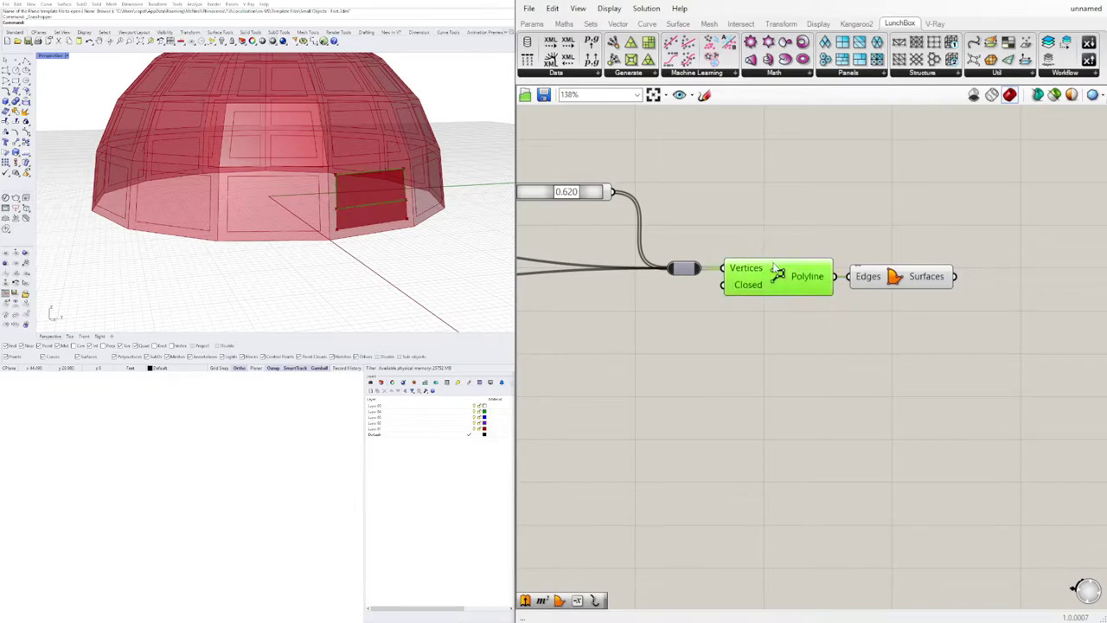
{"action": "middle_click", "coordinate": [774, 265]}
{"action": "left_click", "coordinate": [809, 225]}
{"action": "scroll", "coordinate": [983, 219], "scroll_direction": "down", "scroll_amount": 5}
{"action": "left_click_drag", "start_coordinate": [887, 292], "coordinate": [600, 176]}
{"action": "middle_click", "coordinate": [631, 170]}
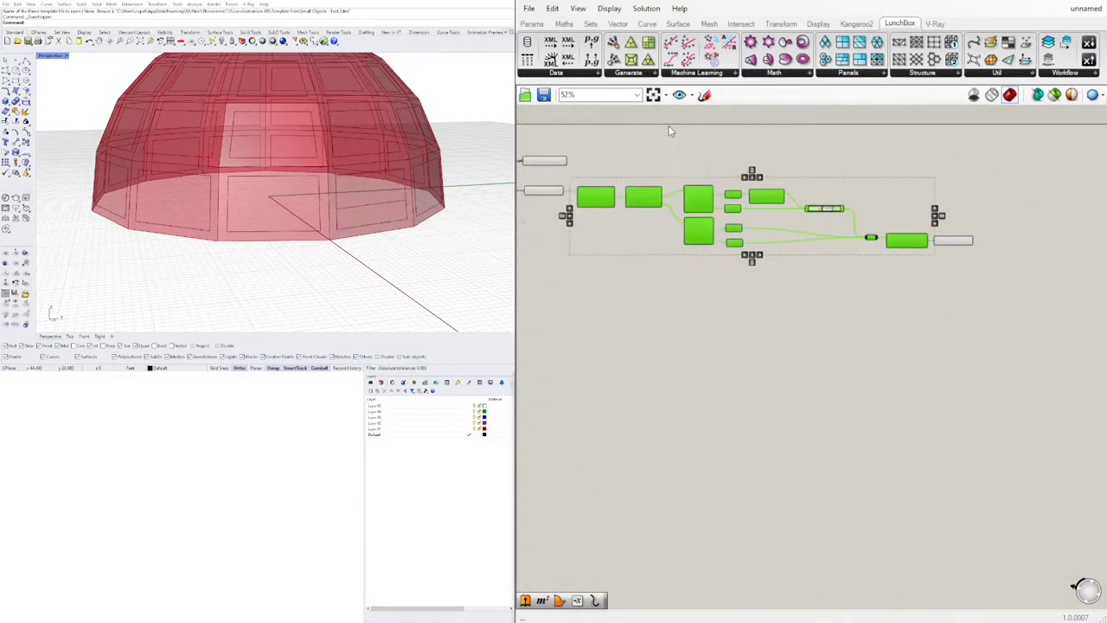
Turn off the preview of the inner panels' Boundary Surfaces that feeds the sample panel's List Item.
{"action": "scroll", "coordinate": [681, 211], "scroll_direction": "up", "scroll_amount": 4}
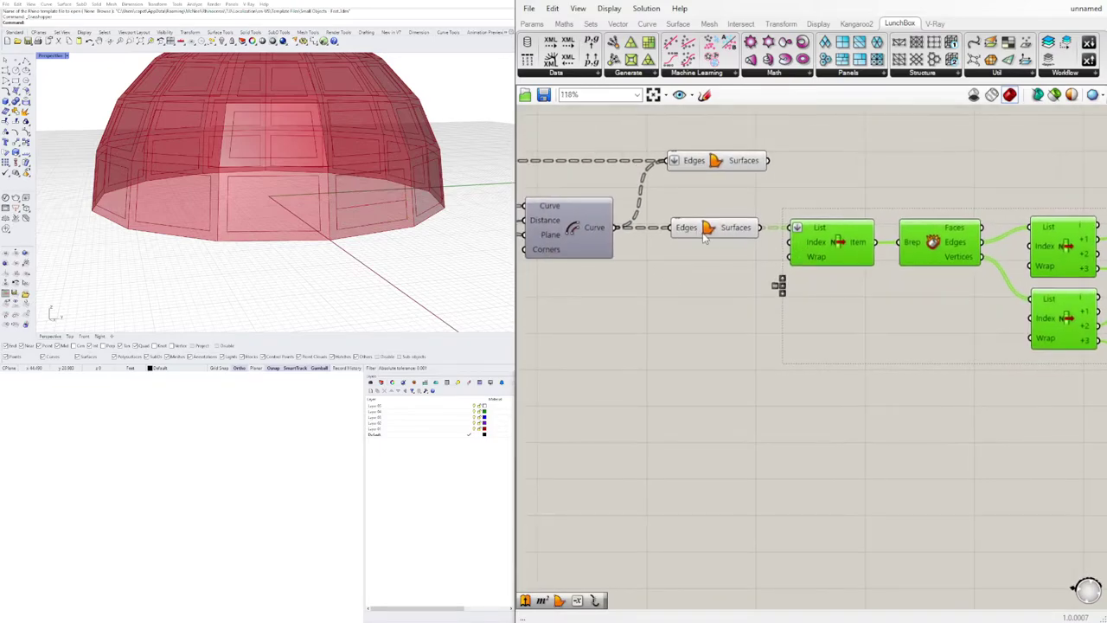
{"action": "right_click", "coordinate": [705, 239]}
{"action": "left_click", "coordinate": [724, 252]}
Set the Point On Curve parameter to 0.496 to resize the partial panel surface.
{"action": "scroll", "coordinate": [778, 295], "scroll_direction": "down", "scroll_amount": 4}
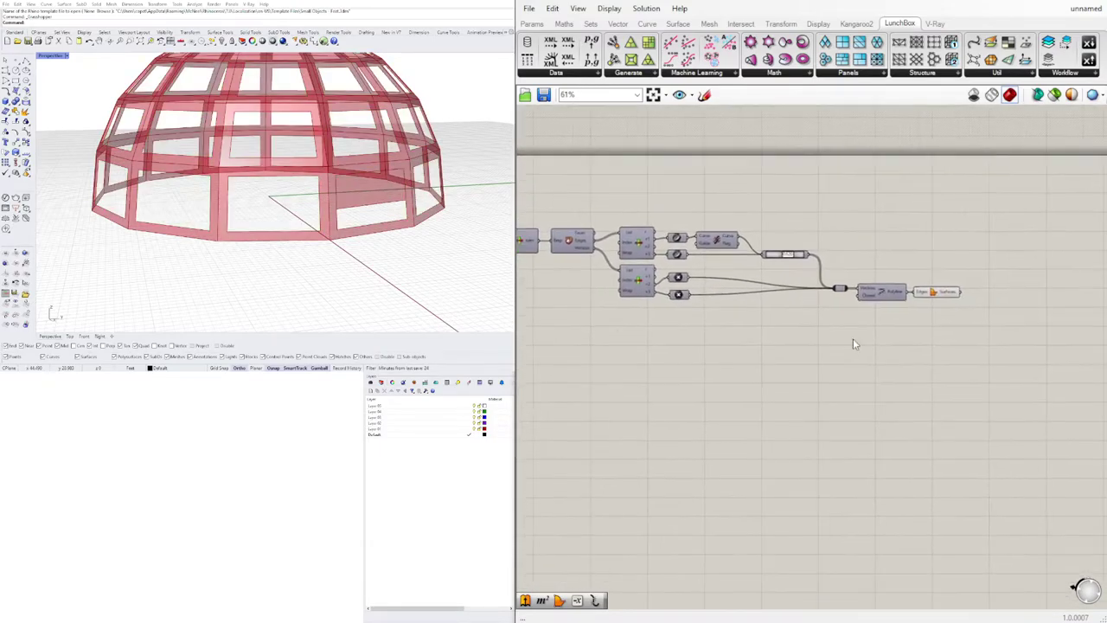
{"action": "scroll", "coordinate": [783, 252], "scroll_direction": "up", "scroll_amount": 7}
{"action": "left_click_drag", "start_coordinate": [803, 264], "coordinate": [791, 287]}
{"action": "scroll", "coordinate": [791, 286], "scroll_direction": "down", "scroll_amount": 6}
{"action": "scroll", "coordinate": [729, 242], "scroll_direction": "up", "scroll_amount": 4}
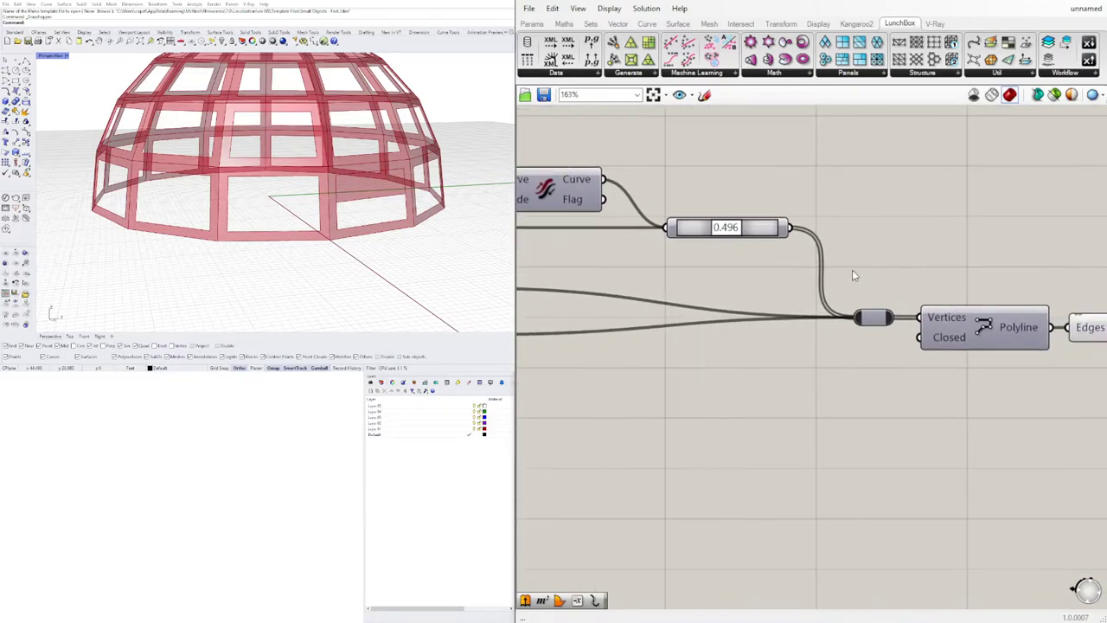
{"action": "scroll", "coordinate": [852, 275], "scroll_direction": "down", "scroll_amount": 3}
{"action": "scroll", "coordinate": [813, 251], "scroll_direction": "up", "scroll_amount": 2}
{"action": "left_click", "coordinate": [814, 243]}
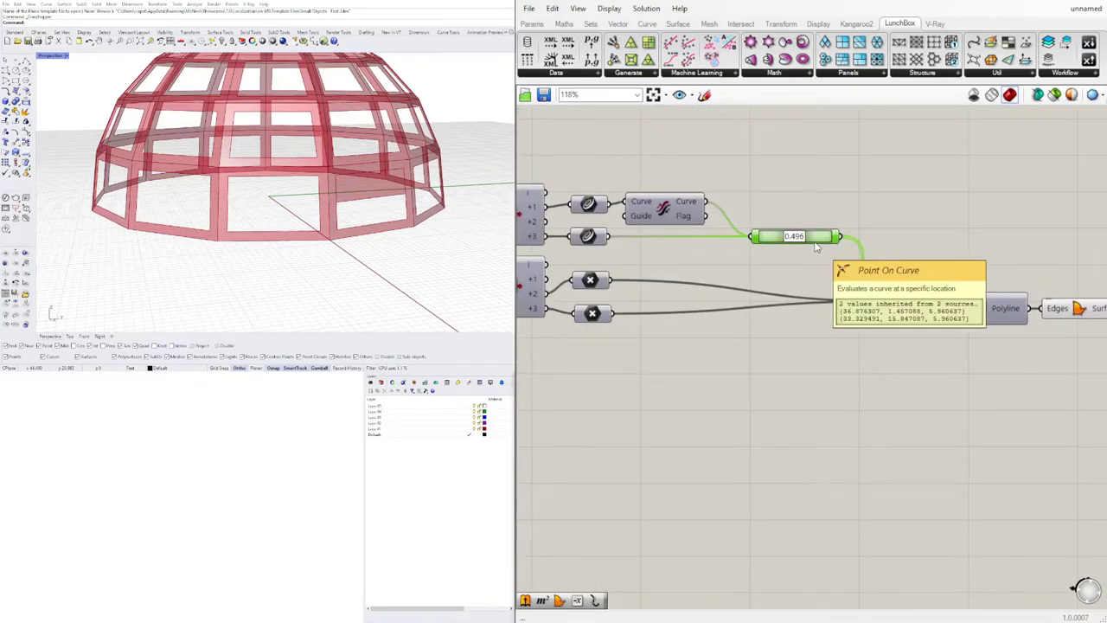
{"action": "right_click_drag", "start_coordinate": [810, 246], "coordinate": [519, 260]}
{"action": "scroll", "coordinate": [868, 252], "scroll_direction": "down", "scroll_amount": 1}
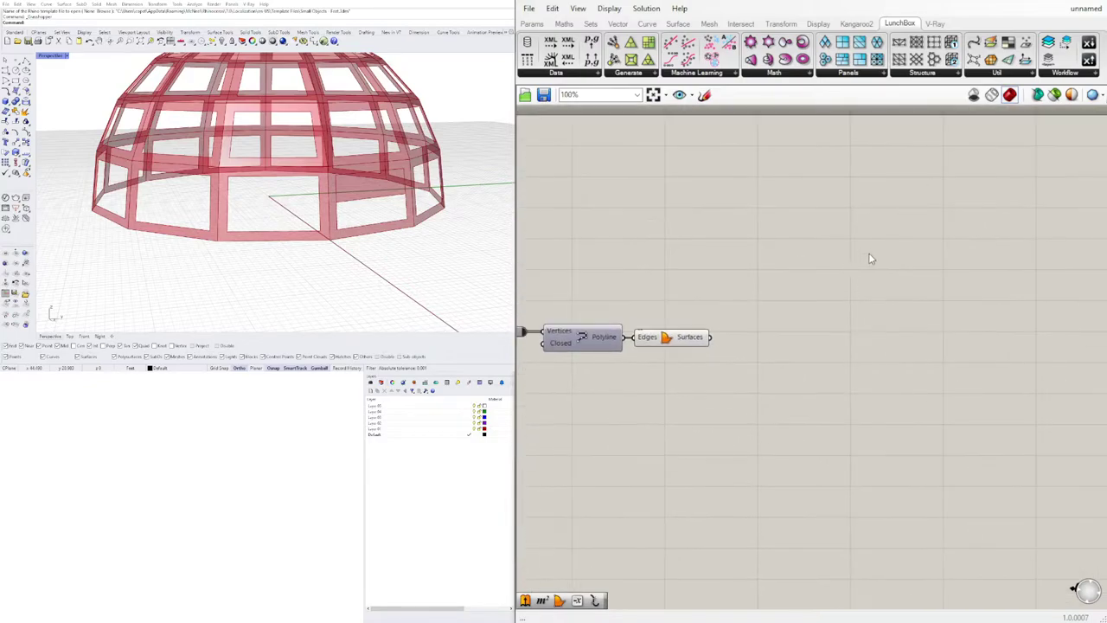
{"action": "right_click_drag", "start_coordinate": [633, 360], "coordinate": [1012, 310]}
{"action": "scroll", "coordinate": [740, 267], "scroll_direction": "down", "scroll_amount": 2}
{"action": "right_click_drag", "start_coordinate": [737, 267], "coordinate": [786, 268]}
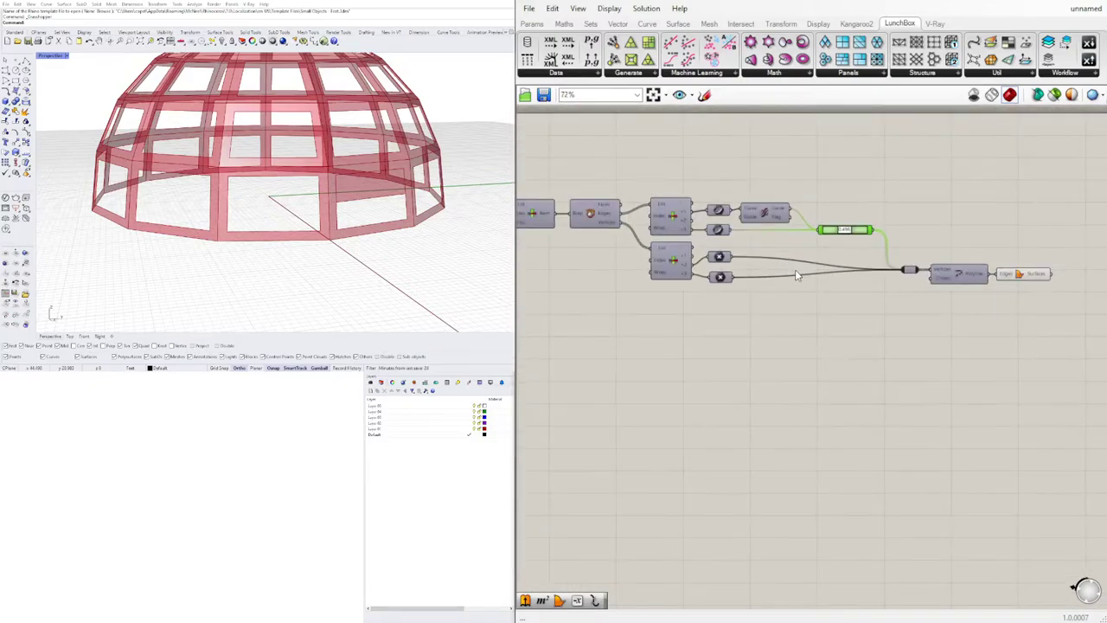
{"action": "scroll", "coordinate": [797, 275], "scroll_direction": "up", "scroll_amount": 2}
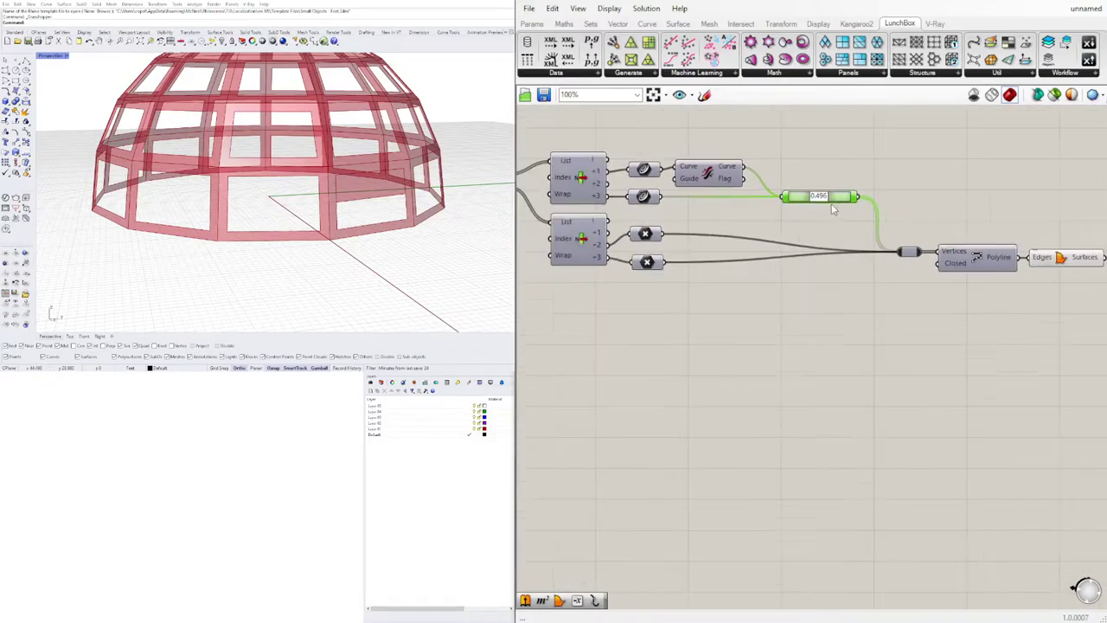
Move the vertices List Item, its two points and the Polyline chain down, leaving space below the edge curve components.
{"action": "right_click_drag", "start_coordinate": [920, 157], "coordinate": [874, 82]}
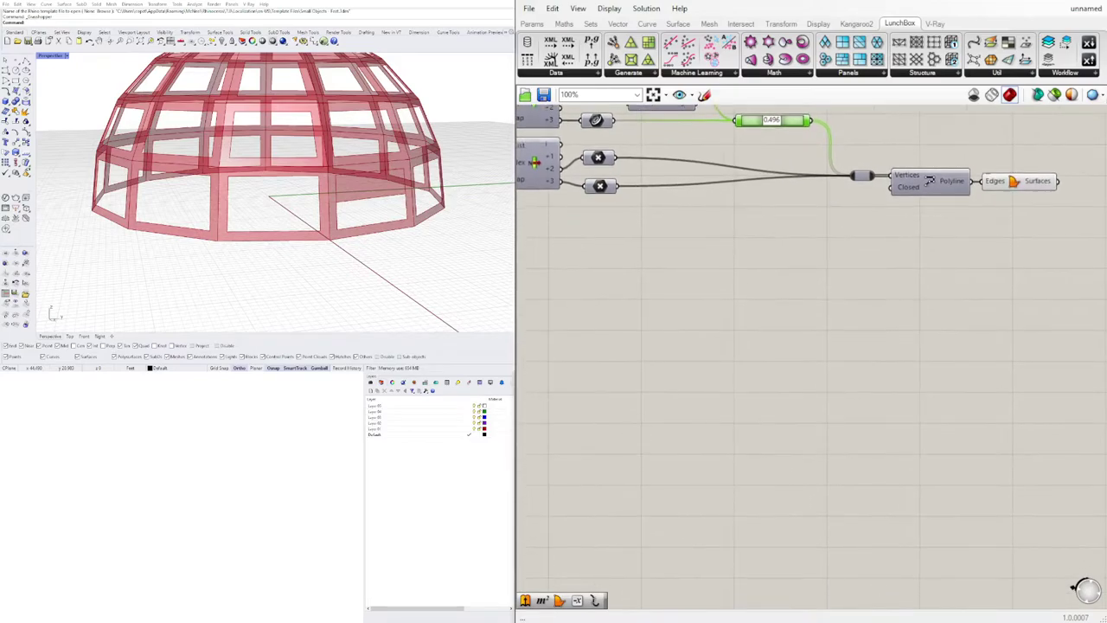
{"action": "right_click", "coordinate": [960, 621]}
{"action": "left_click", "coordinate": [917, 397]}
{"action": "right_click_drag", "start_coordinate": [854, 327], "coordinate": [824, 390]}
{"action": "scroll", "coordinate": [966, 401], "scroll_direction": "down", "scroll_amount": 1}
{"action": "left_click_drag", "start_coordinate": [1015, 398], "coordinate": [563, 248]}
{"action": "left_click_drag", "start_coordinate": [577, 259], "coordinate": [619, 341]}
Add a Construct Point component in the free space between the edge curves and the vertices List Item.
{"action": "scroll", "coordinate": [681, 312], "scroll_direction": "up", "scroll_amount": 2}
{"action": "double_click", "coordinate": [693, 274]}
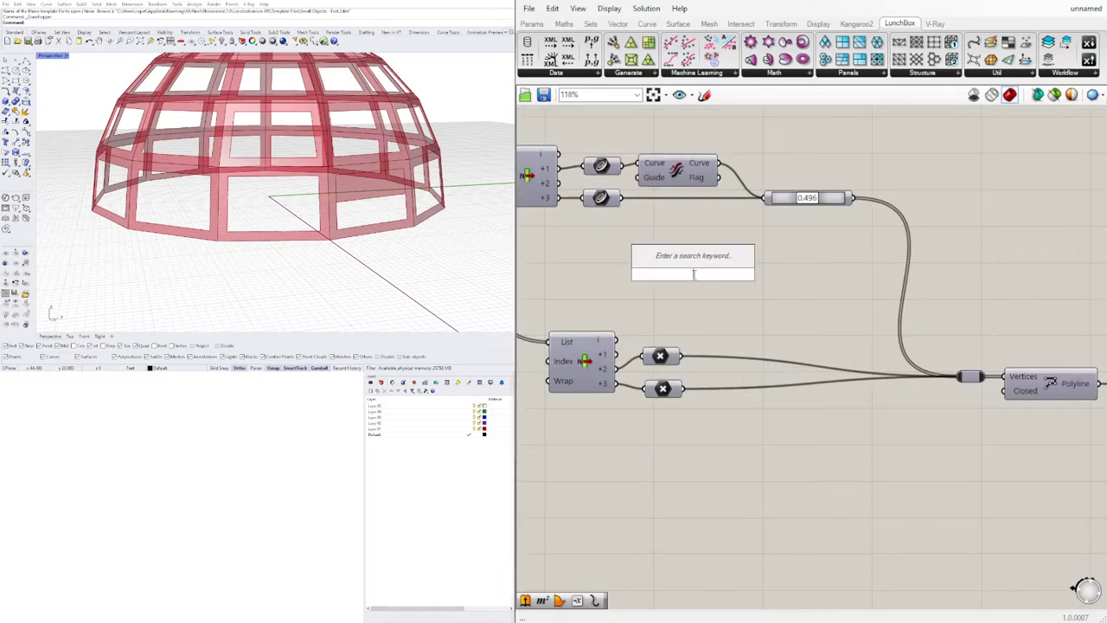
{"action": "type", "text": "co"}
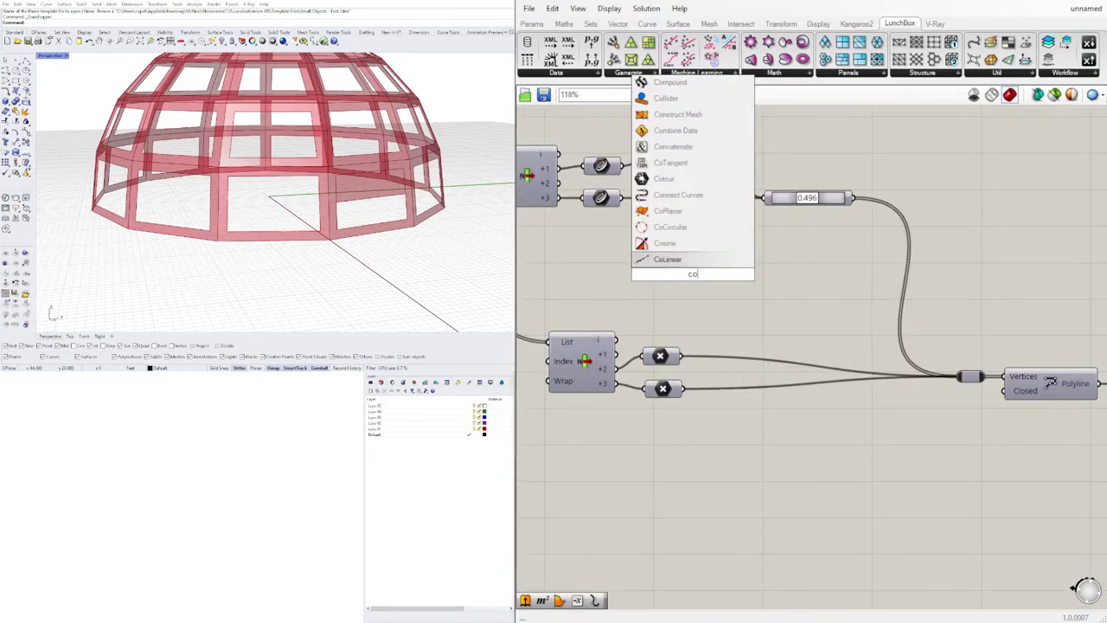
{"action": "type", "text": "nstruct"}
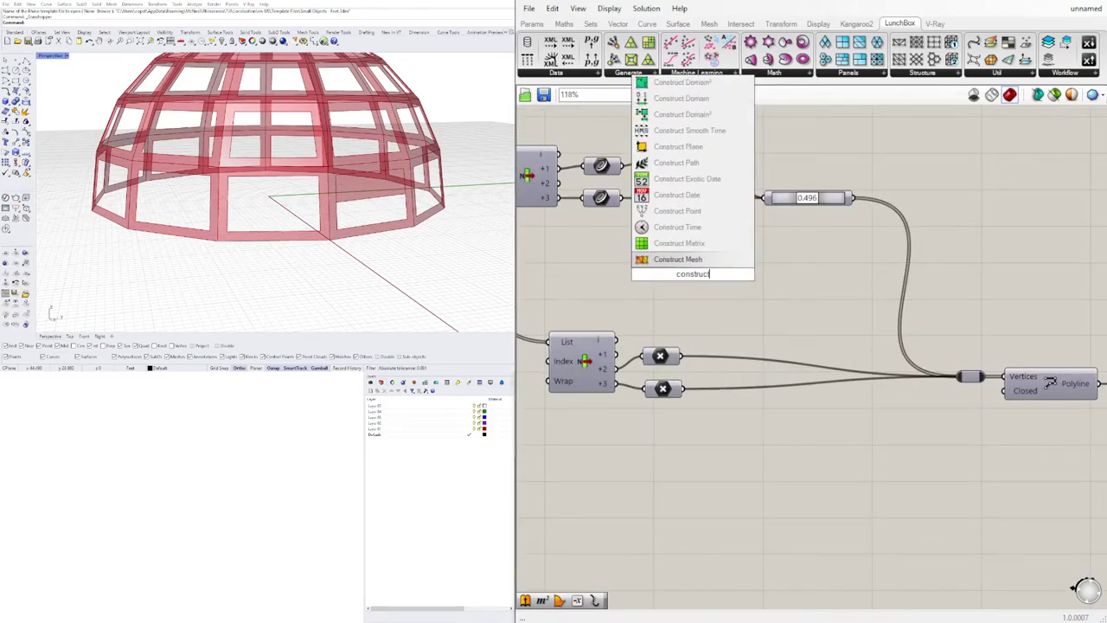
{"action": "left_click", "coordinate": [697, 179]}
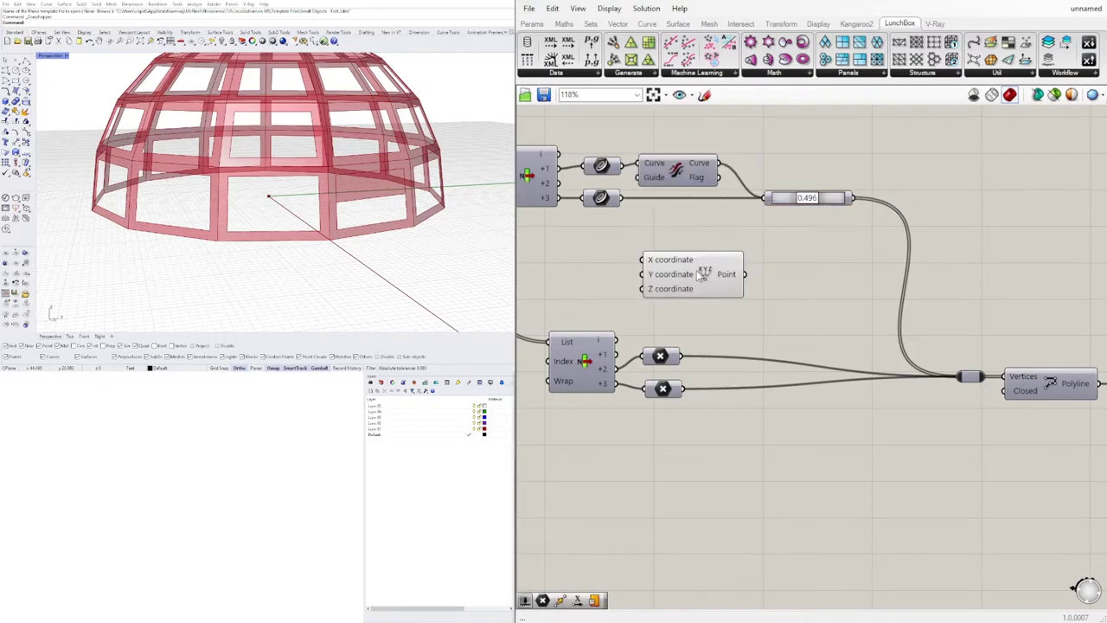
{"action": "right_click_drag", "start_coordinate": [702, 274], "coordinate": [815, 247]}
Add a number slider with the value 0.5 and connect it to Construct Point's X coordinate input.
{"action": "double_click", "coordinate": [670, 242]}
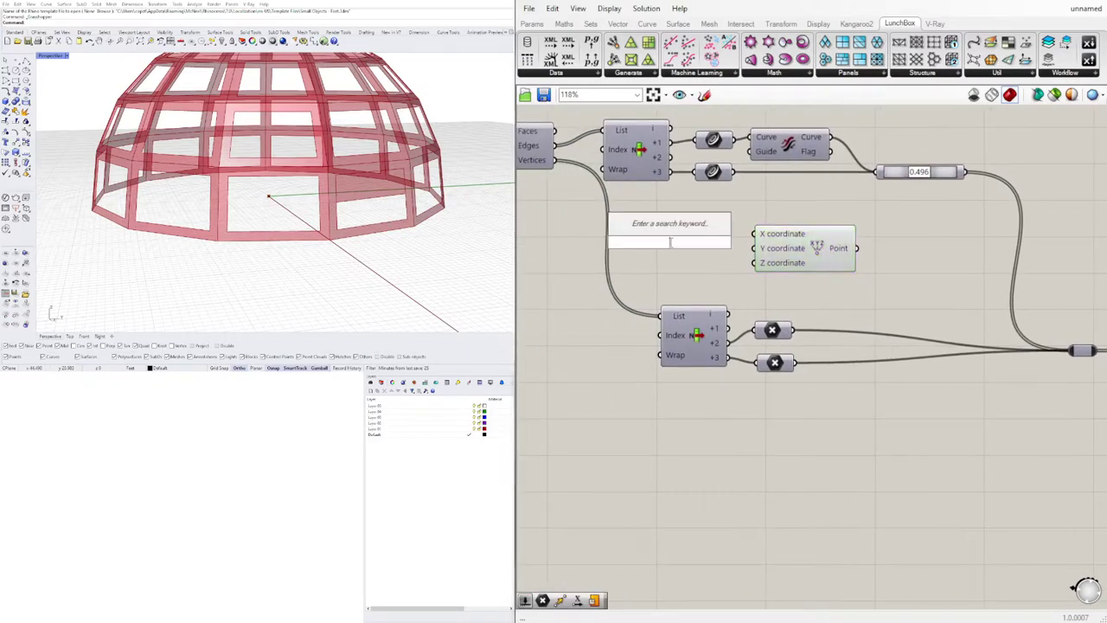
{"action": "type", "text": "0.5"}
{"action": "key", "text": "Return"}
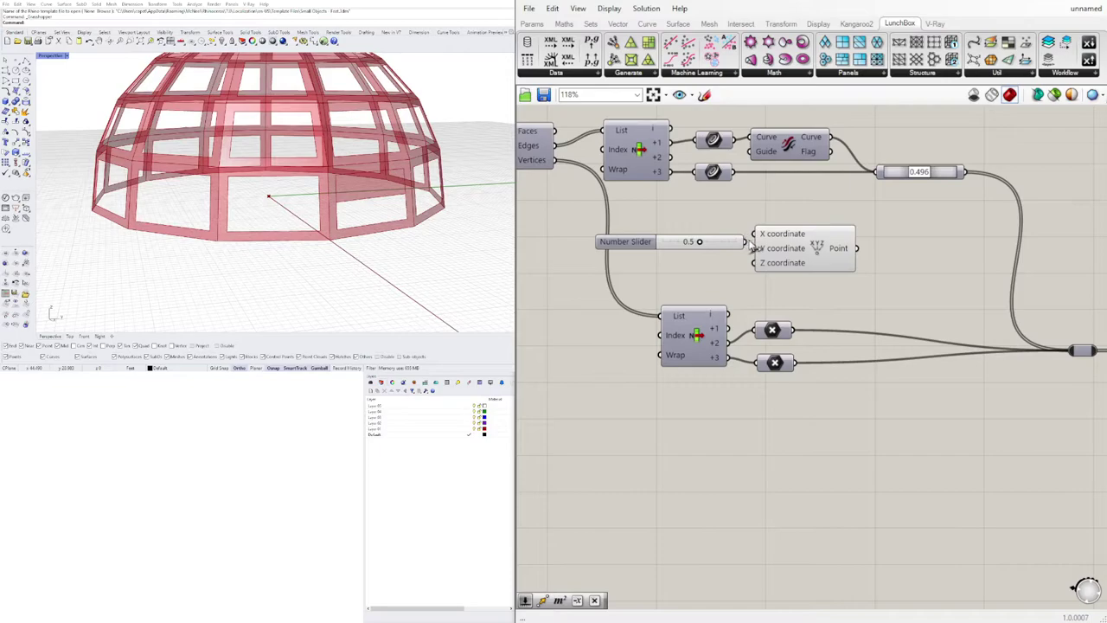
{"action": "left_click_drag", "start_coordinate": [747, 242], "coordinate": [756, 233]}
Reposition the number slider and Construct Point together beneath the edge curve components.
{"action": "left_click_drag", "start_coordinate": [804, 262], "coordinate": [827, 270]}
{"action": "left_click_drag", "start_coordinate": [892, 300], "coordinate": [659, 215]}
{"action": "left_click_drag", "start_coordinate": [865, 254], "coordinate": [907, 240]}
{"action": "right_click_drag", "start_coordinate": [967, 263], "coordinate": [834, 254]}
{"action": "left_click", "coordinate": [876, 253]}
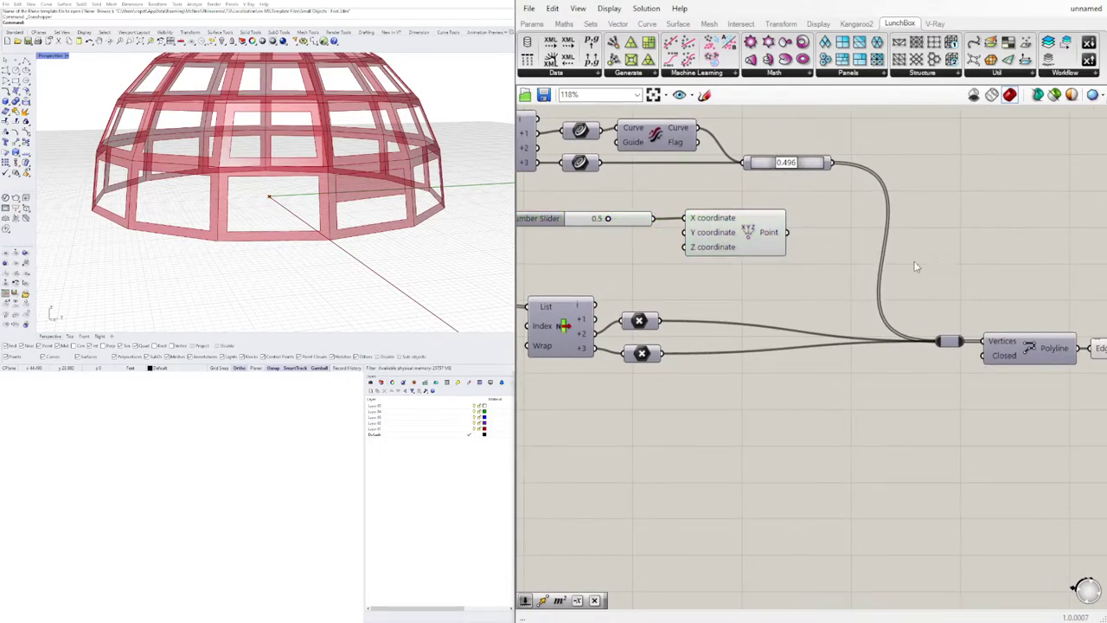
{"action": "left_click", "coordinate": [724, 244]}
Add an Evaluate Curve component and place it to the right of Construct Point, beyond the Point On Curve wire.
{"action": "double_click", "coordinate": [867, 222]}
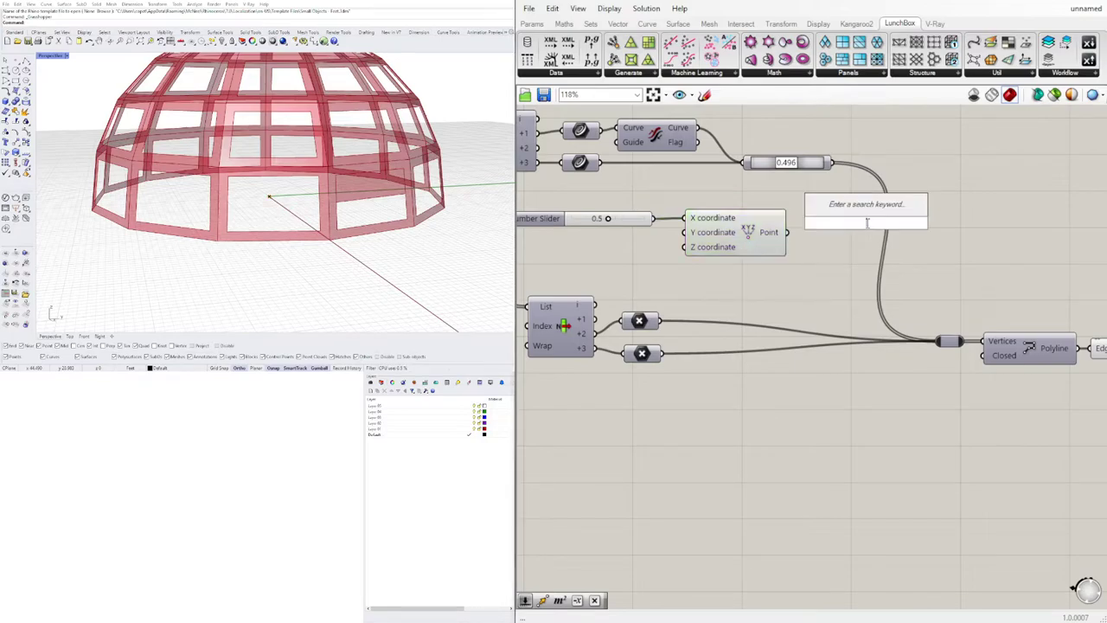
{"action": "type", "text": "eval"}
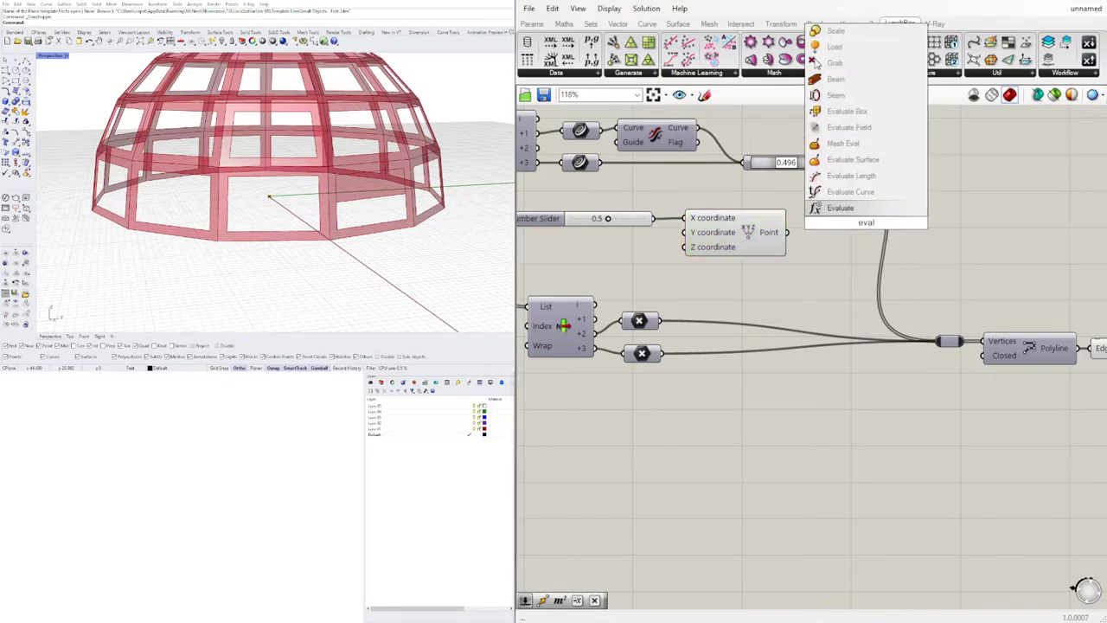
{"action": "left_click", "coordinate": [851, 192]}
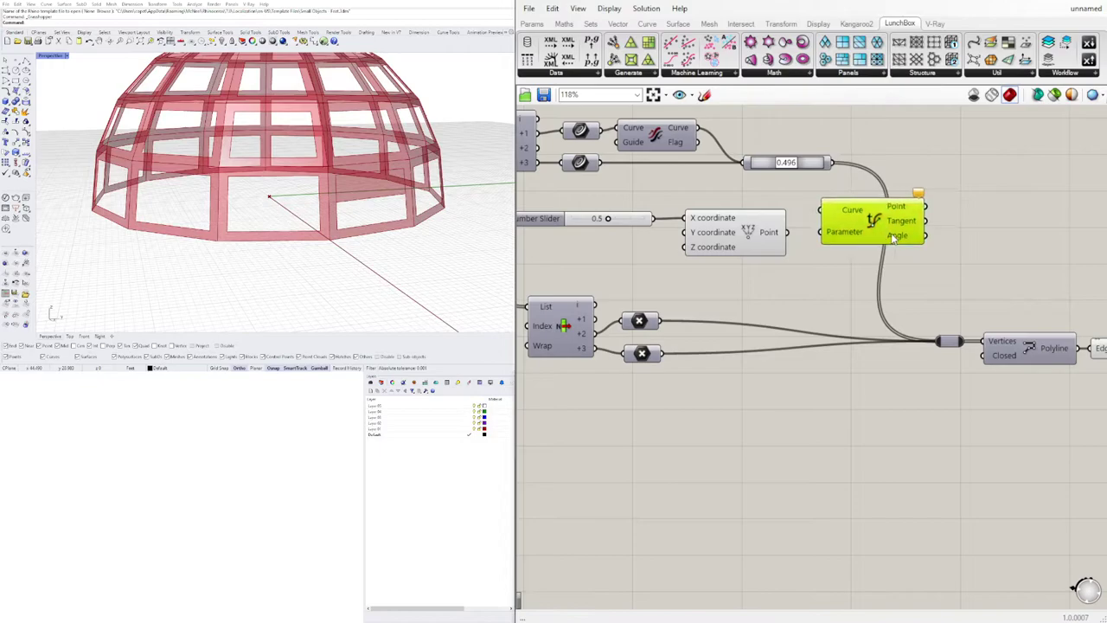
{"action": "left_click_drag", "start_coordinate": [868, 223], "coordinate": [1013, 220]}
{"action": "left_click", "coordinate": [872, 240]}
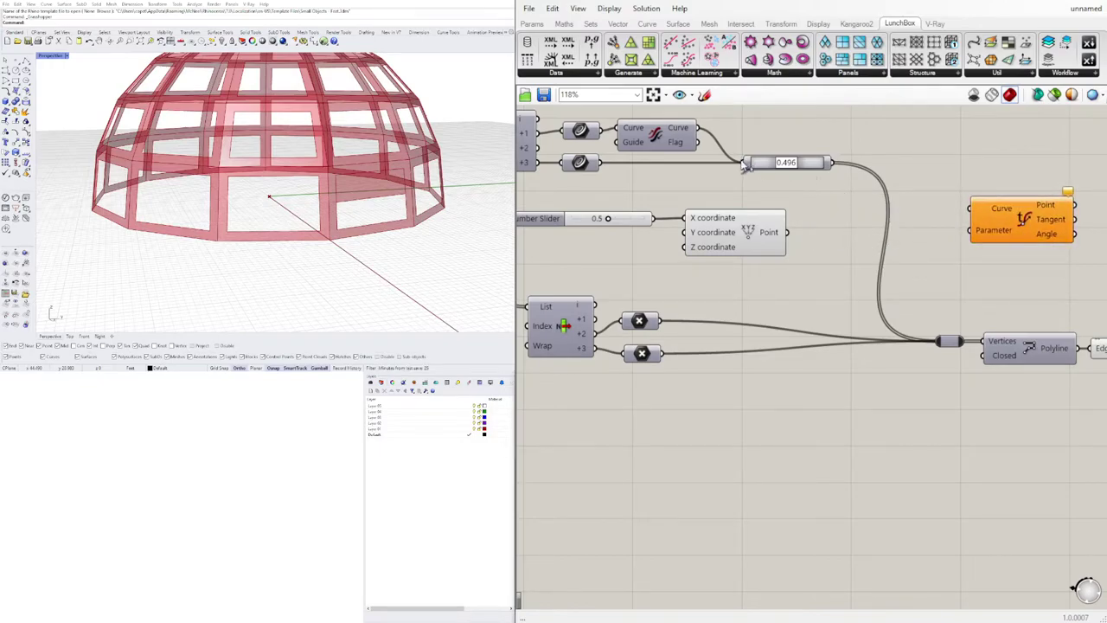
Connect the flipped curve and the second edge curve to Evaluate Curve's Curve input, and reparameterize that input.
{"action": "right_click_drag", "start_coordinate": [744, 165], "coordinate": [747, 208]}
{"action": "left_click_drag", "start_coordinate": [733, 167], "coordinate": [1010, 249]}
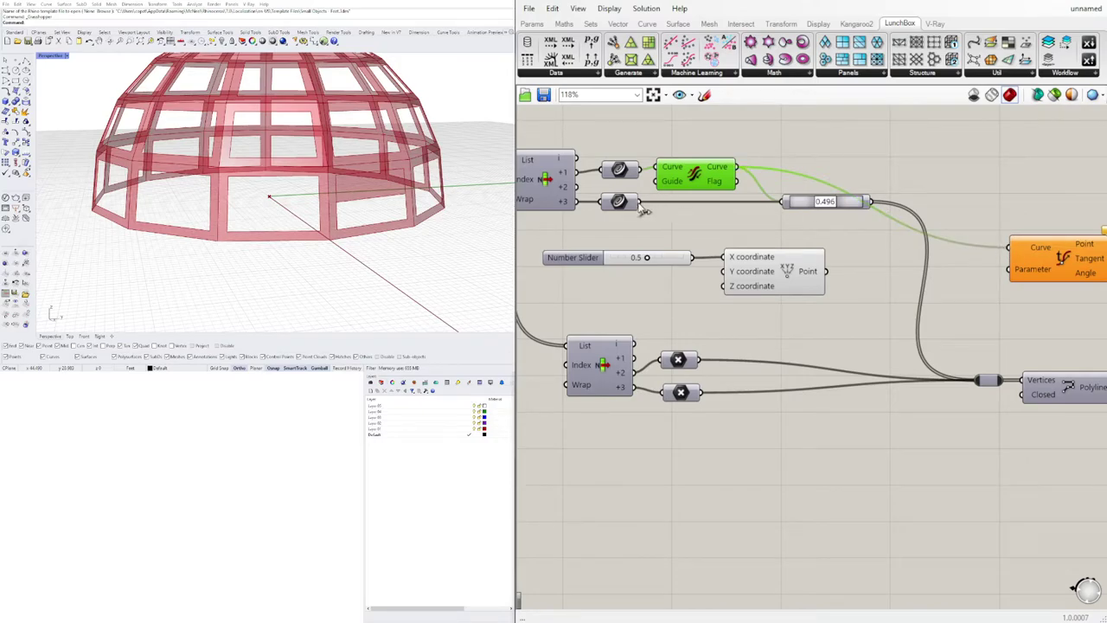
{"action": "left_click_drag", "start_coordinate": [639, 202], "coordinate": [1054, 204]}
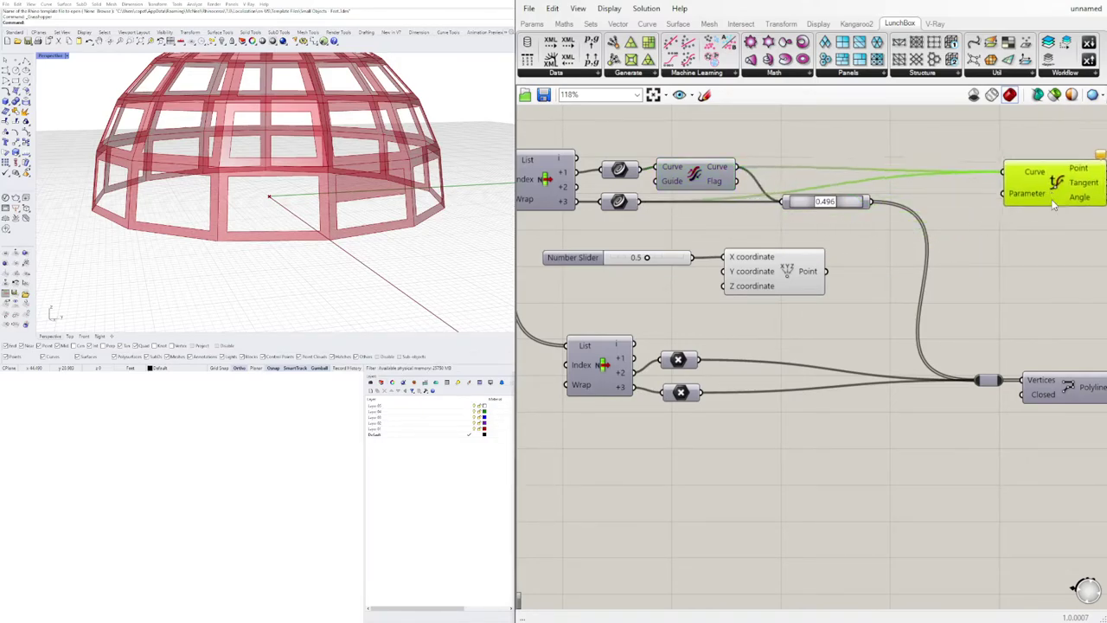
{"action": "right_click", "coordinate": [1030, 174]}
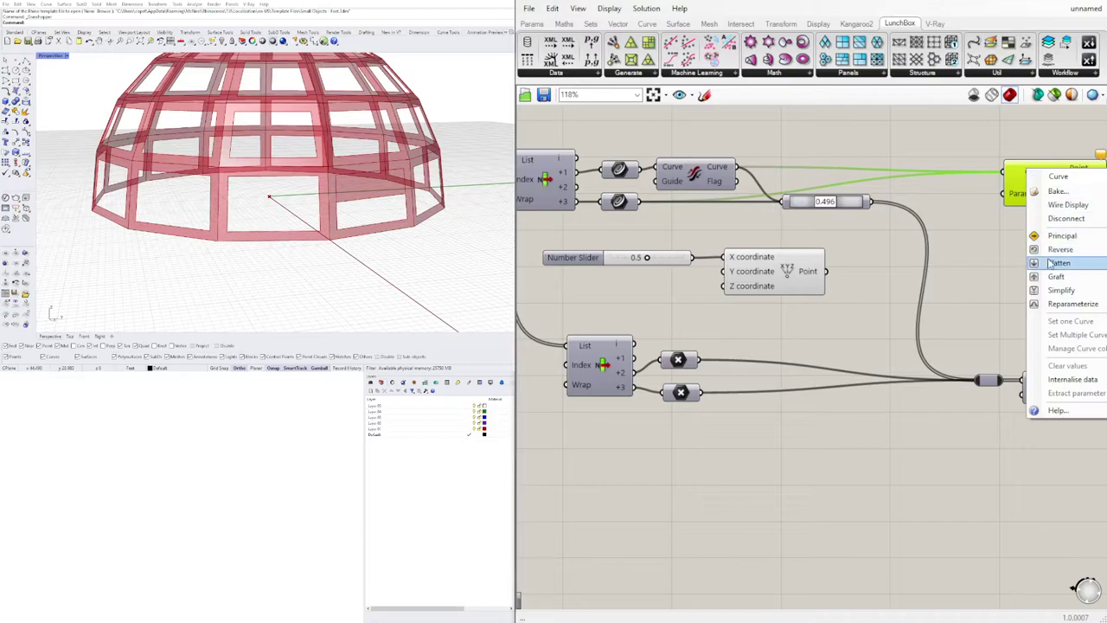
{"action": "left_click", "coordinate": [1060, 290]}
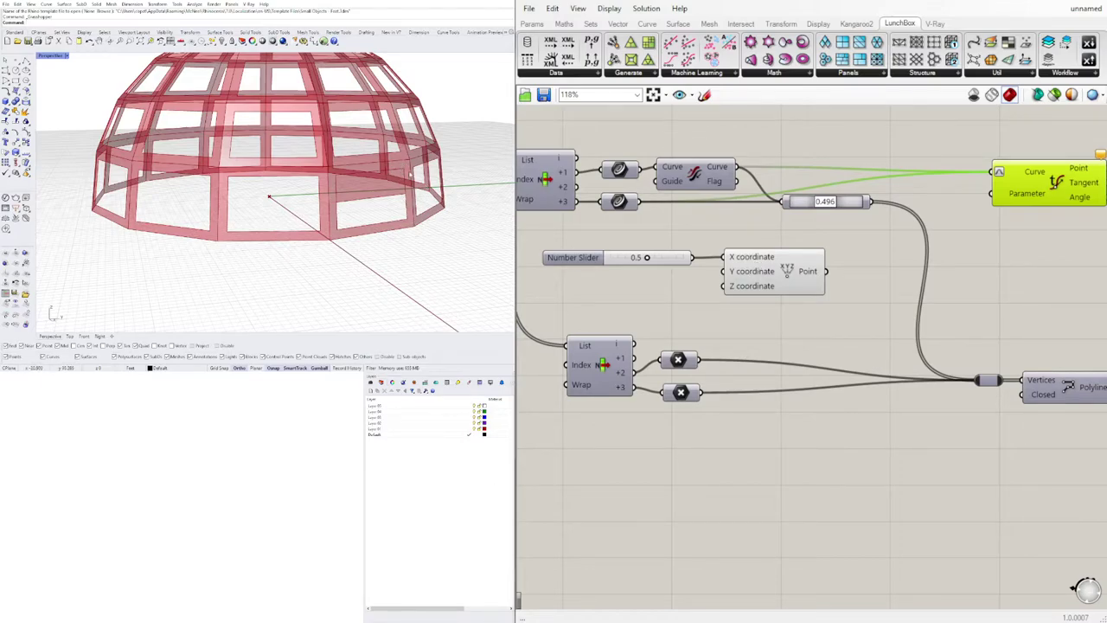
Connect Construct Point's Point output to Evaluate Curve's Parameter input.
{"action": "left_click_drag", "start_coordinate": [827, 272], "coordinate": [991, 192]}
{"action": "right_click_drag", "start_coordinate": [1075, 192], "coordinate": [1003, 188]}
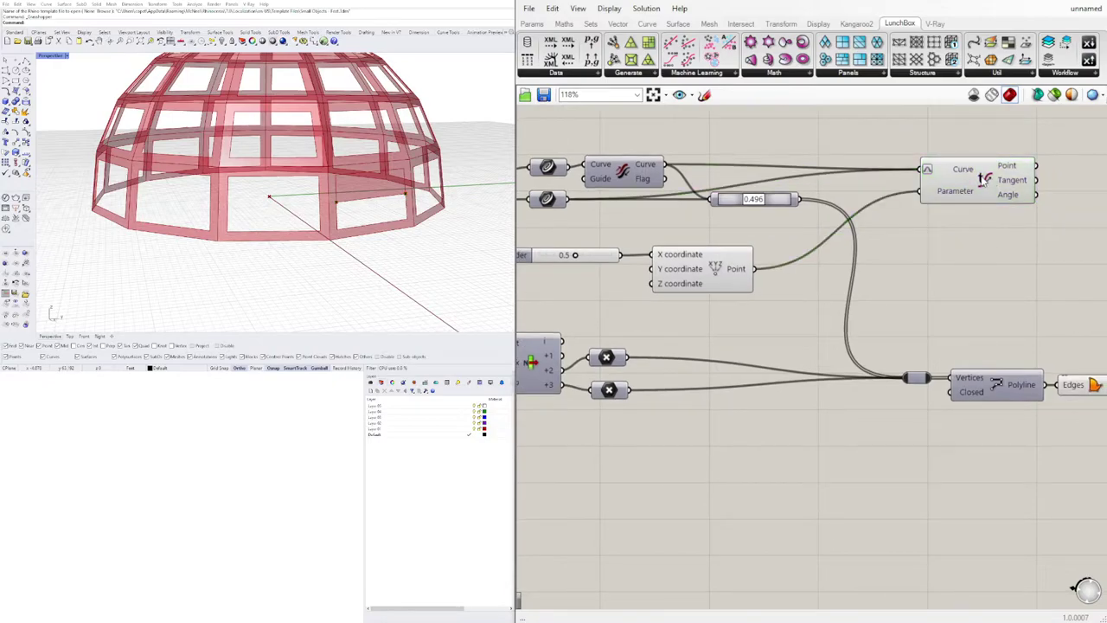
{"action": "left_click", "coordinate": [985, 181]}
Try out the edge point controls, setting the Point On Curve parameter to 0.571.
{"action": "scroll", "coordinate": [559, 286], "scroll_direction": "up", "scroll_amount": 3}
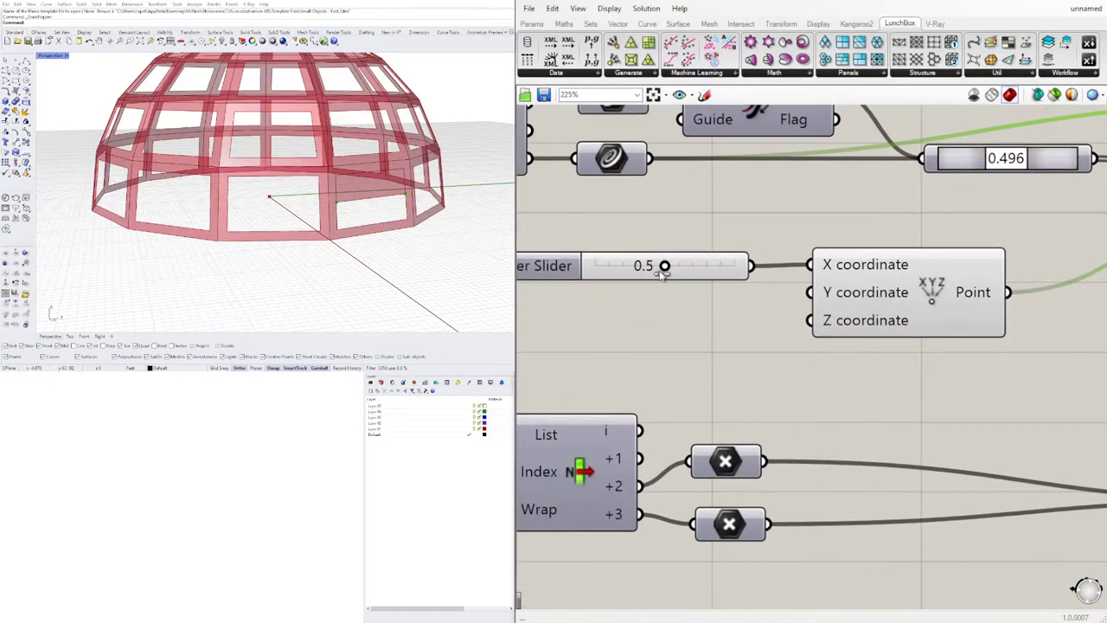
{"action": "mouse_move", "coordinate": [667, 265]}
{"action": "left_mouse_down"}
{"action": "mouse_move", "coordinate": [597, 264]}
{"action": "mouse_move", "coordinate": [780, 289]}
{"action": "mouse_move", "coordinate": [667, 285]}
{"action": "left_mouse_up"}
{"action": "scroll", "coordinate": [796, 312], "scroll_direction": "down", "scroll_amount": 5}
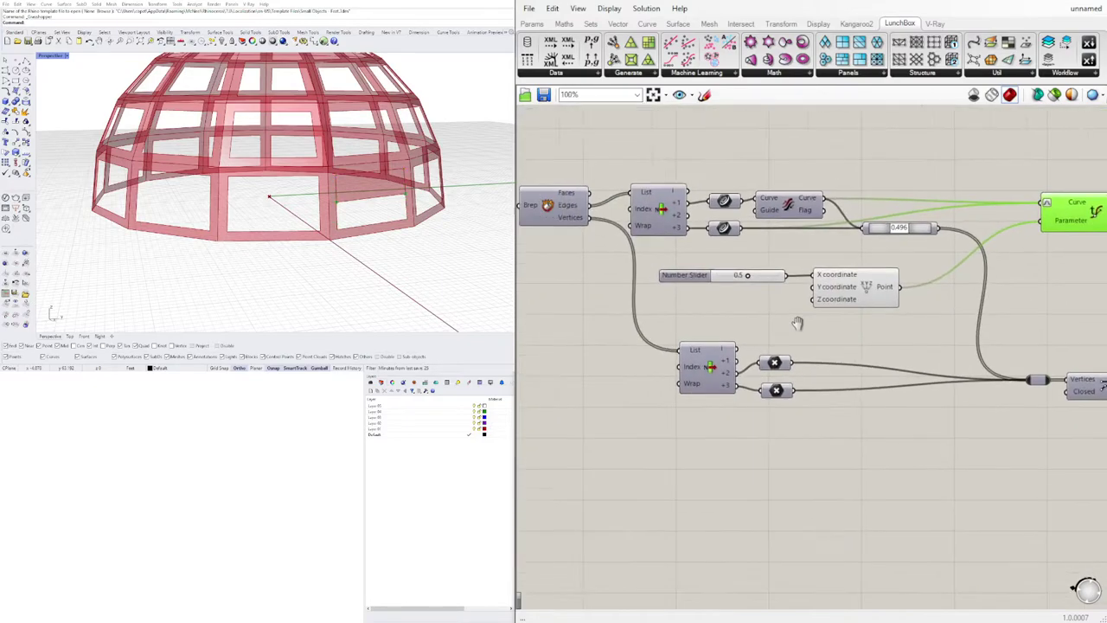
{"action": "scroll", "coordinate": [807, 291], "scroll_direction": "up", "scroll_amount": 4}
{"action": "mouse_move", "coordinate": [823, 260]}
{"action": "left_mouse_down"}
{"action": "mouse_move", "coordinate": [806, 265]}
{"action": "mouse_move", "coordinate": [828, 264]}
{"action": "left_mouse_up"}
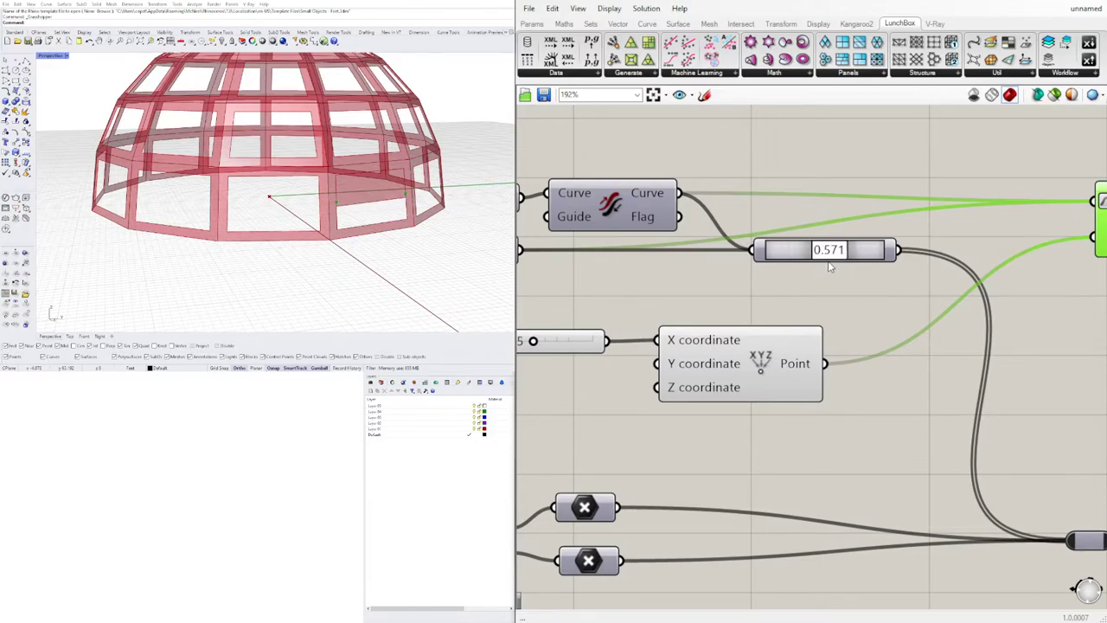
{"action": "scroll", "coordinate": [828, 264], "scroll_direction": "down", "scroll_amount": 3}
{"action": "left_click", "coordinate": [856, 256]}
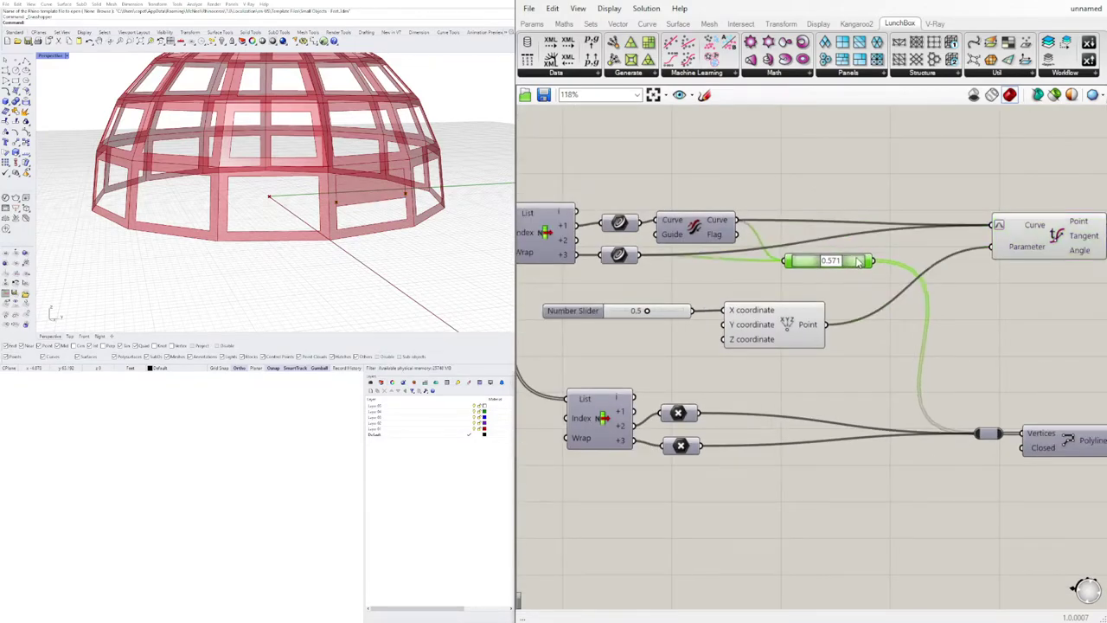
{"action": "scroll", "coordinate": [939, 303], "scroll_direction": "down", "scroll_amount": 2}
{"action": "scroll", "coordinate": [837, 336], "scroll_direction": "up", "scroll_amount": 2}
{"action": "left_click_drag", "start_coordinate": [891, 373], "coordinate": [755, 394]}
{"action": "scroll", "coordinate": [666, 307], "scroll_direction": "up", "scroll_amount": 5}
{"action": "scroll", "coordinate": [692, 298], "scroll_direction": "down", "scroll_amount": 2}
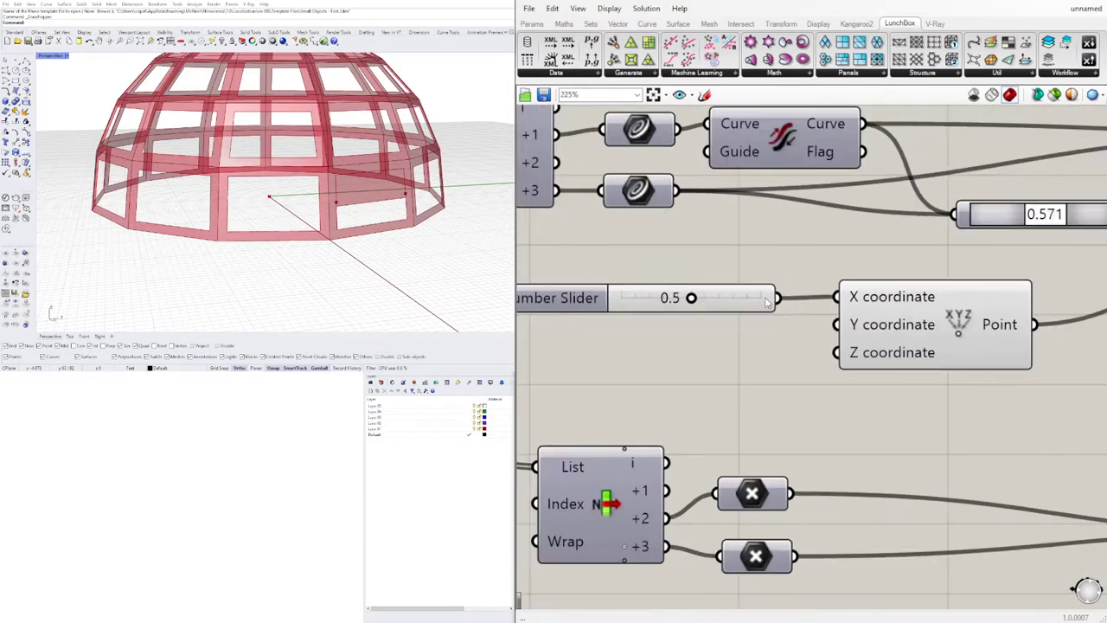
{"action": "left_click_drag", "start_coordinate": [638, 299], "coordinate": [624, 286]}
Move the Polyline and Boundary Surfaces components, together with the relay feeding them, further right.
{"action": "scroll", "coordinate": [716, 295], "scroll_direction": "down", "scroll_amount": 3}
{"action": "right_click_drag", "start_coordinate": [1054, 254], "coordinate": [832, 243]}
{"action": "left_click", "coordinate": [986, 198]}
{"action": "scroll", "coordinate": [839, 248], "scroll_direction": "down", "scroll_amount": 2}
{"action": "left_click_drag", "start_coordinate": [1050, 408], "coordinate": [802, 313]}
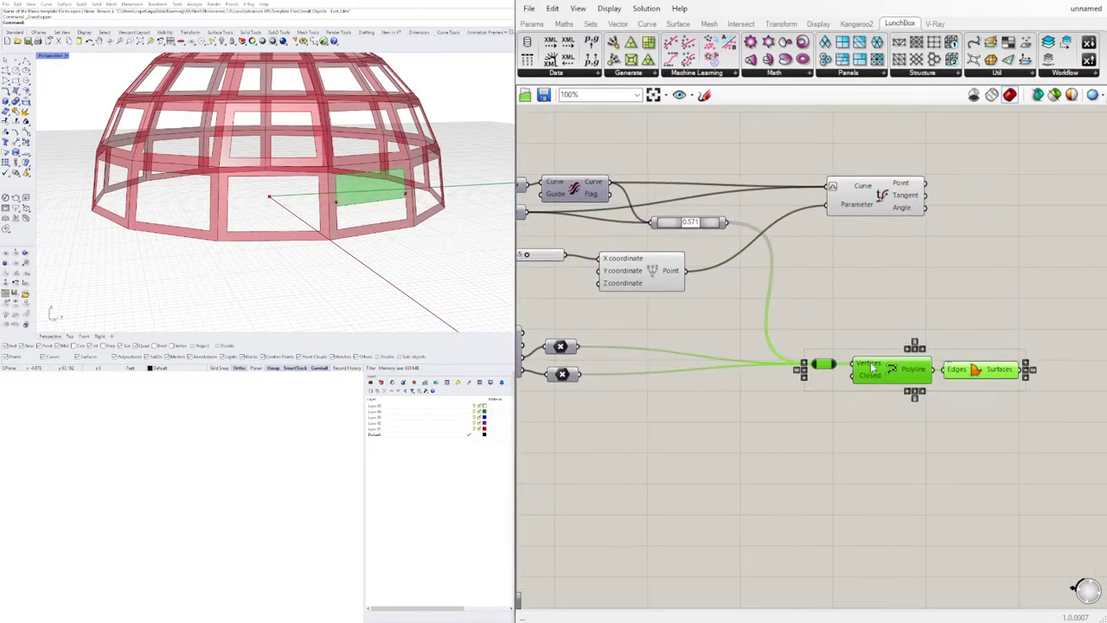
{"action": "left_click_drag", "start_coordinate": [871, 365], "coordinate": [981, 376]}
{"action": "left_click", "coordinate": [794, 260]}
Set the Point On Curve parameter to 0.490 and move the component down beside the Polyline chain.
{"action": "scroll", "coordinate": [792, 262], "scroll_direction": "down", "scroll_amount": 2}
{"action": "right_click_drag", "start_coordinate": [792, 262], "coordinate": [929, 237]}
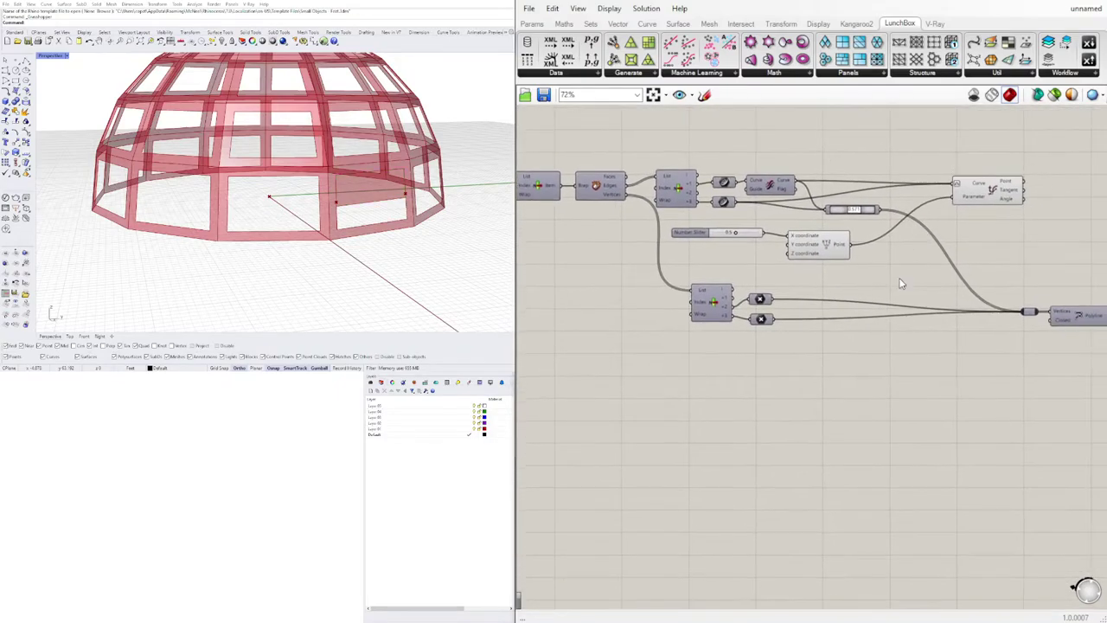
{"action": "scroll", "coordinate": [776, 212], "scroll_direction": "up", "scroll_amount": 3}
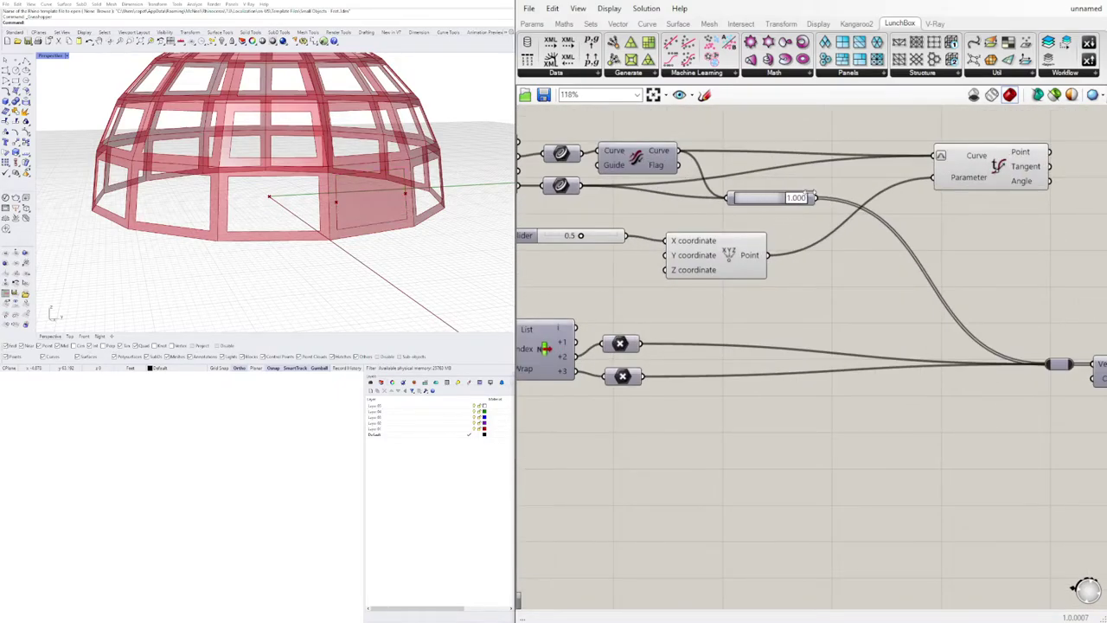
{"action": "left_click_drag", "start_coordinate": [801, 199], "coordinate": [922, 300]}
{"action": "left_click", "coordinate": [930, 257]}
Move the 0.5 number slider and Construct Point above the edge curve components.
{"action": "right_click_drag", "start_coordinate": [750, 263], "coordinate": [853, 265]}
{"action": "left_click", "coordinate": [854, 270]}
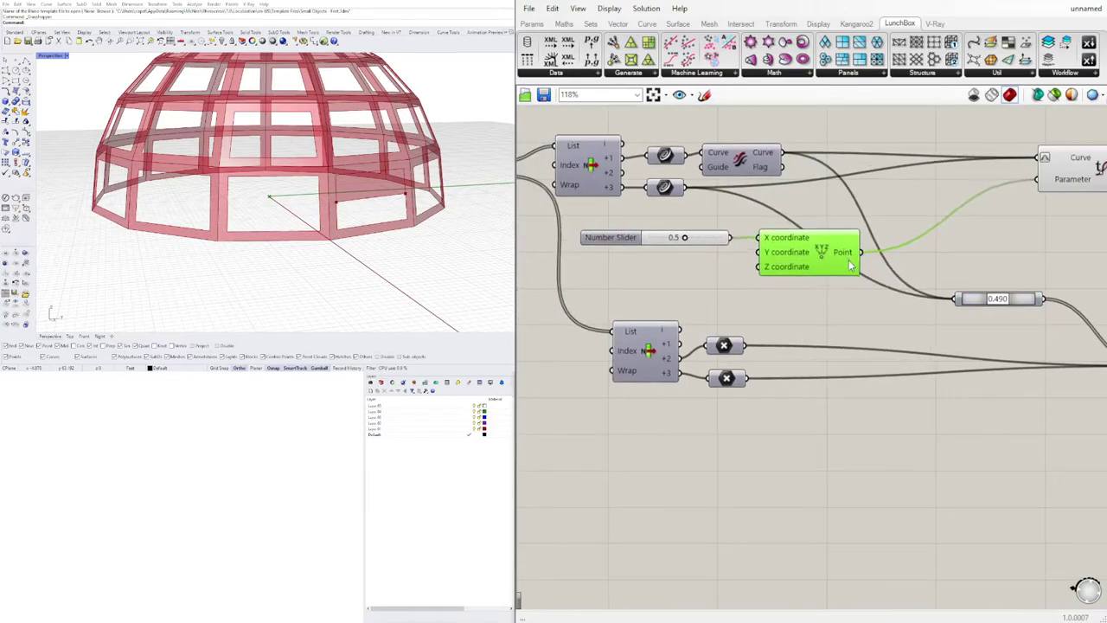
{"action": "left_click_drag", "start_coordinate": [855, 314], "coordinate": [671, 234]}
{"action": "scroll", "coordinate": [718, 238], "scroll_direction": "down", "scroll_amount": 3}
{"action": "left_click_drag", "start_coordinate": [796, 250], "coordinate": [850, 161]}
{"action": "left_click", "coordinate": [888, 119]}
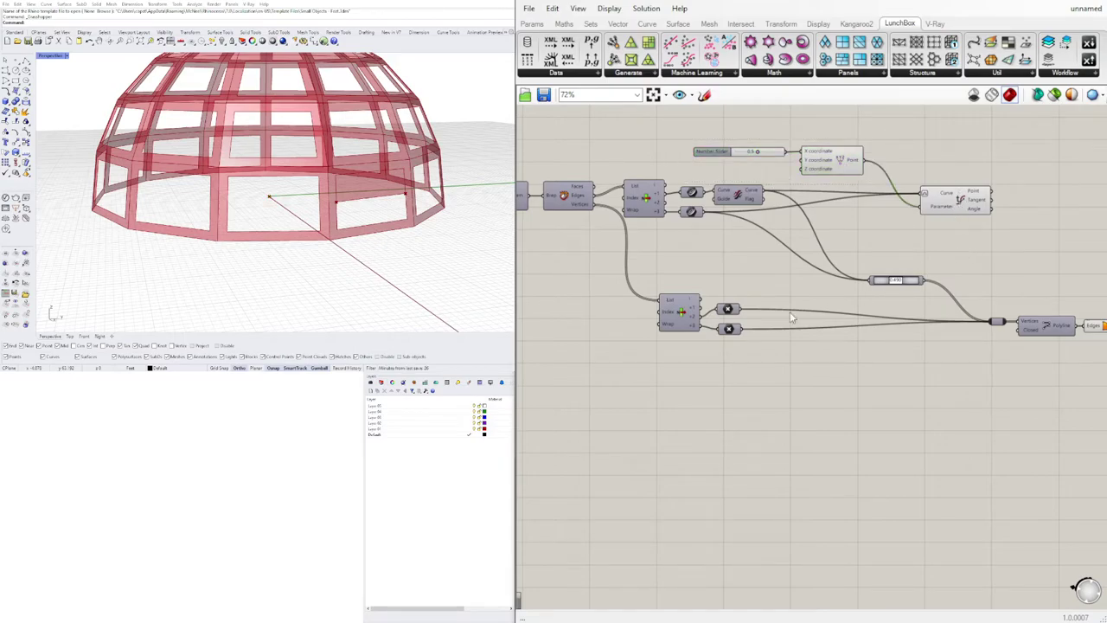
Move the vertices List Item and its two point components right, closer to the Polyline chain.
{"action": "left_click_drag", "start_coordinate": [796, 281], "coordinate": [675, 385]}
{"action": "left_click_drag", "start_coordinate": [679, 315], "coordinate": [833, 321]}
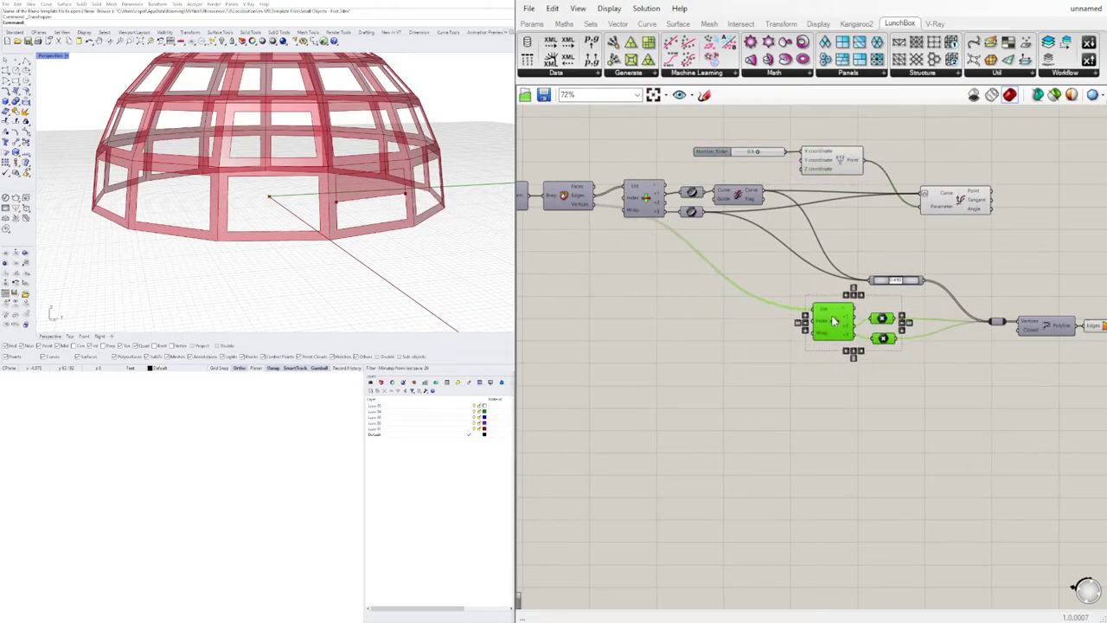
{"action": "left_click", "coordinate": [831, 427]}
{"action": "right_click_drag", "start_coordinate": [787, 390], "coordinate": [867, 385]}
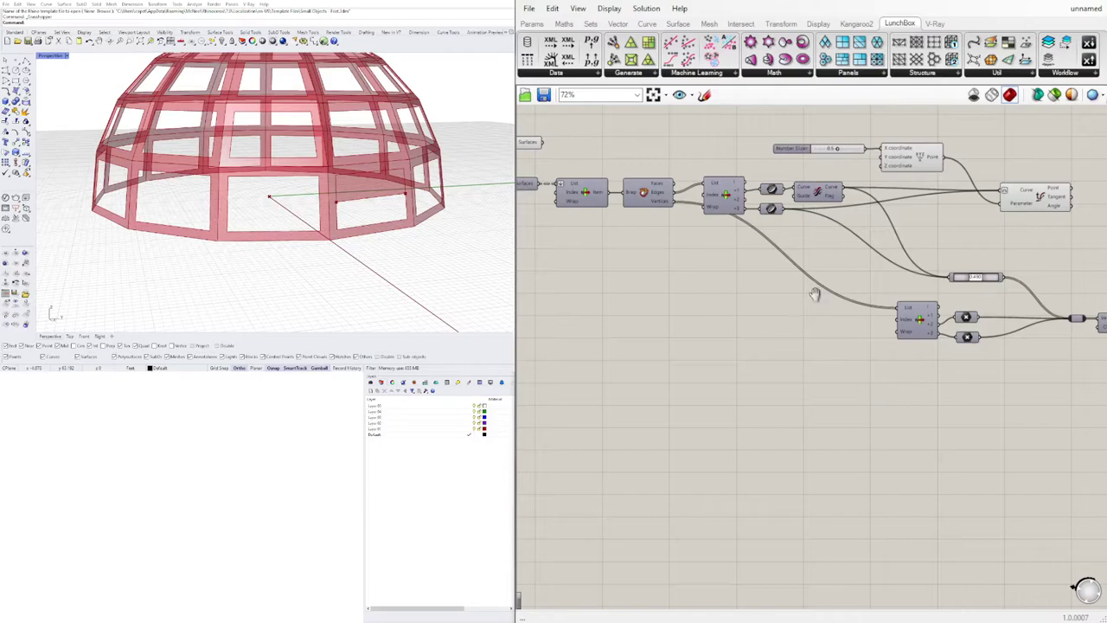
Reposition the edge List Item, its curves, Flip Curve, slider, Construct Point and Evaluate Curve slightly up as one group.
{"action": "right_click_drag", "start_coordinate": [814, 294], "coordinate": [695, 367]}
{"action": "left_click_drag", "start_coordinate": [1013, 304], "coordinate": [588, 178]}
{"action": "left_click_drag", "start_coordinate": [602, 266], "coordinate": [616, 252]}
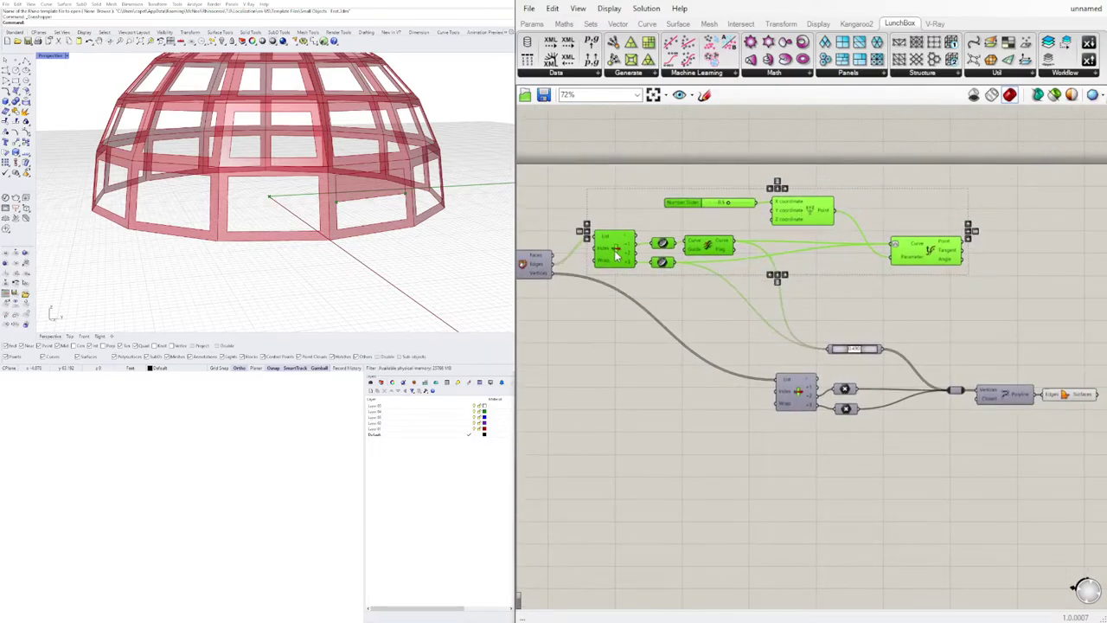
{"action": "left_click", "coordinate": [629, 276]}
Try grafting the List input of the edge List Item, and leave it ungrafted.
{"action": "right_click_drag", "start_coordinate": [661, 294], "coordinate": [844, 292]}
{"action": "scroll", "coordinate": [780, 244], "scroll_direction": "up", "scroll_amount": 4}
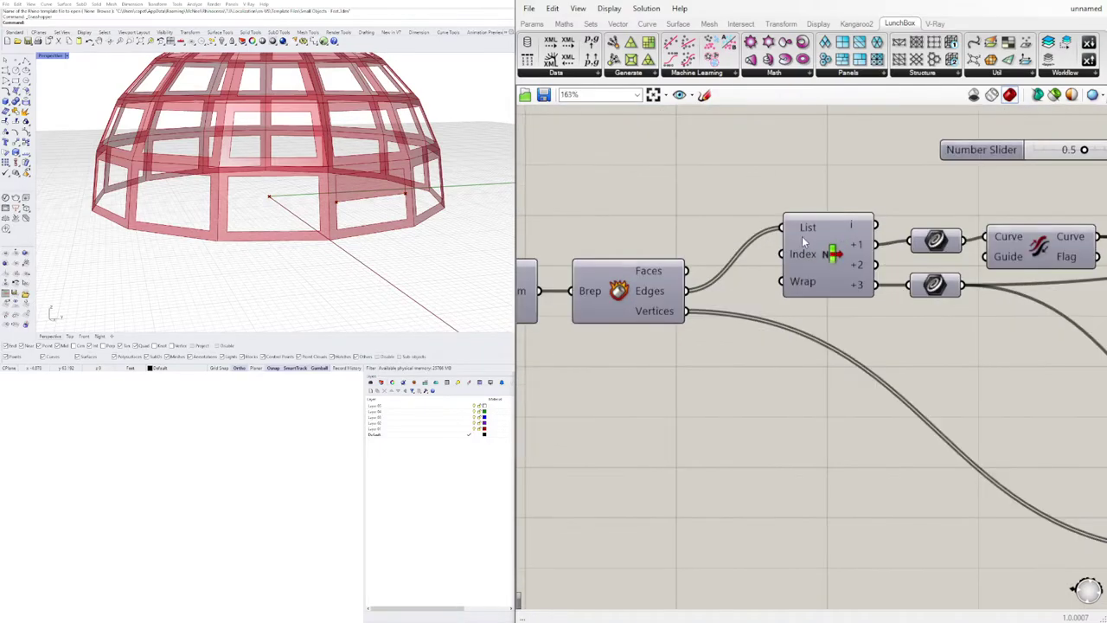
{"action": "right_click", "coordinate": [806, 229]}
{"action": "left_click", "coordinate": [848, 338]}
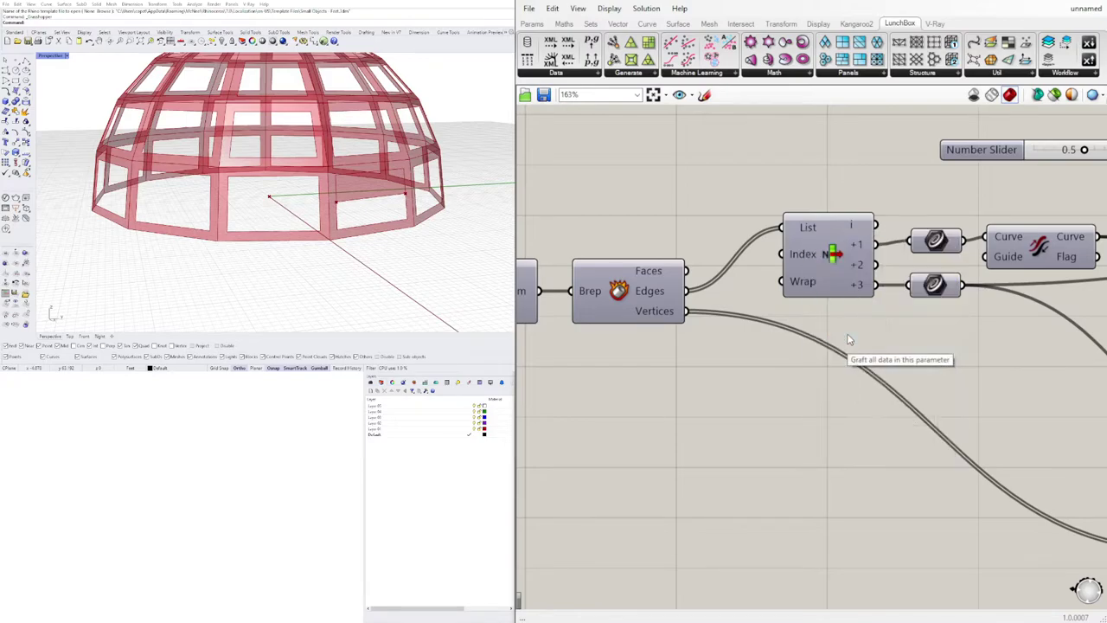
{"action": "right_click", "coordinate": [776, 227]}
{"action": "left_click", "coordinate": [815, 340]}
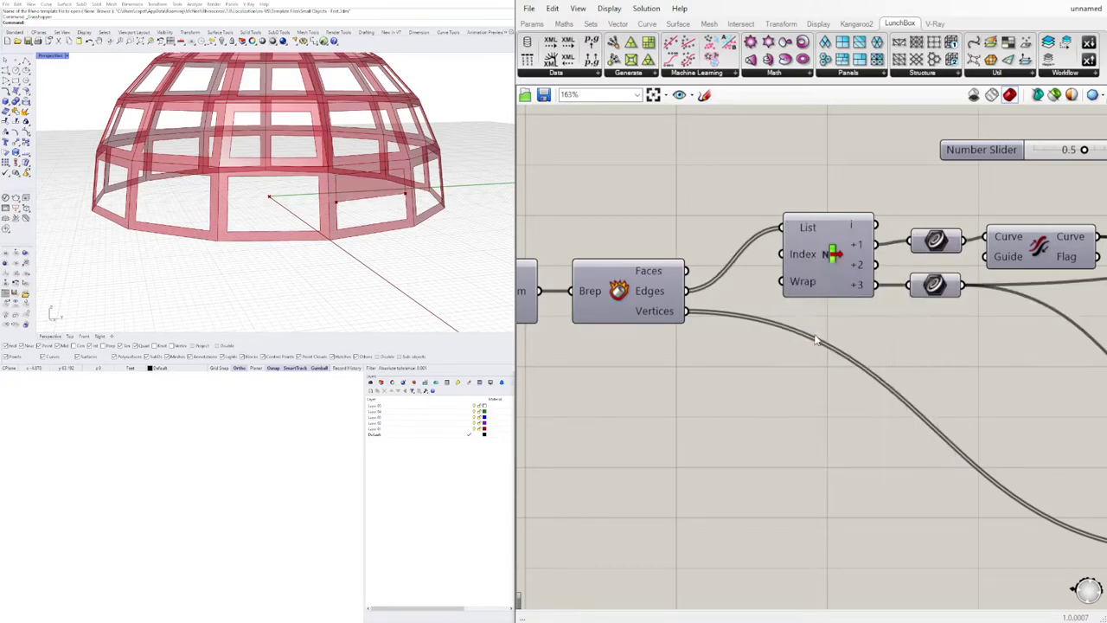
Graft the List input of the List Item that receives the inner panel surfaces, instead of flattening it.
{"action": "left_click", "coordinate": [644, 267]}
{"action": "right_click_drag", "start_coordinate": [644, 307], "coordinate": [728, 295]}
{"action": "right_click_drag", "start_coordinate": [540, 272], "coordinate": [790, 278]}
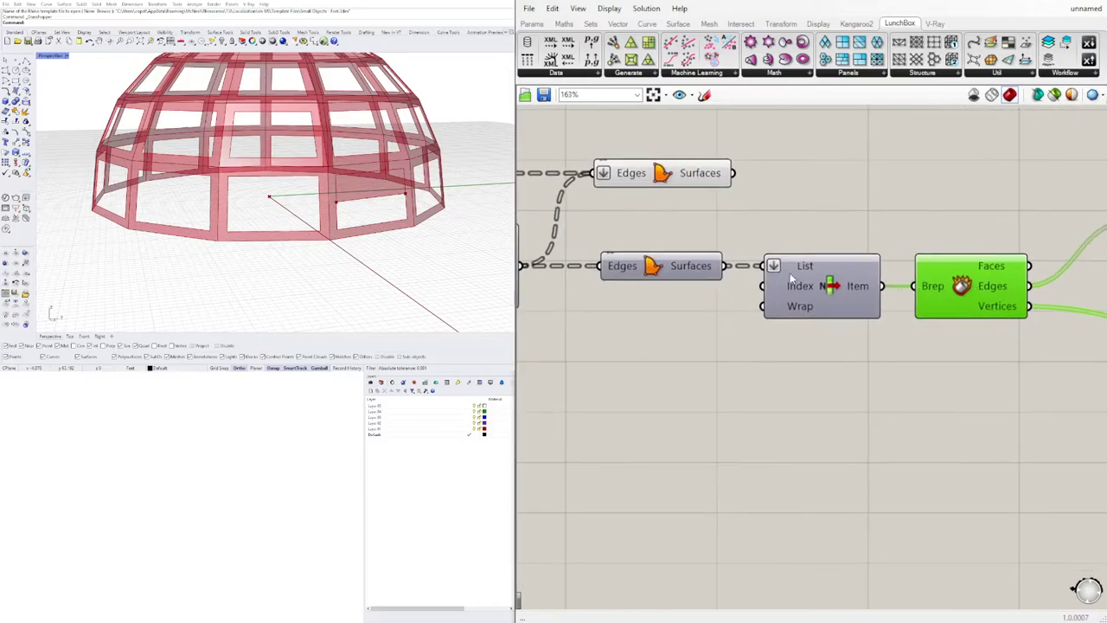
{"action": "right_click", "coordinate": [773, 266]}
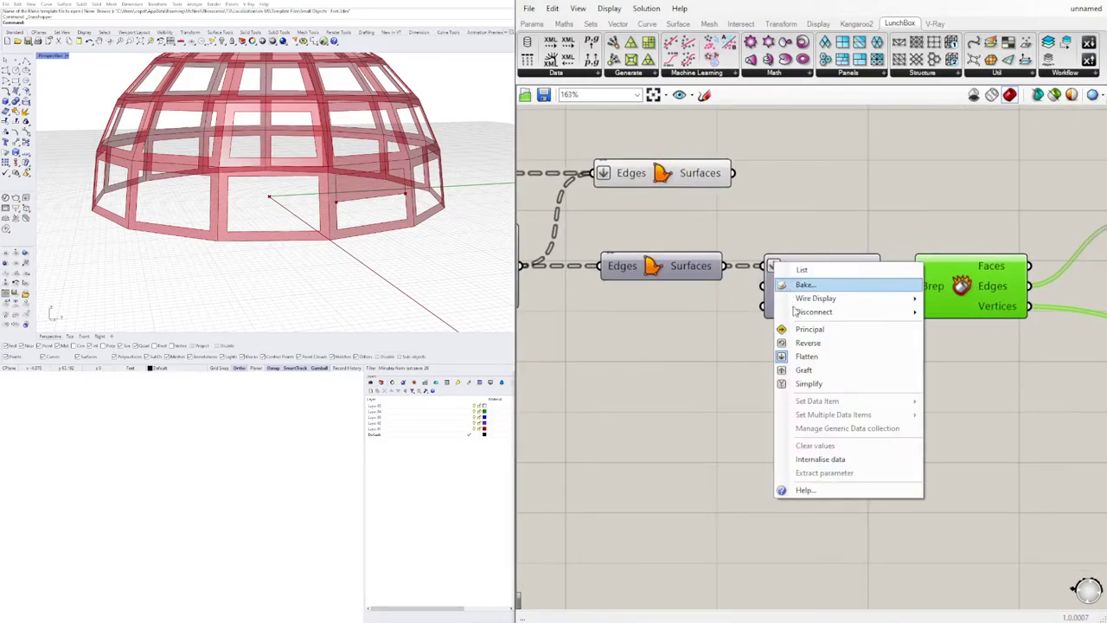
{"action": "left_click", "coordinate": [803, 371]}
{"action": "right_click_drag", "start_coordinate": [337, 160], "coordinate": [355, 191]}
{"action": "scroll", "coordinate": [346, 223], "scroll_direction": "down", "scroll_amount": 5}
{"action": "scroll", "coordinate": [302, 121], "scroll_direction": "up", "scroll_amount": 6}
{"action": "right_click_drag", "start_coordinate": [303, 121], "coordinate": [309, 227]}
{"action": "scroll", "coordinate": [296, 212], "scroll_direction": "up", "scroll_amount": 4}
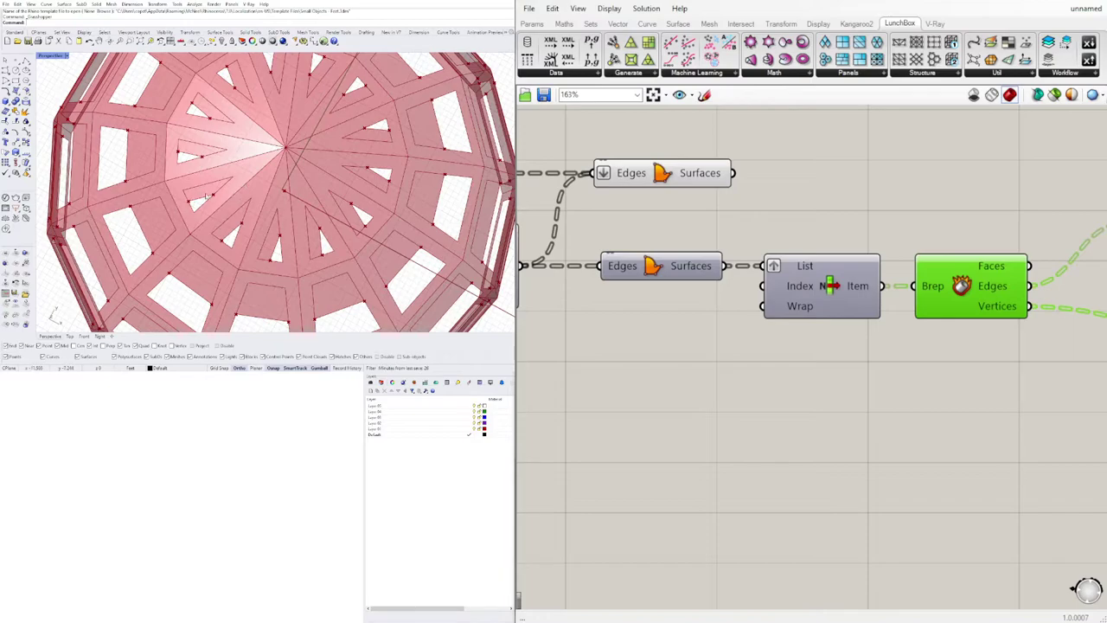
{"action": "scroll", "coordinate": [619, 259], "scroll_direction": "down", "scroll_amount": 8}
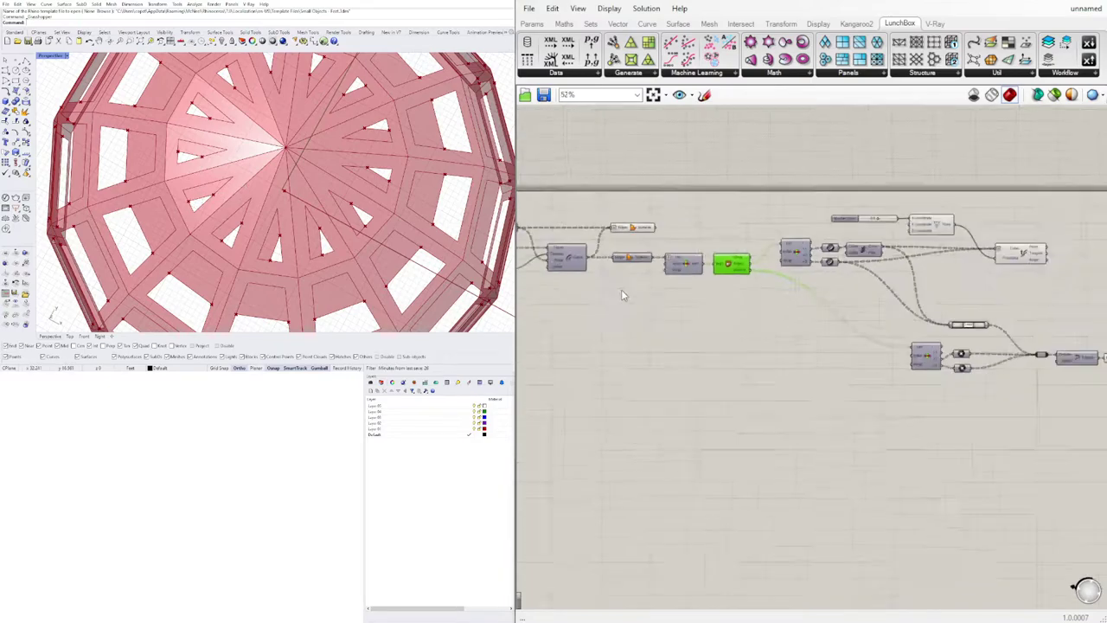
Set the uppermost of the three MD Sliders controlling the dome's profile curve to 0.26 ; 1.0.
{"action": "right_click_drag", "start_coordinate": [597, 365], "coordinate": [949, 351]}
{"action": "right_click_drag", "start_coordinate": [652, 291], "coordinate": [971, 274]}
{"action": "scroll", "coordinate": [877, 259], "scroll_direction": "up", "scroll_amount": 6}
{"action": "mouse_move", "coordinate": [877, 259]}
{"action": "right_mouse_down"}
{"action": "mouse_move", "coordinate": [823, 272]}
{"action": "mouse_move", "coordinate": [1039, 282]}
{"action": "right_mouse_up"}
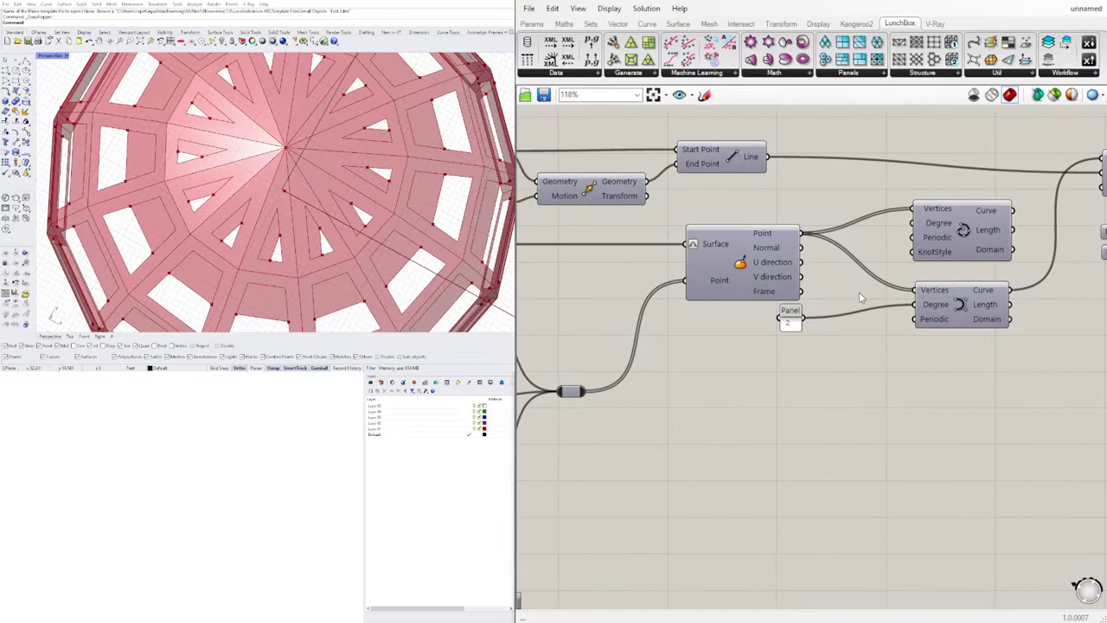
{"action": "scroll", "coordinate": [771, 355], "scroll_direction": "down", "scroll_amount": 2}
{"action": "right_click_drag", "start_coordinate": [771, 354], "coordinate": [969, 324]}
{"action": "scroll", "coordinate": [692, 275], "scroll_direction": "up", "scroll_amount": 4}
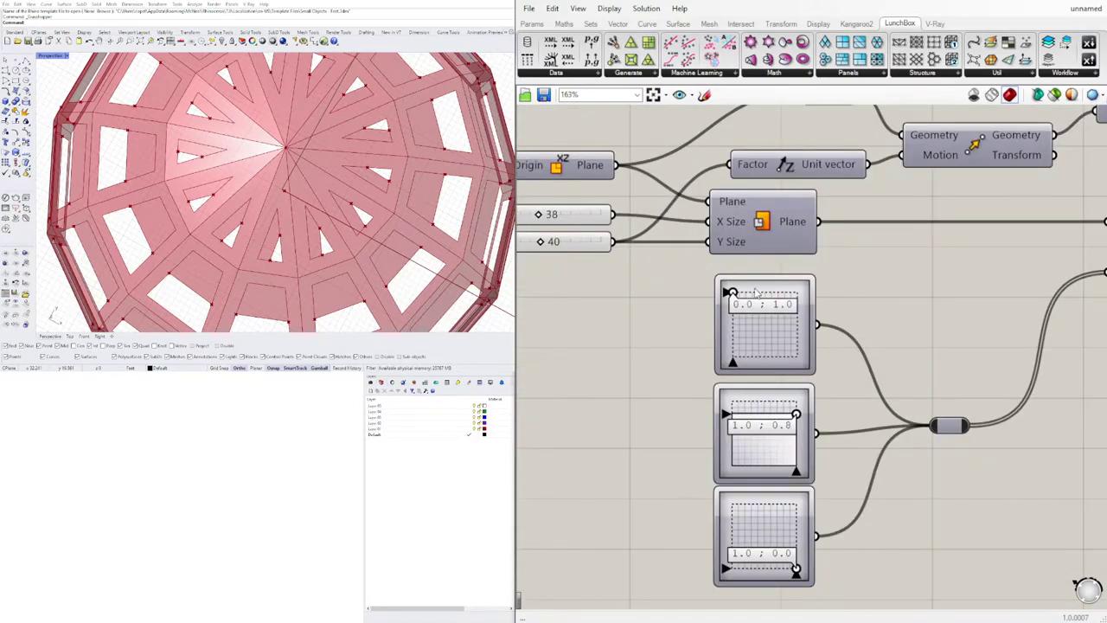
{"action": "mouse_move", "coordinate": [732, 292]}
{"action": "left_mouse_down"}
{"action": "mouse_move", "coordinate": [765, 292]}
{"action": "mouse_move", "coordinate": [749, 293]}
{"action": "left_mouse_up"}
{"action": "scroll", "coordinate": [238, 205], "scroll_direction": "up", "scroll_amount": 3}
{"action": "right_click_drag", "start_coordinate": [208, 173], "coordinate": [270, 179]}
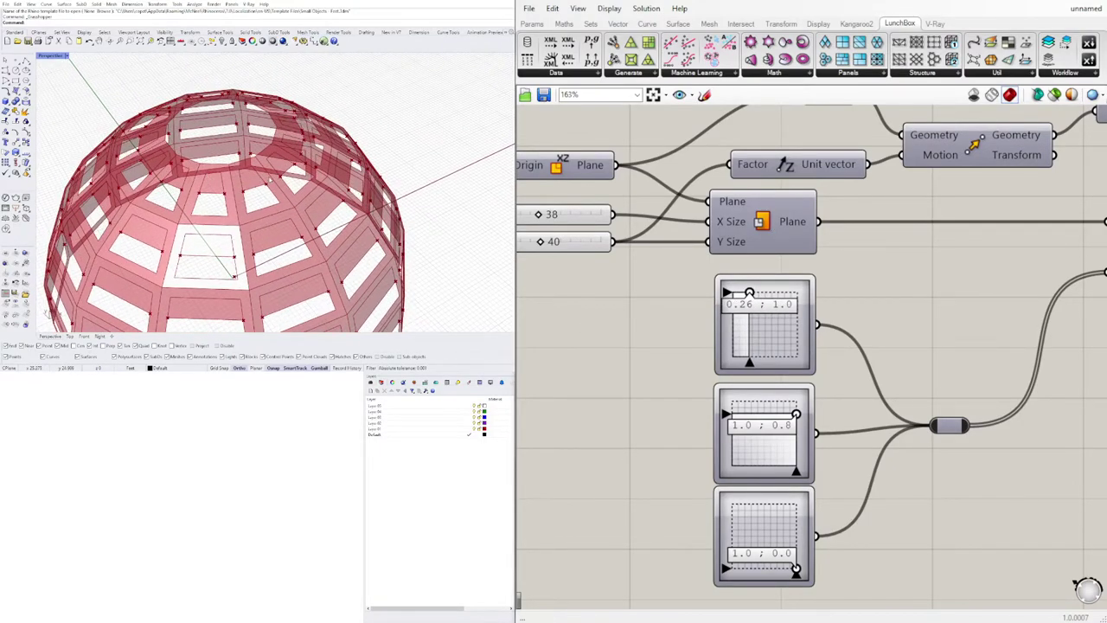
Set the Point On Curve component feeding the Polyline vertices to 0.378.
{"action": "scroll", "coordinate": [934, 325], "scroll_direction": "down", "scroll_amount": 5}
{"action": "right_click_drag", "start_coordinate": [956, 363], "coordinate": [534, 346]}
{"action": "scroll", "coordinate": [1072, 294], "scroll_direction": "up", "scroll_amount": 3}
{"action": "right_click_drag", "start_coordinate": [1081, 294], "coordinate": [554, 258]}
{"action": "right_click_drag", "start_coordinate": [713, 176], "coordinate": [550, 186]}
{"action": "right_click_drag", "start_coordinate": [1072, 333], "coordinate": [867, 291]}
{"action": "scroll", "coordinate": [815, 309], "scroll_direction": "up", "scroll_amount": 4}
{"action": "scroll", "coordinate": [830, 329], "scroll_direction": "down", "scroll_amount": 5}
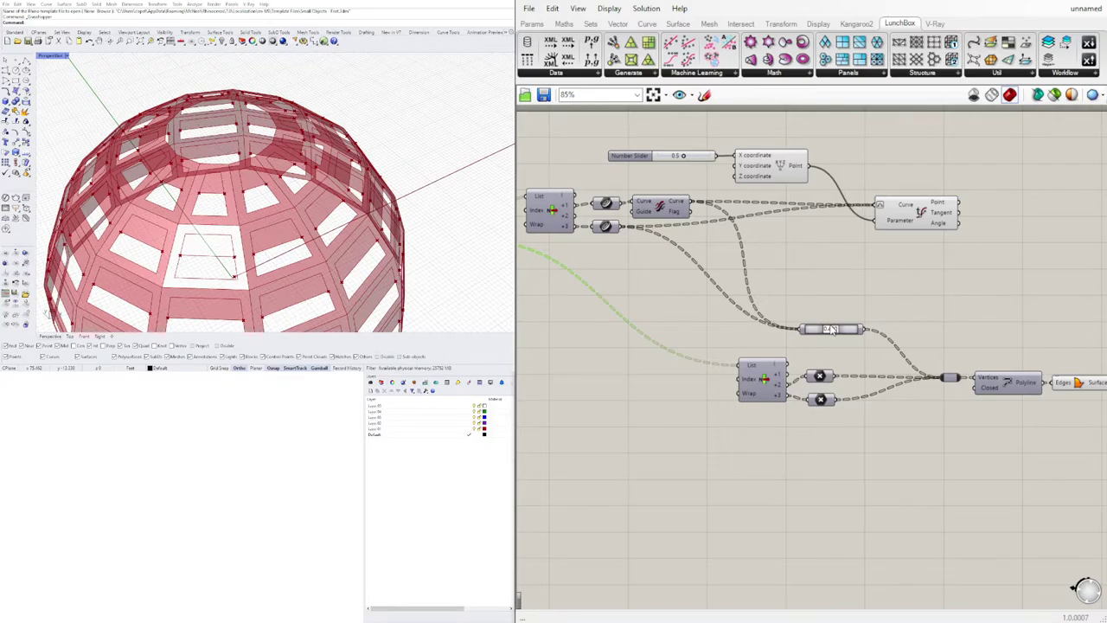
{"action": "left_click", "coordinate": [831, 330]}
{"action": "scroll", "coordinate": [826, 331], "scroll_direction": "up", "scroll_amount": 4}
{"action": "mouse_move", "coordinate": [852, 343]}
{"action": "left_mouse_down"}
{"action": "mouse_move", "coordinate": [868, 344]}
{"action": "mouse_move", "coordinate": [832, 343]}
{"action": "mouse_move", "coordinate": [841, 343]}
{"action": "left_mouse_up"}
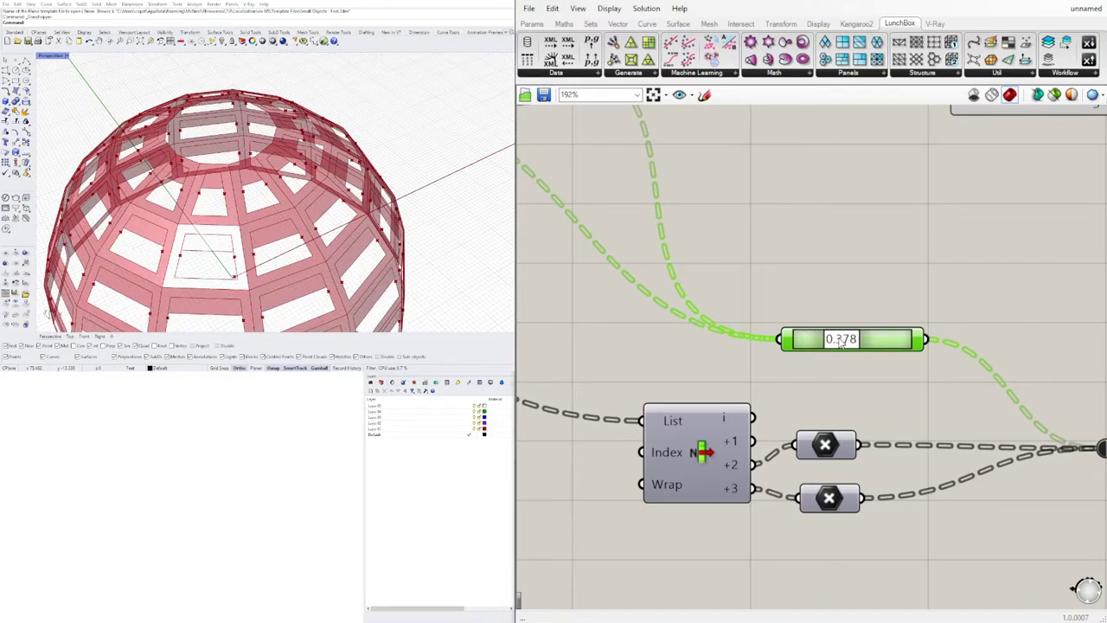
{"action": "left_click", "coordinate": [807, 261]}
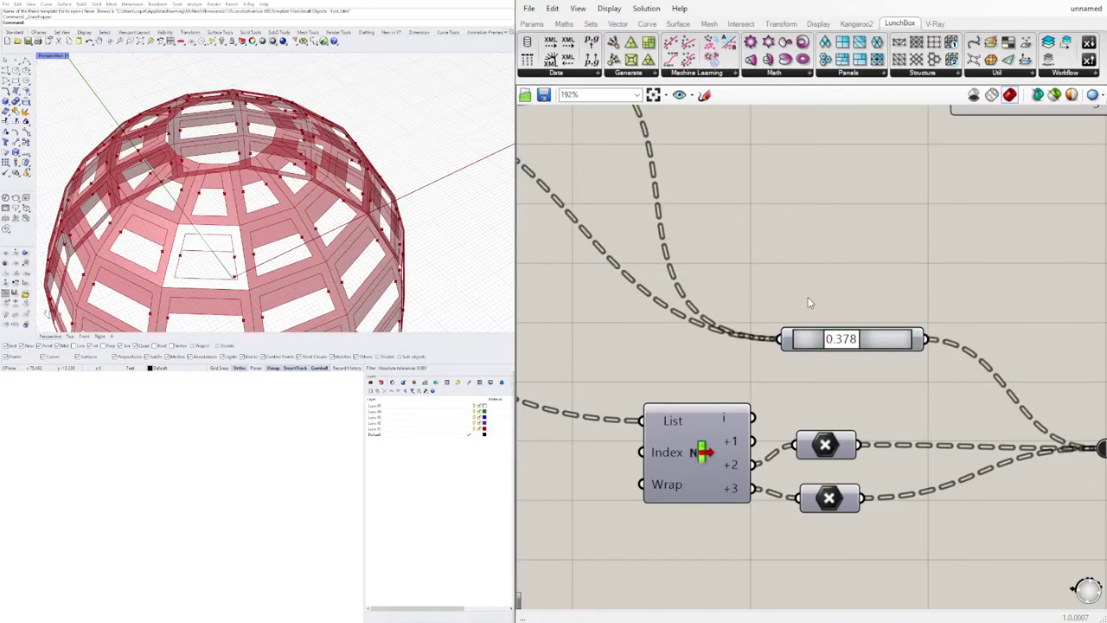
Set the Point On Curve component to 0.375 and move it up, away from the vertices List Item.
{"action": "left_click_drag", "start_coordinate": [827, 329], "coordinate": [826, 308]}
{"action": "left_click_drag", "start_coordinate": [880, 347], "coordinate": [862, 264]}
{"action": "left_click", "coordinate": [878, 210]}
{"action": "scroll", "coordinate": [879, 216], "scroll_direction": "up", "scroll_amount": 1}
{"action": "scroll", "coordinate": [863, 224], "scroll_direction": "down", "scroll_amount": 5}
{"action": "scroll", "coordinate": [941, 143], "scroll_direction": "up", "scroll_amount": 1}
{"action": "right_click_drag", "start_coordinate": [941, 143], "coordinate": [727, 232]}
{"action": "scroll", "coordinate": [973, 156], "scroll_direction": "down", "scroll_amount": 4}
{"action": "scroll", "coordinate": [844, 189], "scroll_direction": "up", "scroll_amount": 6}
{"action": "scroll", "coordinate": [967, 270], "scroll_direction": "down", "scroll_amount": 4}
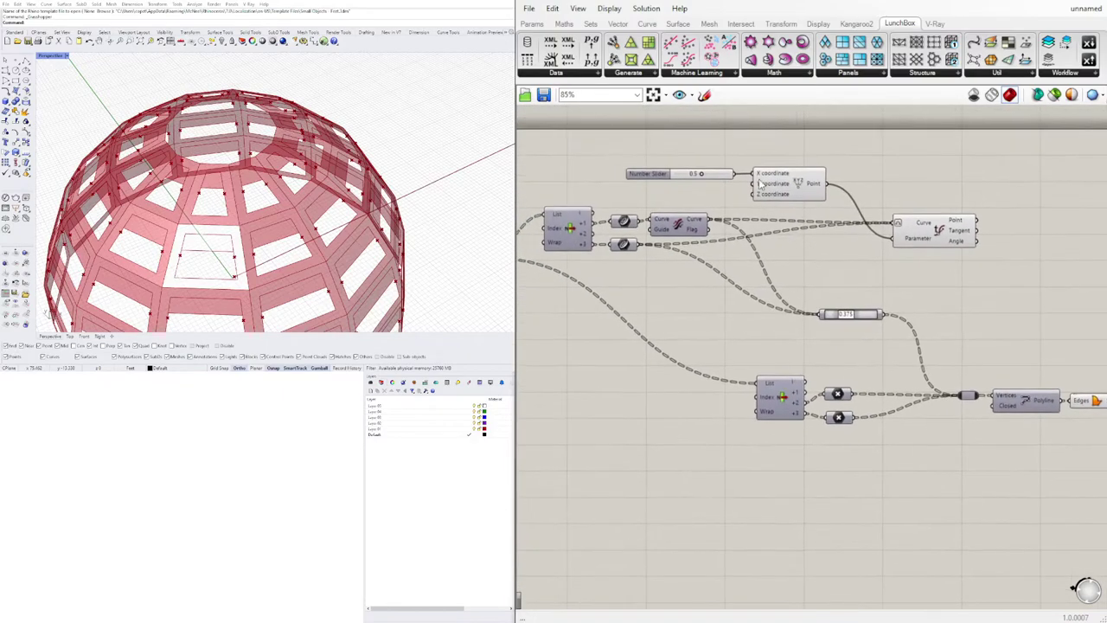
Move the 0.5 number slider and its Construct Point component slightly left above the edge curves.
{"action": "scroll", "coordinate": [771, 189], "scroll_direction": "up", "scroll_amount": 3}
{"action": "left_click", "coordinate": [770, 190]}
{"action": "right_click_drag", "start_coordinate": [653, 206], "coordinate": [763, 204]}
{"action": "left_click_drag", "start_coordinate": [714, 179], "coordinate": [680, 171]}
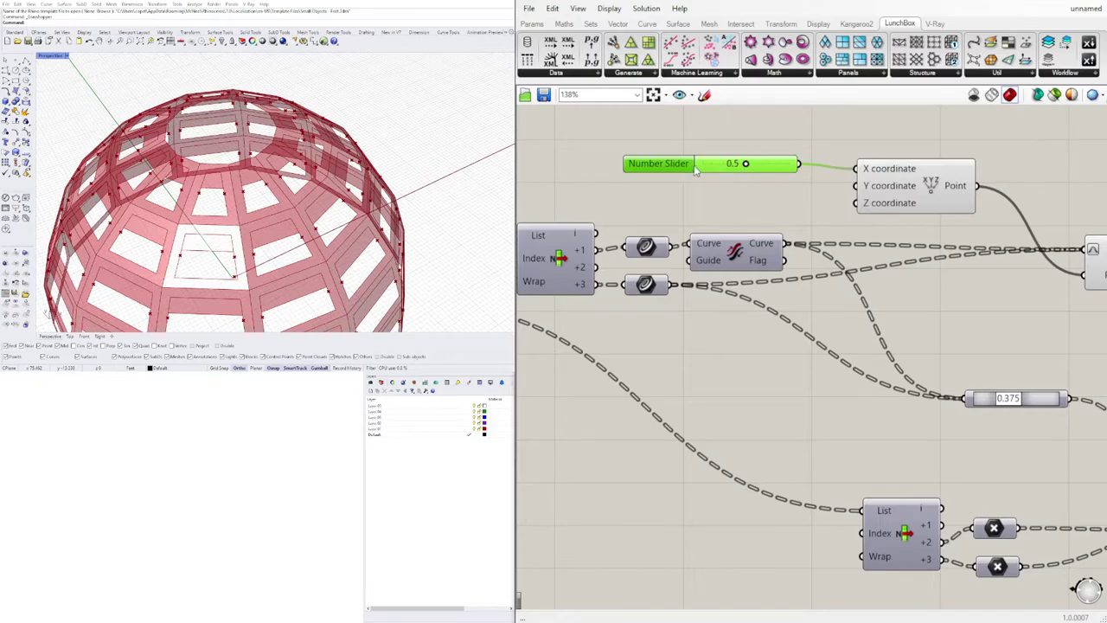
{"action": "scroll", "coordinate": [260, 245], "scroll_direction": "down", "scroll_amount": 6}
{"action": "scroll", "coordinate": [251, 246], "scroll_direction": "up", "scroll_amount": 5}
{"action": "right_click_drag", "start_coordinate": [268, 238], "coordinate": [405, 207]}
{"action": "right_click_drag", "start_coordinate": [608, 190], "coordinate": [680, 237]}
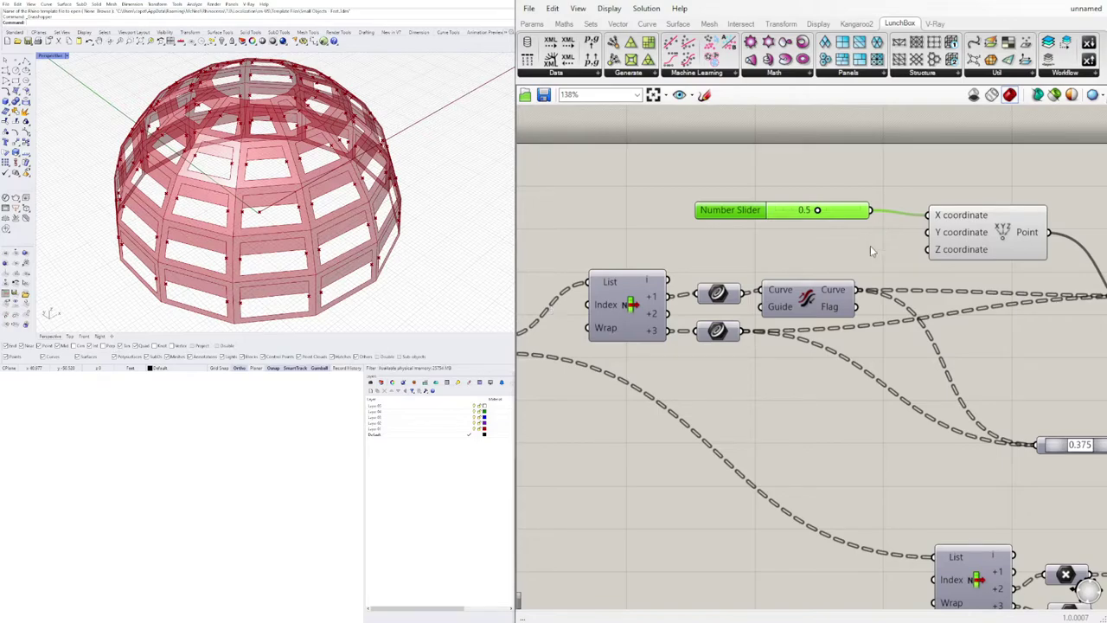
{"action": "left_click_drag", "start_coordinate": [984, 241], "coordinate": [960, 234]}
Move the final Boundary Surfaces component right to leave more space after the Polyline.
{"action": "scroll", "coordinate": [944, 372], "scroll_direction": "down", "scroll_amount": 3}
{"action": "right_click_drag", "start_coordinate": [943, 372], "coordinate": [761, 321]}
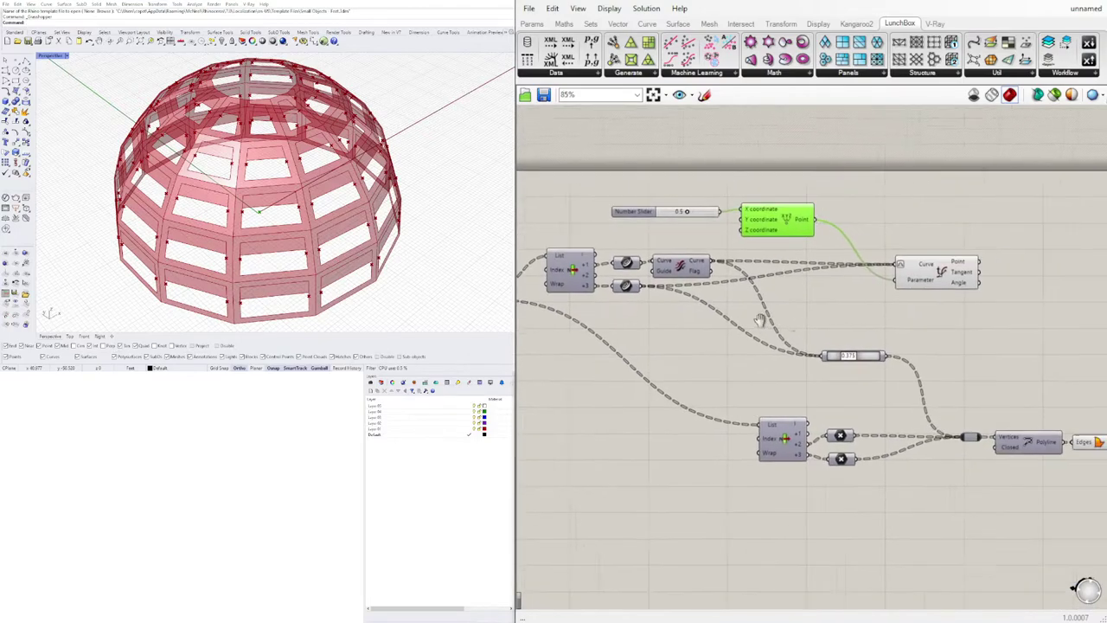
{"action": "right_click_drag", "start_coordinate": [1036, 385], "coordinate": [874, 340]}
{"action": "left_click_drag", "start_coordinate": [936, 395], "coordinate": [957, 395]}
{"action": "left_click", "coordinate": [957, 354]}
Examine the dome's panels, highlighting the Evaluate Curve points and the offset frame surfaces in the model.
{"action": "right_click_drag", "start_coordinate": [372, 251], "coordinate": [268, 183]}
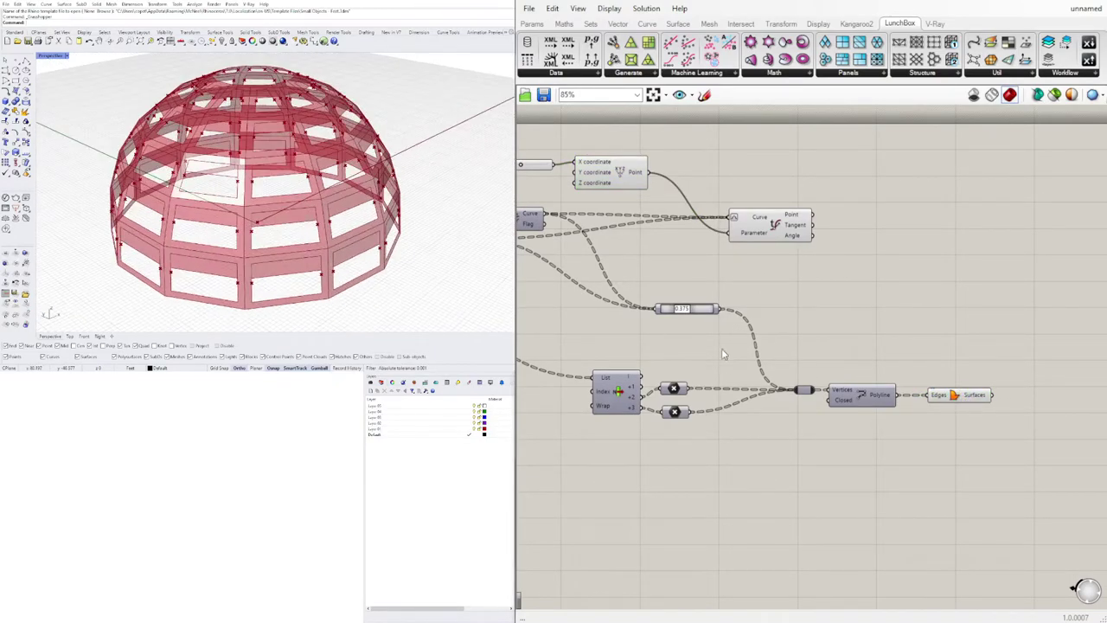
{"action": "right_click_drag", "start_coordinate": [722, 351], "coordinate": [978, 356]}
{"action": "scroll", "coordinate": [704, 344], "scroll_direction": "down", "scroll_amount": 2}
{"action": "right_click_drag", "start_coordinate": [626, 335], "coordinate": [745, 404]}
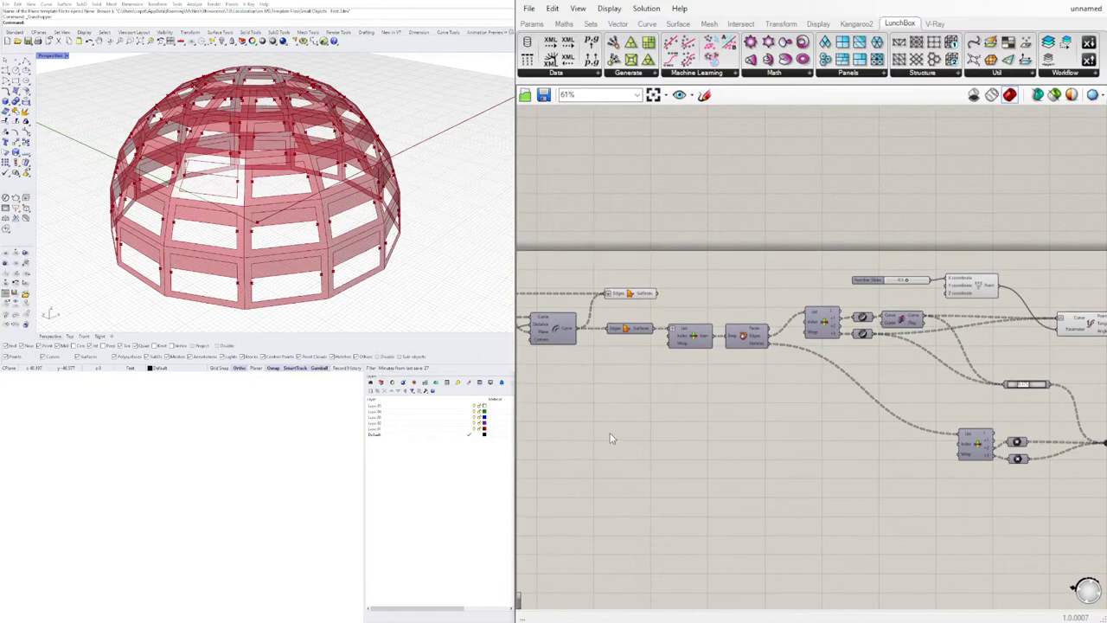
{"action": "right_click_drag", "start_coordinate": [604, 382], "coordinate": [878, 301]}
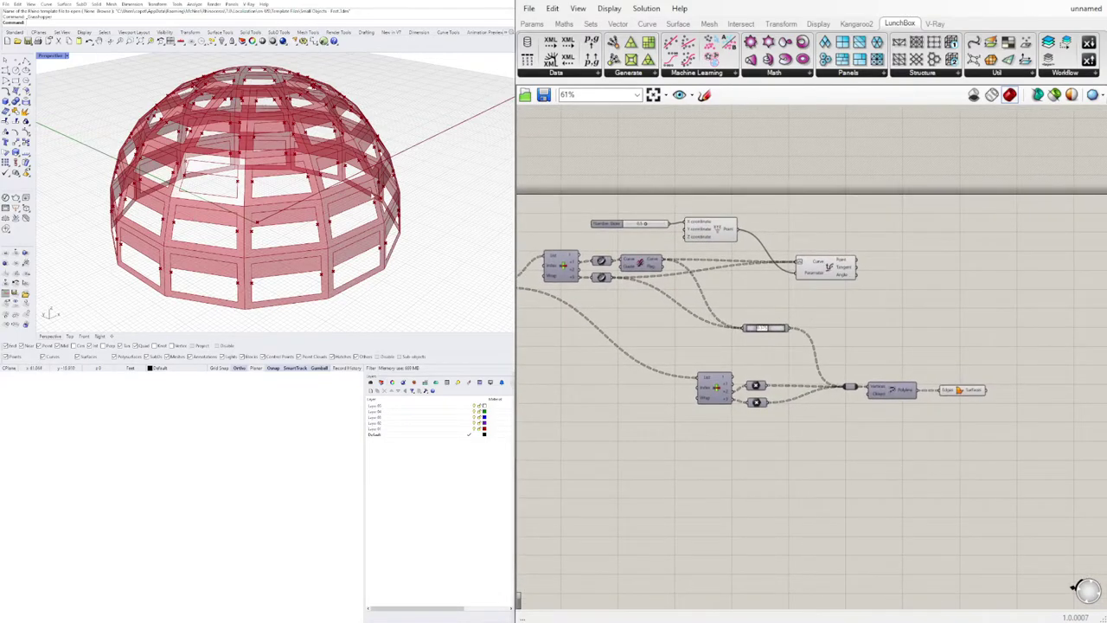
{"action": "right_click_drag", "start_coordinate": [393, 132], "coordinate": [295, 167]}
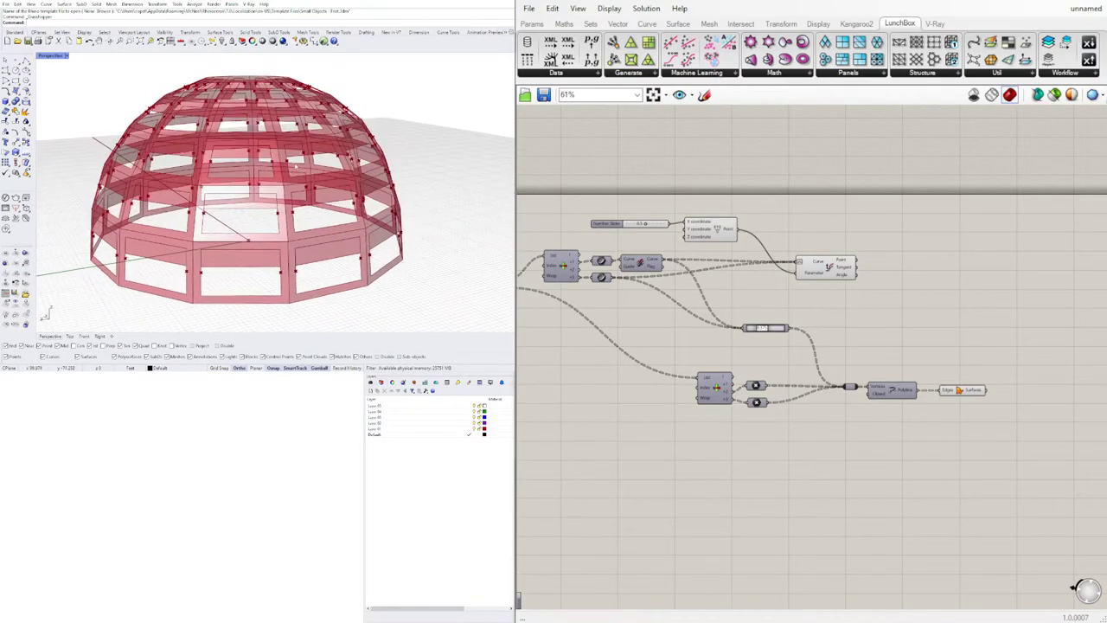
{"action": "right_click_drag", "start_coordinate": [296, 120], "coordinate": [294, 164]}
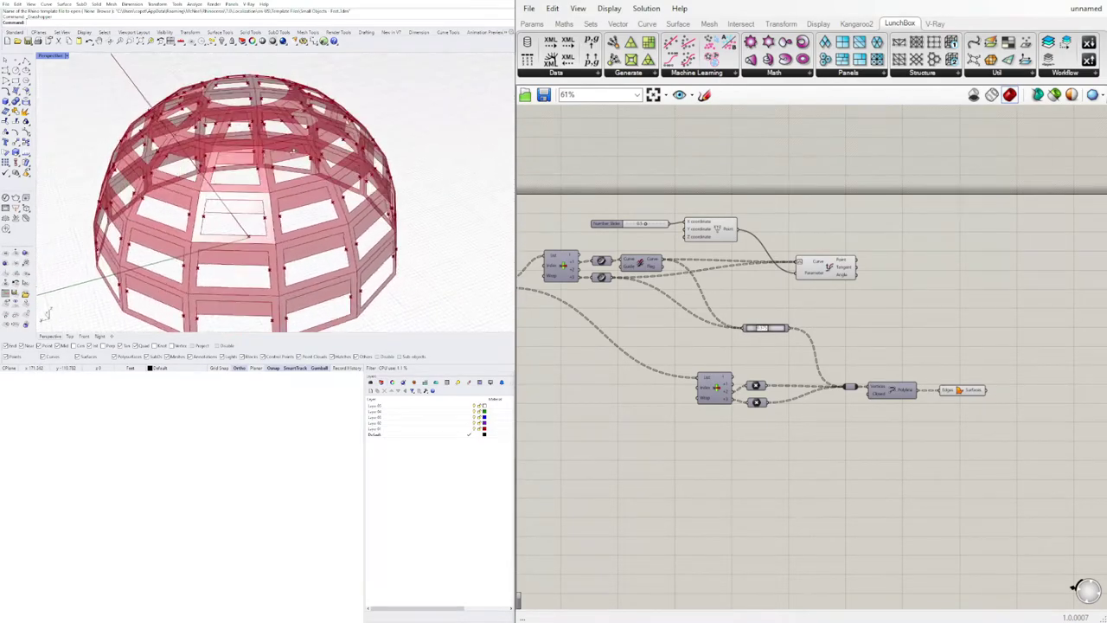
{"action": "left_click", "coordinate": [822, 266]}
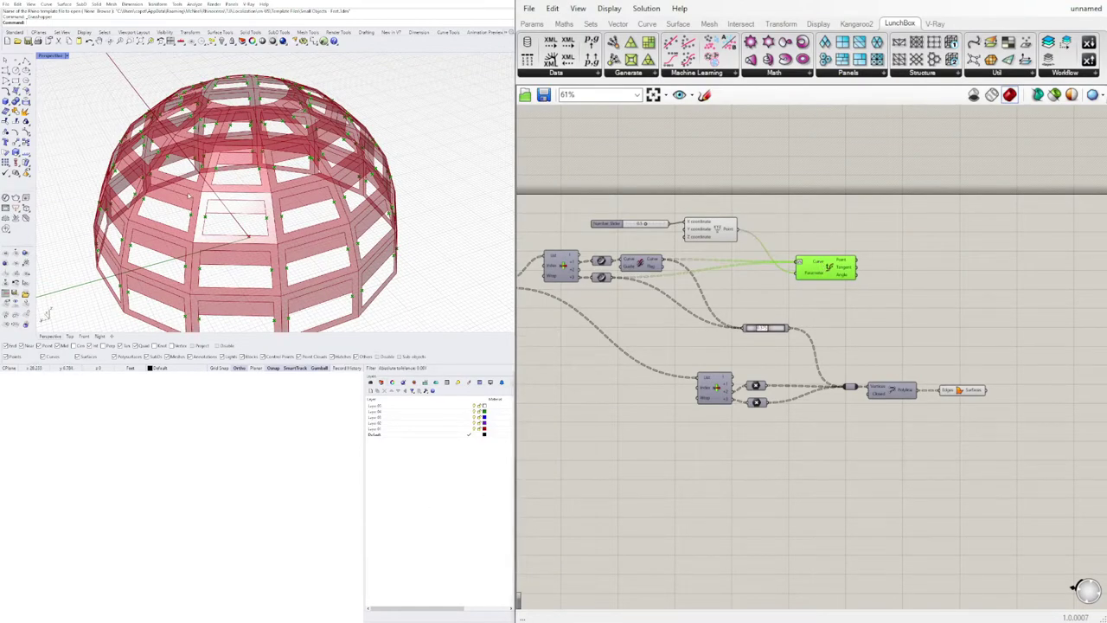
{"action": "left_click", "coordinate": [601, 460]}
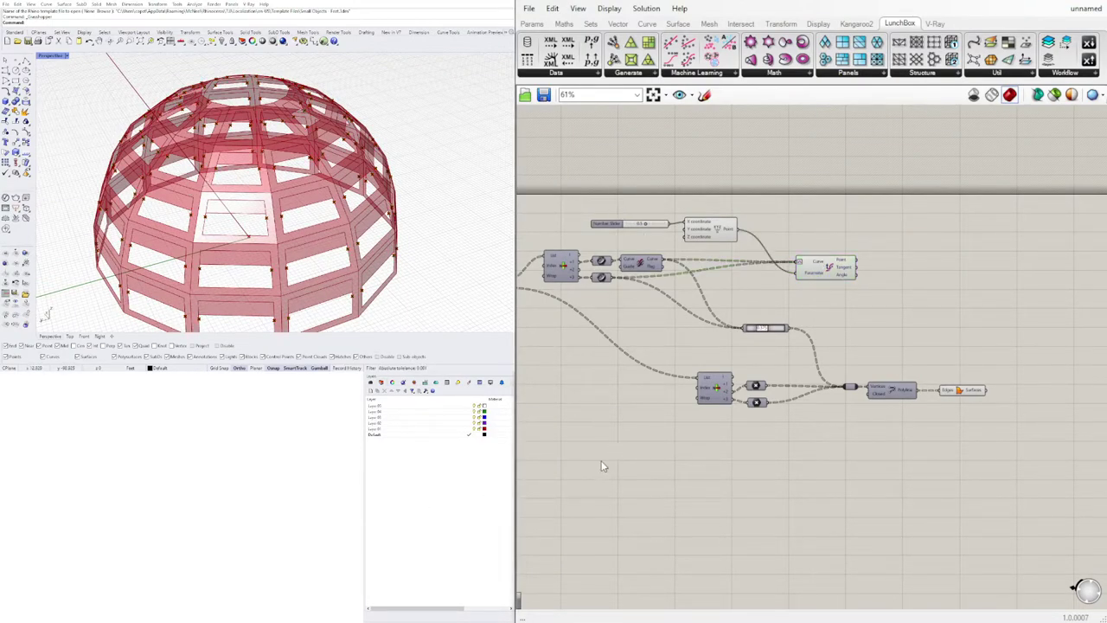
{"action": "right_click_drag", "start_coordinate": [606, 457], "coordinate": [931, 381]}
{"action": "left_click", "coordinate": [695, 163]}
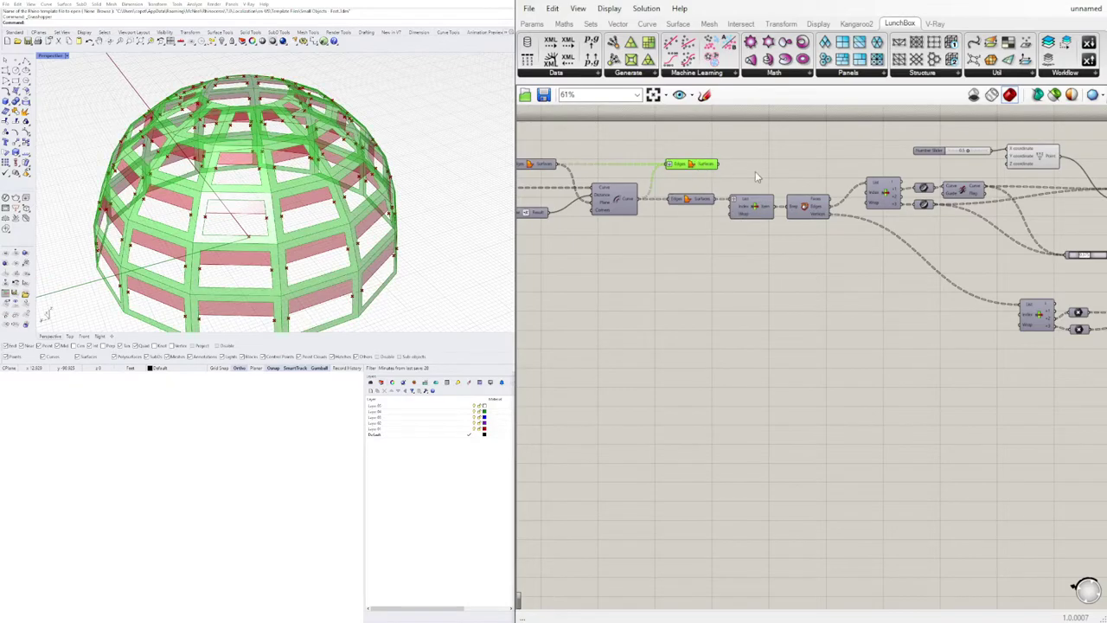
Turn on the preview of the Revolution component that generates the dome surface.
{"action": "right_click_drag", "start_coordinate": [614, 180], "coordinate": [821, 234]}
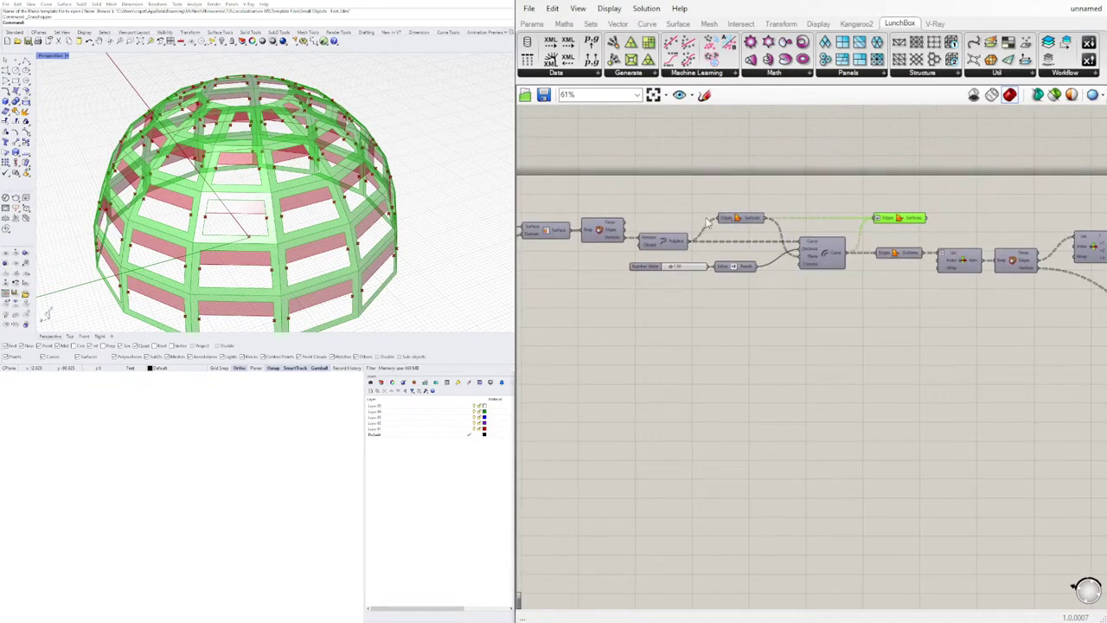
{"action": "right_click_drag", "start_coordinate": [708, 222], "coordinate": [932, 230]}
{"action": "right_click", "coordinate": [604, 226]}
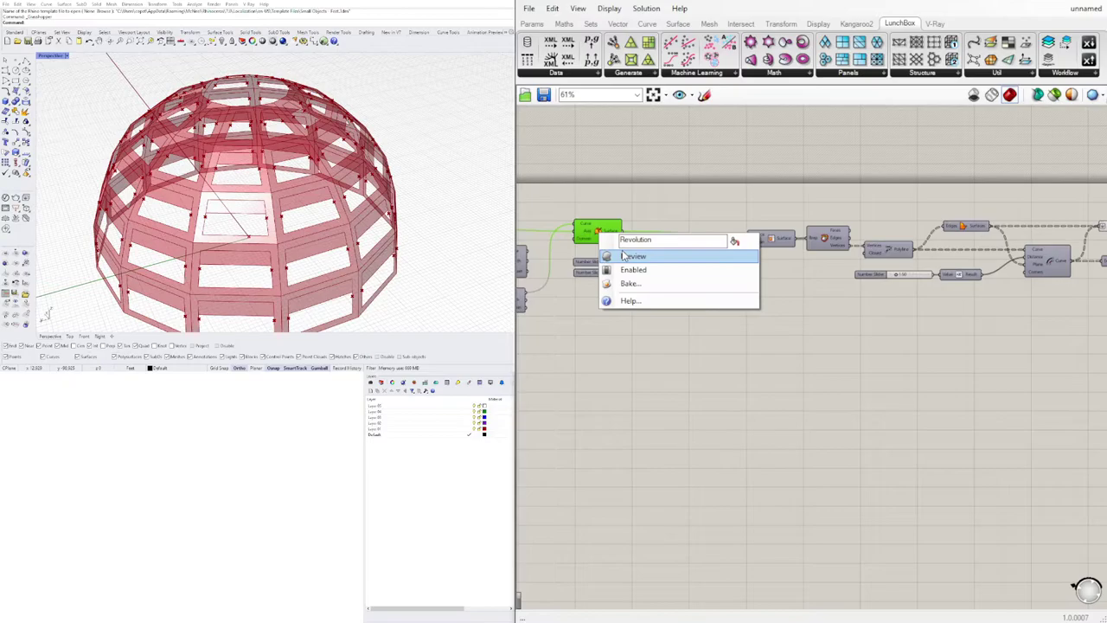
{"action": "left_click", "coordinate": [637, 254]}
{"action": "right_click_drag", "start_coordinate": [235, 138], "coordinate": [234, 198]}
{"action": "right_click_drag", "start_coordinate": [207, 157], "coordinate": [205, 206]}
{"action": "scroll", "coordinate": [169, 173], "scroll_direction": "down", "scroll_amount": 2}
{"action": "double_click", "coordinate": [692, 414]}
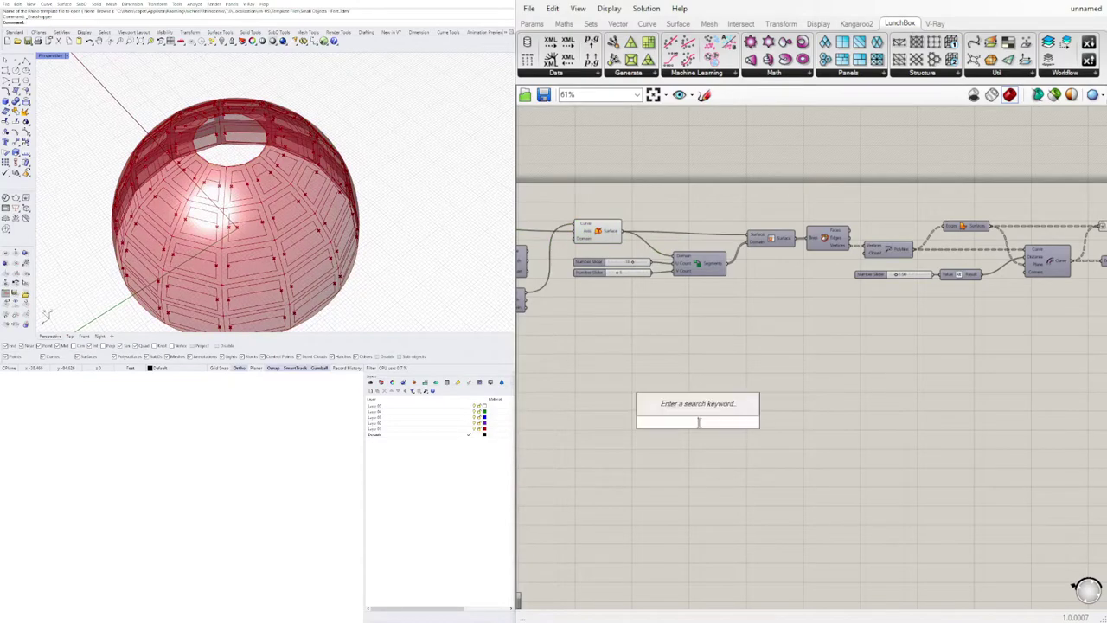
{"action": "type", "text": "bound"}
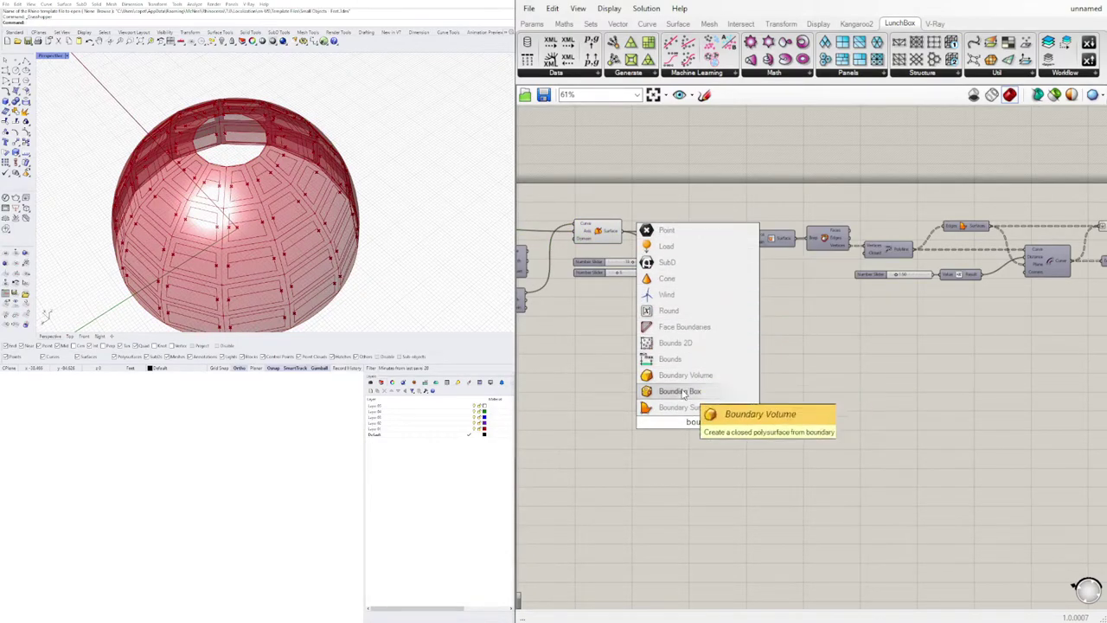
{"action": "key", "text": "Escape"}
Add a Box parameter, connect the Revolution's Surface output to it, and inspect the box around the dome.
{"action": "double_click", "coordinate": [724, 384]}
{"action": "type", "text": "bo"}
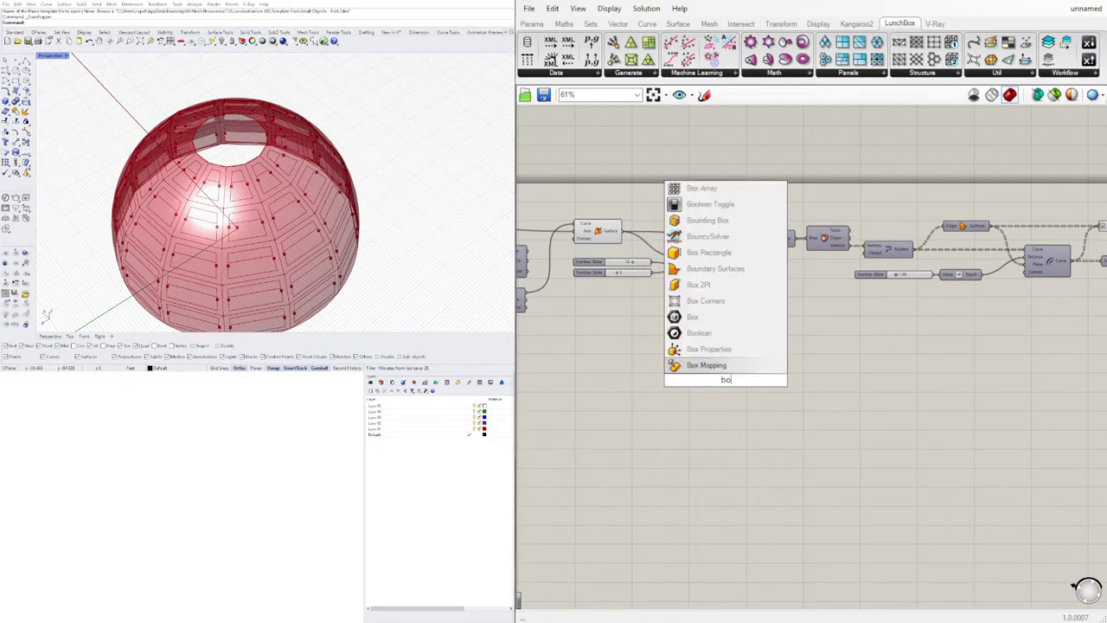
{"action": "type", "text": "x"}
{"action": "key", "text": "Return"}
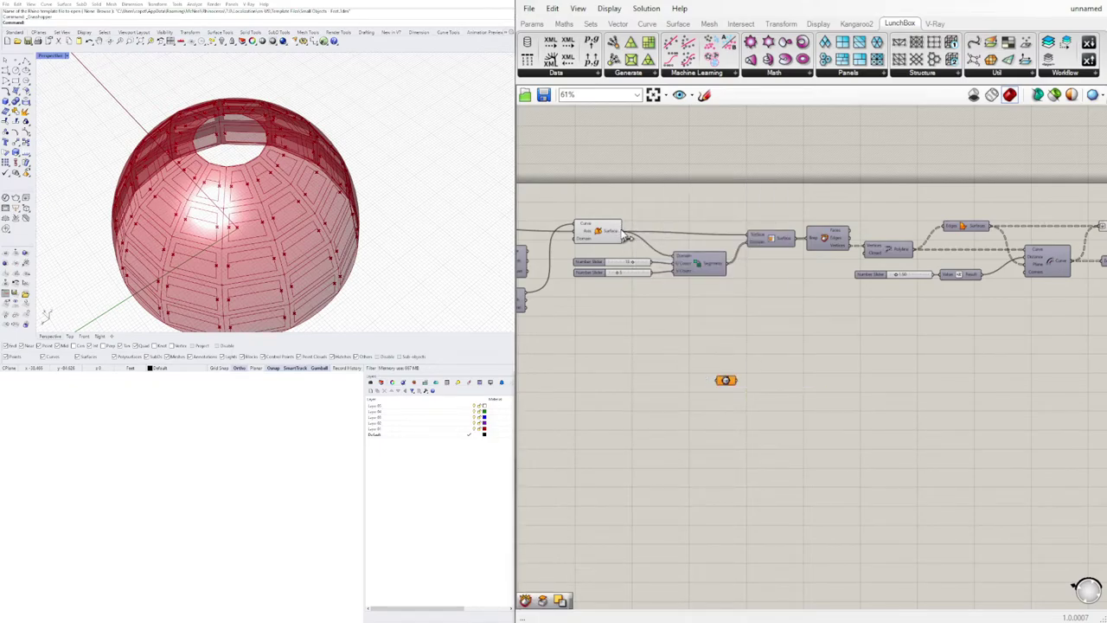
{"action": "left_click_drag", "start_coordinate": [623, 232], "coordinate": [778, 354]}
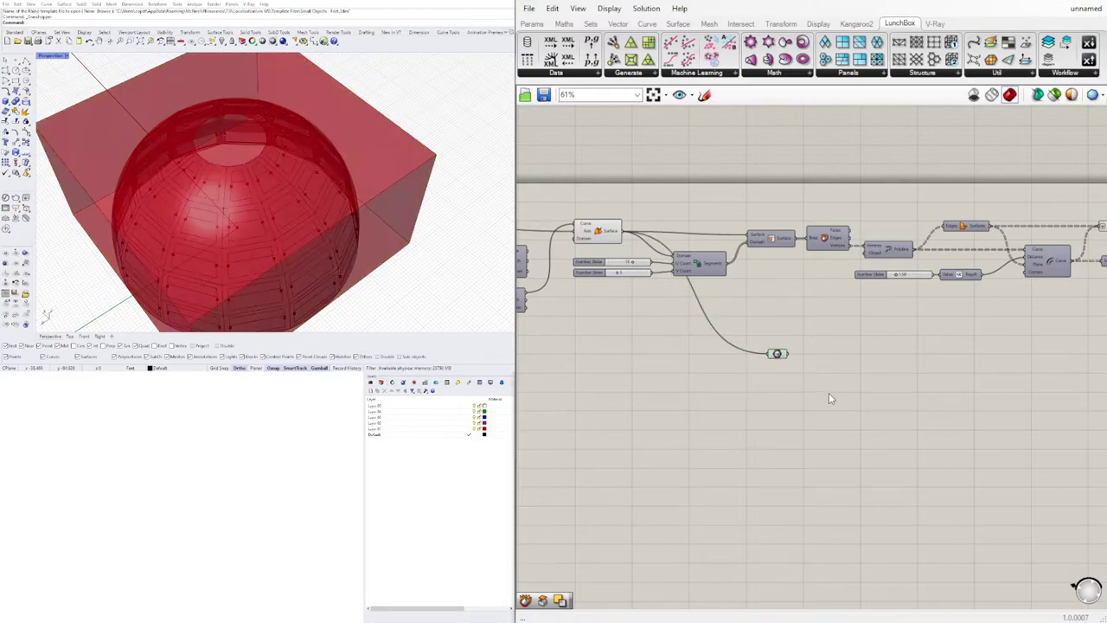
{"action": "right_click_drag", "start_coordinate": [304, 247], "coordinate": [302, 219]}
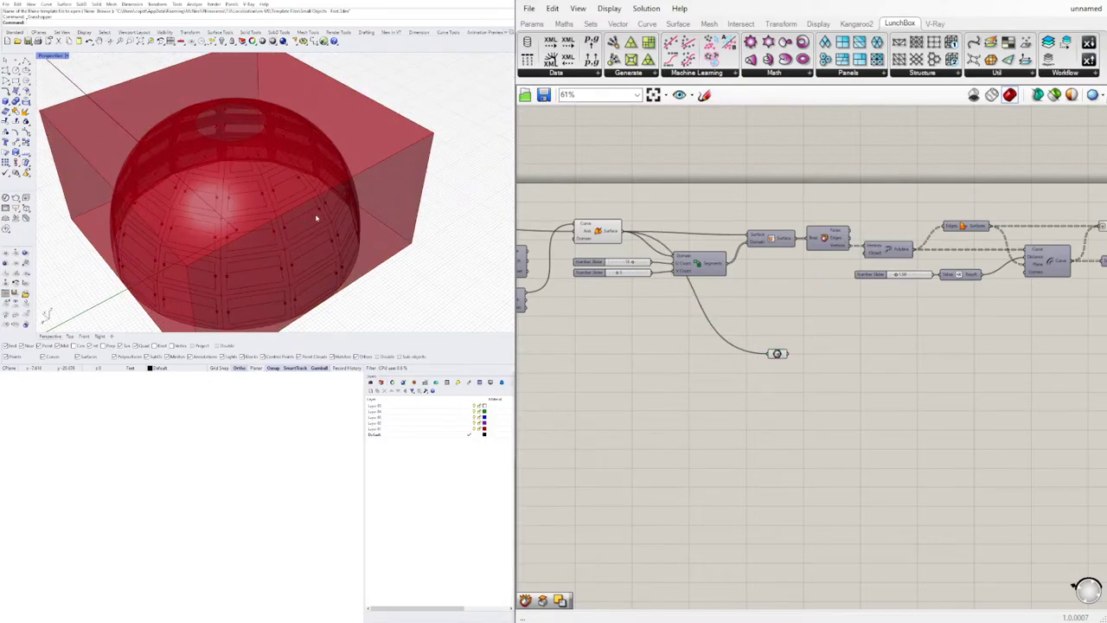
{"action": "left_click", "coordinate": [780, 353]}
{"action": "right_click_drag", "start_coordinate": [389, 261], "coordinate": [337, 128]}
{"action": "scroll", "coordinate": [338, 126], "scroll_direction": "down", "scroll_amount": 2}
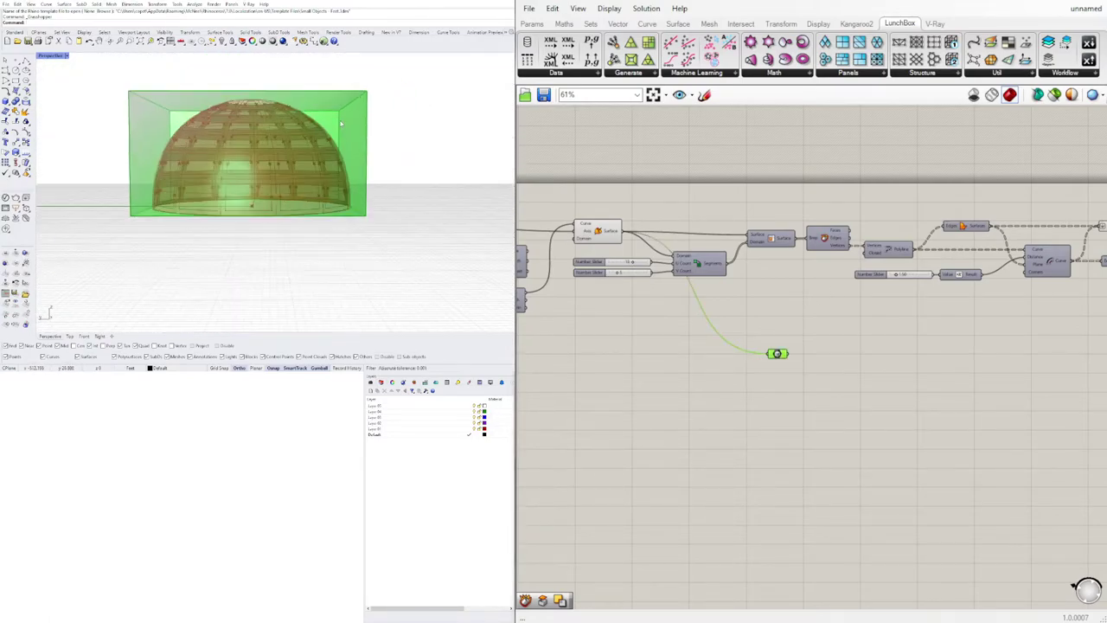
{"action": "left_click", "coordinate": [782, 402]}
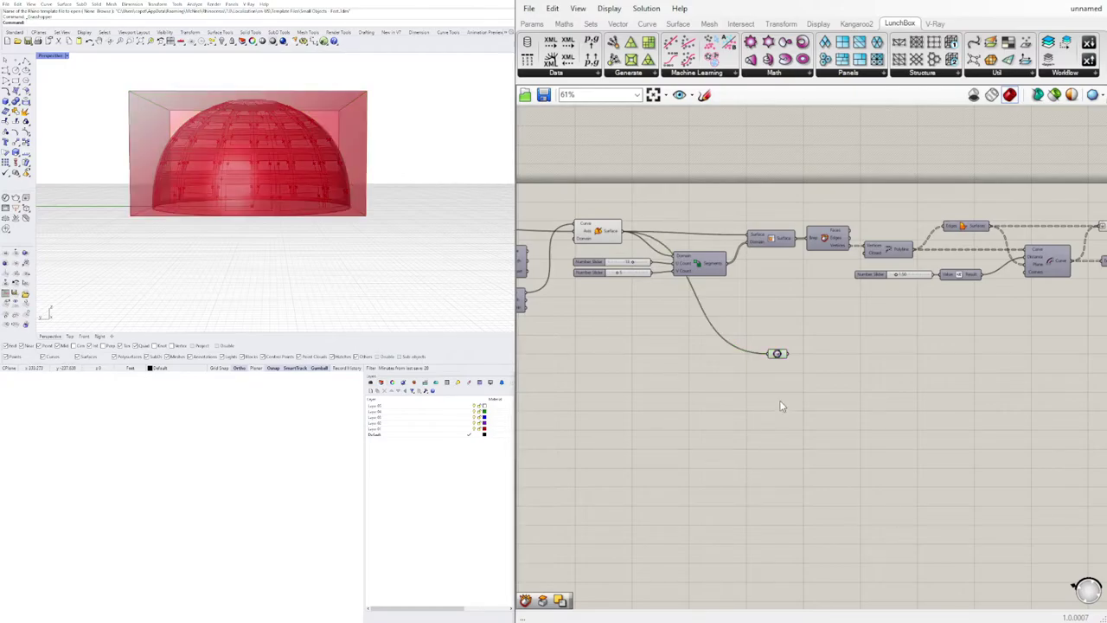
Move the Box parameter up and left, closer beneath the domain division component.
{"action": "scroll", "coordinate": [781, 355], "scroll_direction": "up", "scroll_amount": 1}
{"action": "left_click_drag", "start_coordinate": [781, 355], "coordinate": [717, 331]}
{"action": "scroll", "coordinate": [822, 340], "scroll_direction": "down", "scroll_amount": 2}
{"action": "right_click_drag", "start_coordinate": [822, 340], "coordinate": [741, 328]}
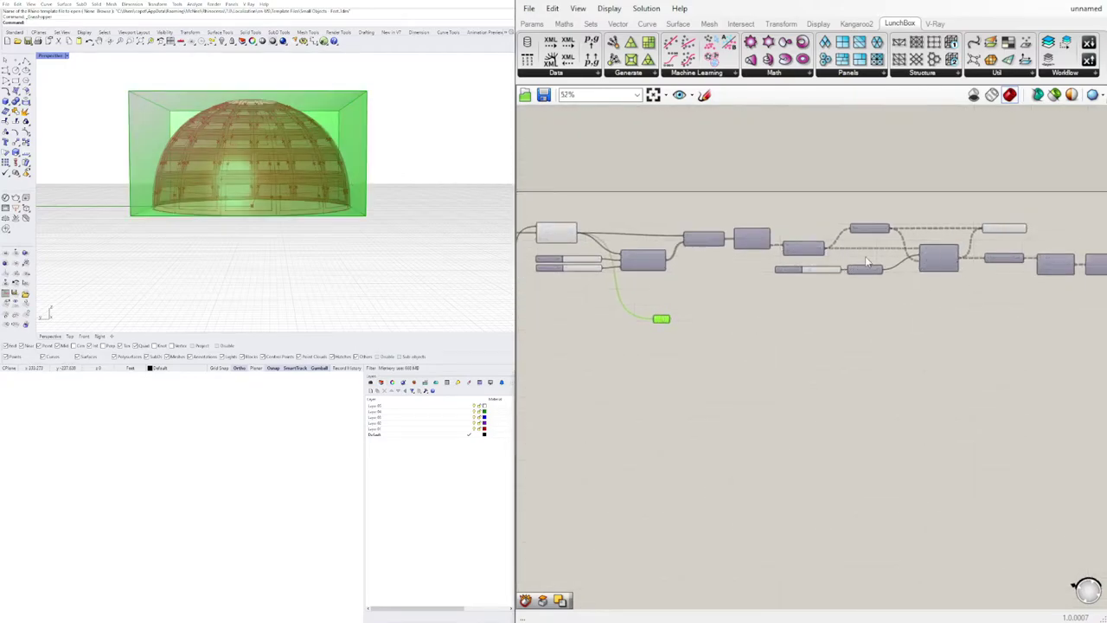
{"action": "scroll", "coordinate": [906, 259], "scroll_direction": "up", "scroll_amount": 3}
{"action": "scroll", "coordinate": [900, 260], "scroll_direction": "down", "scroll_amount": 3}
{"action": "right_click_drag", "start_coordinate": [597, 303], "coordinate": [746, 257]}
{"action": "scroll", "coordinate": [747, 258], "scroll_direction": "down", "scroll_amount": 4}
{"action": "right_click_drag", "start_coordinate": [848, 263], "coordinate": [560, 277]}
{"action": "scroll", "coordinate": [802, 268], "scroll_direction": "up", "scroll_amount": 6}
{"action": "scroll", "coordinate": [594, 335], "scroll_direction": "down", "scroll_amount": 1}
{"action": "scroll", "coordinate": [594, 337], "scroll_direction": "down", "scroll_amount": 1}
{"action": "right_click_drag", "start_coordinate": [593, 338], "coordinate": [943, 334]}
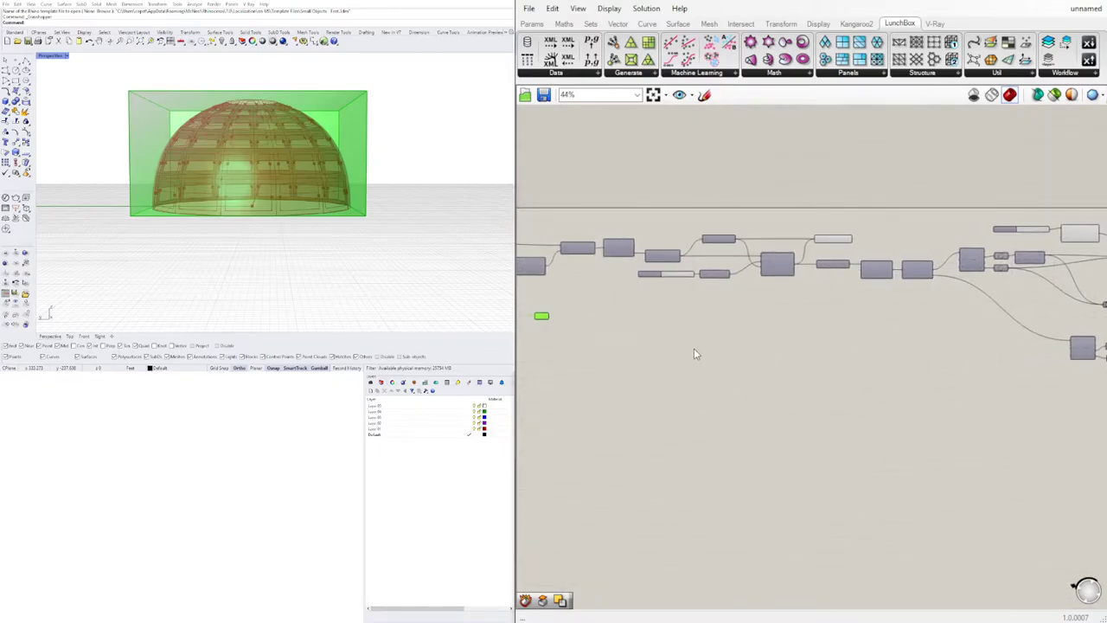
Add a Deconstruct Brep component beside the Box parameter and connect the box to its Brep input.
{"action": "right_click_drag", "start_coordinate": [694, 348], "coordinate": [831, 344]}
{"action": "scroll", "coordinate": [706, 320], "scroll_direction": "up", "scroll_amount": 6}
{"action": "double_click", "coordinate": [728, 292]}
{"action": "type", "text": "dec"}
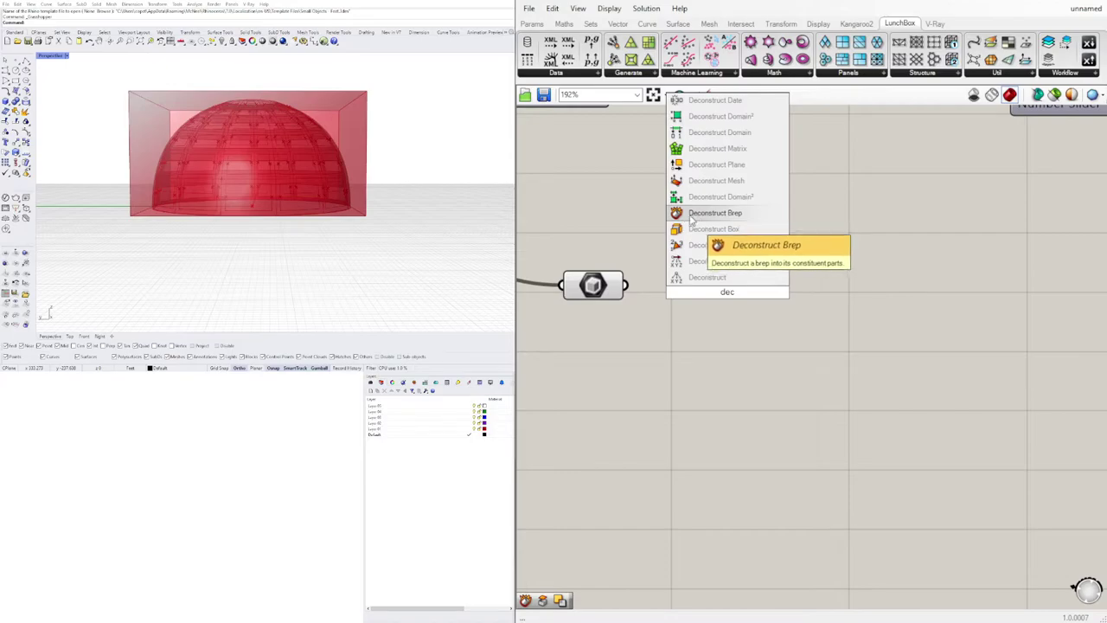
{"action": "left_click", "coordinate": [692, 215]}
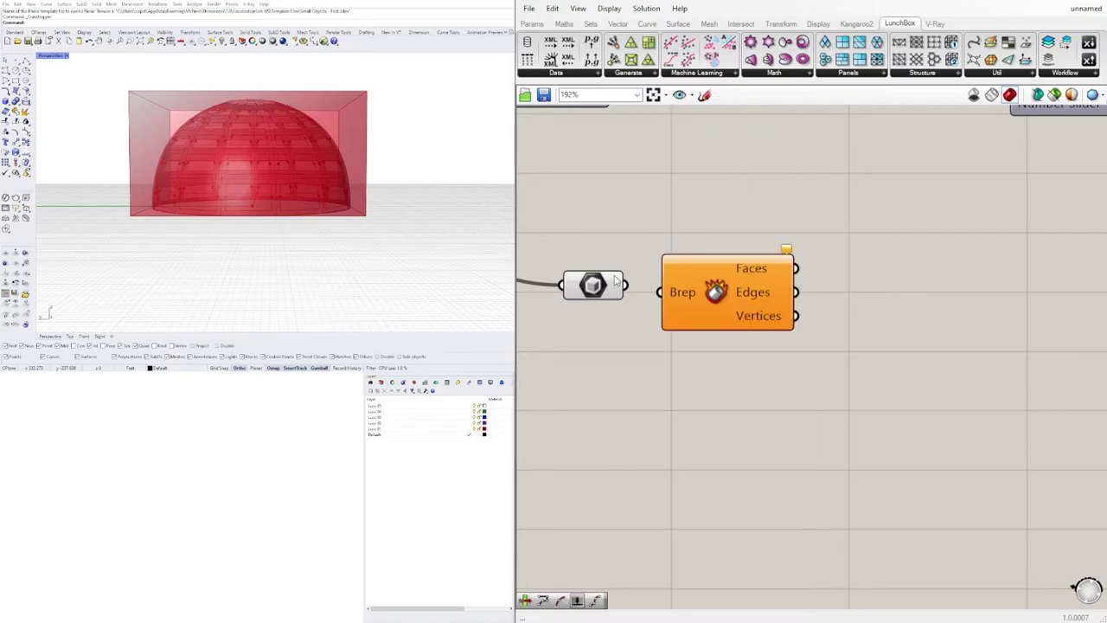
{"action": "left_click_drag", "start_coordinate": [634, 292], "coordinate": [660, 292]}
Add a List Item component, connect the Deconstruct Brep's Edges output to its List input, and place it slightly lower.
{"action": "right_click_drag", "start_coordinate": [861, 320], "coordinate": [733, 313]}
{"action": "double_click", "coordinate": [784, 301]}
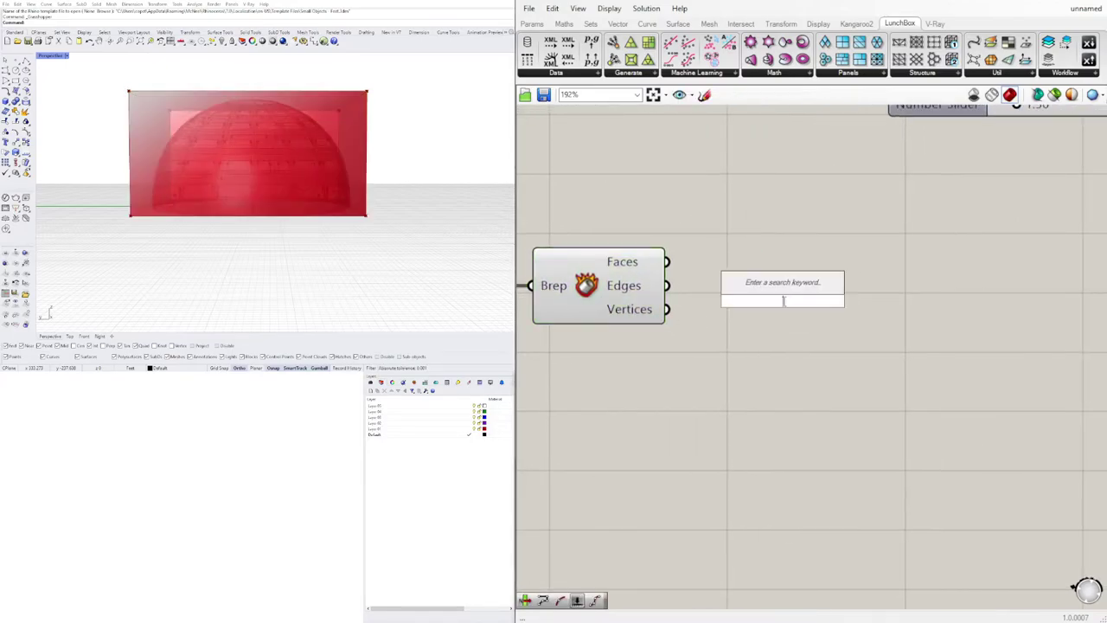
{"action": "type", "text": "item"}
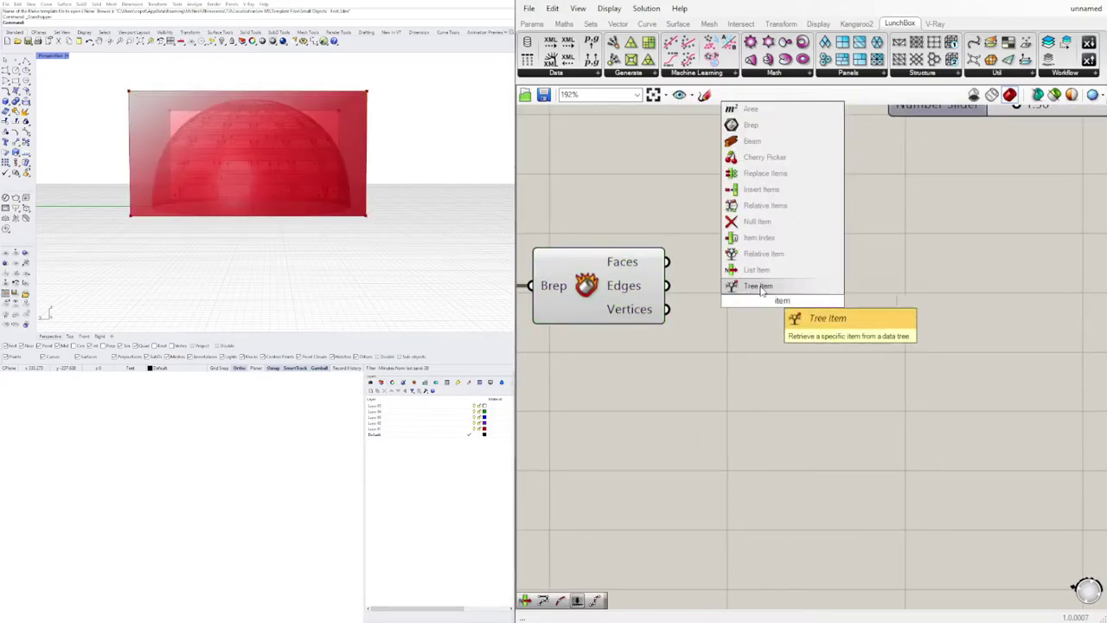
{"action": "left_click", "coordinate": [752, 268]}
{"action": "left_click_drag", "start_coordinate": [689, 282], "coordinate": [722, 278]}
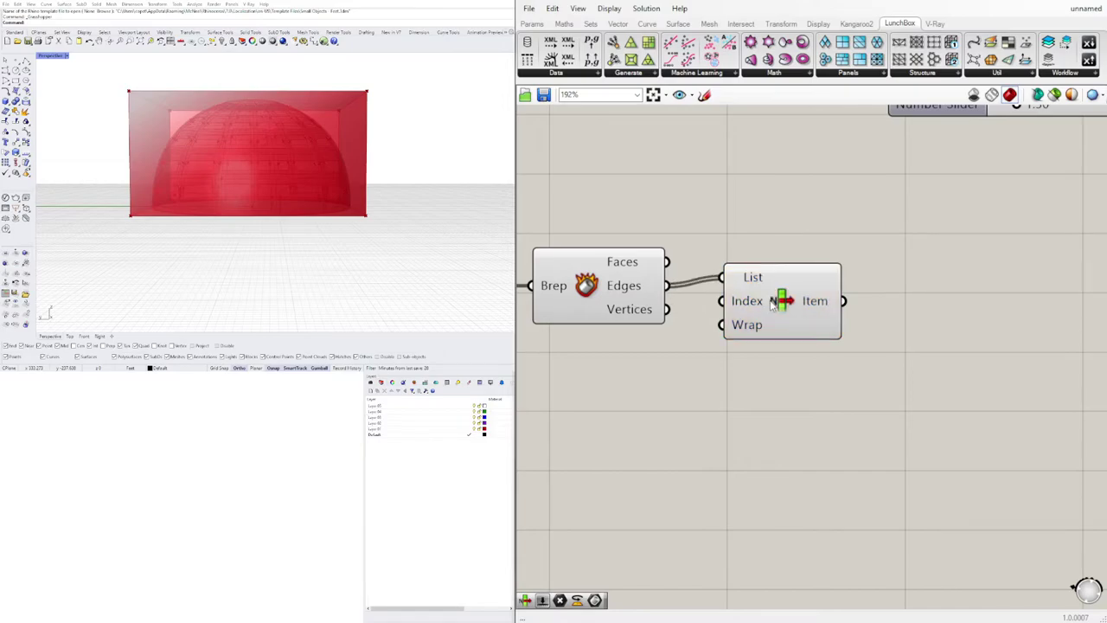
{"action": "left_click_drag", "start_coordinate": [779, 299], "coordinate": [797, 355]}
Turn off the preview of the Box parameter and the Deconstruct Brep component, leaving the List Item's edge displayed.
{"action": "right_click_drag", "start_coordinate": [290, 164], "coordinate": [207, 180]}
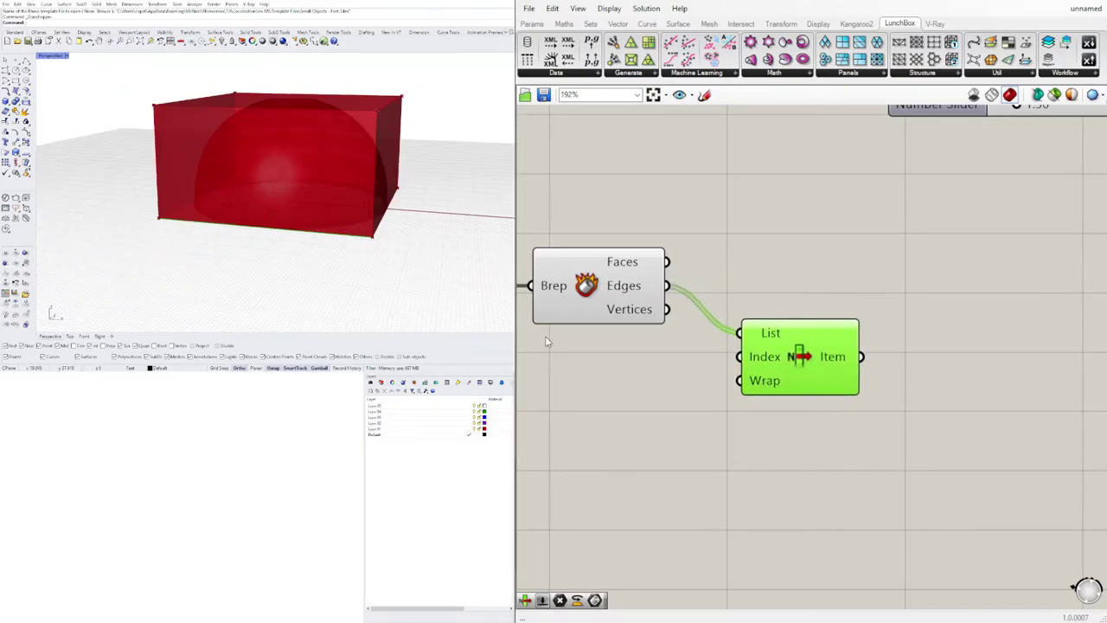
{"action": "scroll", "coordinate": [558, 341], "scroll_direction": "down", "scroll_amount": 2}
{"action": "right_click_drag", "start_coordinate": [558, 342], "coordinate": [781, 348]}
{"action": "left_click_drag", "start_coordinate": [806, 381], "coordinate": [695, 253]}
{"action": "scroll", "coordinate": [725, 252], "scroll_direction": "down", "scroll_amount": 1}
{"action": "middle_click", "coordinate": [725, 252]}
{"action": "left_click", "coordinate": [766, 218]}
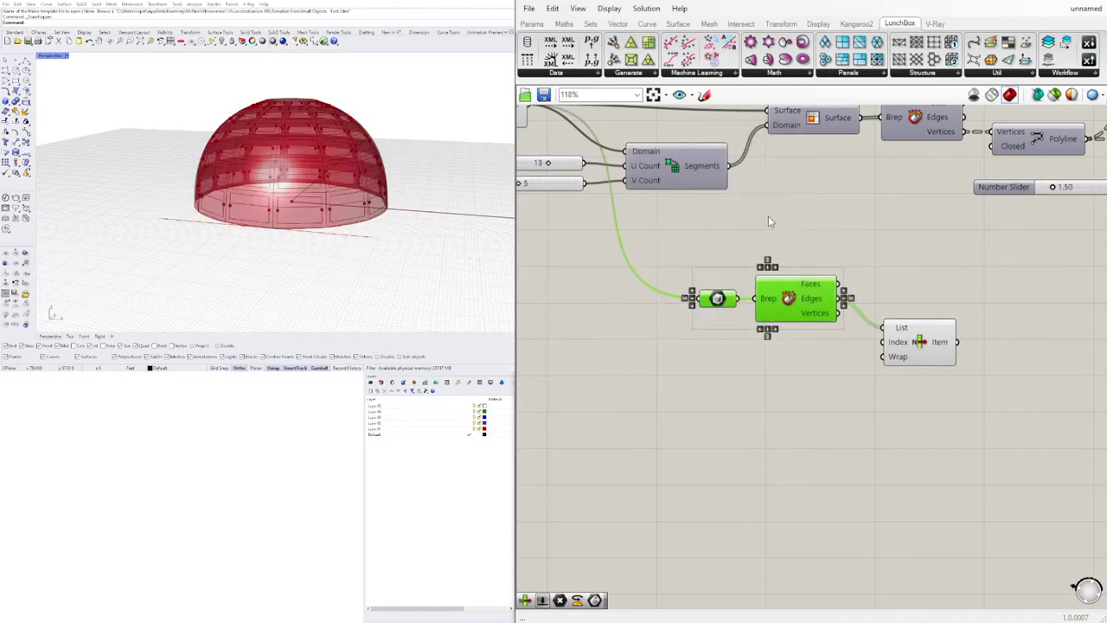
{"action": "left_click", "coordinate": [924, 362]}
{"action": "left_click", "coordinate": [719, 373]}
Open the component search on the empty canvas beneath the Deconstruct Brep component.
{"action": "double_click", "coordinate": [801, 363]}
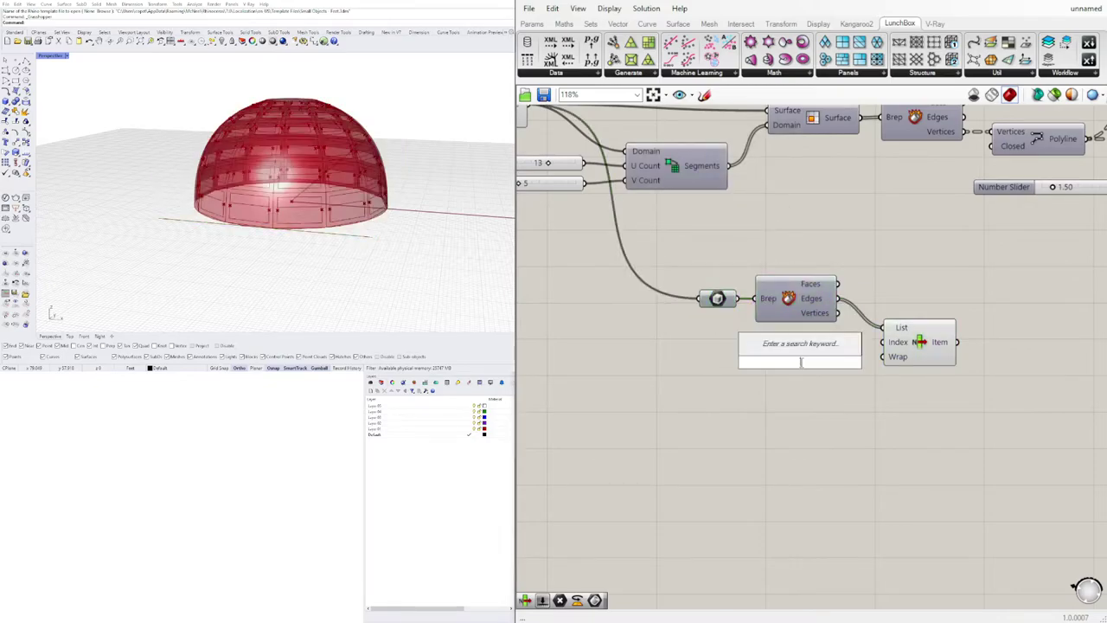
Add a number slider, connect it to the List Item's Index input and set it to 8.
{"action": "type", "text": "3"}
{"action": "key", "text": "Return"}
{"action": "scroll", "coordinate": [869, 357], "scroll_direction": "up", "scroll_amount": 3}
{"action": "left_click_drag", "start_coordinate": [698, 365], "coordinate": [637, 331]}
{"action": "left_click_drag", "start_coordinate": [950, 336], "coordinate": [960, 306]}
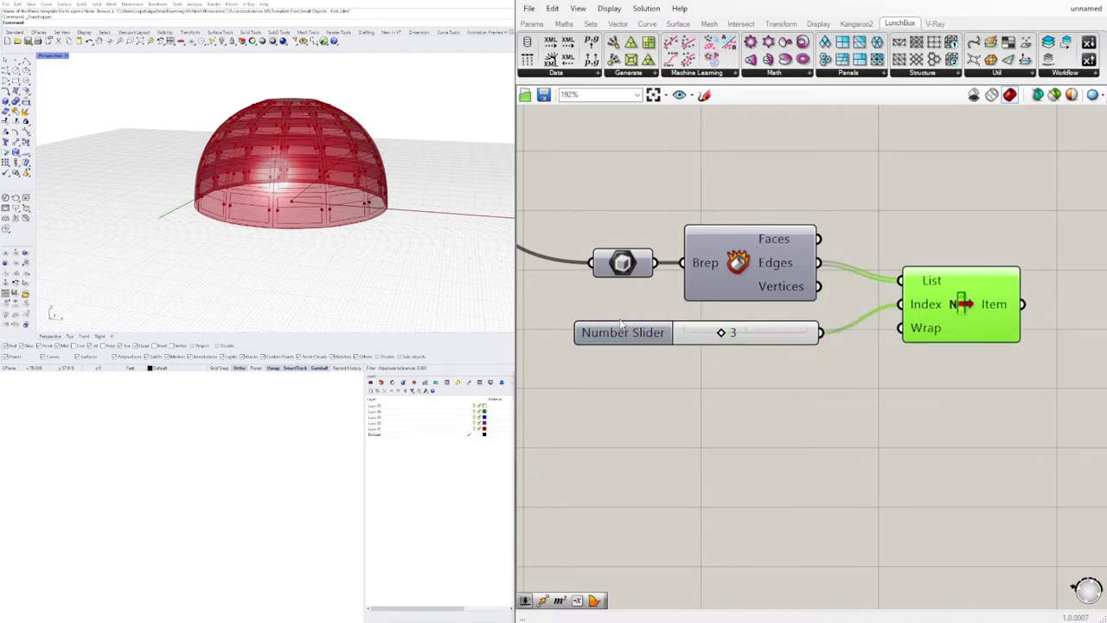
{"action": "right_click_drag", "start_coordinate": [354, 160], "coordinate": [333, 158]}
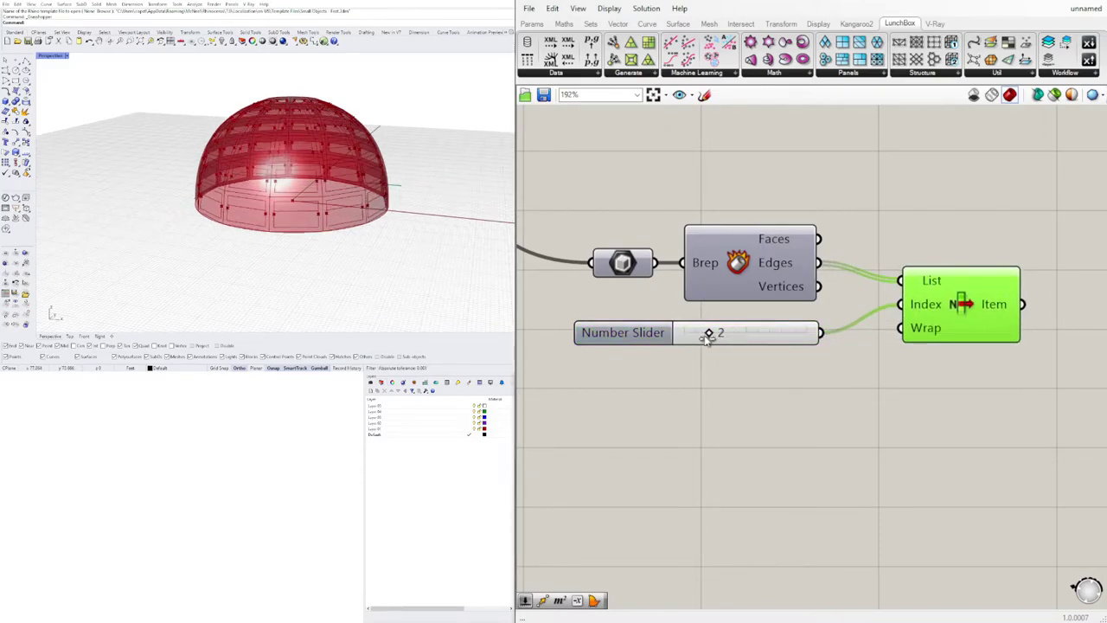
{"action": "left_click_drag", "start_coordinate": [707, 338], "coordinate": [785, 339]}
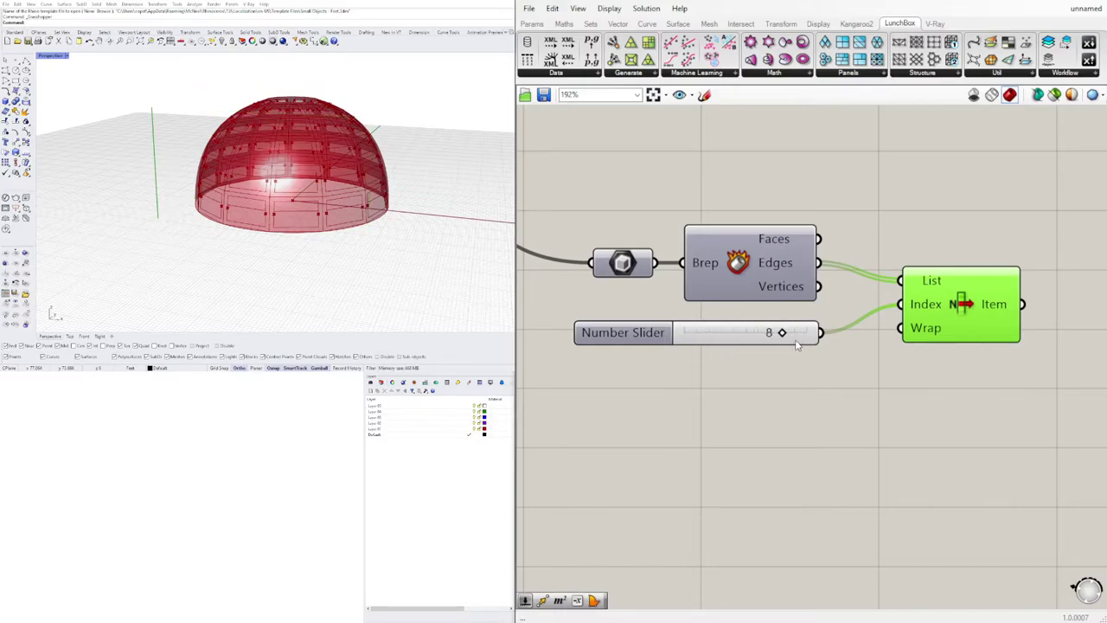
Duplicate the index slider, connect the copy to the same Index input as a second value and set it to 10.
{"action": "scroll", "coordinate": [798, 344], "scroll_direction": "down", "scroll_amount": 4}
{"action": "scroll", "coordinate": [861, 334], "scroll_direction": "up", "scroll_amount": 3}
{"action": "left_click_drag", "start_coordinate": [579, 360], "coordinate": [583, 387], "text": "alt"}
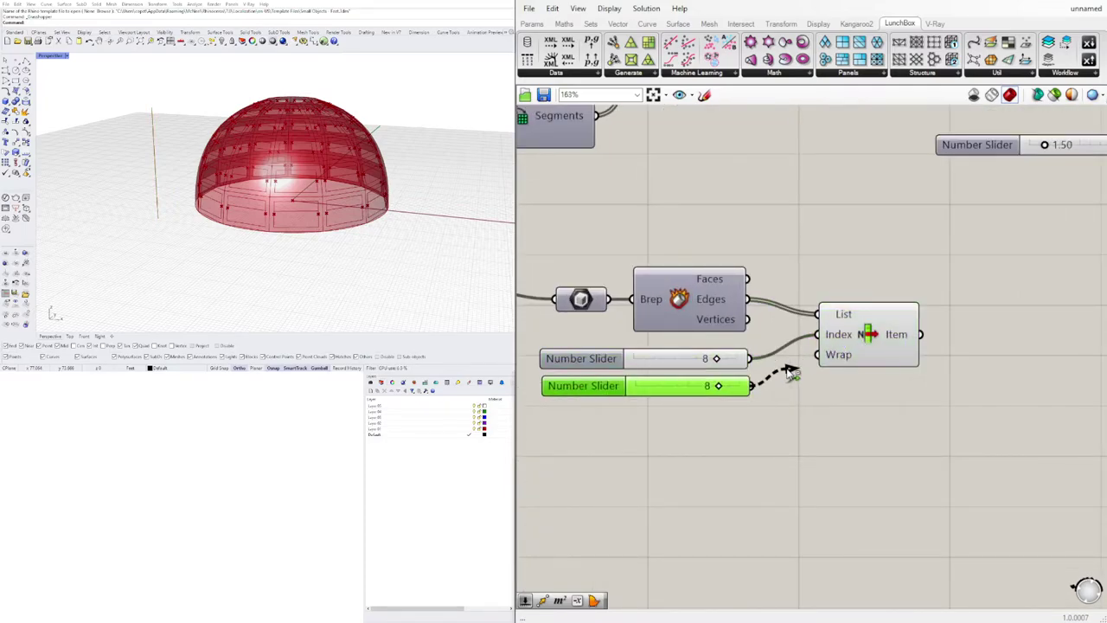
{"action": "scroll", "coordinate": [729, 387], "scroll_direction": "up", "scroll_amount": 2}
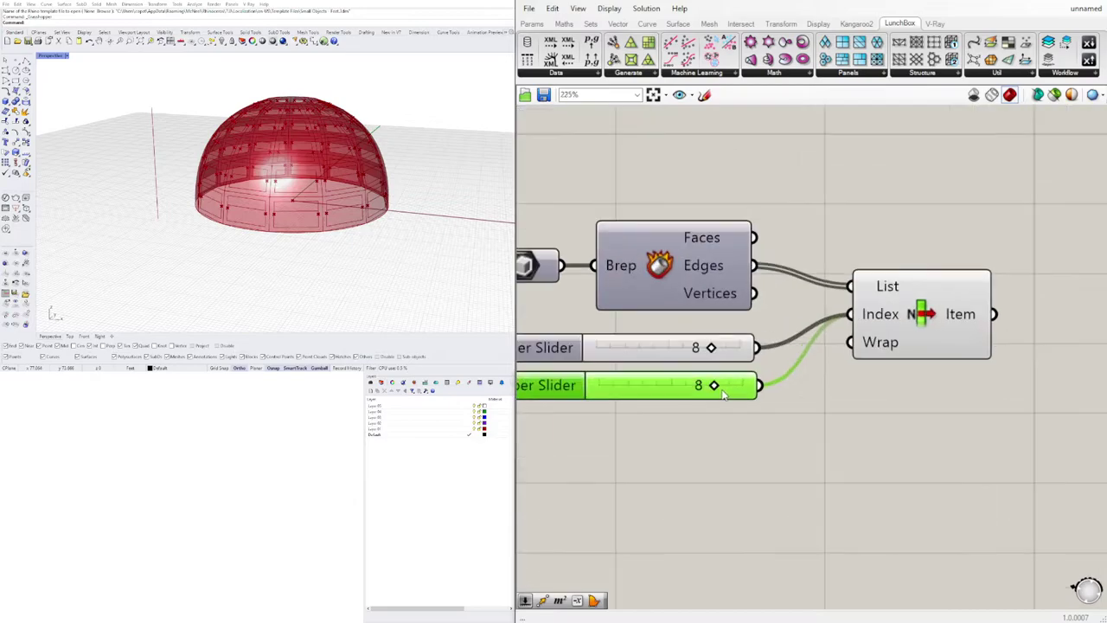
{"action": "scroll", "coordinate": [773, 393], "scroll_direction": "down", "scroll_amount": 3}
{"action": "scroll", "coordinate": [914, 372], "scroll_direction": "up", "scroll_amount": 3}
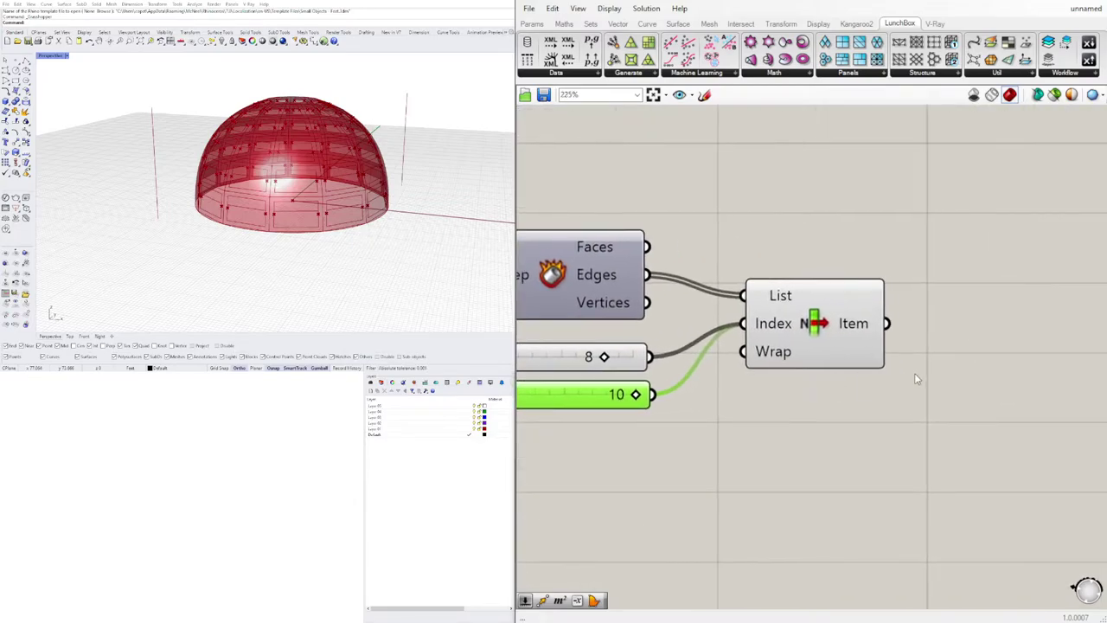
Add a +1 output to the List Item component.
{"action": "scroll", "coordinate": [683, 372], "scroll_direction": "down", "scroll_amount": 2}
{"action": "scroll", "coordinate": [736, 380], "scroll_direction": "up", "scroll_amount": 2}
{"action": "scroll", "coordinate": [793, 332], "scroll_direction": "down", "scroll_amount": 2}
{"action": "scroll", "coordinate": [788, 304], "scroll_direction": "up", "scroll_amount": 3}
{"action": "scroll", "coordinate": [810, 327], "scroll_direction": "up", "scroll_amount": 3}
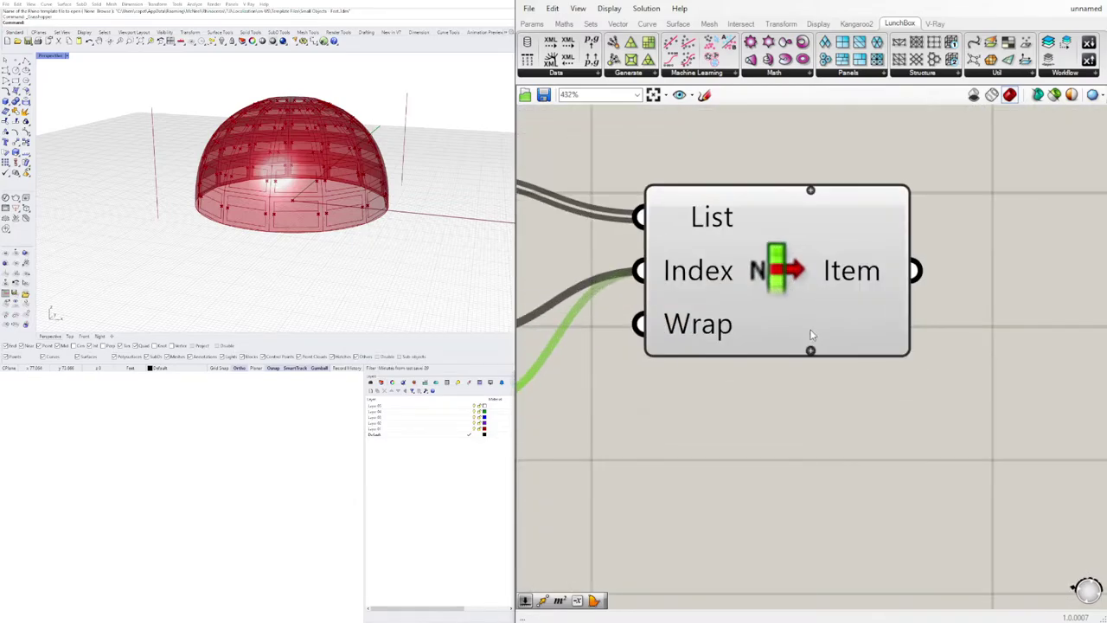
{"action": "left_click", "coordinate": [811, 351]}
Add a Flip Curve component and feed its Curve input from the List Item's +1 output.
{"action": "right_click_drag", "start_coordinate": [960, 344], "coordinate": [840, 364]}
{"action": "double_click", "coordinate": [907, 353]}
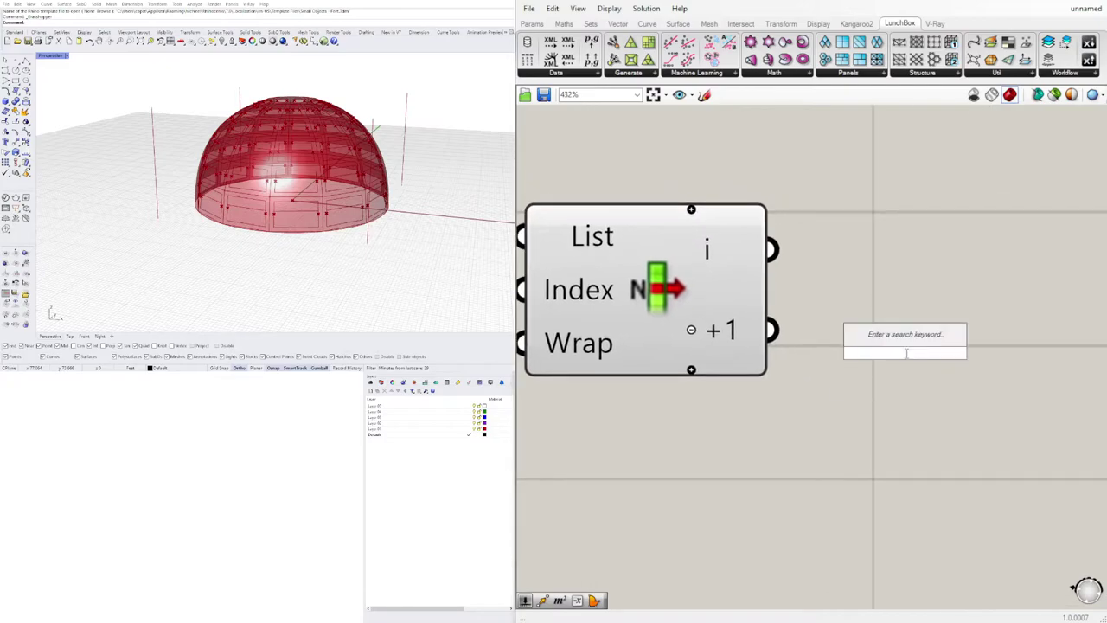
{"action": "type", "text": "flip"}
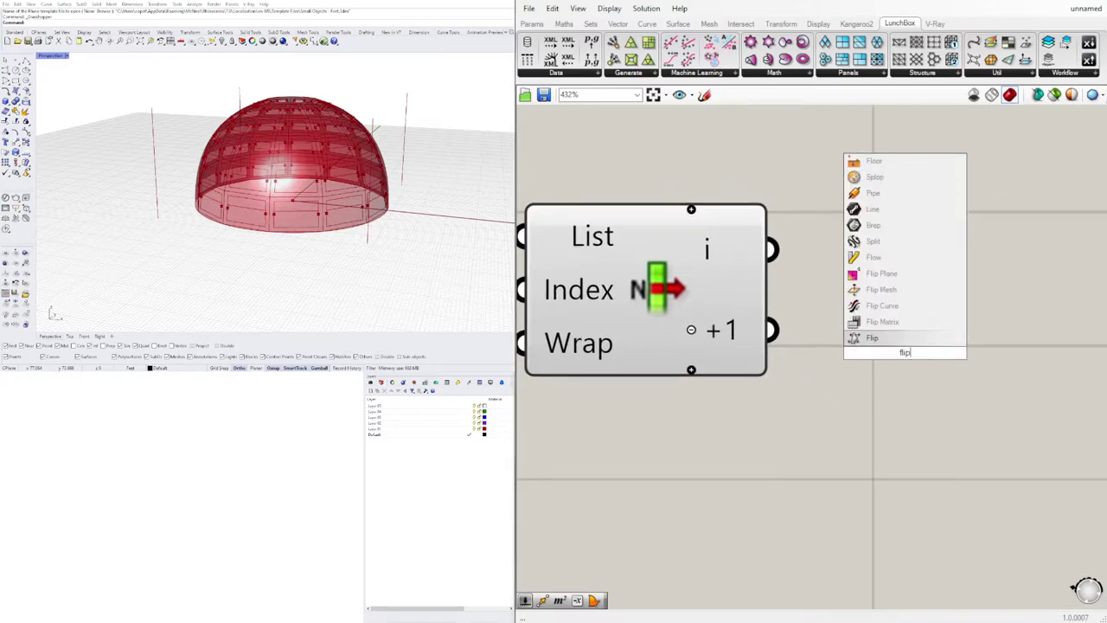
{"action": "left_click", "coordinate": [883, 305]}
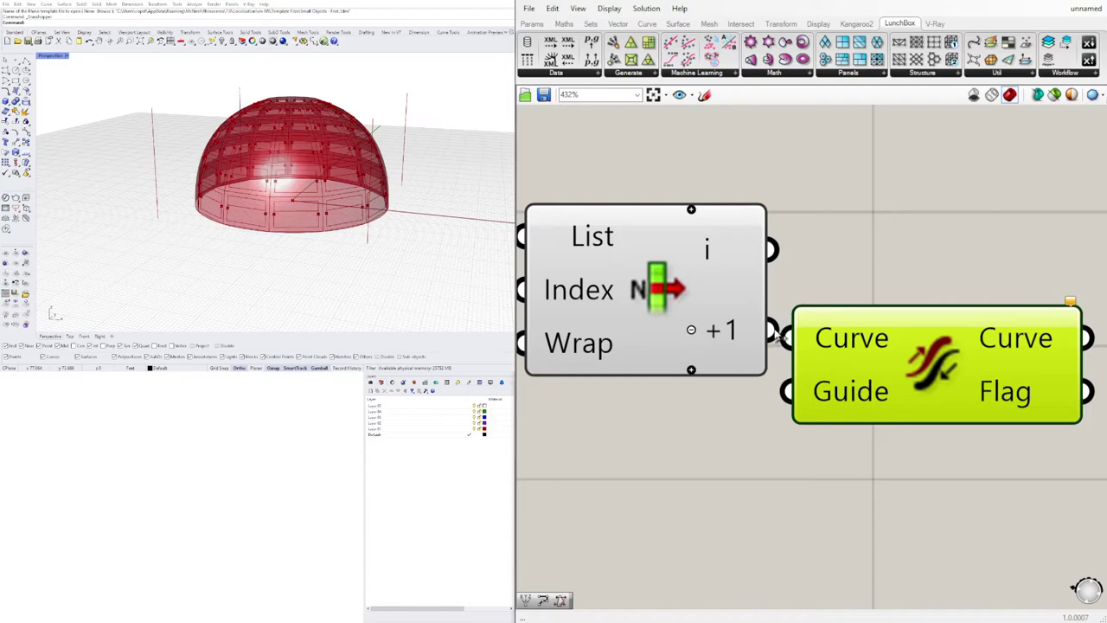
{"action": "left_click_drag", "start_coordinate": [864, 349], "coordinate": [914, 361]}
{"action": "scroll", "coordinate": [914, 361], "scroll_direction": "down", "scroll_amount": 2}
{"action": "right_click_drag", "start_coordinate": [1021, 358], "coordinate": [748, 375]}
{"action": "left_click", "coordinate": [891, 367]}
{"action": "scroll", "coordinate": [891, 367], "scroll_direction": "down", "scroll_amount": 4}
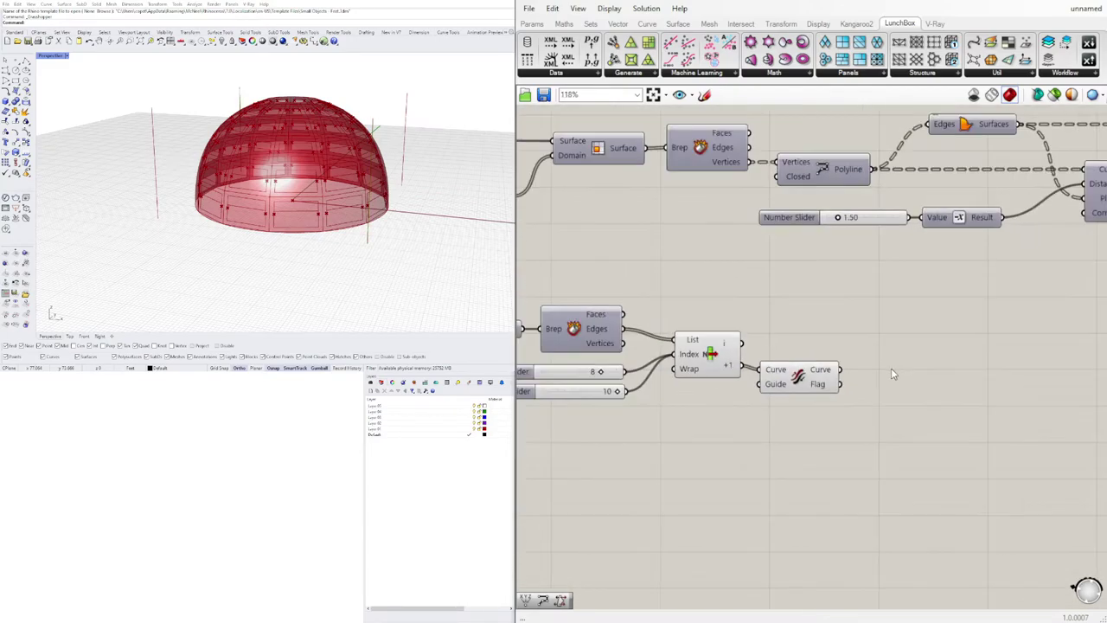
Add a Point On Curve component at 0.648 and connect both the flipped curve and the List Item's i output to it.
{"action": "double_click", "coordinate": [891, 367]}
{"action": "type", "text": "point"}
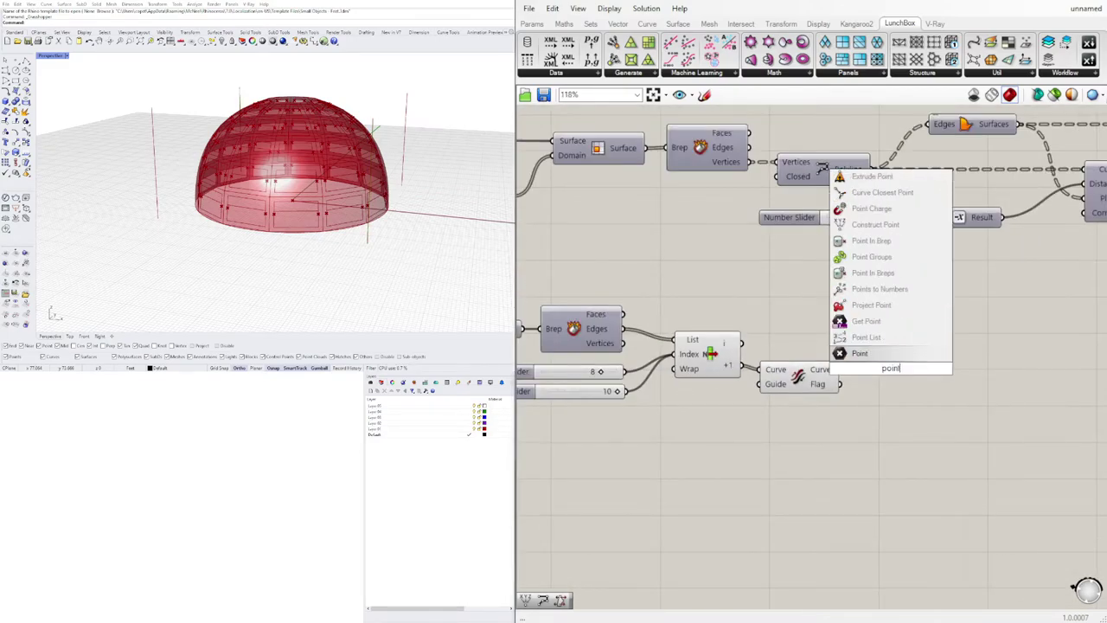
{"action": "type", "text": "oncurve"}
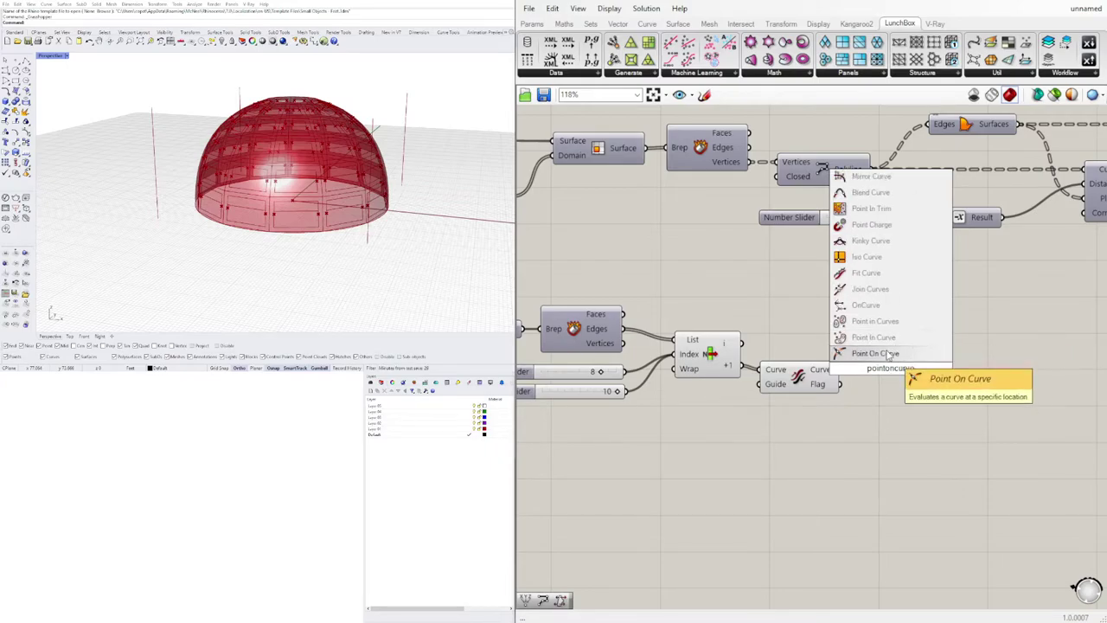
{"action": "left_click", "coordinate": [869, 353]}
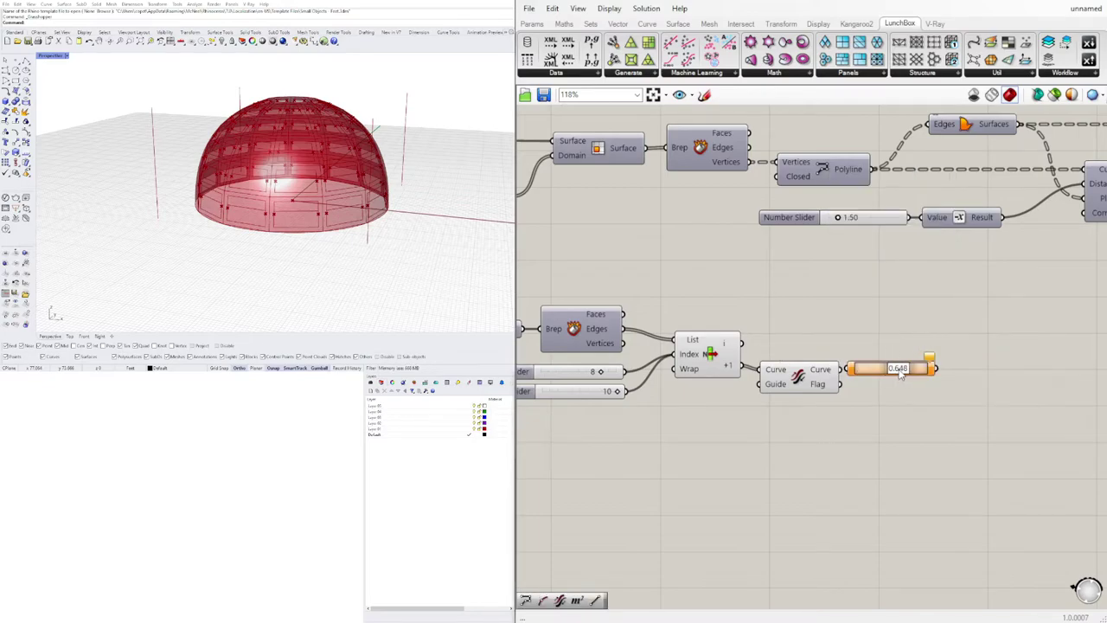
{"action": "left_click_drag", "start_coordinate": [901, 372], "coordinate": [909, 335]}
{"action": "left_click_drag", "start_coordinate": [748, 347], "coordinate": [936, 337]}
{"action": "left_click", "coordinate": [953, 333]}
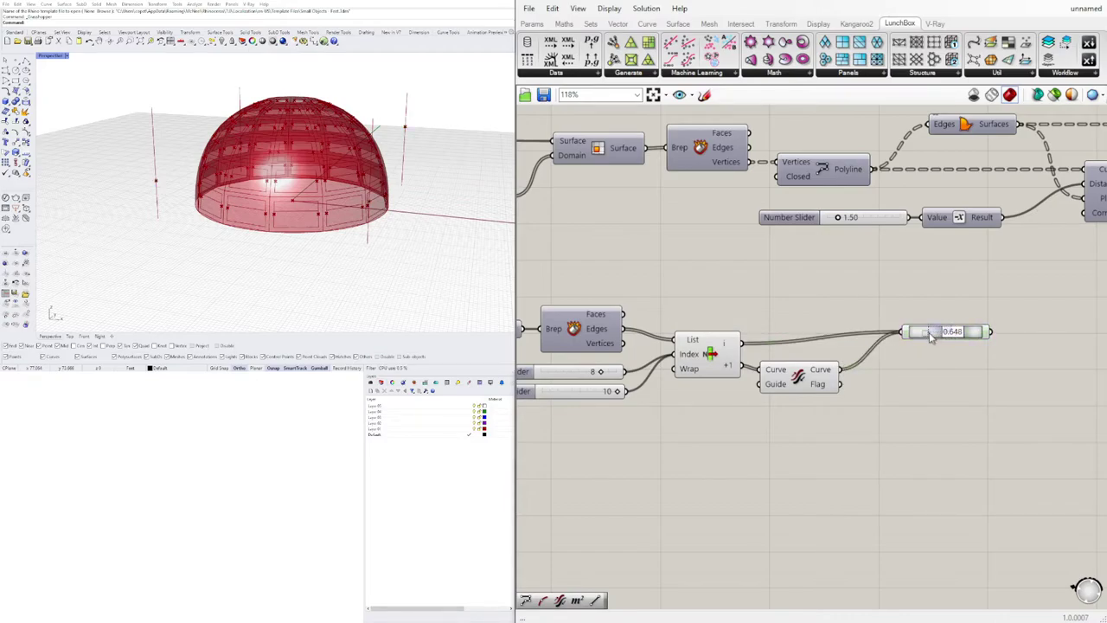
{"action": "left_click", "coordinate": [932, 335]}
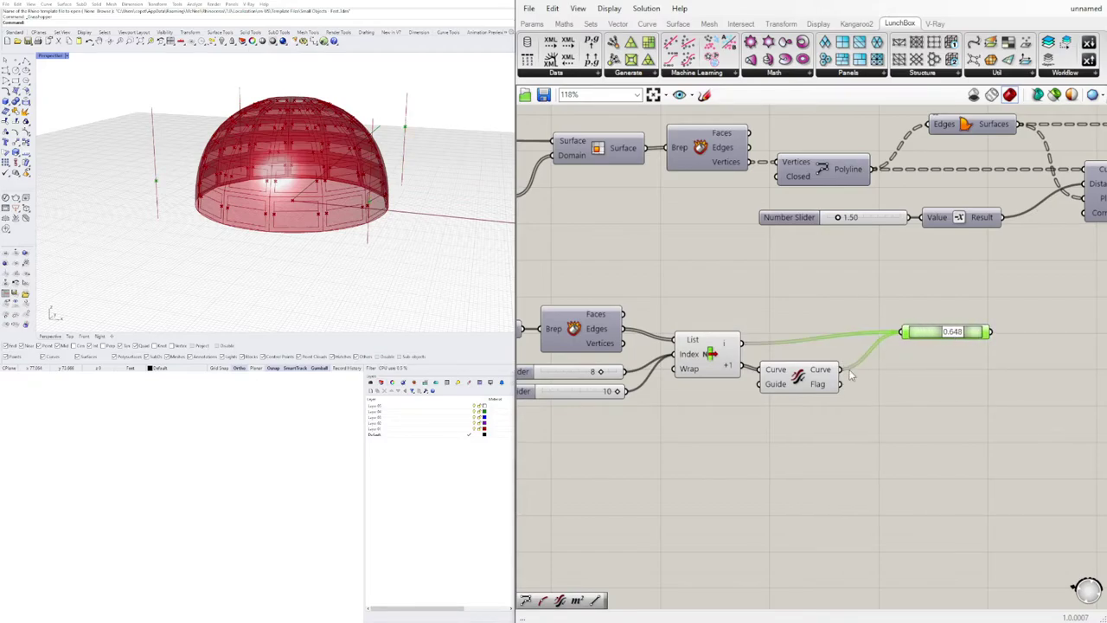
Shift the Flip Curve and List Item components slightly and flatten the List Item's List input.
{"action": "left_click_drag", "start_coordinate": [772, 379], "coordinate": [787, 384]}
{"action": "left_click_drag", "start_coordinate": [719, 357], "coordinate": [713, 357]}
{"action": "right_click_drag", "start_coordinate": [678, 364], "coordinate": [795, 361]}
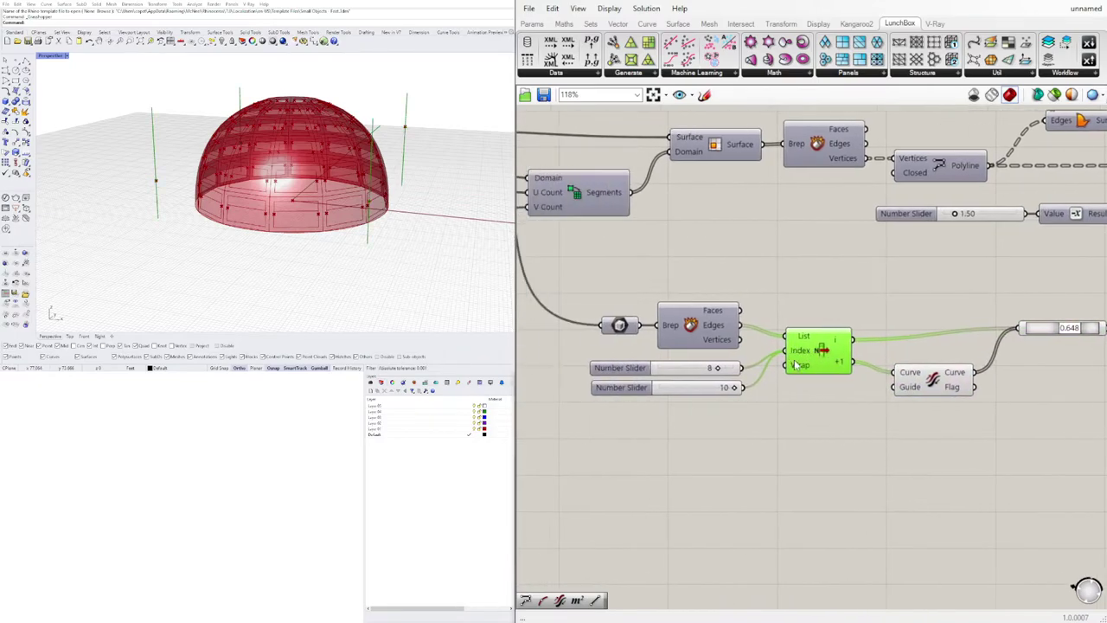
{"action": "scroll", "coordinate": [796, 365], "scroll_direction": "up", "scroll_amount": 3}
{"action": "right_click", "coordinate": [808, 330]}
{"action": "left_click", "coordinate": [837, 417]}
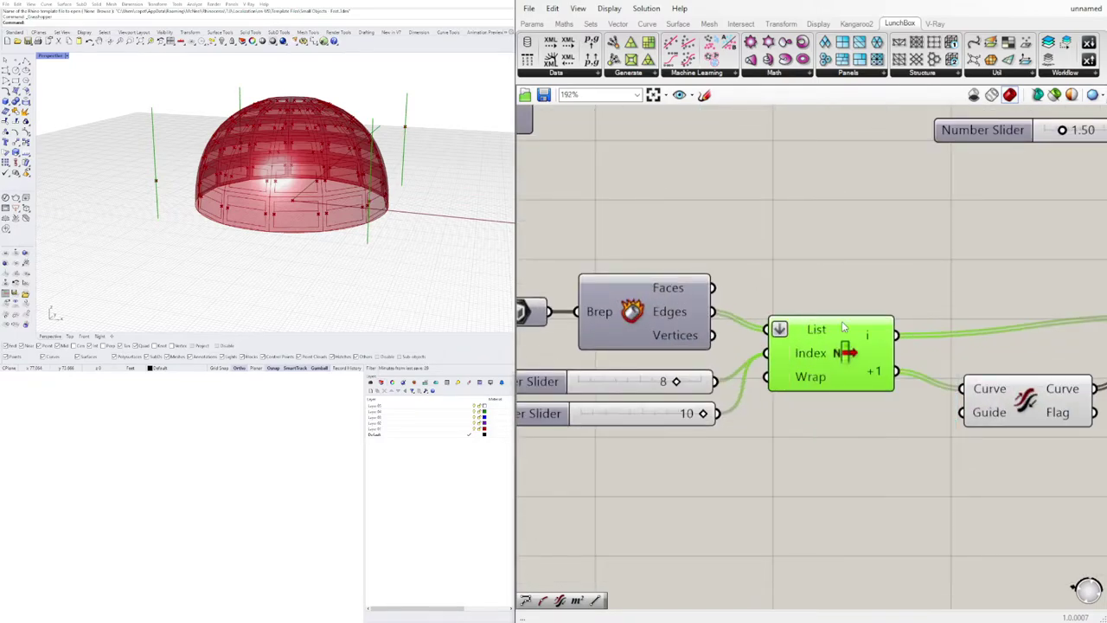
Move the List Item, Flip Curve, Point On Curve and both index sliders together, lower on the canvas and away from the Brep component.
{"action": "scroll", "coordinate": [844, 327], "scroll_direction": "down", "scroll_amount": 2}
{"action": "right_click_drag", "start_coordinate": [975, 379], "coordinate": [894, 309]}
{"action": "left_click", "coordinate": [1006, 383]}
{"action": "right_click_drag", "start_coordinate": [1006, 384], "coordinate": [942, 354]}
{"action": "left_click_drag", "start_coordinate": [1032, 379], "coordinate": [705, 183]}
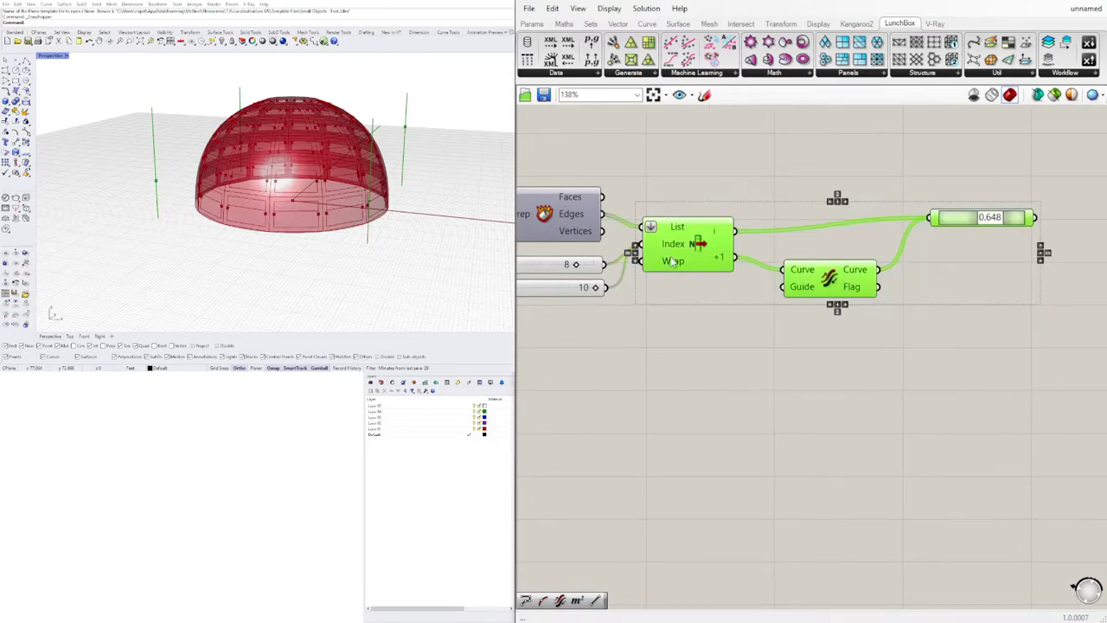
{"action": "left_click", "coordinate": [543, 270], "text": "shift"}
{"action": "left_click", "coordinate": [543, 289], "text": "shift"}
{"action": "left_click_drag", "start_coordinate": [701, 265], "coordinate": [731, 326]}
{"action": "left_click", "coordinate": [776, 266]}
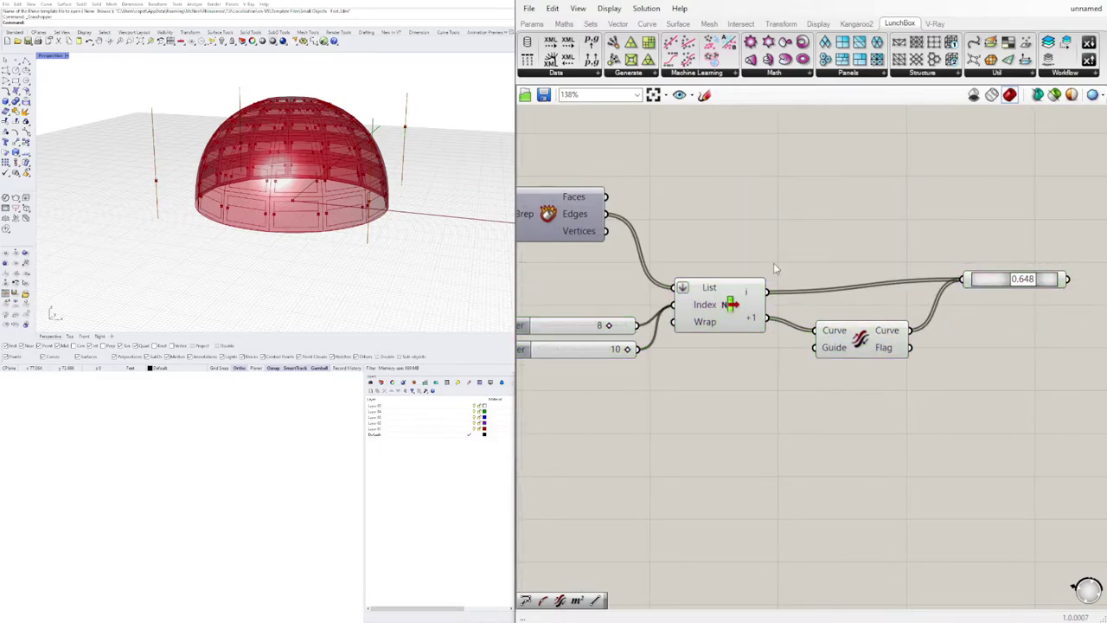
Delete the Flip Curve component between List Item and Point On Curve.
{"action": "scroll", "coordinate": [751, 299], "scroll_direction": "up", "scroll_amount": 5}
{"action": "left_click", "coordinate": [737, 295]}
{"action": "left_click", "coordinate": [835, 212]}
{"action": "scroll", "coordinate": [852, 212], "scroll_direction": "down", "scroll_amount": 2}
{"action": "right_click_drag", "start_coordinate": [939, 335], "coordinate": [800, 355]}
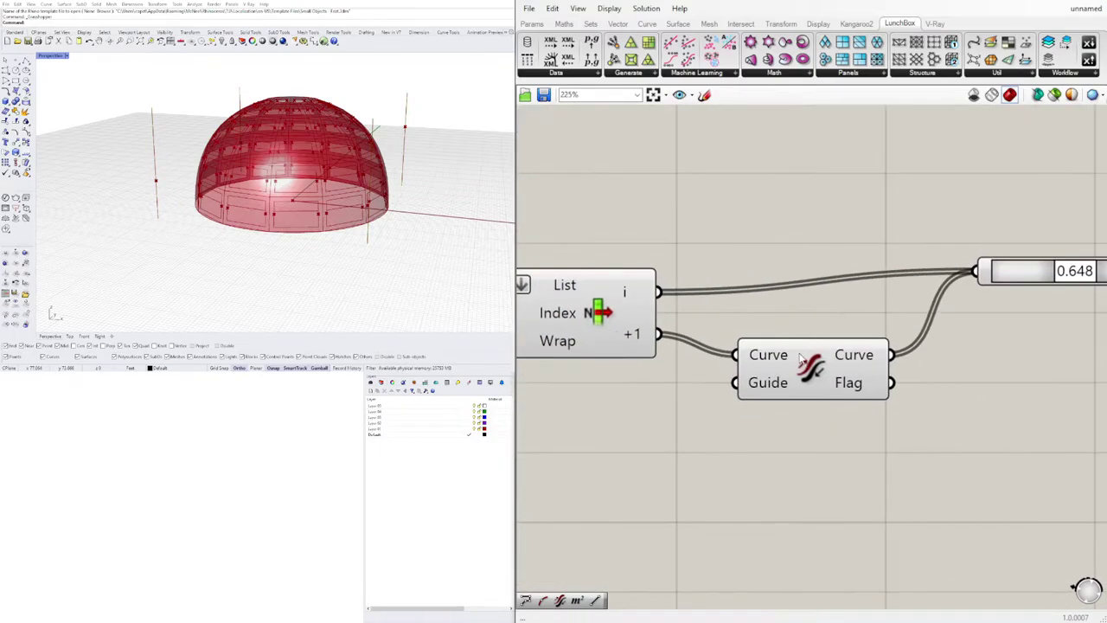
{"action": "left_click_drag", "start_coordinate": [786, 369], "coordinate": [773, 379]}
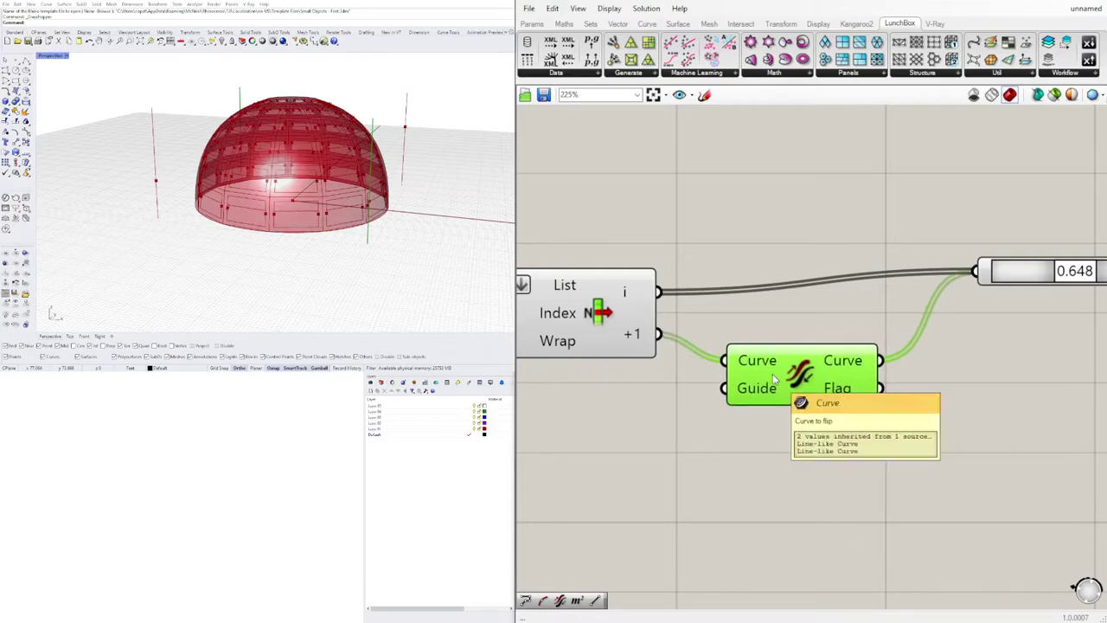
{"action": "key", "text": "Delete"}
Remove the flattening from the List Item's List input.
{"action": "left_click", "coordinate": [624, 296]}
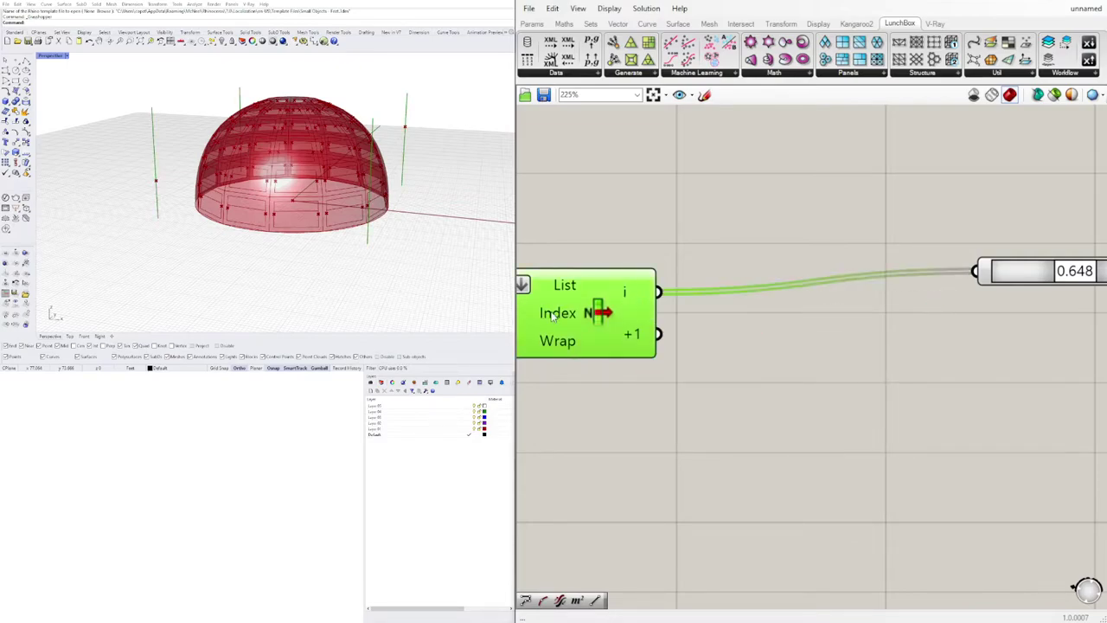
{"action": "scroll", "coordinate": [554, 317], "scroll_direction": "down", "scroll_amount": 2}
{"action": "right_click_drag", "start_coordinate": [554, 316], "coordinate": [804, 342]}
{"action": "right_click", "coordinate": [770, 289]}
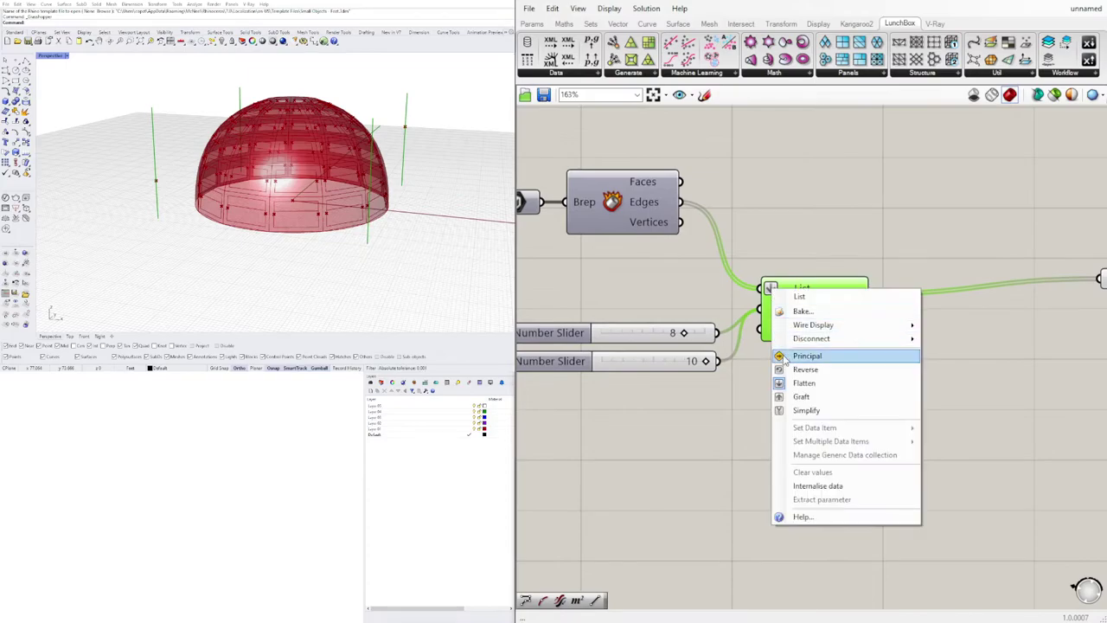
{"action": "left_click", "coordinate": [800, 384]}
Try grafting the List Item's List input and turn the graft off again.
{"action": "right_click", "coordinate": [800, 291]}
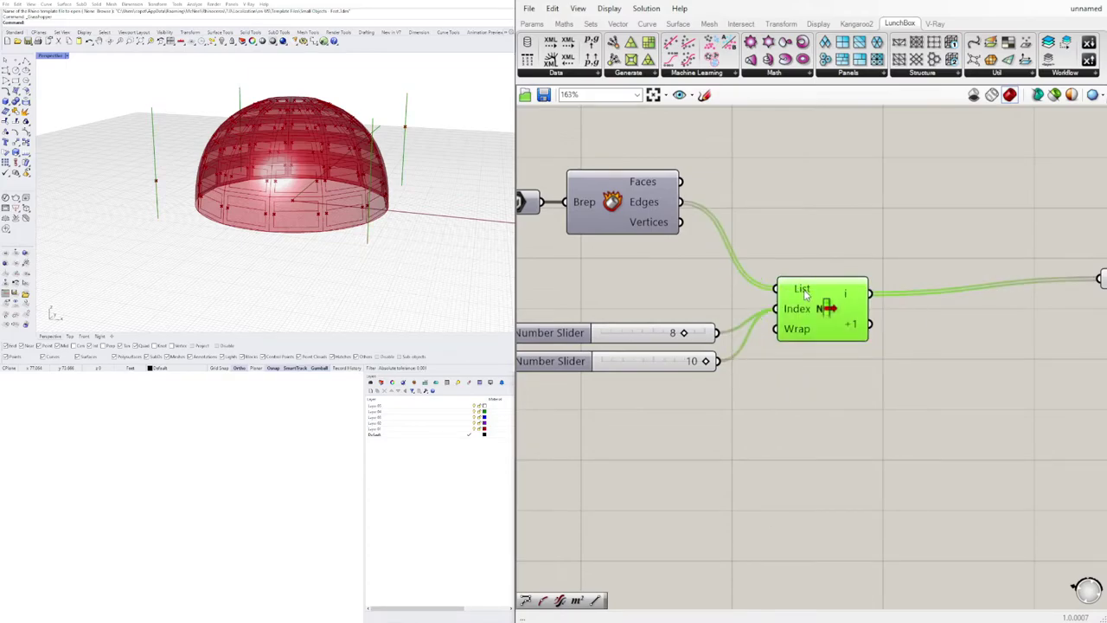
{"action": "left_click", "coordinate": [828, 396]}
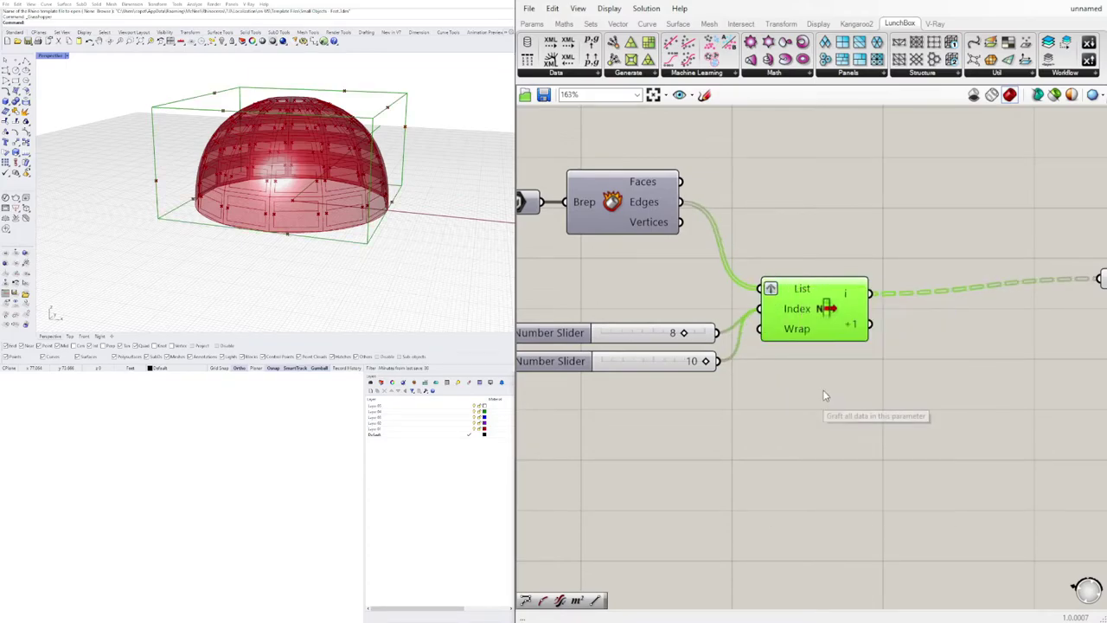
{"action": "right_click", "coordinate": [775, 288]}
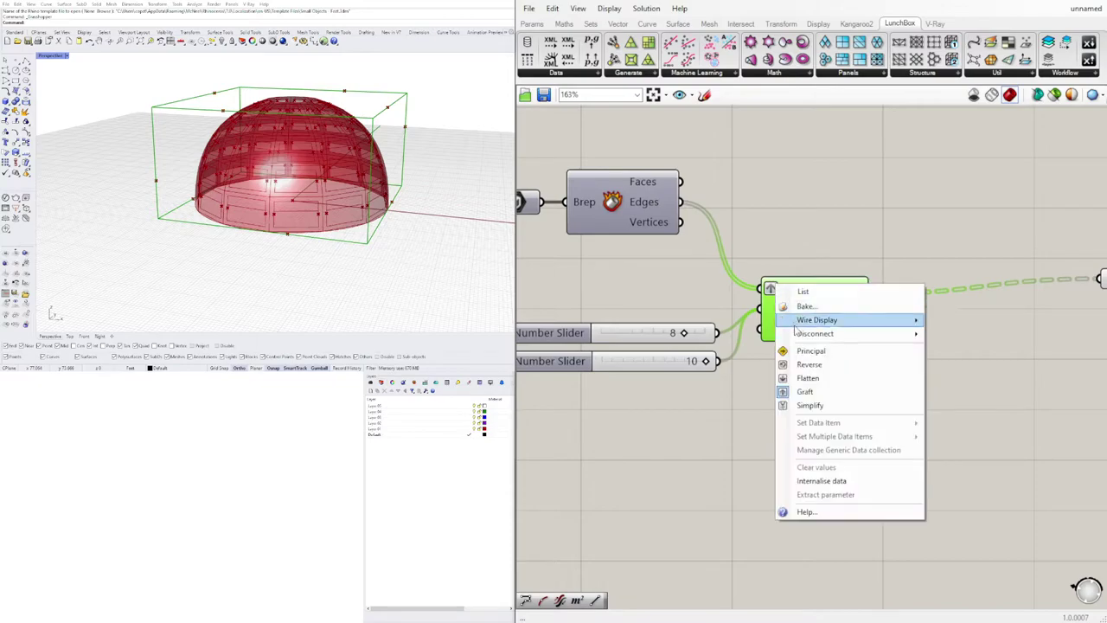
{"action": "left_click", "coordinate": [805, 391]}
Disconnect the List Item from Point On Curve and remove its +1 output.
{"action": "right_click_drag", "start_coordinate": [905, 250], "coordinate": [707, 220]}
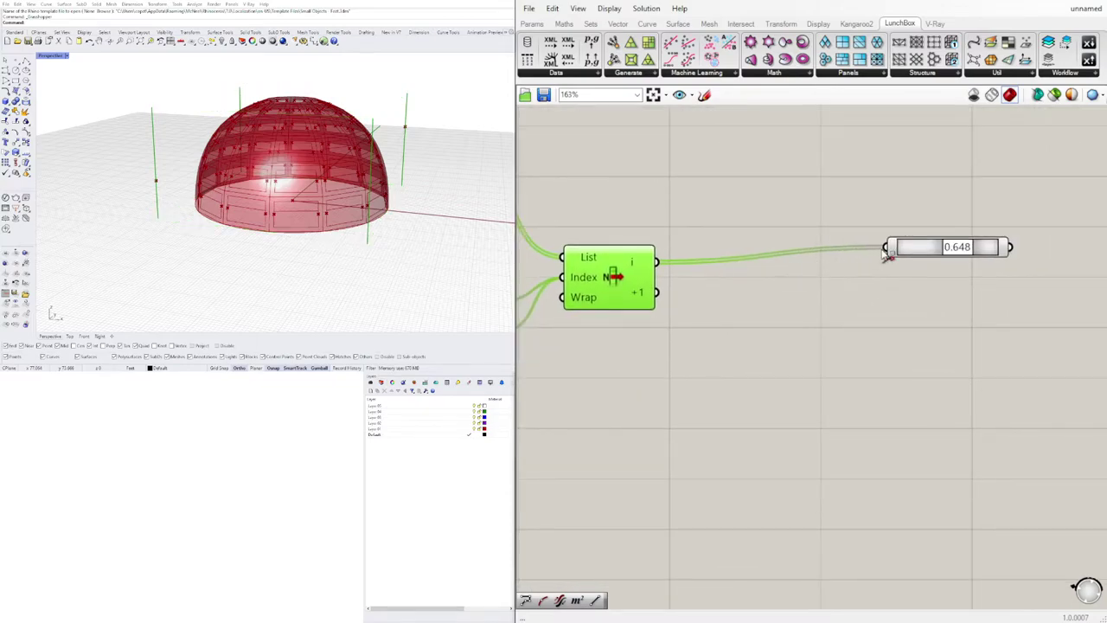
{"action": "right_click_drag", "start_coordinate": [624, 301], "coordinate": [807, 295]}
{"action": "scroll", "coordinate": [830, 307], "scroll_direction": "up", "scroll_amount": 4}
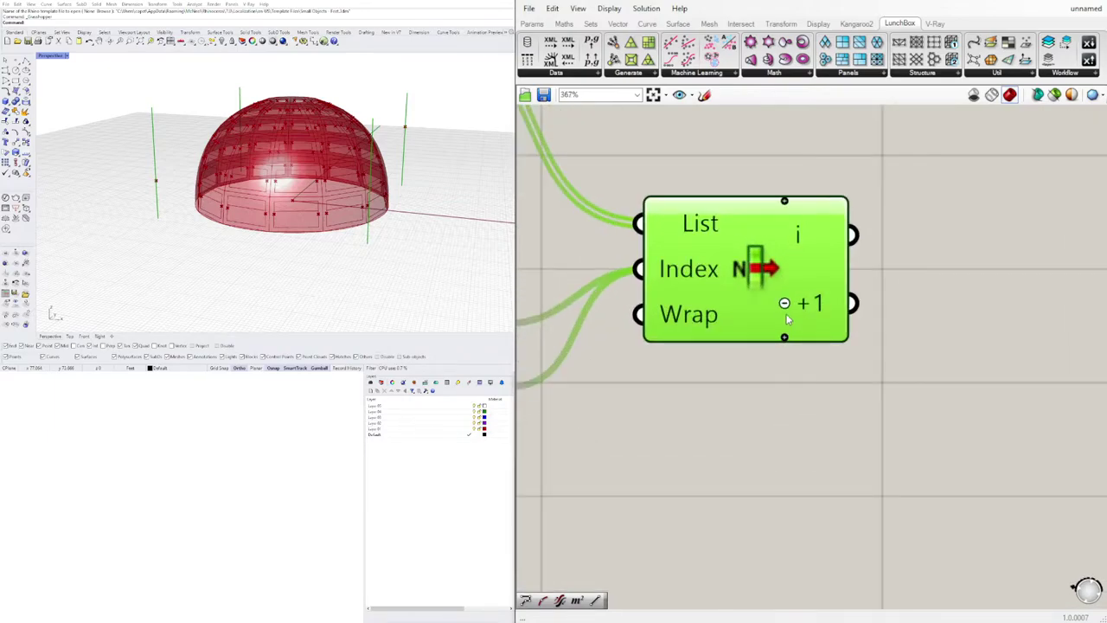
{"action": "scroll", "coordinate": [830, 294], "scroll_direction": "down", "scroll_amount": 4}
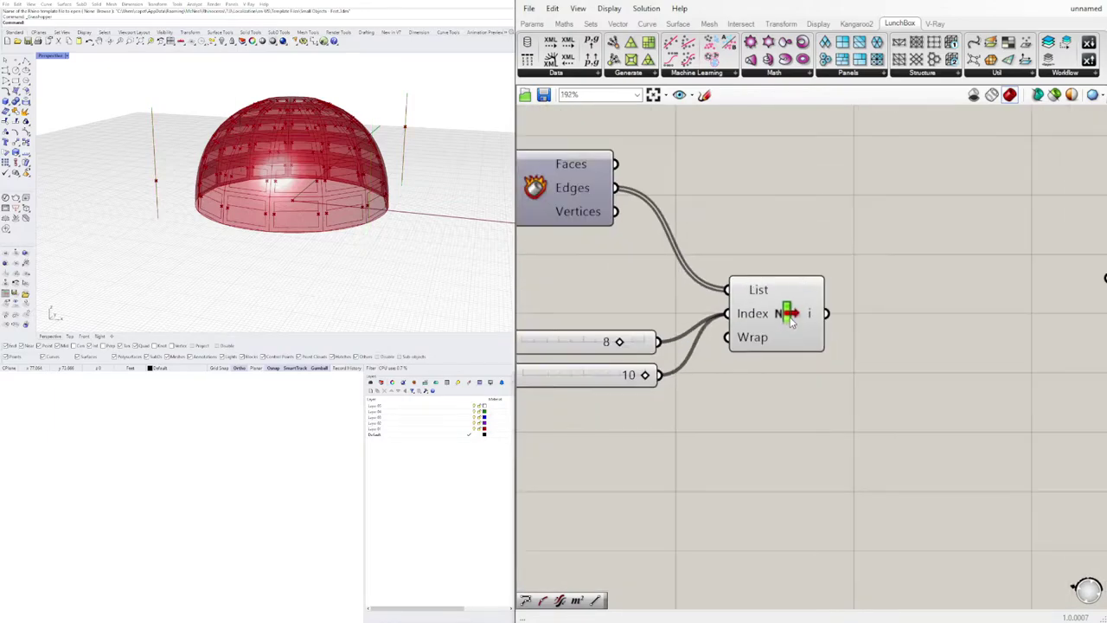
Add a second List Item component and connect the first List Item's i output to its List input.
{"action": "left_click", "coordinate": [792, 322]}
{"action": "right_click_drag", "start_coordinate": [792, 322], "coordinate": [754, 320]}
{"action": "double_click", "coordinate": [796, 320]}
{"action": "left_click", "coordinate": [843, 313]}
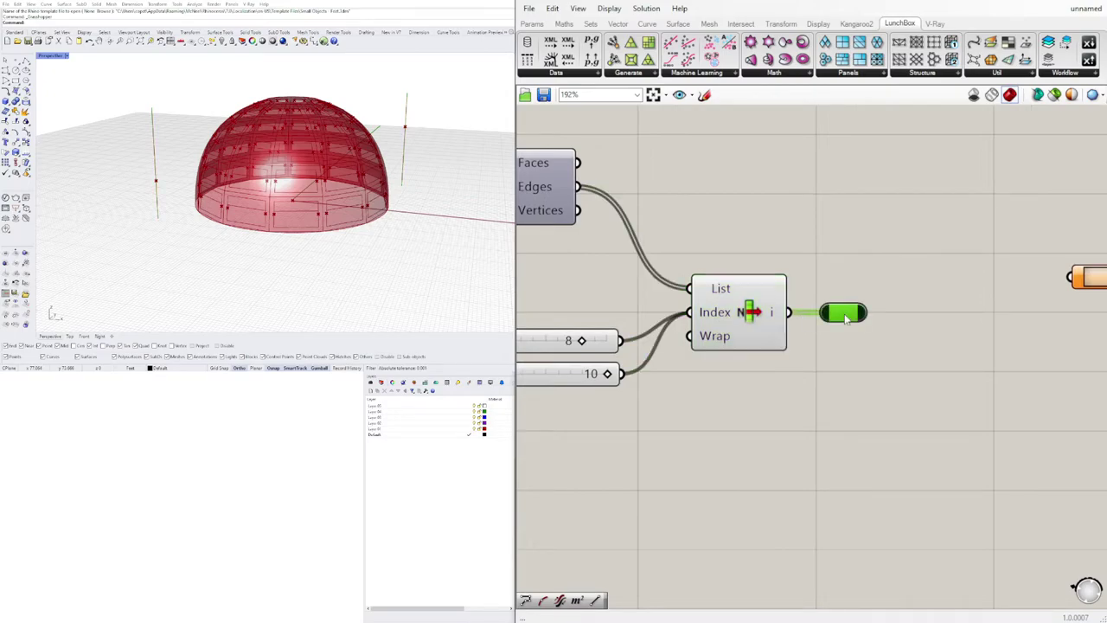
{"action": "double_click", "coordinate": [853, 323]}
{"action": "type", "text": "ite"}
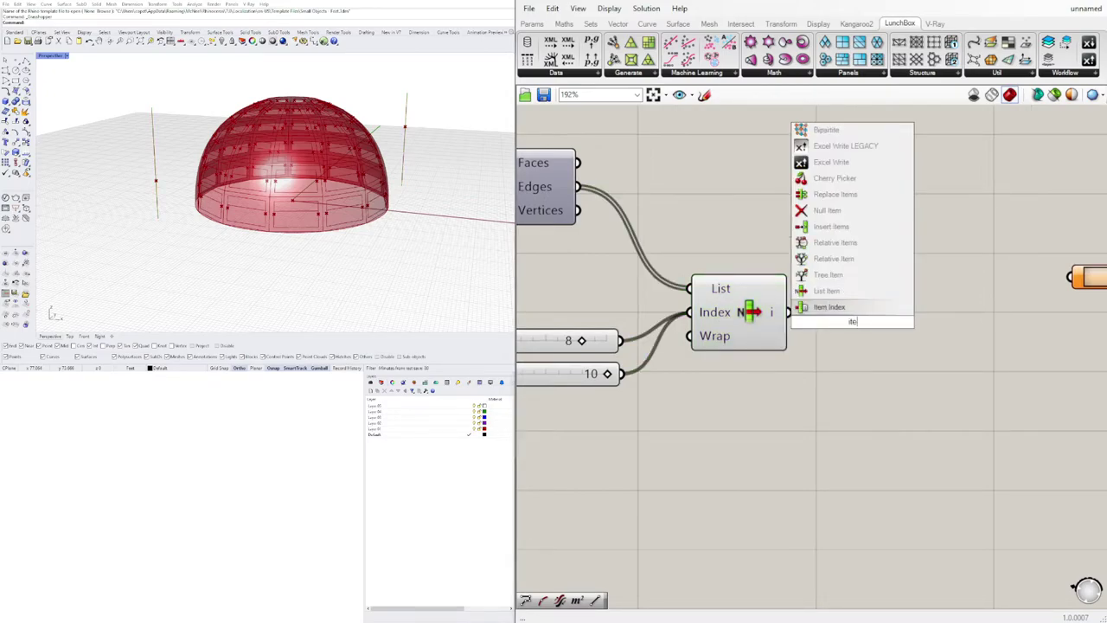
{"action": "left_click", "coordinate": [826, 292]}
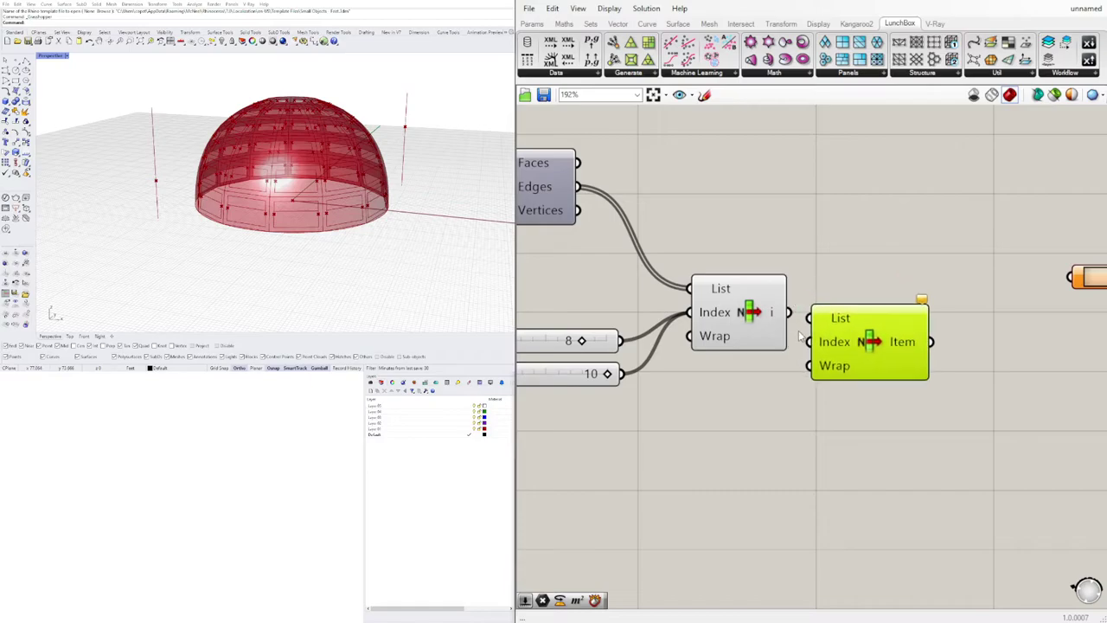
{"action": "scroll", "coordinate": [769, 322], "scroll_direction": "up", "scroll_amount": 3}
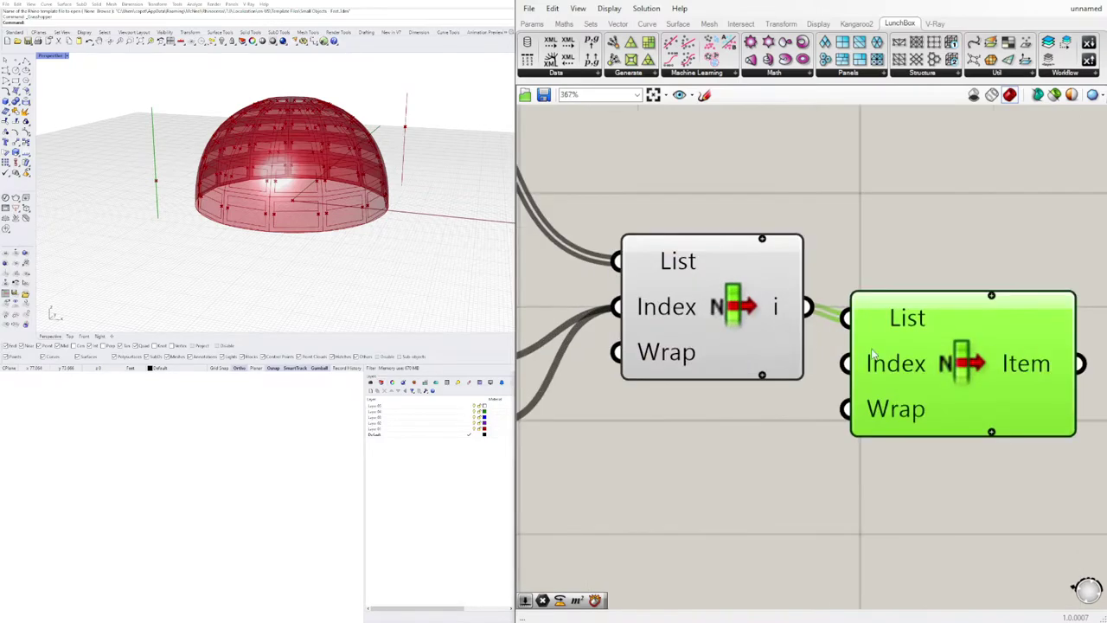
Add a +1 output to the second List Item component.
{"action": "scroll", "coordinate": [819, 404], "scroll_direction": "up", "scroll_amount": 2}
{"action": "left_click", "coordinate": [838, 421]}
{"action": "scroll", "coordinate": [928, 376], "scroll_direction": "down", "scroll_amount": 5}
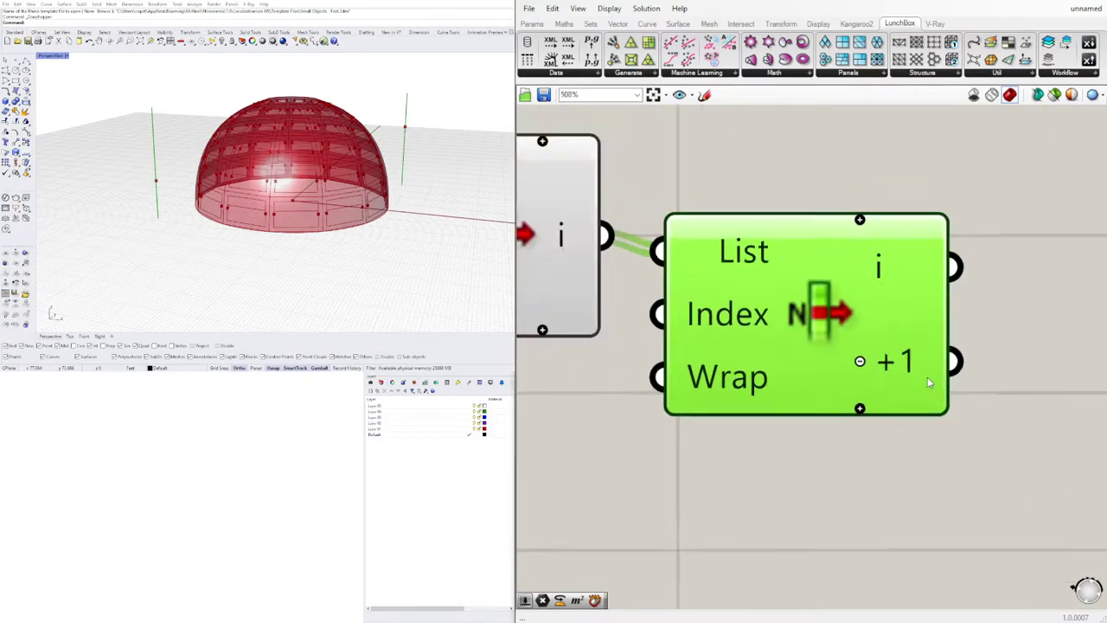
Connect the second List Item's i output to the Point On Curve component.
{"action": "right_click_drag", "start_coordinate": [865, 333], "coordinate": [704, 324]}
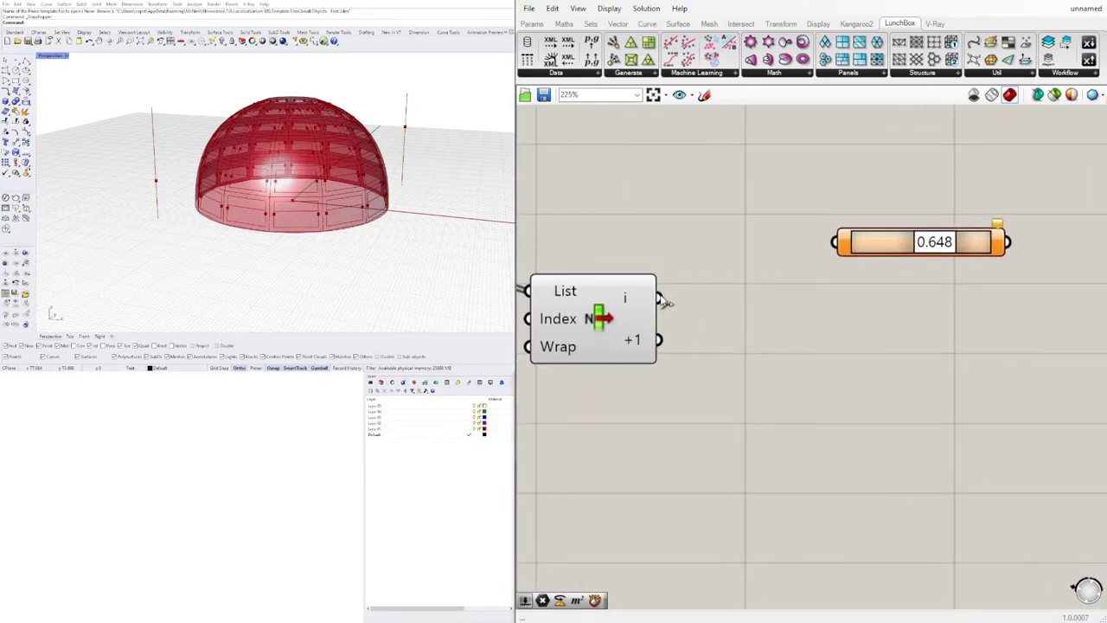
{"action": "left_click_drag", "start_coordinate": [663, 299], "coordinate": [836, 242]}
{"action": "scroll", "coordinate": [774, 381], "scroll_direction": "down", "scroll_amount": 3}
{"action": "right_click_drag", "start_coordinate": [774, 386], "coordinate": [949, 339]}
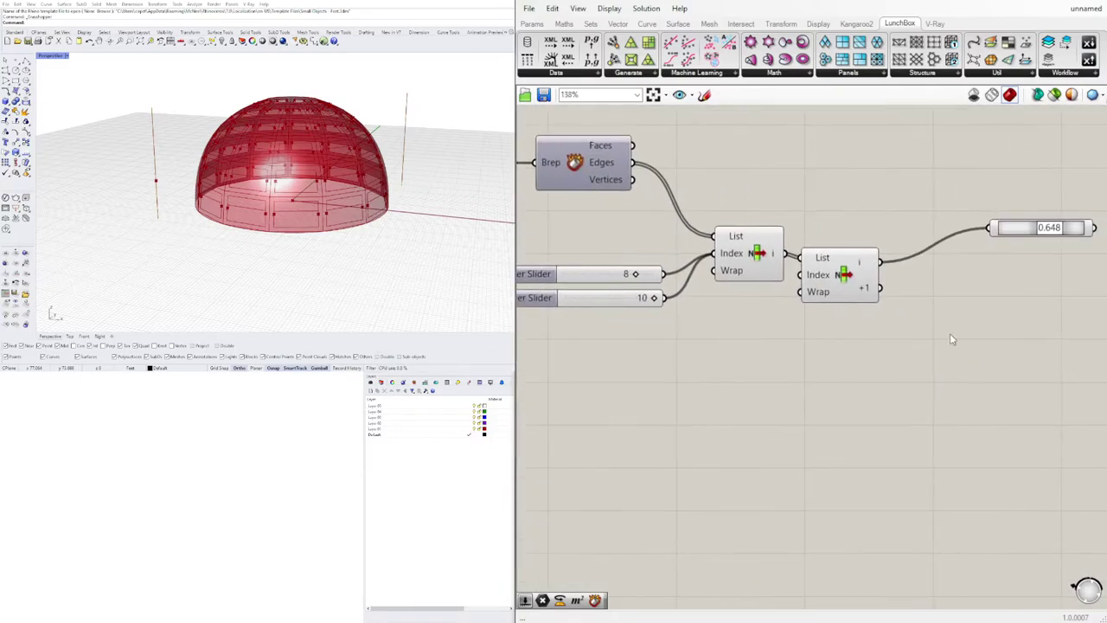
Add a Flip Curve component and connect the second List Item's +1 output to its Curve input.
{"action": "double_click", "coordinate": [965, 318]}
{"action": "left_click", "coordinate": [833, 262]}
{"action": "left_click", "coordinate": [956, 319]}
{"action": "double_click", "coordinate": [958, 323]}
{"action": "type", "text": "flip"}
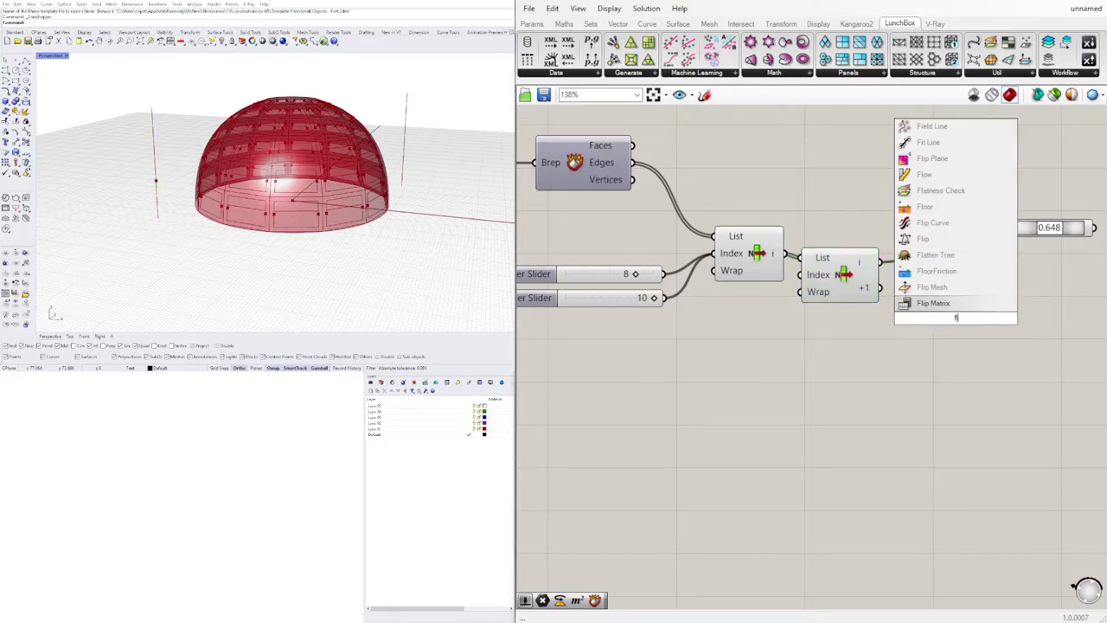
{"action": "left_click", "coordinate": [917, 286]}
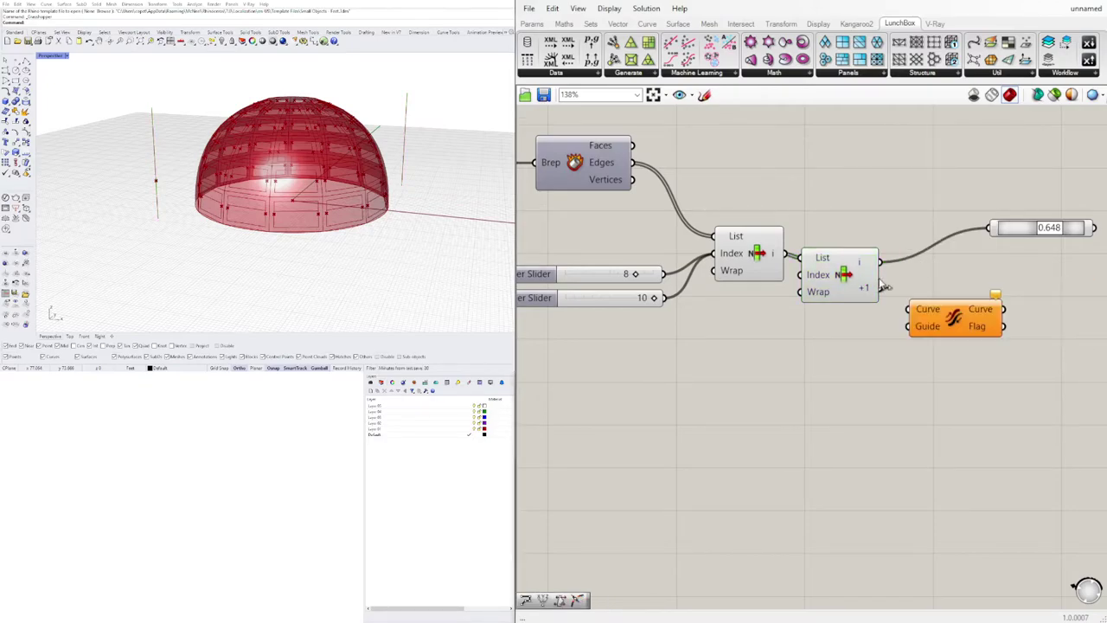
{"action": "left_click_drag", "start_coordinate": [881, 288], "coordinate": [909, 309]}
Add Flip Curve's Curve output as an additional input to Point On Curve and tidy the component positions.
{"action": "right_click_drag", "start_coordinate": [1008, 326], "coordinate": [944, 324]}
{"action": "left_click_drag", "start_coordinate": [941, 308], "coordinate": [1003, 258], "text": "shift"}
{"action": "left_click", "coordinate": [951, 225]}
{"action": "left_click_drag", "start_coordinate": [900, 315], "coordinate": [894, 299]}
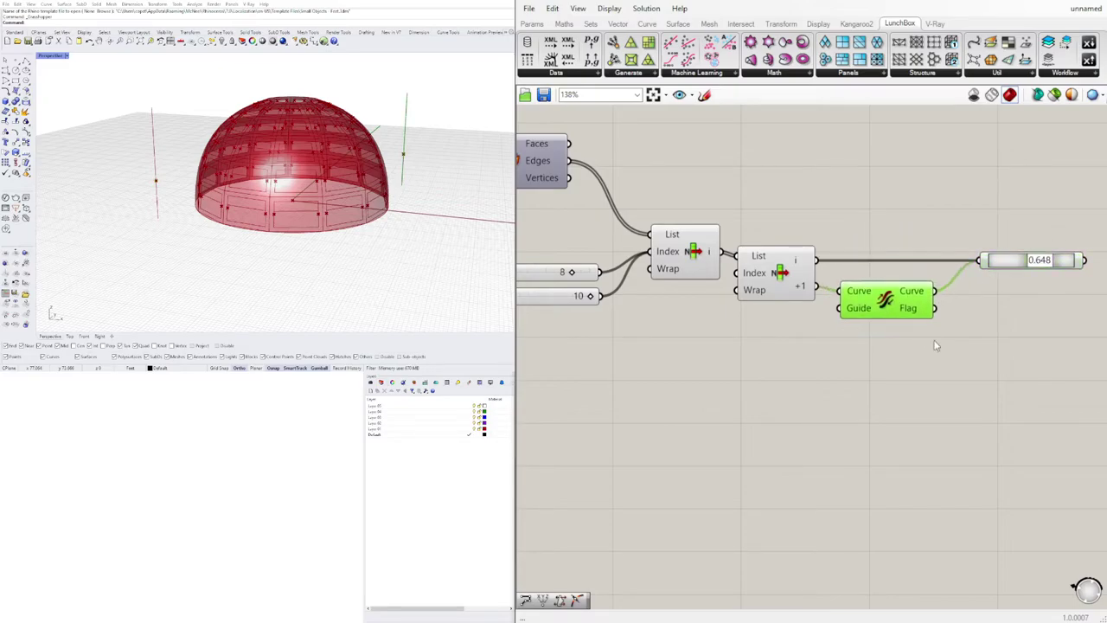
{"action": "left_click", "coordinate": [938, 346]}
Set the Point On Curve parameter to 0.540.
{"action": "right_click_drag", "start_coordinate": [1067, 228], "coordinate": [964, 238]}
{"action": "scroll", "coordinate": [963, 242], "scroll_direction": "up", "scroll_amount": 3}
{"action": "mouse_move", "coordinate": [937, 281]}
{"action": "left_mouse_down"}
{"action": "mouse_move", "coordinate": [885, 278]}
{"action": "mouse_move", "coordinate": [915, 278]}
{"action": "left_mouse_up"}
{"action": "scroll", "coordinate": [932, 281], "scroll_direction": "down", "scroll_amount": 3}
{"action": "right_click_drag", "start_coordinate": [962, 337], "coordinate": [874, 313]}
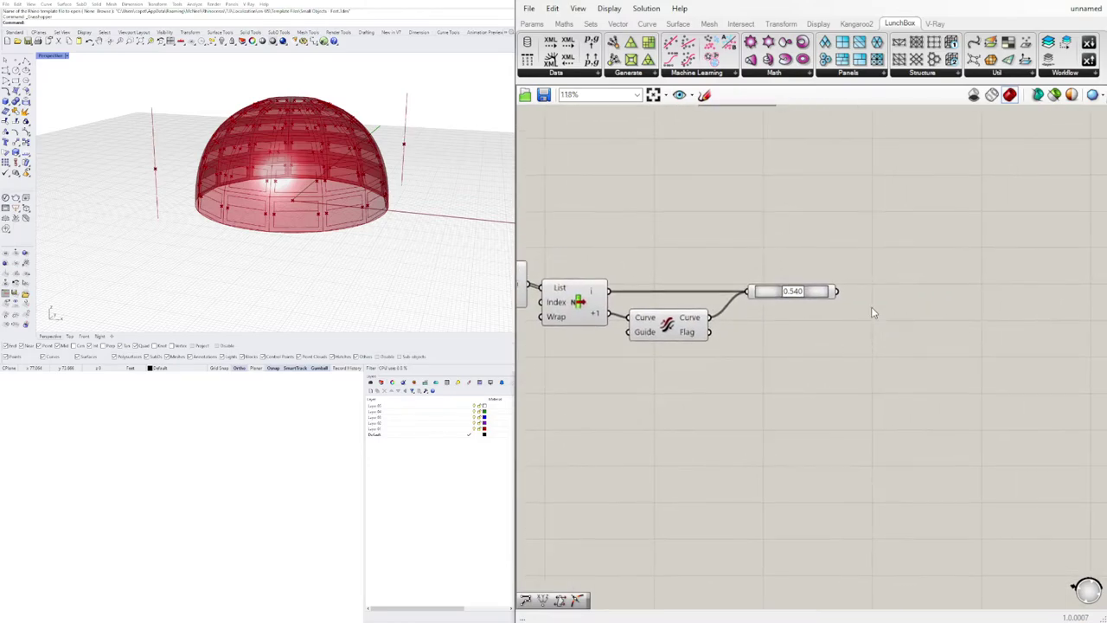
{"action": "double_click", "coordinate": [916, 290]}
{"action": "type", "text": "rec"}
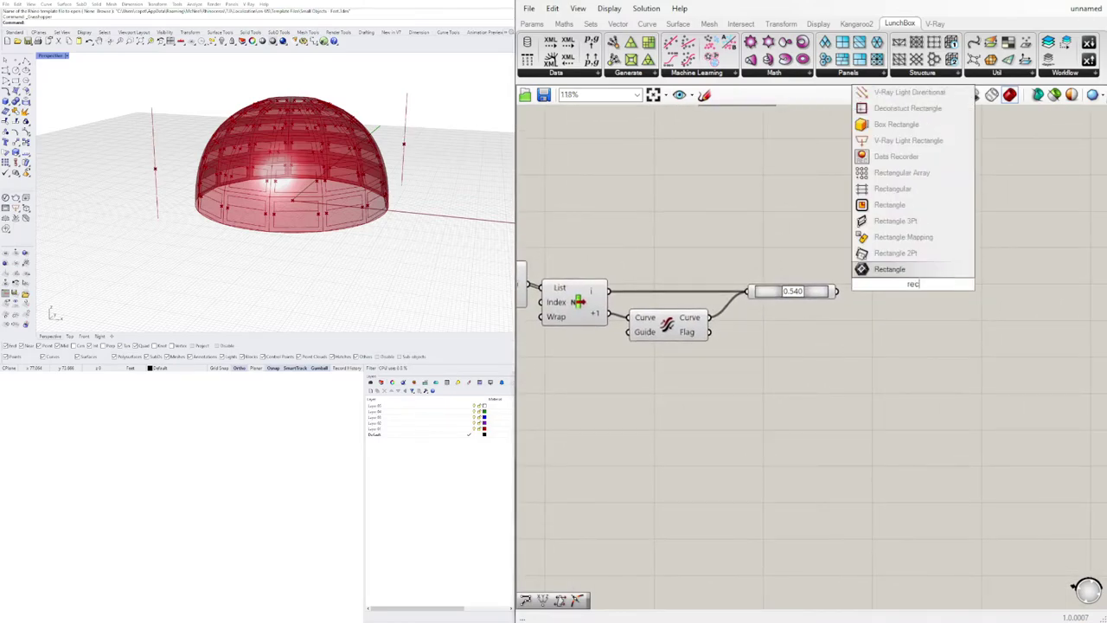
{"action": "left_click", "coordinate": [889, 204]}
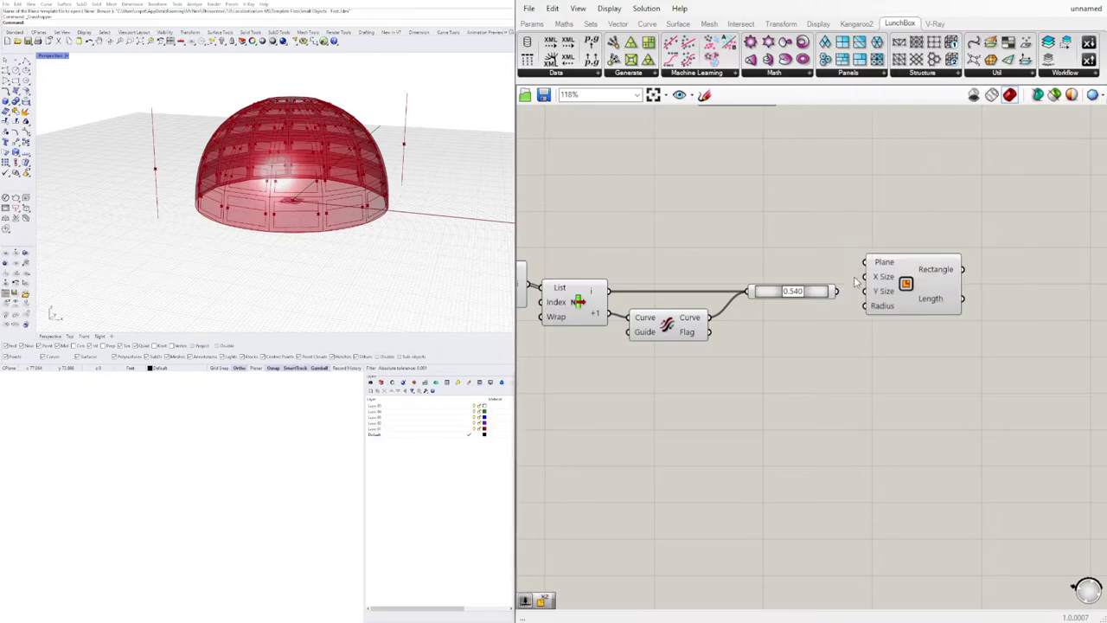
{"action": "scroll", "coordinate": [828, 289], "scroll_direction": "up", "scroll_amount": 2}
{"action": "left_click", "coordinate": [908, 292]}
{"action": "key", "text": "Delete"}
Add a Rectangle 2Pt component after Point On Curve and connect the curve points to its Plane input.
{"action": "double_click", "coordinate": [907, 292]}
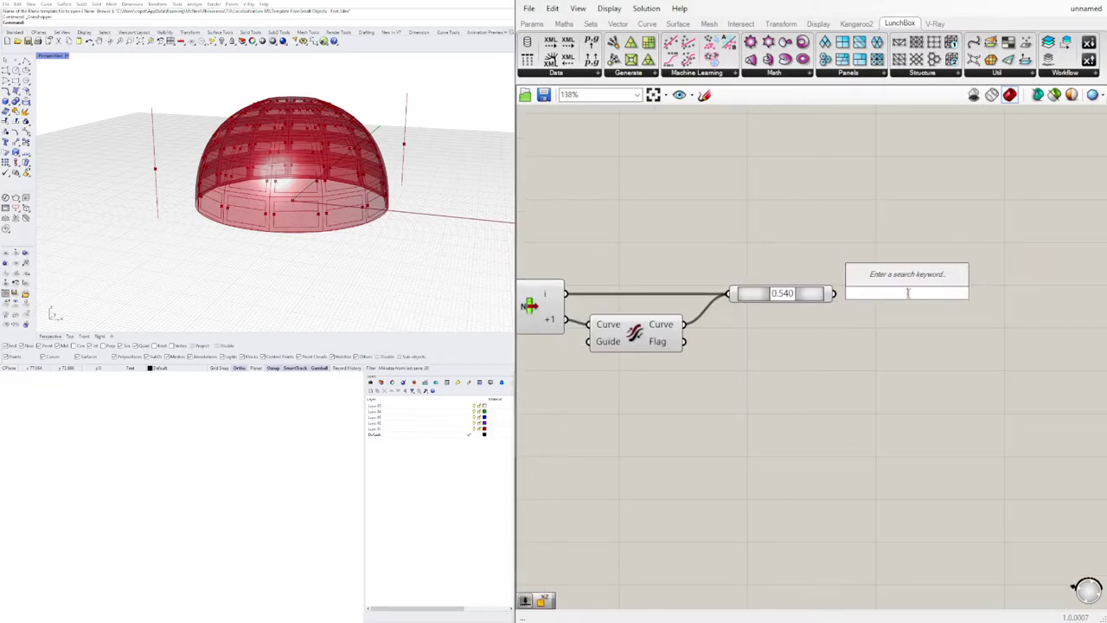
{"action": "type", "text": "rec"}
{"action": "left_click", "coordinate": [883, 278]}
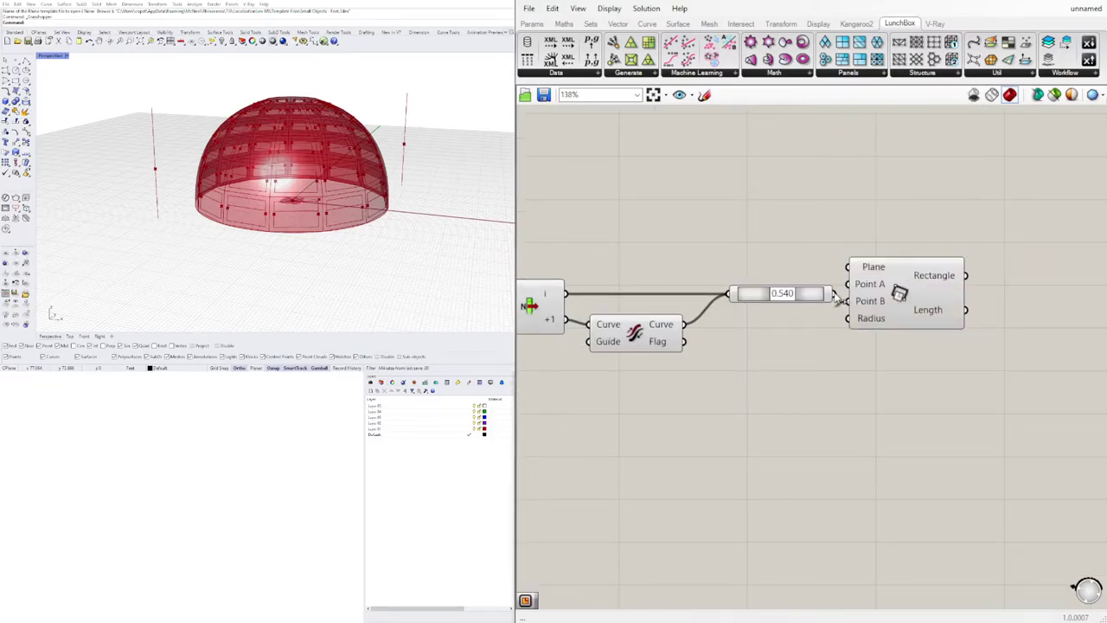
{"action": "left_click_drag", "start_coordinate": [913, 278], "coordinate": [955, 324]}
{"action": "right_click_drag", "start_coordinate": [324, 141], "coordinate": [277, 177]}
{"action": "right_click_drag", "start_coordinate": [697, 306], "coordinate": [770, 282]}
{"action": "left_click", "coordinate": [718, 311]}
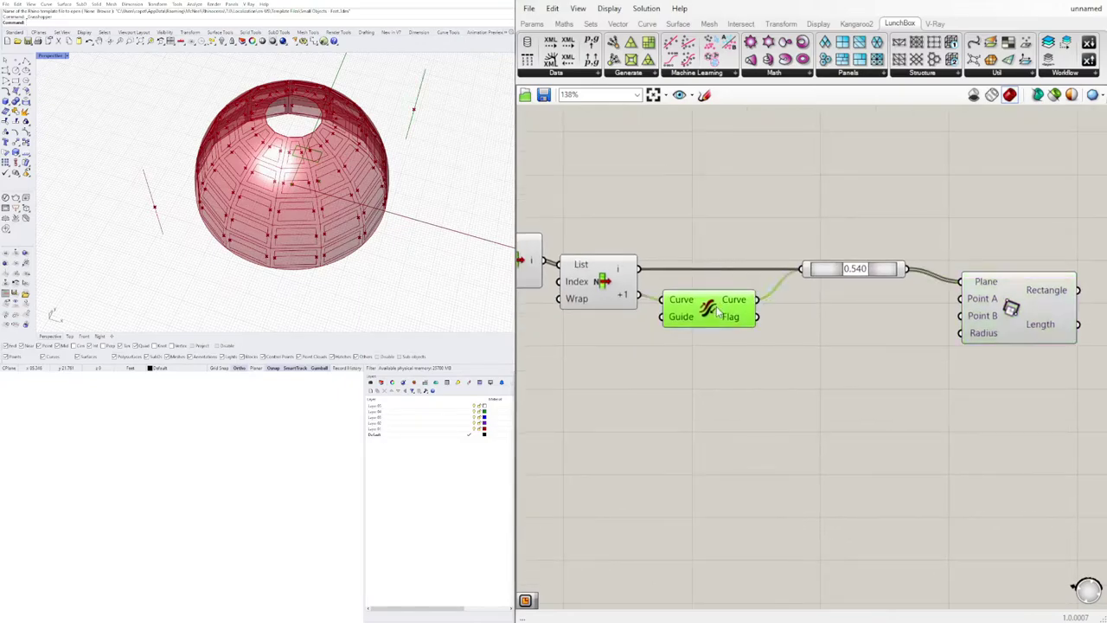
{"action": "right_click_drag", "start_coordinate": [686, 396], "coordinate": [712, 376]}
{"action": "right_click_drag", "start_coordinate": [320, 204], "coordinate": [306, 115]}
{"action": "left_click_drag", "start_coordinate": [890, 295], "coordinate": [896, 299]}
Disconnect Point On Curve from the Rectangle 2Pt Plane input and move the rectangle component farther away to make room.
{"action": "right_click", "coordinate": [1011, 261]}
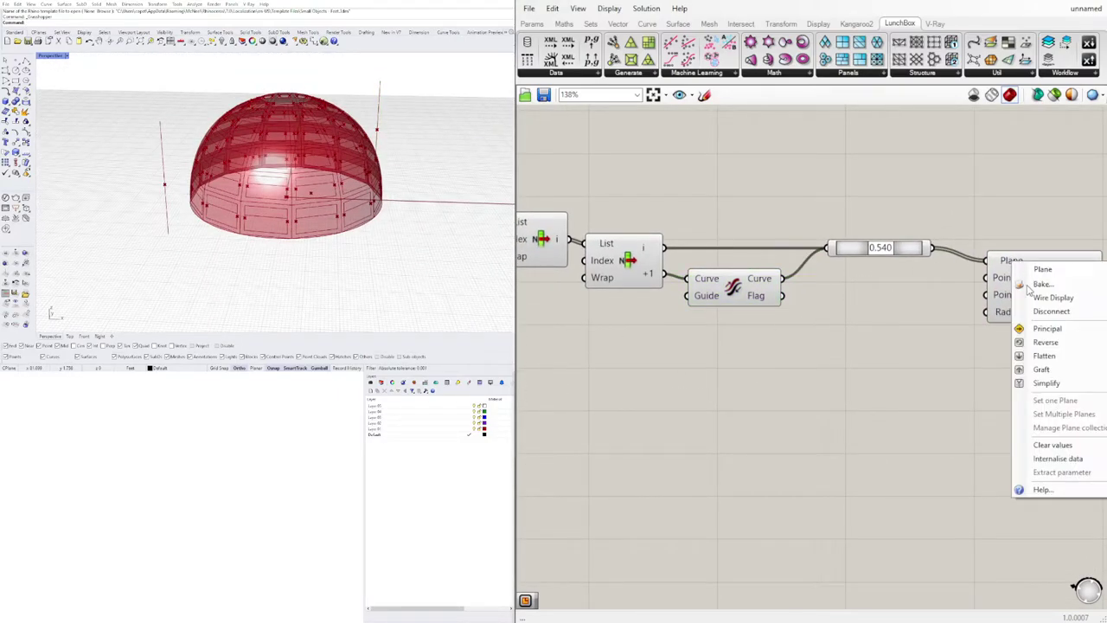
{"action": "right_click_drag", "start_coordinate": [961, 324], "coordinate": [799, 327]}
{"action": "left_click_drag", "start_coordinate": [841, 284], "coordinate": [874, 271]}
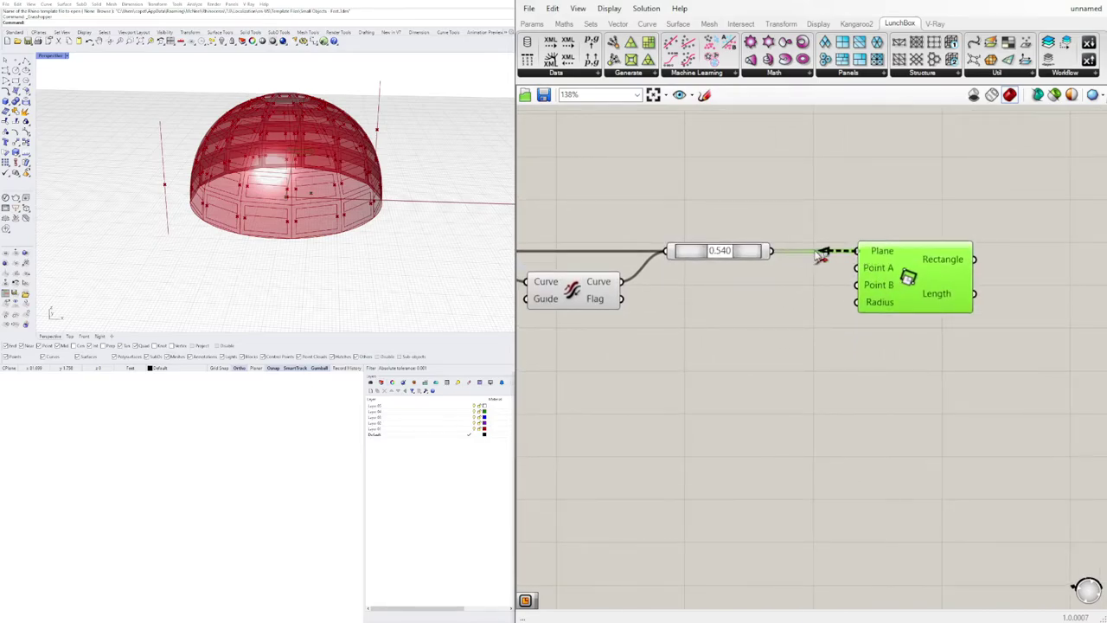
{"action": "left_click", "coordinate": [815, 308]}
{"action": "right_click_drag", "start_coordinate": [745, 271], "coordinate": [628, 296]}
{"action": "left_click_drag", "start_coordinate": [787, 299], "coordinate": [890, 300]}
{"action": "scroll", "coordinate": [722, 299], "scroll_direction": "down", "scroll_amount": 2}
{"action": "right_click_drag", "start_coordinate": [721, 300], "coordinate": [829, 264]}
{"action": "scroll", "coordinate": [790, 284], "scroll_direction": "up", "scroll_amount": 2}
{"action": "double_click", "coordinate": [925, 256]}
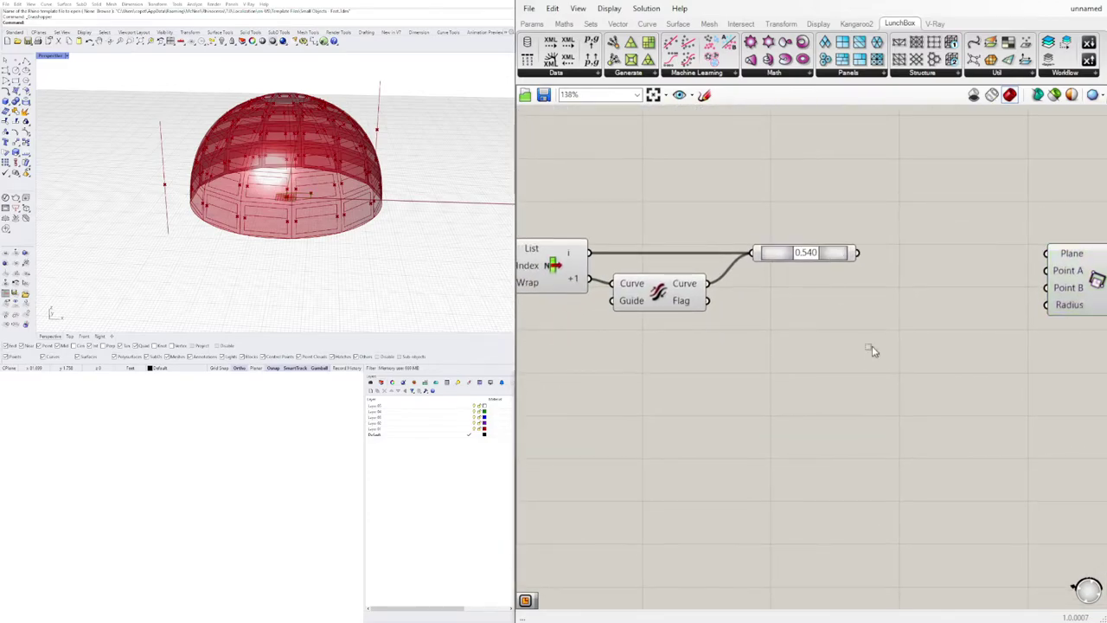
{"action": "double_click", "coordinate": [944, 309]}
{"action": "type", "text": "u"}
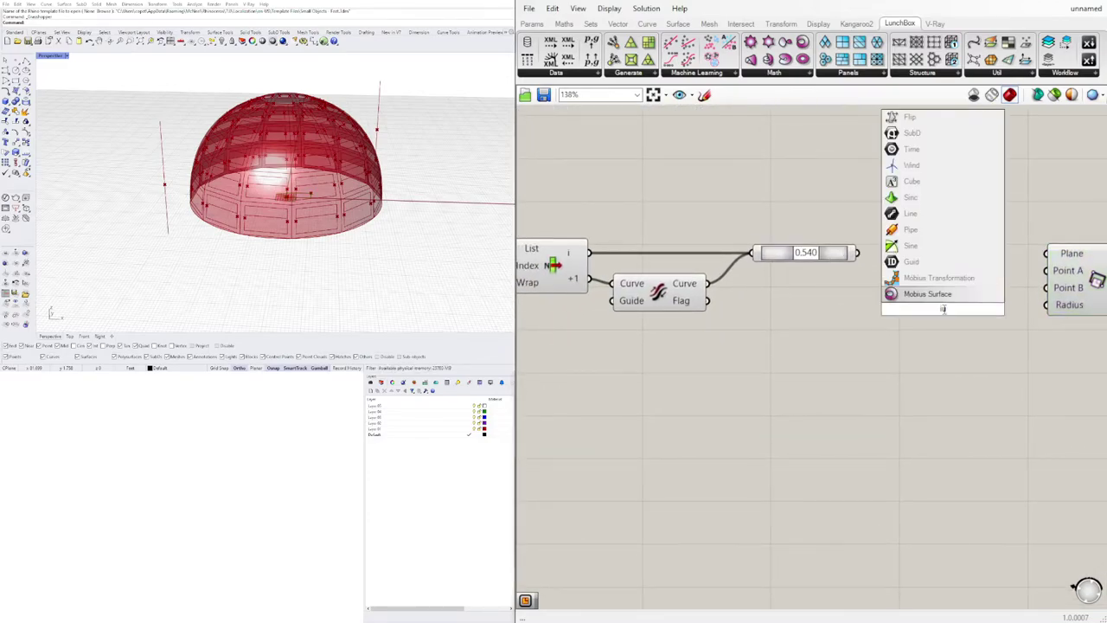
{"action": "key", "text": "Escape"}
Add a List Item component after Point On Curve, feed the points into its List input and give it a +1 output.
{"action": "double_click", "coordinate": [944, 307]}
{"action": "type", "text": "ite"}
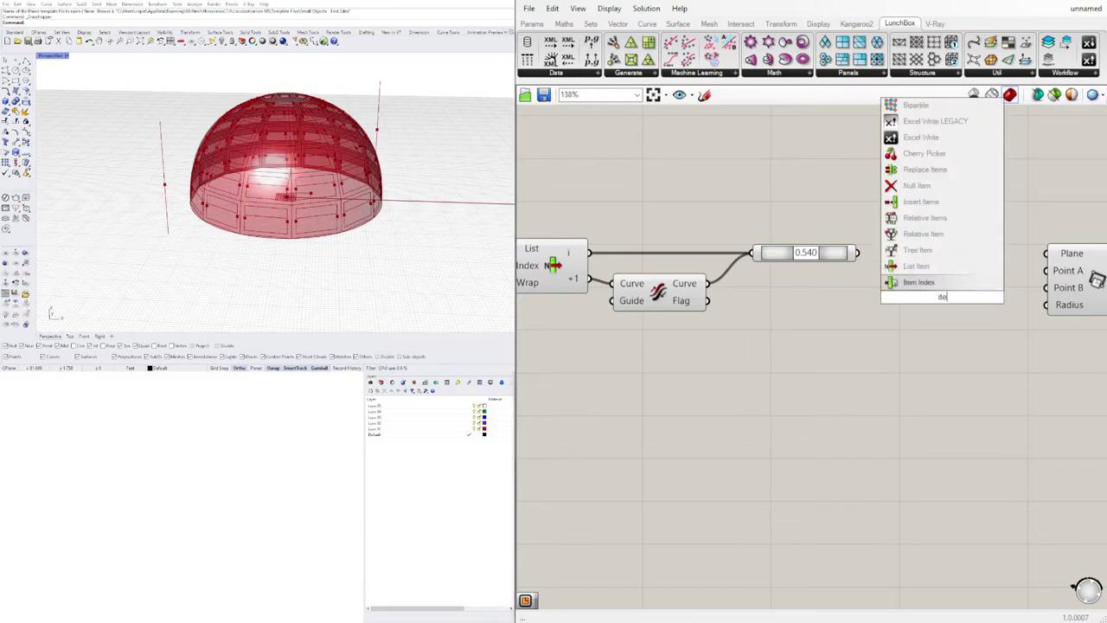
{"action": "left_click", "coordinate": [919, 283]}
{"action": "left_click_drag", "start_coordinate": [896, 281], "coordinate": [899, 282]}
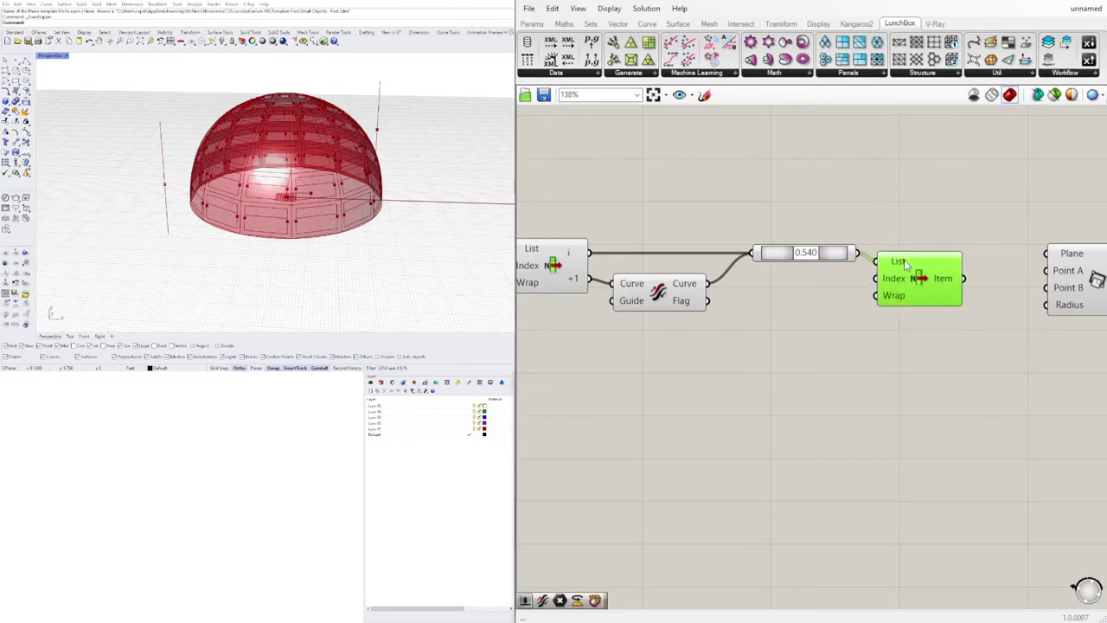
{"action": "scroll", "coordinate": [981, 322], "scroll_direction": "up", "scroll_amount": 4}
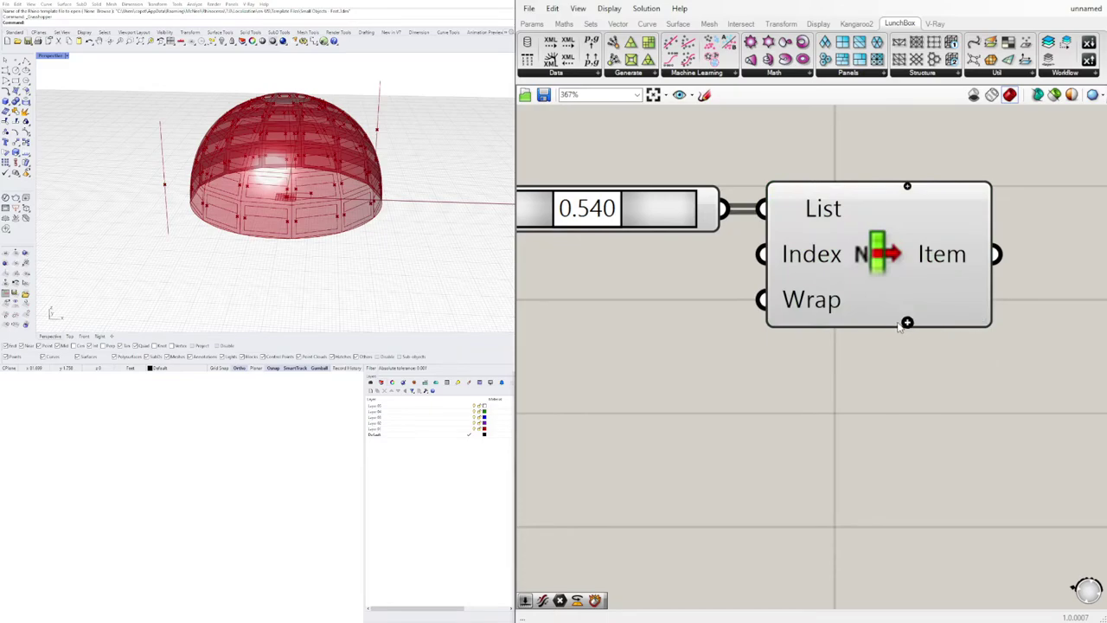
{"action": "left_click", "coordinate": [906, 323]}
{"action": "scroll", "coordinate": [818, 309], "scroll_direction": "down", "scroll_amount": 3}
{"action": "scroll", "coordinate": [818, 309], "scroll_direction": "up", "scroll_amount": 2}
Connect the new List Item's i output to Point A and its +1 output to Point B of Rectangle 2Pt.
{"action": "left_click_drag", "start_coordinate": [785, 284], "coordinate": [946, 310]}
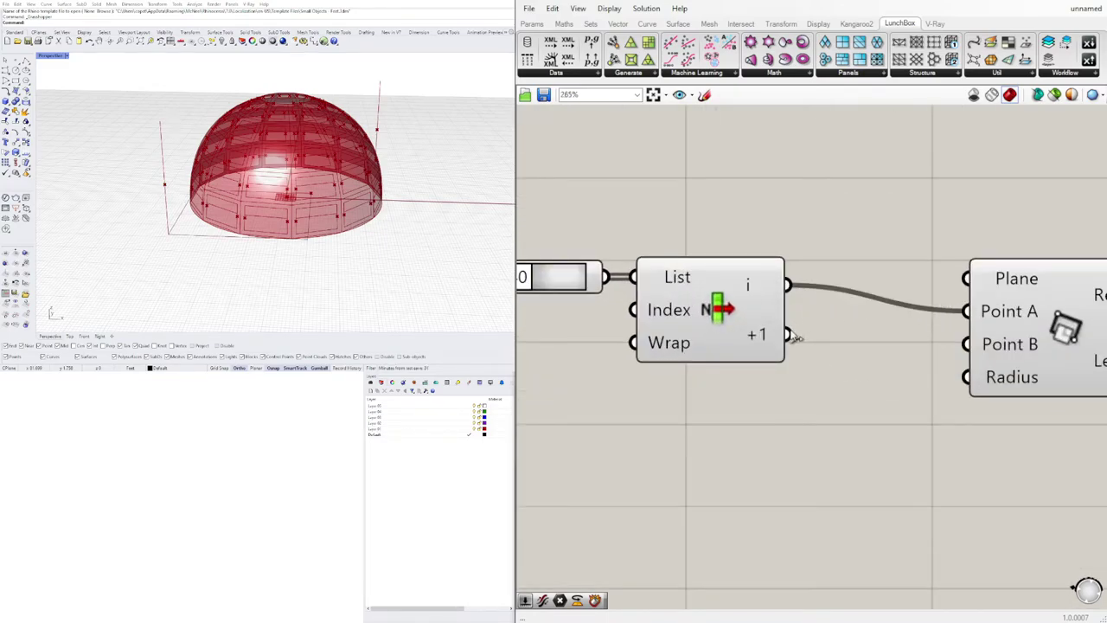
{"action": "left_click_drag", "start_coordinate": [787, 335], "coordinate": [962, 343]}
{"action": "left_click", "coordinate": [1019, 336]}
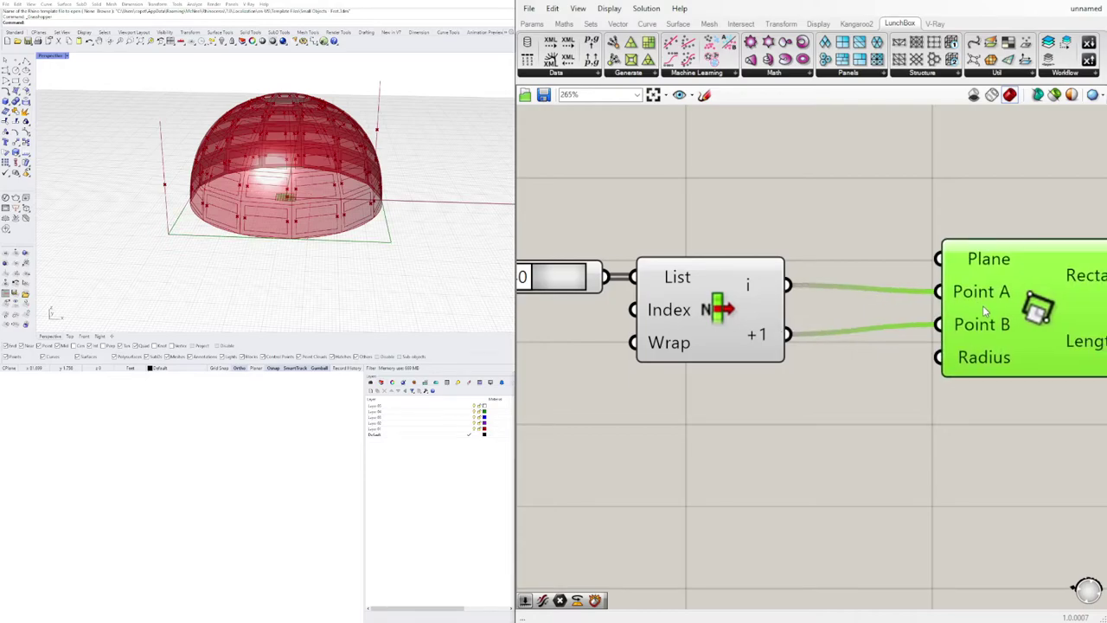
{"action": "scroll", "coordinate": [983, 306], "scroll_direction": "down", "scroll_amount": 3}
Check which geometry the List Item, Rectangle 2Pt, Flip Curve and Point On Curve components produce in the viewport.
{"action": "left_click", "coordinate": [862, 318]}
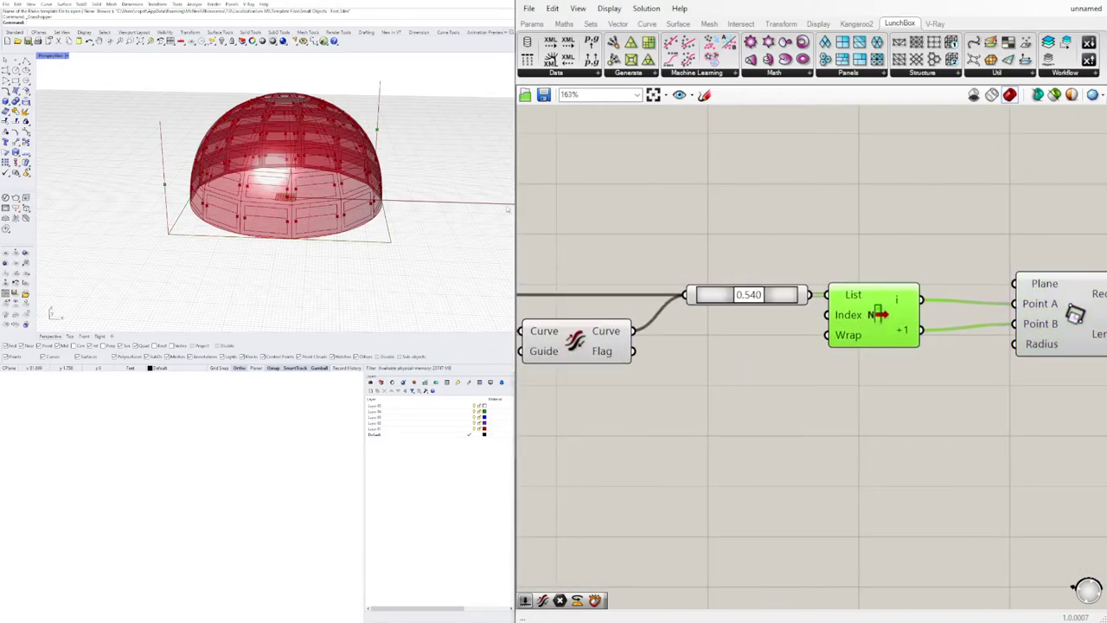
{"action": "right_click_drag", "start_coordinate": [962, 332], "coordinate": [870, 323]}
{"action": "left_click", "coordinate": [953, 281]}
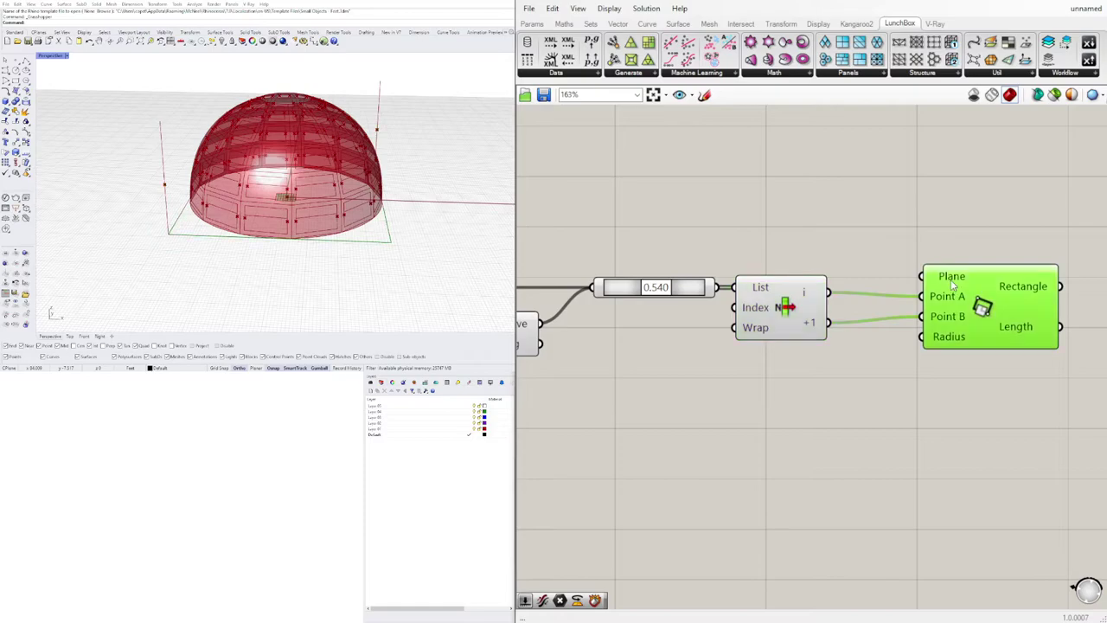
{"action": "right_click_drag", "start_coordinate": [690, 333], "coordinate": [844, 318]}
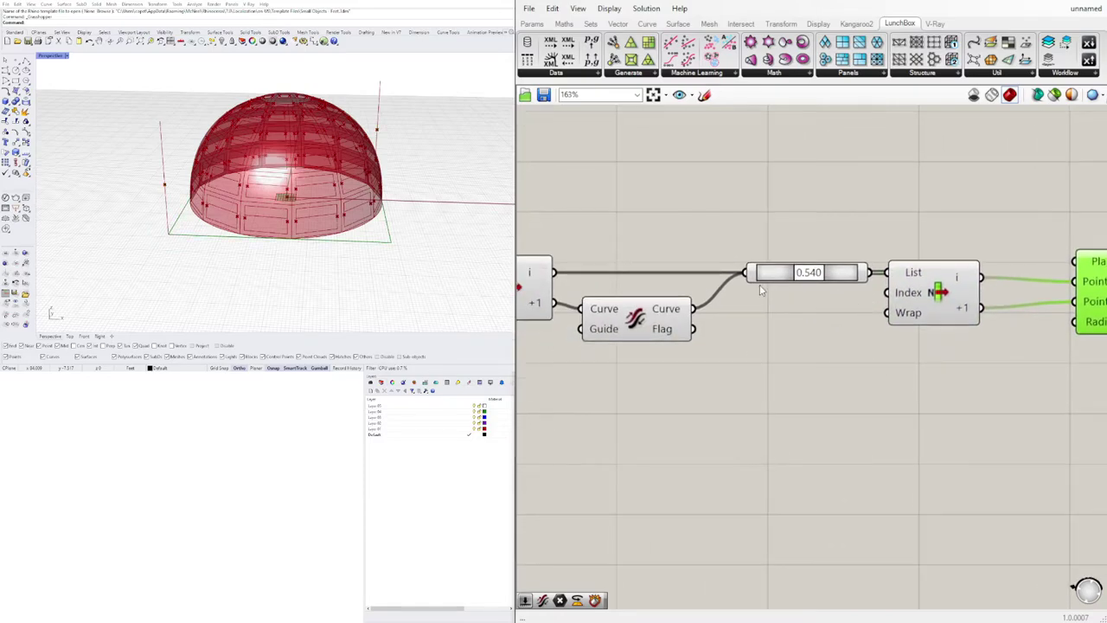
{"action": "left_click", "coordinate": [634, 322]}
{"action": "left_click", "coordinate": [827, 276]}
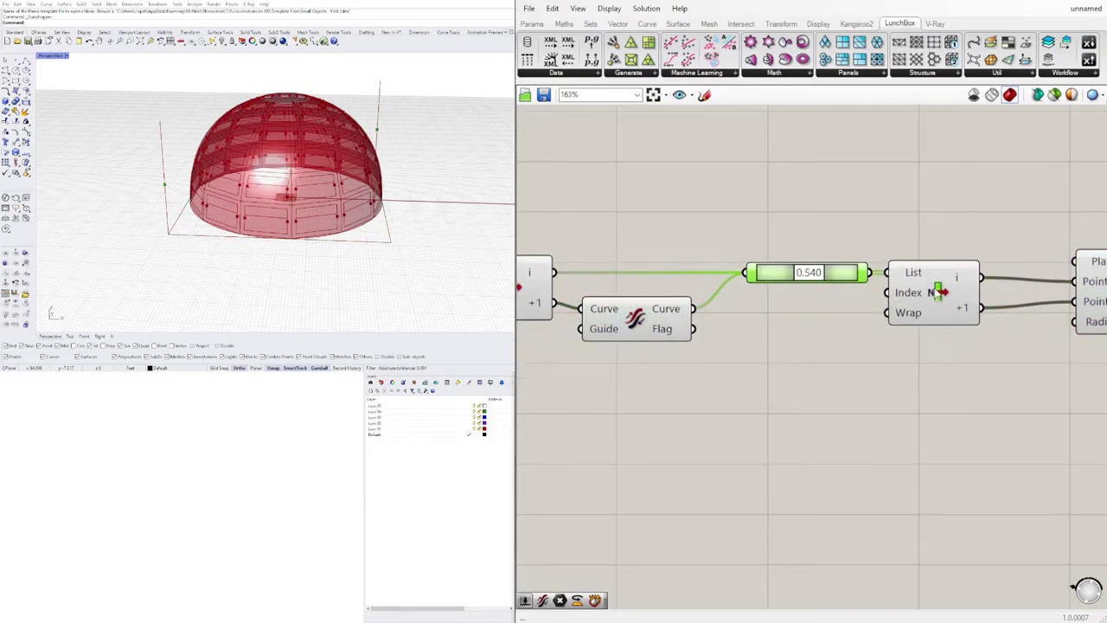
{"action": "right_click_drag", "start_coordinate": [989, 353], "coordinate": [796, 297]}
{"action": "double_click", "coordinate": [804, 320]}
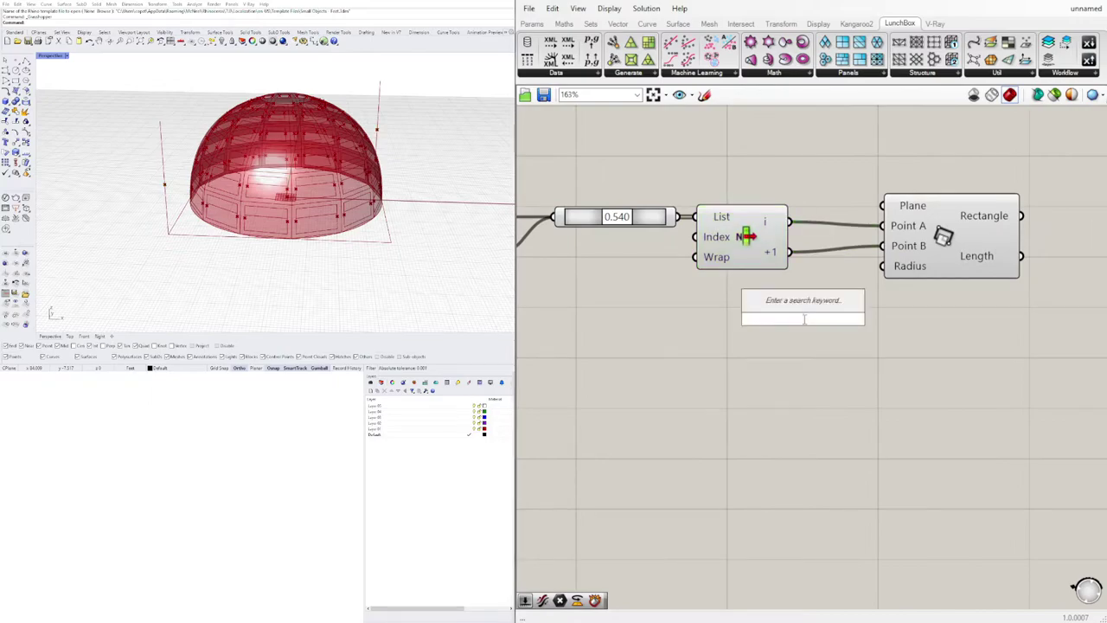
{"action": "type", "text": "x"}
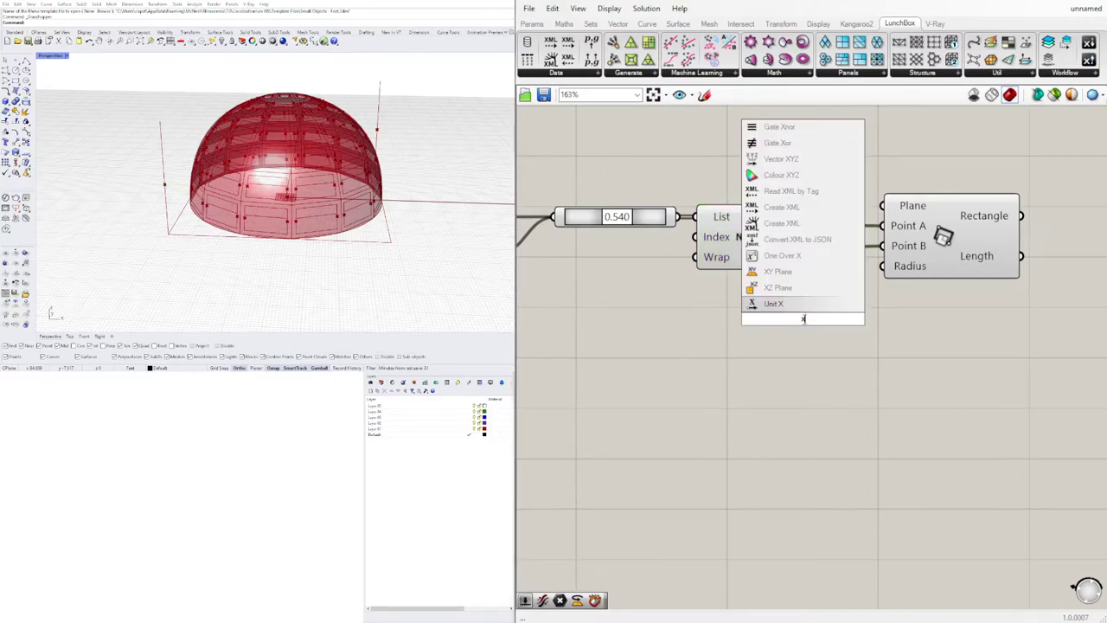
{"action": "type", "text": "y"}
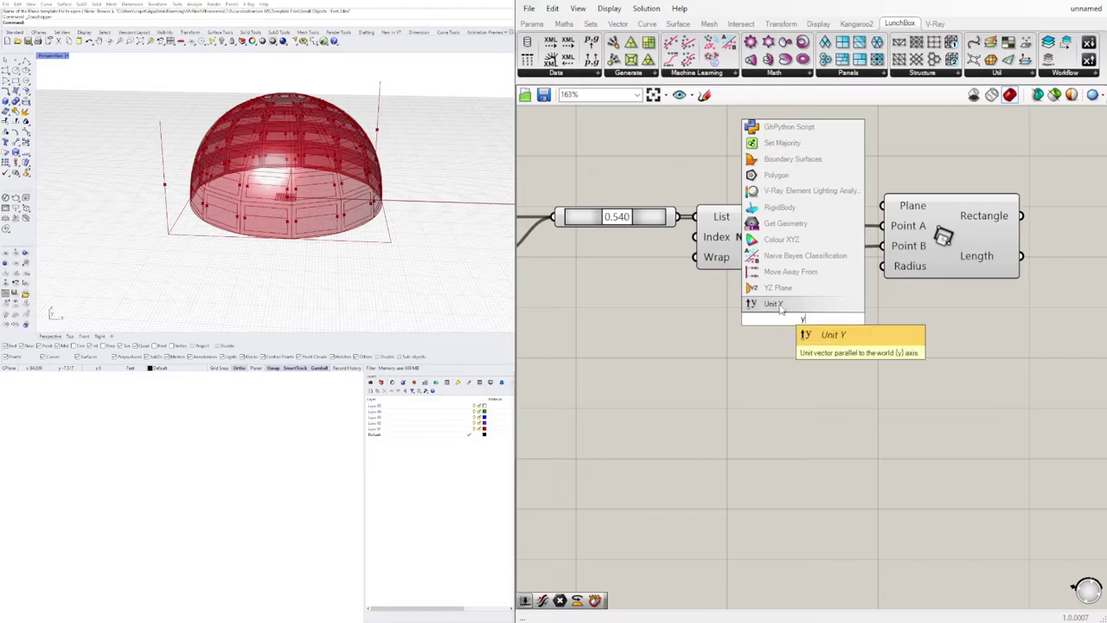
{"action": "left_click", "coordinate": [811, 333]}
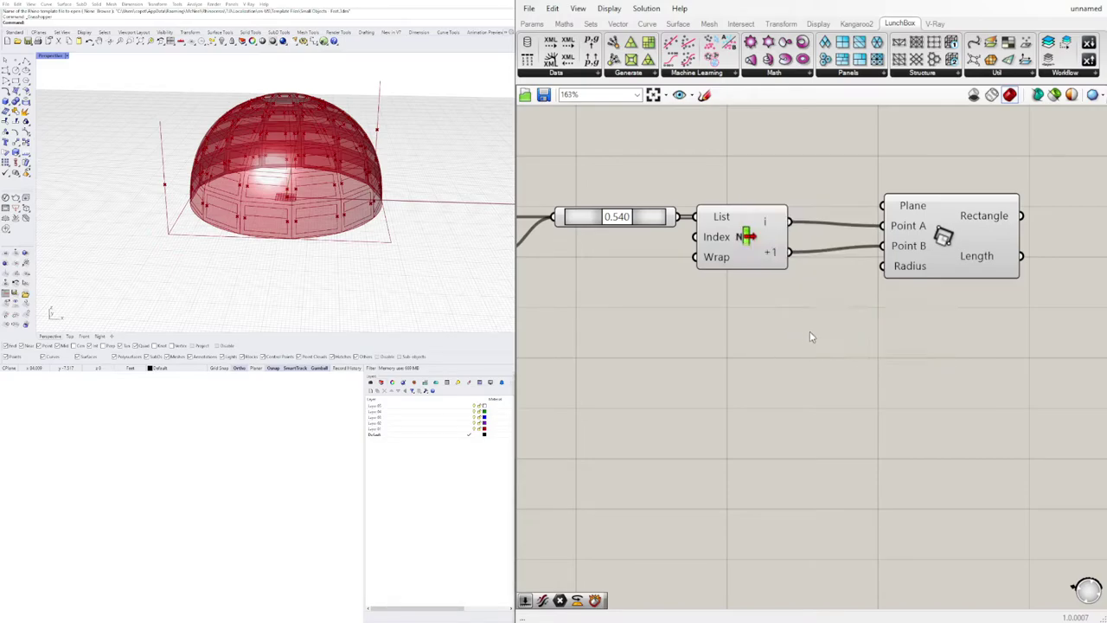
Add an XY Plane component with the List Item's i output as Origin and connect it to Rectangle 2Pt's Plane input.
{"action": "double_click", "coordinate": [811, 329]}
{"action": "type", "text": "xy"}
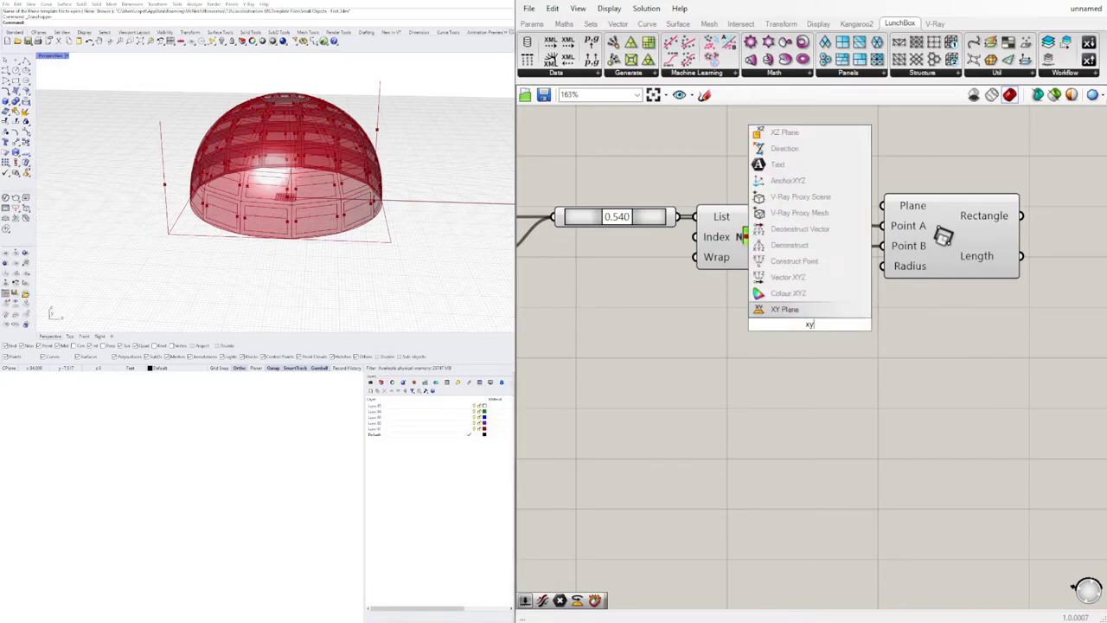
{"action": "left_click", "coordinate": [804, 313]}
{"action": "right_click_drag", "start_coordinate": [809, 320], "coordinate": [688, 334]}
{"action": "left_click_drag", "start_coordinate": [690, 334], "coordinate": [773, 170]}
{"action": "left_click_drag", "start_coordinate": [854, 247], "coordinate": [1018, 238]}
{"action": "left_click_drag", "start_coordinate": [931, 214], "coordinate": [930, 213]}
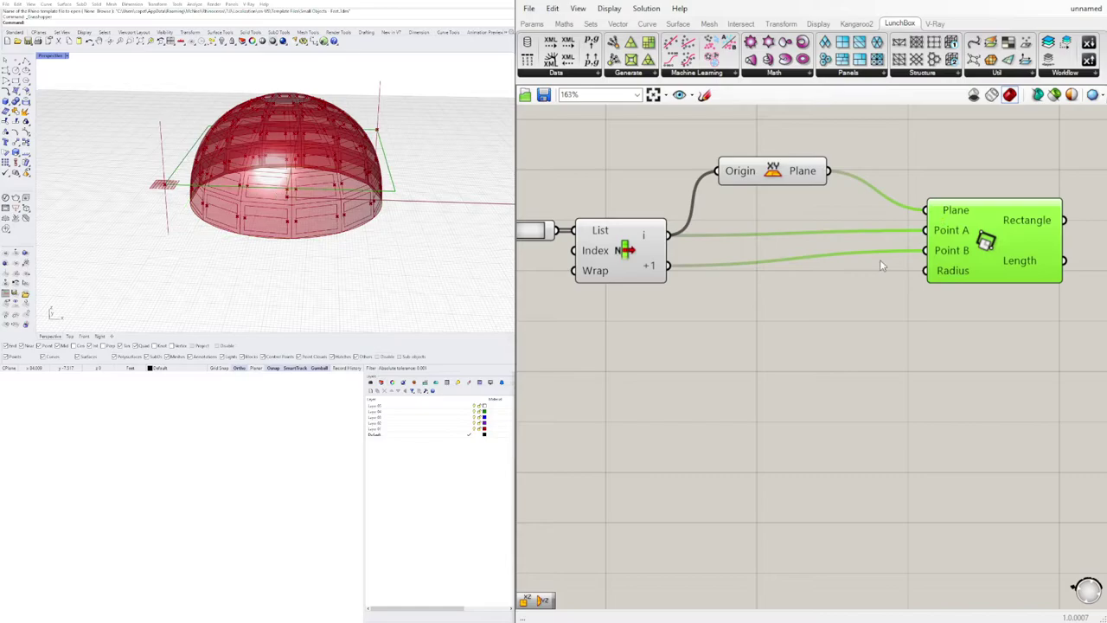
{"action": "left_click", "coordinate": [868, 342]}
Set the Point On Curve parameter to 0.545 and view the rectangle against the dome from the side.
{"action": "right_click_drag", "start_coordinate": [675, 314], "coordinate": [933, 289]}
{"action": "scroll", "coordinate": [932, 289], "scroll_direction": "down", "scroll_amount": 1}
{"action": "scroll", "coordinate": [764, 230], "scroll_direction": "up", "scroll_amount": 4}
{"action": "mouse_move", "coordinate": [784, 215]}
{"action": "left_mouse_down"}
{"action": "mouse_move", "coordinate": [746, 217]}
{"action": "mouse_move", "coordinate": [831, 222]}
{"action": "mouse_move", "coordinate": [725, 223]}
{"action": "mouse_move", "coordinate": [827, 227]}
{"action": "mouse_move", "coordinate": [780, 231]}
{"action": "left_mouse_up"}
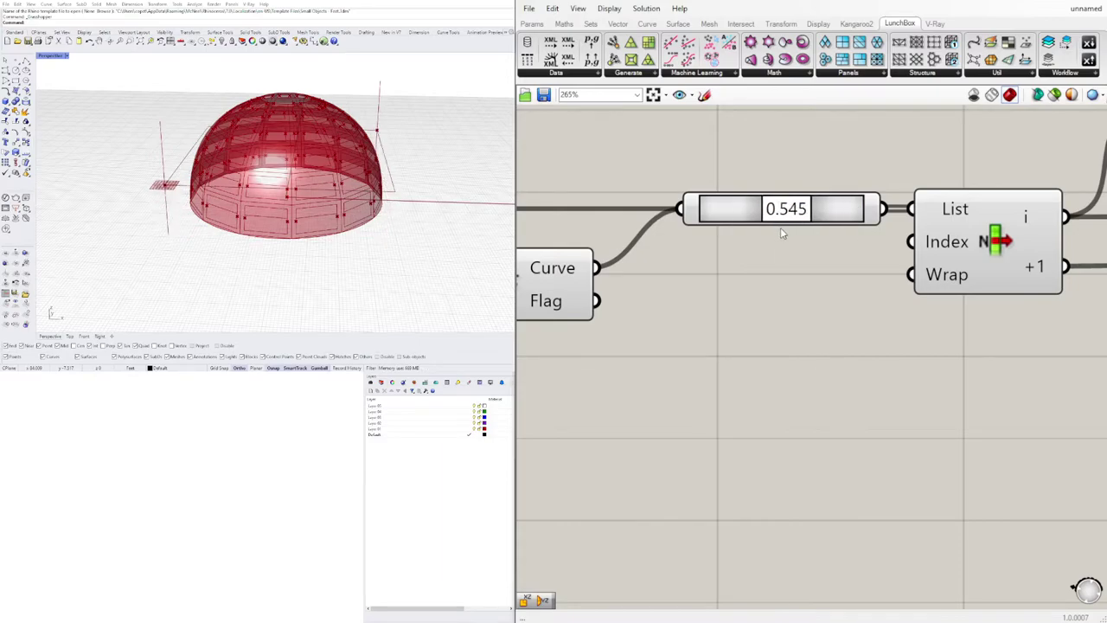
{"action": "right_click_drag", "start_coordinate": [415, 268], "coordinate": [394, 201]}
{"action": "scroll", "coordinate": [709, 212], "scroll_direction": "down", "scroll_amount": 5}
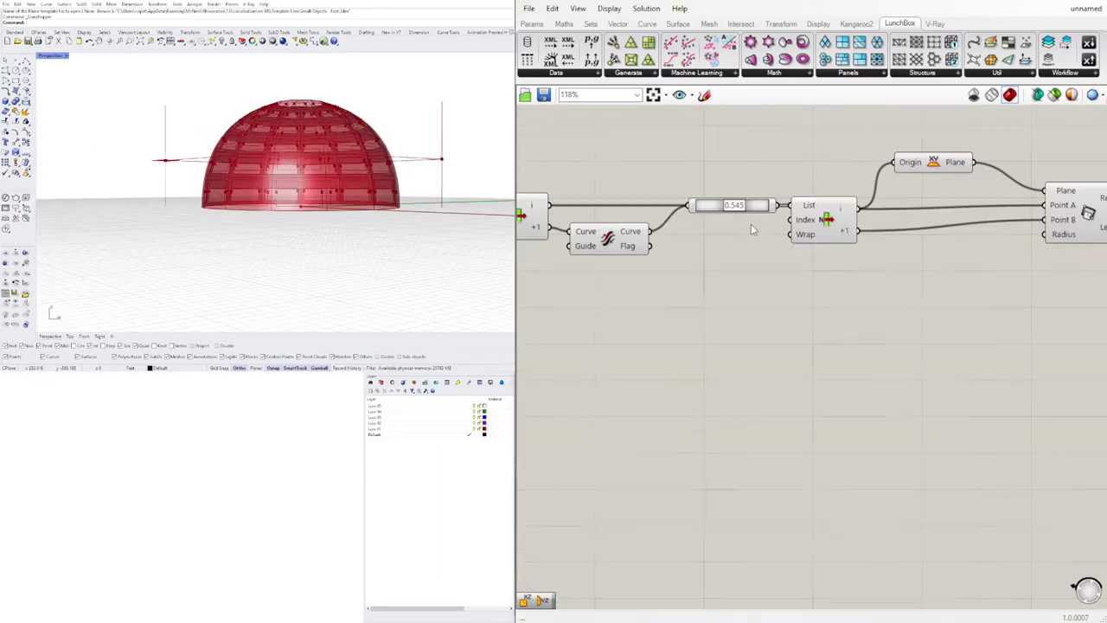
Add a Boundary Surfaces component after Rectangle 2Pt.
{"action": "right_click_drag", "start_coordinate": [751, 226], "coordinate": [567, 268]}
{"action": "left_click_drag", "start_coordinate": [912, 251], "coordinate": [913, 255]}
{"action": "right_click_drag", "start_coordinate": [1071, 256], "coordinate": [910, 259]}
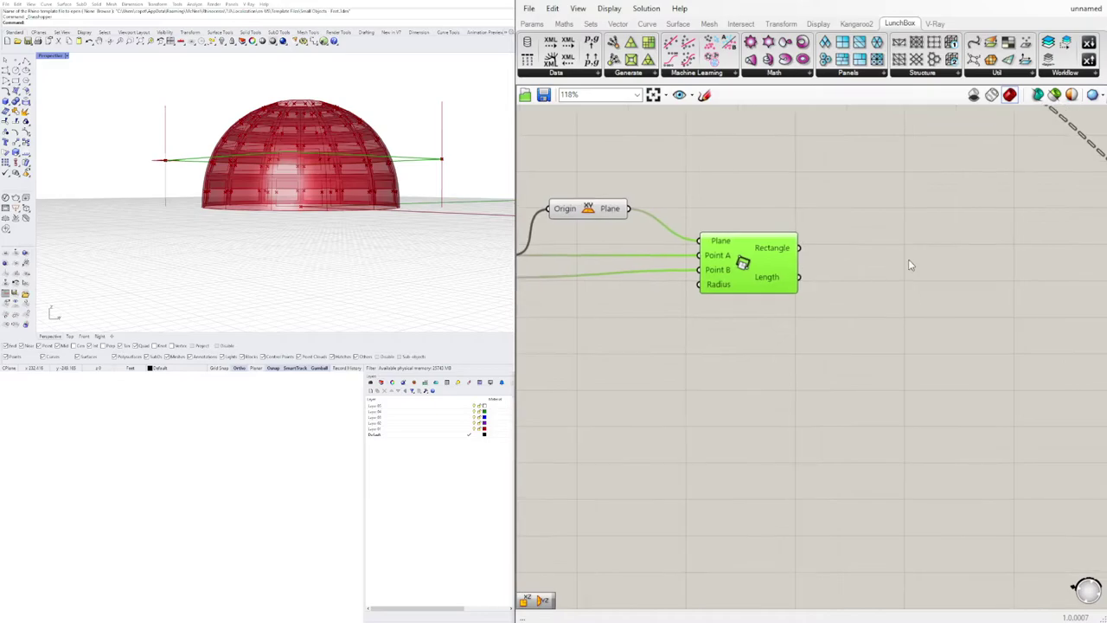
{"action": "double_click", "coordinate": [915, 258]}
{"action": "type", "text": "bound"}
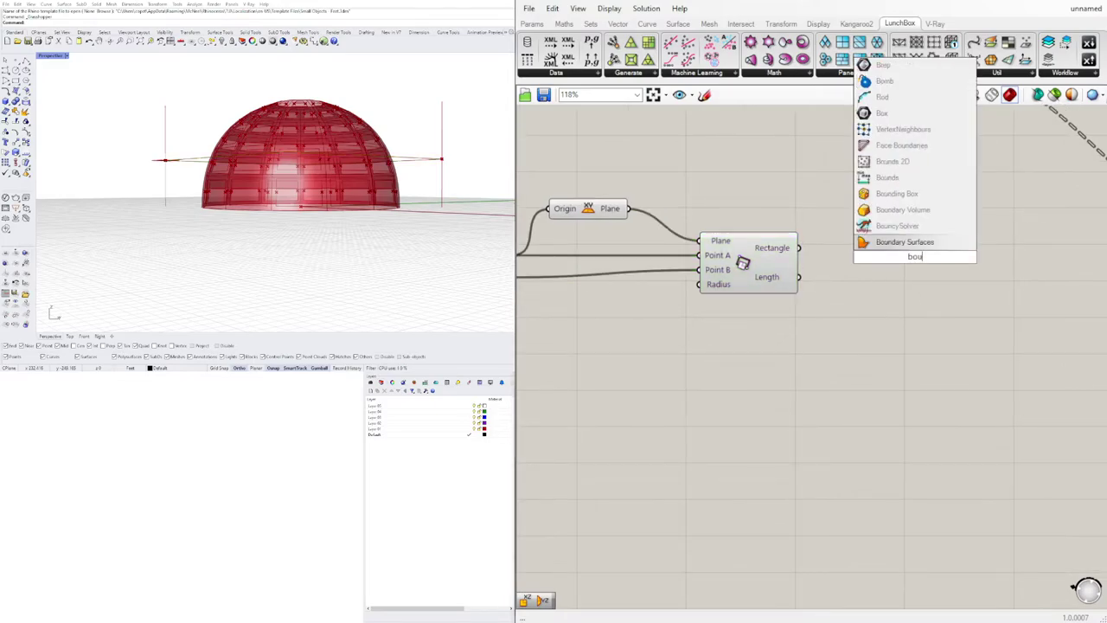
{"action": "left_click", "coordinate": [916, 243]}
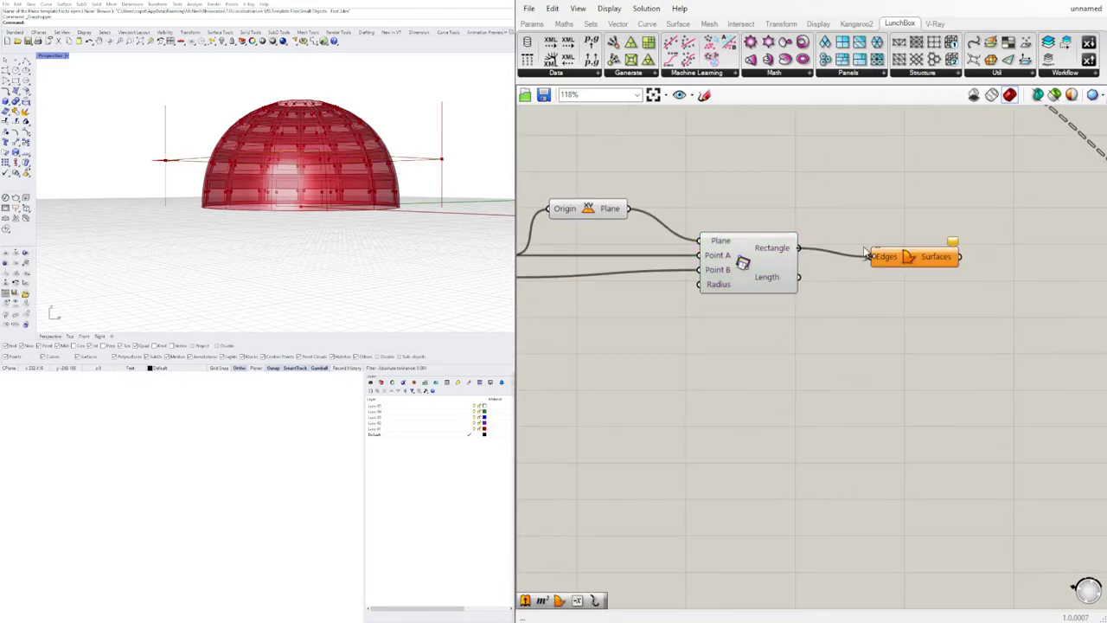
Hide the previews of the List Item, XY Plane and Rectangle 2Pt components.
{"action": "left_click_drag", "start_coordinate": [865, 249], "coordinate": [869, 254]}
{"action": "left_click_drag", "start_coordinate": [899, 259], "coordinate": [865, 247]}
{"action": "right_click_drag", "start_coordinate": [816, 315], "coordinate": [877, 303]}
{"action": "left_click_drag", "start_coordinate": [839, 335], "coordinate": [552, 169]}
{"action": "right_click_drag", "start_coordinate": [682, 217], "coordinate": [819, 213]}
{"action": "scroll", "coordinate": [680, 166], "scroll_direction": "up", "scroll_amount": 1}
{"action": "middle_click", "coordinate": [680, 166]}
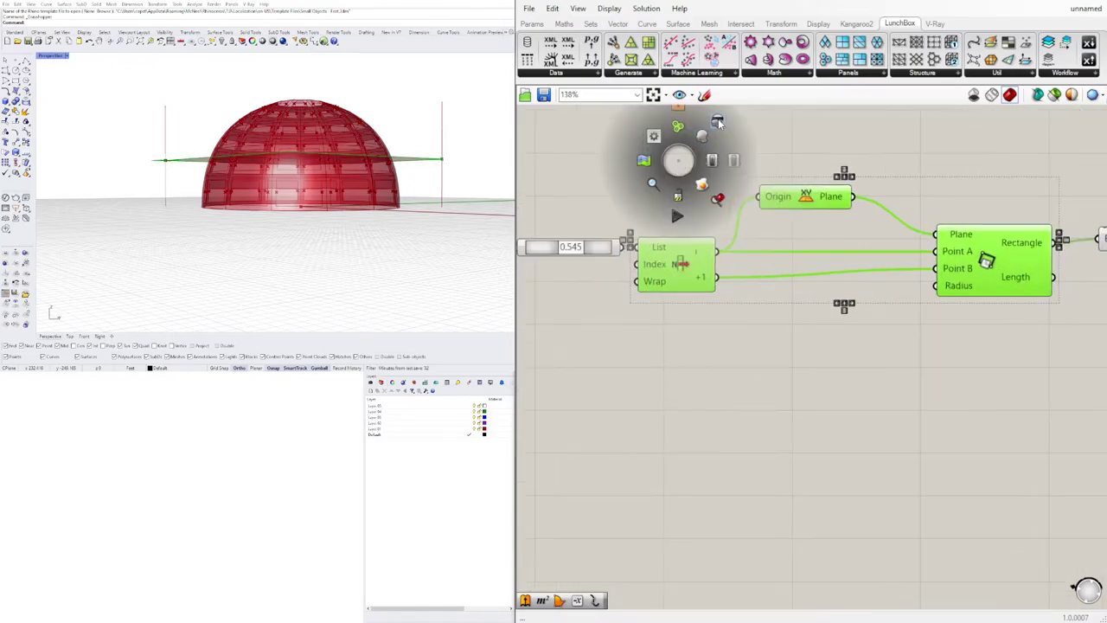
{"action": "left_click", "coordinate": [717, 122]}
{"action": "left_click", "coordinate": [912, 201]}
Tidy the layout by moving XY Plane closer to Rectangle 2Pt and Boundary Surfaces lower, and view the horizontal surface from above.
{"action": "right_click_drag", "start_coordinate": [904, 239], "coordinate": [815, 239]}
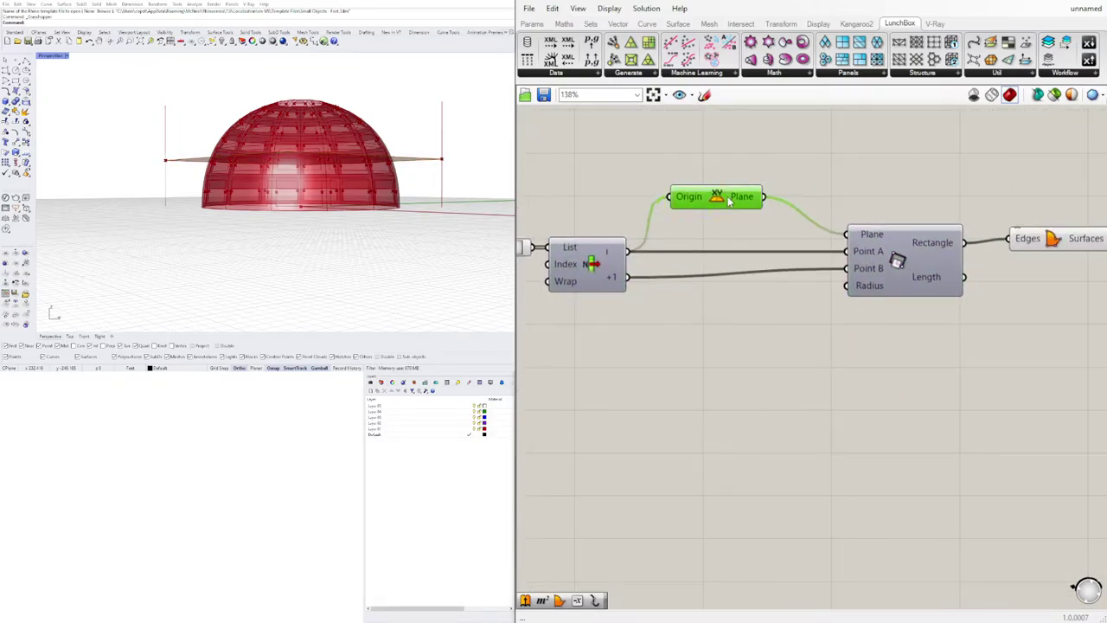
{"action": "left_click_drag", "start_coordinate": [729, 200], "coordinate": [761, 211]}
{"action": "right_click_drag", "start_coordinate": [329, 207], "coordinate": [357, 181]}
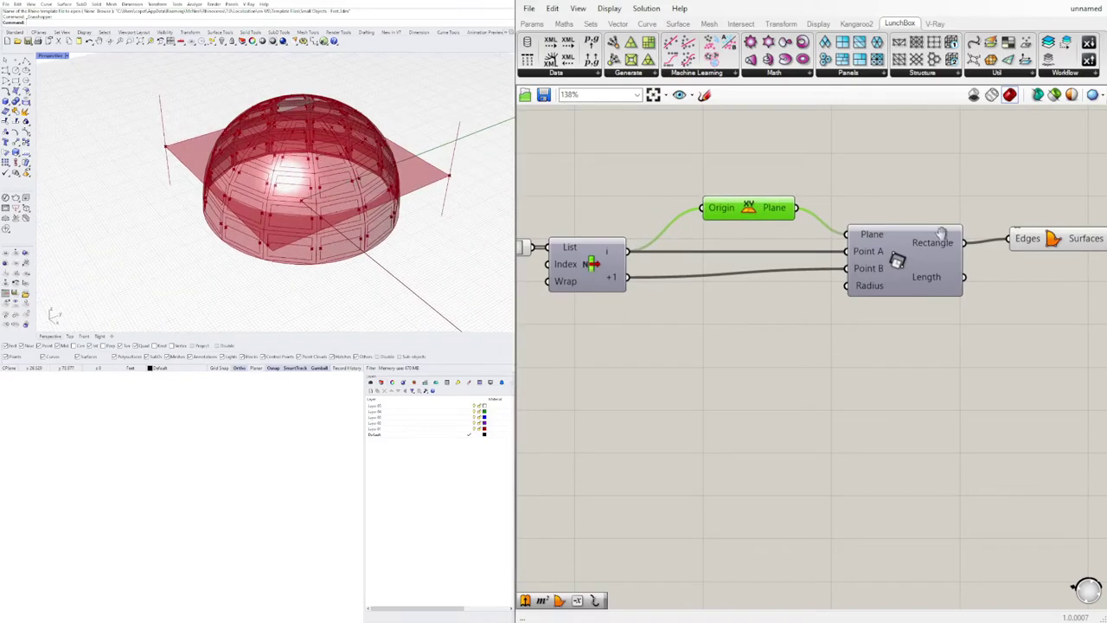
{"action": "right_click_drag", "start_coordinate": [942, 233], "coordinate": [734, 232]}
{"action": "left_click_drag", "start_coordinate": [852, 235], "coordinate": [903, 303]}
{"action": "scroll", "coordinate": [690, 333], "scroll_direction": "down", "scroll_amount": 3}
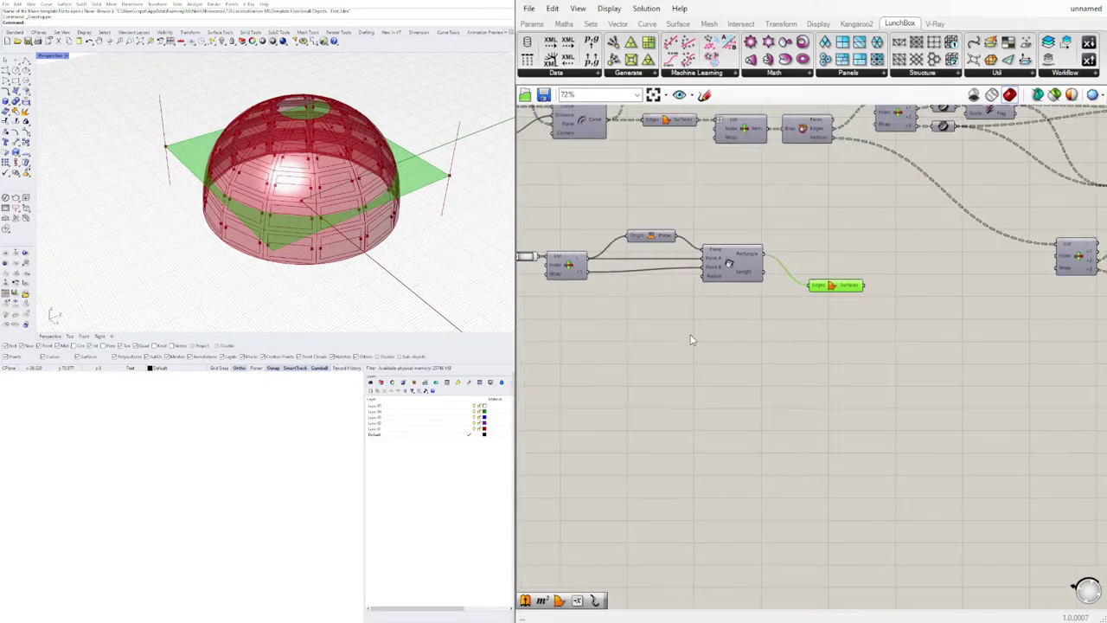
Trace the definition back to the Revolution component and check its dome surface against the horizontal plane in the viewport.
{"action": "right_click_drag", "start_coordinate": [690, 334], "coordinate": [1006, 339]}
{"action": "scroll", "coordinate": [855, 331], "scroll_direction": "down", "scroll_amount": 2}
{"action": "right_click_drag", "start_coordinate": [571, 291], "coordinate": [798, 295]}
{"action": "scroll", "coordinate": [783, 208], "scroll_direction": "up", "scroll_amount": 4}
{"action": "left_click", "coordinate": [824, 175]}
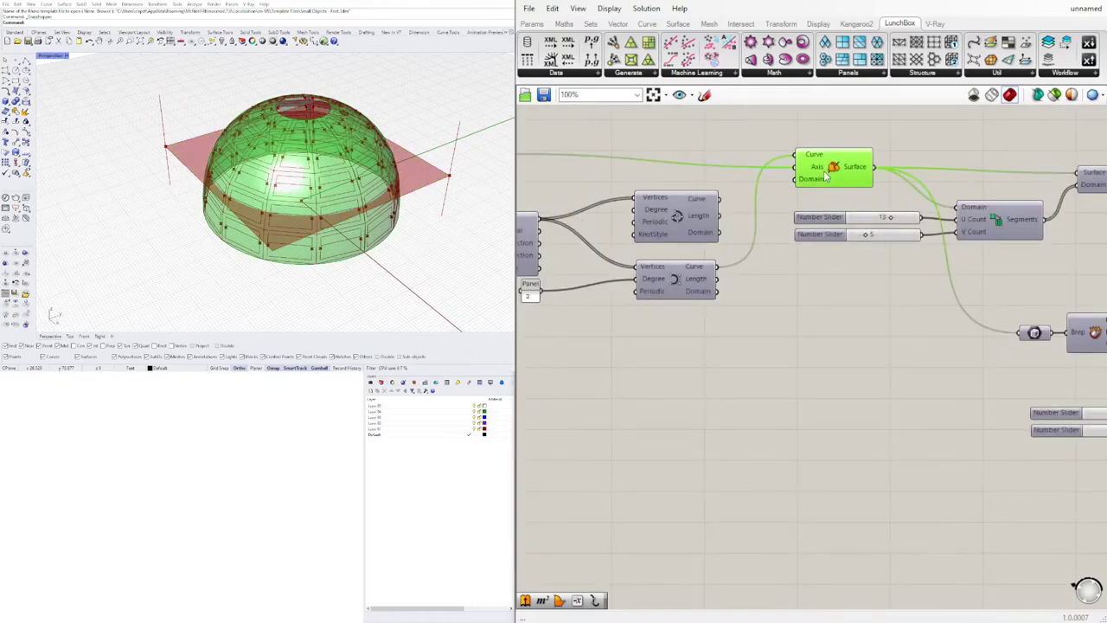
{"action": "right_click_drag", "start_coordinate": [1024, 307], "coordinate": [647, 279]}
{"action": "right_click_drag", "start_coordinate": [935, 298], "coordinate": [698, 298]}
{"action": "right_click_drag", "start_coordinate": [1021, 299], "coordinate": [769, 283]}
{"action": "scroll", "coordinate": [977, 285], "scroll_direction": "down", "scroll_amount": 2}
{"action": "right_click_drag", "start_coordinate": [966, 282], "coordinate": [935, 277]}
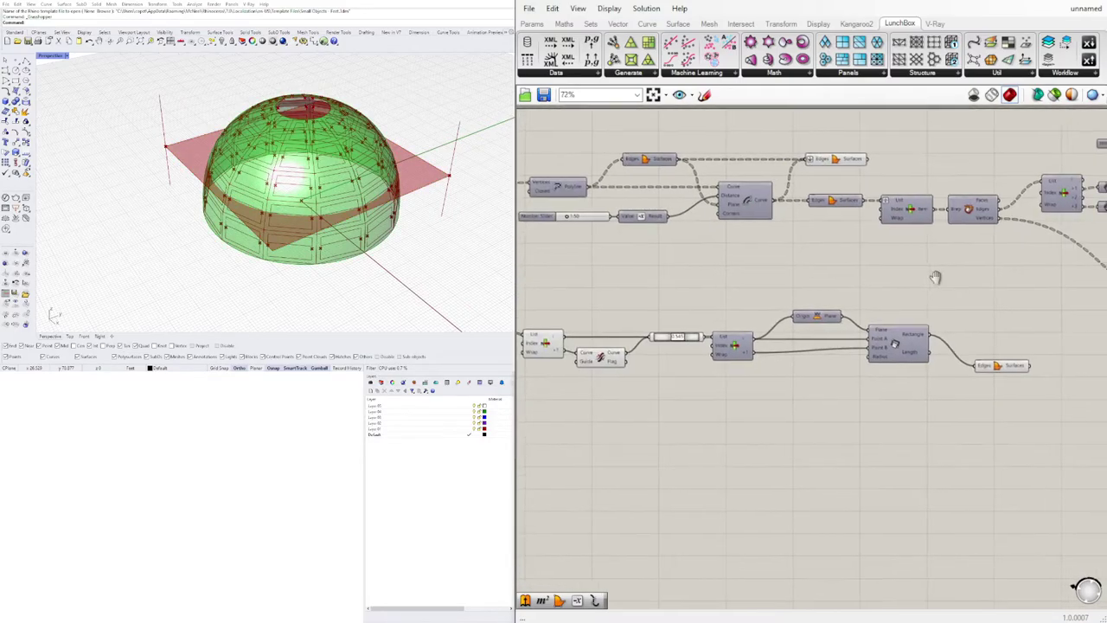
{"action": "left_click", "coordinate": [936, 277]}
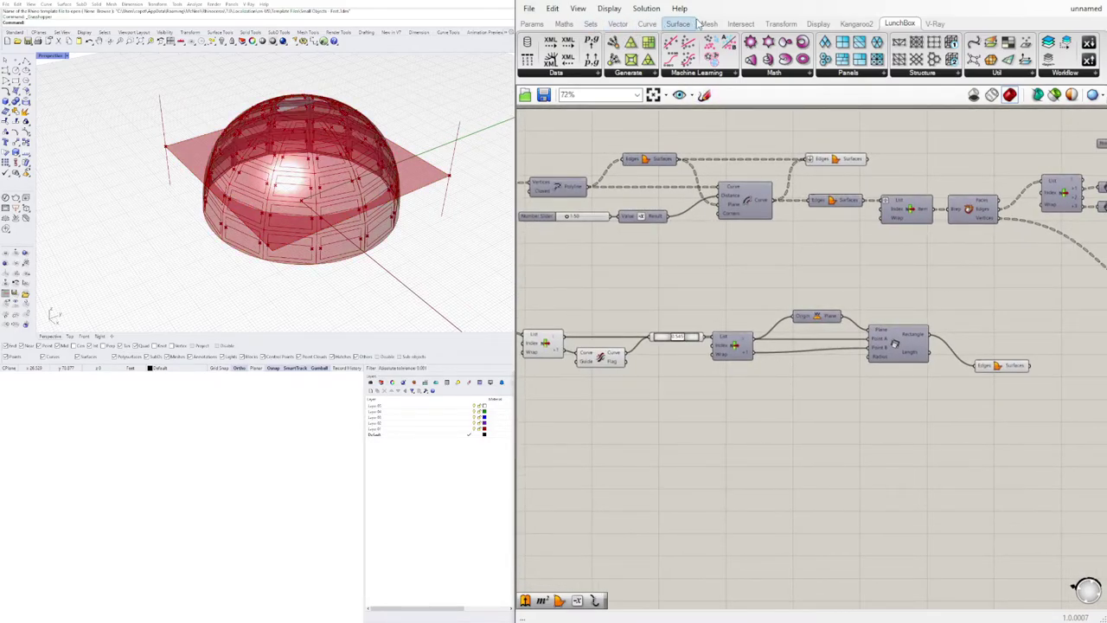
Add a Brep | Brep intersection component and connect the rectangle's Boundary Surfaces output to its Brep B input.
{"action": "left_click", "coordinate": [740, 24]}
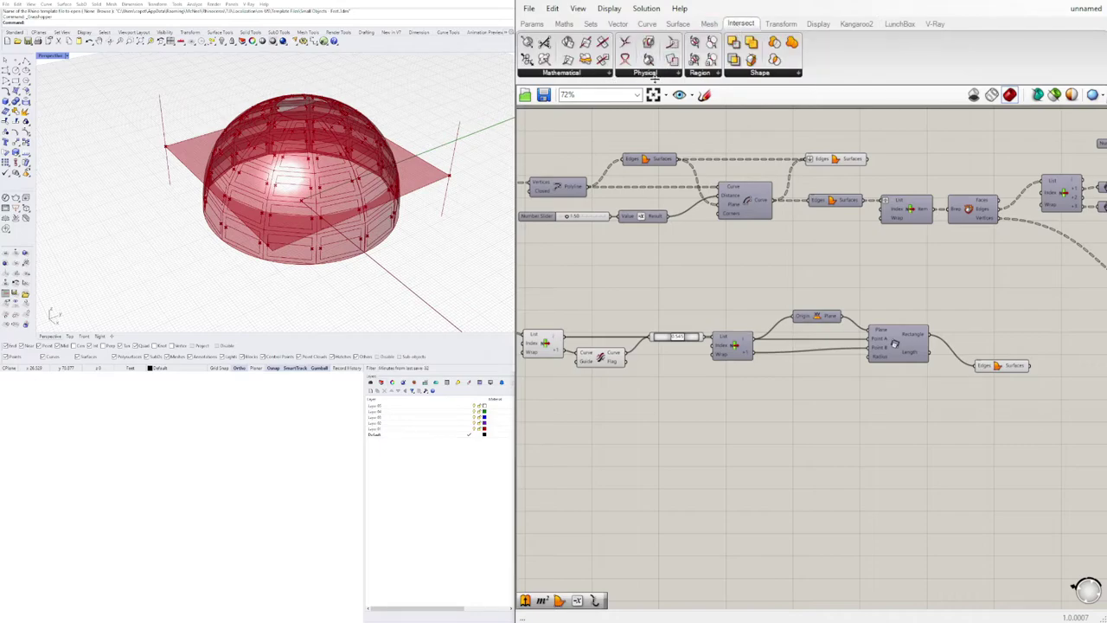
{"action": "left_click", "coordinate": [651, 78]}
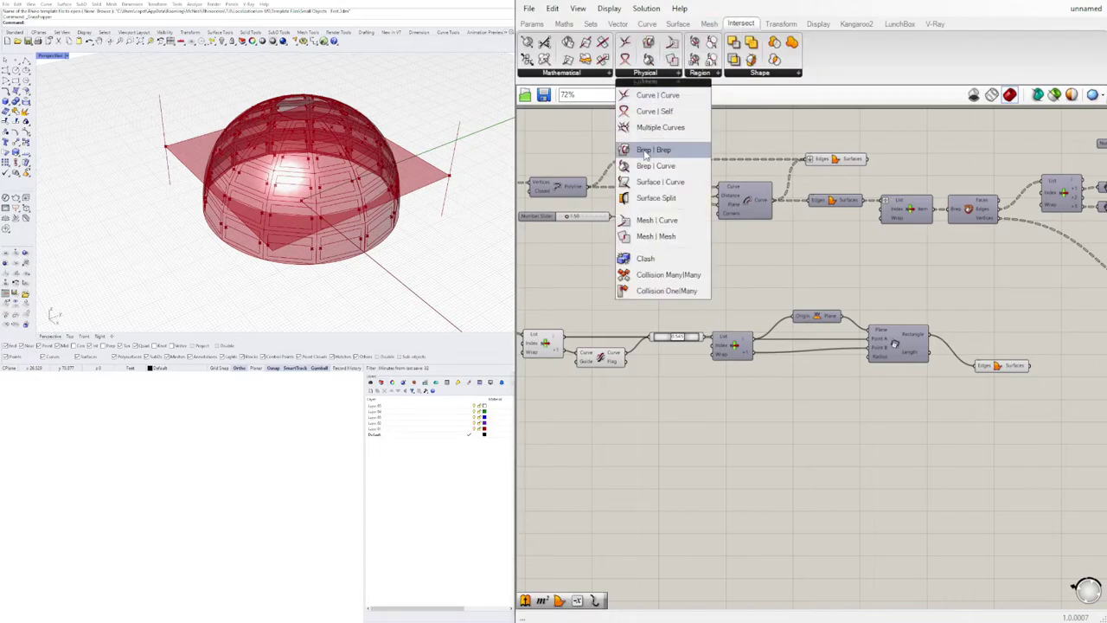
{"action": "left_click_drag", "start_coordinate": [649, 149], "coordinate": [1007, 302]}
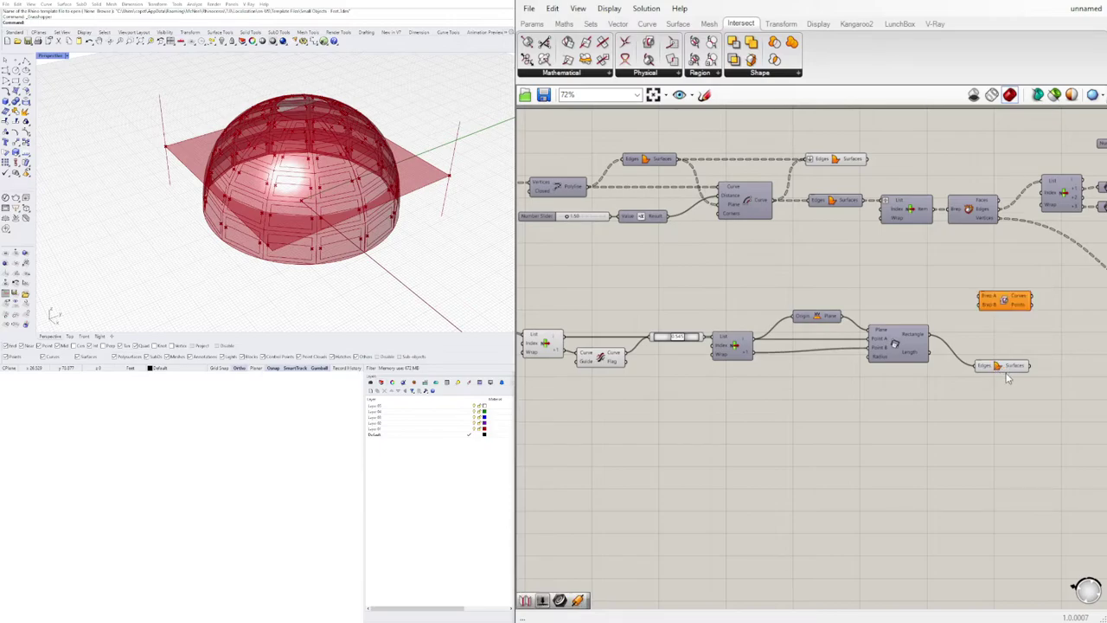
{"action": "scroll", "coordinate": [1007, 378], "scroll_direction": "up", "scroll_amount": 1}
{"action": "right_click_drag", "start_coordinate": [1008, 378], "coordinate": [934, 359]}
{"action": "left_click_drag", "start_coordinate": [926, 351], "coordinate": [889, 308]}
{"action": "right_click_drag", "start_coordinate": [937, 314], "coordinate": [863, 304]}
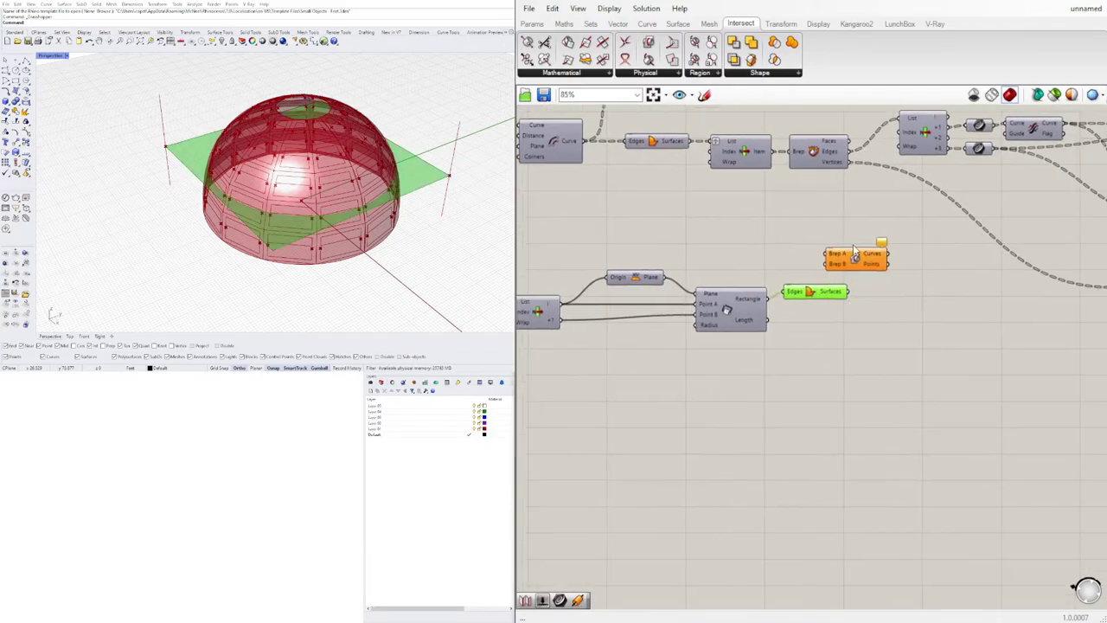
{"action": "left_click_drag", "start_coordinate": [854, 251], "coordinate": [913, 259]}
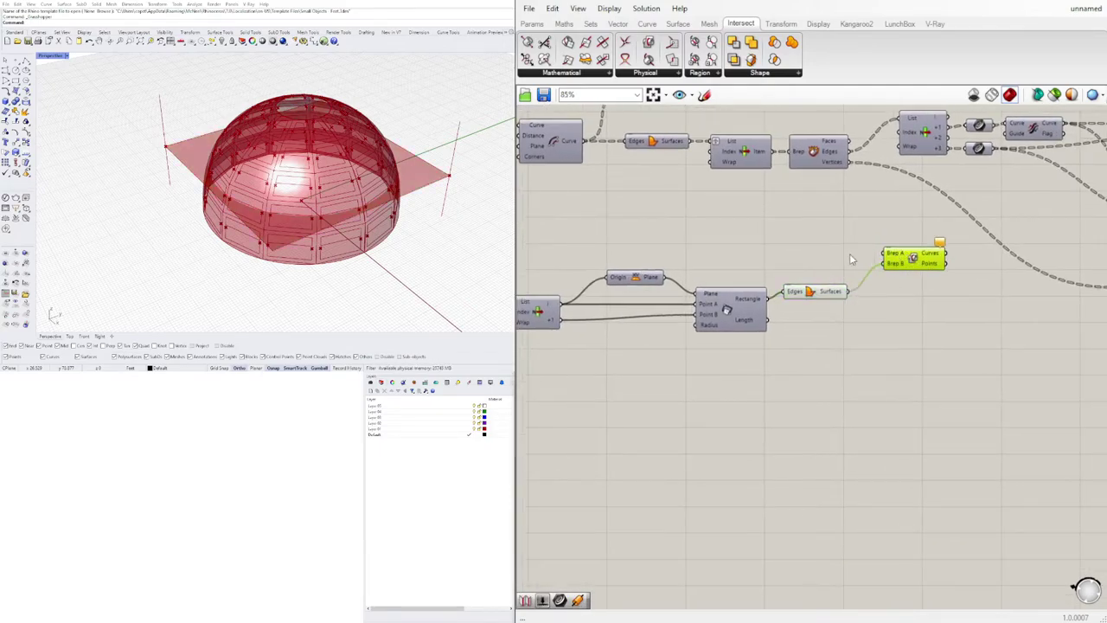
Connect the Revolution component's Surface output to the Brep A input of Brep | Brep.
{"action": "scroll", "coordinate": [850, 253], "scroll_direction": "down", "scroll_amount": 3}
{"action": "right_click_drag", "start_coordinate": [632, 235], "coordinate": [711, 229]}
{"action": "scroll", "coordinate": [818, 164], "scroll_direction": "up", "scroll_amount": 4}
{"action": "left_click", "coordinate": [823, 142]}
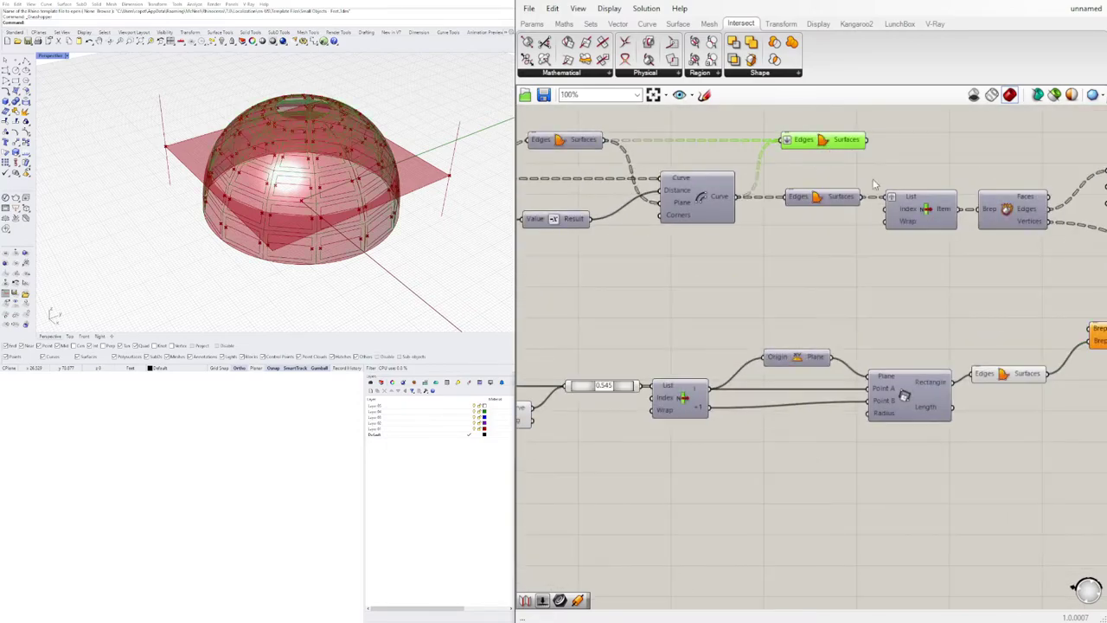
{"action": "scroll", "coordinate": [830, 165], "scroll_direction": "down", "scroll_amount": 4}
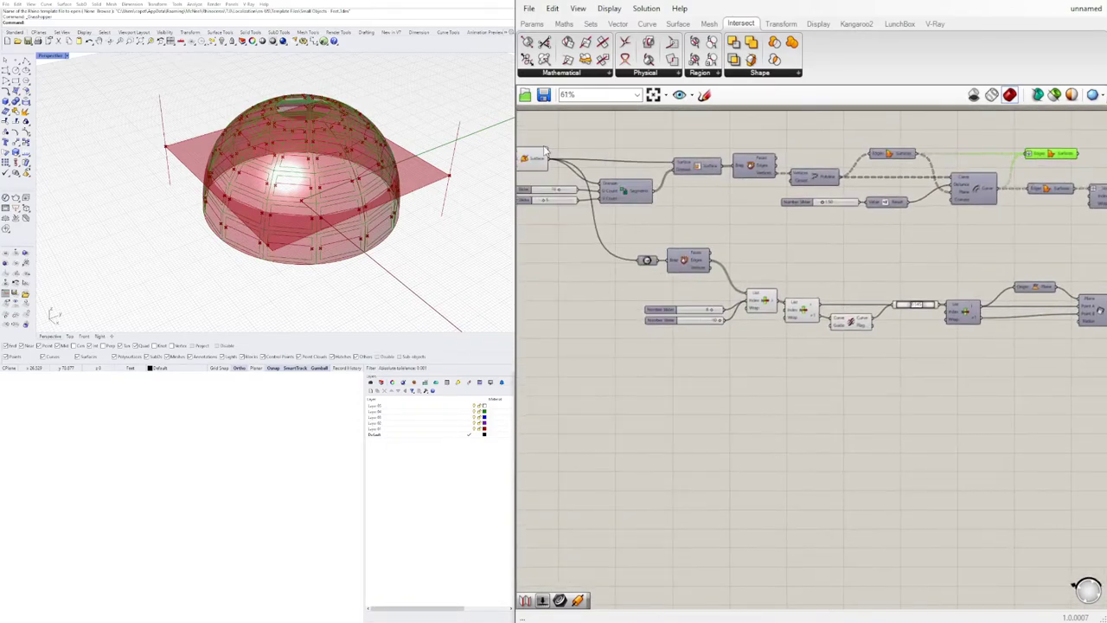
{"action": "scroll", "coordinate": [576, 168], "scroll_direction": "down", "scroll_amount": 4}
{"action": "left_click_drag", "start_coordinate": [548, 161], "coordinate": [885, 240]}
{"action": "scroll", "coordinate": [948, 196], "scroll_direction": "up", "scroll_amount": 4}
{"action": "scroll", "coordinate": [794, 197], "scroll_direction": "down", "scroll_amount": 4}
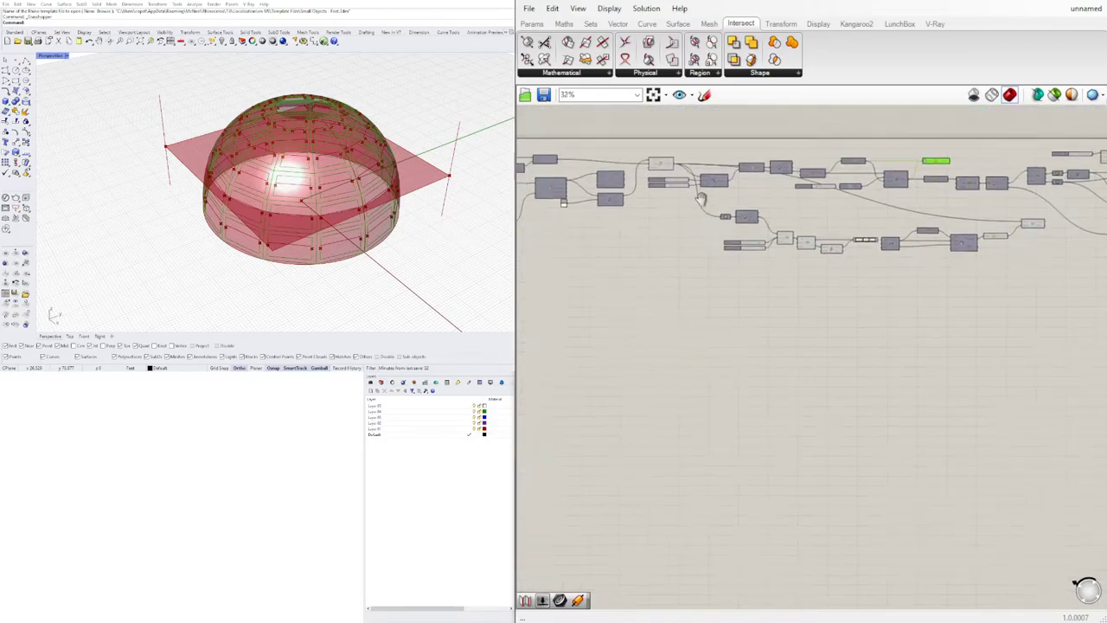
Inspect the dome surface, the horizontal boundary surface and their Brep | Brep intersection curve in the viewport.
{"action": "left_click", "coordinate": [669, 172]}
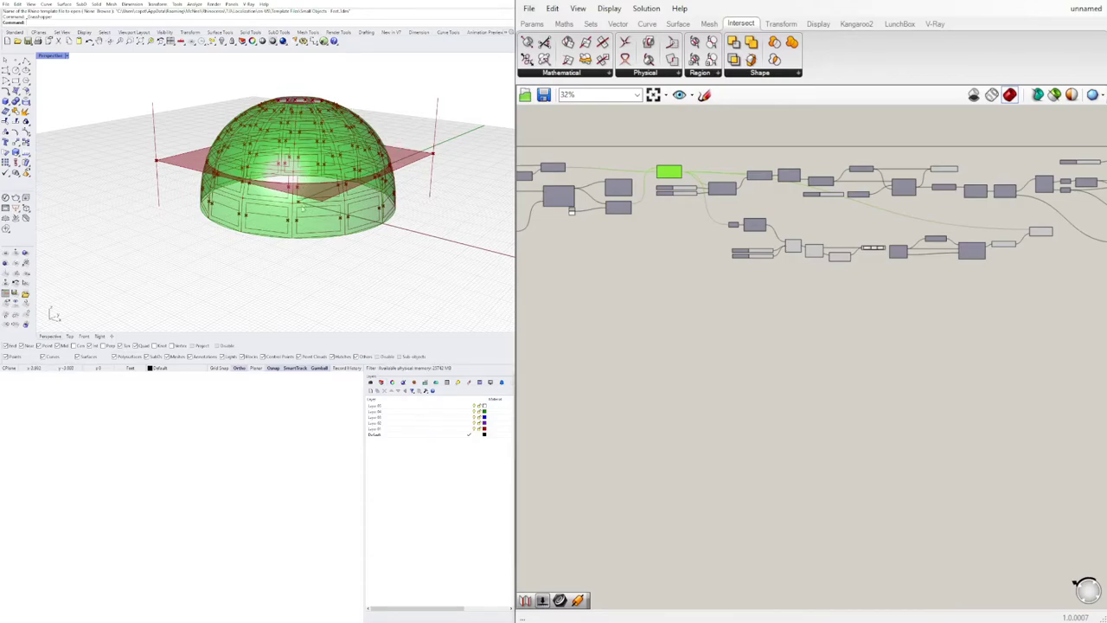
{"action": "right_click_drag", "start_coordinate": [303, 208], "coordinate": [306, 275]}
{"action": "right_click_drag", "start_coordinate": [877, 281], "coordinate": [823, 306]}
{"action": "scroll", "coordinate": [944, 270], "scroll_direction": "up", "scroll_amount": 5}
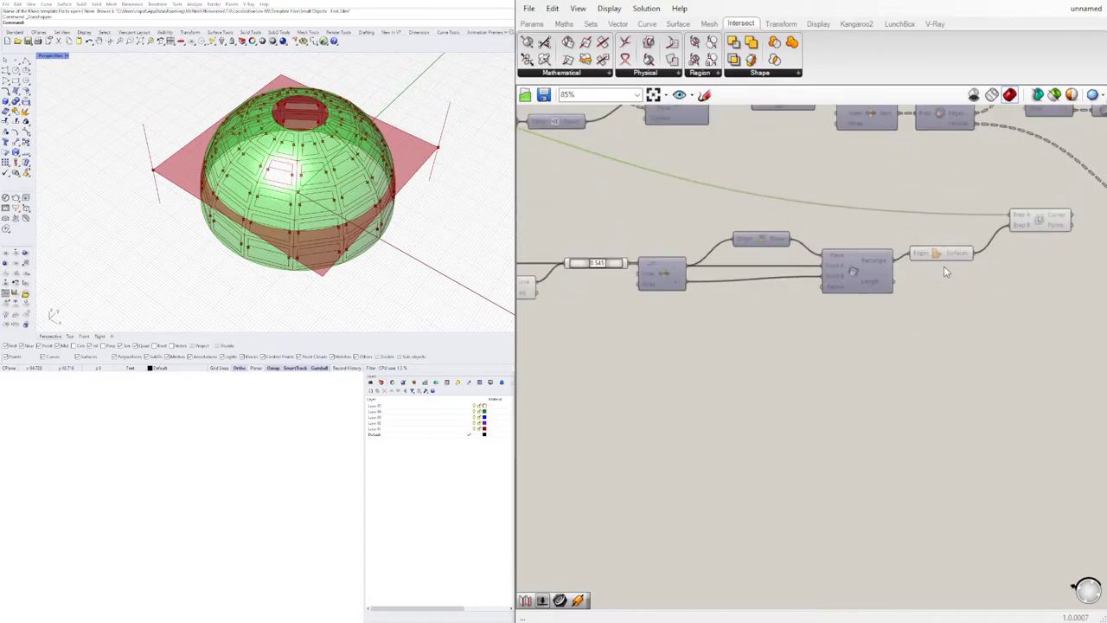
{"action": "scroll", "coordinate": [944, 269], "scroll_direction": "up", "scroll_amount": 1}
{"action": "left_click", "coordinate": [941, 252]}
{"action": "right_click_drag", "start_coordinate": [355, 251], "coordinate": [313, 186]}
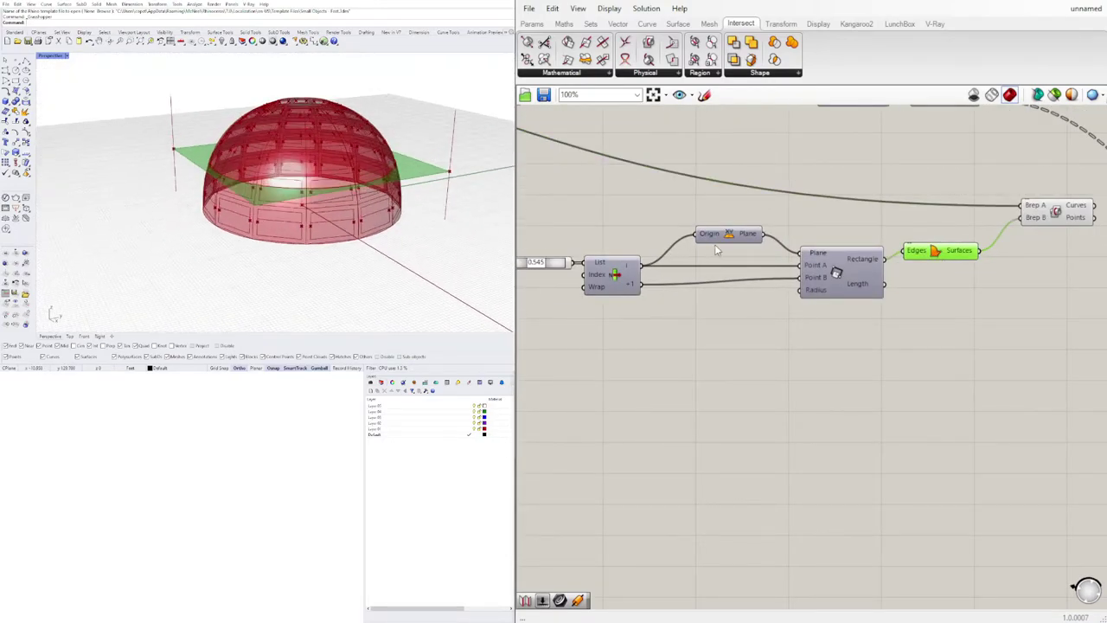
{"action": "right_click_drag", "start_coordinate": [970, 227], "coordinate": [768, 223]}
{"action": "scroll", "coordinate": [768, 221], "scroll_direction": "up", "scroll_amount": 2}
{"action": "left_click", "coordinate": [882, 204]}
{"action": "scroll", "coordinate": [740, 356], "scroll_direction": "down", "scroll_amount": 7}
{"action": "right_click_drag", "start_coordinate": [739, 356], "coordinate": [746, 301]}
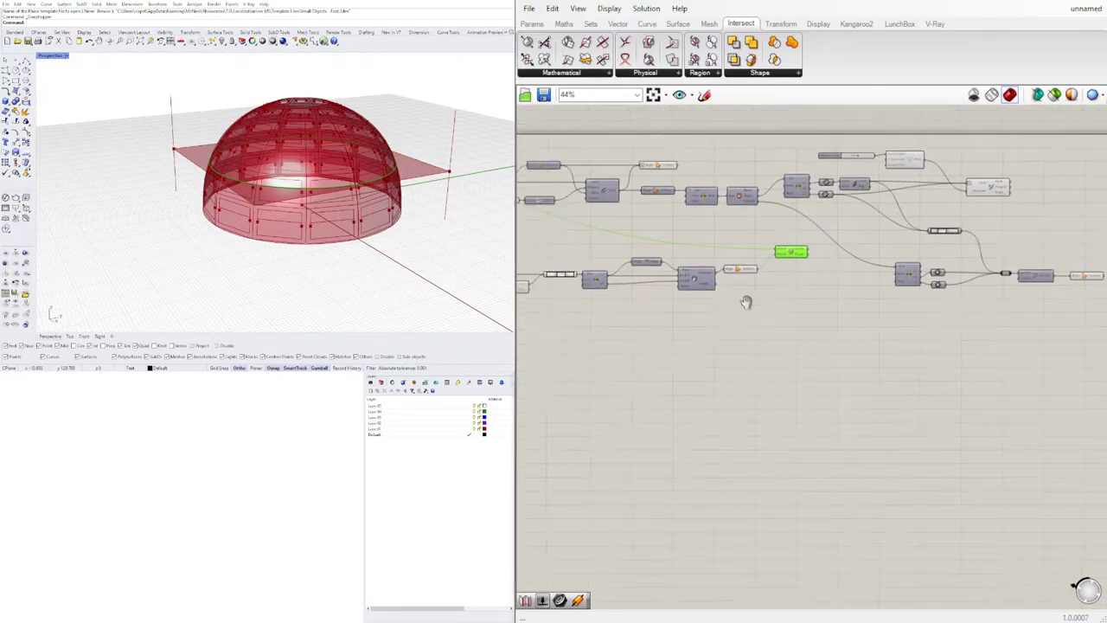
Hide the previews of the component chain that builds the horizontal surface, leaving Brep | Brep shown.
{"action": "scroll", "coordinate": [746, 302], "scroll_direction": "down", "scroll_amount": 3}
{"action": "left_click_drag", "start_coordinate": [904, 349], "coordinate": [673, 292]}
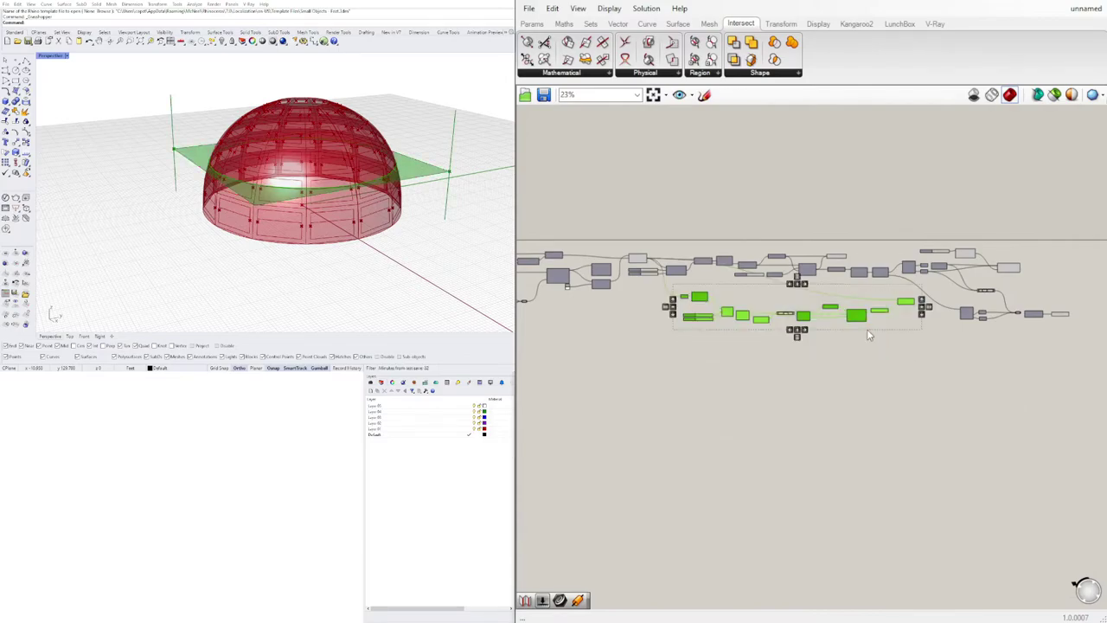
{"action": "left_click", "coordinate": [869, 335]}
{"action": "left_click_drag", "start_coordinate": [884, 347], "coordinate": [668, 301]}
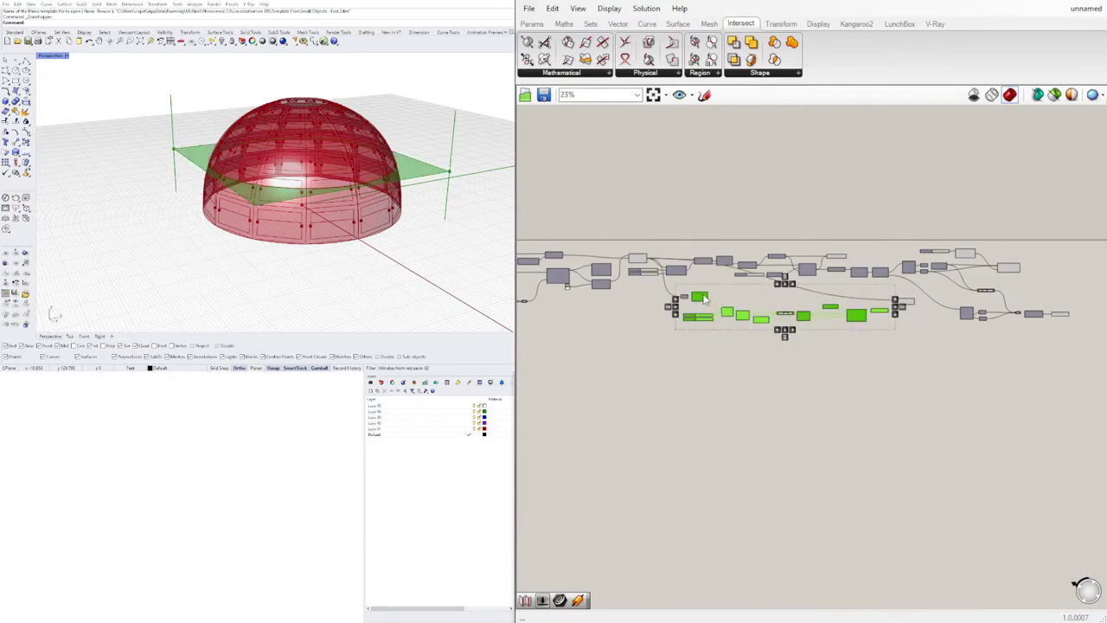
{"action": "middle_click", "coordinate": [704, 297]}
{"action": "left_click", "coordinate": [740, 262]}
{"action": "right_click_drag", "start_coordinate": [403, 259], "coordinate": [417, 294]}
{"action": "scroll", "coordinate": [880, 300], "scroll_direction": "up", "scroll_amount": 5}
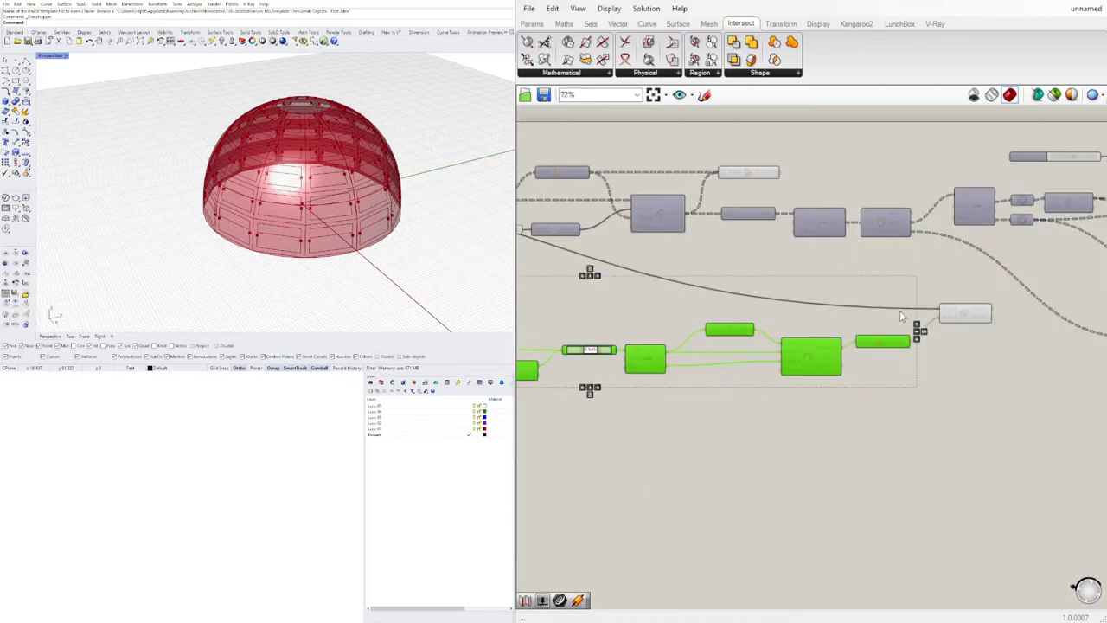
Adjust the Point On Curve parameter to lower the Brep | Brep intersection ring on the dome.
{"action": "left_click", "coordinate": [962, 312]}
{"action": "right_click_drag", "start_coordinate": [270, 207], "coordinate": [351, 230]}
{"action": "scroll", "coordinate": [301, 213], "scroll_direction": "up", "scroll_amount": 8}
{"action": "scroll", "coordinate": [300, 213], "scroll_direction": "down", "scroll_amount": 6}
{"action": "right_click_drag", "start_coordinate": [605, 326], "coordinate": [774, 335]}
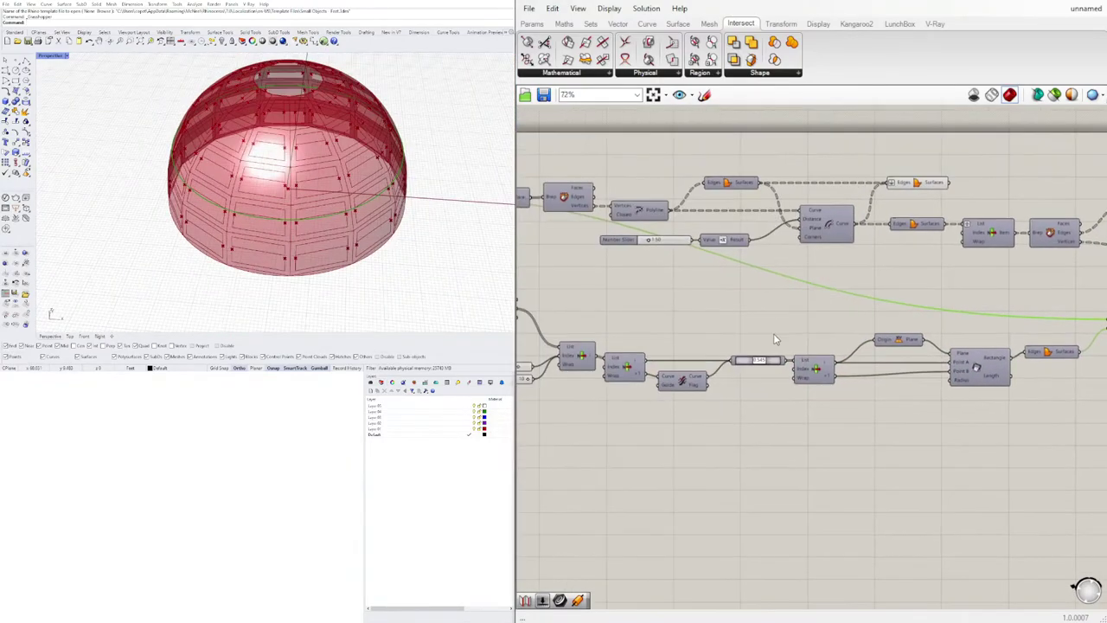
{"action": "scroll", "coordinate": [773, 333], "scroll_direction": "up", "scroll_amount": 3}
{"action": "mouse_move", "coordinate": [754, 370]}
{"action": "left_mouse_down"}
{"action": "mouse_move", "coordinate": [705, 381]}
{"action": "mouse_move", "coordinate": [794, 384]}
{"action": "mouse_move", "coordinate": [740, 390]}
{"action": "mouse_move", "coordinate": [766, 382]}
{"action": "left_mouse_up"}
{"action": "scroll", "coordinate": [791, 317], "scroll_direction": "down", "scroll_amount": 5}
{"action": "right_click_drag", "start_coordinate": [791, 316], "coordinate": [583, 300]}
{"action": "scroll", "coordinate": [798, 300], "scroll_direction": "up", "scroll_amount": 5}
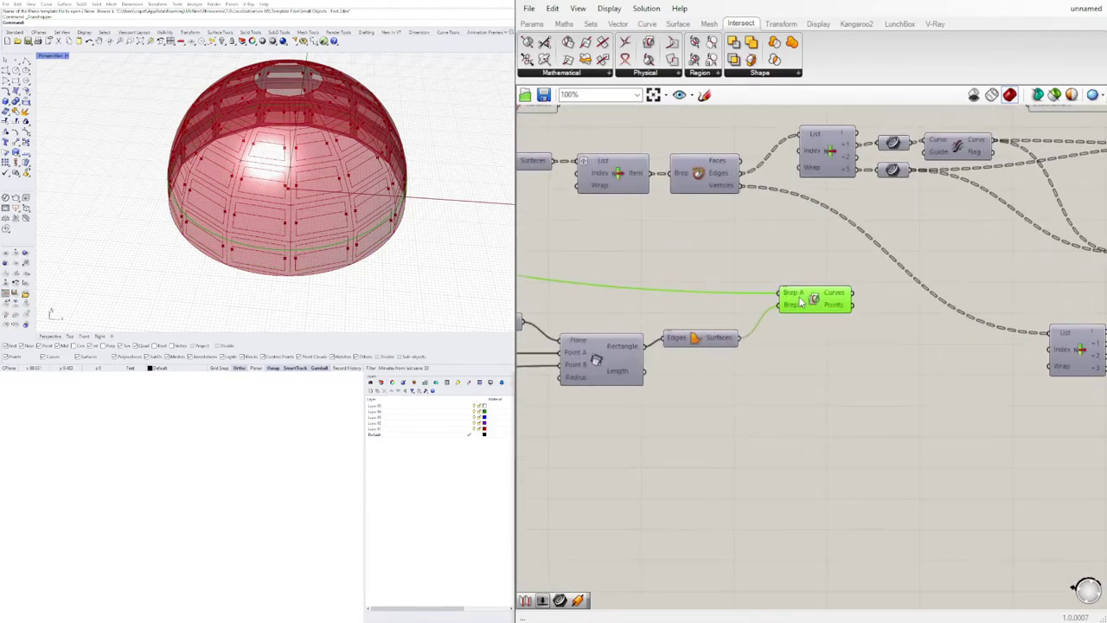
Move the Brep | Brep component slightly closer to the rectangle's Boundary Surfaces.
{"action": "left_click_drag", "start_coordinate": [801, 300], "coordinate": [791, 299]}
{"action": "left_click", "coordinate": [867, 344]}
{"action": "double_click", "coordinate": [861, 333]}
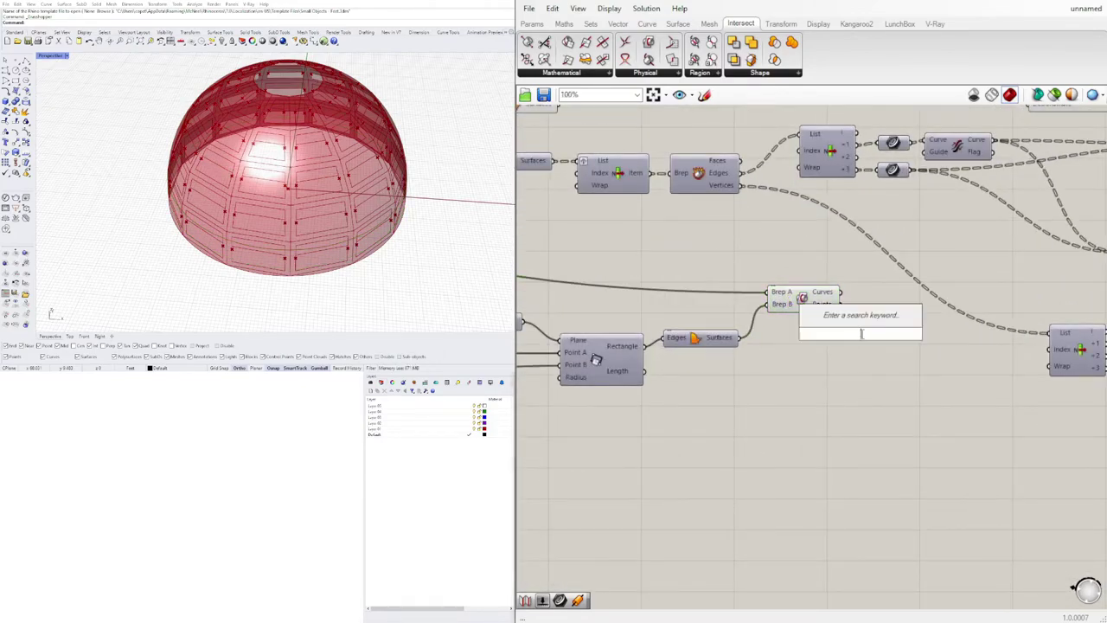
{"action": "key", "text": "Escape"}
Check the panel frame surfaces and the Offset Curve outlines on the dome, switching the Offset Curve preview on and off again.
{"action": "scroll", "coordinate": [861, 333], "scroll_direction": "down", "scroll_amount": 3}
{"action": "right_click_drag", "start_coordinate": [975, 330], "coordinate": [1073, 325]}
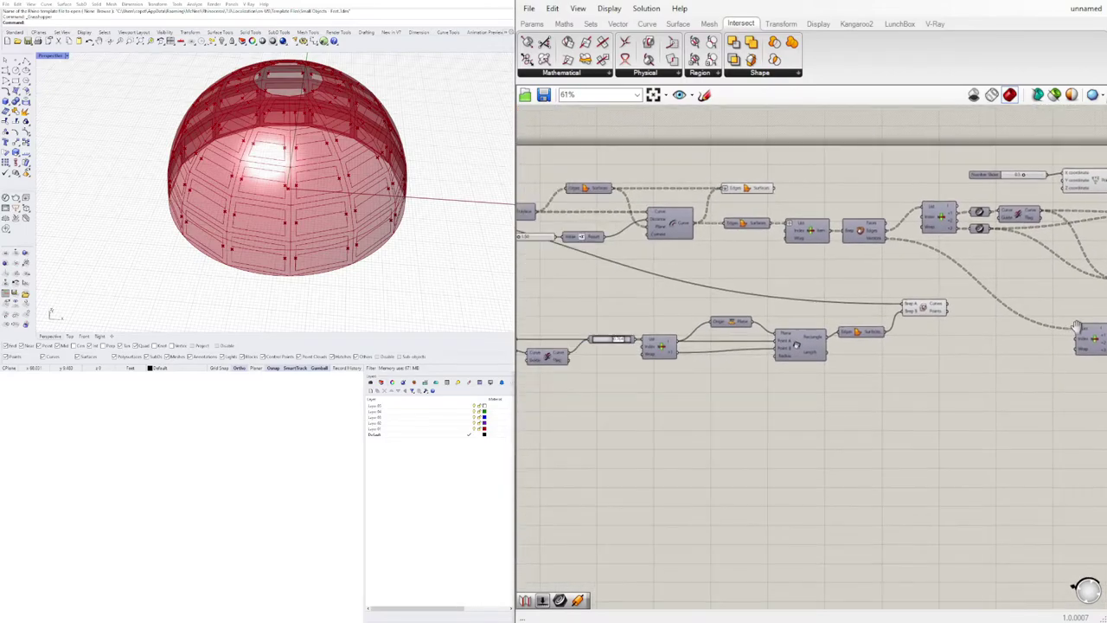
{"action": "left_click", "coordinate": [785, 189]}
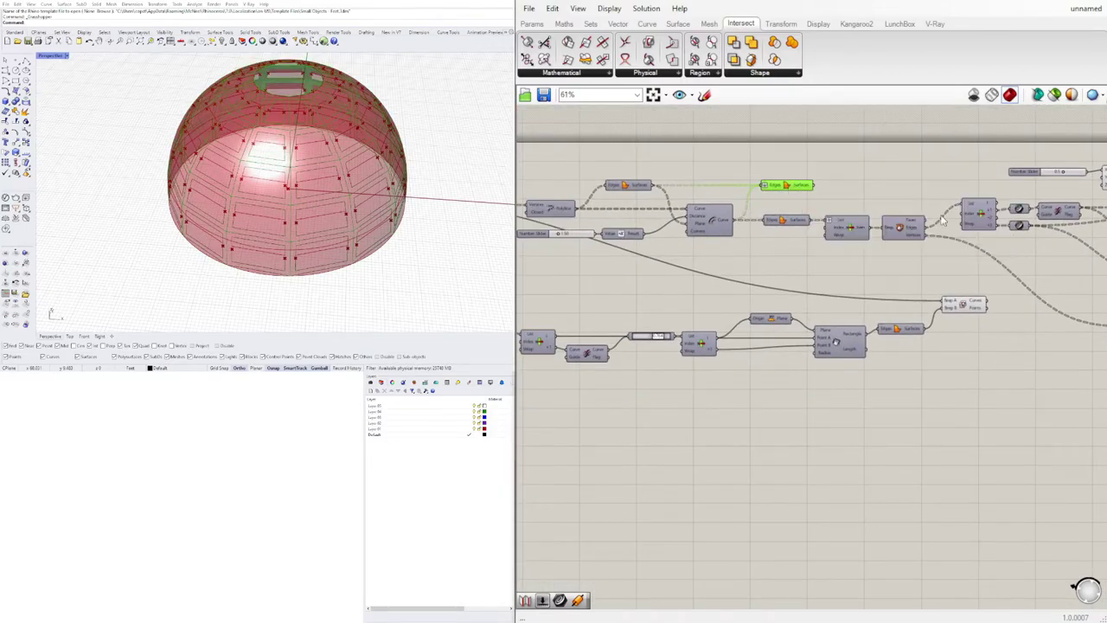
{"action": "right_click_drag", "start_coordinate": [1098, 242], "coordinate": [829, 239]}
{"action": "right_click_drag", "start_coordinate": [848, 291], "coordinate": [967, 272]}
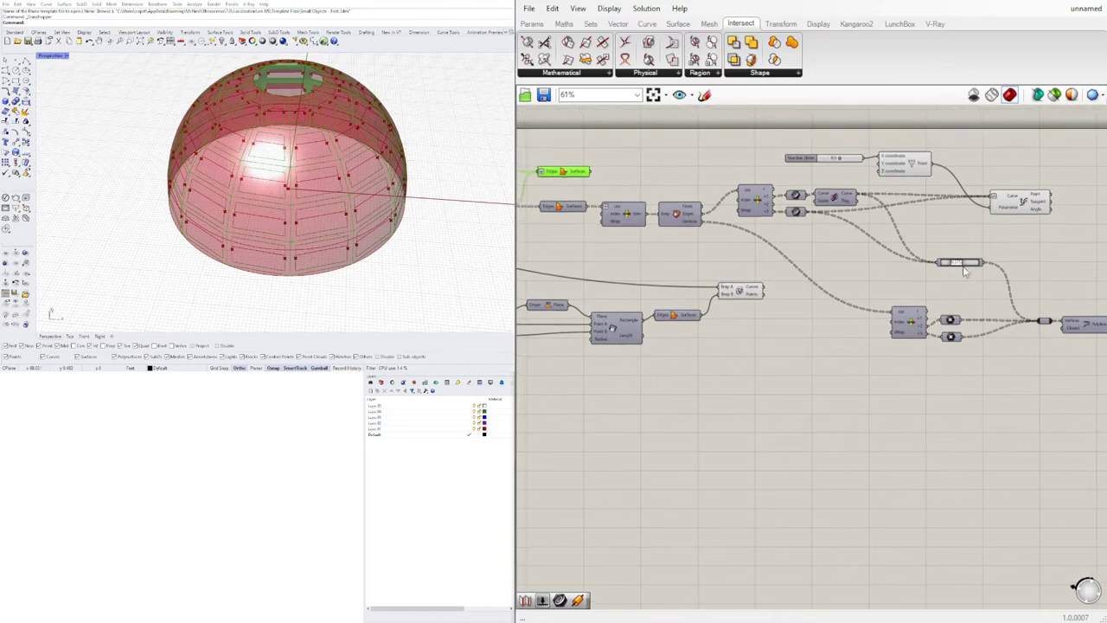
{"action": "right_click_drag", "start_coordinate": [765, 216], "coordinate": [807, 216]}
{"action": "left_click", "coordinate": [760, 204]}
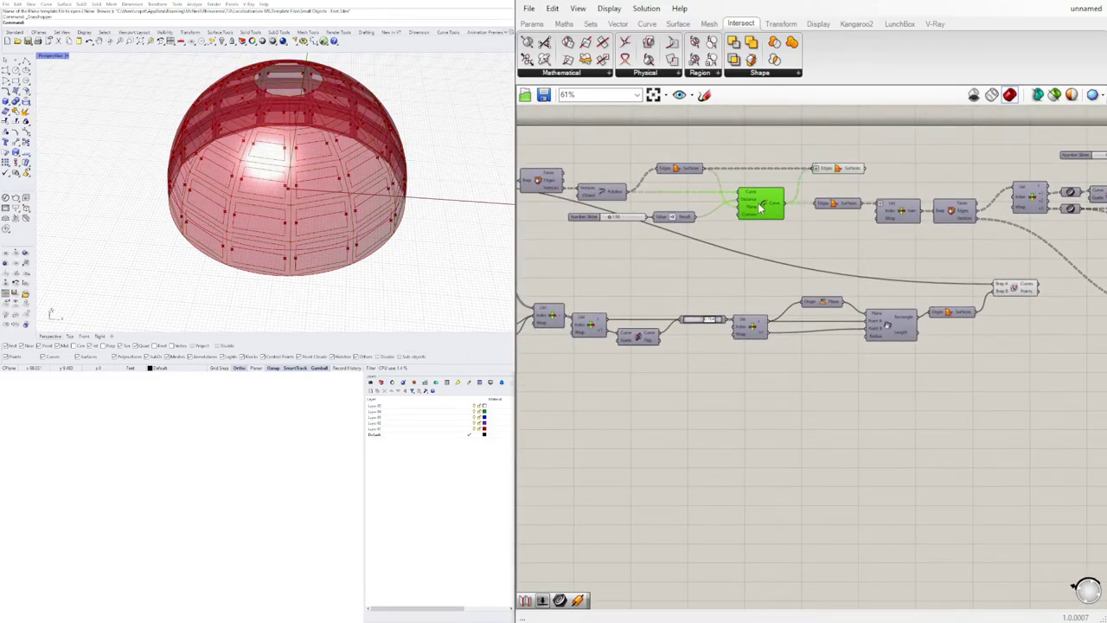
{"action": "right_click", "coordinate": [763, 212]}
{"action": "left_click", "coordinate": [775, 228]}
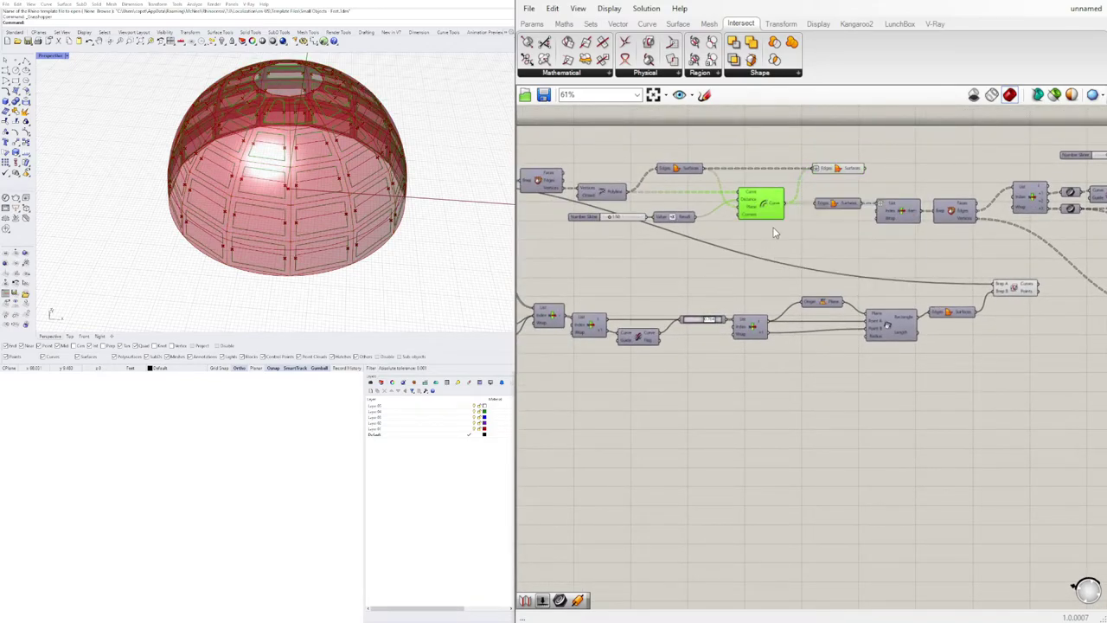
{"action": "right_click", "coordinate": [767, 205]}
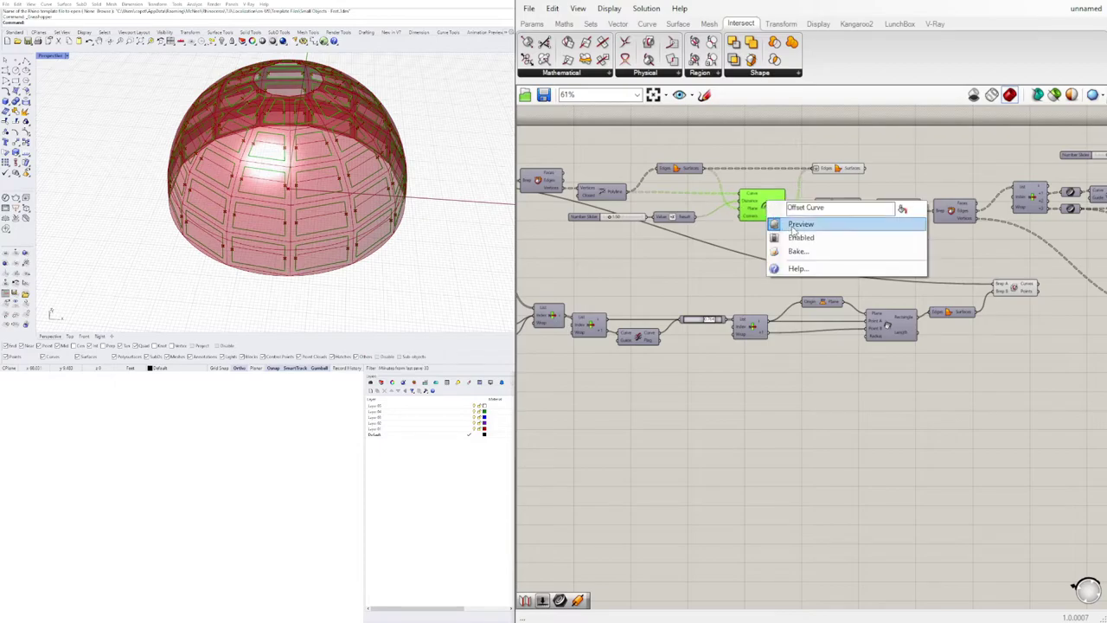
{"action": "left_click", "coordinate": [794, 224]}
Add an Area component below the Offset Curve component.
{"action": "double_click", "coordinate": [829, 251]}
{"action": "type", "text": "area"}
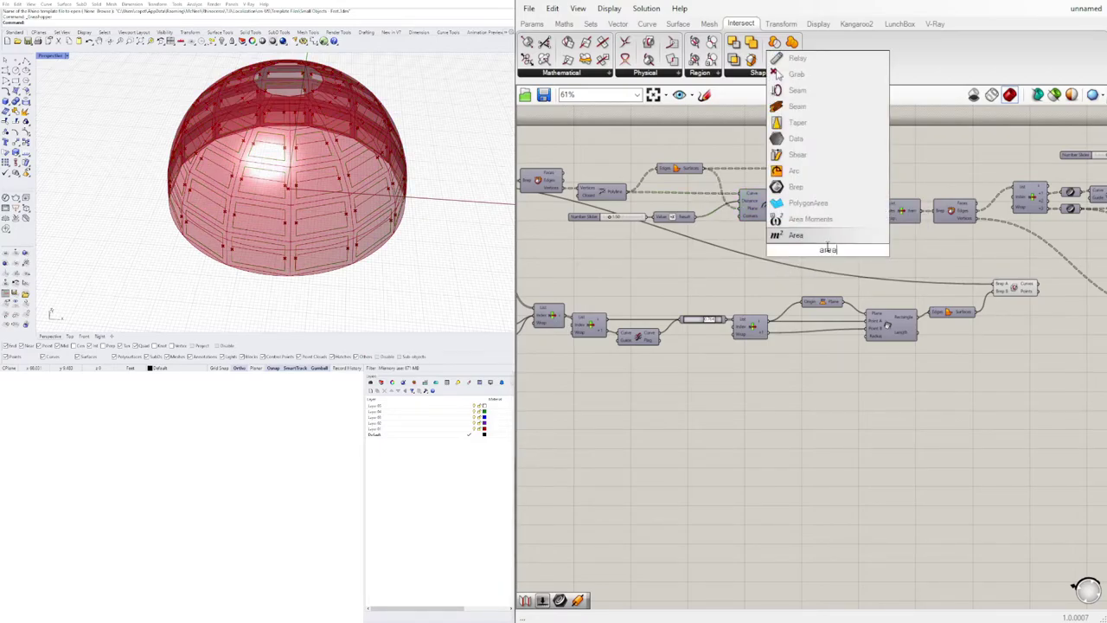
{"action": "left_click", "coordinate": [822, 243]}
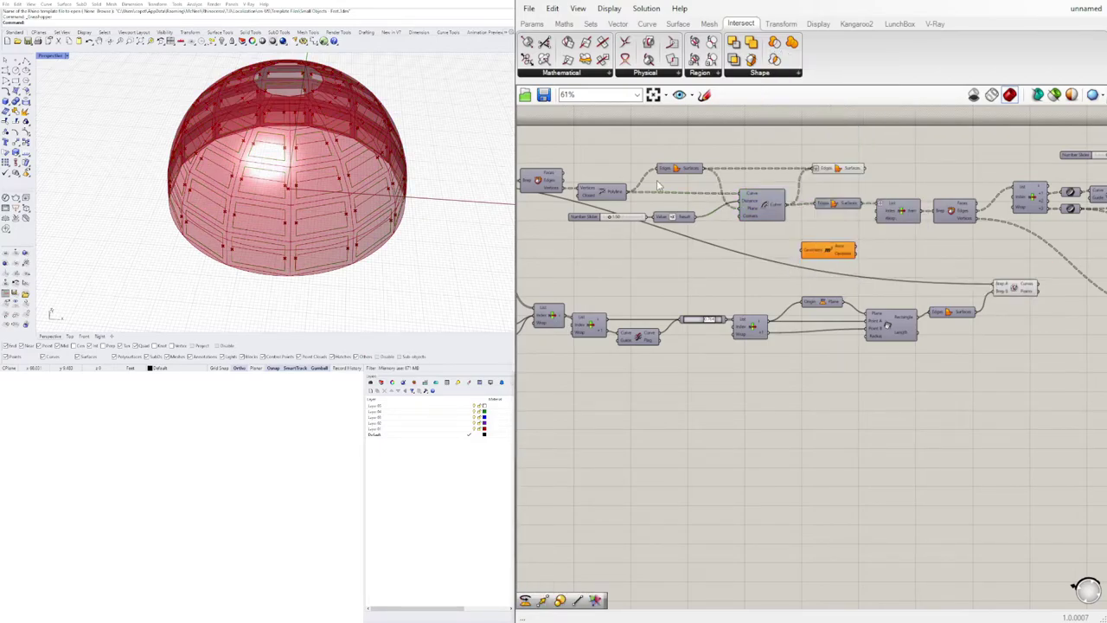
Briefly preview the Boundary Surfaces component fed by the panel polylines and hide it again.
{"action": "right_click", "coordinate": [682, 169]}
{"action": "left_click", "coordinate": [715, 185]}
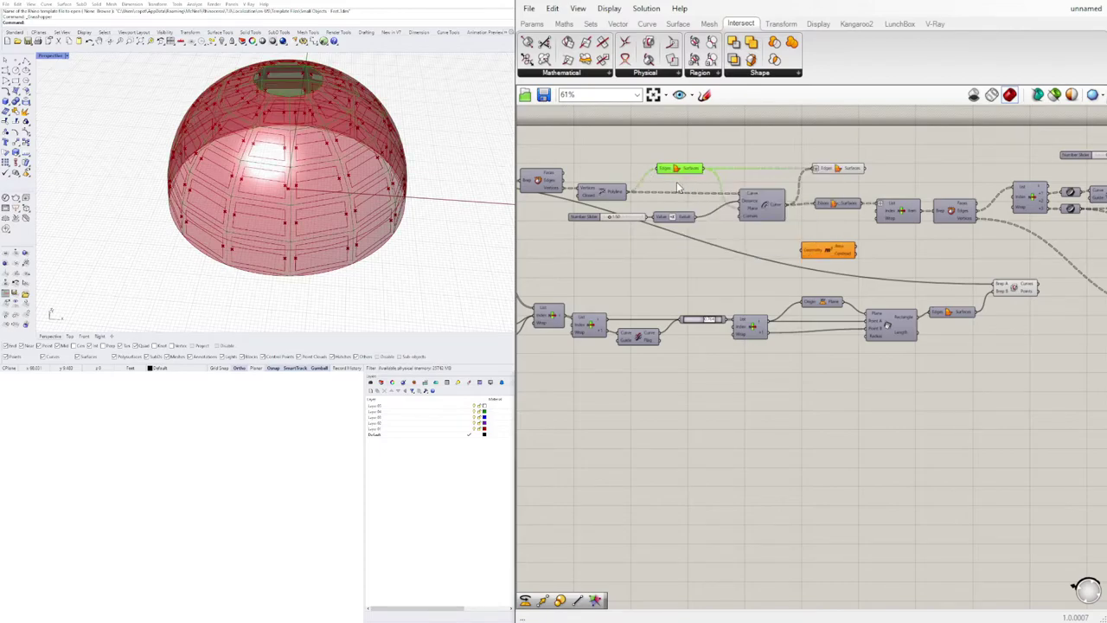
{"action": "right_click", "coordinate": [679, 176]}
{"action": "left_click", "coordinate": [715, 190]}
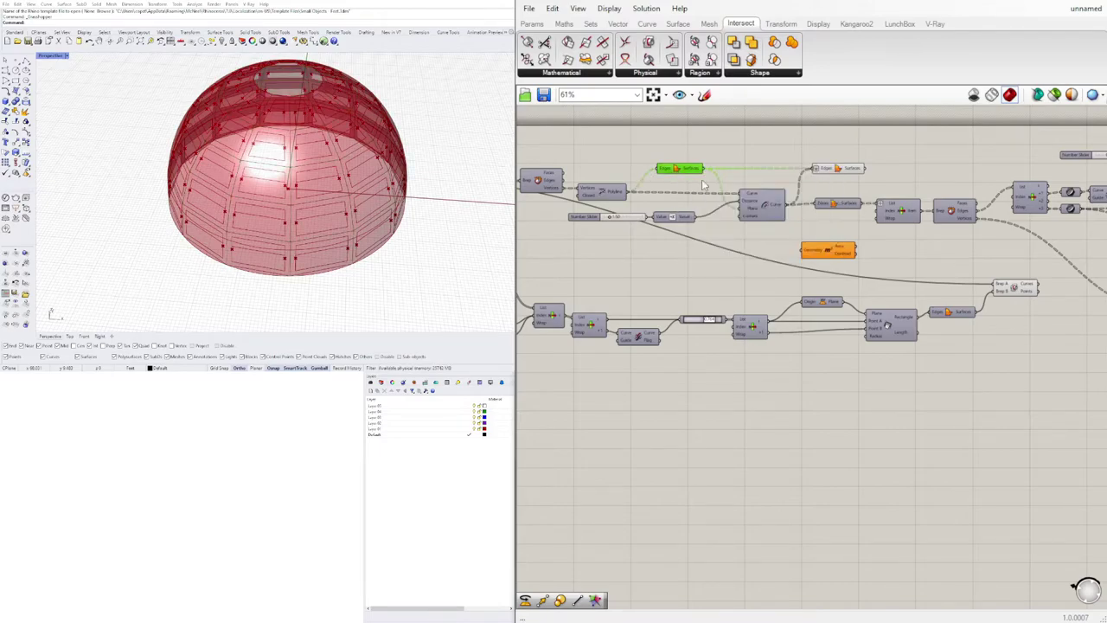
Feed the Boundary Surfaces built from the panel polylines into the Area component's Geometry input and place Area just above Brep | Brep.
{"action": "left_click_drag", "start_coordinate": [703, 169], "coordinate": [821, 262]}
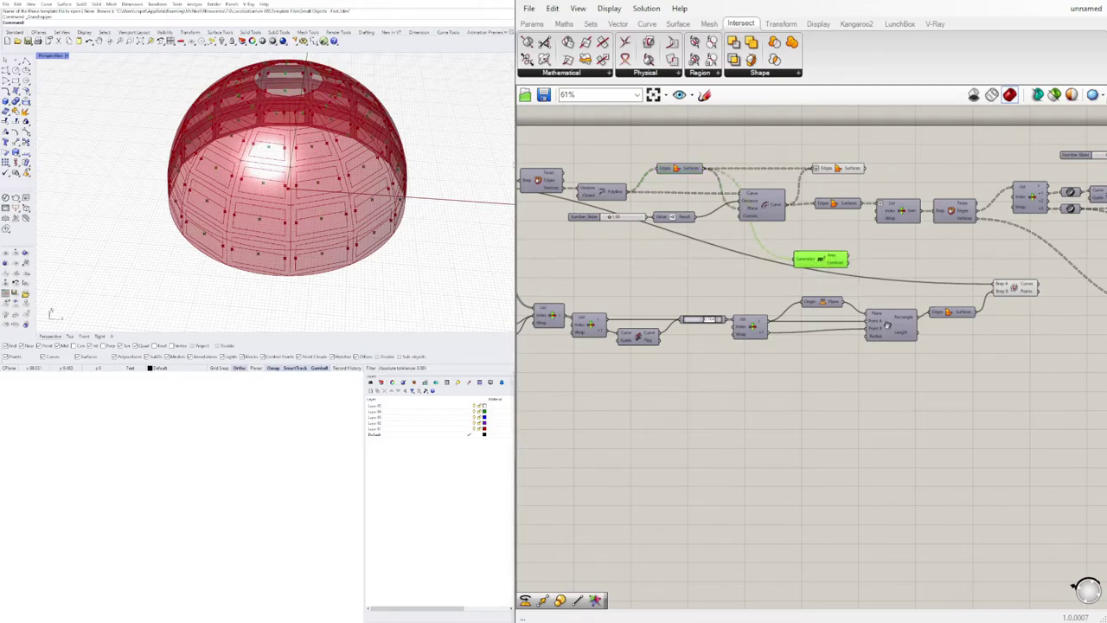
{"action": "right_click_drag", "start_coordinate": [389, 186], "coordinate": [448, 159]}
{"action": "right_click_drag", "start_coordinate": [1017, 279], "coordinate": [819, 291]}
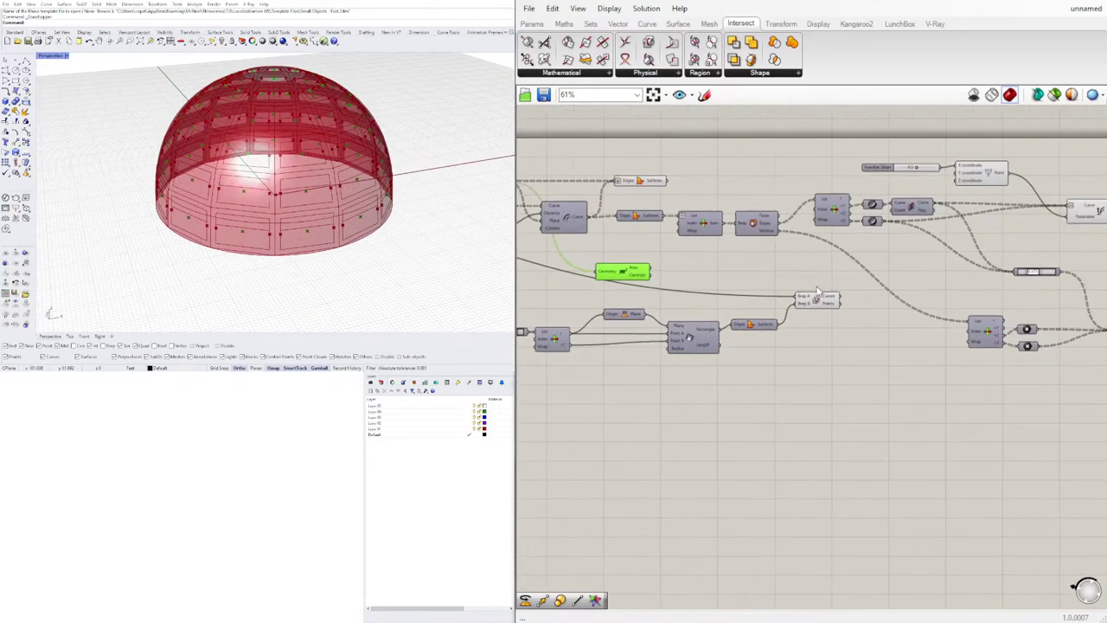
{"action": "scroll", "coordinate": [811, 291], "scroll_direction": "up", "scroll_amount": 2}
{"action": "left_click_drag", "start_coordinate": [821, 306], "coordinate": [821, 312]}
{"action": "left_click_drag", "start_coordinate": [558, 271], "coordinate": [818, 278]}
Move the downstream group of tween curve, list item, point, polyline and Boundary Surfaces components slightly up, clear of the free canvas area.
{"action": "scroll", "coordinate": [934, 330], "scroll_direction": "down", "scroll_amount": 2}
{"action": "mouse_move", "coordinate": [1057, 370]}
{"action": "right_mouse_down"}
{"action": "mouse_move", "coordinate": [834, 324]}
{"action": "mouse_move", "coordinate": [903, 358]}
{"action": "right_mouse_up"}
{"action": "left_click", "coordinate": [836, 325]}
{"action": "mouse_move", "coordinate": [964, 368]}
{"action": "left_mouse_down"}
{"action": "mouse_move", "coordinate": [643, 272]}
{"action": "mouse_move", "coordinate": [726, 249]}
{"action": "mouse_move", "coordinate": [729, 225]}
{"action": "left_mouse_up"}
{"action": "scroll", "coordinate": [657, 280], "scroll_direction": "up", "scroll_amount": 3}
{"action": "left_click", "coordinate": [785, 313]}
{"action": "scroll", "coordinate": [787, 314], "scroll_direction": "down", "scroll_amount": 4}
{"action": "right_click_drag", "start_coordinate": [900, 316], "coordinate": [837, 322]}
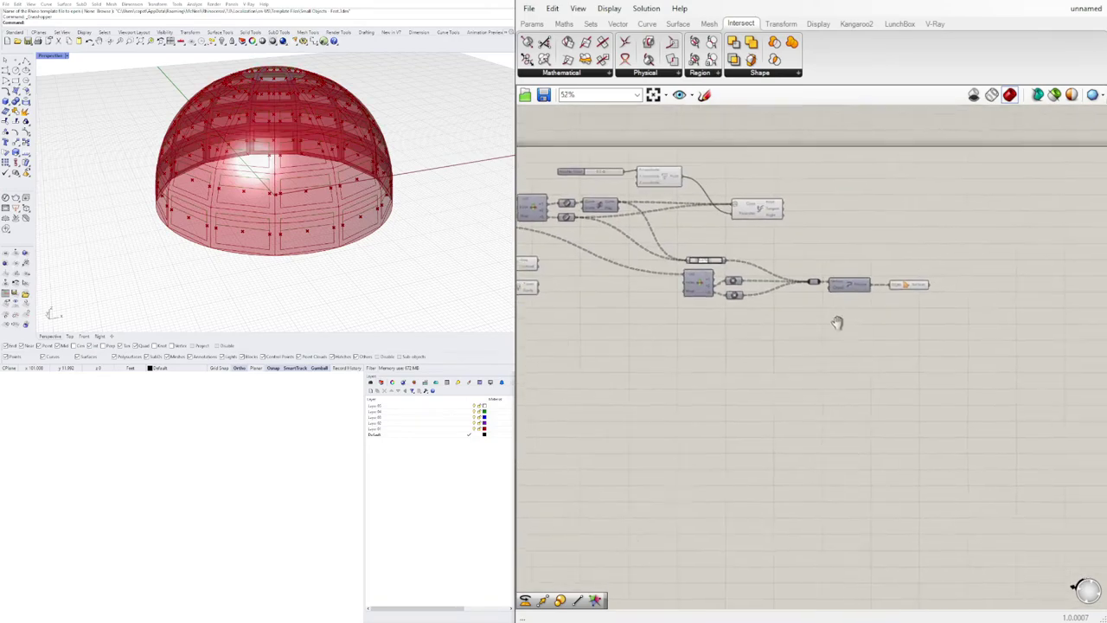
{"action": "left_click_drag", "start_coordinate": [969, 351], "coordinate": [703, 258]}
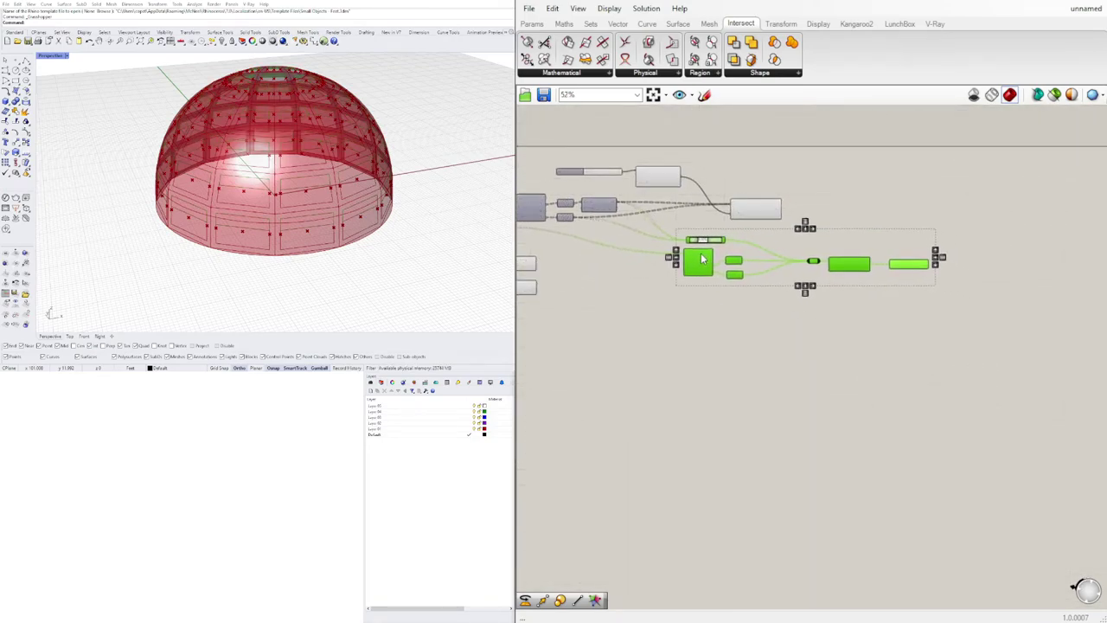
{"action": "left_click", "coordinate": [695, 314]}
Add a Curve Closest Point component beyond the Area and Brep | Brep components.
{"action": "scroll", "coordinate": [808, 338], "scroll_direction": "up", "scroll_amount": 4}
{"action": "double_click", "coordinate": [809, 333]}
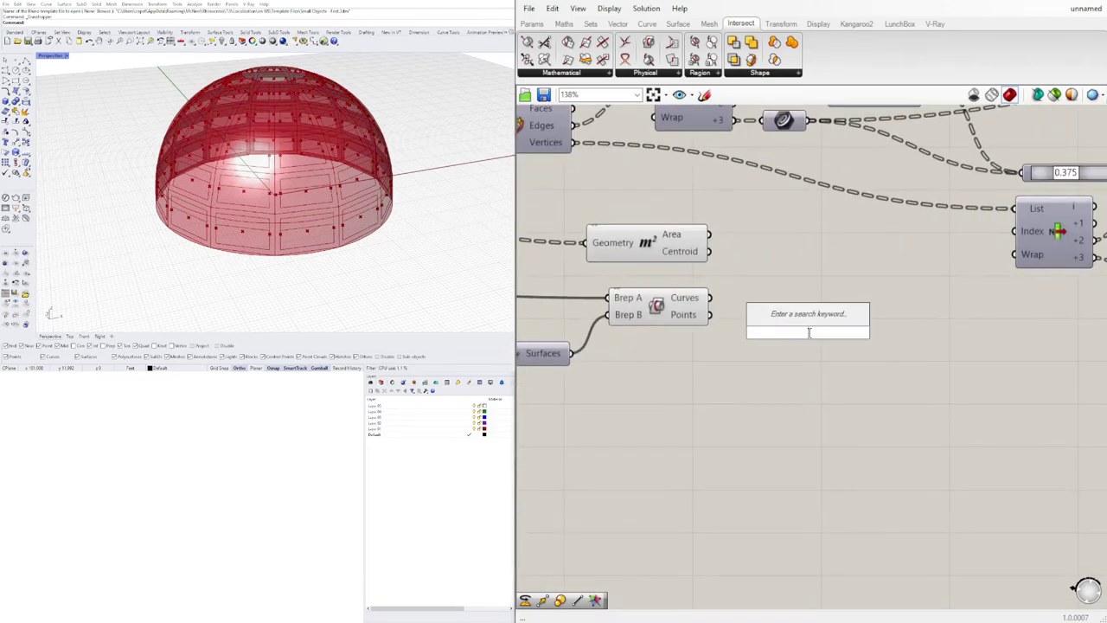
{"action": "type", "text": "curve"}
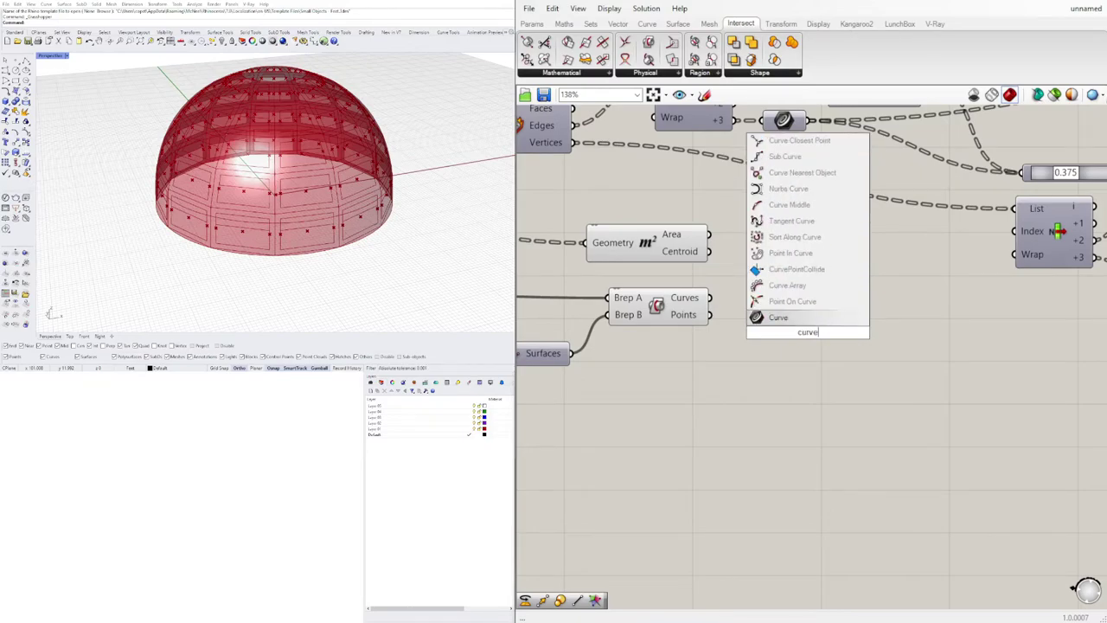
{"action": "type", "text": " clo"}
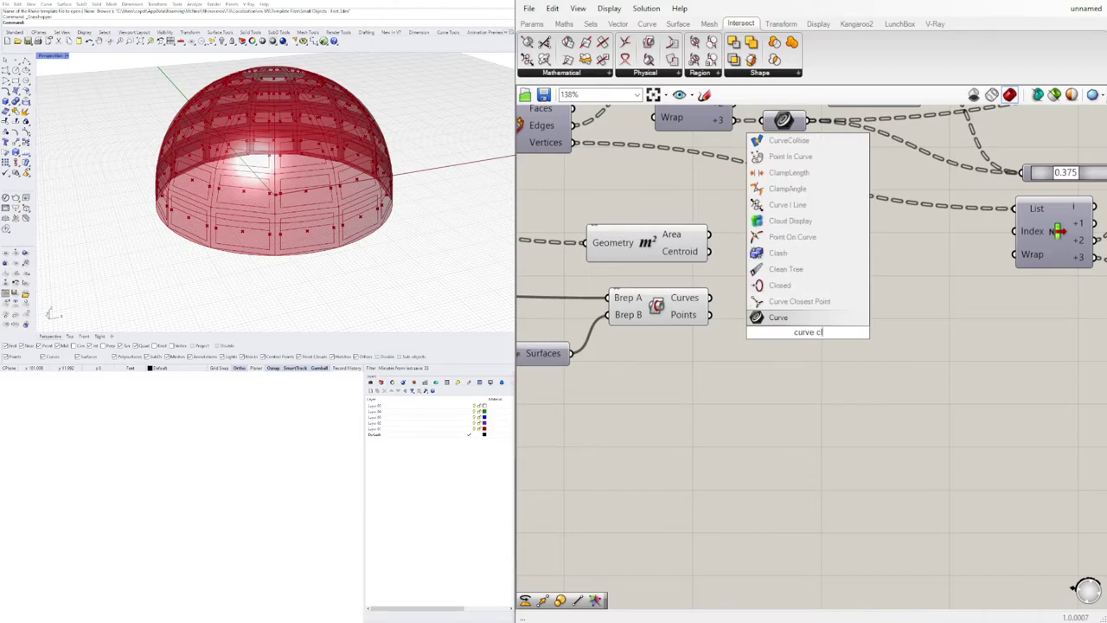
{"action": "left_click", "coordinate": [798, 302]}
{"action": "left_click_drag", "start_coordinate": [820, 308], "coordinate": [925, 314]}
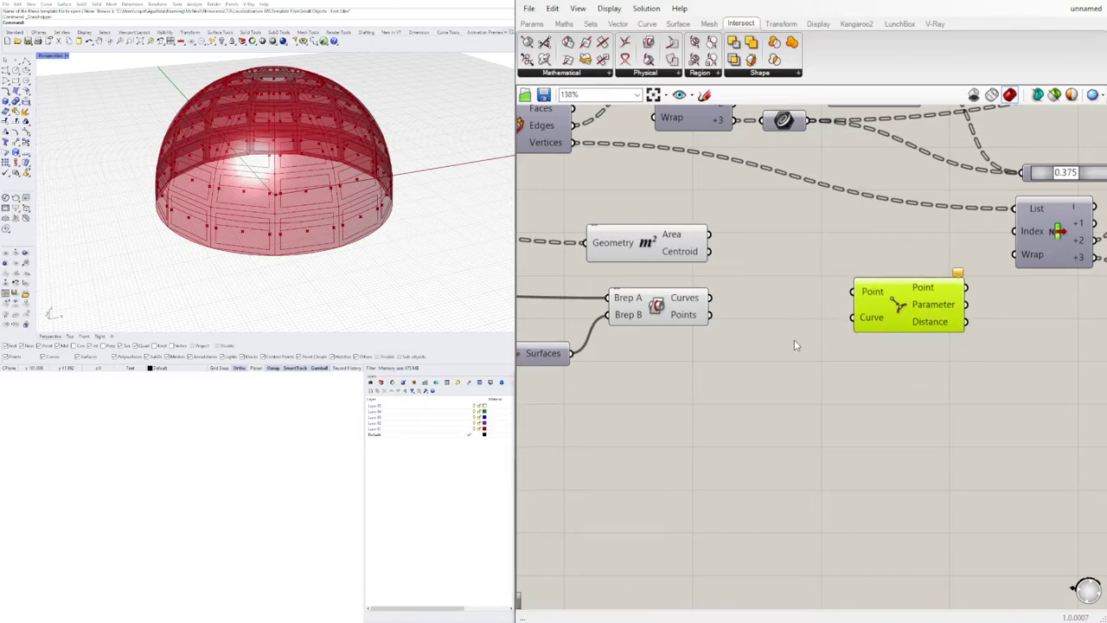
Connect the Brep | Brep Curves and the Area Centroid to the Curve and Point inputs of Curve Closest Point, and move it closer.
{"action": "left_click", "coordinate": [749, 343]}
{"action": "left_click", "coordinate": [654, 299]}
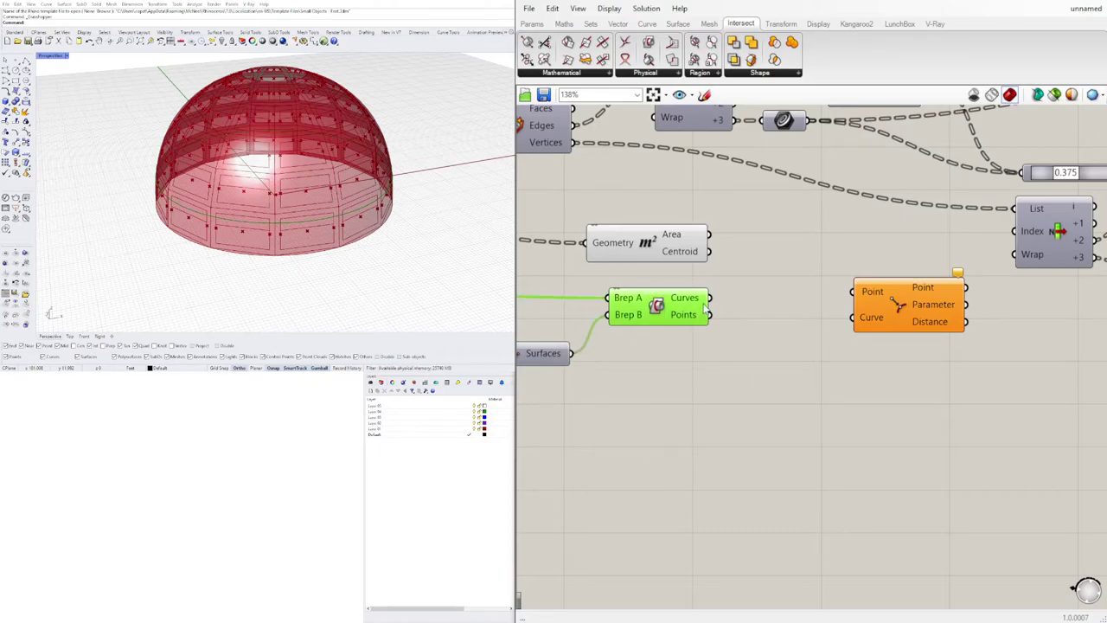
{"action": "left_click_drag", "start_coordinate": [709, 299], "coordinate": [851, 320]}
{"action": "left_click_drag", "start_coordinate": [709, 251], "coordinate": [855, 292]}
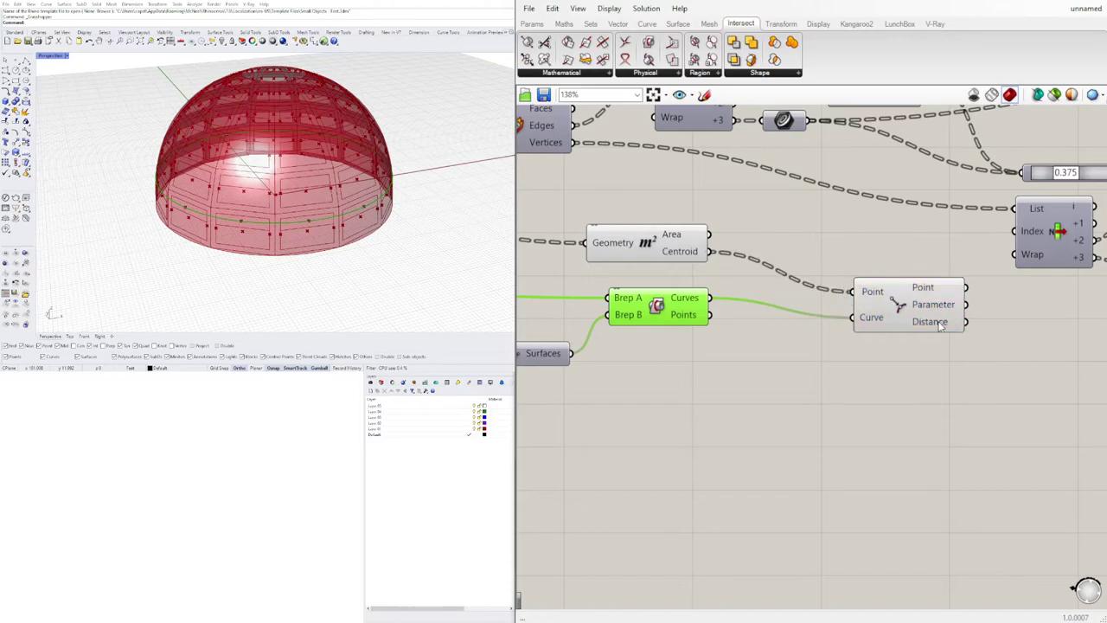
{"action": "left_click_drag", "start_coordinate": [941, 325], "coordinate": [869, 305]}
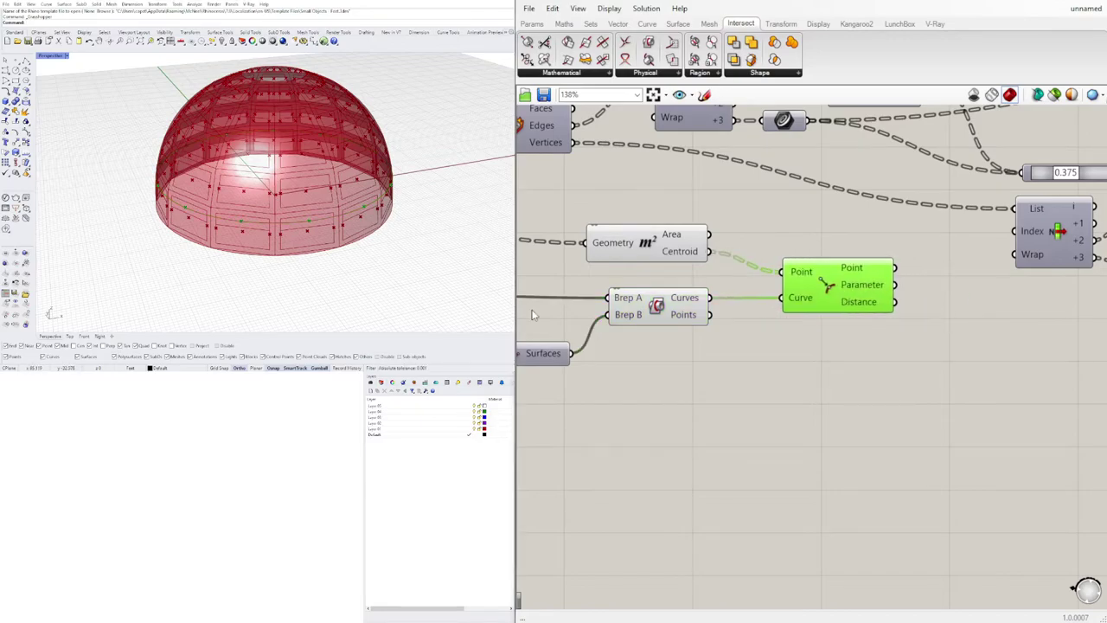
Flatten the Area component's Centroid output and check the closest points on the dome's intersection ring.
{"action": "scroll", "coordinate": [744, 256], "scroll_direction": "up", "scroll_amount": 2}
{"action": "right_click", "coordinate": [709, 239]}
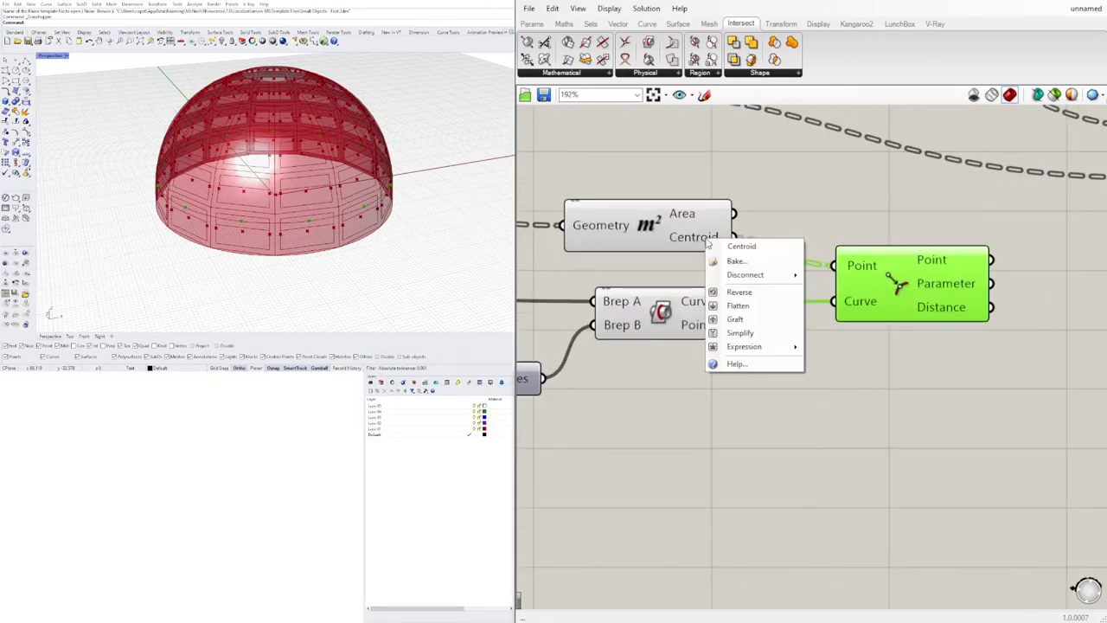
{"action": "left_click", "coordinate": [756, 306]}
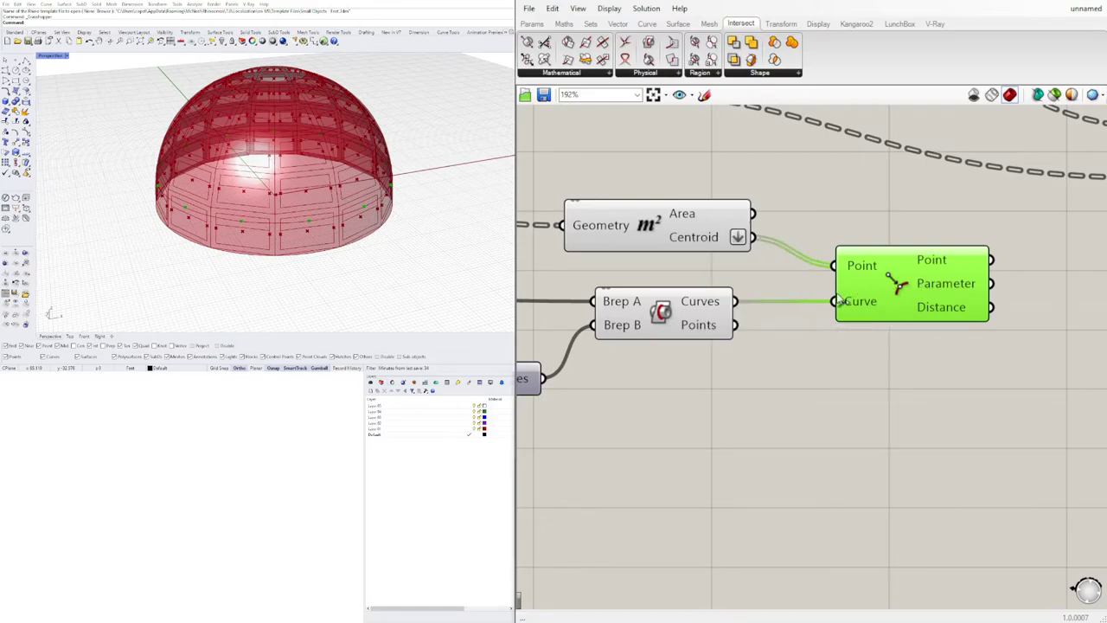
{"action": "right_click_drag", "start_coordinate": [418, 214], "coordinate": [486, 207]}
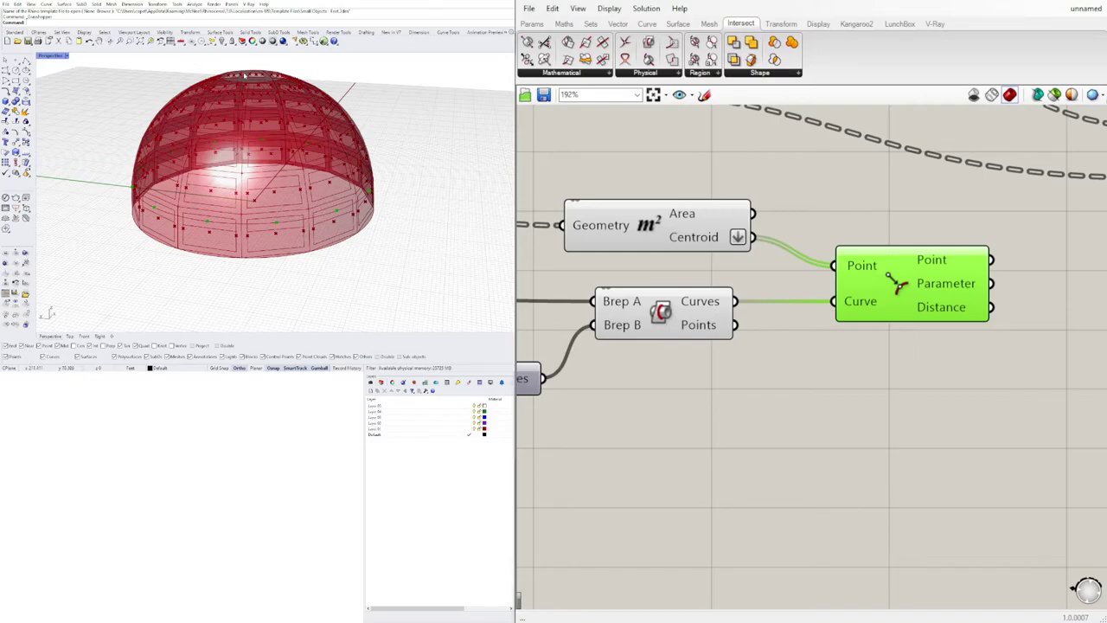
{"action": "mouse_move", "coordinate": [266, 154]}
{"action": "right_mouse_down"}
{"action": "mouse_move", "coordinate": [272, 229]}
{"action": "mouse_move", "coordinate": [273, 168]}
{"action": "right_mouse_up"}
{"action": "left_click", "coordinate": [862, 360]}
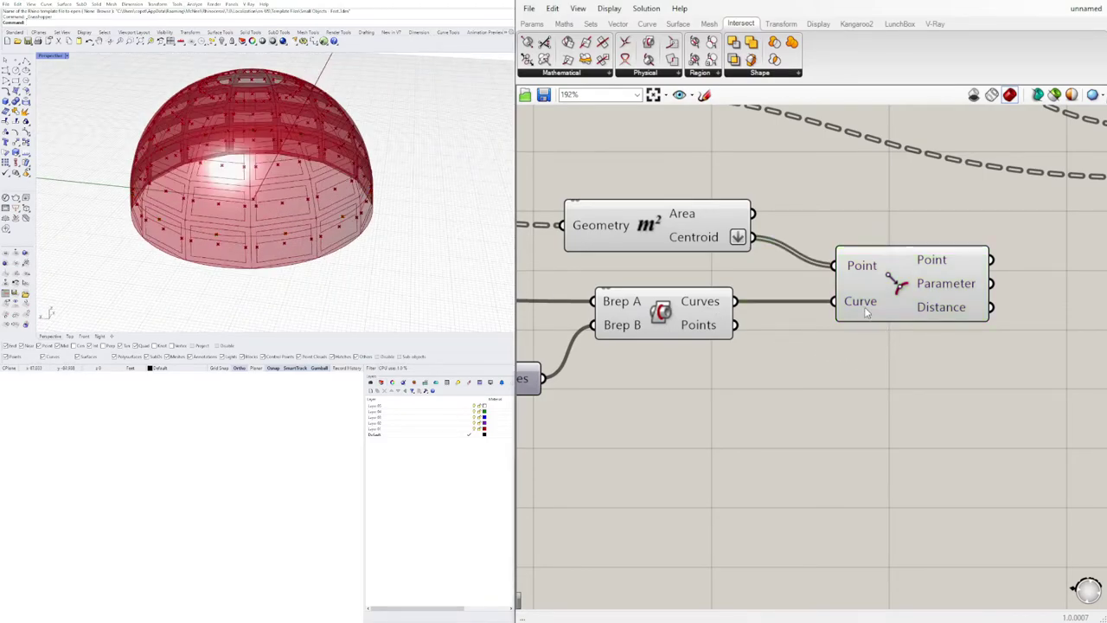
{"action": "left_click_drag", "start_coordinate": [868, 277], "coordinate": [886, 276]}
{"action": "left_click", "coordinate": [908, 349]}
Compare the Distance values of Curve Closest Point with the surface list of the final Boundary Surfaces component.
{"action": "scroll", "coordinate": [910, 349], "scroll_direction": "down", "scroll_amount": 5}
{"action": "right_click_drag", "start_coordinate": [973, 344], "coordinate": [821, 324]}
{"action": "scroll", "coordinate": [822, 323], "scroll_direction": "up", "scroll_amount": 6}
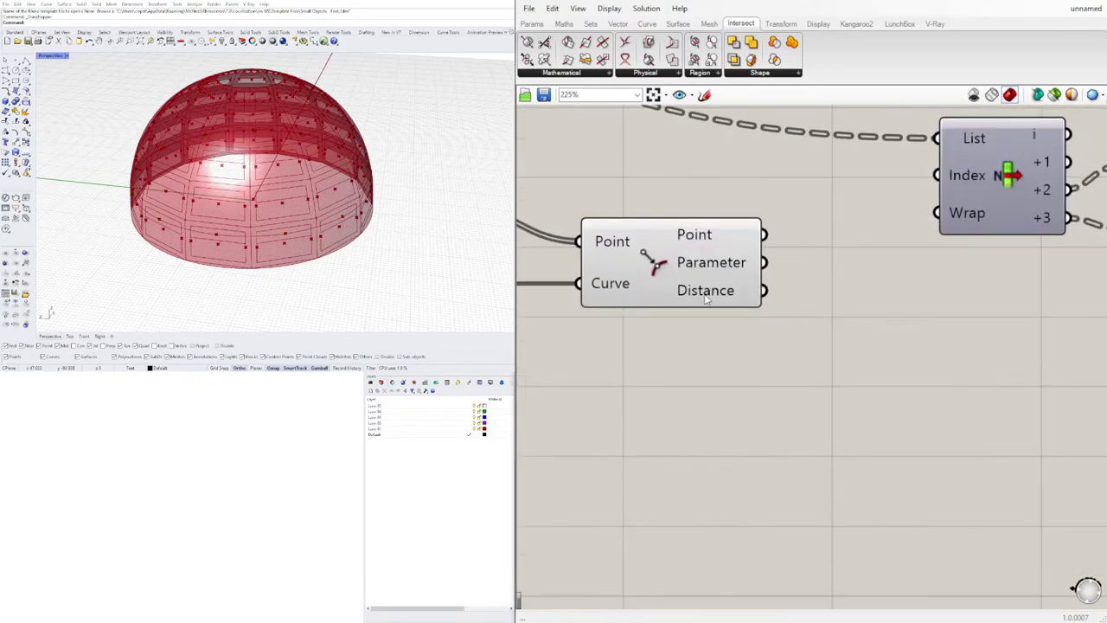
{"action": "mouse_move", "coordinate": [695, 299]}
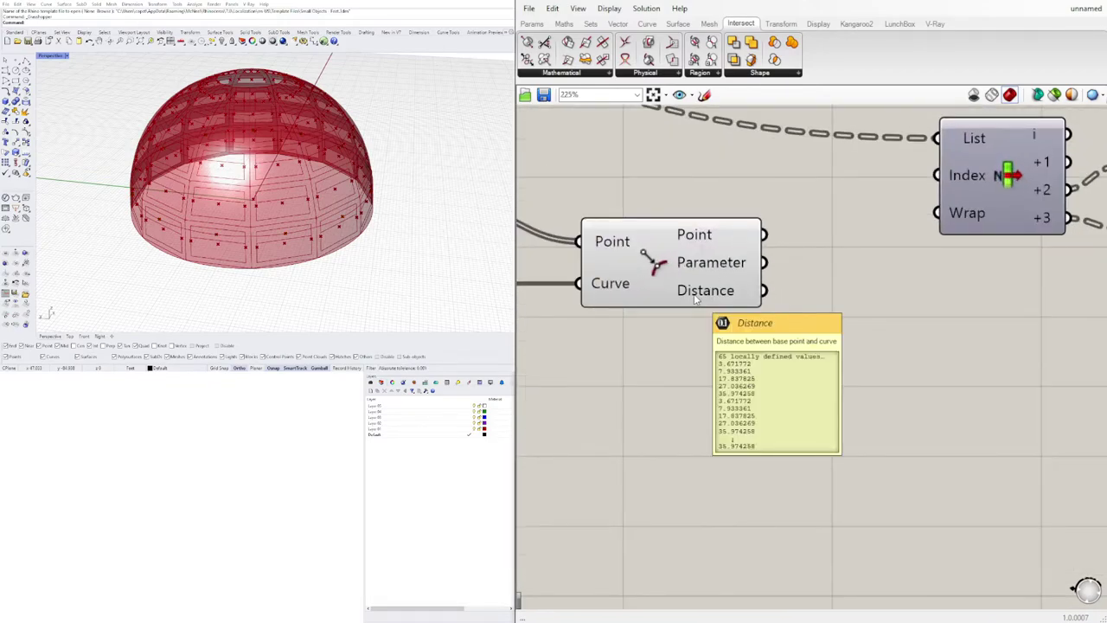
{"action": "scroll", "coordinate": [949, 317], "scroll_direction": "down", "scroll_amount": 4}
{"action": "right_click_drag", "start_coordinate": [1038, 345], "coordinate": [833, 369]}
{"action": "scroll", "coordinate": [847, 369], "scroll_direction": "down", "scroll_amount": 4}
{"action": "right_click_drag", "start_coordinate": [951, 374], "coordinate": [669, 358]}
{"action": "scroll", "coordinate": [767, 316], "scroll_direction": "up", "scroll_amount": 5}
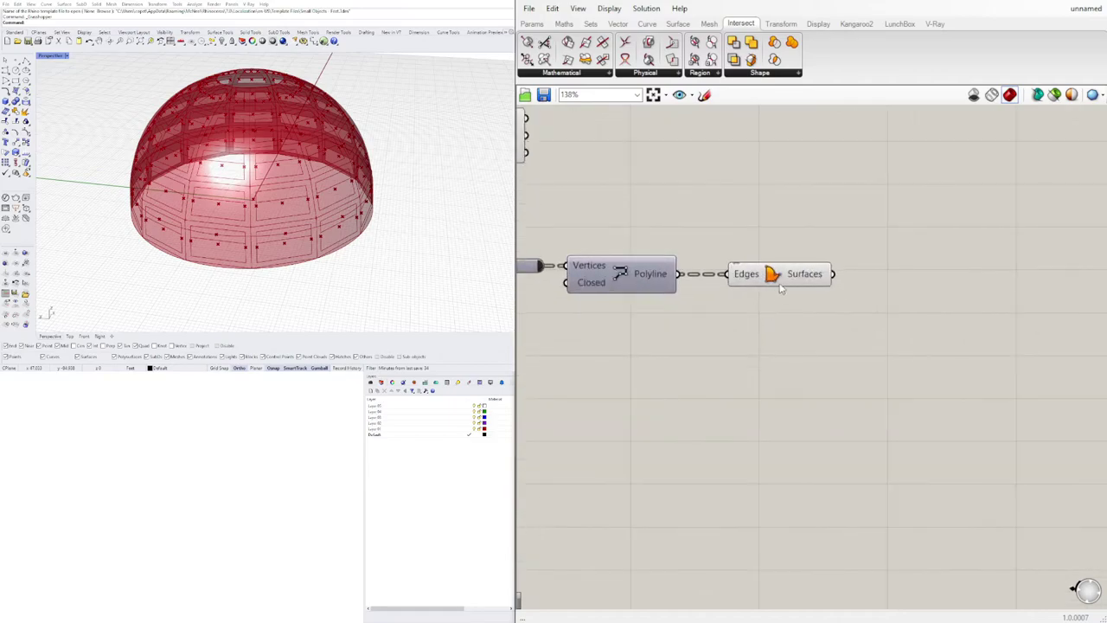
{"action": "mouse_move", "coordinate": [785, 275]}
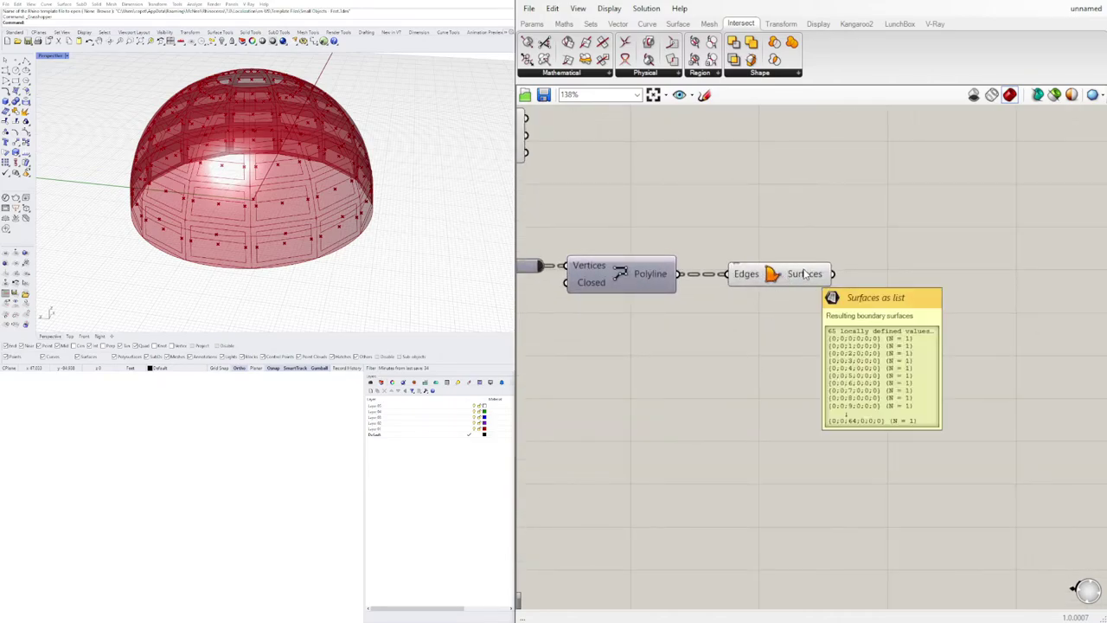
{"action": "left_click", "coordinate": [805, 274]}
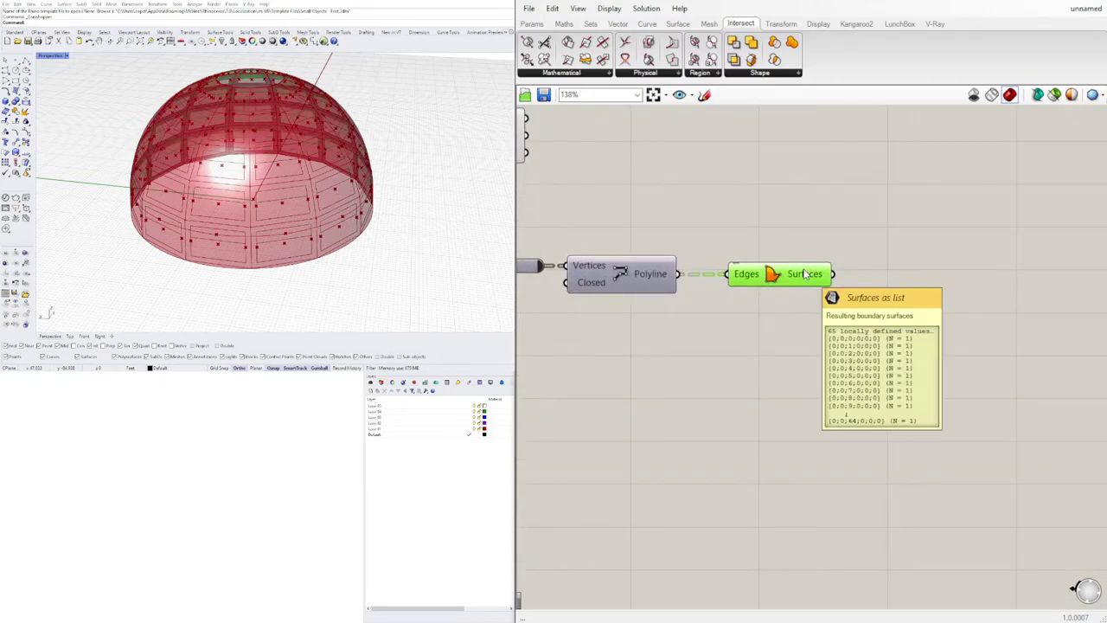
Move Curve Closest Point nearer to the Brep | Brep component and recheck its Distance values.
{"action": "right_click_drag", "start_coordinate": [565, 284], "coordinate": [1008, 281]}
{"action": "scroll", "coordinate": [1008, 281], "scroll_direction": "down", "scroll_amount": 3}
{"action": "right_click_drag", "start_coordinate": [605, 307], "coordinate": [759, 300]}
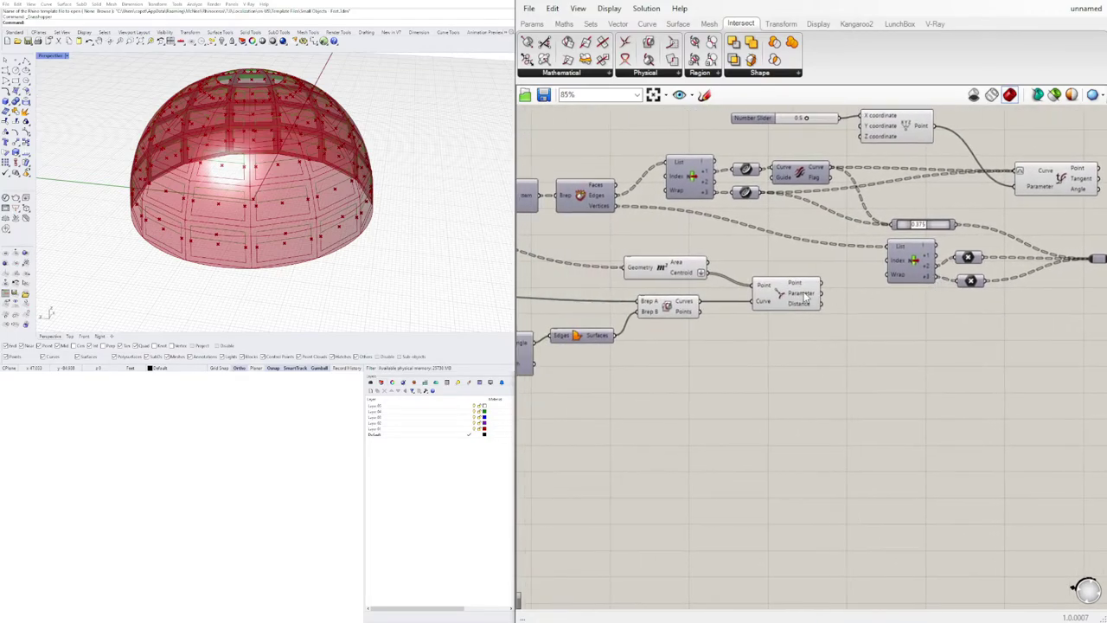
{"action": "left_click", "coordinate": [759, 300]}
{"action": "mouse_move", "coordinate": [764, 305]}
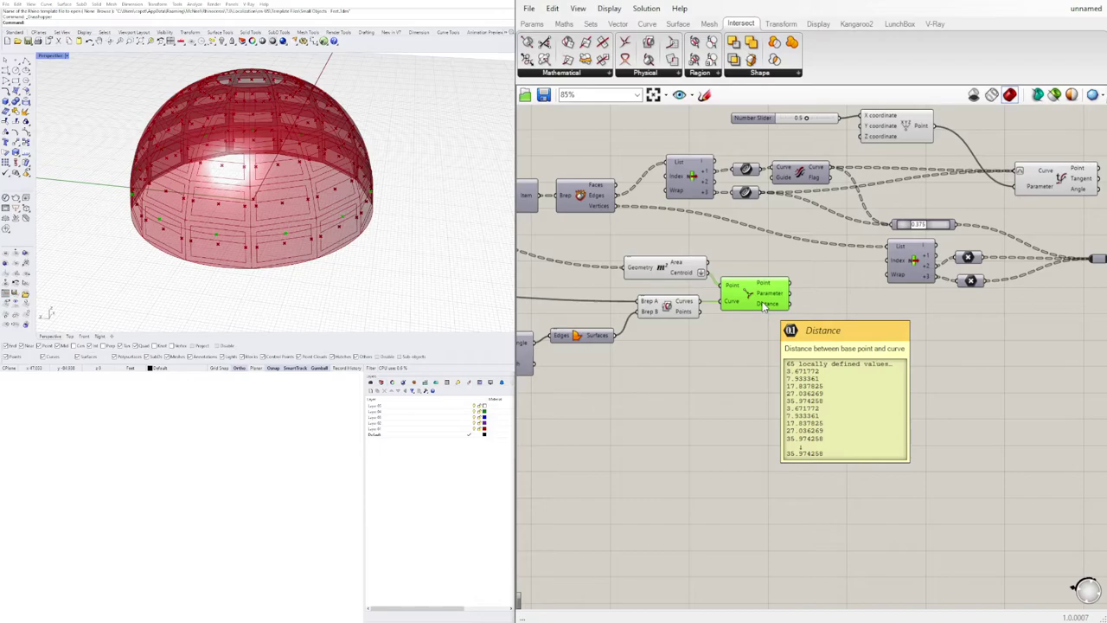
Move the number slider and Construct Point below the panel components, and shift the Evaluate Curve component farther along the canvas.
{"action": "right_click_drag", "start_coordinate": [888, 306], "coordinate": [738, 341]}
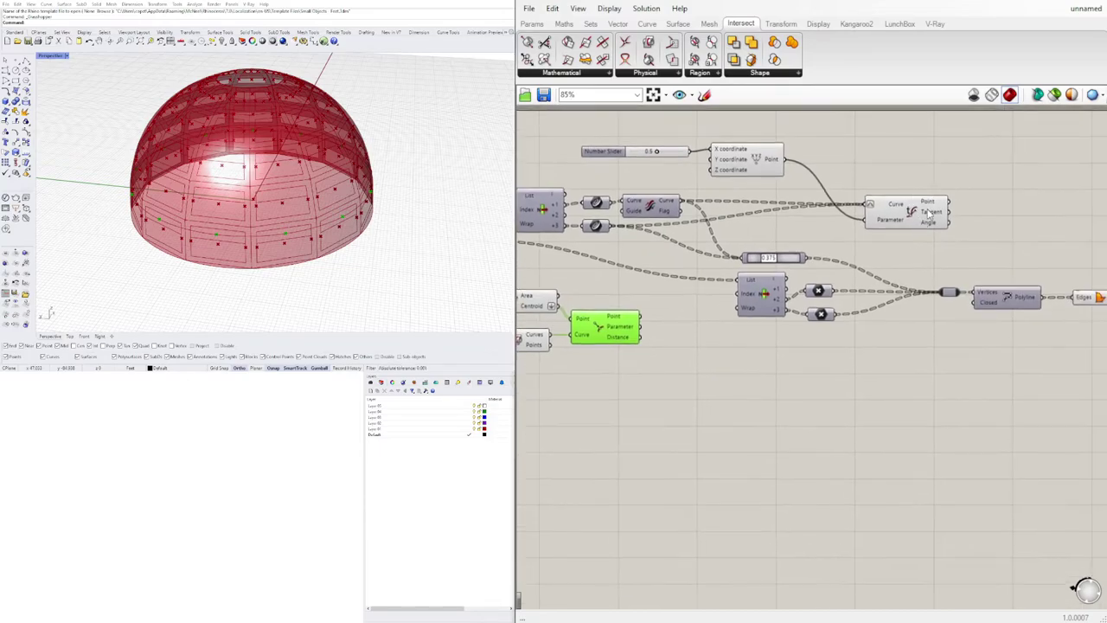
{"action": "left_click_drag", "start_coordinate": [778, 194], "coordinate": [621, 125]}
{"action": "left_click_drag", "start_coordinate": [756, 167], "coordinate": [784, 411]}
{"action": "right_click_drag", "start_coordinate": [884, 402], "coordinate": [762, 396]}
{"action": "left_click_drag", "start_coordinate": [781, 216], "coordinate": [880, 225]}
{"action": "left_click", "coordinate": [827, 197]}
{"action": "right_click_drag", "start_coordinate": [828, 201], "coordinate": [963, 217]}
Delete the number slider feeding Construct Point's X coordinate and reposition Construct Point below the point parameters.
{"action": "scroll", "coordinate": [857, 324], "scroll_direction": "up", "scroll_amount": 3}
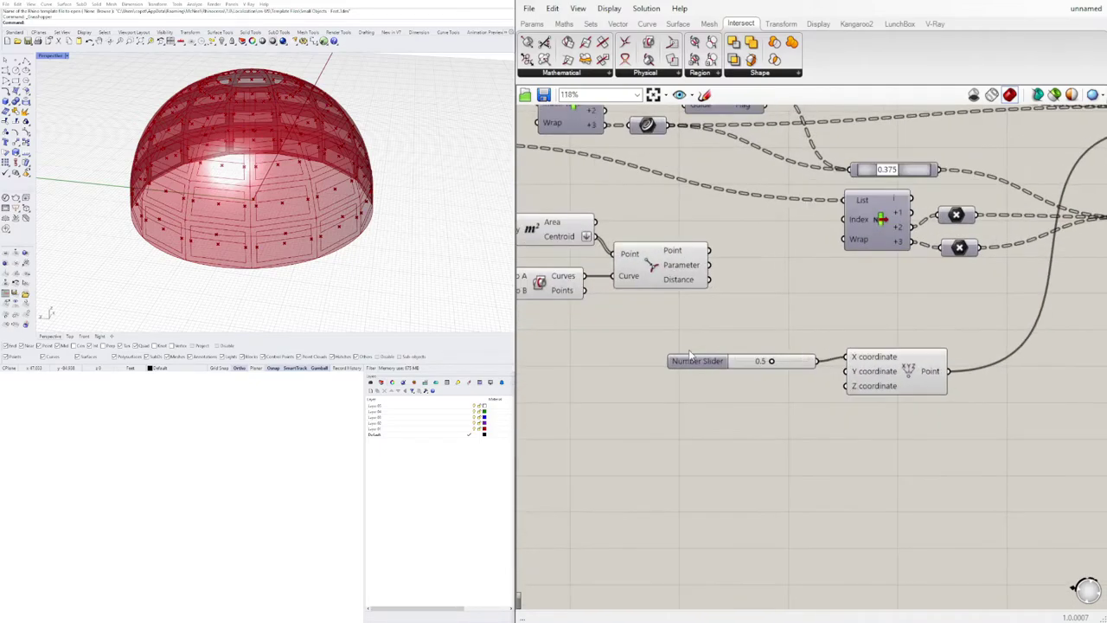
{"action": "left_click", "coordinate": [679, 354]}
{"action": "right_click_drag", "start_coordinate": [703, 327], "coordinate": [831, 301]}
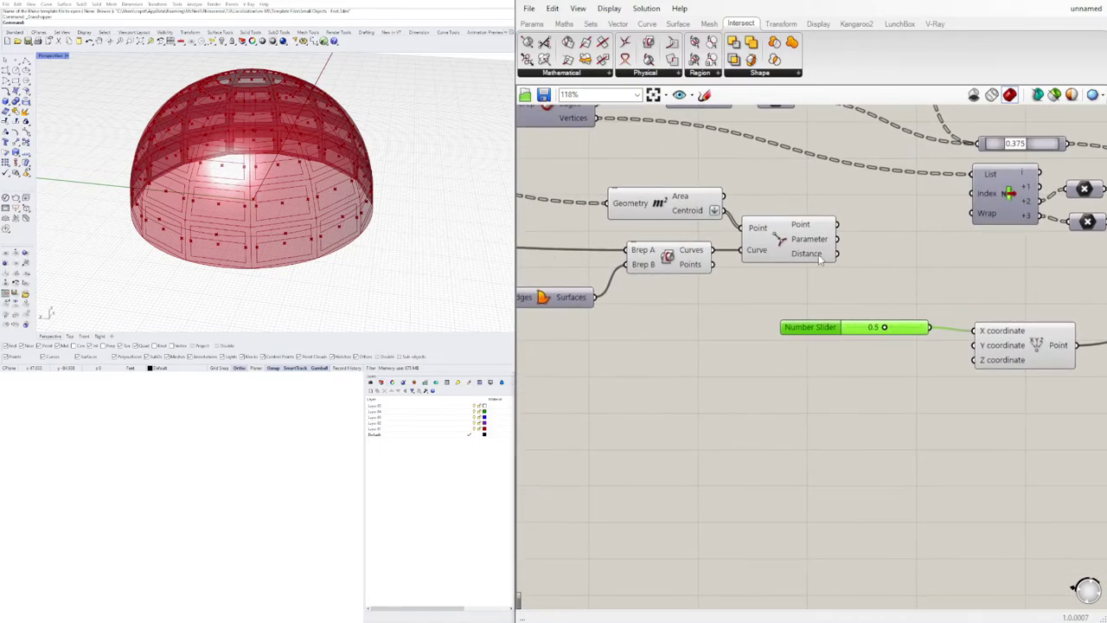
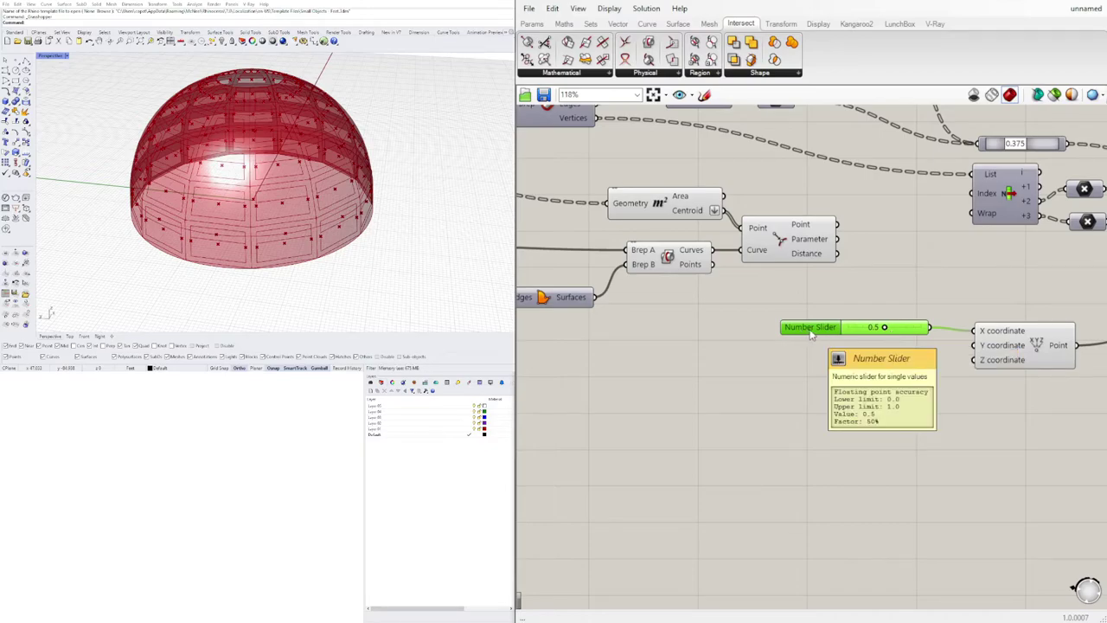
{"action": "key", "text": "Delete"}
{"action": "right_click_drag", "start_coordinate": [886, 293], "coordinate": [669, 295]}
{"action": "left_click_drag", "start_coordinate": [809, 343], "coordinate": [888, 310]}
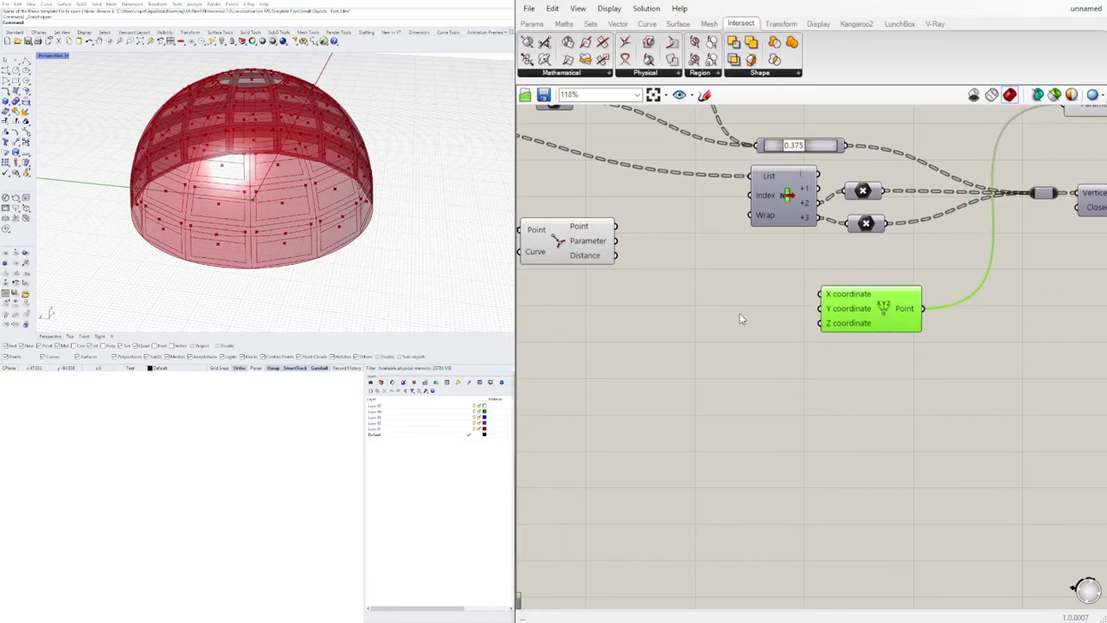
Add a Remap Numbers component after Curve Closest Point and feed the Distance output into its Value input.
{"action": "left_click", "coordinate": [680, 299]}
{"action": "double_click", "coordinate": [680, 303]}
{"action": "type", "text": "remap"}
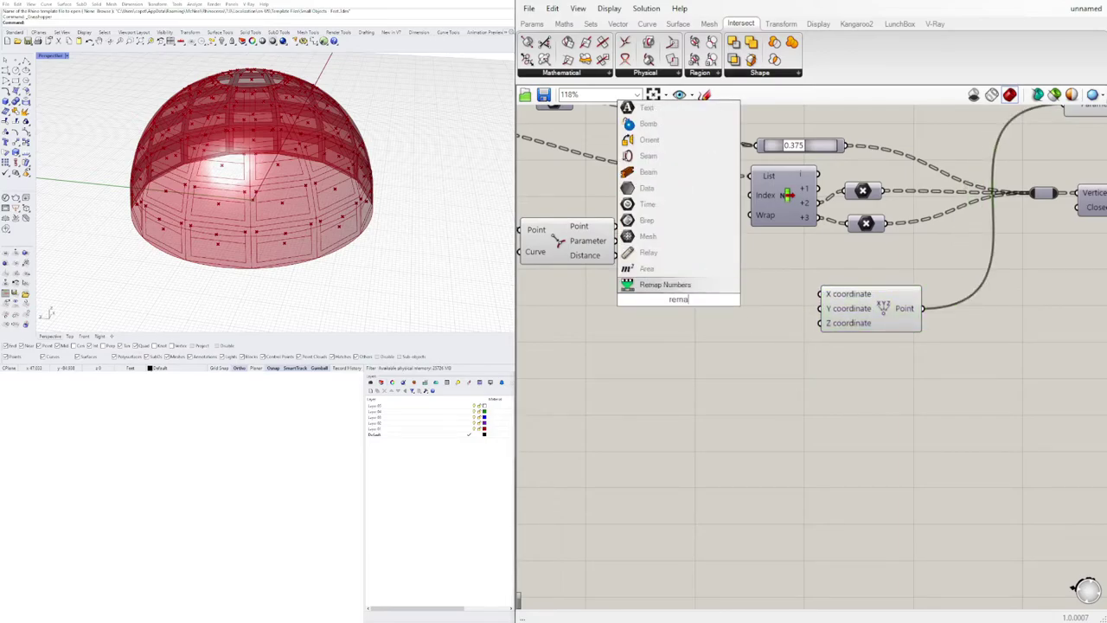
{"action": "left_click", "coordinate": [663, 285]}
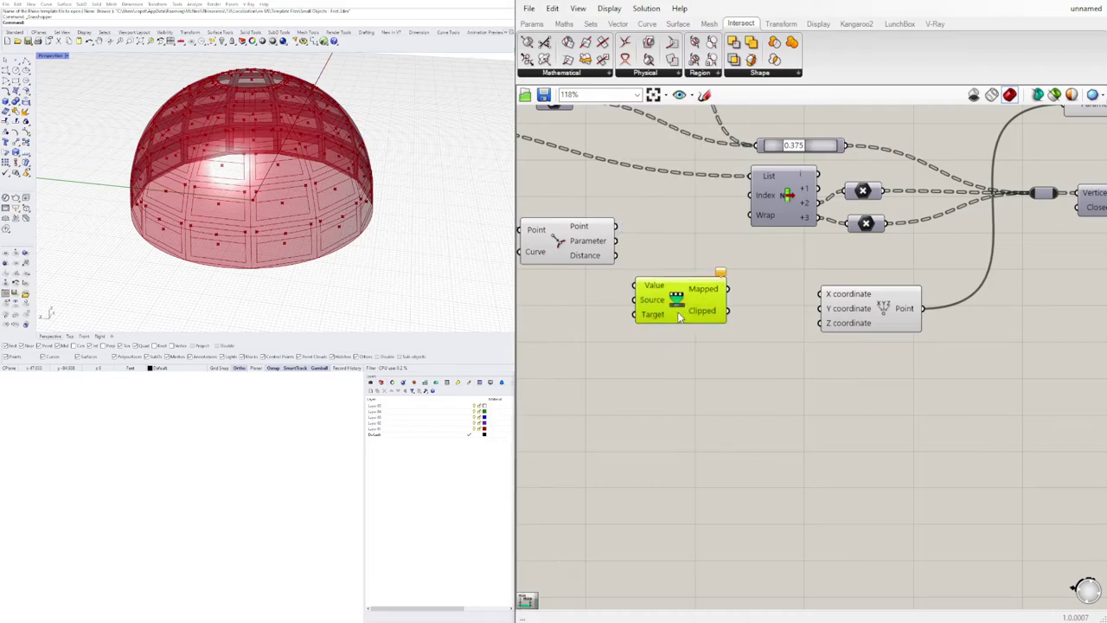
{"action": "left_click", "coordinate": [586, 256]}
{"action": "left_click_drag", "start_coordinate": [614, 256], "coordinate": [671, 285]}
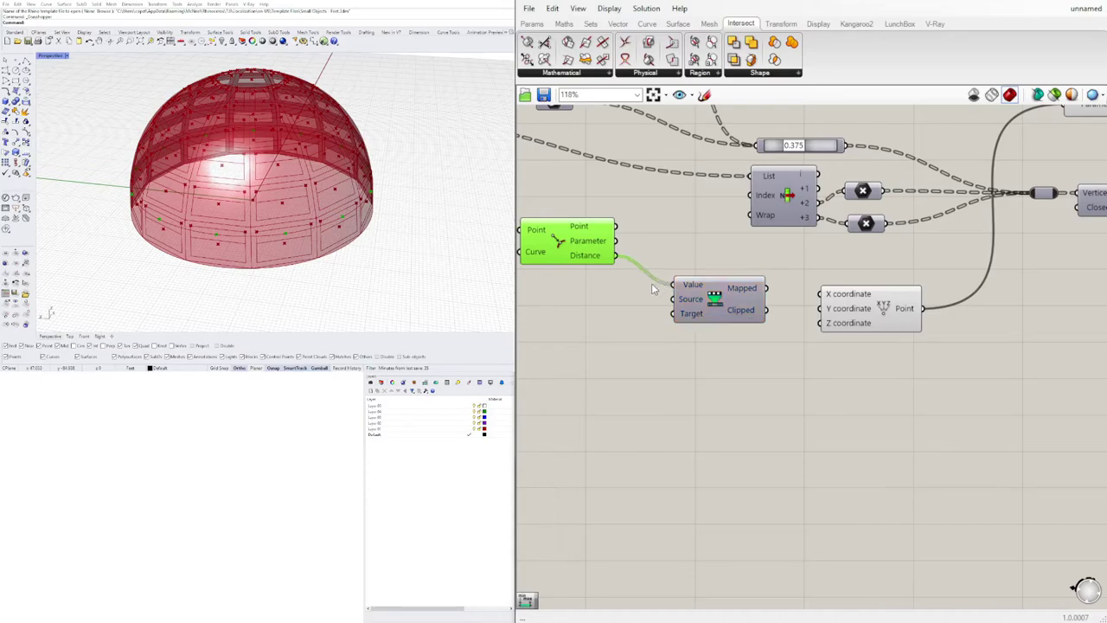
Add a Bounds component beside the Remap Numbers component.
{"action": "double_click", "coordinate": [600, 323]}
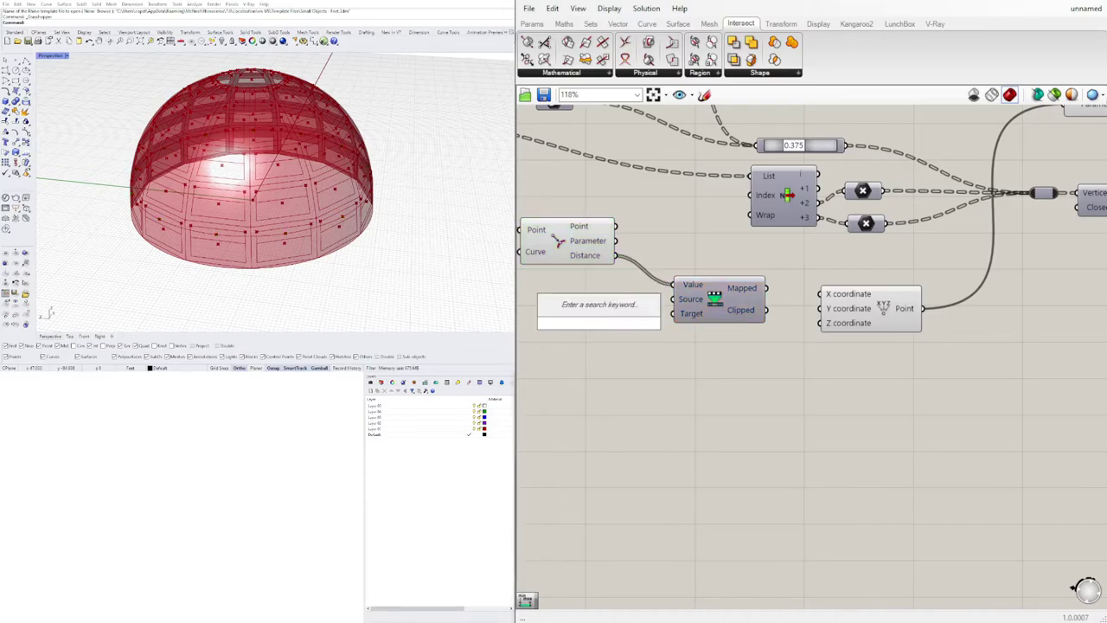
{"action": "type", "text": "bound"}
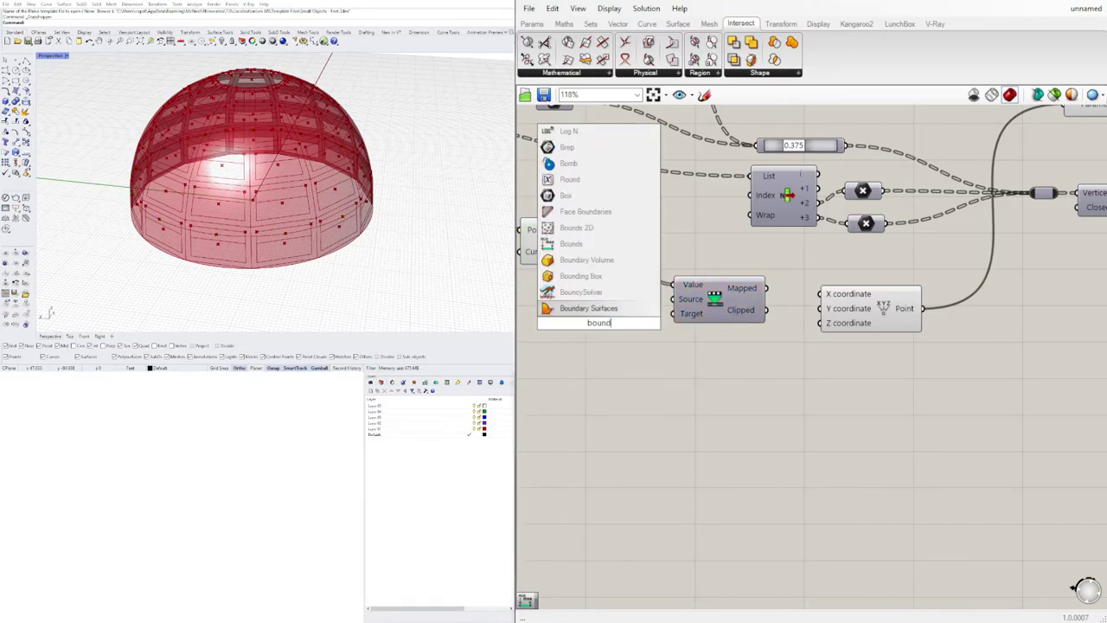
{"action": "left_click", "coordinate": [591, 262]}
Shift the Bounds, Remap Numbers and Construct Point components together farther away from Curve Closest Point.
{"action": "right_click_drag", "start_coordinate": [731, 318], "coordinate": [672, 299]}
{"action": "left_click_drag", "start_coordinate": [890, 375], "coordinate": [561, 256]}
{"action": "left_click_drag", "start_coordinate": [655, 290], "coordinate": [757, 305]}
{"action": "left_click", "coordinate": [653, 394]}
{"action": "right_click_drag", "start_coordinate": [653, 394], "coordinate": [783, 392]}
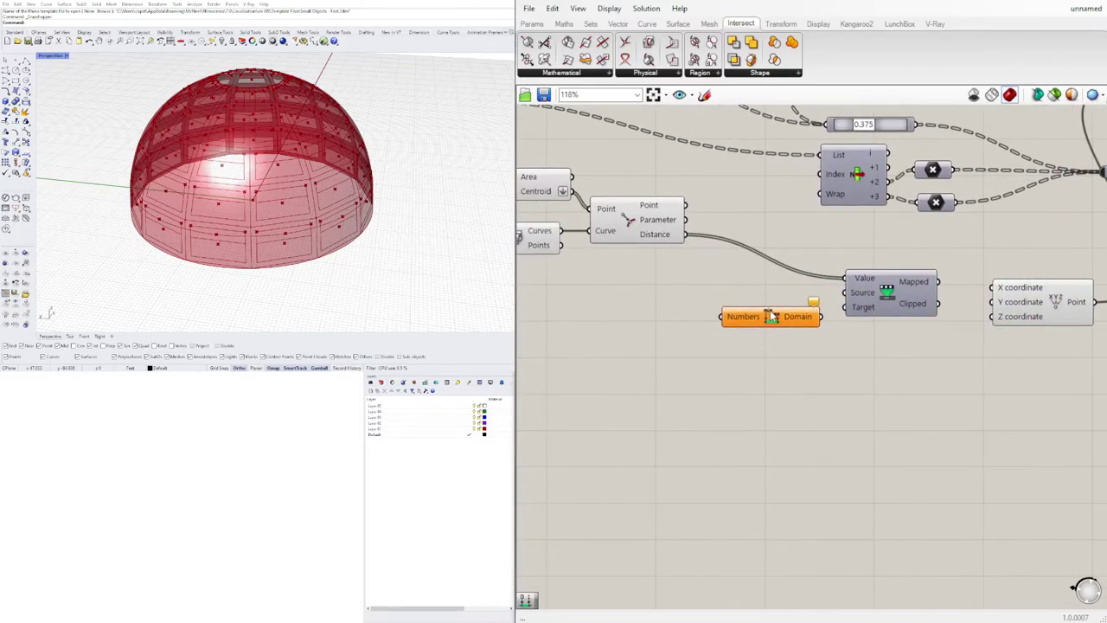
Arrange Bounds and Remap Numbers beside Curve Closest Point and connect Distance to the Numbers input of Bounds.
{"action": "left_click_drag", "start_coordinate": [771, 312], "coordinate": [741, 288]}
{"action": "left_click_drag", "start_coordinate": [919, 293], "coordinate": [914, 260]}
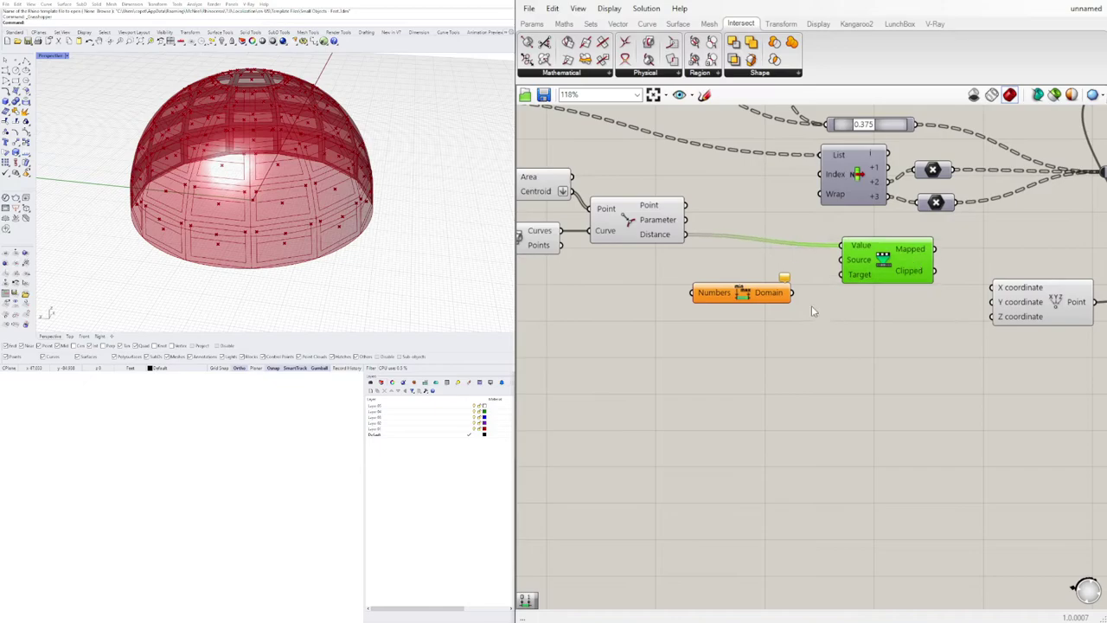
{"action": "left_click_drag", "start_coordinate": [735, 292], "coordinate": [734, 269]}
{"action": "left_click_drag", "start_coordinate": [688, 235], "coordinate": [694, 269]}
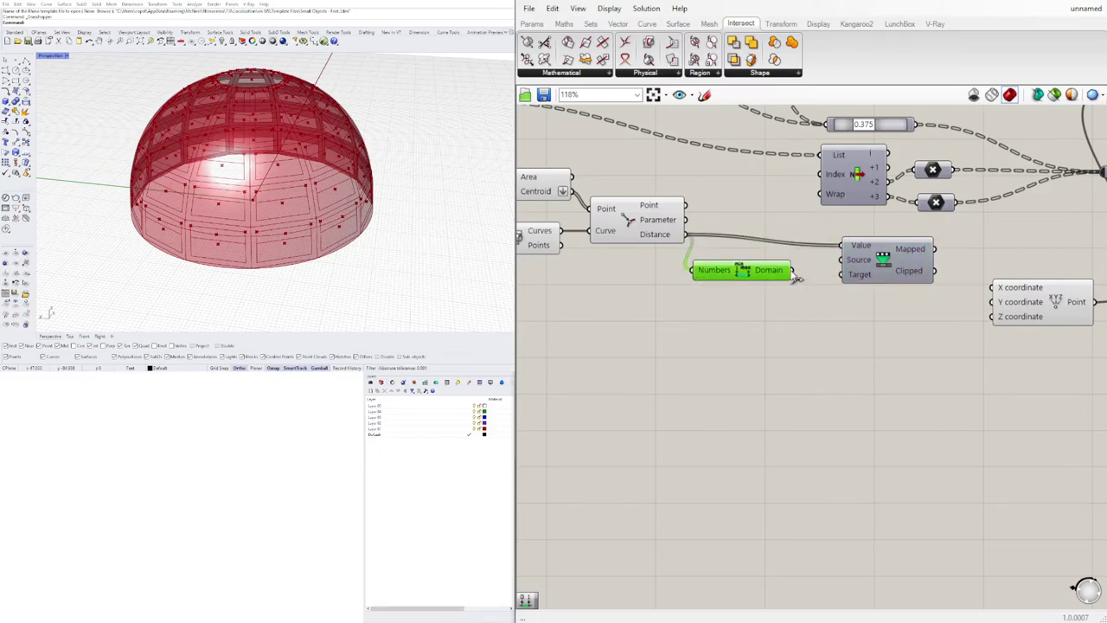
Connect the Bounds Domain output to the Source input of Remap Numbers and space the two components apart.
{"action": "left_click_drag", "start_coordinate": [793, 270], "coordinate": [893, 270]}
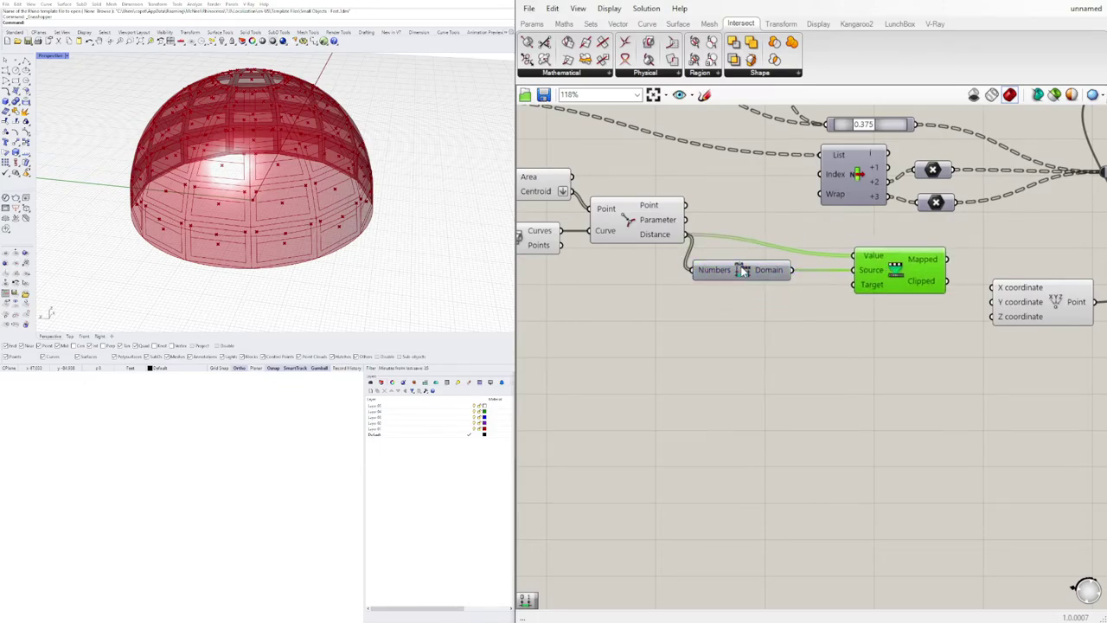
{"action": "left_click_drag", "start_coordinate": [742, 270], "coordinate": [769, 270]}
{"action": "left_click", "coordinate": [851, 311]}
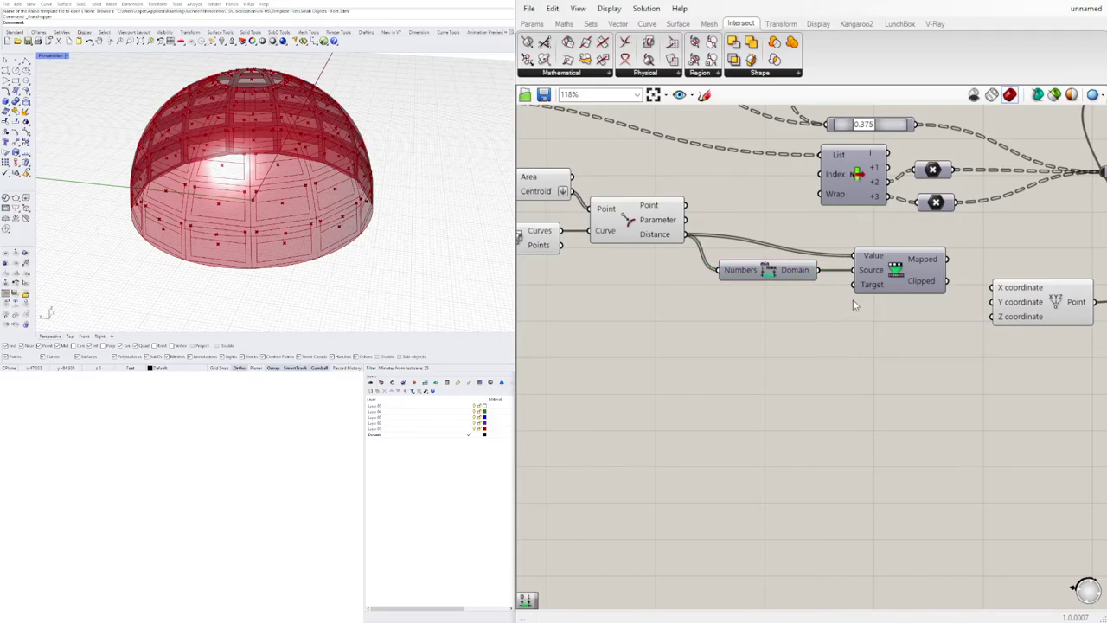
Add a Construct Domain component below Bounds.
{"action": "double_click", "coordinate": [695, 328]}
{"action": "type", "text": "cons"}
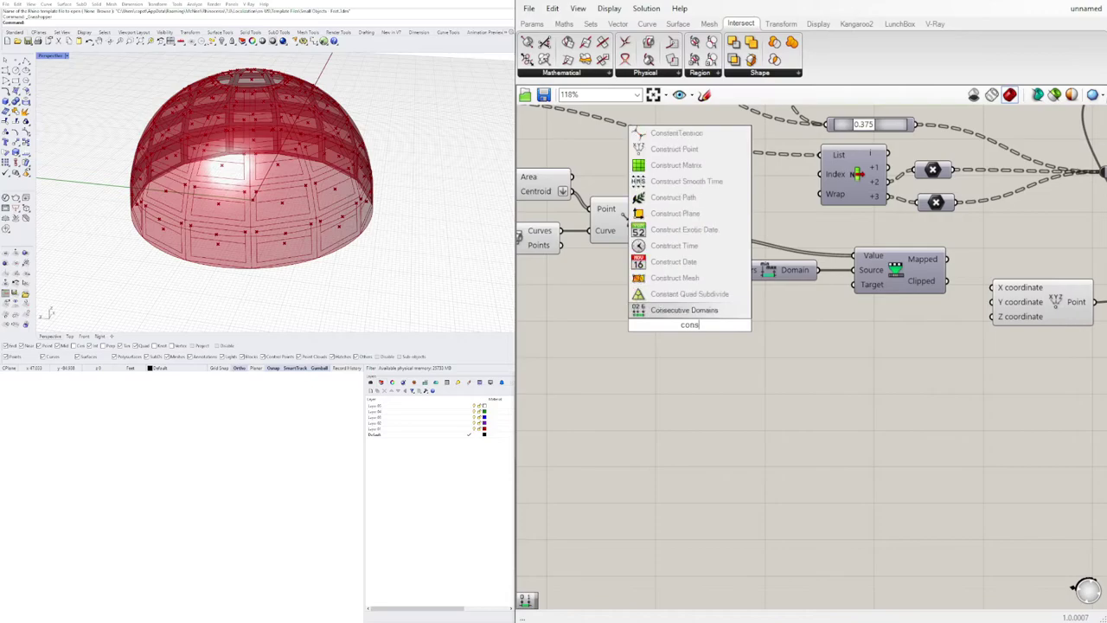
{"action": "type", "text": "tr"}
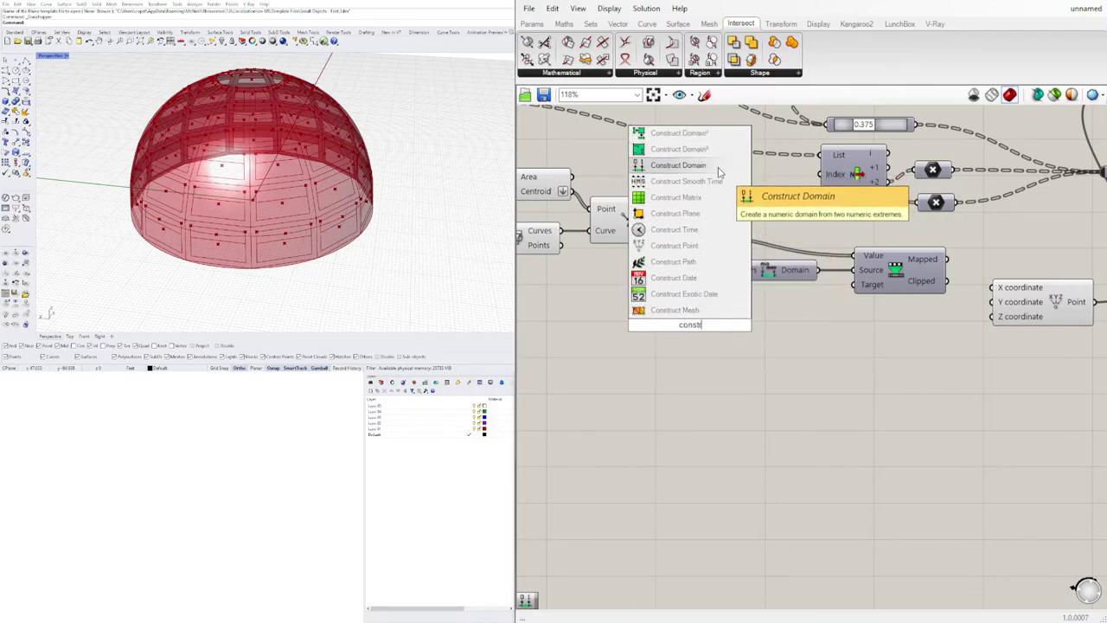
{"action": "left_click", "coordinate": [718, 169]}
{"action": "left_click_drag", "start_coordinate": [679, 330], "coordinate": [756, 324]}
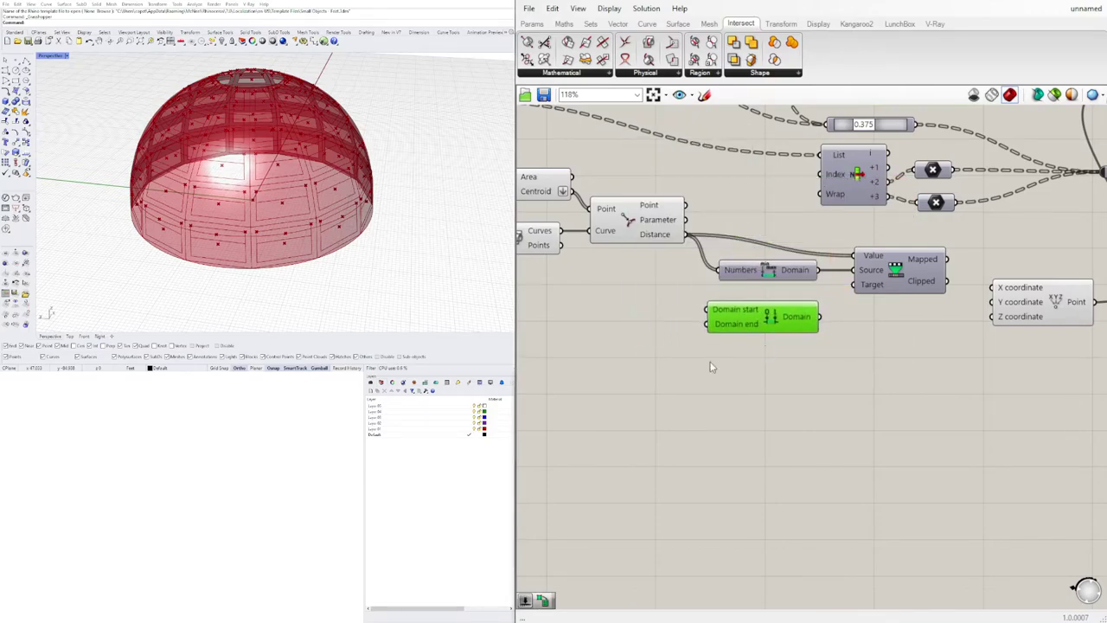
{"action": "right_click_drag", "start_coordinate": [726, 342], "coordinate": [868, 341]}
{"action": "right_click_drag", "start_coordinate": [995, 332], "coordinate": [816, 317]}
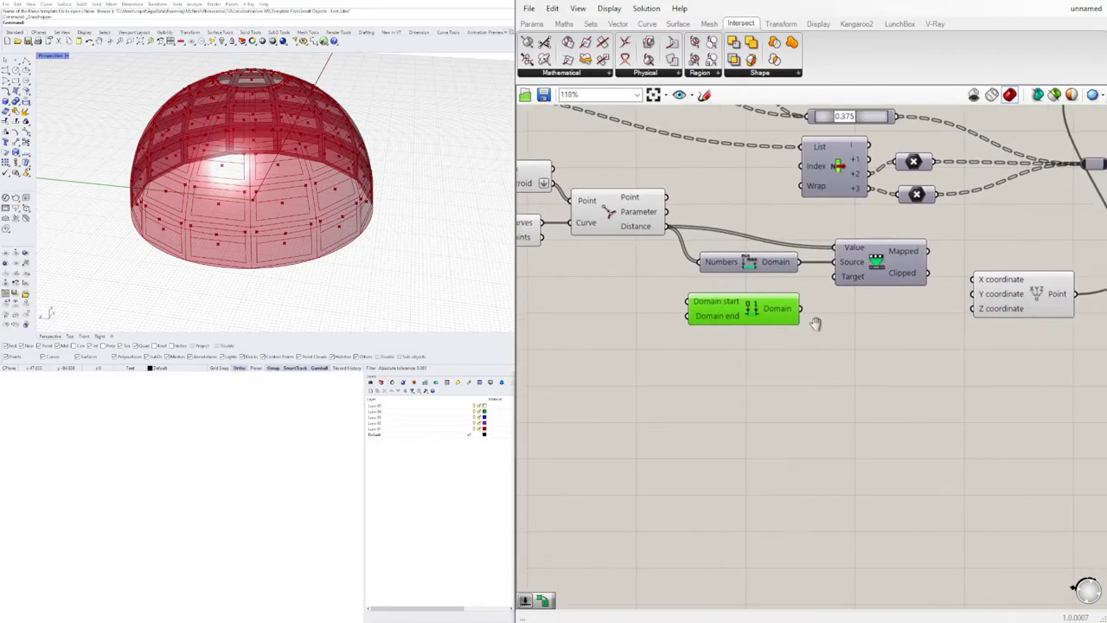
{"action": "right_click_drag", "start_coordinate": [701, 343], "coordinate": [755, 325]}
{"action": "scroll", "coordinate": [755, 325], "scroll_direction": "down", "scroll_amount": 2}
{"action": "scroll", "coordinate": [692, 311], "scroll_direction": "up", "scroll_amount": 2}
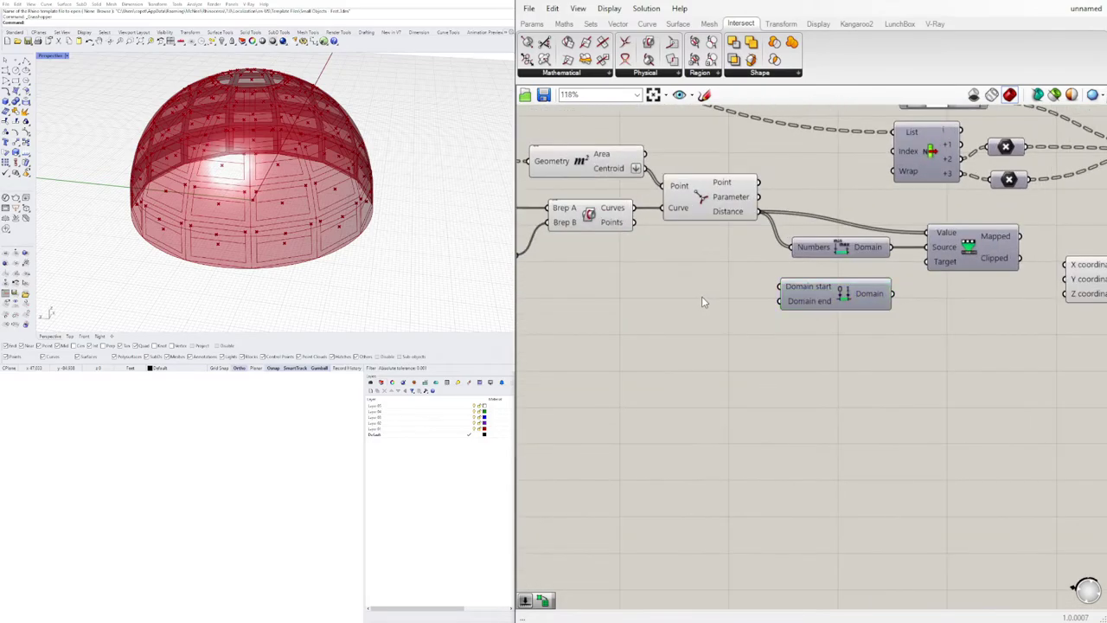
Add number sliders of 0.100 and 0.889 and connect them to Domain start and Domain end of Construct Domain.
{"action": "double_click", "coordinate": [702, 297]}
{"action": "type", "text": "< "}
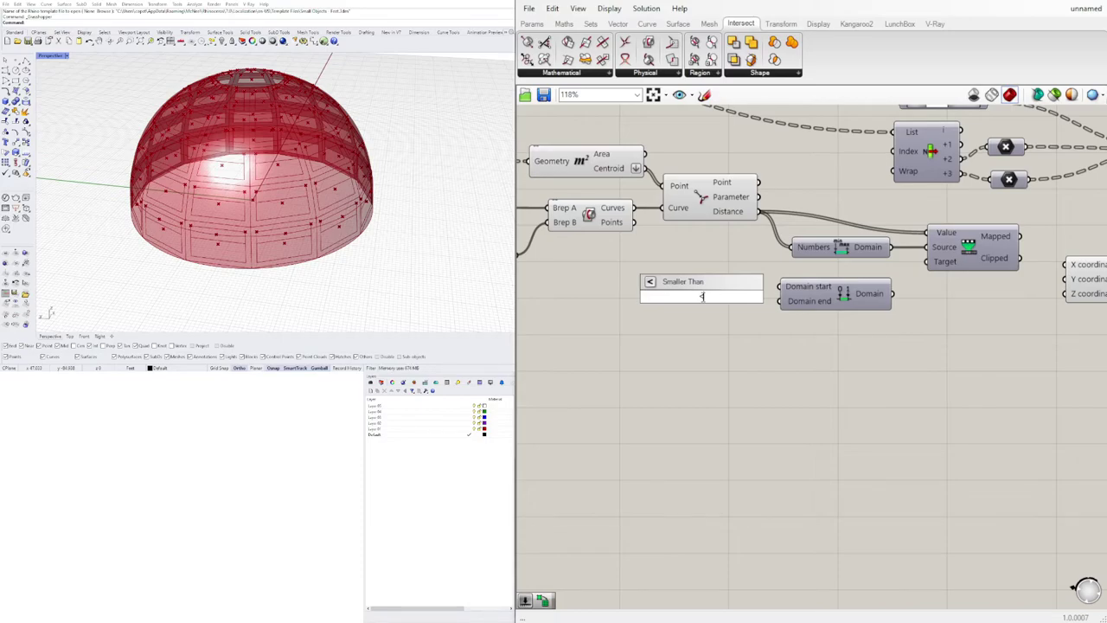
{"action": "type", "text": "100"}
{"action": "key", "text": "BackSpace"}
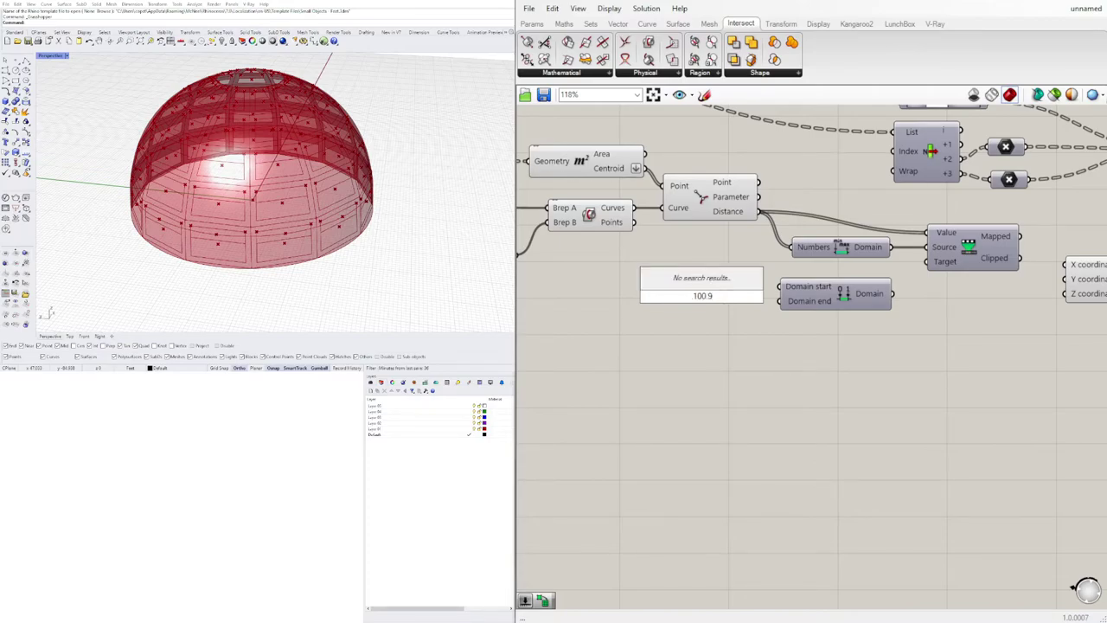
{"action": "key", "text": "BackSpace"}
{"action": "key", "text": "BackSpace"}
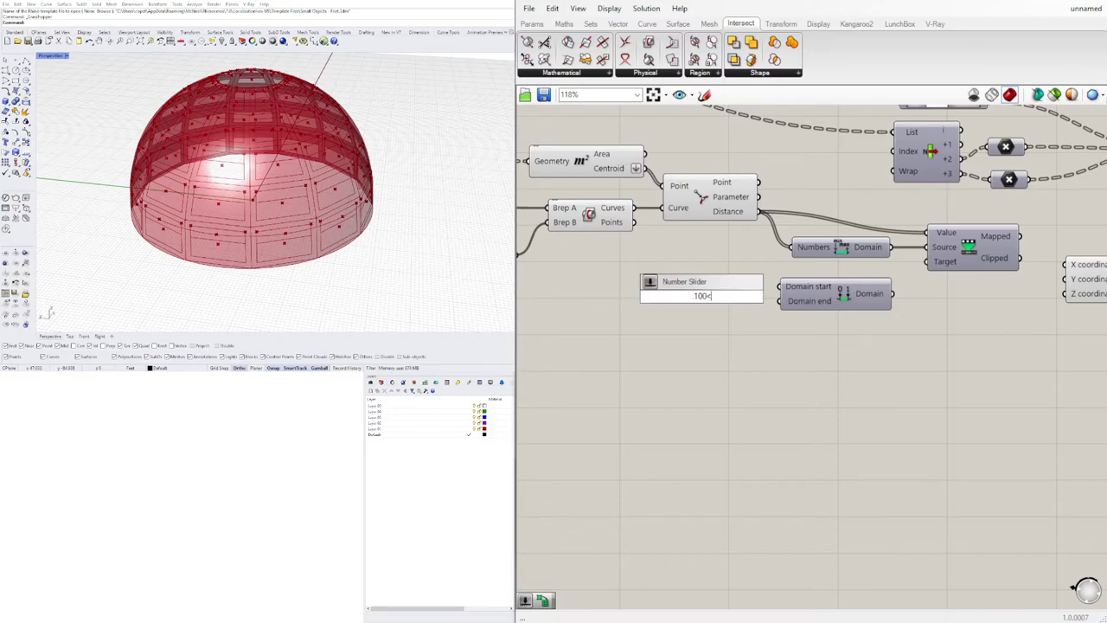
{"action": "type", "text": "9"}
{"action": "key", "text": "Return"}
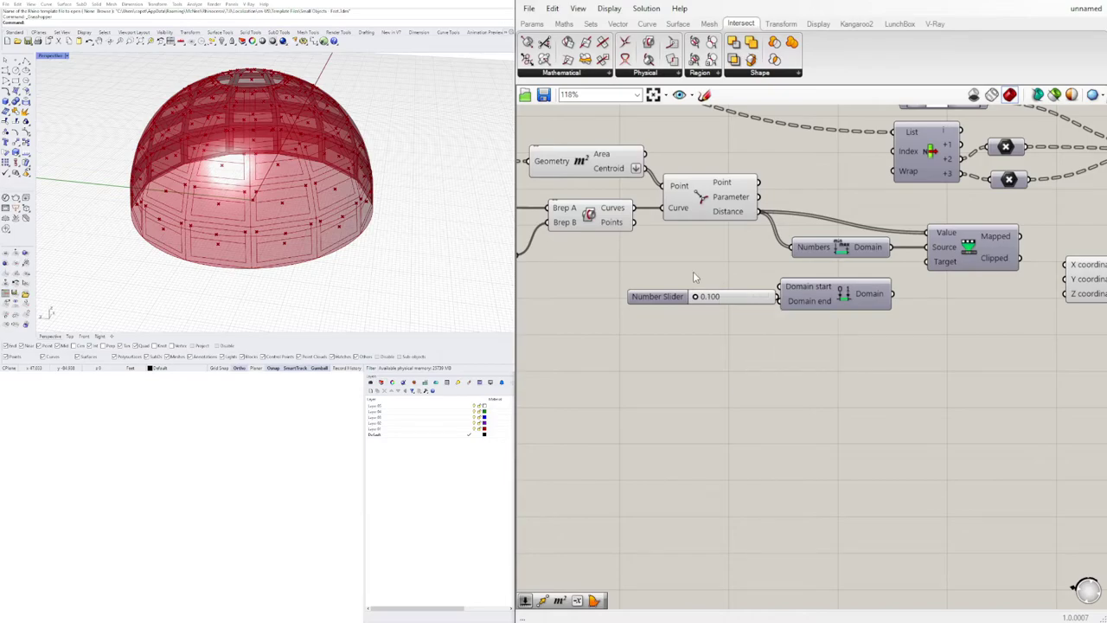
{"action": "left_click_drag", "start_coordinate": [665, 296], "coordinate": [780, 301]}
{"action": "left_click_drag", "start_coordinate": [694, 330], "coordinate": [629, 275]}
{"action": "left_click_drag", "start_coordinate": [629, 275], "coordinate": [654, 283]}
{"action": "left_click", "coordinate": [923, 318]}
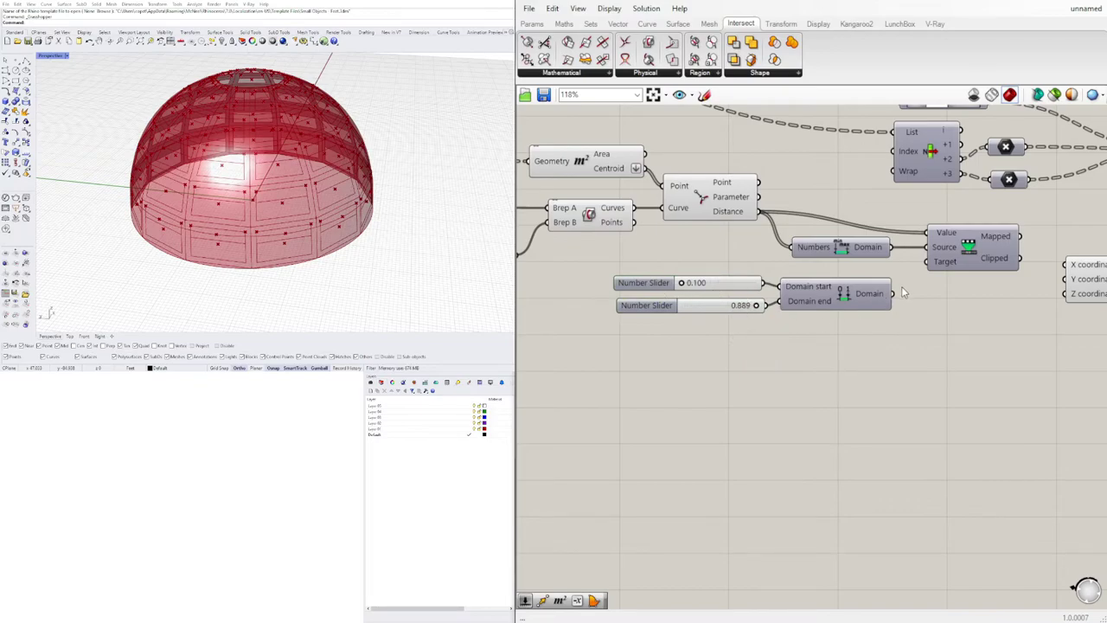
Connect Construct Domain to the Target input of Remap Numbers, and its Mapped output to Construct Point's X coordinate.
{"action": "left_click_drag", "start_coordinate": [903, 292], "coordinate": [928, 261]}
{"action": "mouse_move", "coordinate": [803, 293]}
{"action": "right_click_drag", "start_coordinate": [986, 301], "coordinate": [826, 329]}
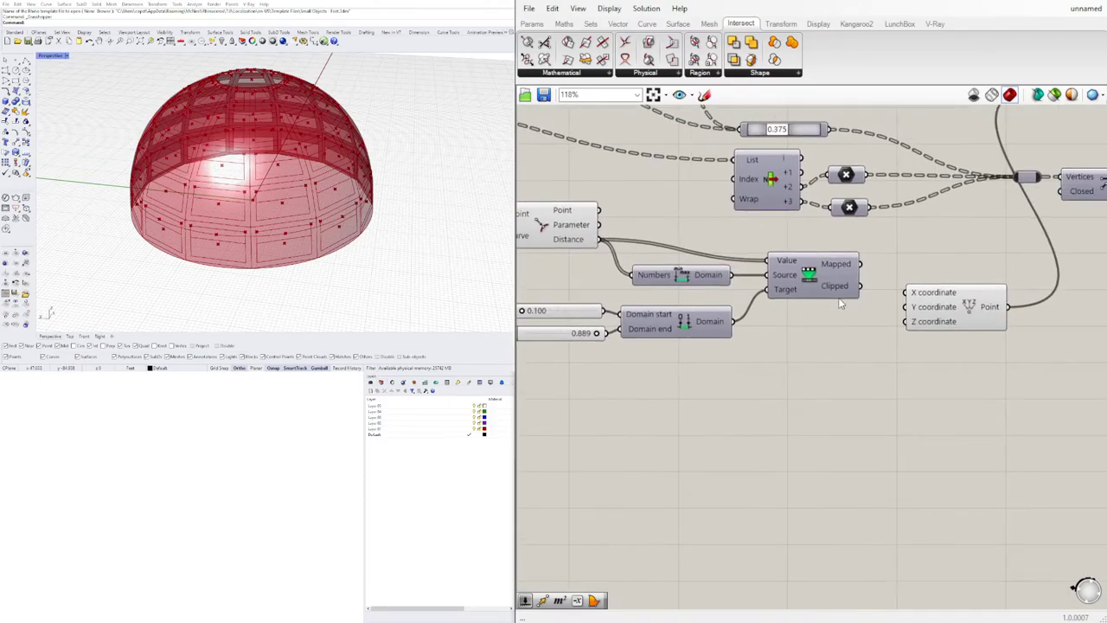
{"action": "mouse_move", "coordinate": [836, 270]}
{"action": "mouse_move", "coordinate": [574, 241]}
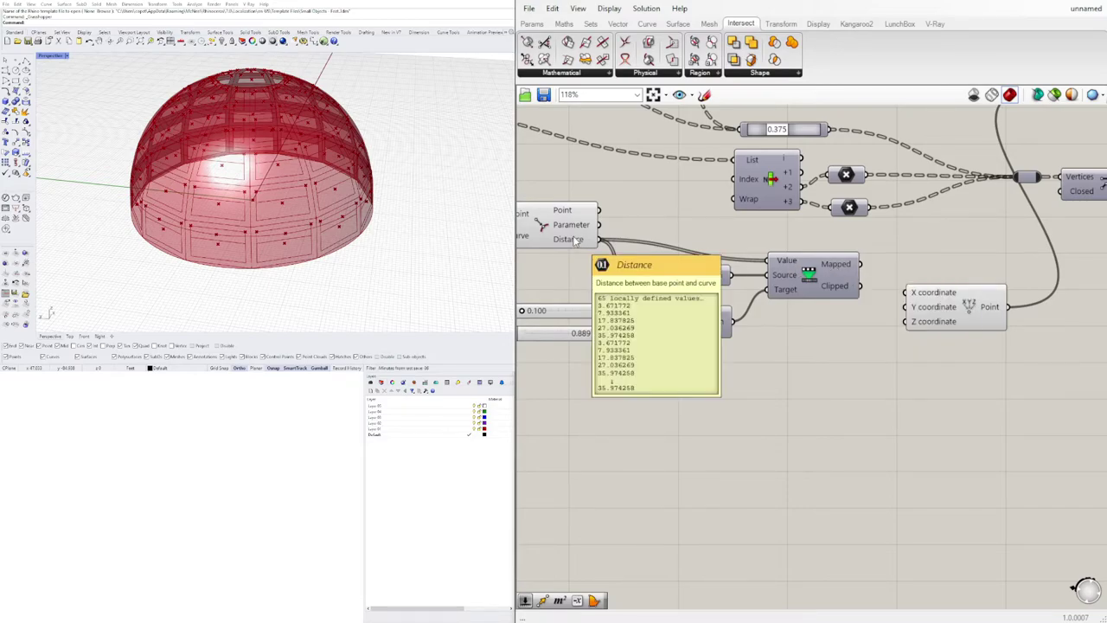
{"action": "right_click_drag", "start_coordinate": [923, 261], "coordinate": [865, 280]}
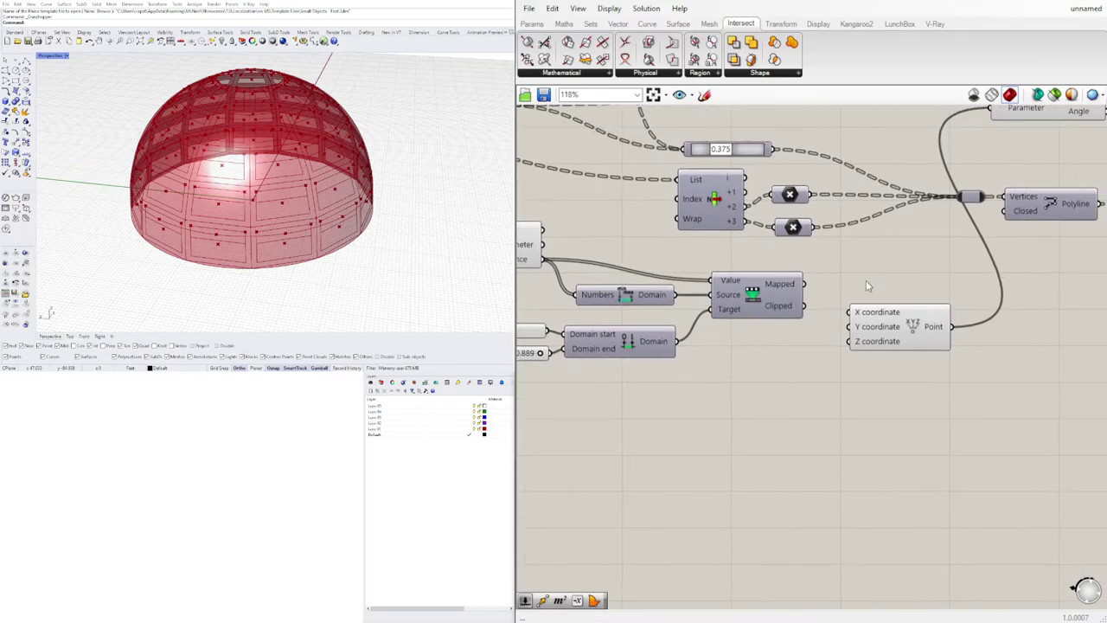
{"action": "left_click_drag", "start_coordinate": [887, 328], "coordinate": [889, 266]}
{"action": "left_click_drag", "start_coordinate": [806, 284], "coordinate": [857, 265]}
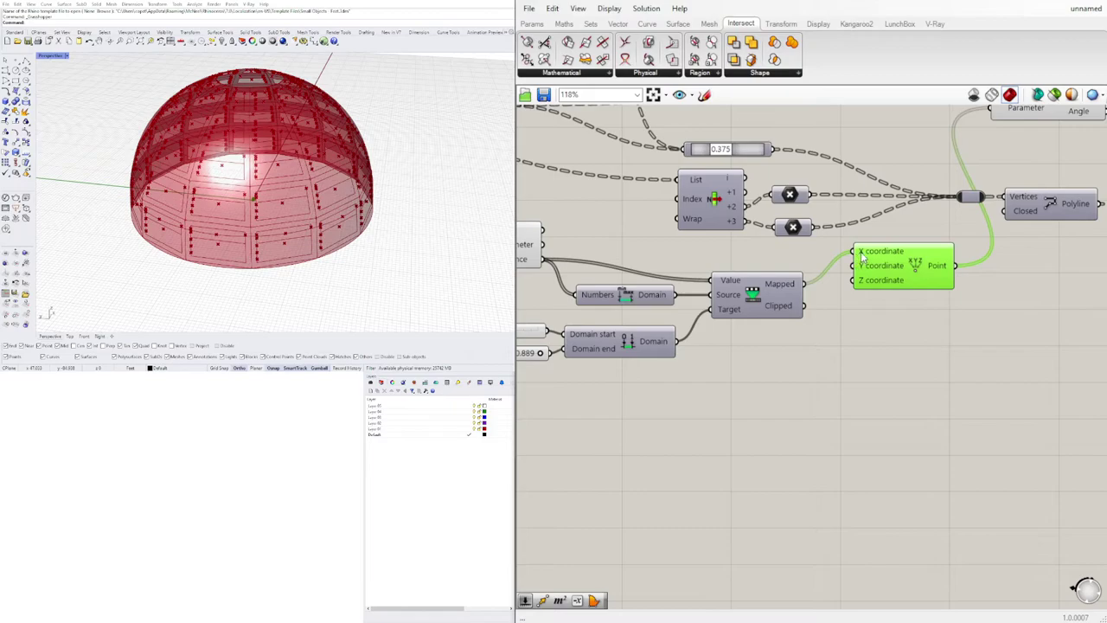
Shift Evaluate Curve farther along the definition and graft the Point output of Construct Point.
{"action": "right_click_drag", "start_coordinate": [928, 268], "coordinate": [856, 339]}
{"action": "left_click_drag", "start_coordinate": [964, 178], "coordinate": [1060, 186]}
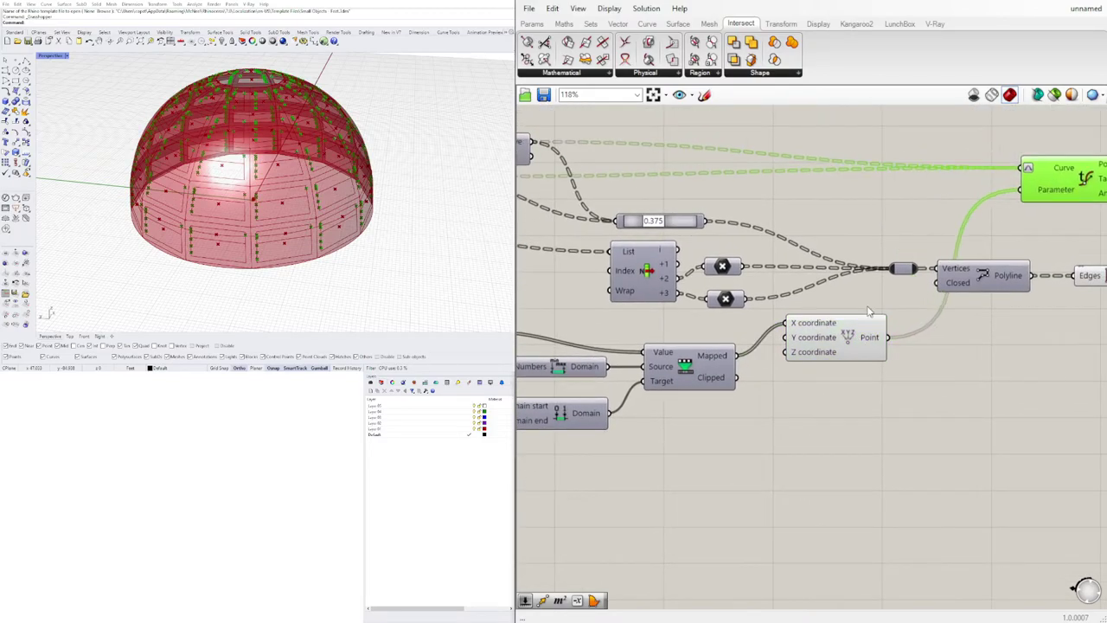
{"action": "scroll", "coordinate": [806, 346], "scroll_direction": "up", "scroll_amount": 2}
{"action": "right_click_drag", "start_coordinate": [947, 306], "coordinate": [731, 345]}
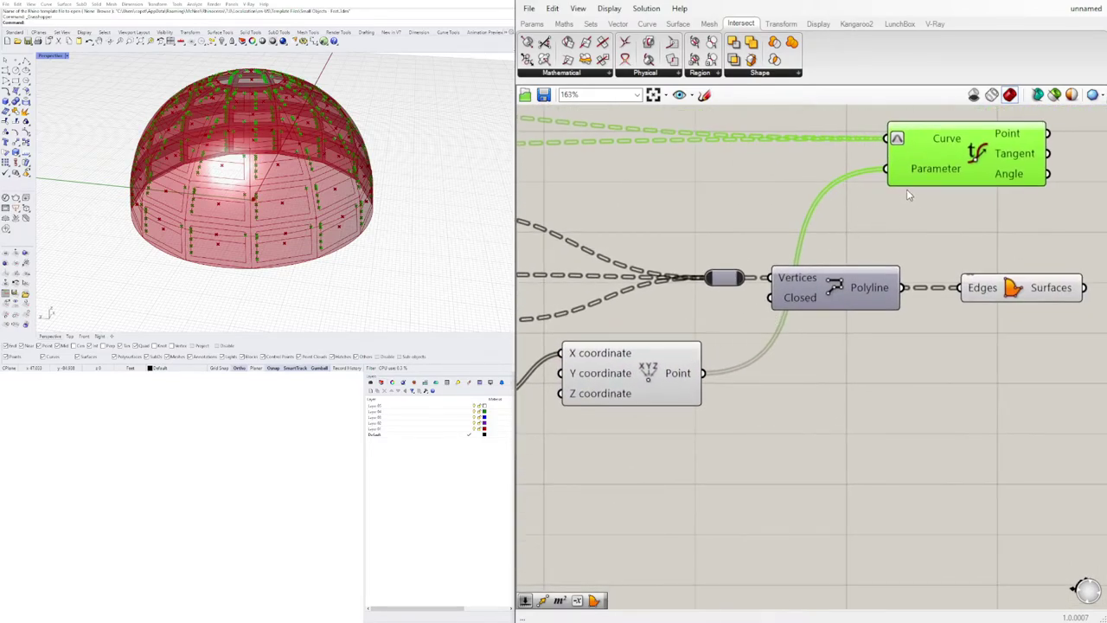
{"action": "right_click_drag", "start_coordinate": [636, 348], "coordinate": [789, 304]}
{"action": "right_click", "coordinate": [829, 331]}
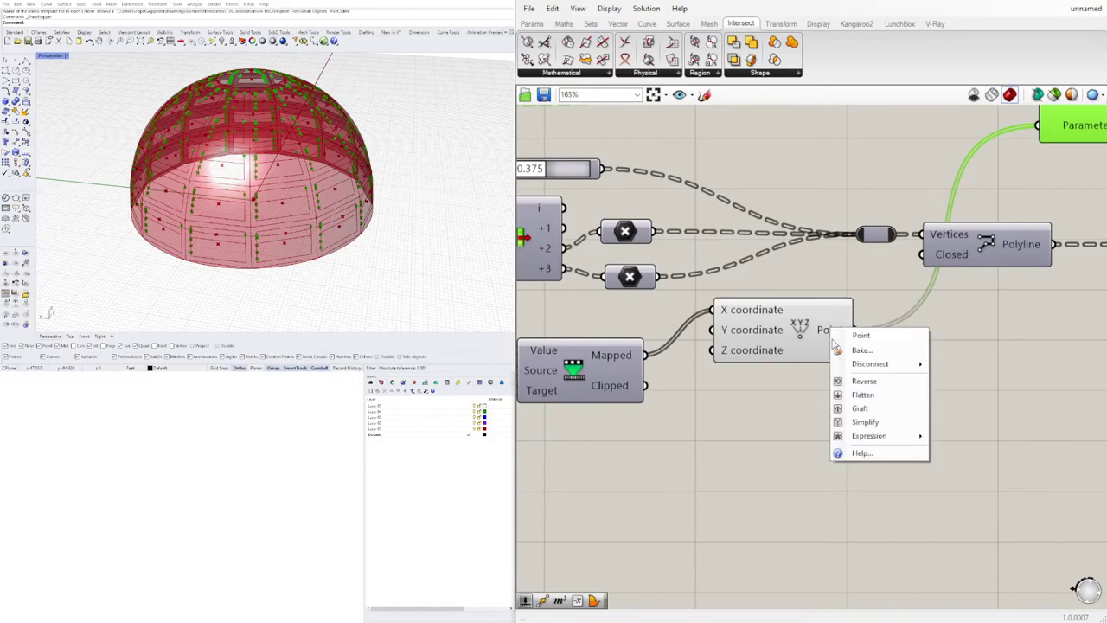
{"action": "left_click", "coordinate": [865, 412]}
{"action": "right_click_drag", "start_coordinate": [355, 208], "coordinate": [232, 210]}
Move Polyline and Boundary Surfaces farther along the definition, beyond Evaluate Curve.
{"action": "scroll", "coordinate": [692, 253], "scroll_direction": "down", "scroll_amount": 2}
{"action": "right_click_drag", "start_coordinate": [893, 289], "coordinate": [680, 335]}
{"action": "left_click_drag", "start_coordinate": [895, 346], "coordinate": [957, 297]}
{"action": "left_click", "coordinate": [852, 197]}
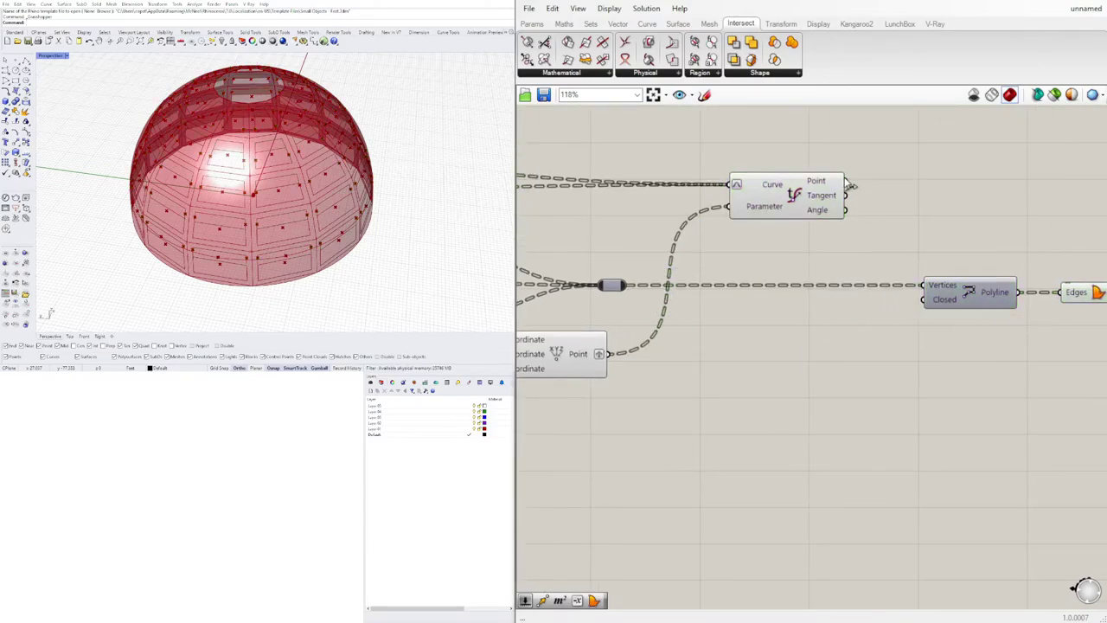
Insert a relay before the Polyline's Vertices input and feed it from Evaluate Curve's Point output instead.
{"action": "right_click_drag", "start_coordinate": [729, 237], "coordinate": [787, 250]}
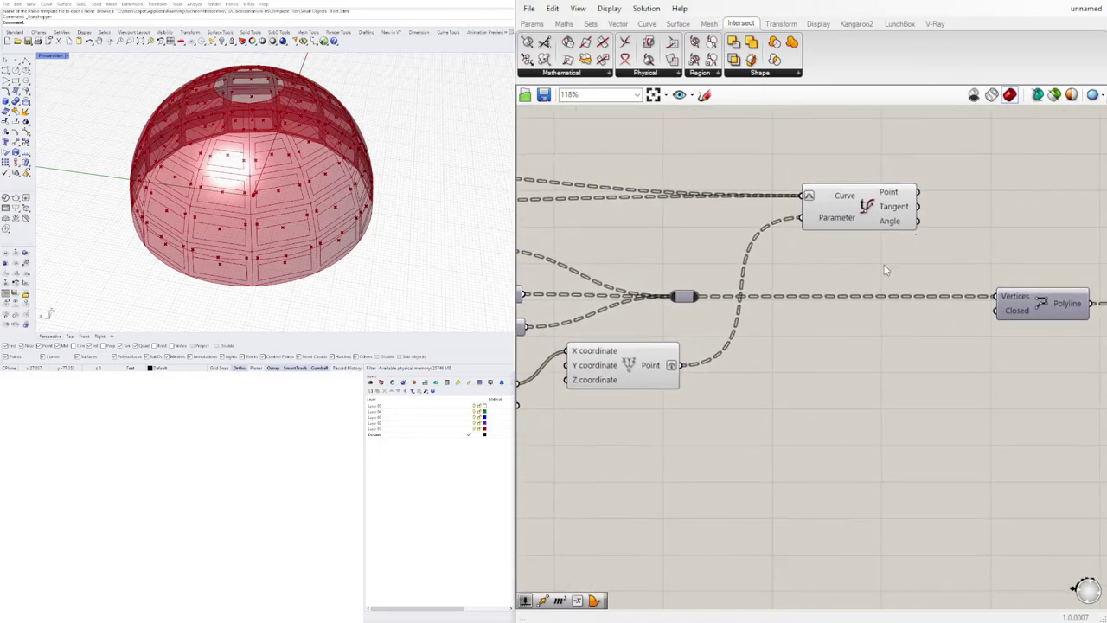
{"action": "scroll", "coordinate": [885, 269], "scroll_direction": "down", "scroll_amount": 3}
{"action": "right_click_drag", "start_coordinate": [760, 292], "coordinate": [978, 295]}
{"action": "scroll", "coordinate": [978, 295], "scroll_direction": "up", "scroll_amount": 2}
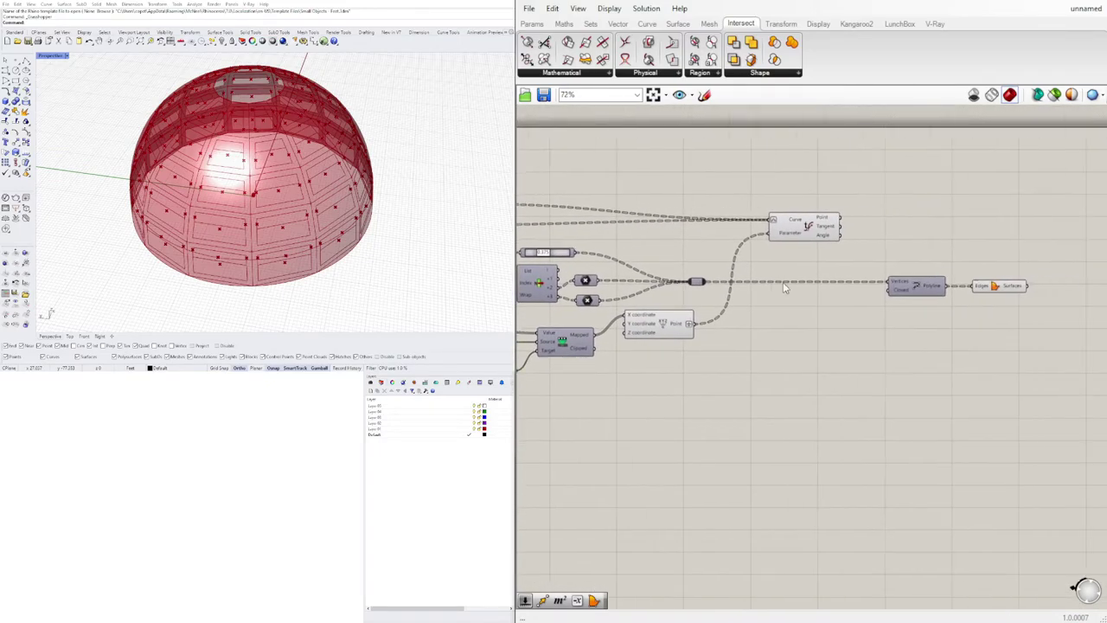
{"action": "double_click", "coordinate": [890, 276]}
{"action": "left_click_drag", "start_coordinate": [847, 184], "coordinate": [887, 276]}
{"action": "right_click_drag", "start_coordinate": [981, 213], "coordinate": [772, 210]}
{"action": "left_click_drag", "start_coordinate": [876, 273], "coordinate": [884, 266]}
Set the Domain start slider to 0.228 and the Domain end slider to 0.671.
{"action": "right_click_drag", "start_coordinate": [795, 281], "coordinate": [988, 252]}
{"action": "scroll", "coordinate": [987, 252], "scroll_direction": "down", "scroll_amount": 2}
{"action": "right_click_drag", "start_coordinate": [725, 280], "coordinate": [891, 295]}
{"action": "scroll", "coordinate": [656, 349], "scroll_direction": "up", "scroll_amount": 5}
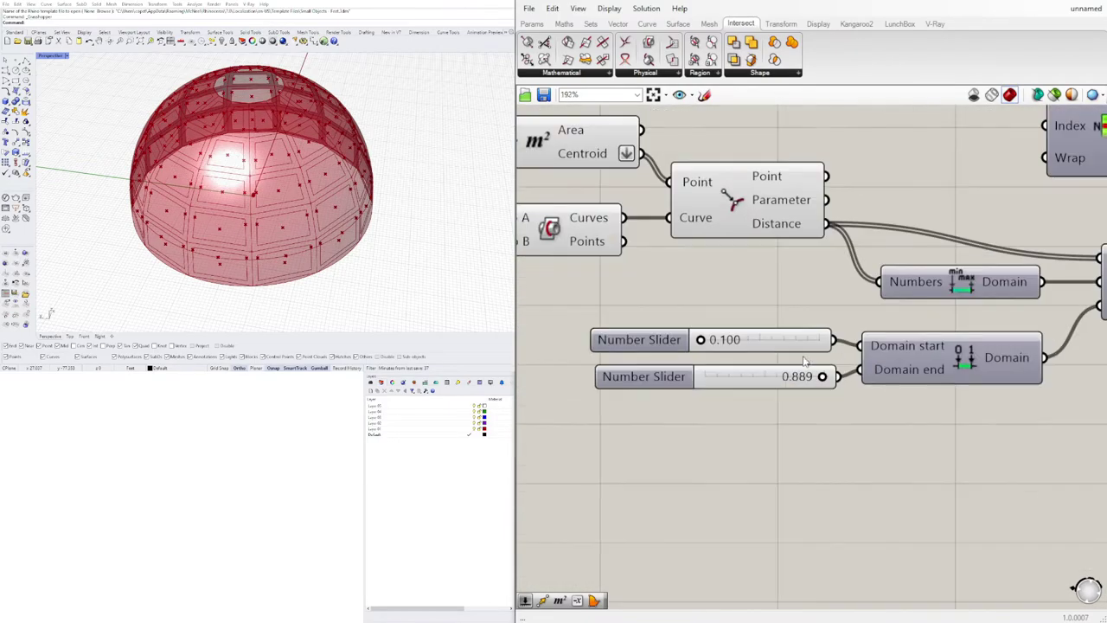
{"action": "left_click_drag", "start_coordinate": [634, 314], "coordinate": [684, 315]}
{"action": "left_click_drag", "start_coordinate": [820, 375], "coordinate": [767, 375]}
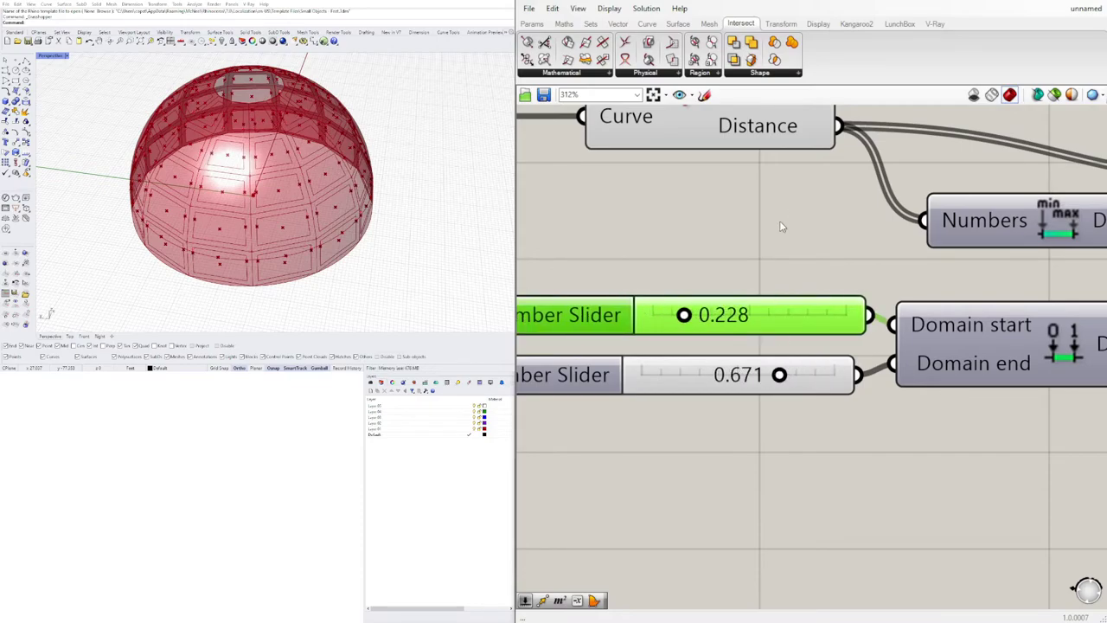
{"action": "left_click", "coordinate": [779, 222]}
Delete the Boundary Surfaces component after the Polyline and turn on the Polyline's preview.
{"action": "scroll", "coordinate": [780, 222], "scroll_direction": "down", "scroll_amount": 7}
{"action": "right_click_drag", "start_coordinate": [1019, 232], "coordinate": [709, 321]}
{"action": "scroll", "coordinate": [946, 277], "scroll_direction": "up", "scroll_amount": 2}
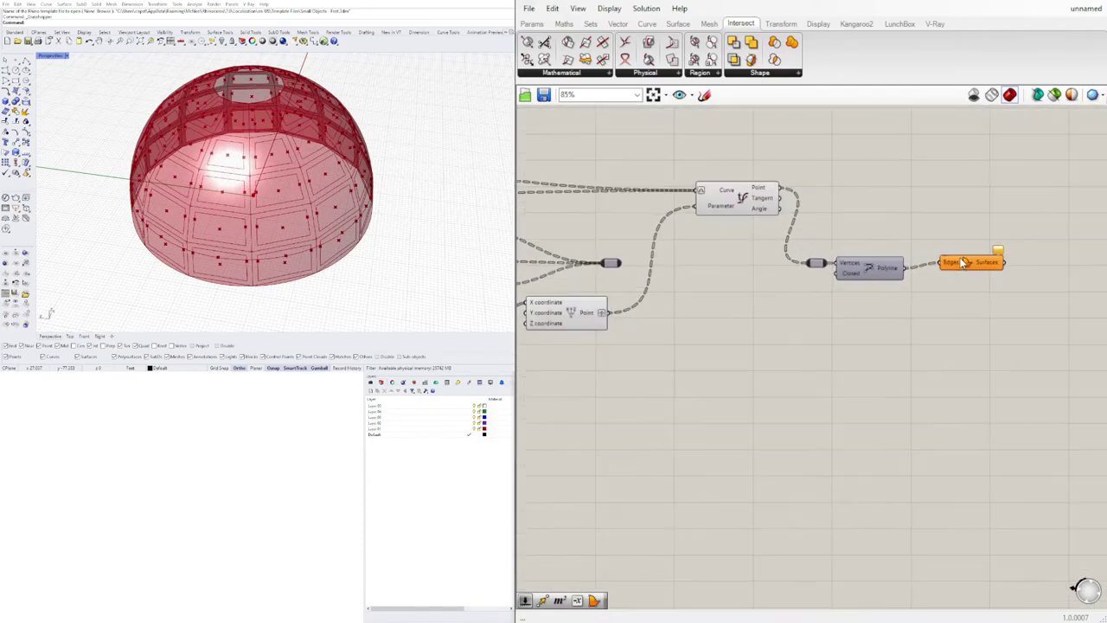
{"action": "left_click", "coordinate": [960, 264]}
{"action": "scroll", "coordinate": [960, 272], "scroll_direction": "up", "scroll_amount": 4}
{"action": "right_click", "coordinate": [943, 270]}
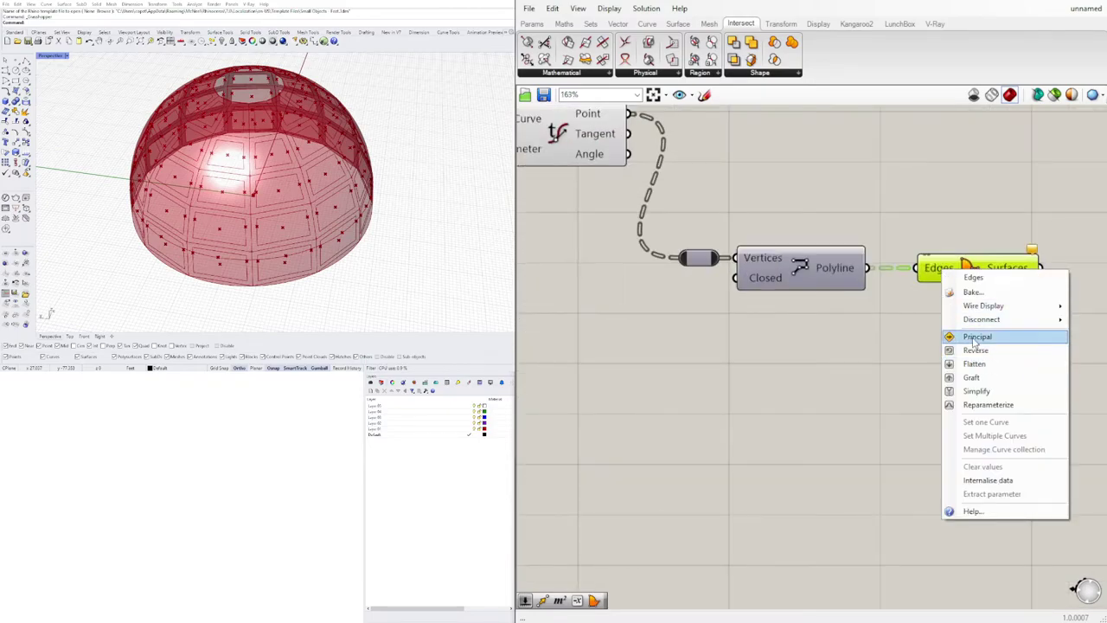
{"action": "left_click", "coordinate": [974, 337]}
{"action": "key", "text": "Delete"}
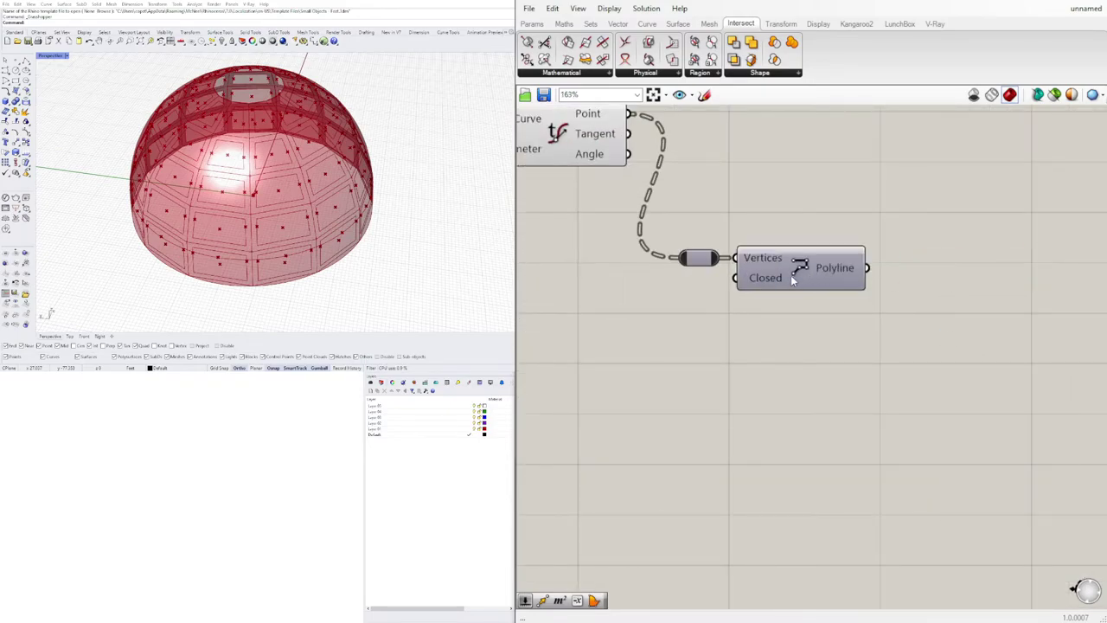
{"action": "right_click", "coordinate": [807, 264]}
{"action": "left_click", "coordinate": [835, 288]}
Turn off the preview of the distance-remapping and curve-evaluation components ahead of the Polyline.
{"action": "scroll", "coordinate": [787, 334], "scroll_direction": "down", "scroll_amount": 7}
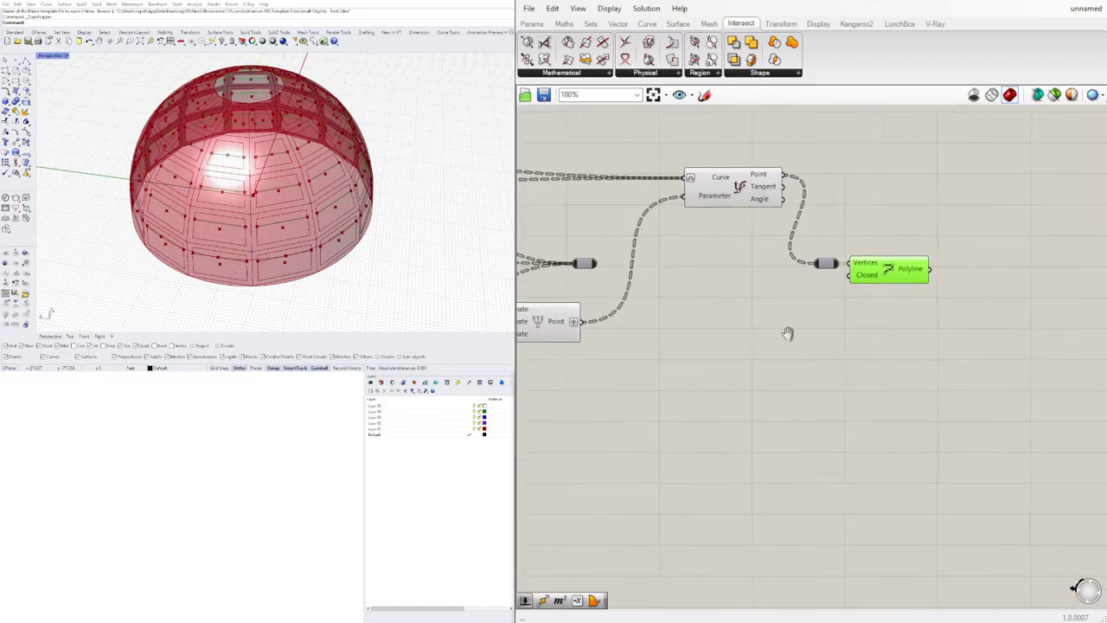
{"action": "left_click_drag", "start_coordinate": [843, 390], "coordinate": [577, 247]}
{"action": "middle_click", "coordinate": [585, 245]}
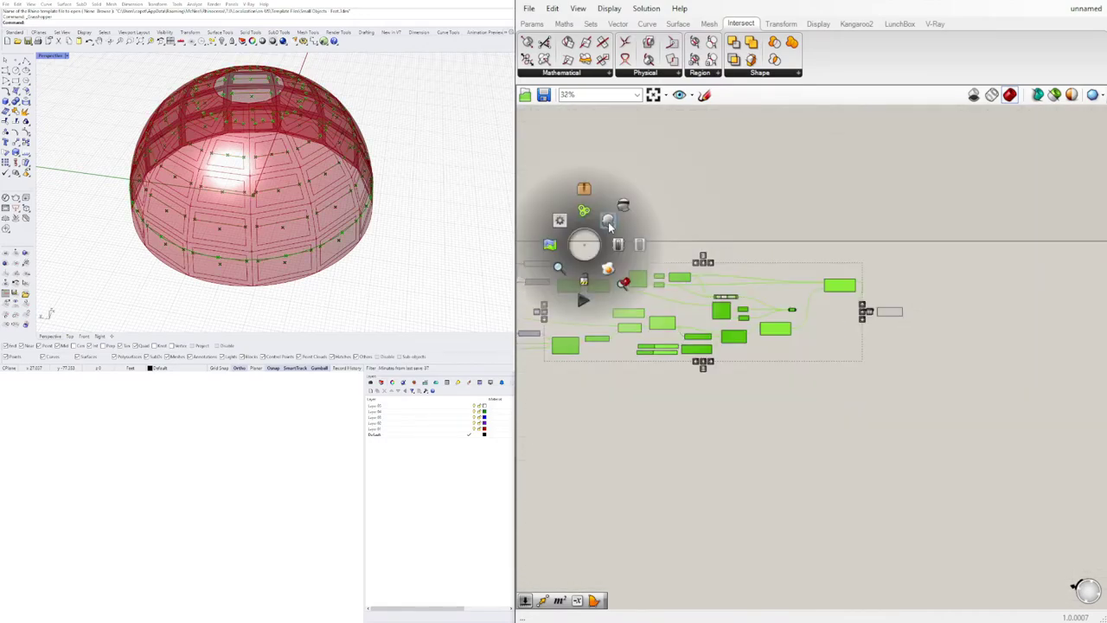
{"action": "left_click", "coordinate": [610, 223]}
Try to turn off the preview of all the components upstream of the Polyline.
{"action": "scroll", "coordinate": [1082, 201], "scroll_direction": "down", "scroll_amount": 3}
{"action": "left_click_drag", "start_coordinate": [932, 356], "coordinate": [559, 185]}
{"action": "middle_click", "coordinate": [558, 183]}
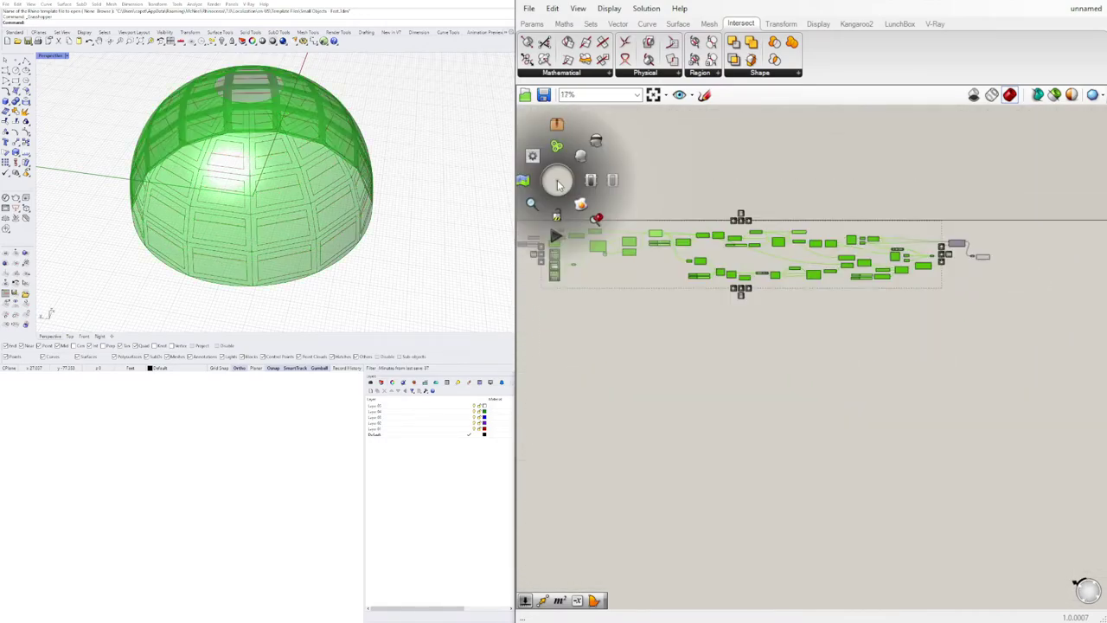
{"action": "left_click", "coordinate": [597, 140]}
{"action": "scroll", "coordinate": [779, 246], "scroll_direction": "up", "scroll_amount": 5}
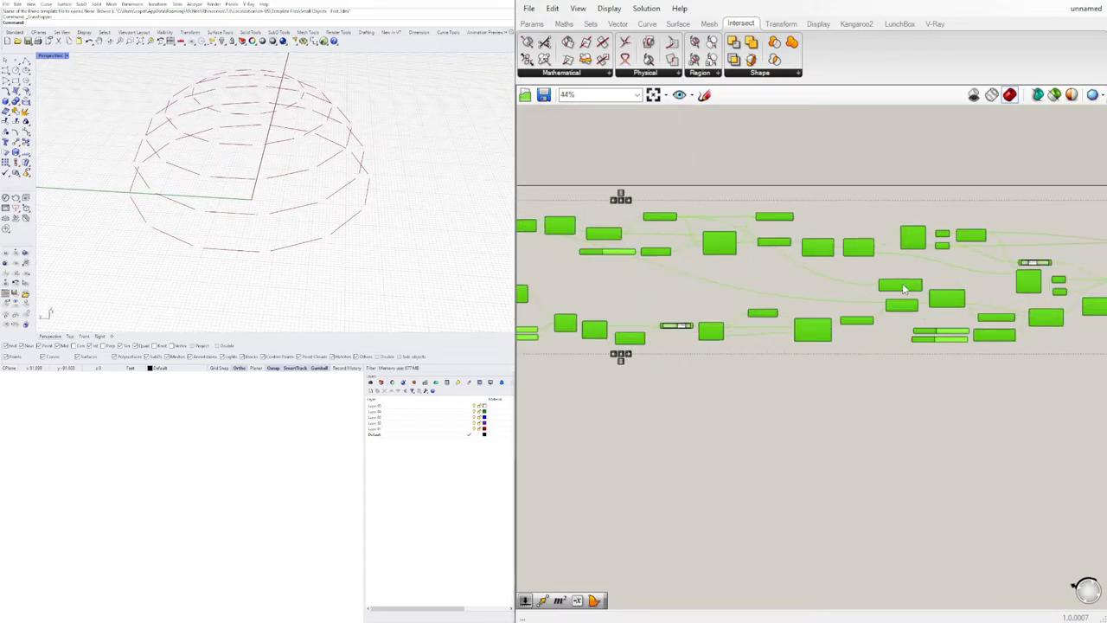
{"action": "left_click", "coordinate": [1006, 378]}
{"action": "scroll", "coordinate": [897, 293], "scroll_direction": "up", "scroll_amount": 2}
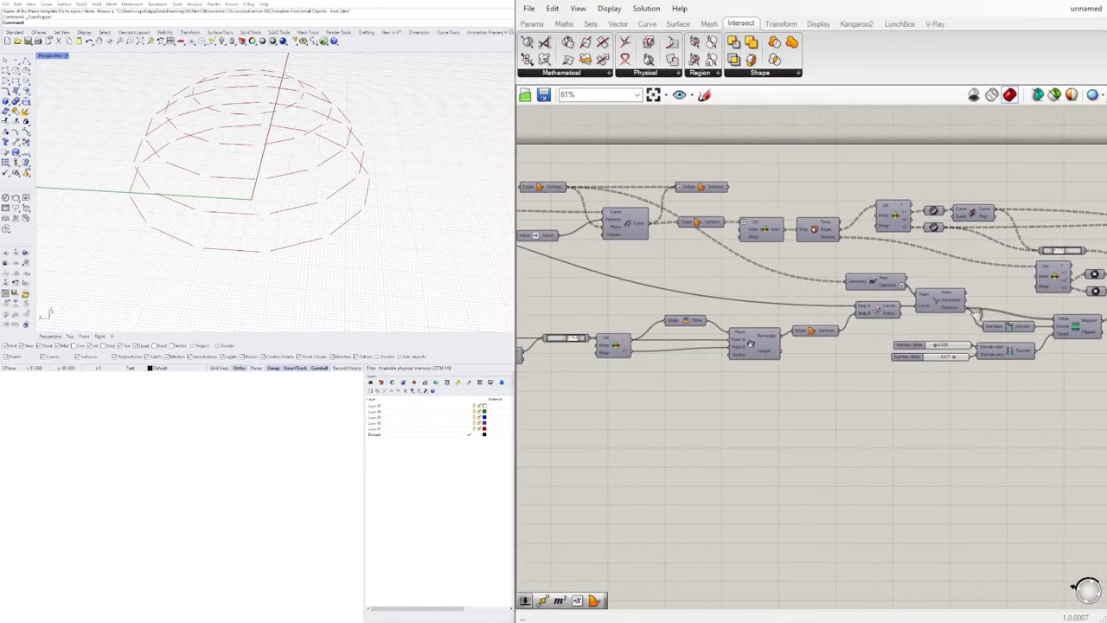
{"action": "key", "text": "ctrl+z"}
Turn off the preview of the Revolution component that generates the dome surface.
{"action": "right_click_drag", "start_coordinate": [647, 250], "coordinate": [865, 235]}
{"action": "right_click_drag", "start_coordinate": [1038, 260], "coordinate": [528, 275]}
{"action": "left_click", "coordinate": [1020, 287]}
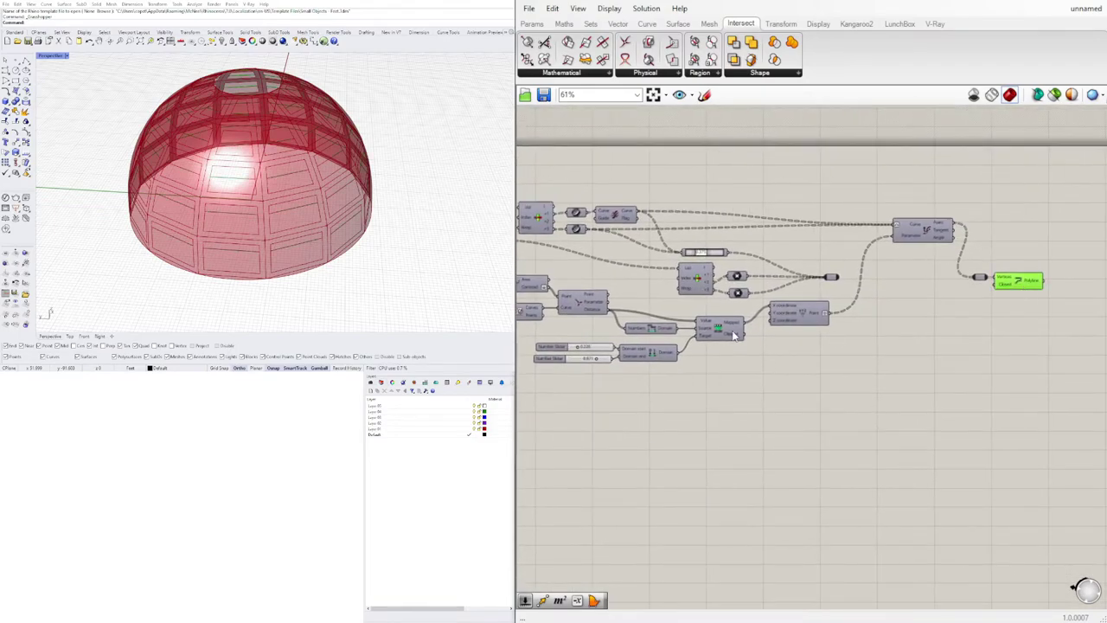
{"action": "right_click_drag", "start_coordinate": [588, 334], "coordinate": [1073, 329]}
{"action": "left_click", "coordinate": [821, 188]}
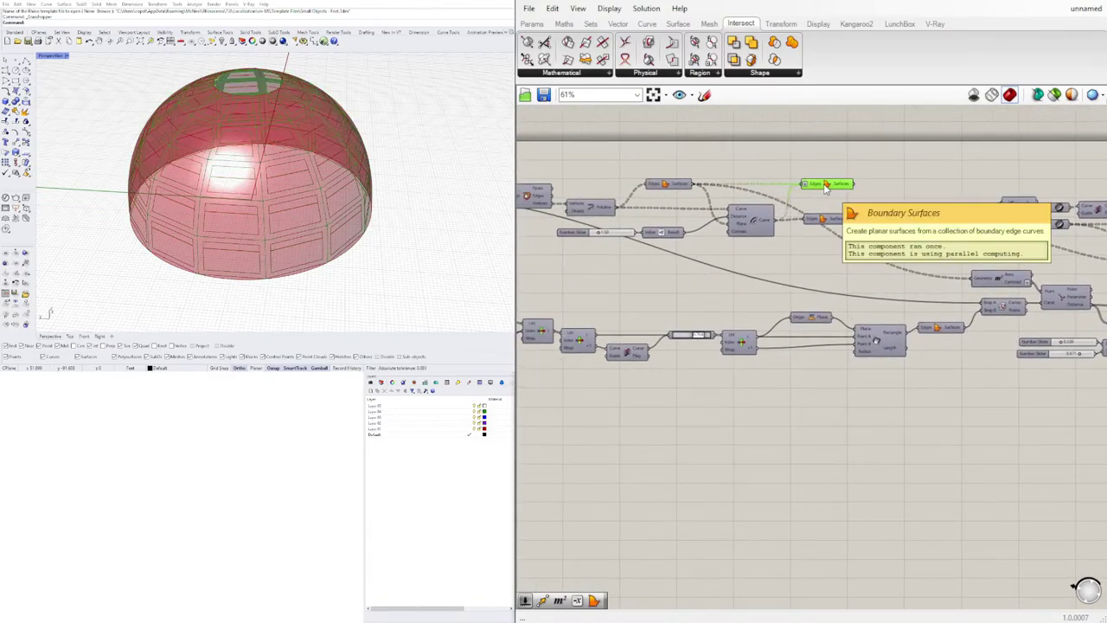
{"action": "scroll", "coordinate": [753, 232], "scroll_direction": "down", "scroll_amount": 2}
{"action": "right_click_drag", "start_coordinate": [753, 232], "coordinate": [896, 242]}
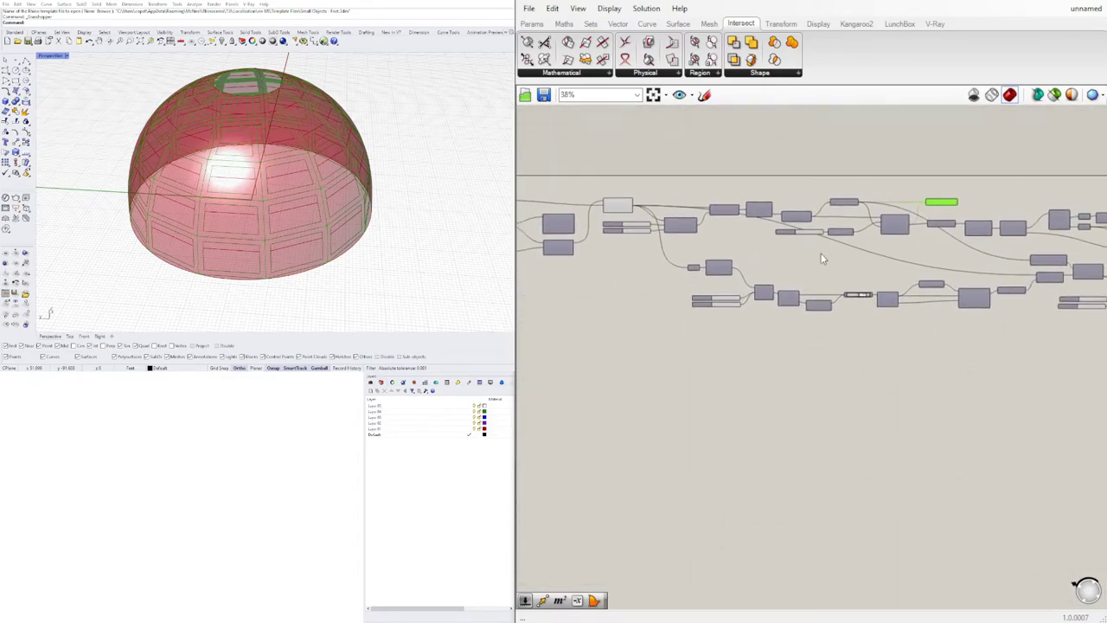
{"action": "scroll", "coordinate": [640, 210], "scroll_direction": "up", "scroll_amount": 4}
{"action": "left_click", "coordinate": [603, 208]}
{"action": "right_click", "coordinate": [601, 209]}
{"action": "left_click", "coordinate": [633, 230]}
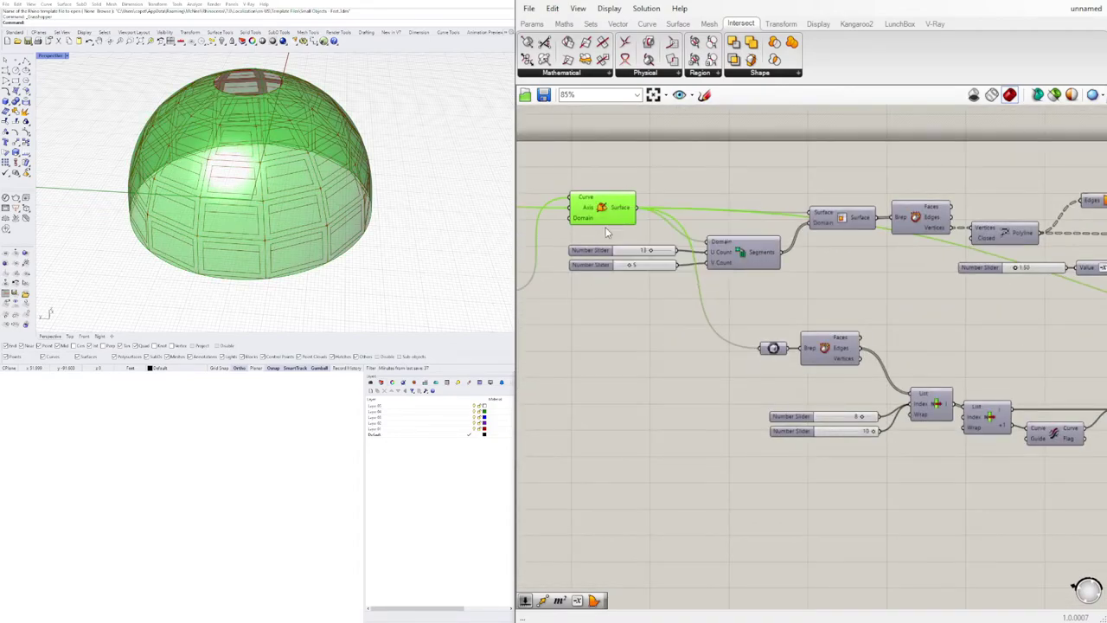
Set the Point On Curve slider that positions the cutting rectangle to 0.606.
{"action": "right_click_drag", "start_coordinate": [888, 250], "coordinate": [670, 288]}
{"action": "scroll", "coordinate": [969, 454], "scroll_direction": "up", "scroll_amount": 5}
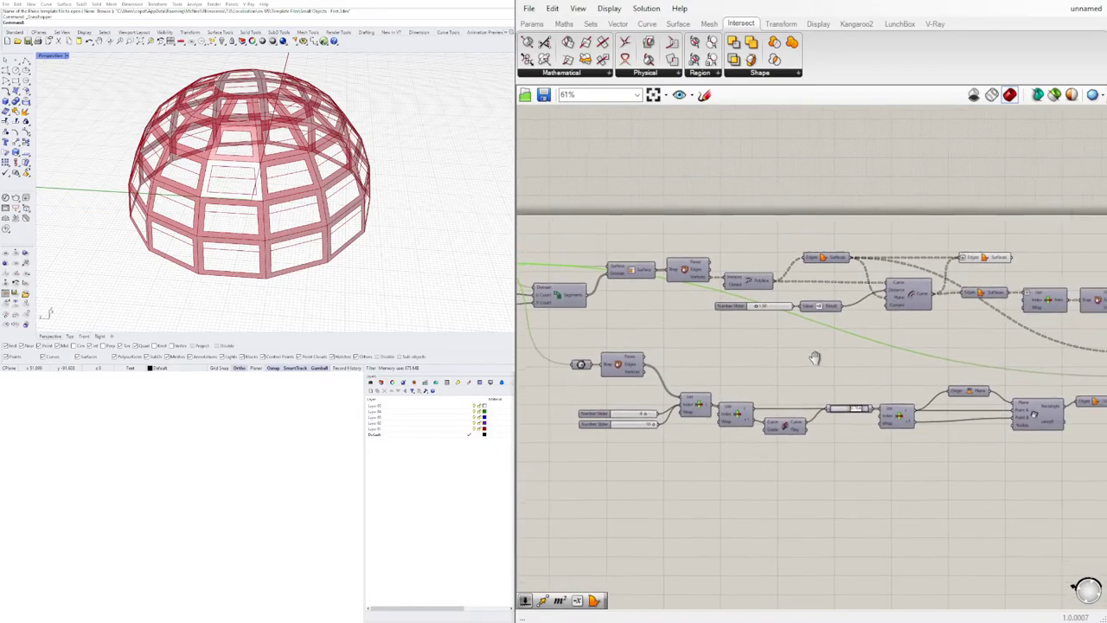
{"action": "left_click_drag", "start_coordinate": [828, 407], "coordinate": [801, 421]}
Turn on the preview of the Brep | Brep intersection component that produces the ring around the dome.
{"action": "scroll", "coordinate": [881, 336], "scroll_direction": "down", "scroll_amount": 5}
{"action": "right_click_drag", "start_coordinate": [988, 356], "coordinate": [787, 355]}
{"action": "left_click", "coordinate": [870, 335]}
{"action": "right_click", "coordinate": [870, 335]}
{"action": "left_click", "coordinate": [890, 358]}
Set the Point On Curve slider that positions the cutting rectangle to 0.422.
{"action": "right_click_drag", "start_coordinate": [565, 401], "coordinate": [839, 356]}
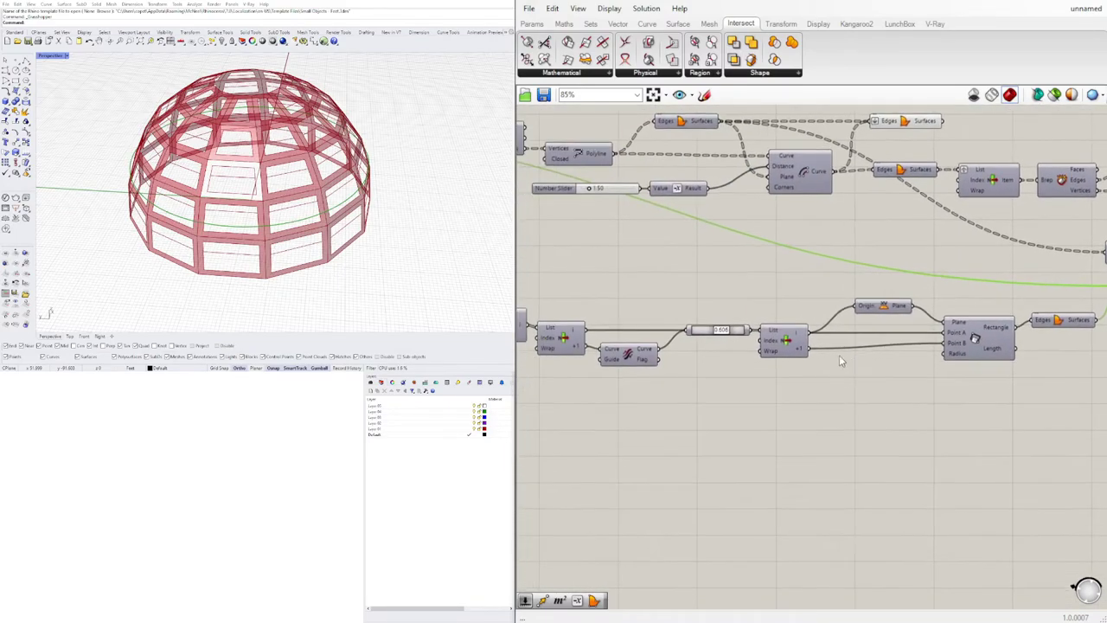
{"action": "right_click_drag", "start_coordinate": [607, 357], "coordinate": [803, 363]}
{"action": "scroll", "coordinate": [863, 354], "scroll_direction": "up", "scroll_amount": 4}
{"action": "scroll", "coordinate": [993, 301], "scroll_direction": "up", "scroll_amount": 1}
{"action": "left_click_drag", "start_coordinate": [996, 300], "coordinate": [979, 323]}
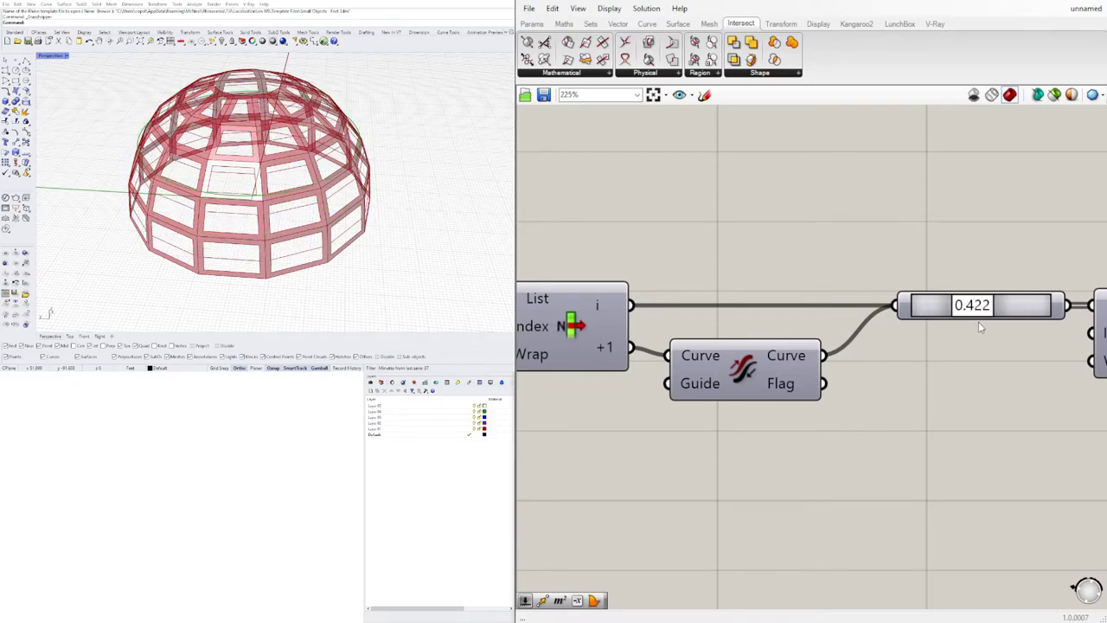
Select the Polyline component and examine up close how its lines lie across the dome panels.
{"action": "scroll", "coordinate": [978, 322], "scroll_direction": "down", "scroll_amount": 4}
{"action": "right_click_drag", "start_coordinate": [928, 334], "coordinate": [640, 332]}
{"action": "right_click_drag", "start_coordinate": [1099, 325], "coordinate": [666, 314]}
{"action": "right_click_drag", "start_coordinate": [1046, 307], "coordinate": [588, 270]}
{"action": "left_click", "coordinate": [809, 244]}
{"action": "left_click_drag", "start_coordinate": [851, 245], "coordinate": [856, 247]}
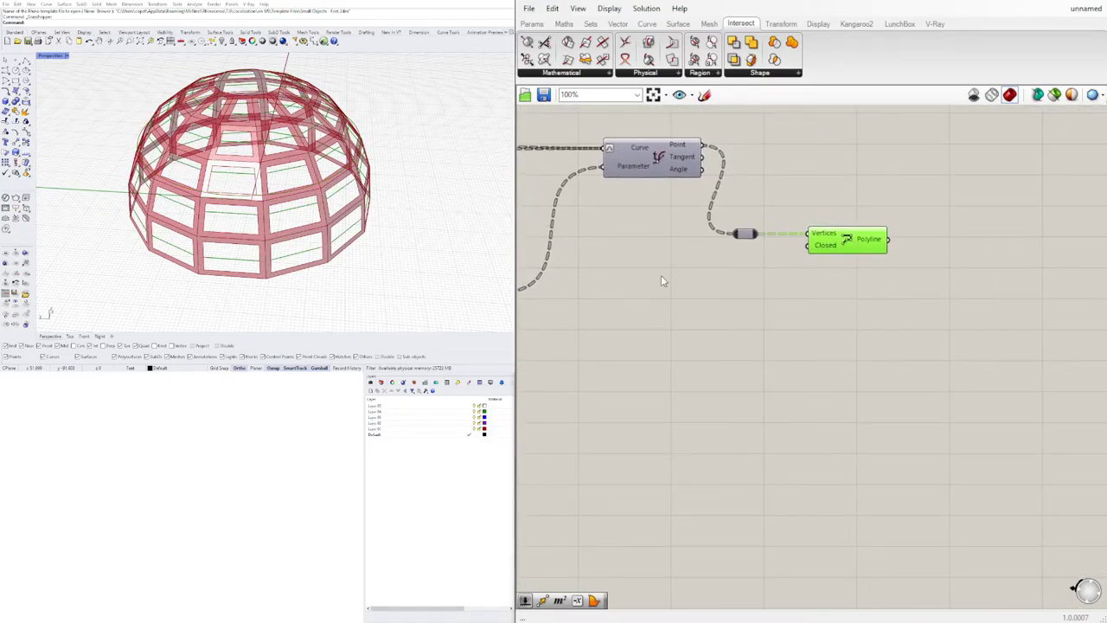
{"action": "mouse_move", "coordinate": [372, 182]}
{"action": "right_mouse_down"}
{"action": "mouse_move", "coordinate": [388, 160]}
{"action": "mouse_move", "coordinate": [378, 164]}
{"action": "right_mouse_up"}
{"action": "scroll", "coordinate": [322, 201], "scroll_direction": "up", "scroll_amount": 6}
{"action": "left_click", "coordinate": [784, 291]}
{"action": "left_click", "coordinate": [835, 247]}
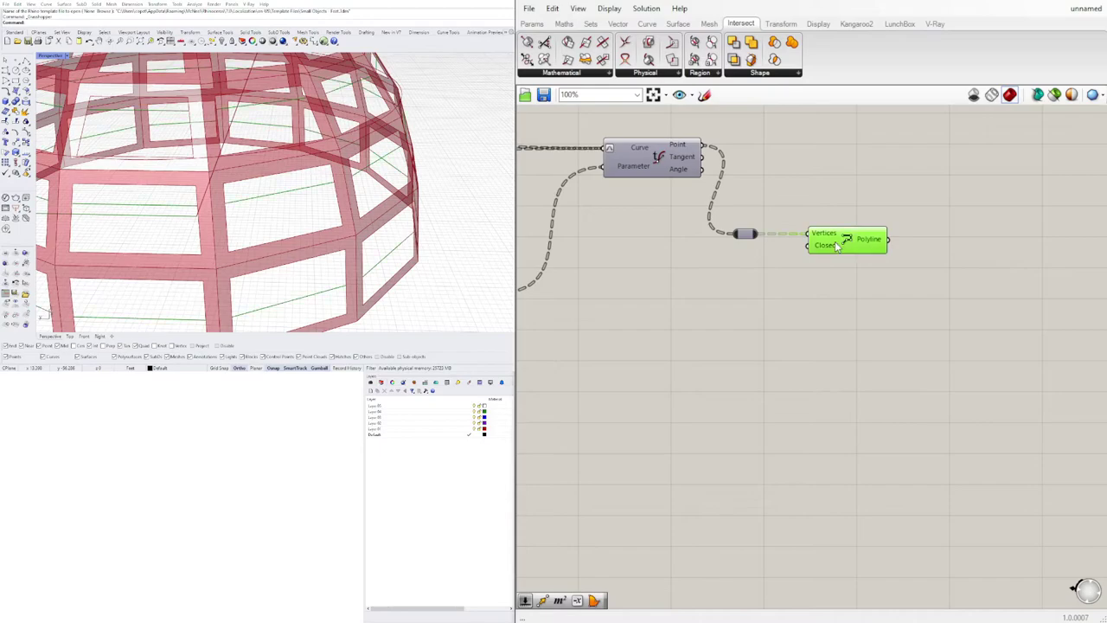
Move the relay ahead of the Polyline upward and turn on the preview of the curve-evaluation component.
{"action": "left_click_drag", "start_coordinate": [748, 234], "coordinate": [759, 182]}
{"action": "right_click", "coordinate": [676, 181]}
{"action": "left_click", "coordinate": [677, 183]}
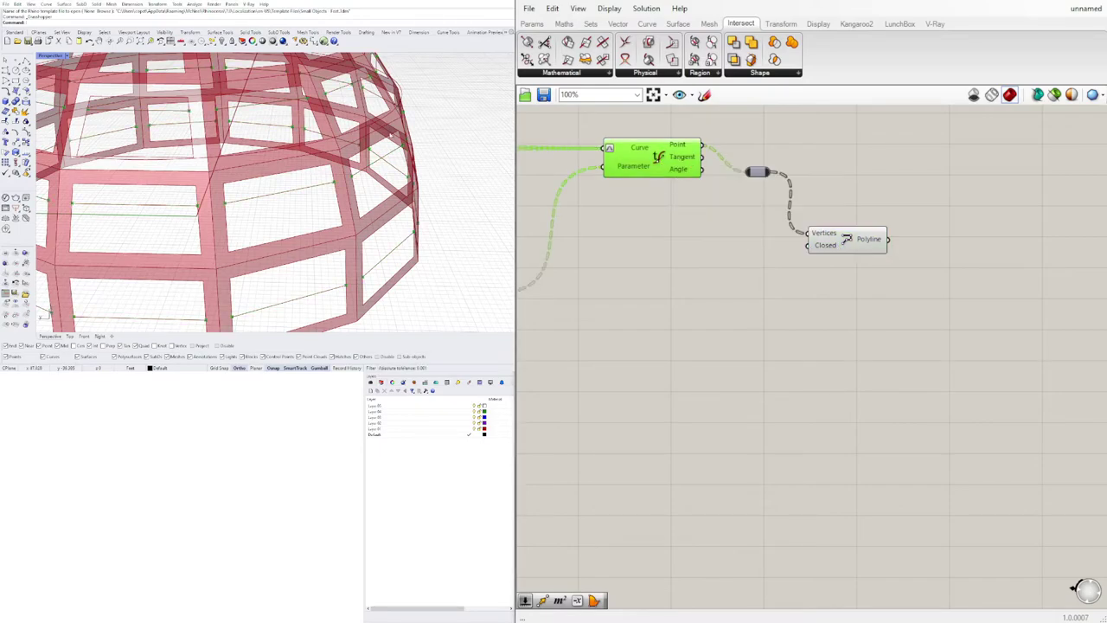
{"action": "right_click_drag", "start_coordinate": [322, 195], "coordinate": [285, 185]}
{"action": "scroll", "coordinate": [284, 185], "scroll_direction": "down", "scroll_amount": 5}
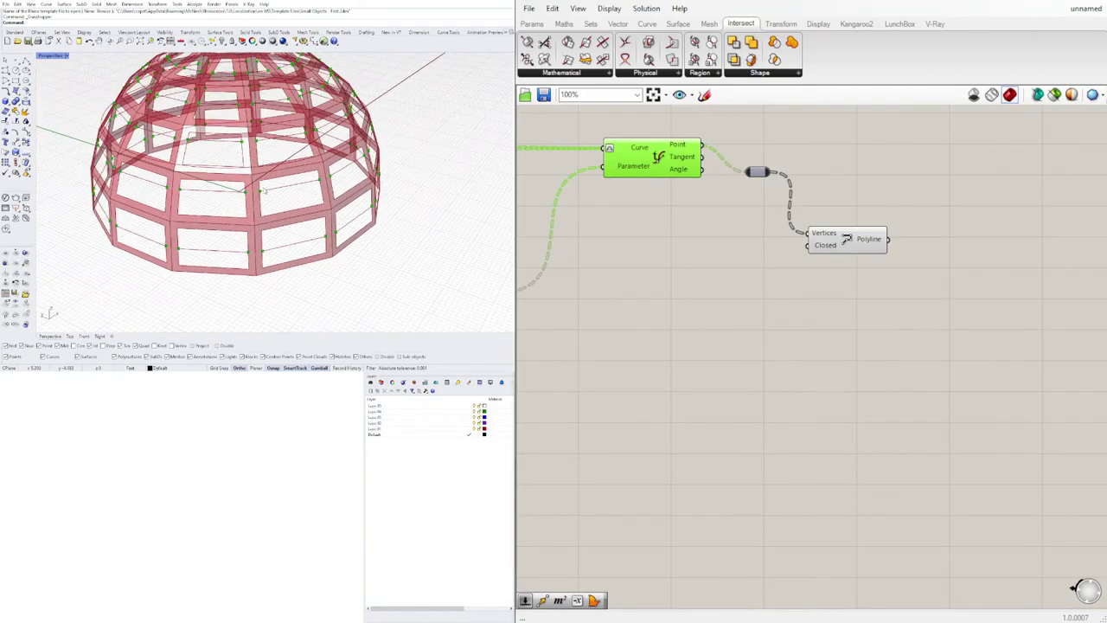
Connect the corner-point relay to the relay ahead of the Polyline and delete that second relay so both wires enter Vertices directly.
{"action": "scroll", "coordinate": [533, 250], "scroll_direction": "down", "scroll_amount": 2}
{"action": "right_click_drag", "start_coordinate": [534, 250], "coordinate": [848, 332]}
{"action": "scroll", "coordinate": [830, 329], "scroll_direction": "up", "scroll_amount": 4}
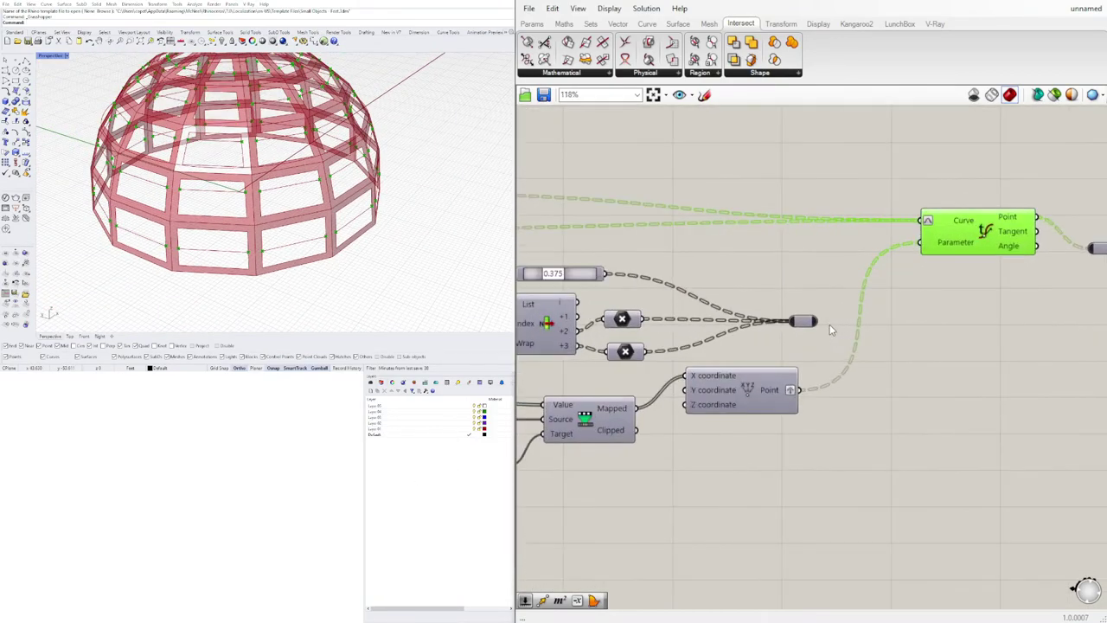
{"action": "right_click_drag", "start_coordinate": [880, 295], "coordinate": [814, 300]}
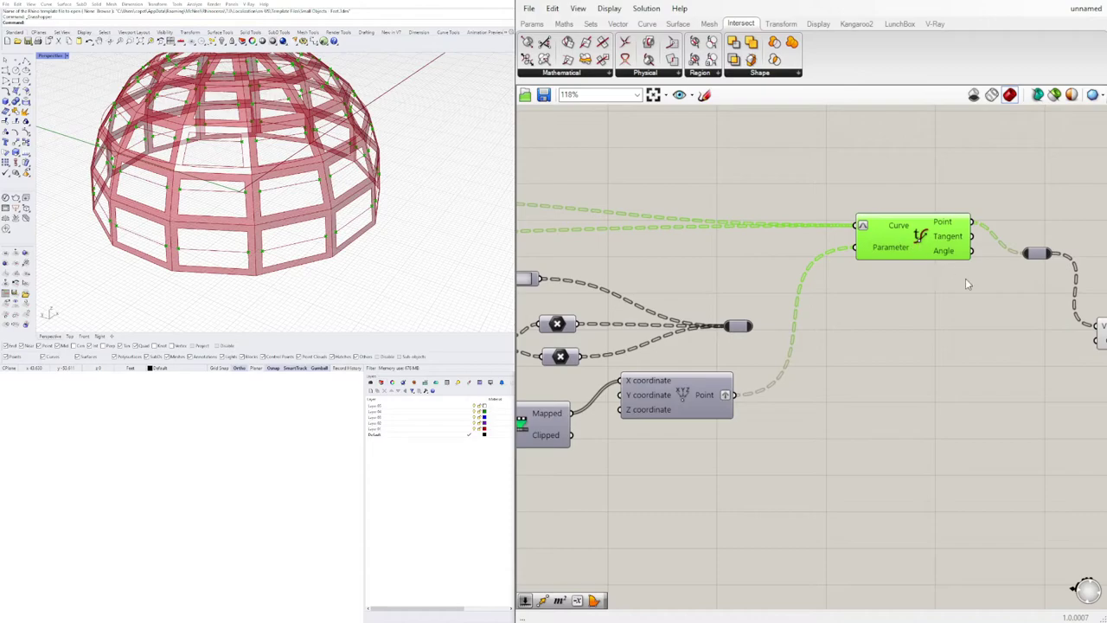
{"action": "right_click_drag", "start_coordinate": [965, 279], "coordinate": [847, 256]}
{"action": "left_click_drag", "start_coordinate": [633, 303], "coordinate": [910, 288]}
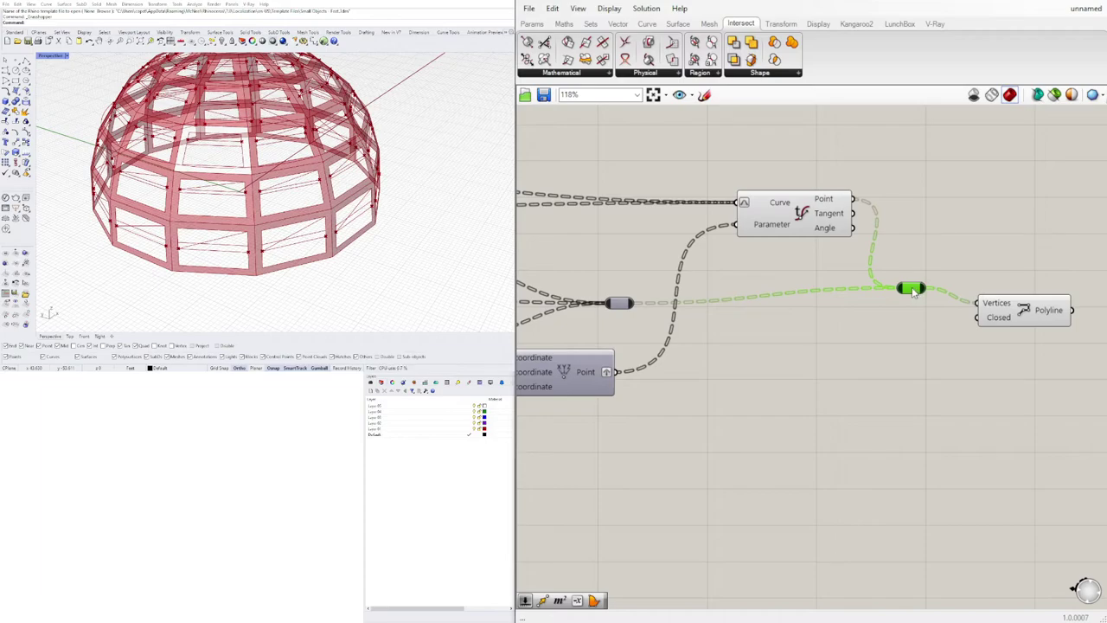
{"action": "key", "text": "Delete"}
{"action": "left_click", "coordinate": [996, 309]}
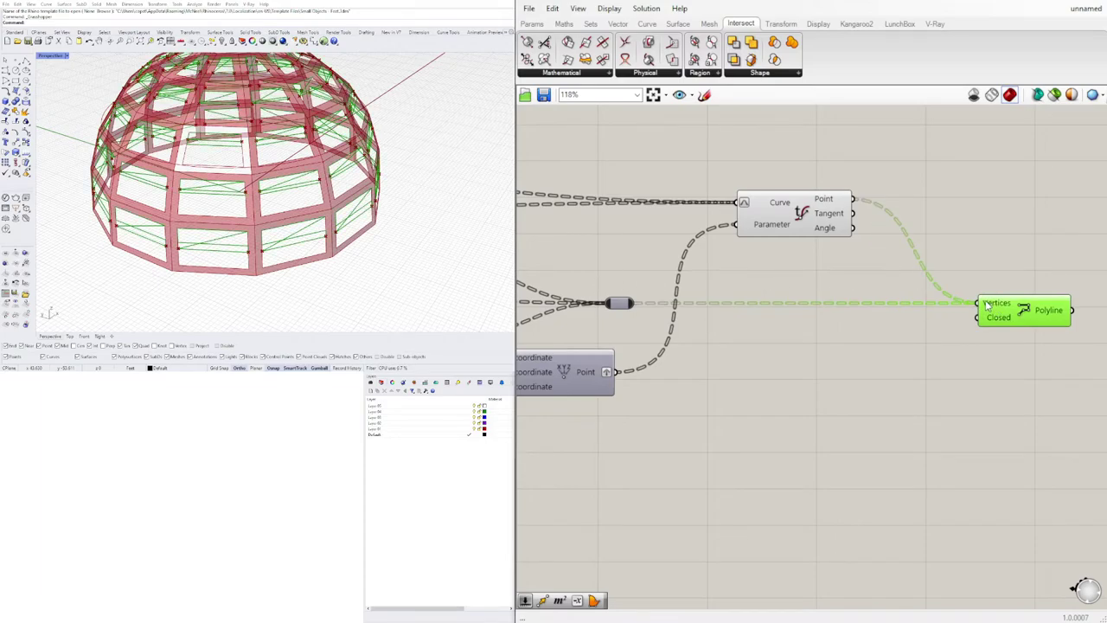
Disconnect the evaluated points and the corner-point relay from the Polyline's Vertices input.
{"action": "left_click_drag", "start_coordinate": [861, 205], "coordinate": [986, 302], "text": "ctrl"}
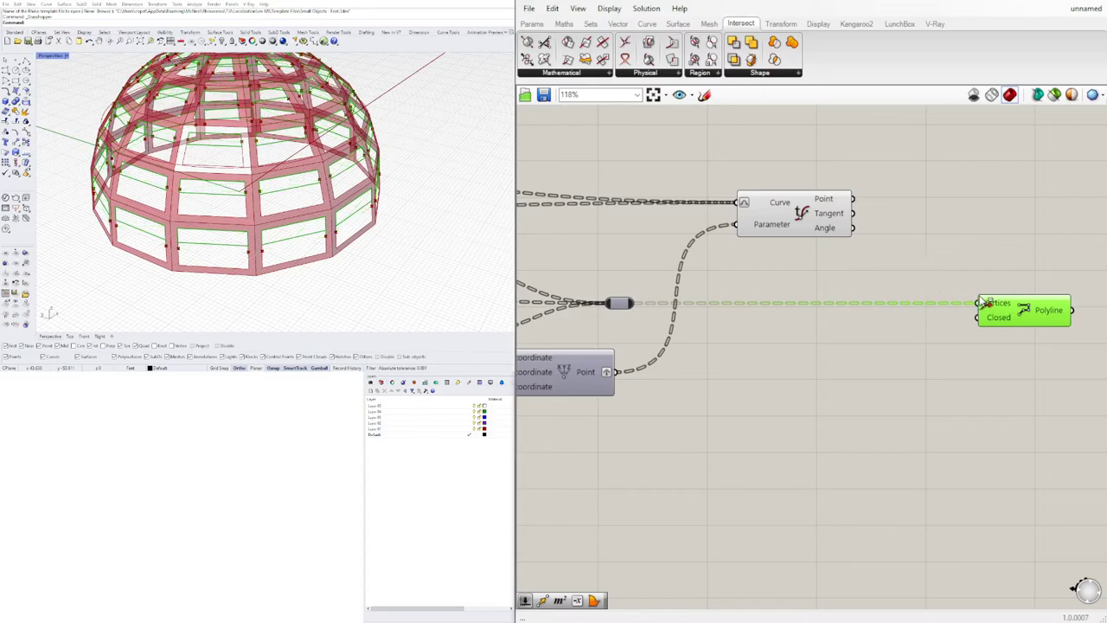
{"action": "left_click_drag", "start_coordinate": [641, 309], "coordinate": [978, 305], "text": "ctrl"}
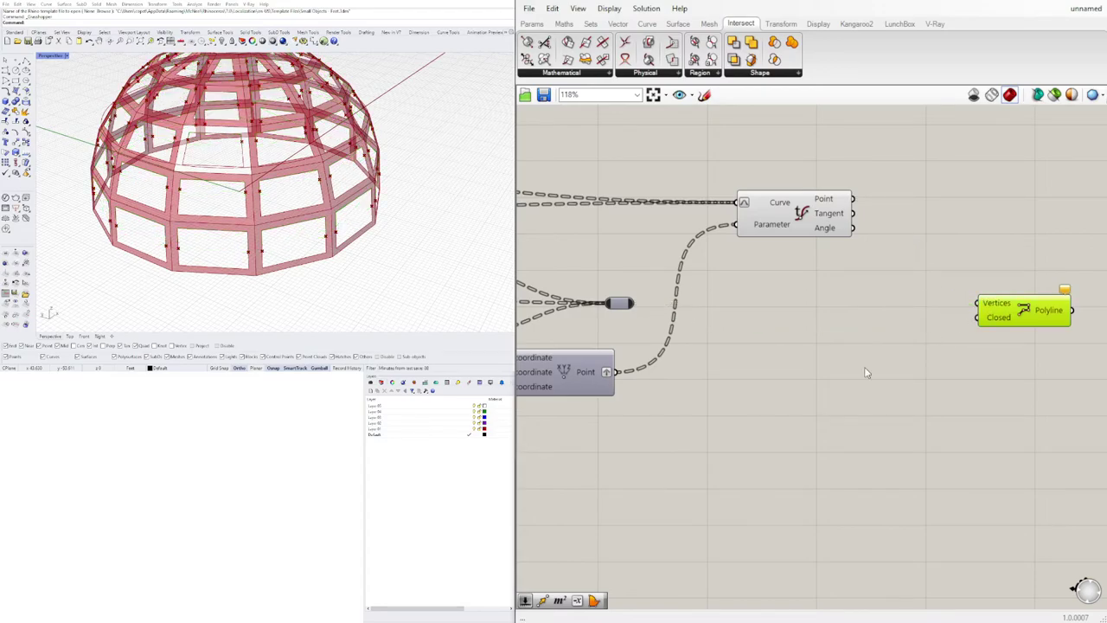
{"action": "right_click", "coordinate": [625, 314]}
{"action": "left_click", "coordinate": [651, 283]}
Disconnect the 0.375 Point On Curve component from the corner-point relay.
{"action": "right_click_drag", "start_coordinate": [650, 283], "coordinate": [922, 279]}
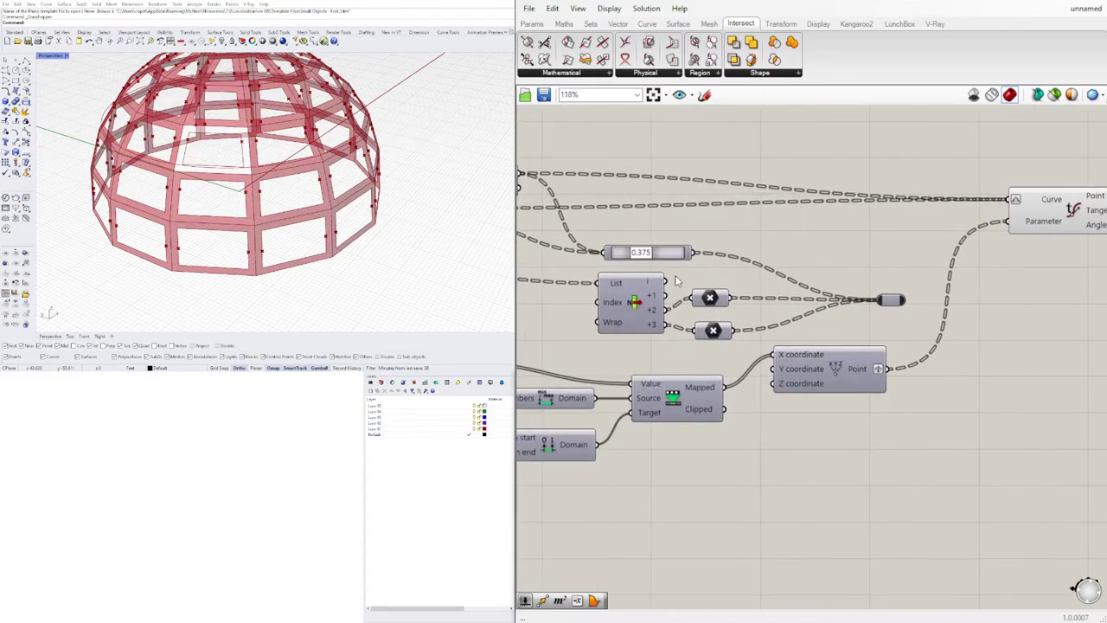
{"action": "right_click", "coordinate": [711, 301]}
{"action": "left_click", "coordinate": [842, 243]}
{"action": "left_click_drag", "start_coordinate": [876, 301], "coordinate": [693, 252], "text": "ctrl"}
{"action": "right_click_drag", "start_coordinate": [851, 279], "coordinate": [698, 257]}
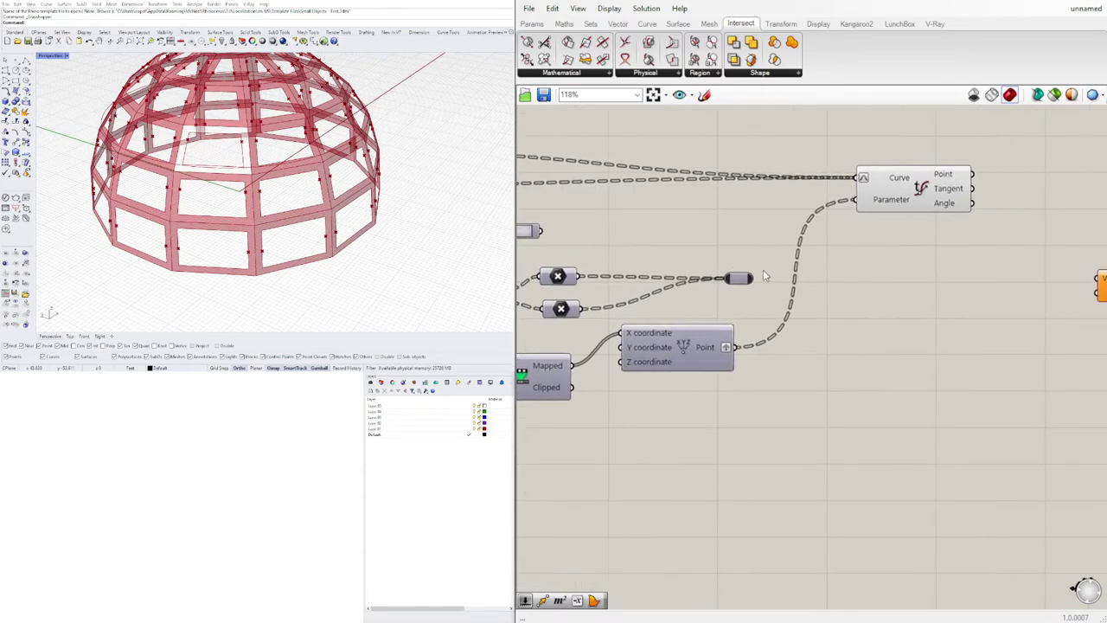
{"action": "scroll", "coordinate": [737, 284], "scroll_direction": "down", "scroll_amount": 2}
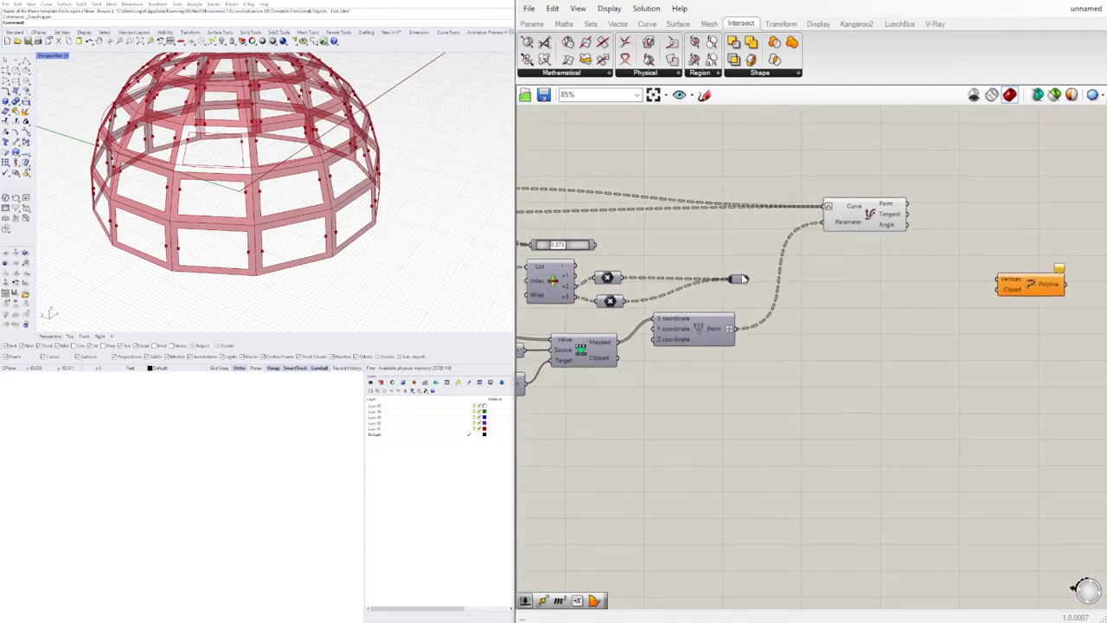
Move the corner-point relay next to the Polyline and wire it together with the evaluated points into Vertices.
{"action": "left_click_drag", "start_coordinate": [742, 278], "coordinate": [965, 279]}
{"action": "left_click_drag", "start_coordinate": [908, 205], "coordinate": [998, 279]}
{"action": "left_click", "coordinate": [1005, 235]}
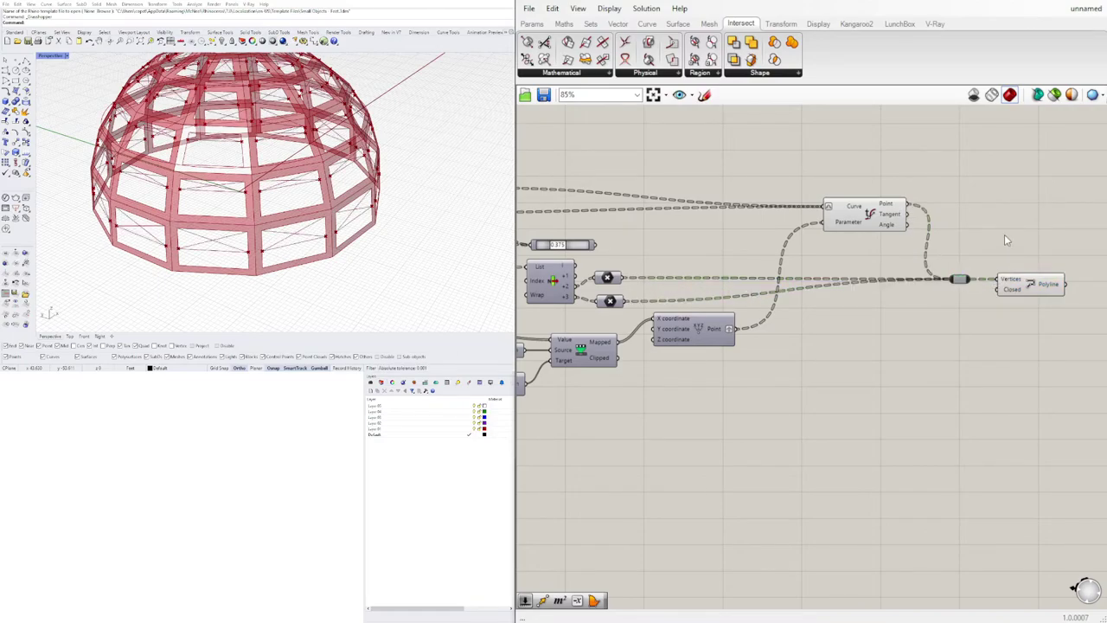
Delete the relay so its wires run directly into Vertices, and move the Polyline component further along the canvas.
{"action": "left_click", "coordinate": [964, 282]}
{"action": "key", "text": "Delete"}
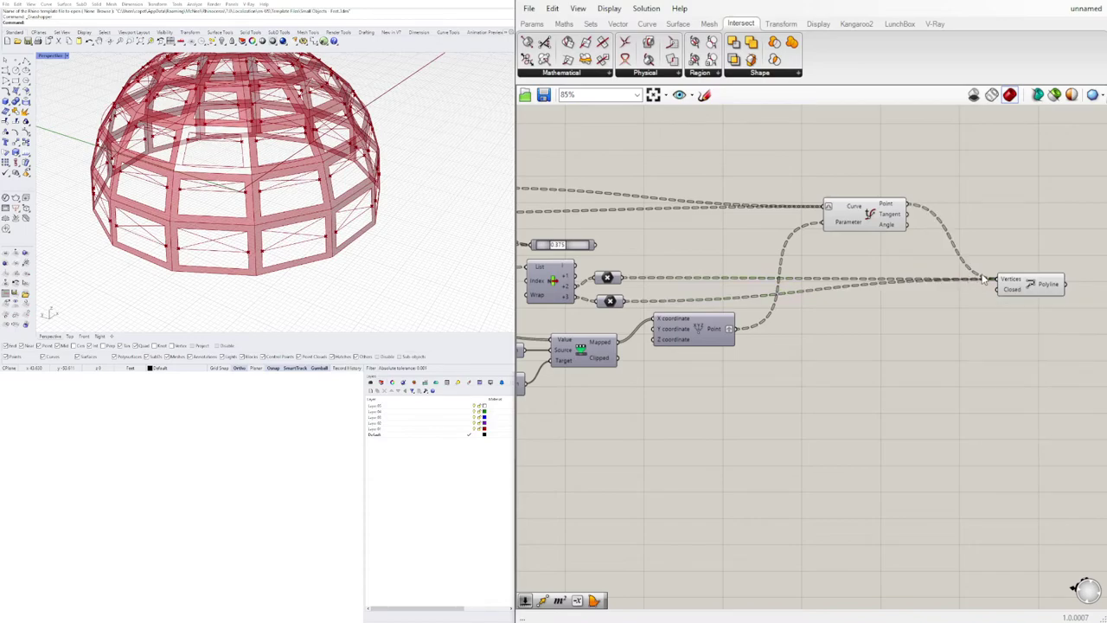
{"action": "left_click_drag", "start_coordinate": [1014, 282], "coordinate": [1056, 283]}
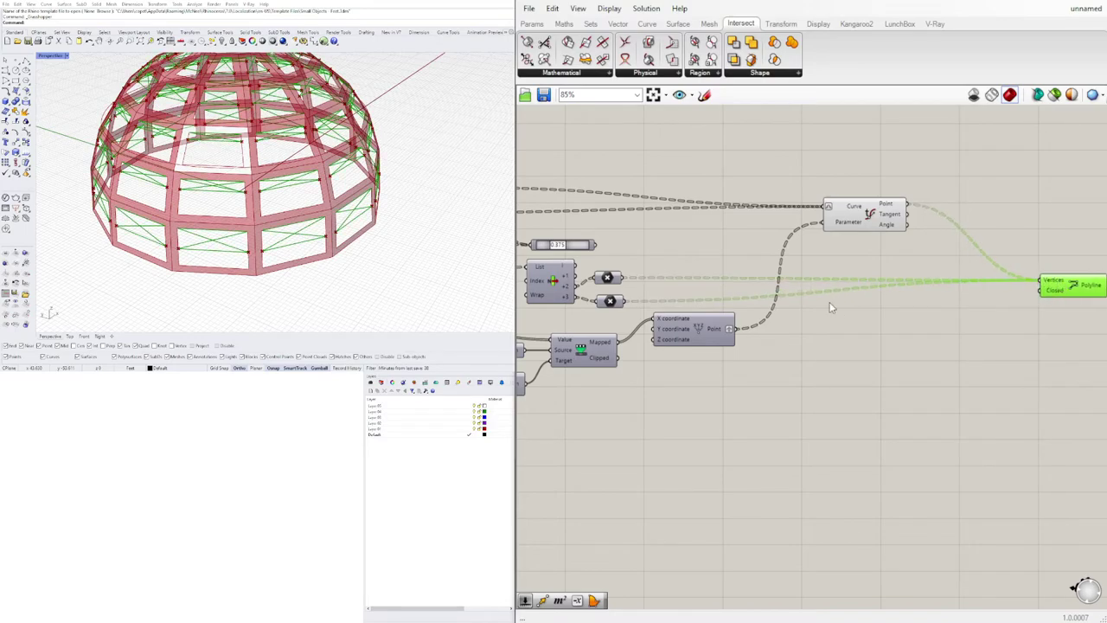
{"action": "left_click", "coordinate": [830, 304]}
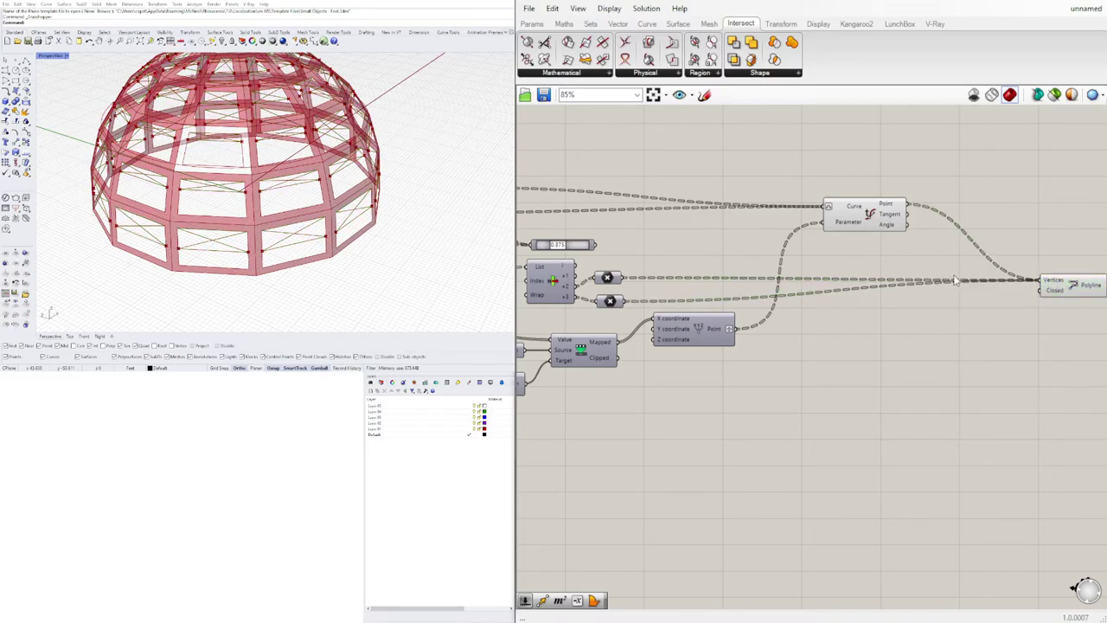
Delete the Polyline component and place a new PolyLine component in the same area.
{"action": "right_click_drag", "start_coordinate": [962, 320], "coordinate": [894, 299]}
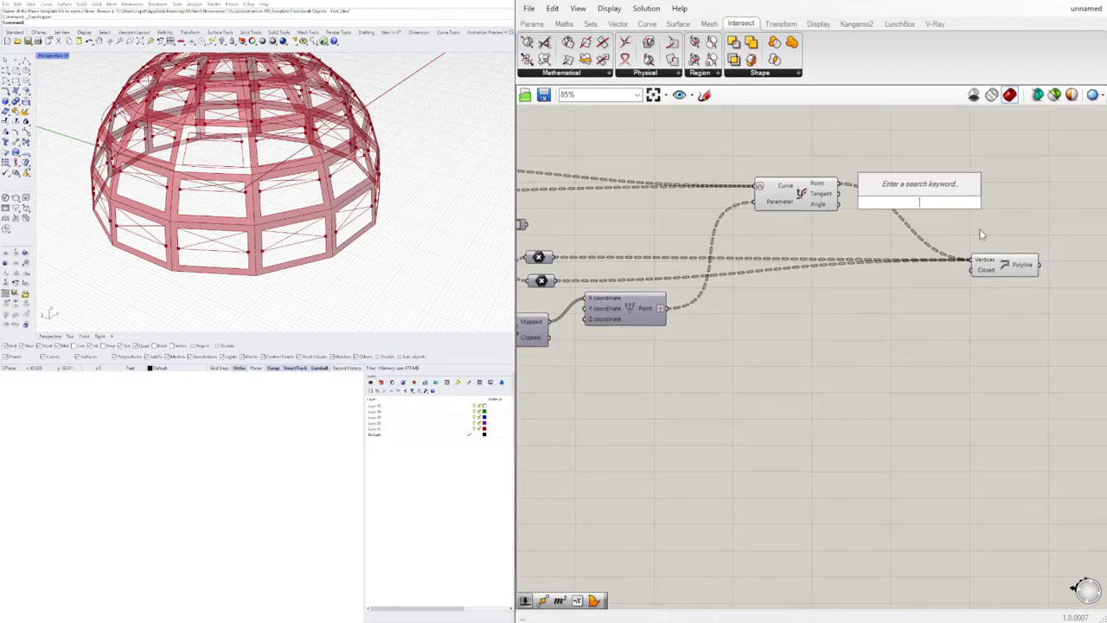
{"action": "left_click", "coordinate": [1001, 277]}
{"action": "key", "text": "Delete"}
{"action": "double_click", "coordinate": [998, 248]}
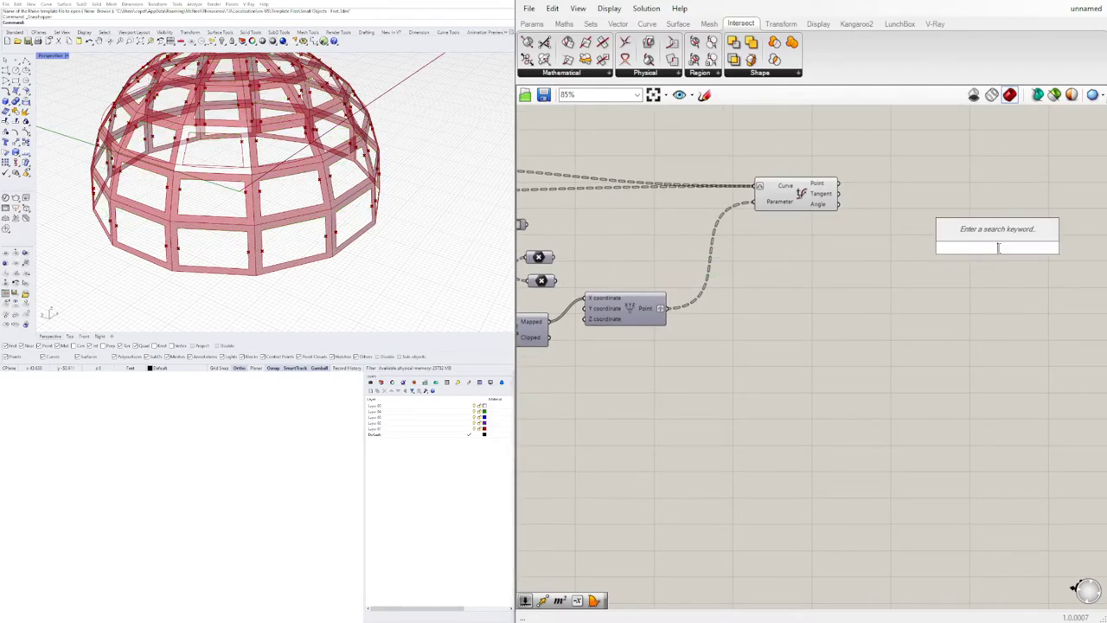
{"action": "type", "text": "pol"}
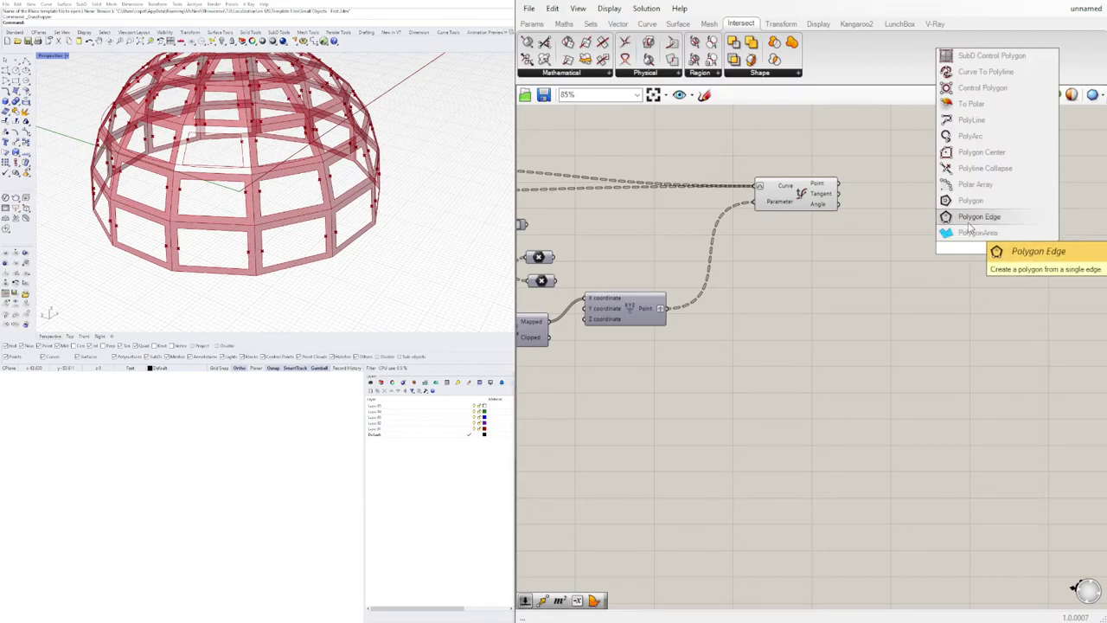
{"action": "left_click", "coordinate": [970, 120]}
Turn on the preview of the Point parameter fed by the list item's +2 output.
{"action": "right_click_drag", "start_coordinate": [655, 246], "coordinate": [619, 251]}
{"action": "left_click_drag", "start_coordinate": [609, 259], "coordinate": [612, 260]}
{"action": "right_click", "coordinate": [612, 258]}
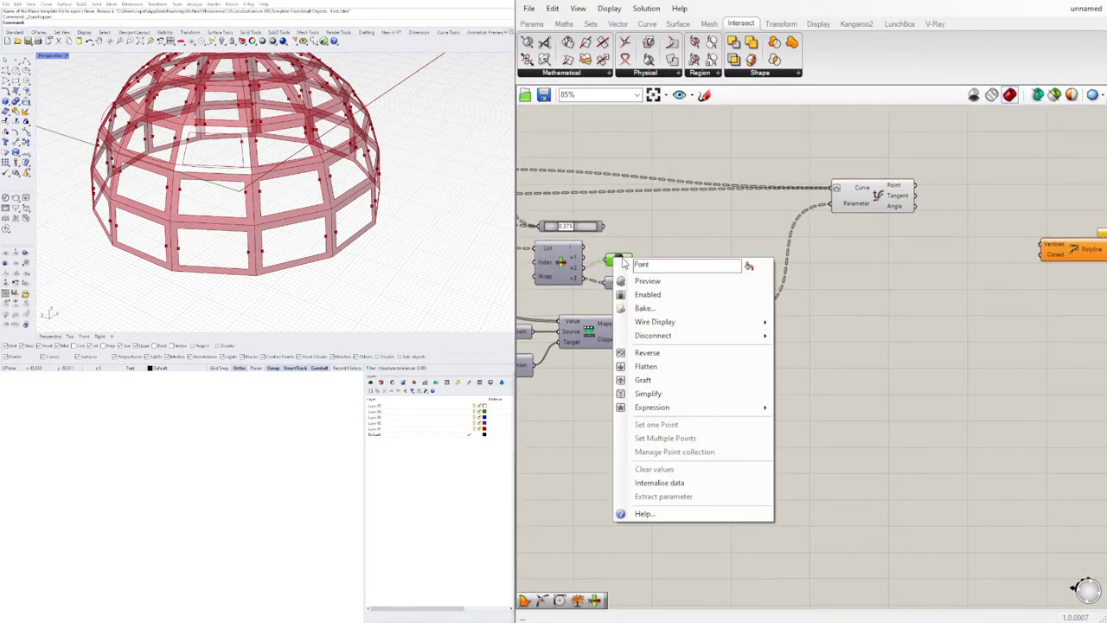
{"action": "left_click", "coordinate": [624, 234]}
{"action": "left_click", "coordinate": [621, 260]}
{"action": "right_click", "coordinate": [621, 260]}
{"action": "key", "text": "Escape"}
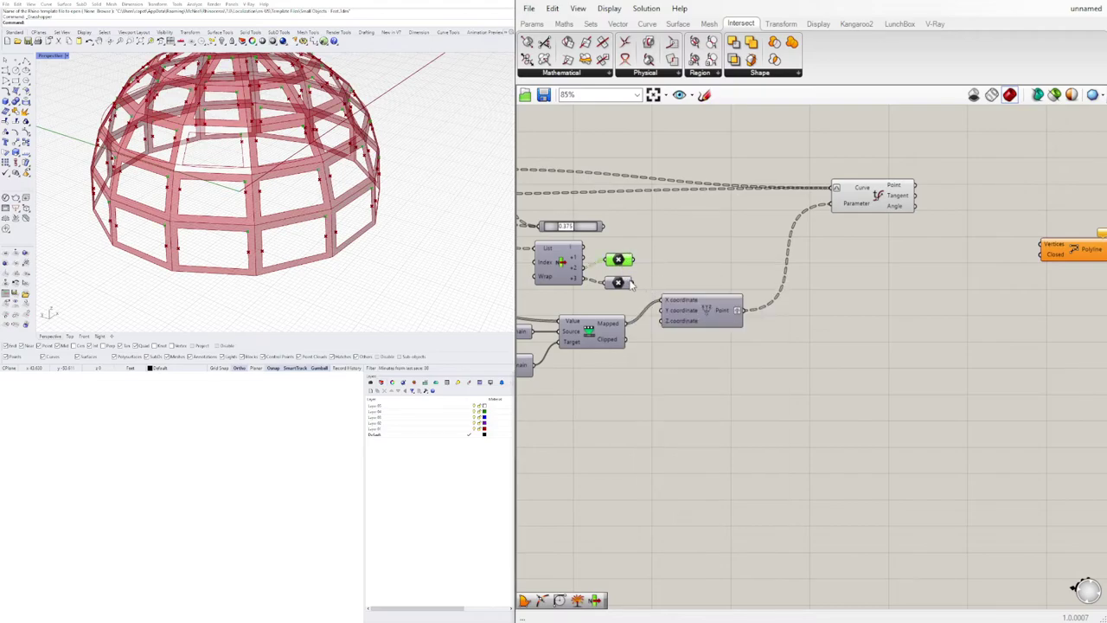
Turn on the preview of the Point parameter fed by the list item's +3 output.
{"action": "left_click", "coordinate": [620, 282]}
{"action": "right_click", "coordinate": [619, 282]}
{"action": "key", "text": "Escape"}
{"action": "left_click", "coordinate": [619, 283]}
{"action": "right_click", "coordinate": [620, 283]}
{"action": "key", "text": "Escape"}
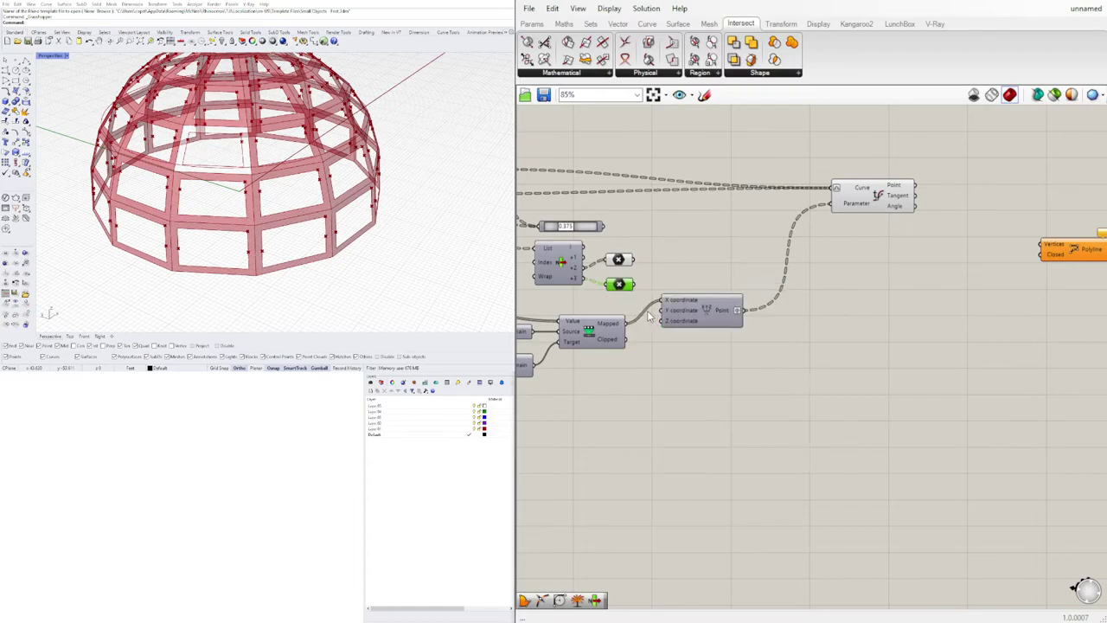
{"action": "right_click", "coordinate": [619, 286]}
{"action": "key", "text": "Escape"}
{"action": "left_click", "coordinate": [637, 251]}
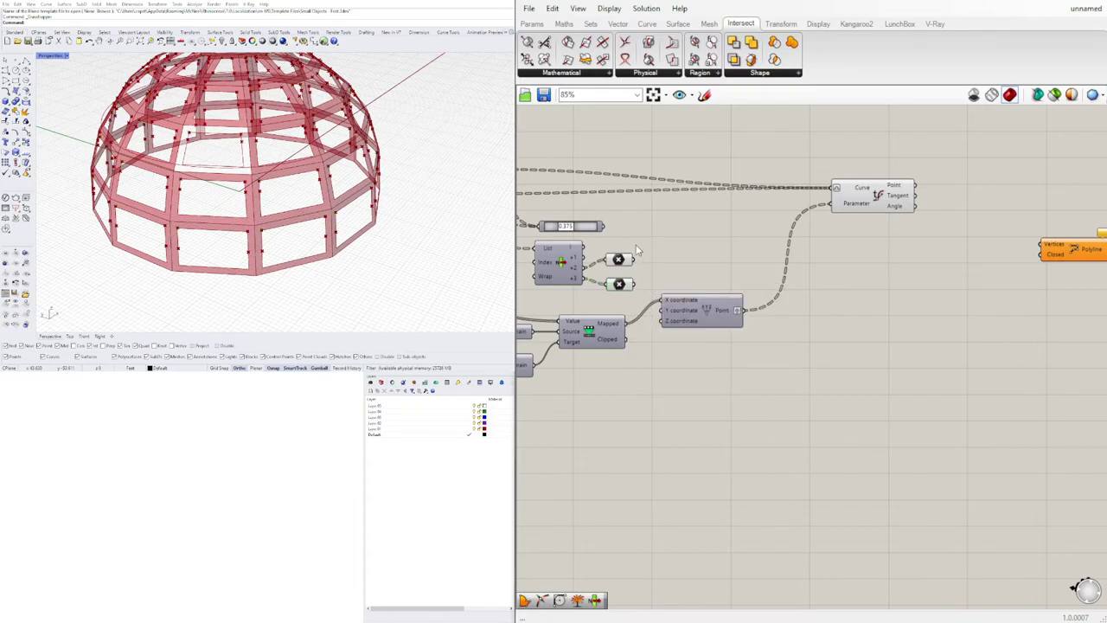
Connect both corner Point parameters, from the +2 and +3 outputs, to the new Polyline's Vertices input.
{"action": "left_click", "coordinate": [619, 283]}
{"action": "left_click_drag", "start_coordinate": [633, 259], "coordinate": [1040, 245]}
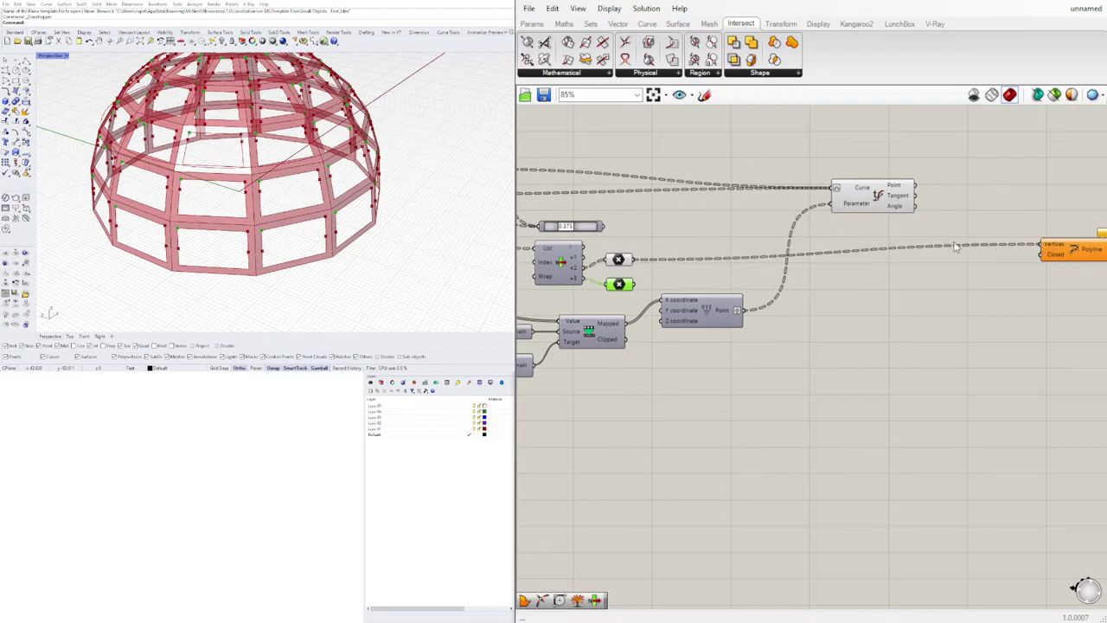
{"action": "left_click_drag", "start_coordinate": [638, 287], "coordinate": [1040, 245], "text": "shift"}
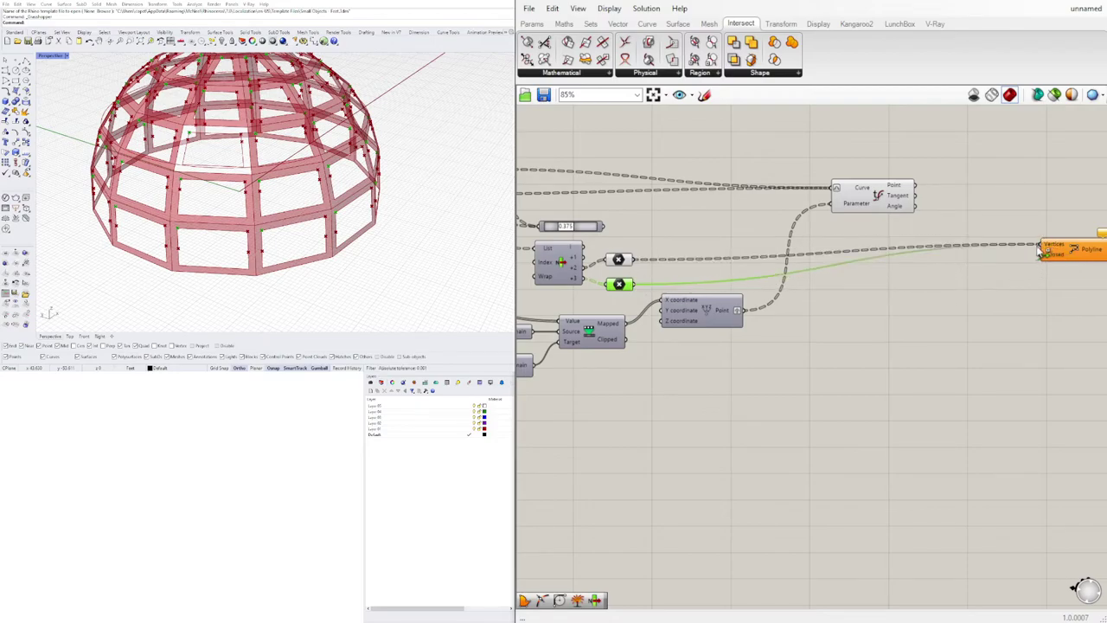
Clear the wires on the Polyline's Vertices input and connect only the Point parameter from the +2 output.
{"action": "left_click_drag", "start_coordinate": [939, 197], "coordinate": [916, 185], "text": "shift"}
{"action": "left_click_drag", "start_coordinate": [1041, 245], "coordinate": [637, 285], "text": "ctrl"}
{"action": "left_click", "coordinate": [1021, 258]}
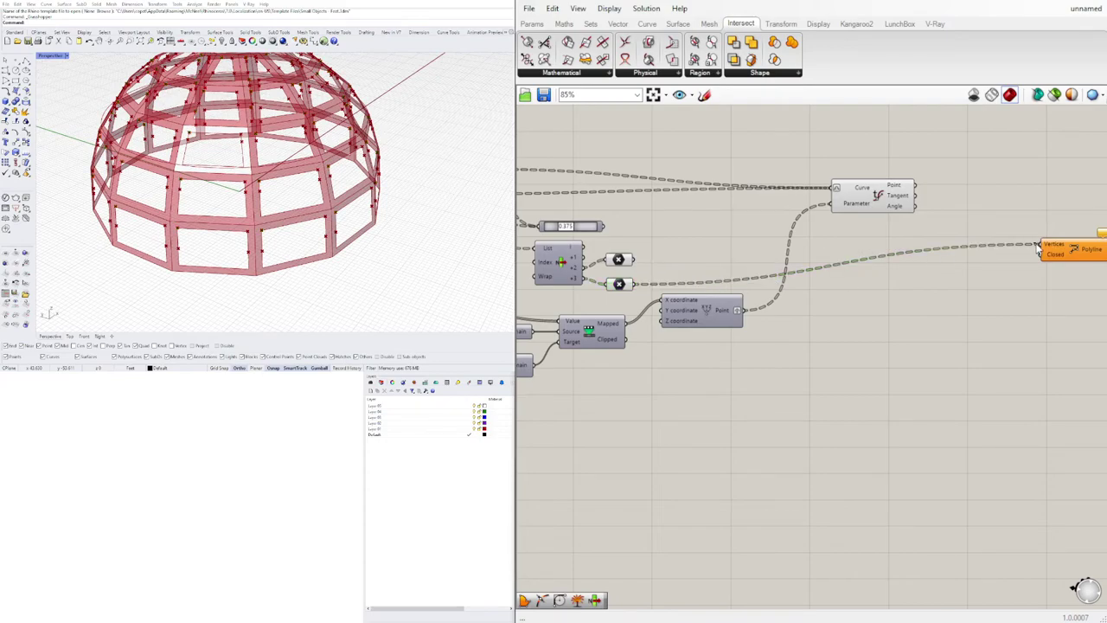
{"action": "mouse_move", "coordinate": [1041, 245]}
{"action": "left_mouse_down", "text": "ctrl"}
{"action": "mouse_move", "coordinate": [643, 269]}
{"action": "mouse_move", "coordinate": [640, 280]}
{"action": "mouse_move", "coordinate": [1040, 247]}
{"action": "left_mouse_up", "text": "ctrl"}
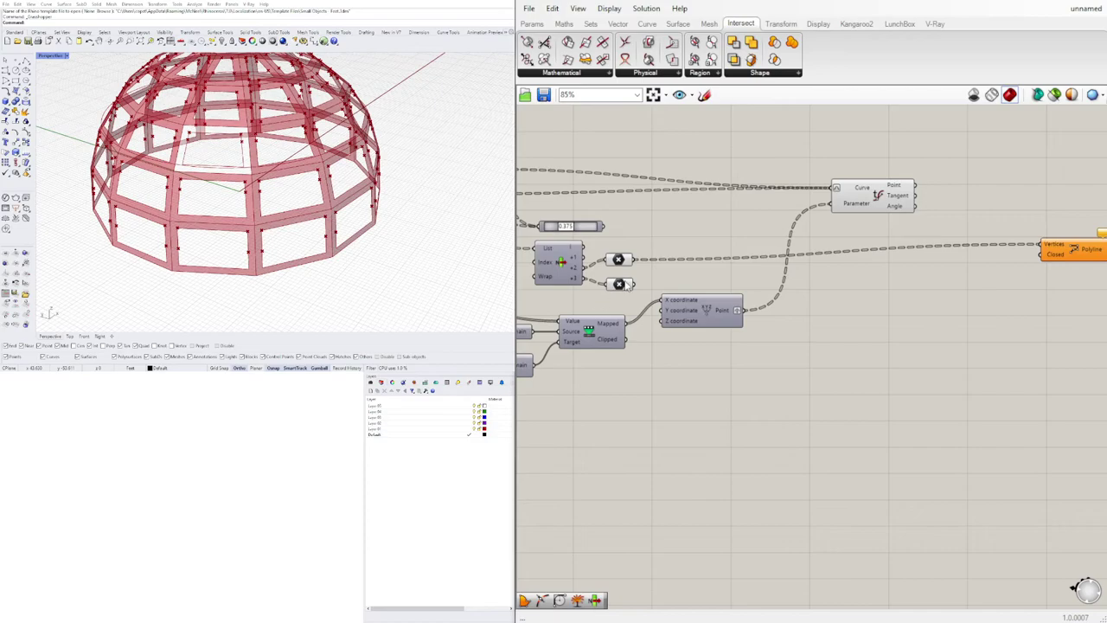
Add the Point parameter from the +3 output and the evaluated curve points to the Polyline's Vertices input.
{"action": "left_click_drag", "start_coordinate": [639, 287], "coordinate": [1052, 271], "text": "shift"}
{"action": "left_click_drag", "start_coordinate": [1044, 250], "coordinate": [1042, 247], "text": "shift"}
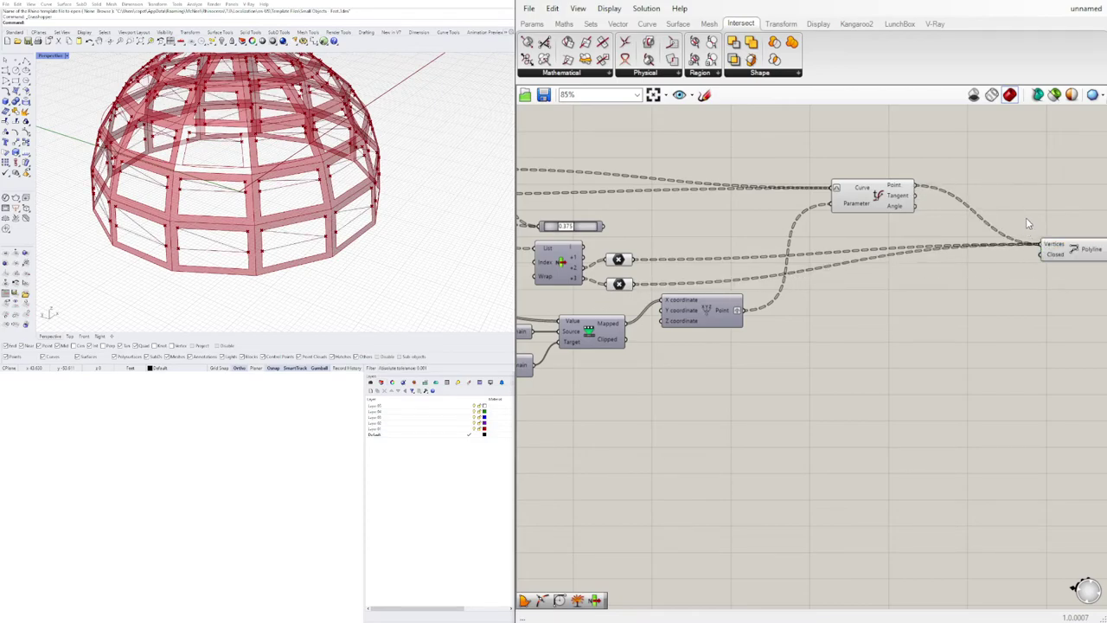
{"action": "right_click_drag", "start_coordinate": [1042, 249], "coordinate": [930, 250]}
{"action": "left_click", "coordinate": [957, 249]}
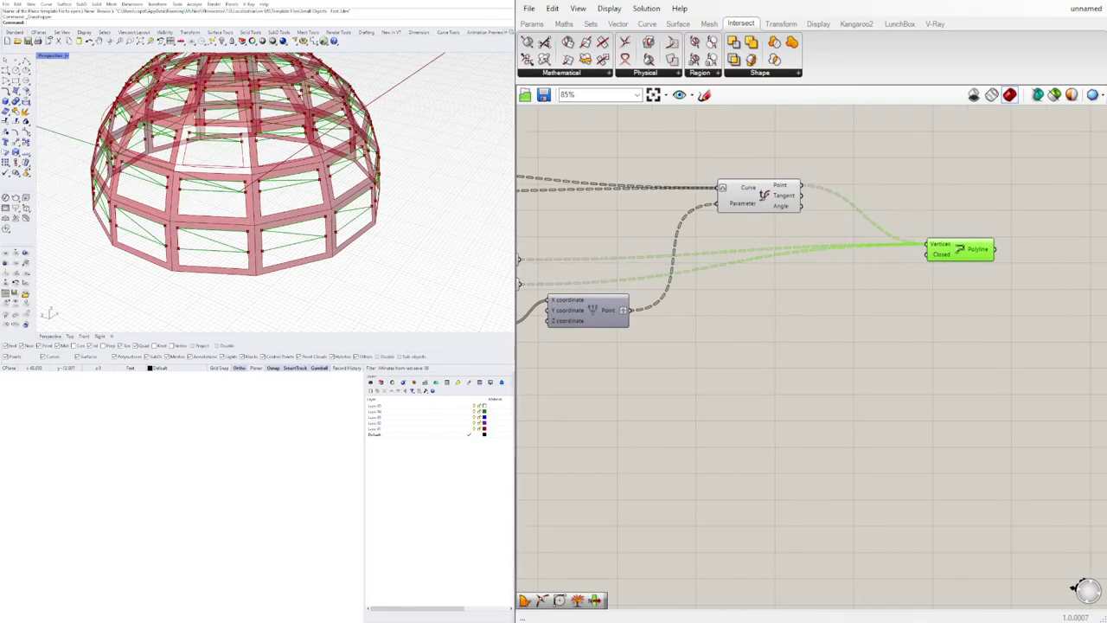
{"action": "left_click", "coordinate": [894, 215]}
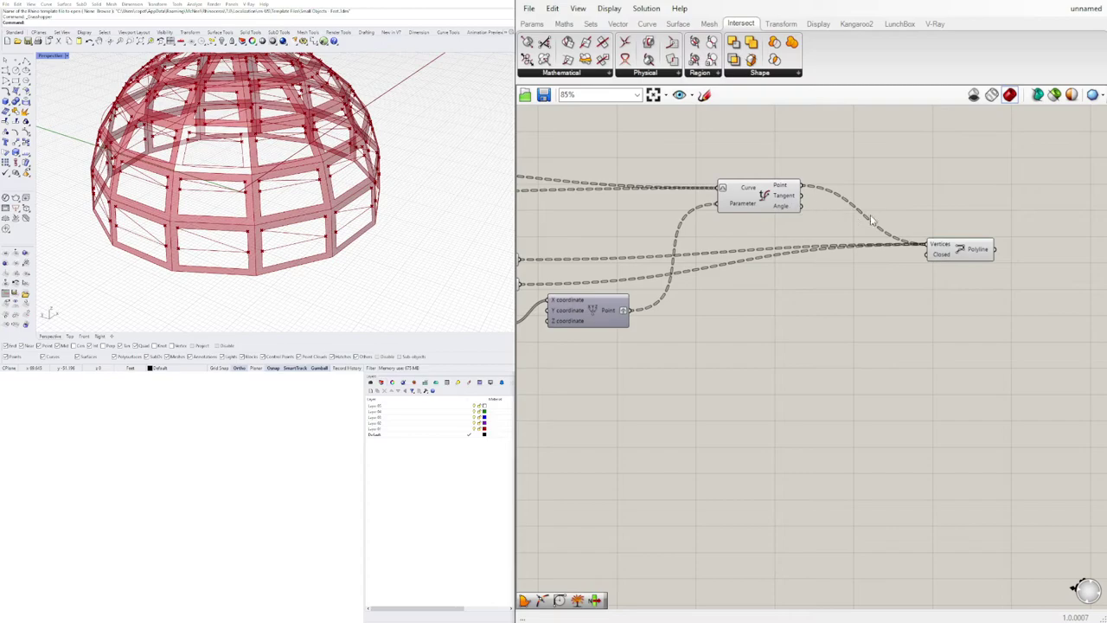
Disconnect the evaluated curve points from the Polyline and feed them into a new List Item component with an added +1 output.
{"action": "left_click_drag", "start_coordinate": [811, 195], "coordinate": [802, 190], "text": "ctrl"}
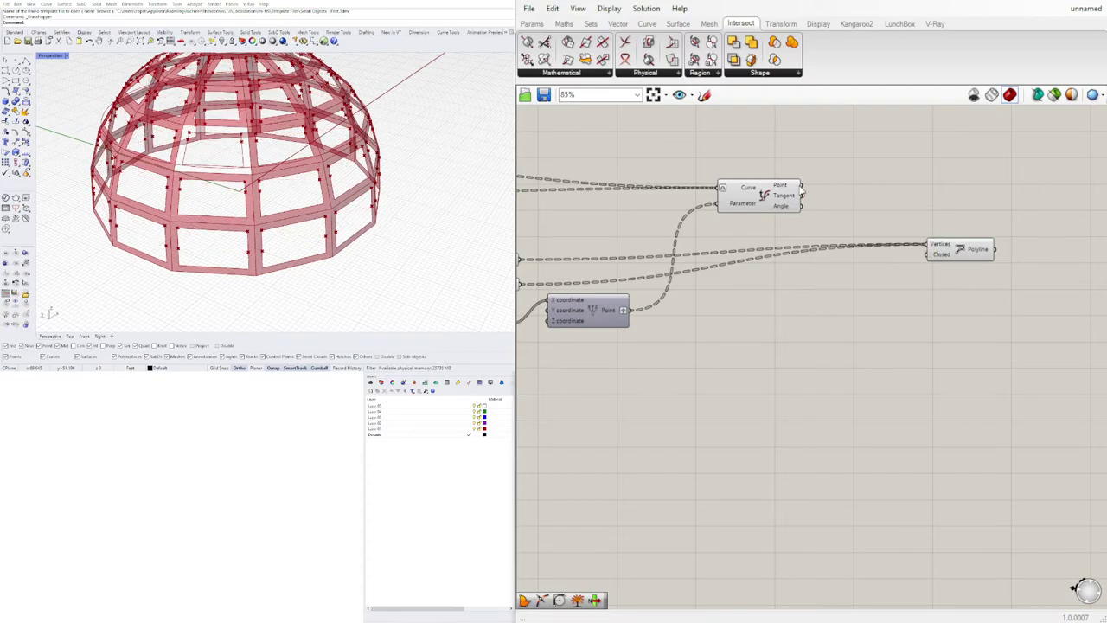
{"action": "double_click", "coordinate": [878, 201]}
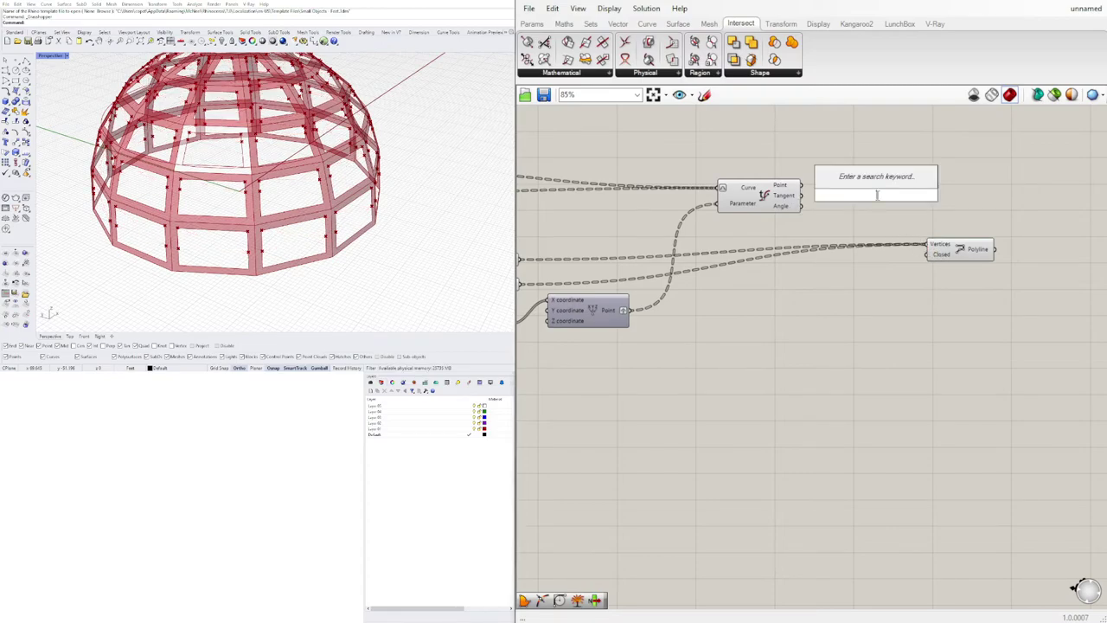
{"action": "type", "text": "item"}
{"action": "left_click", "coordinate": [837, 164]}
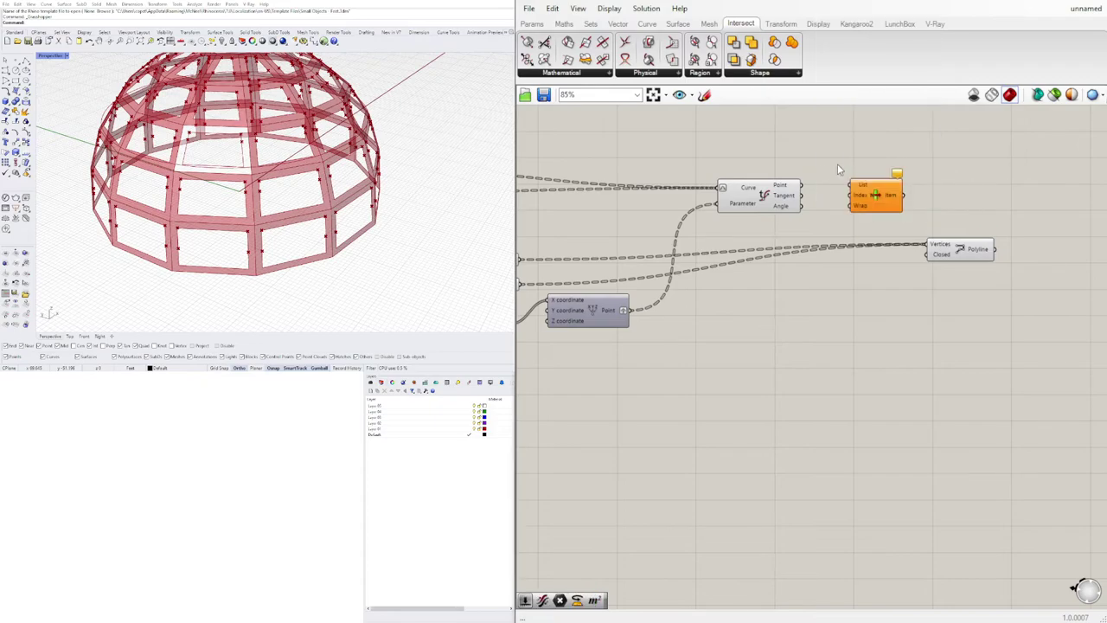
{"action": "left_click_drag", "start_coordinate": [831, 192], "coordinate": [852, 186]}
{"action": "left_click", "coordinate": [882, 199]}
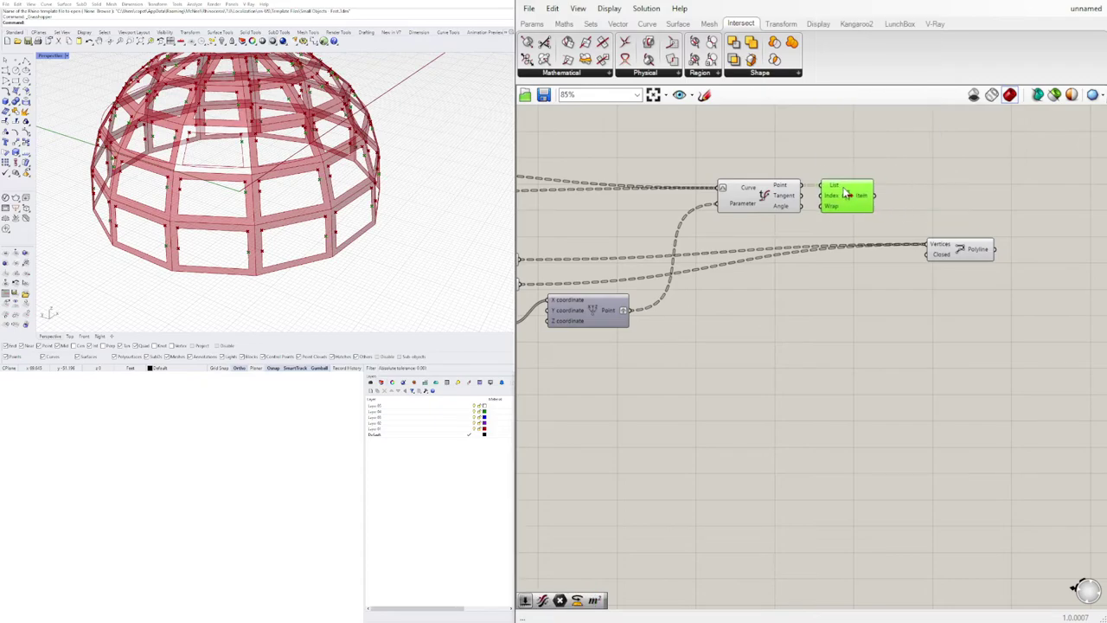
{"action": "scroll", "coordinate": [891, 200], "scroll_direction": "up", "scroll_amount": 4}
{"action": "left_click", "coordinate": [853, 256]}
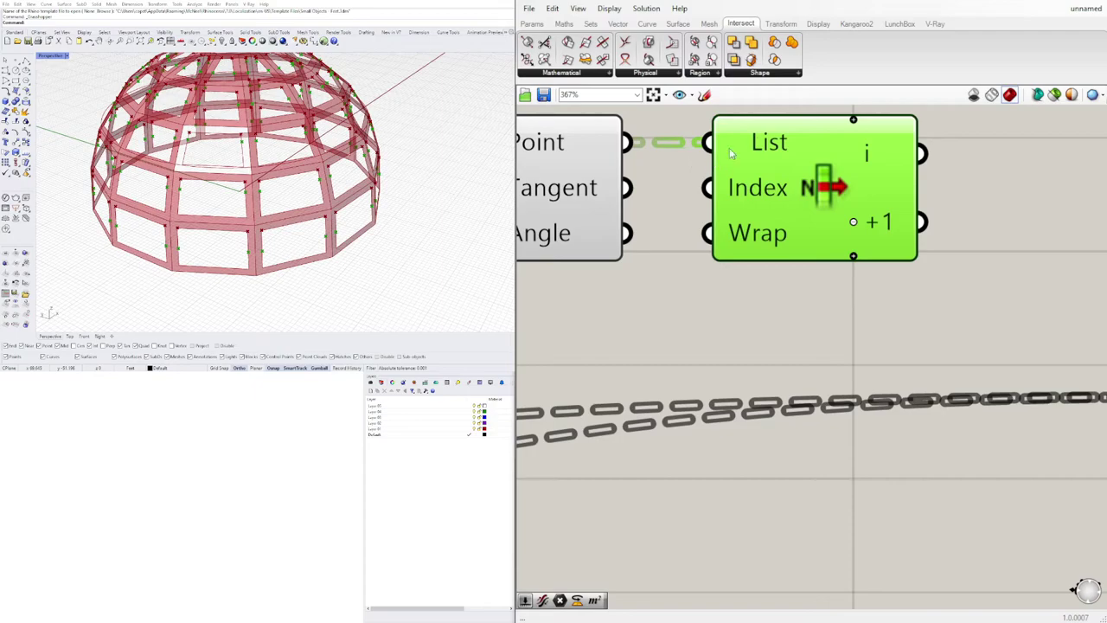
Try flattening the new List Item's List input, check the resulting points on the dome, and remove the flatten.
{"action": "right_click", "coordinate": [729, 148]}
{"action": "left_click", "coordinate": [804, 232]}
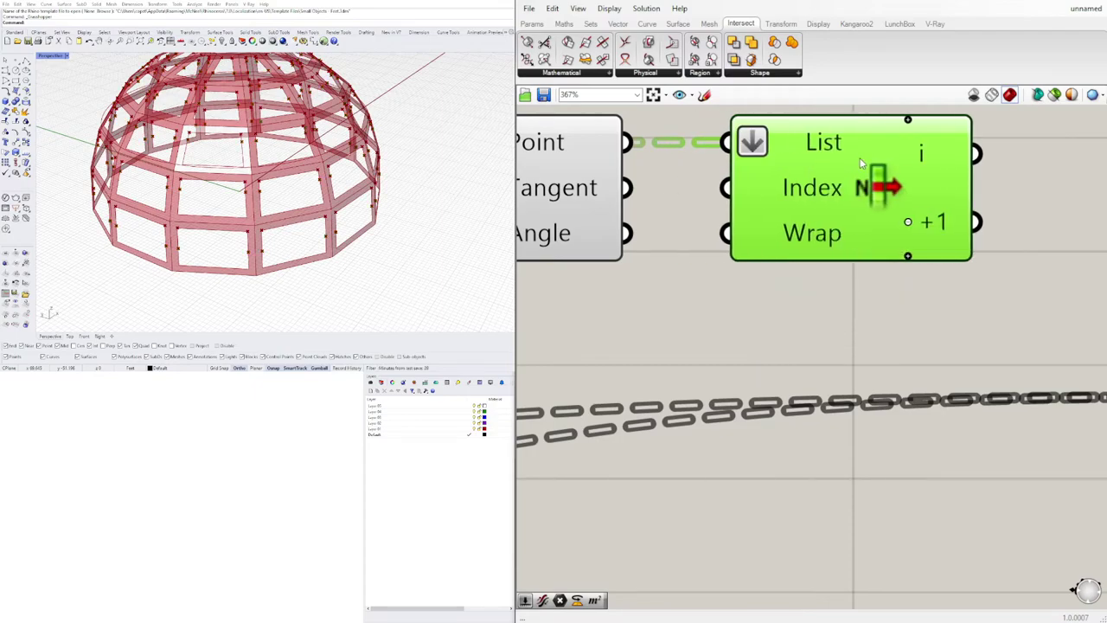
{"action": "left_click_drag", "start_coordinate": [860, 163], "coordinate": [870, 163]}
{"action": "left_click", "coordinate": [900, 326]}
{"action": "scroll", "coordinate": [878, 303], "scroll_direction": "down", "scroll_amount": 2}
{"action": "right_click_drag", "start_coordinate": [874, 299], "coordinate": [745, 280]}
{"action": "left_click", "coordinate": [735, 212]}
{"action": "right_click_drag", "start_coordinate": [775, 234], "coordinate": [738, 231]}
{"action": "right_click_drag", "start_coordinate": [427, 149], "coordinate": [493, 154]}
{"action": "right_click", "coordinate": [638, 185]}
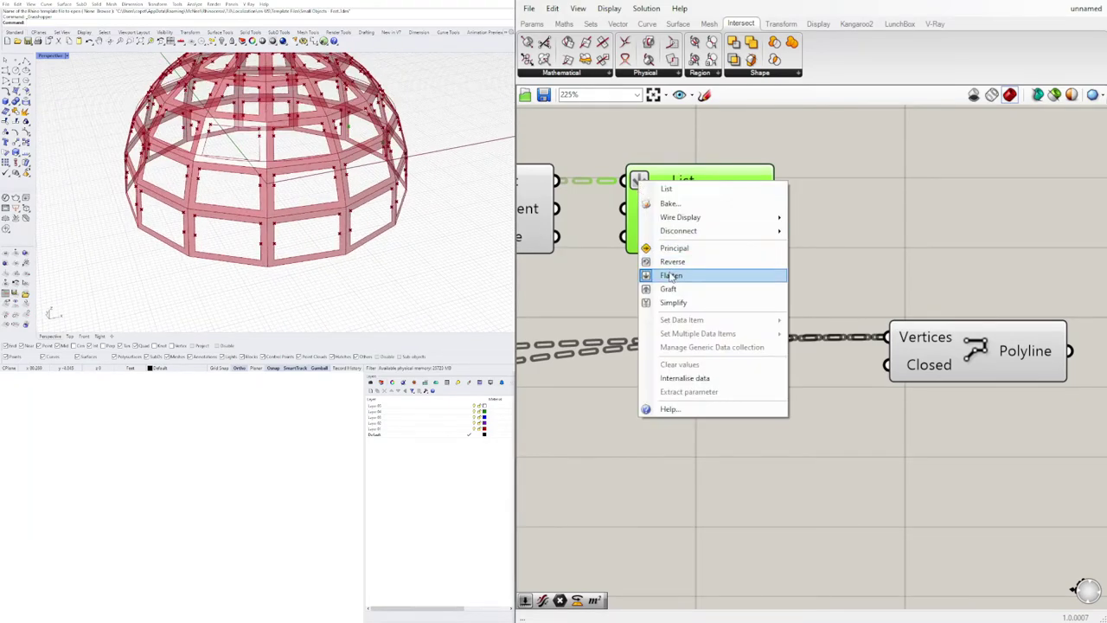
{"action": "left_click", "coordinate": [662, 271]}
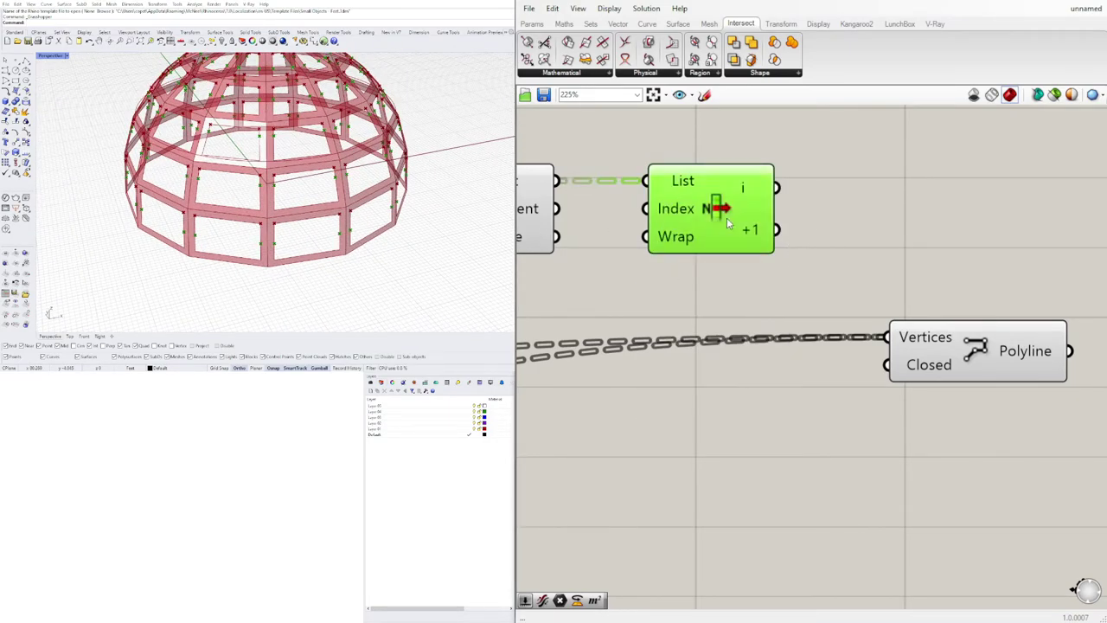
Try connecting the new List Item's i output as the next source of the Polyline's Vertices input.
{"action": "left_click_drag", "start_coordinate": [778, 188], "coordinate": [884, 337], "text": "shift"}
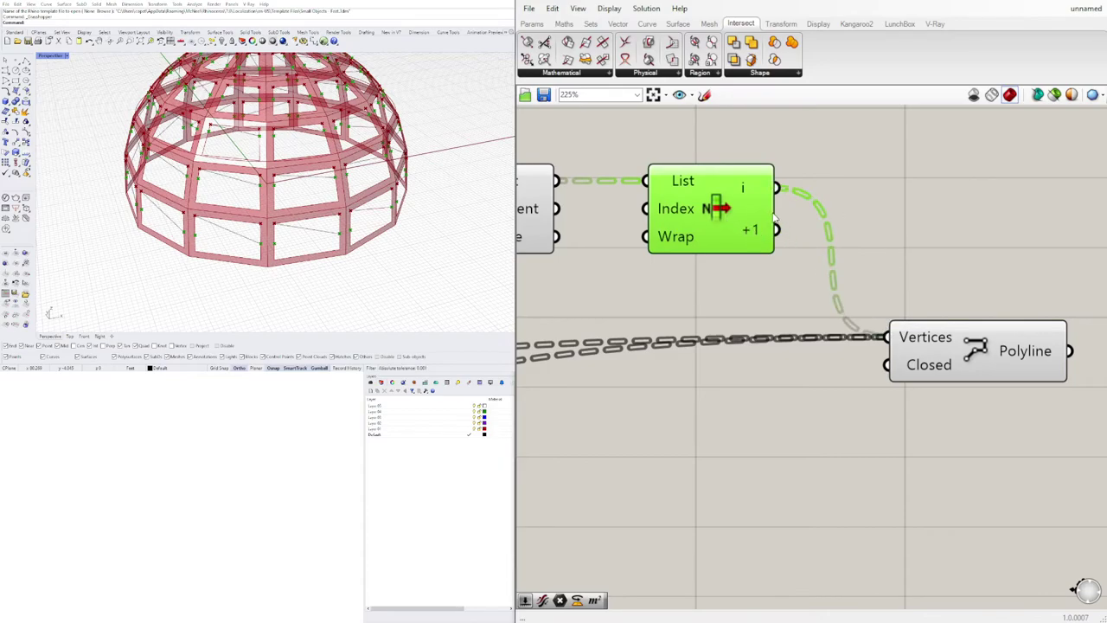
{"action": "left_click", "coordinate": [858, 182]}
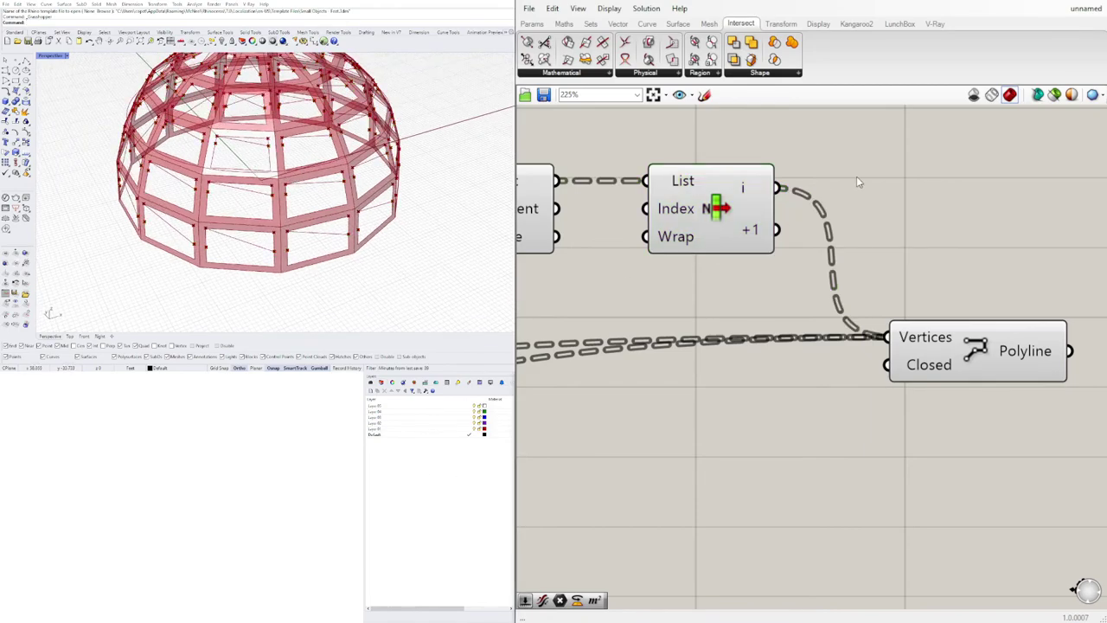
{"action": "key", "text": "ctrl+z"}
Connect the new List Item's +1 output, followed by its i output, to the Polyline's Vertices input.
{"action": "left_click_drag", "start_coordinate": [778, 231], "coordinate": [885, 335], "text": "shift"}
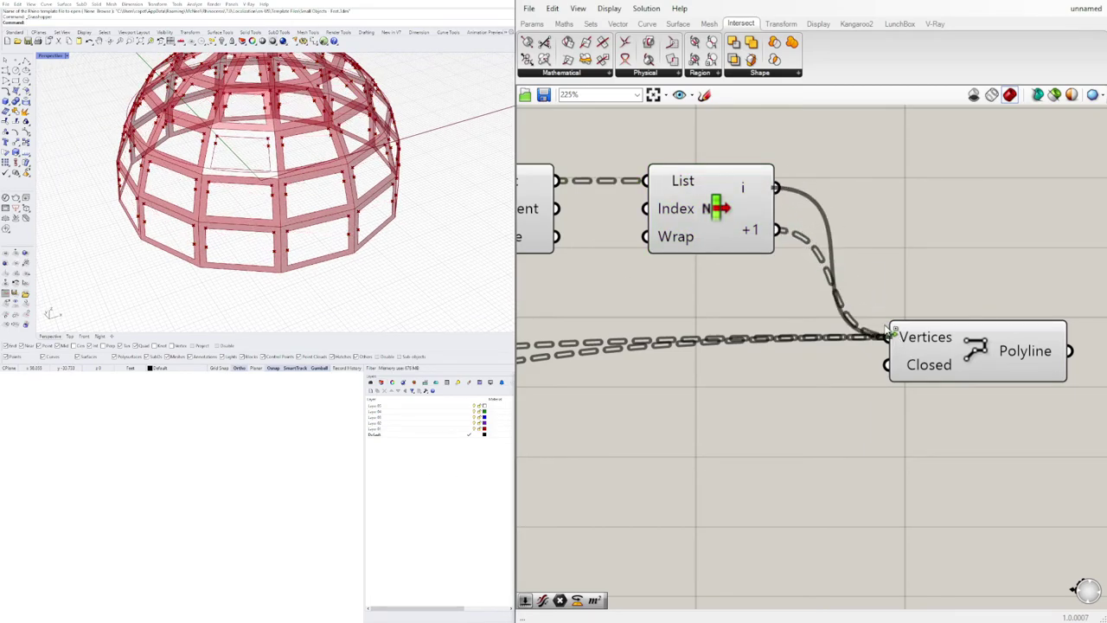
{"action": "right_click_drag", "start_coordinate": [989, 316], "coordinate": [825, 266]}
{"action": "left_click", "coordinate": [825, 303]}
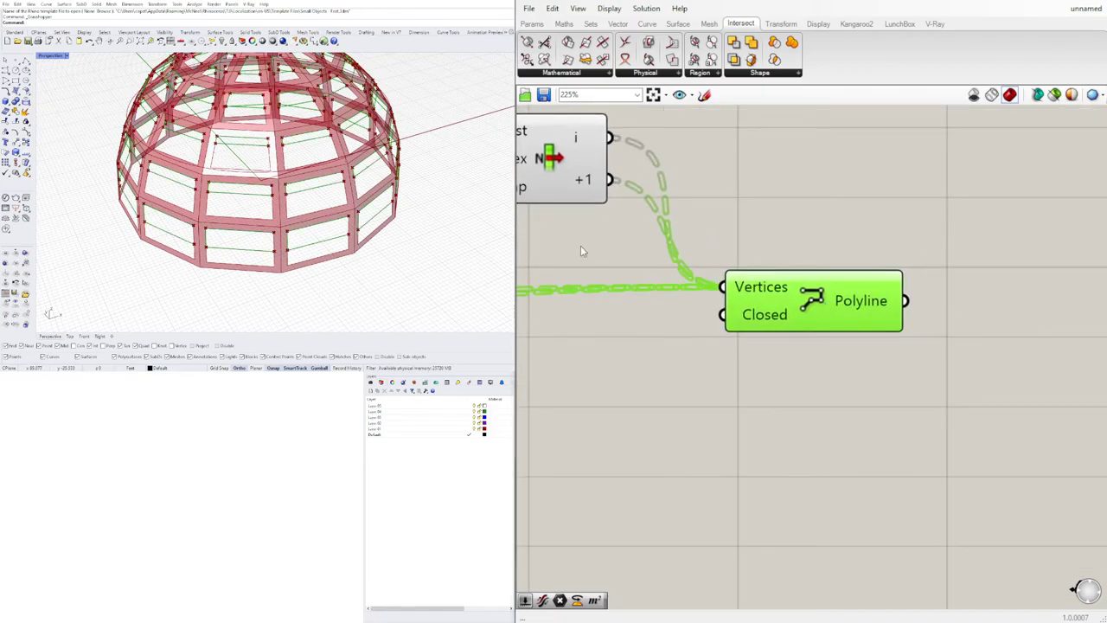
Set the Polyline's Closed input to True.
{"action": "right_click", "coordinate": [723, 313]}
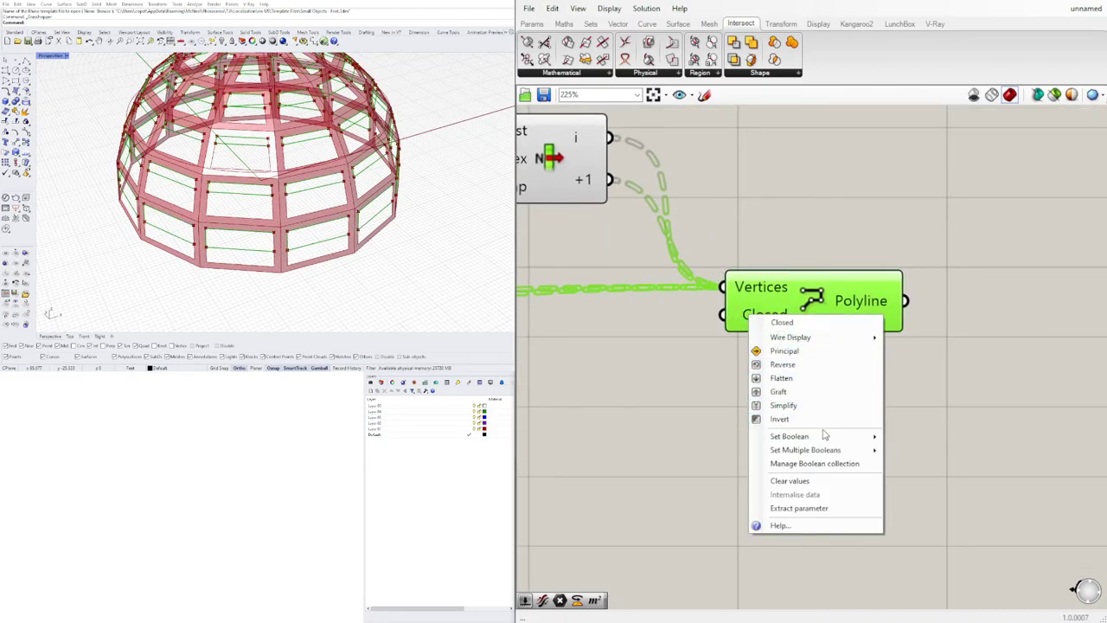
{"action": "mouse_move", "coordinate": [865, 436]}
{"action": "left_click", "coordinate": [903, 451]}
{"action": "left_click", "coordinate": [931, 368]}
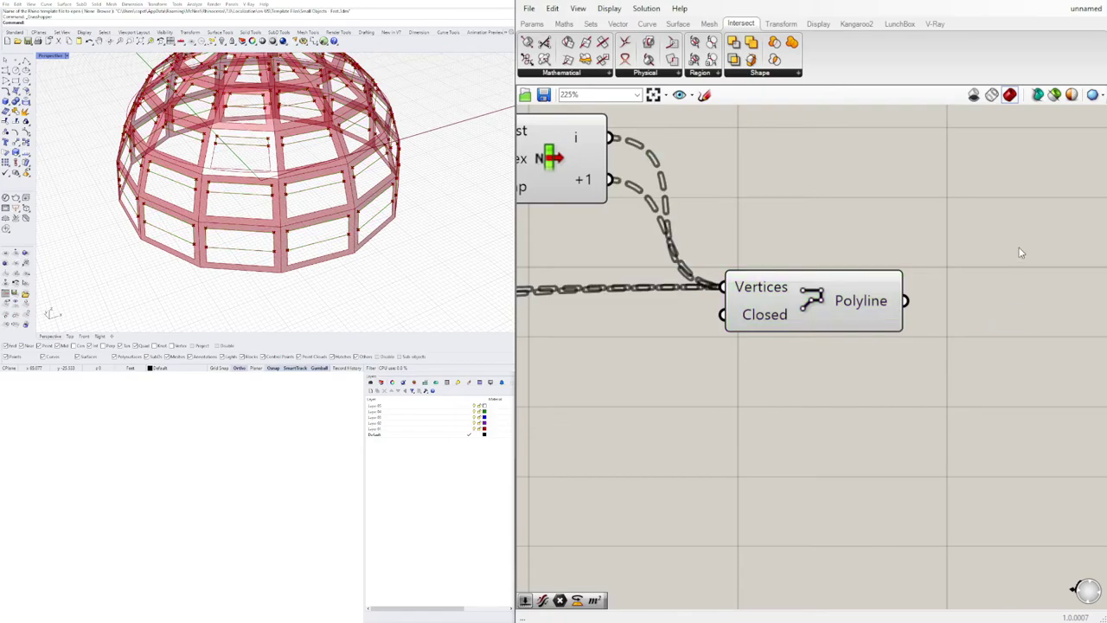
Add a Boundary Surfaces component and connect the Polyline output to its Edges input.
{"action": "double_click", "coordinate": [995, 308]}
{"action": "type", "text": "bound"}
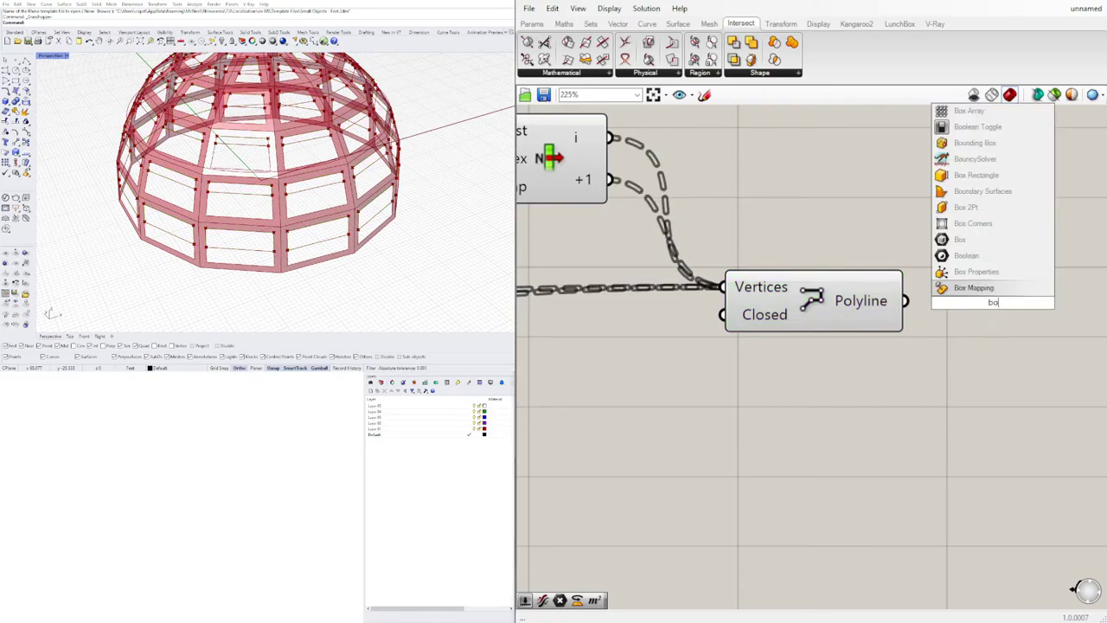
{"action": "left_click", "coordinate": [983, 289]}
{"action": "mouse_move", "coordinate": [943, 304]}
{"action": "left_mouse_down"}
{"action": "mouse_move", "coordinate": [968, 303]}
{"action": "mouse_move", "coordinate": [938, 302]}
{"action": "left_mouse_up"}
{"action": "left_click", "coordinate": [920, 303]}
{"action": "left_click", "coordinate": [970, 301]}
{"action": "left_click", "coordinate": [932, 399]}
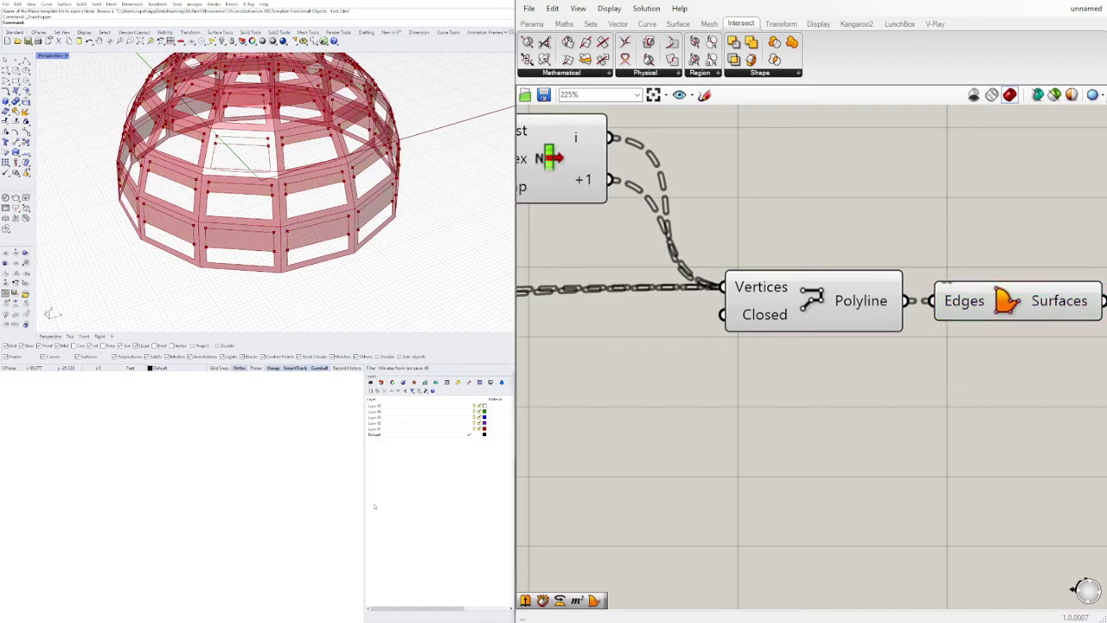
Adjust the slider upstream of the intersecting rectangle to shift the pattern of surfaces on the dome.
{"action": "scroll", "coordinate": [222, 165], "scroll_direction": "down", "scroll_amount": 3}
{"action": "right_click_drag", "start_coordinate": [221, 164], "coordinate": [324, 145]}
{"action": "scroll", "coordinate": [707, 275], "scroll_direction": "down", "scroll_amount": 8}
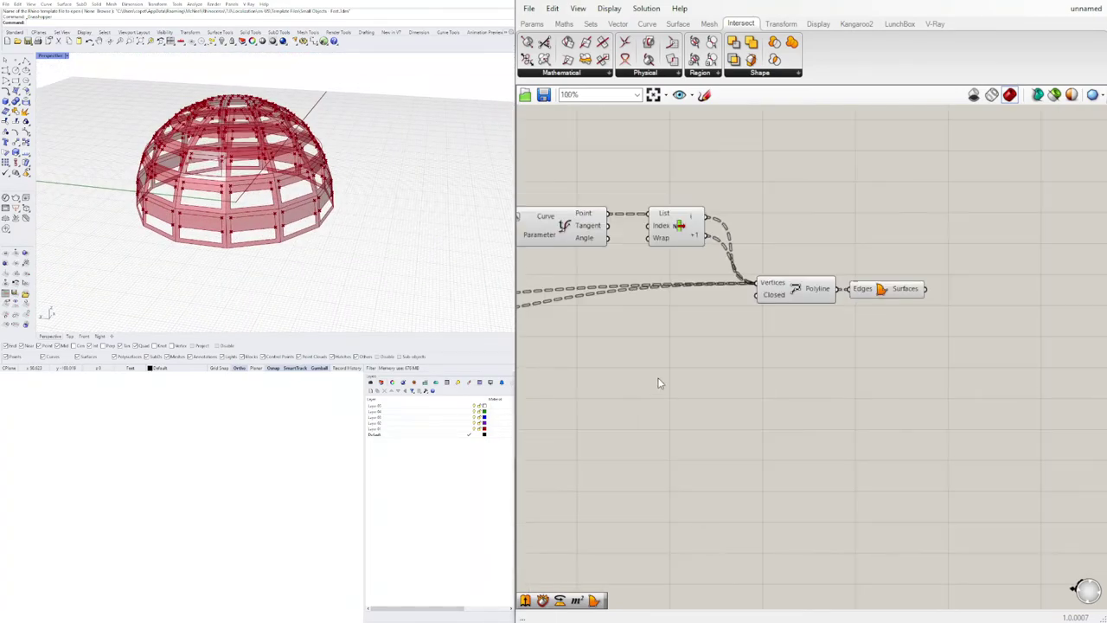
{"action": "scroll", "coordinate": [813, 338], "scroll_direction": "up", "scroll_amount": 2}
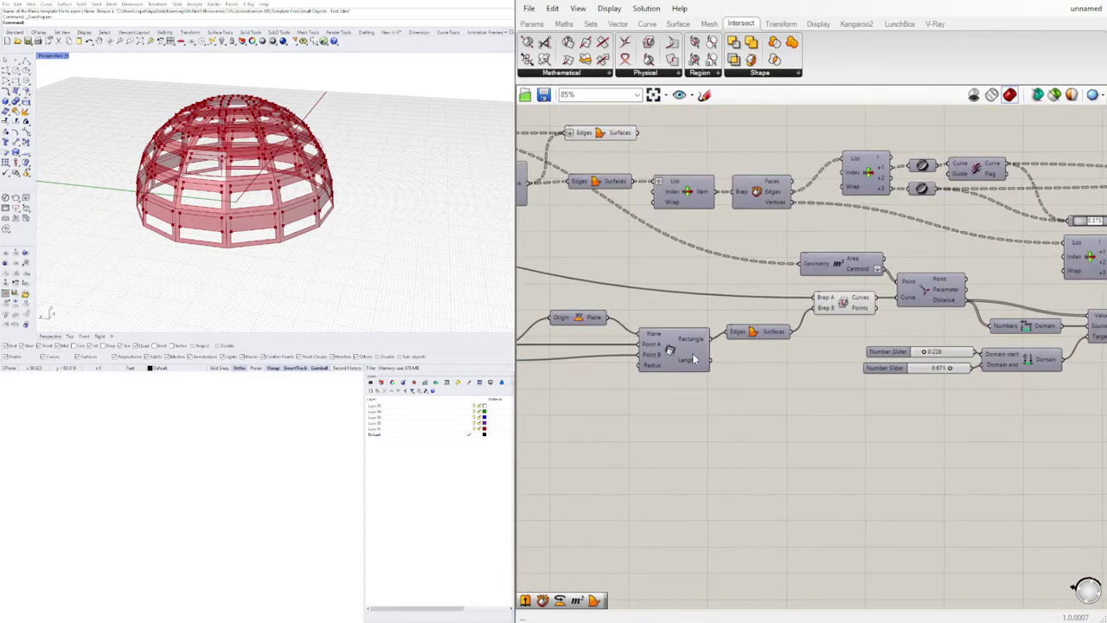
{"action": "right_click_drag", "start_coordinate": [695, 358], "coordinate": [1045, 343]}
{"action": "scroll", "coordinate": [770, 327], "scroll_direction": "up", "scroll_amount": 4}
{"action": "left_click_drag", "start_coordinate": [749, 323], "coordinate": [775, 327]}
{"action": "scroll", "coordinate": [742, 333], "scroll_direction": "down", "scroll_amount": 5}
Set the dome surface's U Count slider to 20 and its V Count slider to 7.
{"action": "right_click_drag", "start_coordinate": [692, 393], "coordinate": [860, 376]}
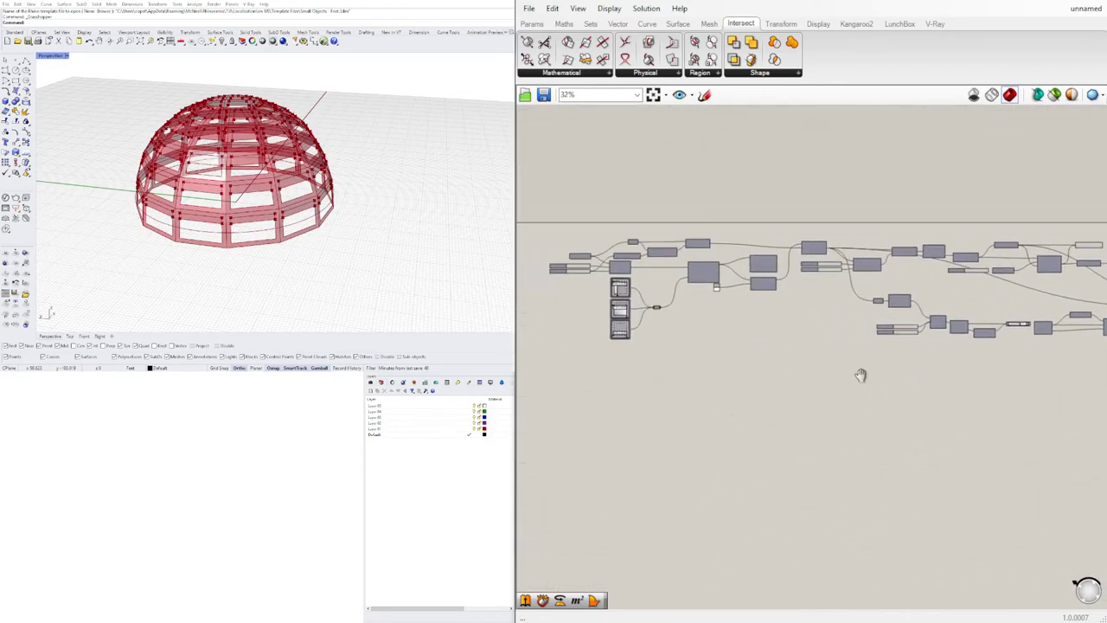
{"action": "scroll", "coordinate": [870, 299], "scroll_direction": "up", "scroll_amount": 4}
{"action": "right_click_drag", "start_coordinate": [885, 301], "coordinate": [803, 281]}
{"action": "scroll", "coordinate": [873, 264], "scroll_direction": "up", "scroll_amount": 5}
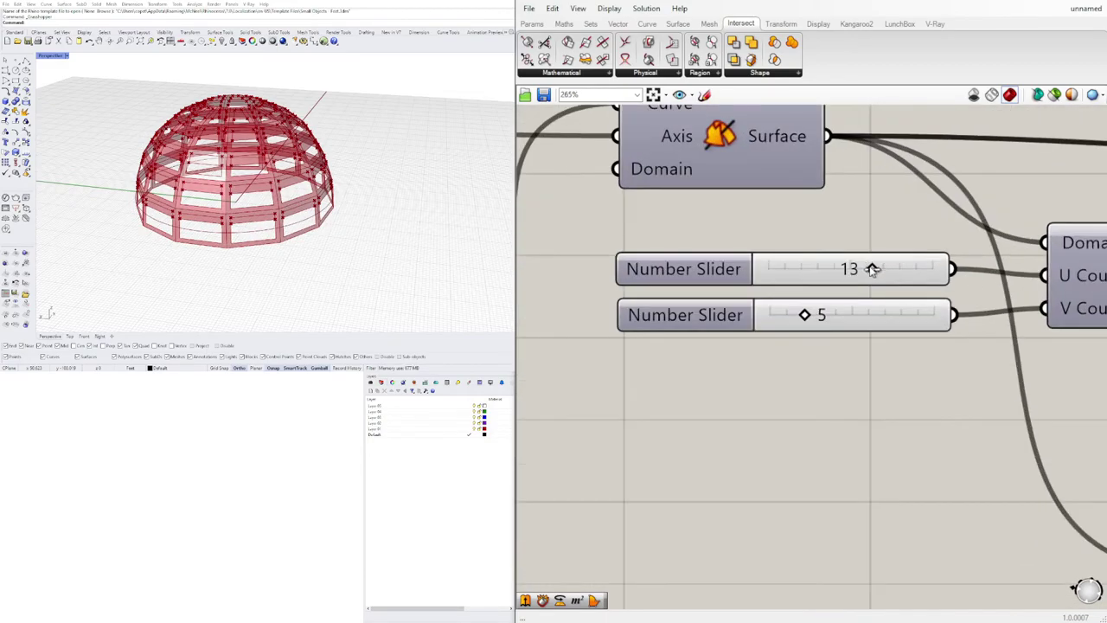
{"action": "left_click_drag", "start_coordinate": [891, 270], "coordinate": [956, 271]}
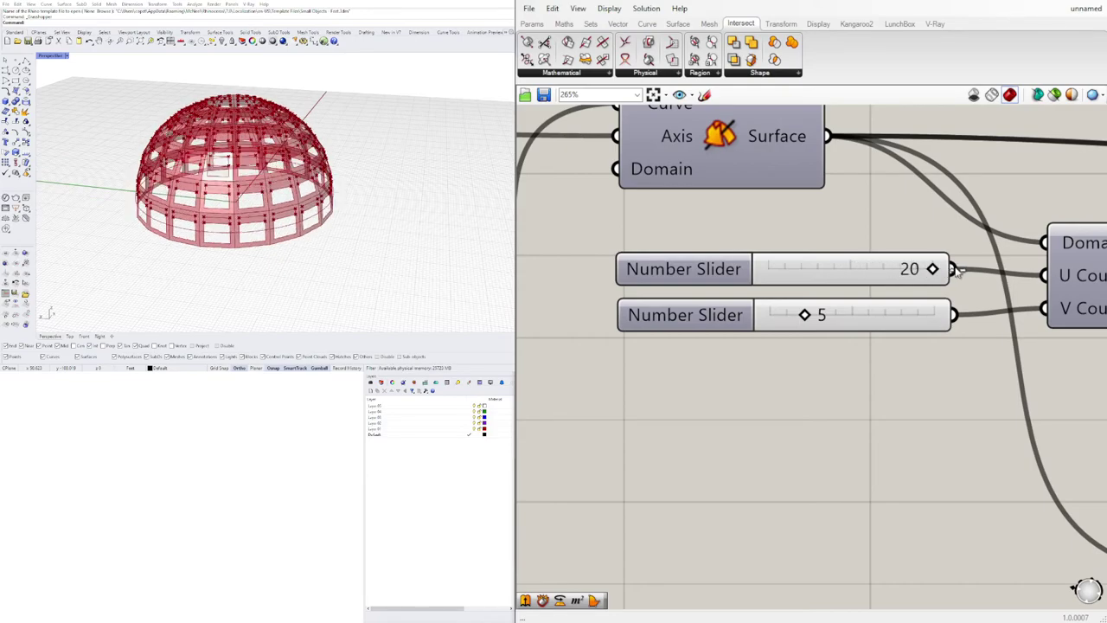
{"action": "left_click_drag", "start_coordinate": [824, 313], "coordinate": [840, 314]}
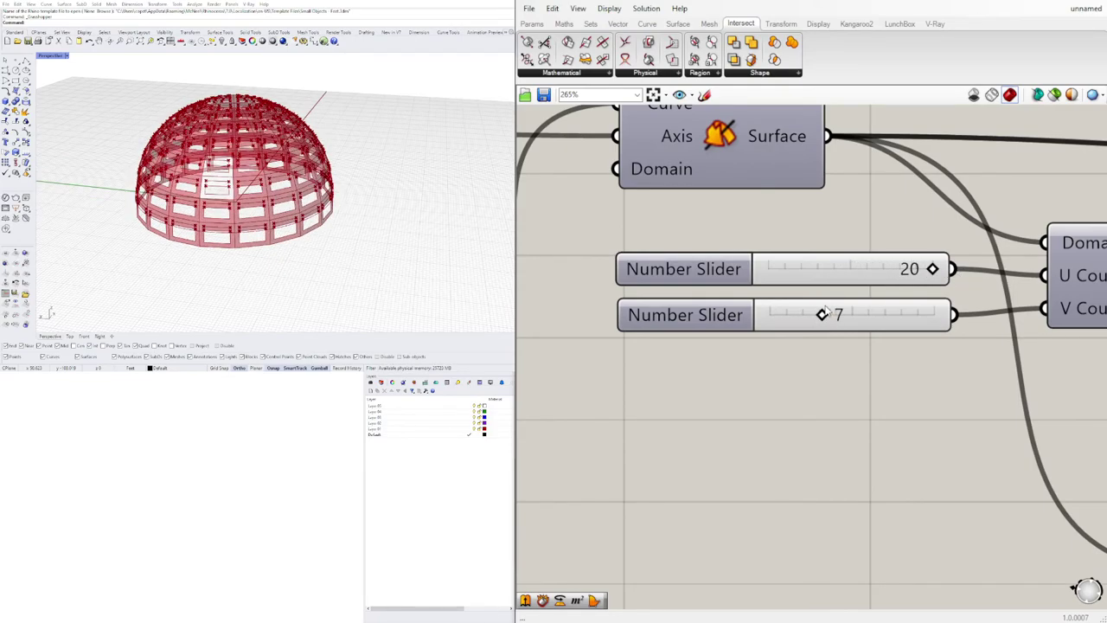
Turn off the preview of the point, list item and curve evaluation components that feed the Polyline.
{"action": "scroll", "coordinate": [867, 355], "scroll_direction": "down", "scroll_amount": 10}
{"action": "scroll", "coordinate": [972, 370], "scroll_direction": "up", "scroll_amount": 4}
{"action": "right_click_drag", "start_coordinate": [973, 370], "coordinate": [779, 359]}
{"action": "right_click_drag", "start_coordinate": [943, 354], "coordinate": [763, 327]}
{"action": "scroll", "coordinate": [763, 327], "scroll_direction": "down", "scroll_amount": 4}
{"action": "scroll", "coordinate": [908, 336], "scroll_direction": "up", "scroll_amount": 3}
{"action": "scroll", "coordinate": [858, 336], "scroll_direction": "down", "scroll_amount": 2}
{"action": "left_click_drag", "start_coordinate": [868, 338], "coordinate": [600, 201]}
{"action": "middle_click", "coordinate": [619, 202]}
{"action": "left_click", "coordinate": [657, 165]}
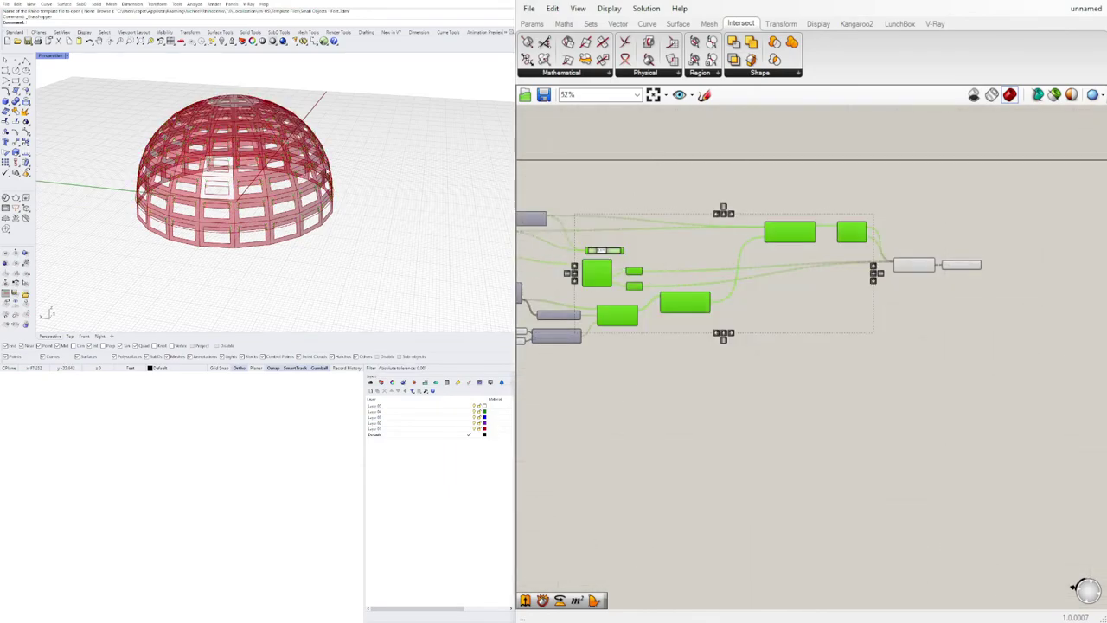
Turn off the Polyline's preview and move the Boundary Surfaces component slightly further away from it.
{"action": "mouse_move", "coordinate": [348, 130]}
{"action": "right_mouse_down"}
{"action": "mouse_move", "coordinate": [346, 190]}
{"action": "mouse_move", "coordinate": [346, 145]}
{"action": "right_mouse_up"}
{"action": "scroll", "coordinate": [929, 265], "scroll_direction": "up", "scroll_amount": 6}
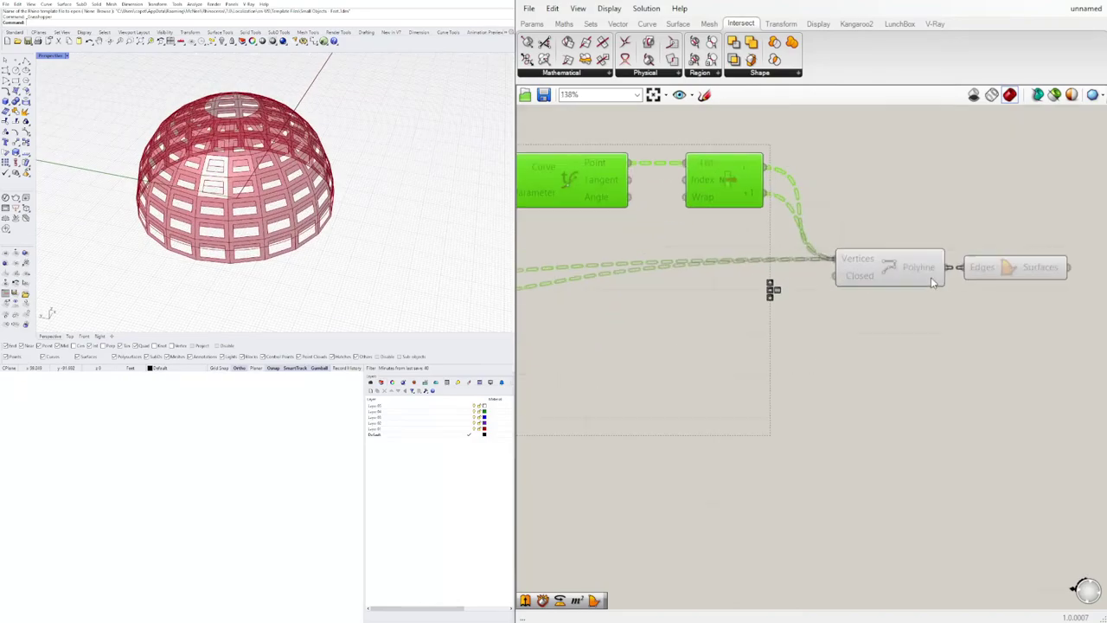
{"action": "left_click", "coordinate": [879, 267]}
{"action": "right_click_drag", "start_coordinate": [989, 330], "coordinate": [778, 312]}
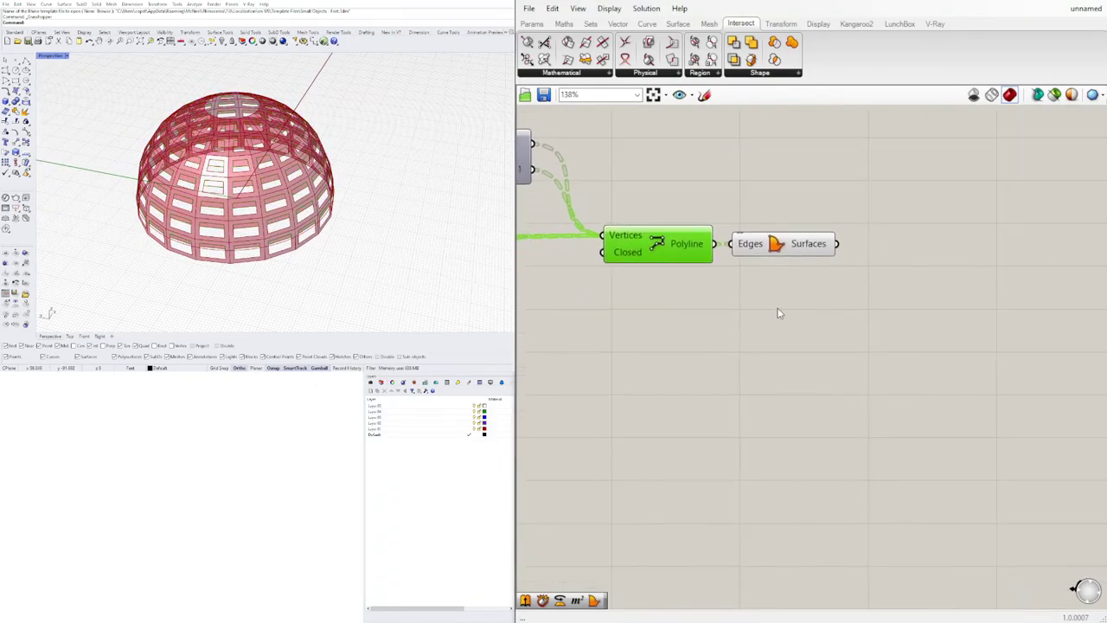
{"action": "left_click", "coordinate": [786, 246]}
{"action": "left_click", "coordinate": [887, 268]}
Add a Custom Preview component beside the final Boundary Surfaces component.
{"action": "double_click", "coordinate": [886, 268]}
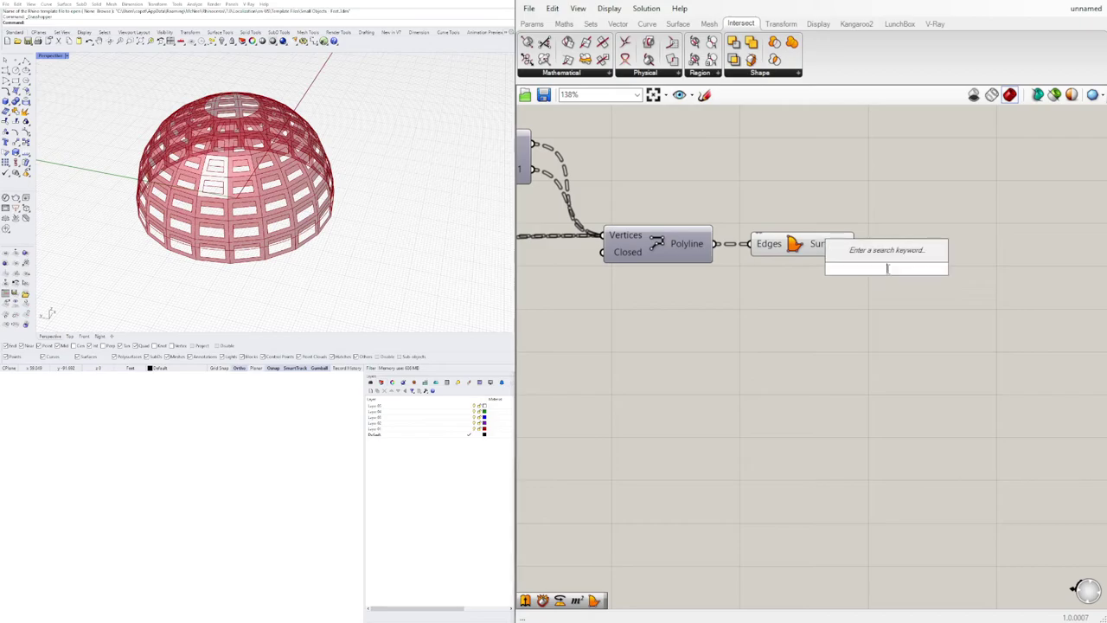
{"action": "type", "text": "cust"}
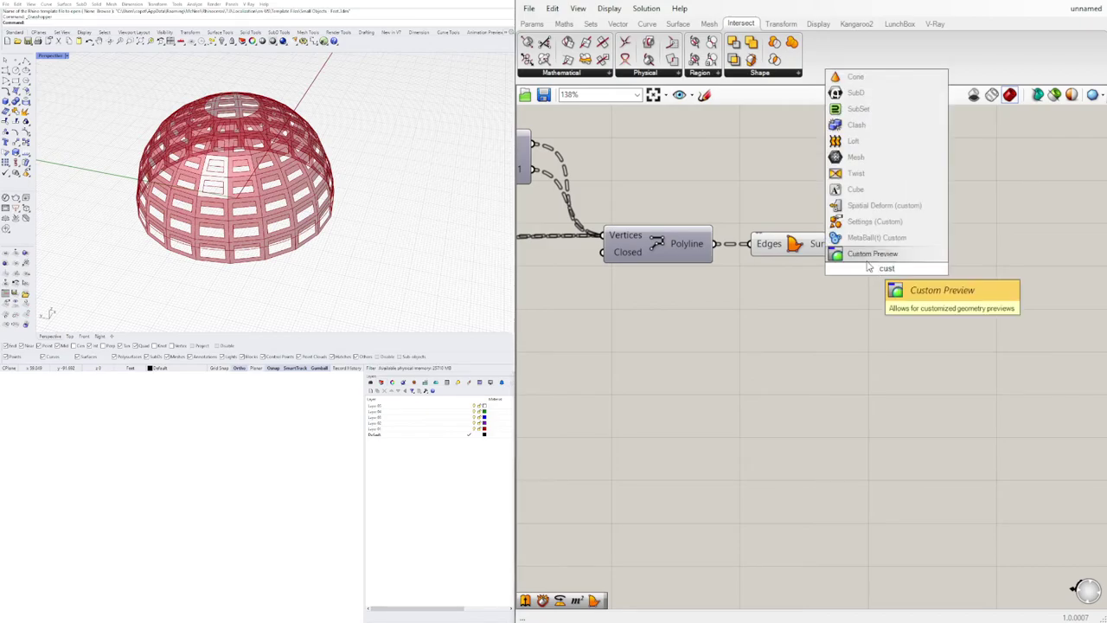
{"action": "key", "text": "Return"}
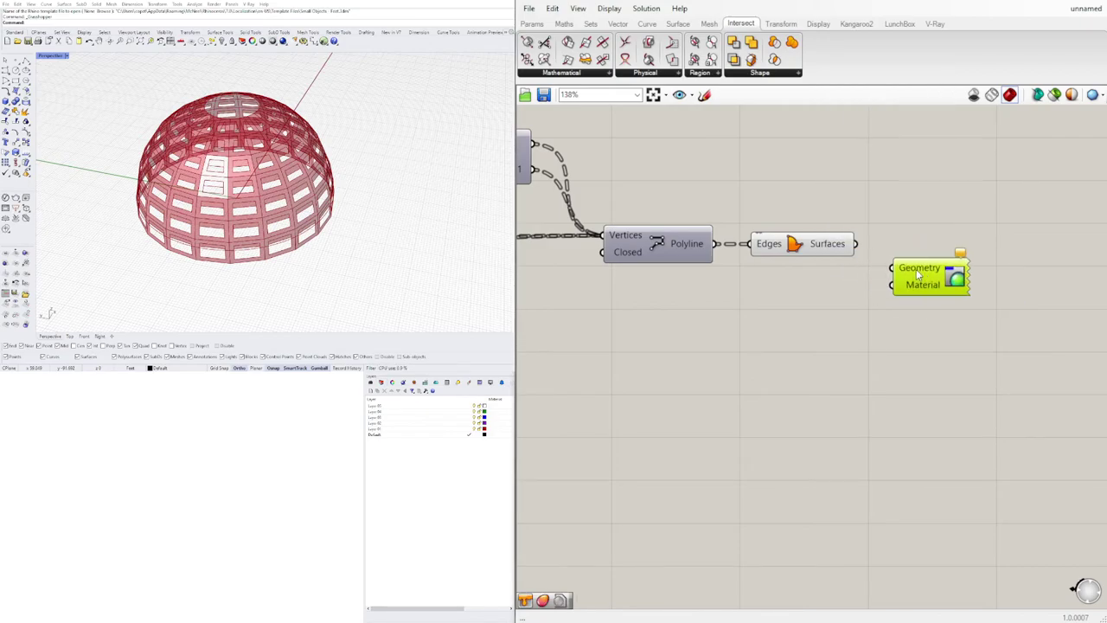
Add a Colour Swatch and place it below the final Boundary Surfaces component.
{"action": "double_click", "coordinate": [775, 322]}
{"action": "type", "text": "swatch"}
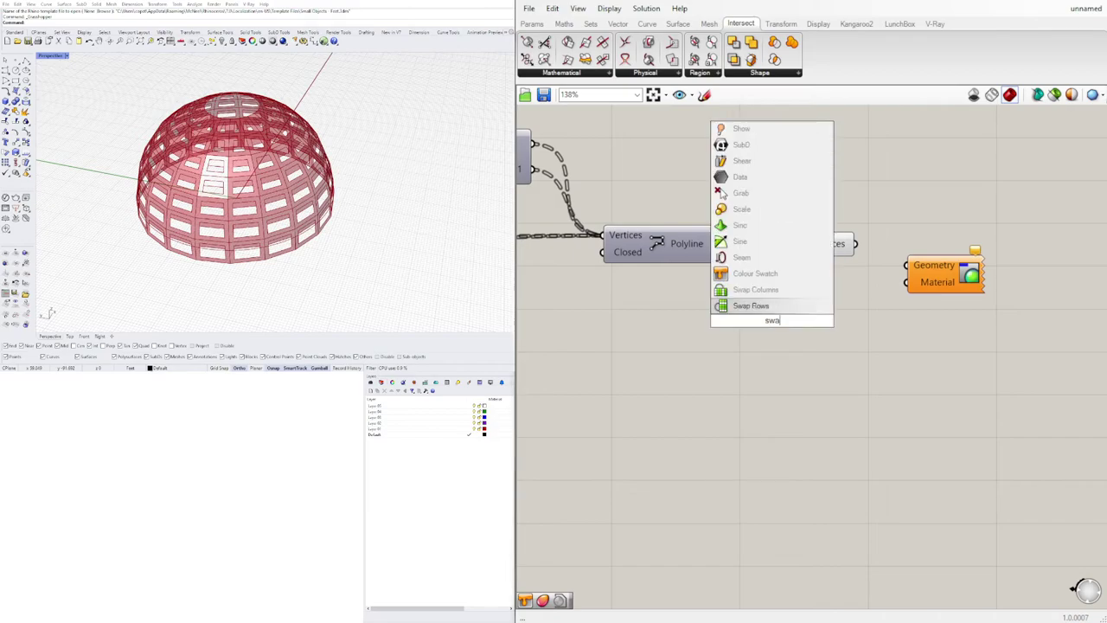
{"action": "left_click", "coordinate": [783, 293]}
{"action": "left_click_drag", "start_coordinate": [765, 325], "coordinate": [788, 314]}
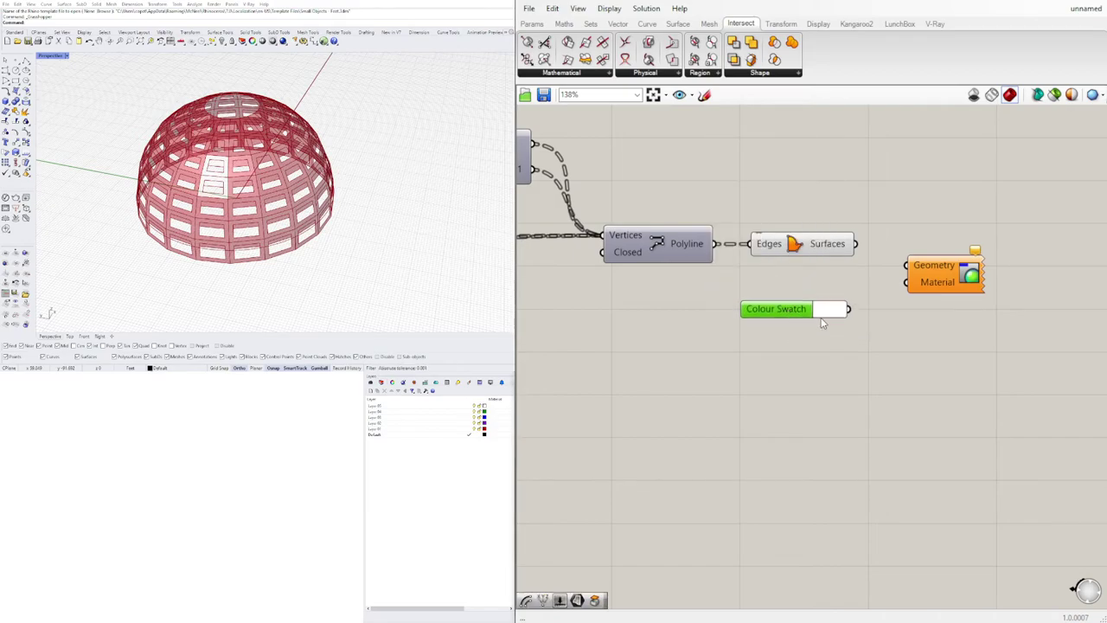
Set the Colour Swatch to light cyan with hue 192° and feed it and the final Boundary Surfaces into the Custom Preview.
{"action": "left_click", "coordinate": [828, 310]}
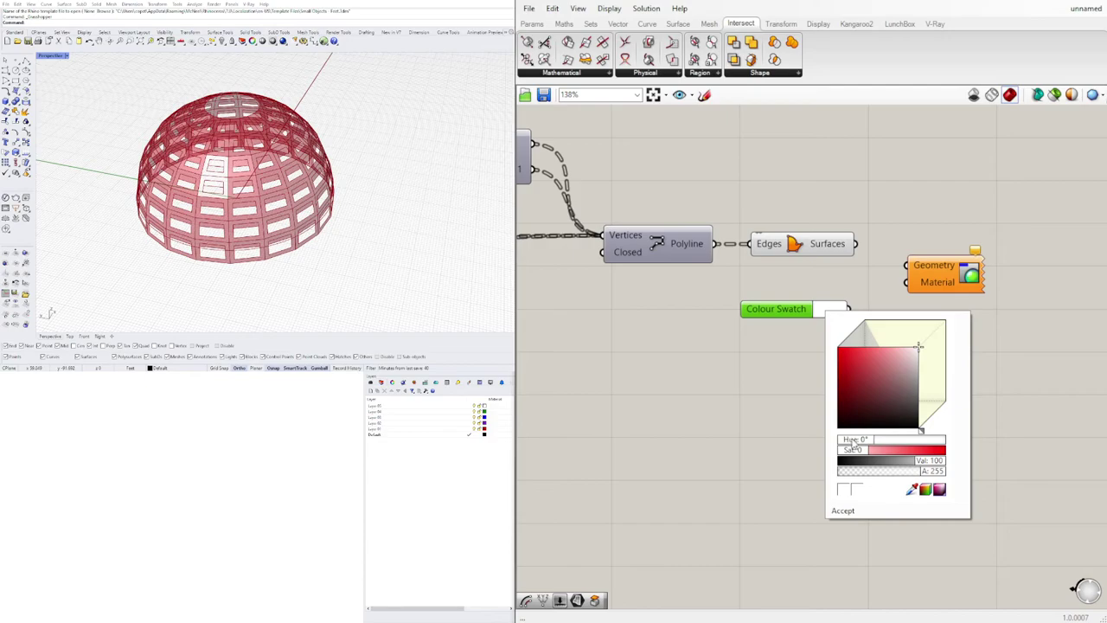
{"action": "left_click_drag", "start_coordinate": [853, 444], "coordinate": [896, 438]}
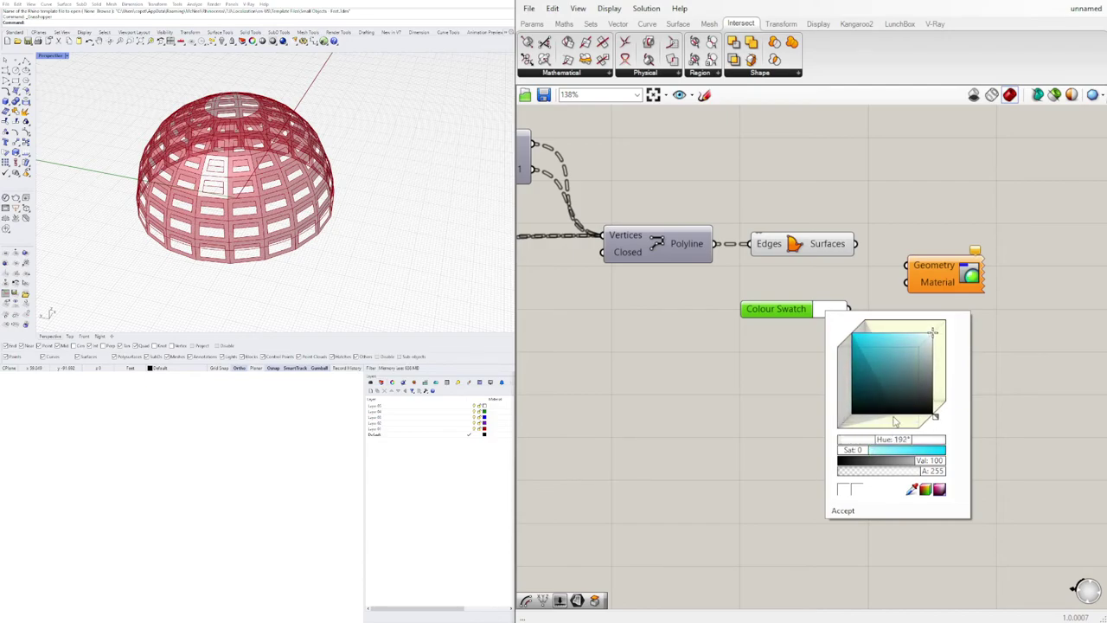
{"action": "left_click", "coordinate": [899, 325]}
{"action": "left_click", "coordinate": [838, 274]}
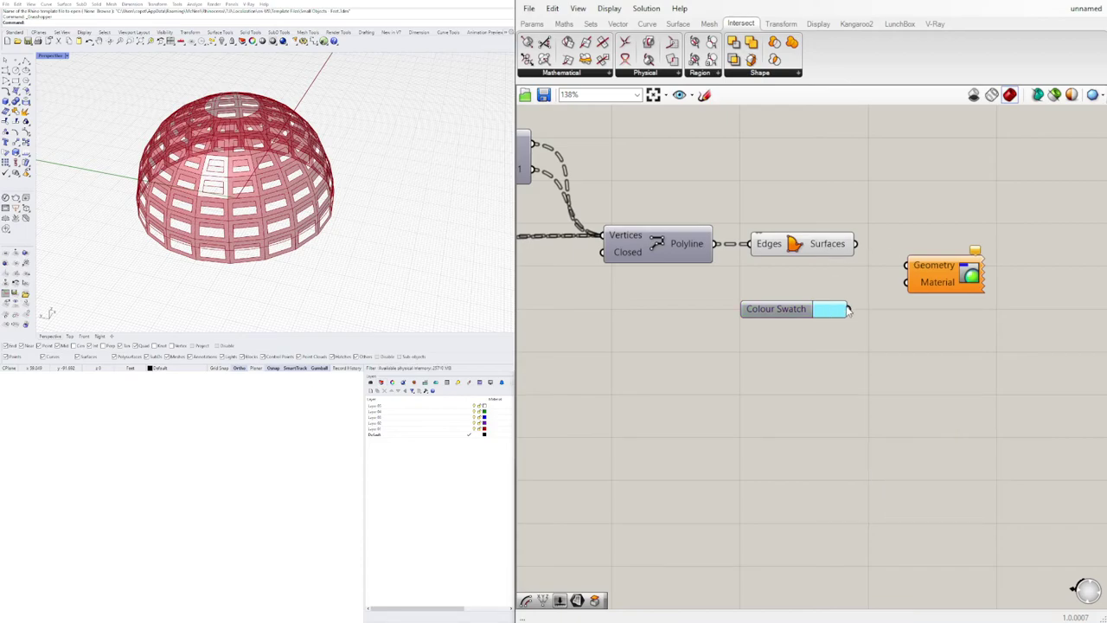
{"action": "left_click_drag", "start_coordinate": [857, 244], "coordinate": [908, 267]}
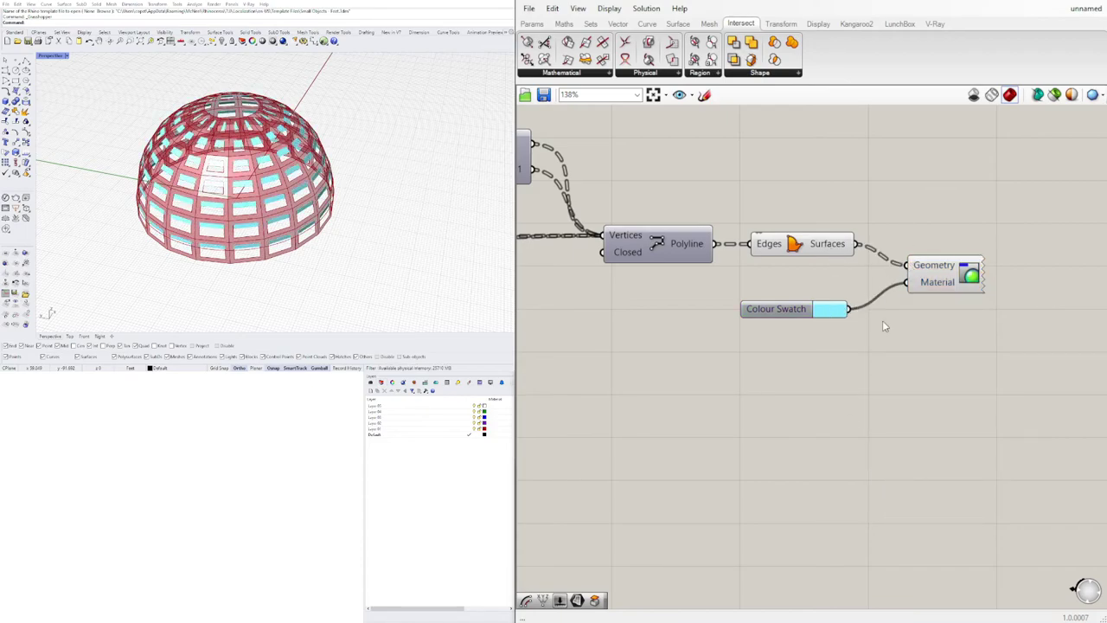
Turn off the preview of the final Boundary Surfaces component.
{"action": "scroll", "coordinate": [851, 438], "scroll_direction": "down", "scroll_amount": 3}
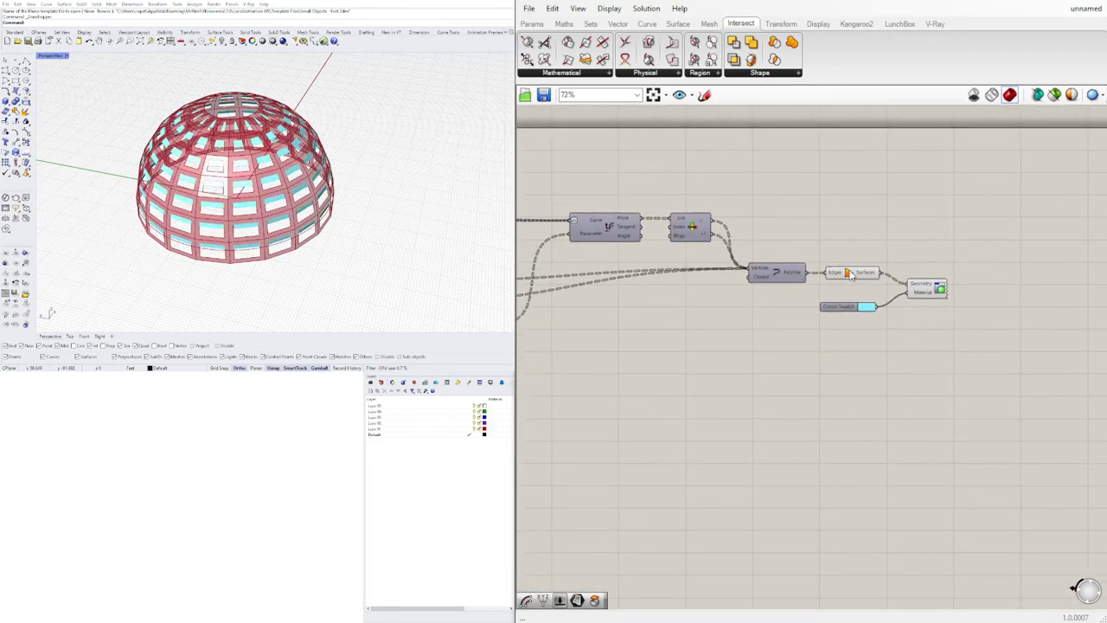
{"action": "right_click", "coordinate": [844, 273]}
{"action": "left_click", "coordinate": [855, 250]}
{"action": "right_click", "coordinate": [848, 275]}
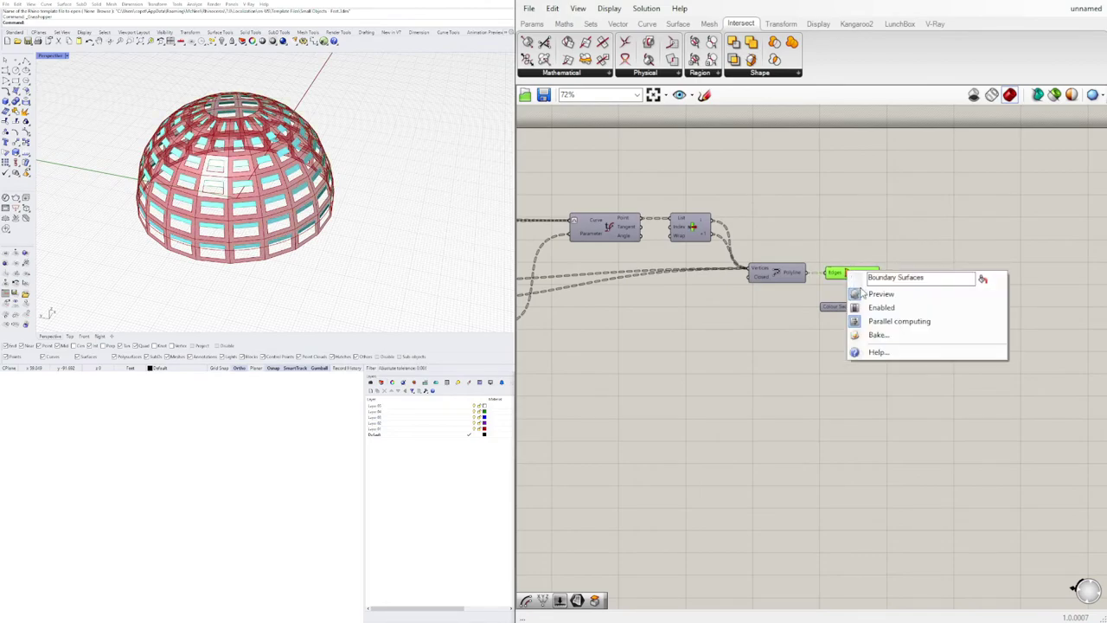
{"action": "left_click", "coordinate": [853, 240]}
Duplicate the Custom Preview with its Colour Swatch and place the copies on the empty canvas below the remapping components.
{"action": "scroll", "coordinate": [853, 240], "scroll_direction": "down", "scroll_amount": 3}
{"action": "left_click_drag", "start_coordinate": [1077, 253], "coordinate": [1040, 221]}
{"action": "left_click_drag", "start_coordinate": [815, 294], "coordinate": [815, 294]}
{"action": "scroll", "coordinate": [635, 223], "scroll_direction": "up", "scroll_amount": 5}
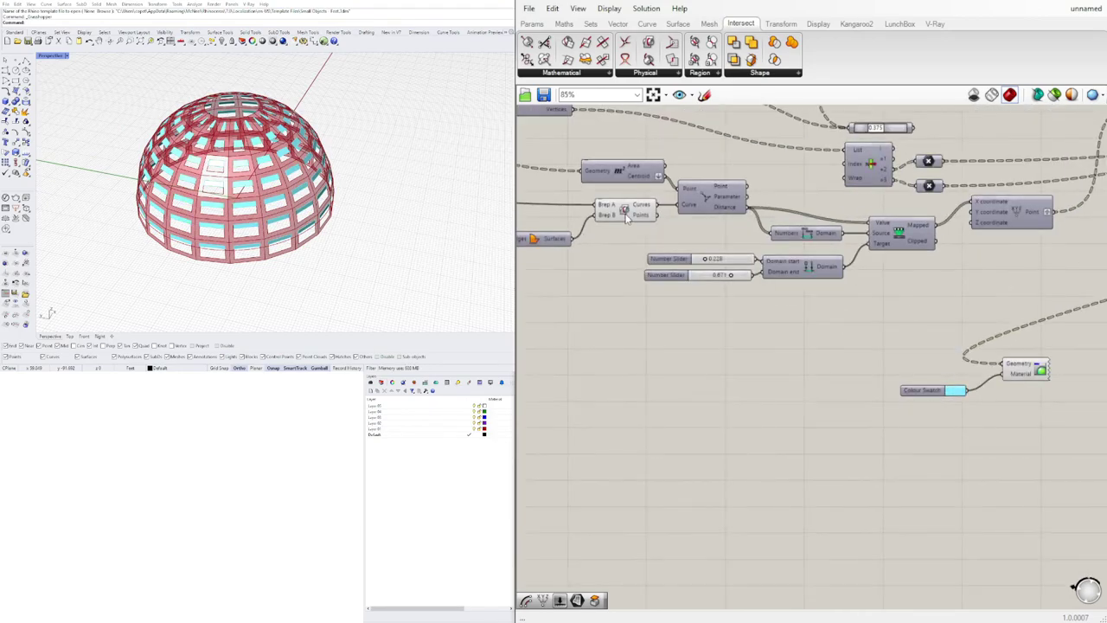
Connect the Boundary Surfaces of the offset panel frames to the Geometry input of the duplicated Custom Preview.
{"action": "right_click_drag", "start_coordinate": [626, 219], "coordinate": [885, 225]}
{"action": "scroll", "coordinate": [886, 226], "scroll_direction": "down", "scroll_amount": 4}
{"action": "right_click_drag", "start_coordinate": [741, 240], "coordinate": [877, 244]}
{"action": "scroll", "coordinate": [677, 167], "scroll_direction": "up", "scroll_amount": 3}
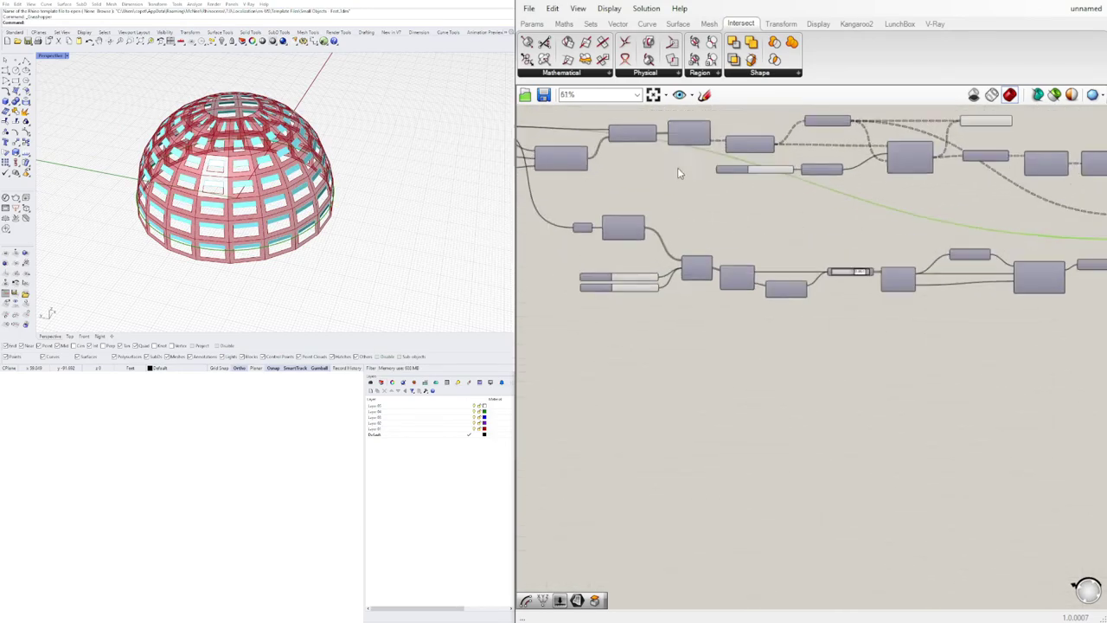
{"action": "right_click_drag", "start_coordinate": [1001, 134], "coordinate": [757, 195]}
{"action": "left_click", "coordinate": [941, 175]}
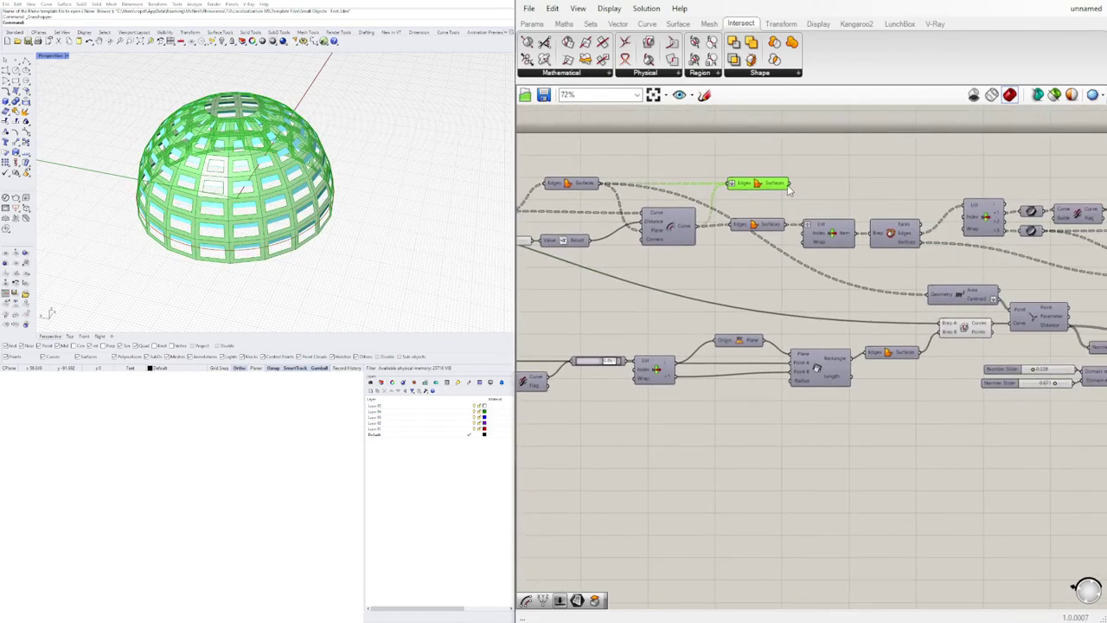
{"action": "scroll", "coordinate": [777, 196], "scroll_direction": "down", "scroll_amount": 5}
{"action": "left_click_drag", "start_coordinate": [788, 185], "coordinate": [774, 274]}
Move the duplicated Custom Preview and Colour Swatch to just above the original pair at the end of the definition.
{"action": "scroll", "coordinate": [994, 289], "scroll_direction": "up", "scroll_amount": 4}
{"action": "scroll", "coordinate": [791, 277], "scroll_direction": "down", "scroll_amount": 3}
{"action": "right_click_drag", "start_coordinate": [821, 293], "coordinate": [785, 319]}
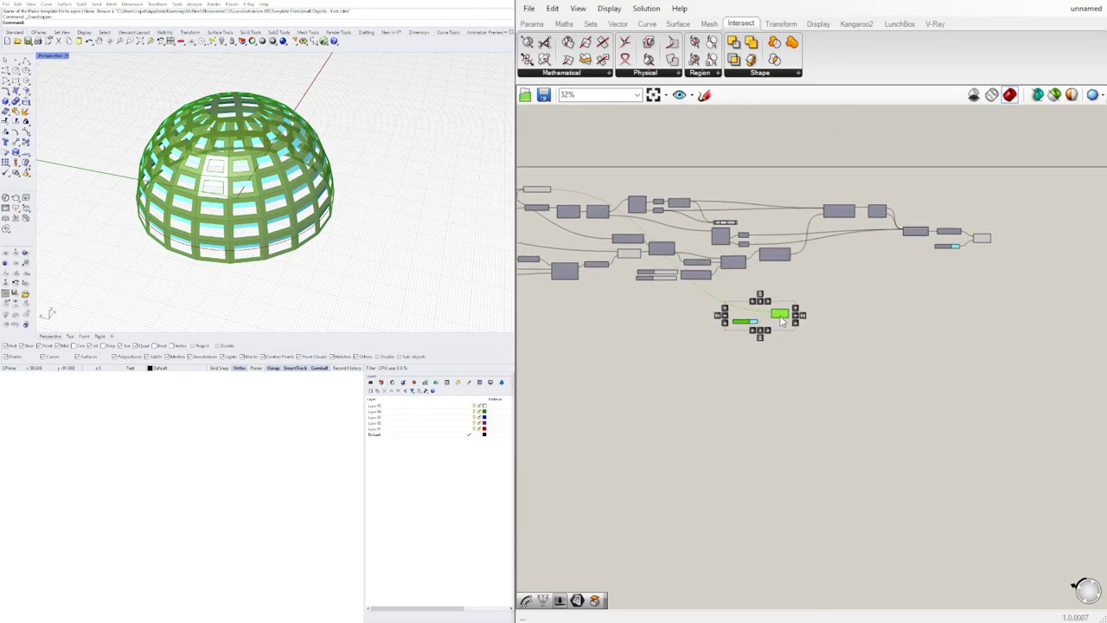
{"action": "left_click_drag", "start_coordinate": [781, 320], "coordinate": [987, 203]}
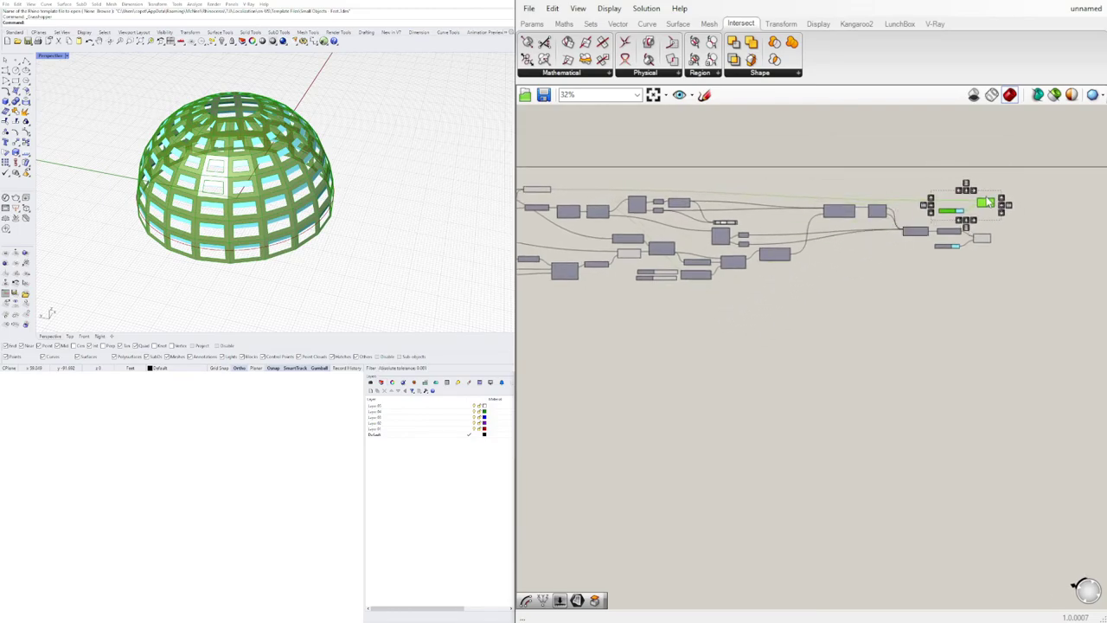
{"action": "left_click", "coordinate": [904, 178]}
Set the Colour Swatch of the panel frames' Custom Preview to dark grey.
{"action": "right_click_drag", "start_coordinate": [576, 222], "coordinate": [763, 224]}
{"action": "right_click_drag", "start_coordinate": [982, 283], "coordinate": [839, 278]}
{"action": "scroll", "coordinate": [653, 260], "scroll_direction": "up", "scroll_amount": 4}
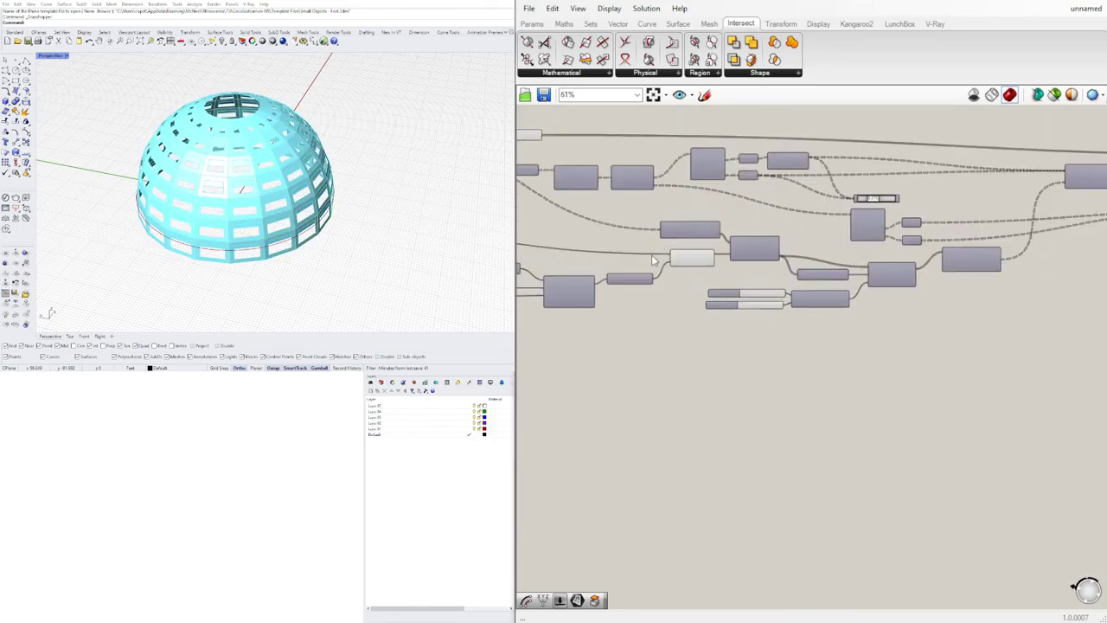
{"action": "left_click", "coordinate": [703, 259]}
{"action": "scroll", "coordinate": [705, 273], "scroll_direction": "up", "scroll_amount": 3}
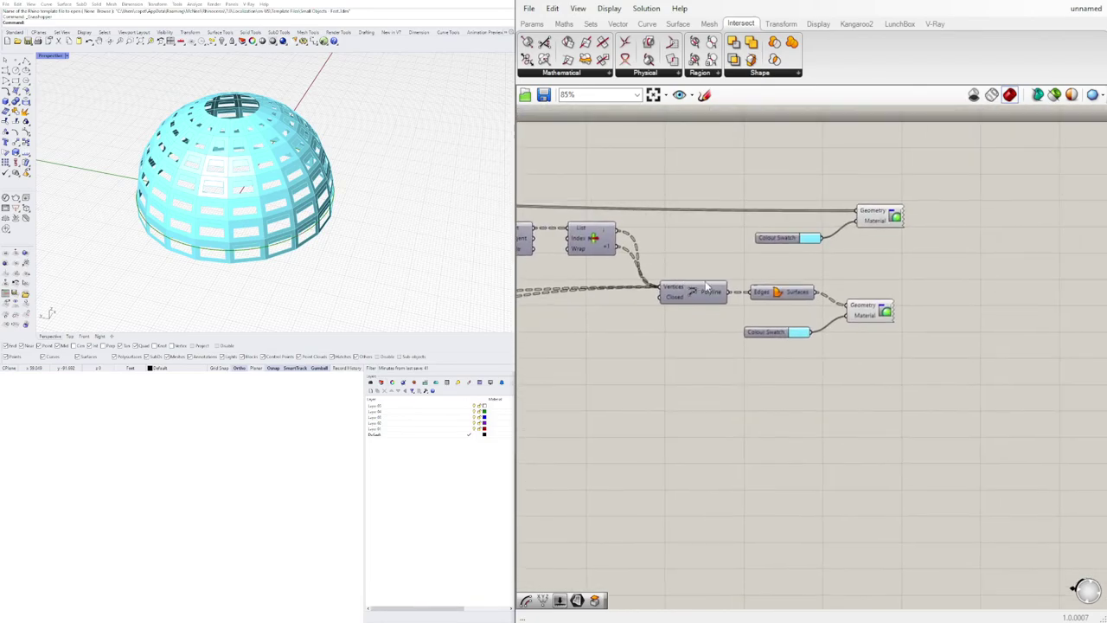
{"action": "scroll", "coordinate": [708, 287], "scroll_direction": "up", "scroll_amount": 4}
{"action": "left_click", "coordinate": [807, 238]}
{"action": "left_click_drag", "start_coordinate": [875, 342], "coordinate": [906, 337]}
{"action": "left_click", "coordinate": [1036, 315]}
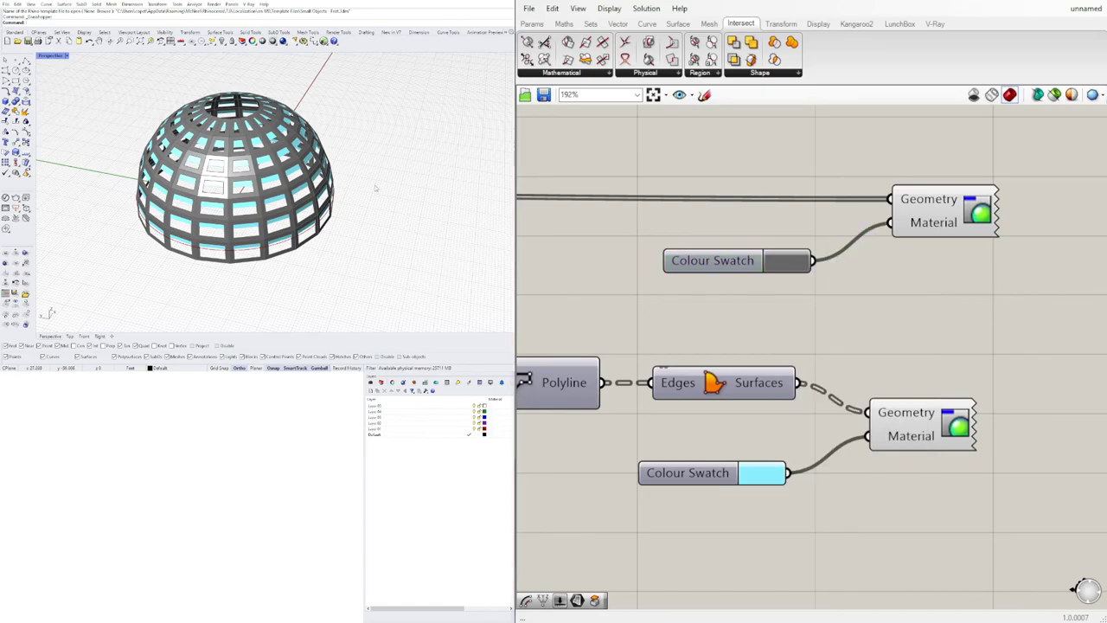
Set the domain end slider to 0.900 and inspect the resulting panel openings up close.
{"action": "scroll", "coordinate": [636, 319], "scroll_direction": "down", "scroll_amount": 4}
{"action": "right_click_drag", "start_coordinate": [566, 408], "coordinate": [998, 369]}
{"action": "scroll", "coordinate": [993, 369], "scroll_direction": "down", "scroll_amount": 4}
{"action": "scroll", "coordinate": [727, 415], "scroll_direction": "up", "scroll_amount": 4}
{"action": "scroll", "coordinate": [833, 419], "scroll_direction": "up", "scroll_amount": 5}
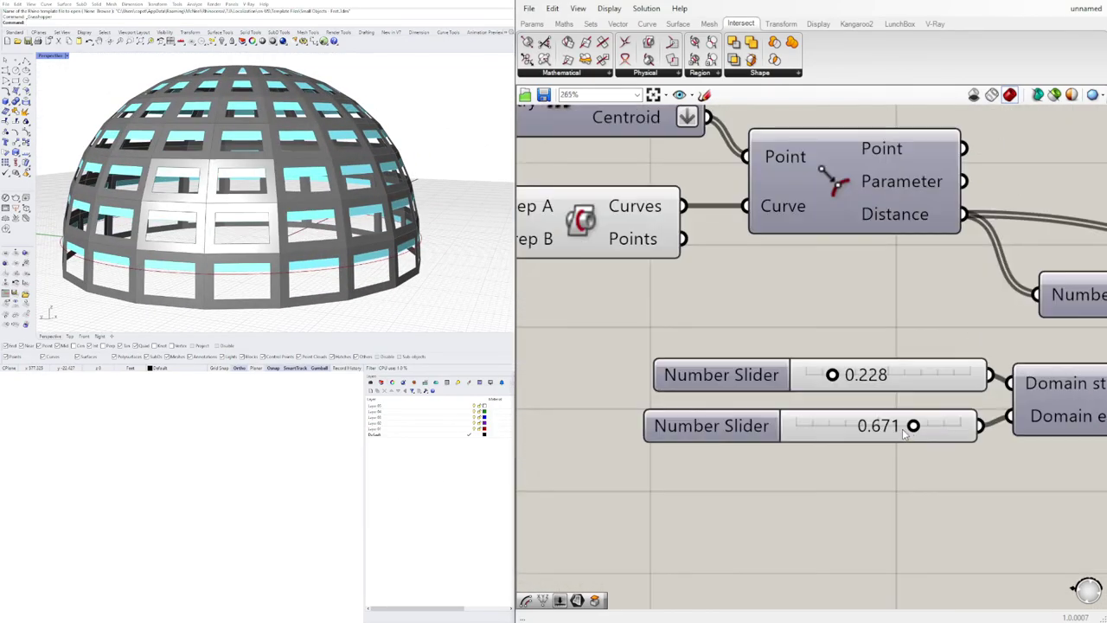
{"action": "left_click_drag", "start_coordinate": [915, 425], "coordinate": [987, 426]}
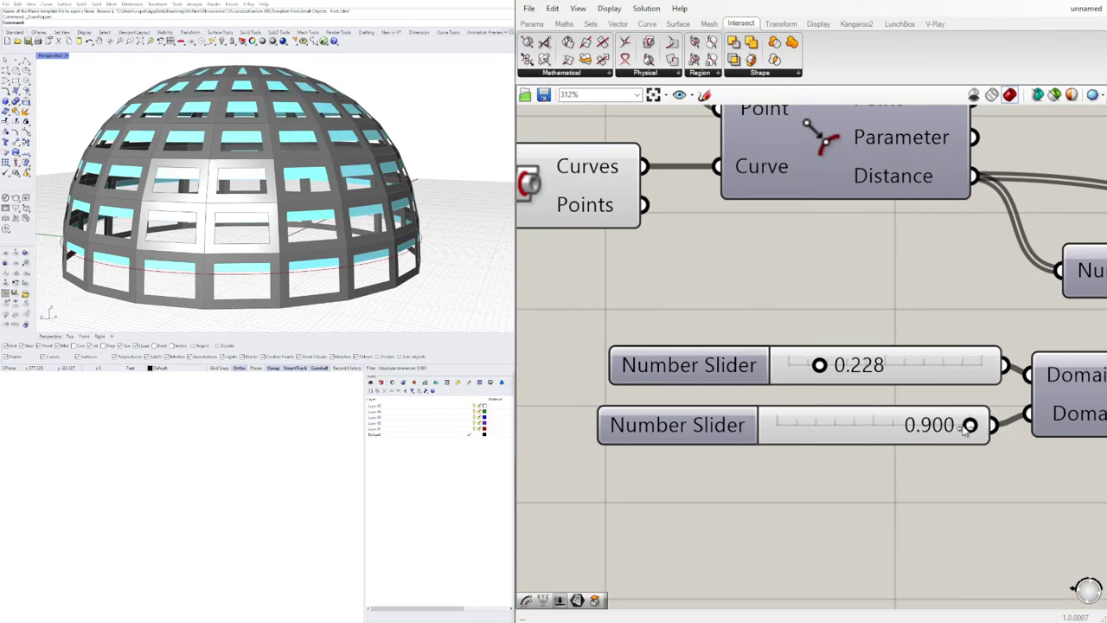
{"action": "right_click_drag", "start_coordinate": [259, 173], "coordinate": [251, 221]}
{"action": "scroll", "coordinate": [246, 203], "scroll_direction": "up", "scroll_amount": 10}
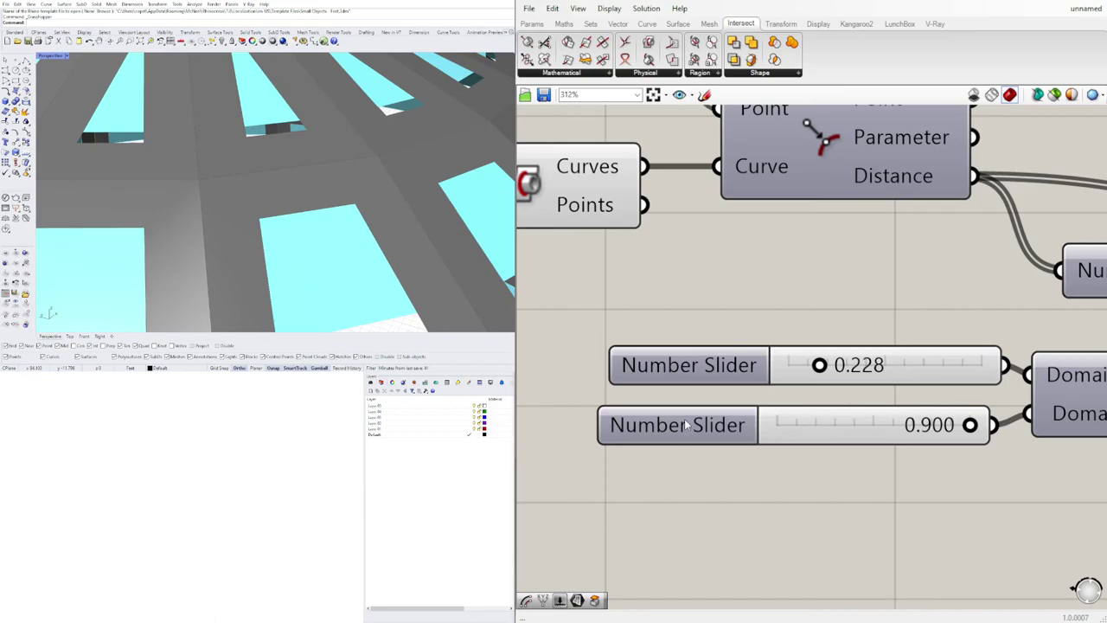
Raise the domain end slider's maximum to 1 and set its value to 1.000.
{"action": "double_click", "coordinate": [683, 425]}
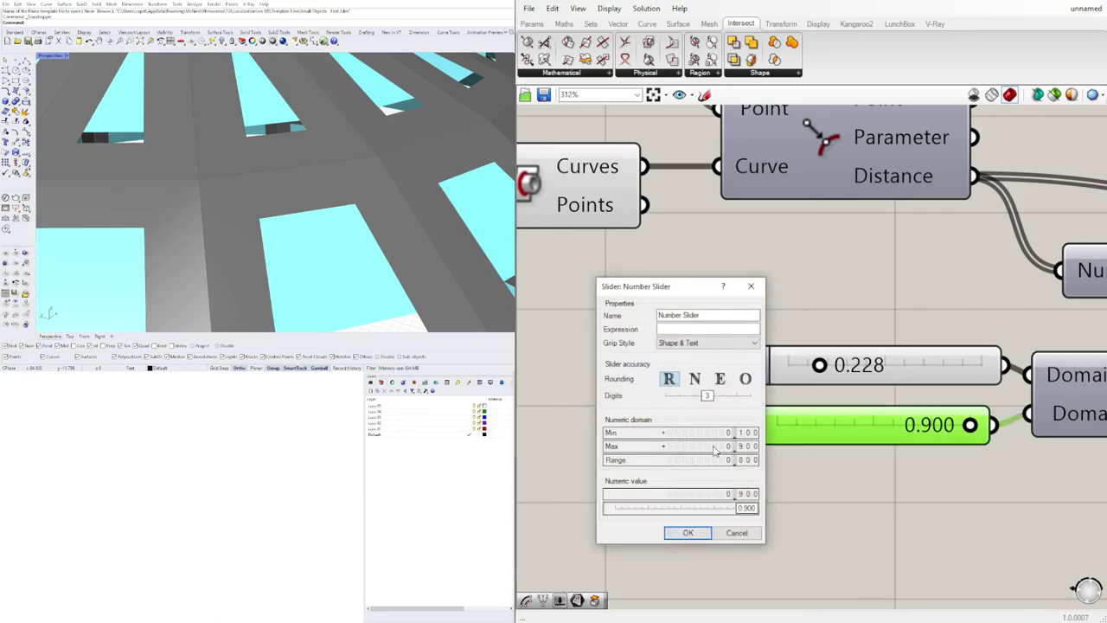
{"action": "double_click", "coordinate": [714, 447]}
{"action": "left_click", "coordinate": [689, 533]}
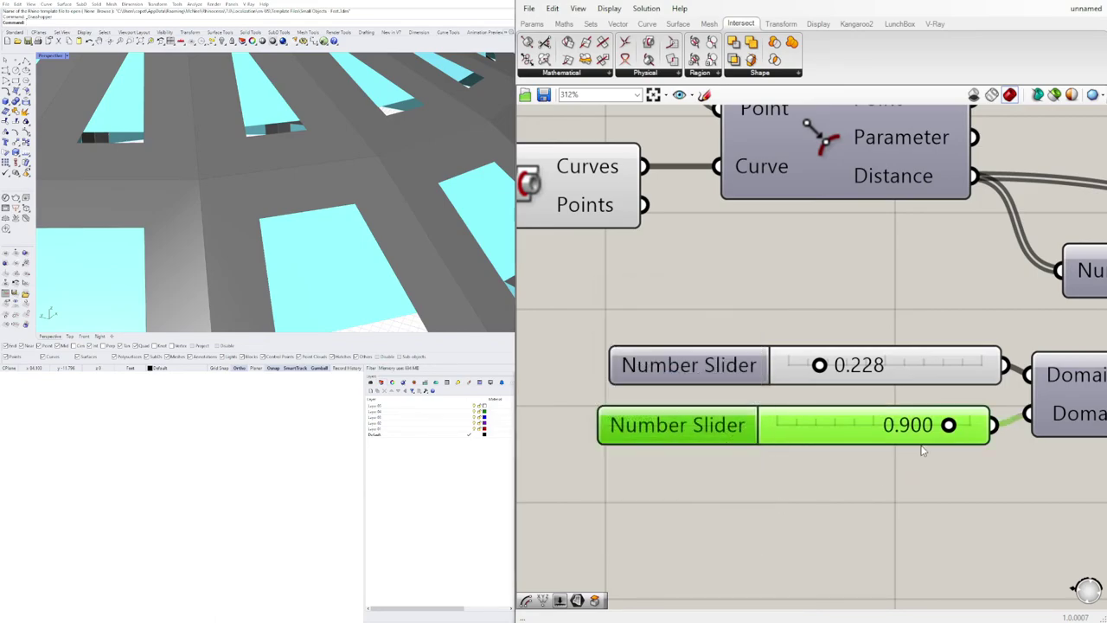
{"action": "left_click_drag", "start_coordinate": [949, 424], "coordinate": [1029, 428]}
{"action": "scroll", "coordinate": [353, 190], "scroll_direction": "down", "scroll_amount": 10}
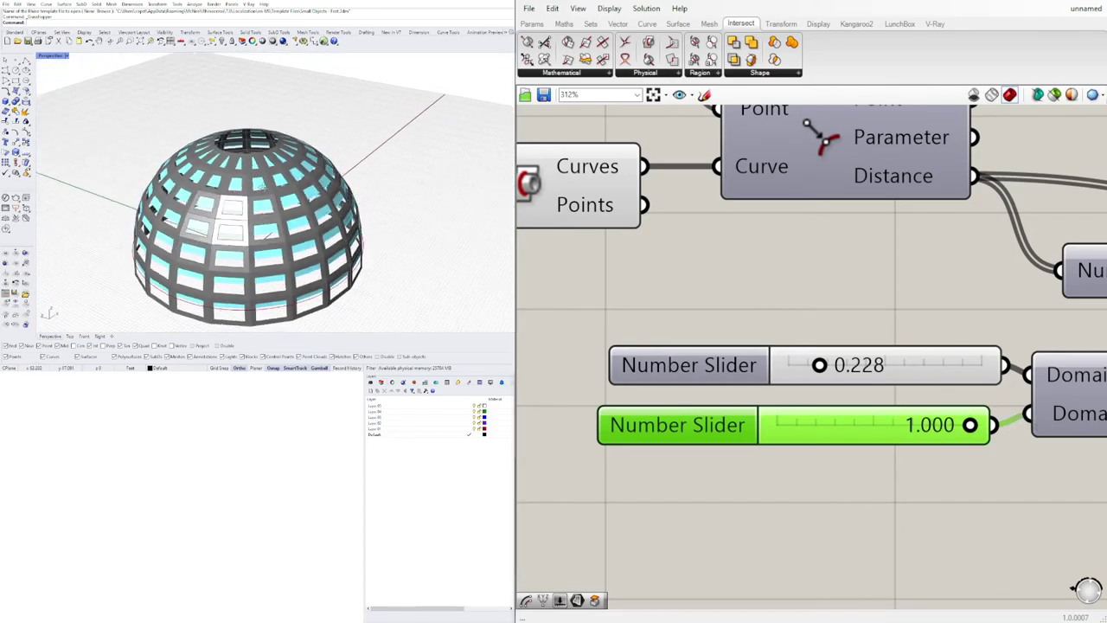
Lower the domain start slider's minimum to 0 and set its value to 0.000.
{"action": "right_click_drag", "start_coordinate": [337, 207], "coordinate": [267, 300]}
{"action": "scroll", "coordinate": [267, 300], "scroll_direction": "up", "scroll_amount": 2}
{"action": "scroll", "coordinate": [830, 385], "scroll_direction": "up", "scroll_amount": 2}
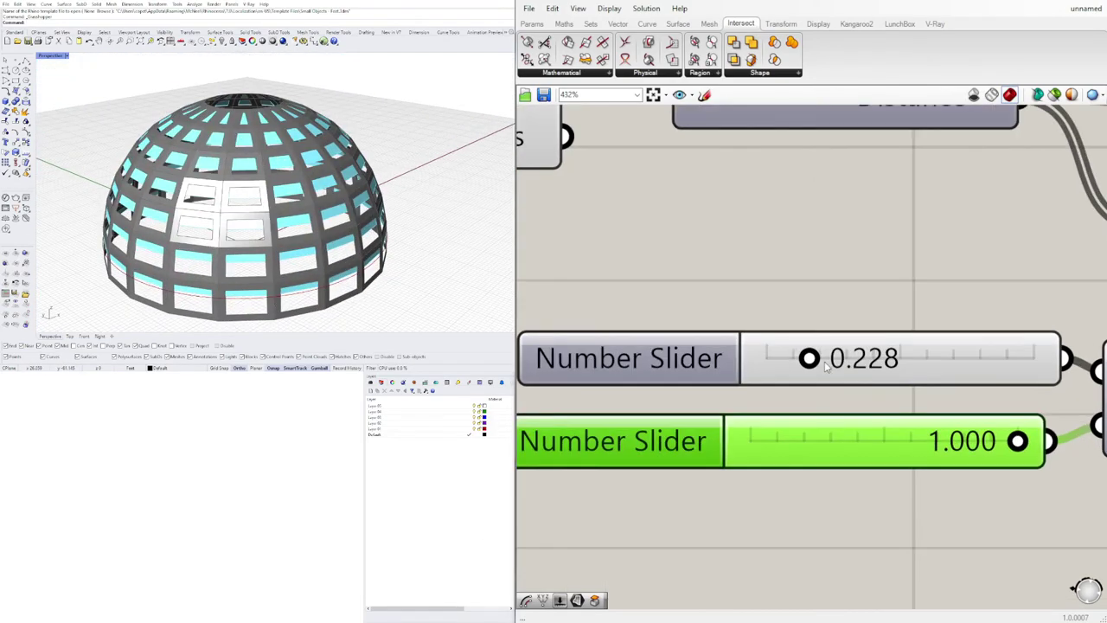
{"action": "left_click_drag", "start_coordinate": [807, 362], "coordinate": [744, 370]}
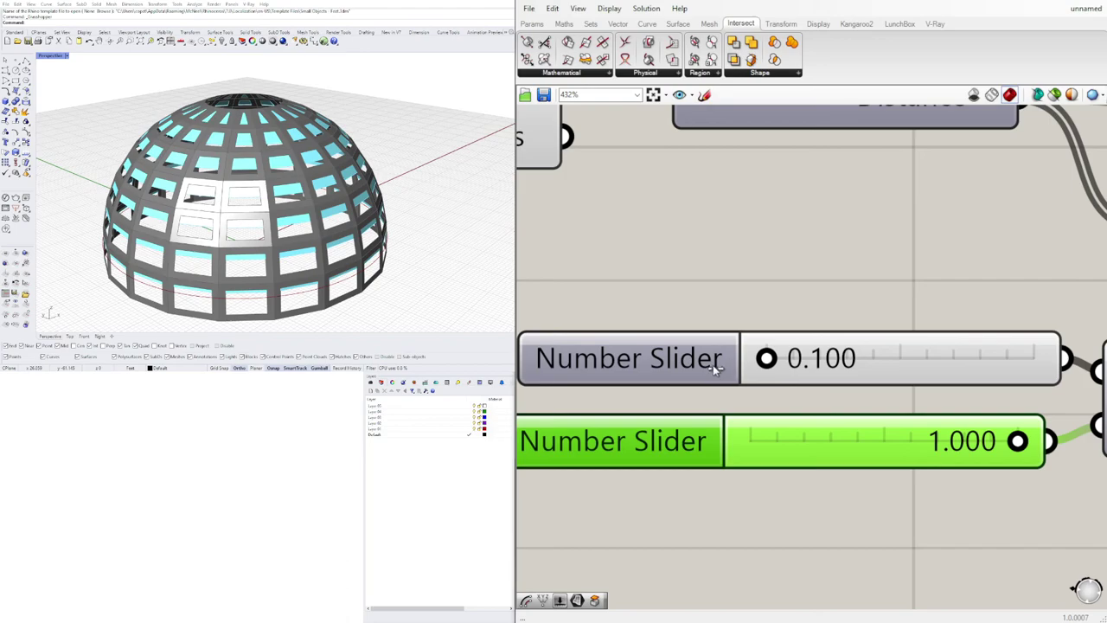
{"action": "double_click", "coordinate": [713, 365]}
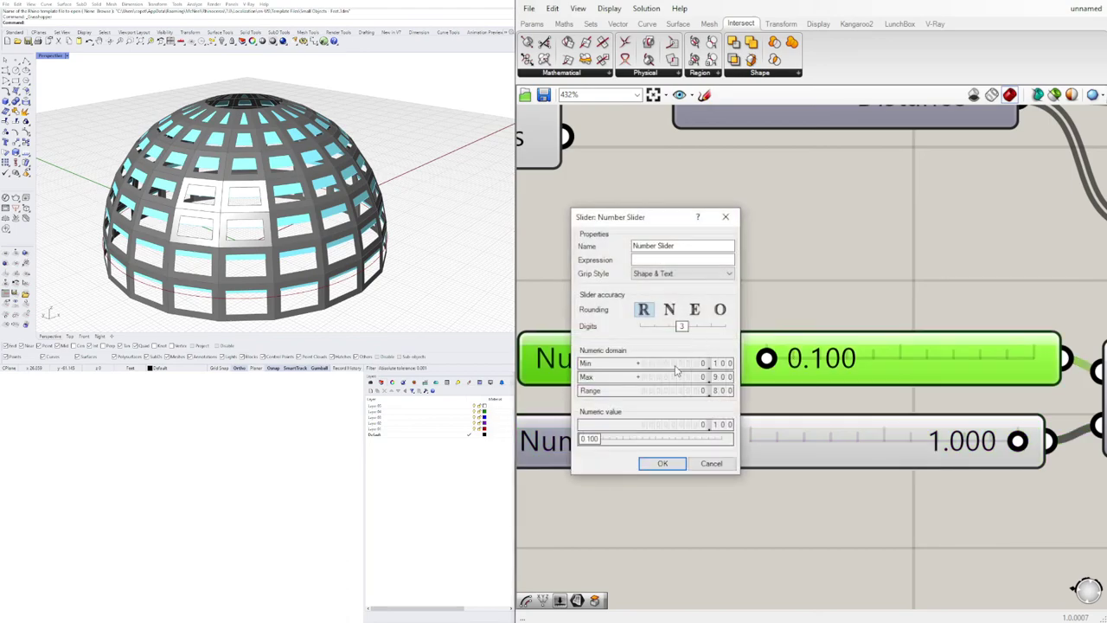
{"action": "double_click", "coordinate": [677, 364]}
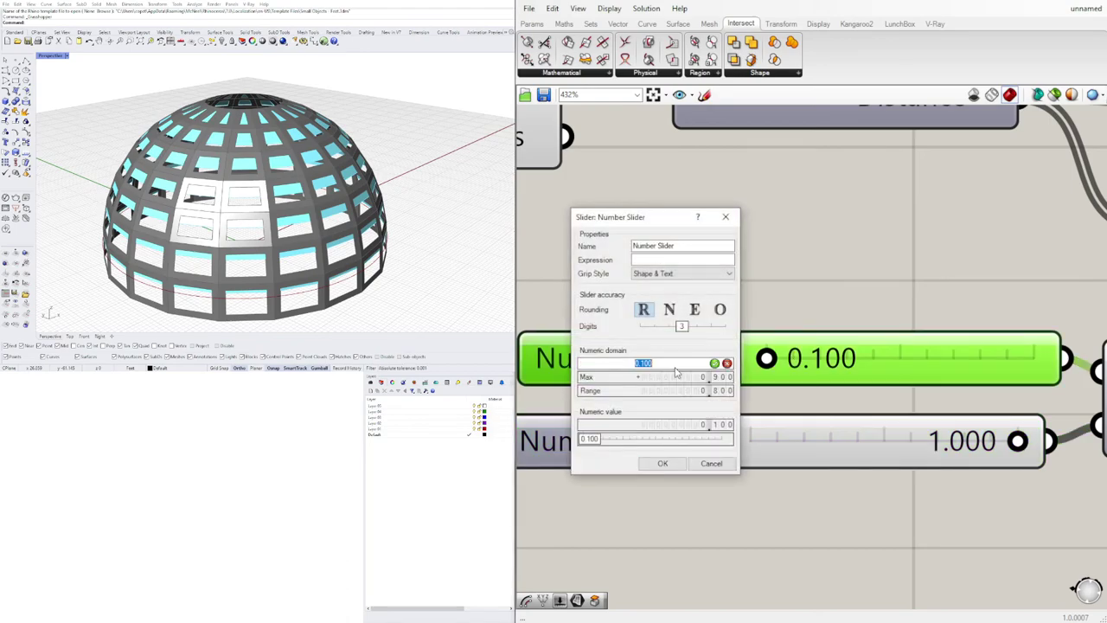
{"action": "left_click", "coordinate": [663, 464]}
{"action": "left_click_drag", "start_coordinate": [794, 360], "coordinate": [715, 361]}
Set the domain start slider to 0.006 after checking the Polyline and Boundary Surfaces components that show warnings.
{"action": "right_click_drag", "start_coordinate": [298, 238], "coordinate": [215, 173]}
{"action": "scroll", "coordinate": [828, 353], "scroll_direction": "down", "scroll_amount": 8}
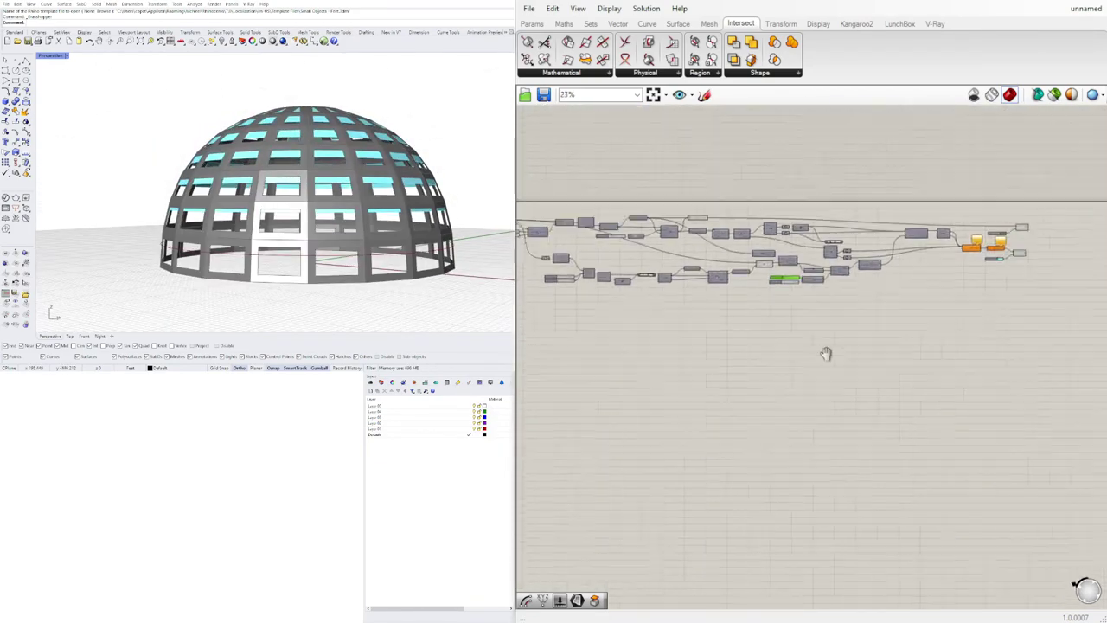
{"action": "scroll", "coordinate": [770, 275], "scroll_direction": "up", "scroll_amount": 5}
{"action": "right_click_drag", "start_coordinate": [695, 280], "coordinate": [788, 280]}
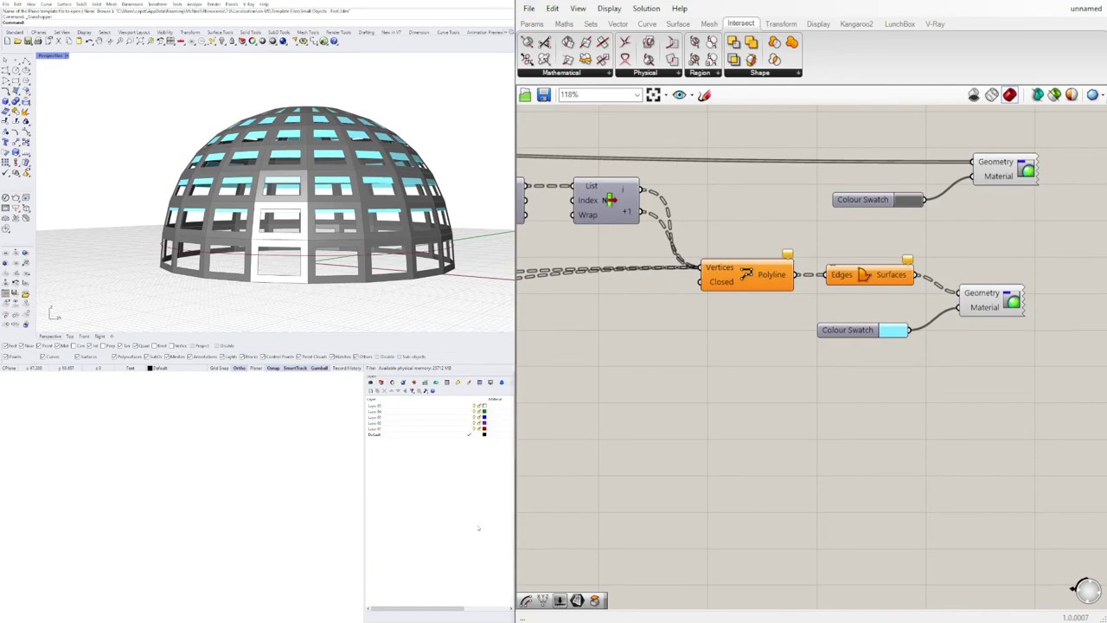
{"action": "scroll", "coordinate": [661, 473], "scroll_direction": "down", "scroll_amount": 5}
{"action": "scroll", "coordinate": [639, 381], "scroll_direction": "up", "scroll_amount": 7}
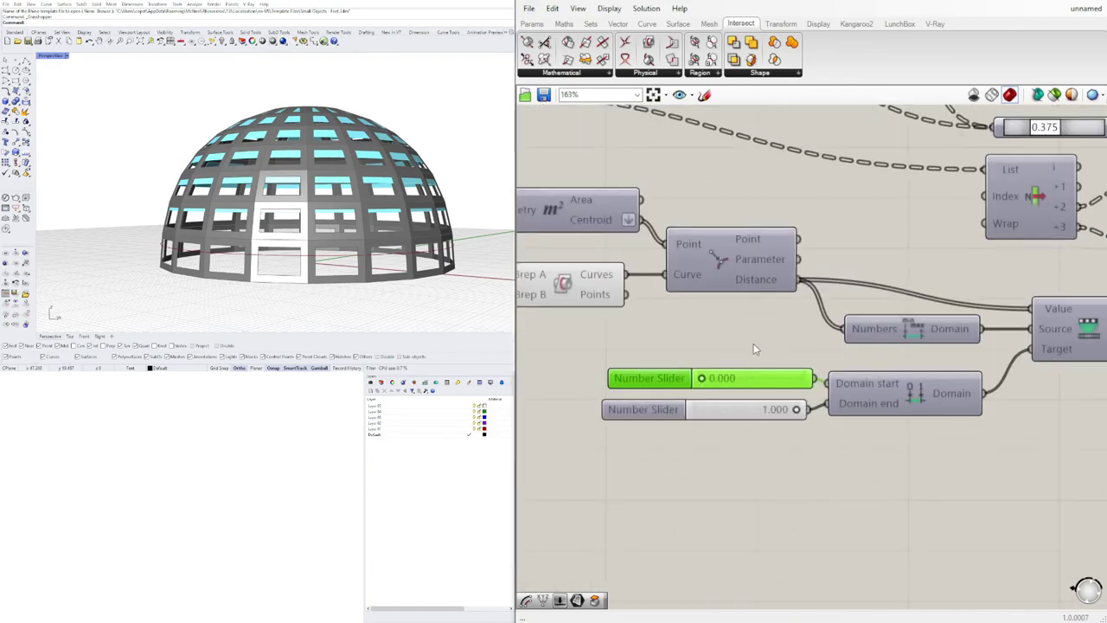
{"action": "scroll", "coordinate": [706, 373], "scroll_direction": "up", "scroll_amount": 8}
{"action": "left_click_drag", "start_coordinate": [661, 414], "coordinate": [668, 414]}
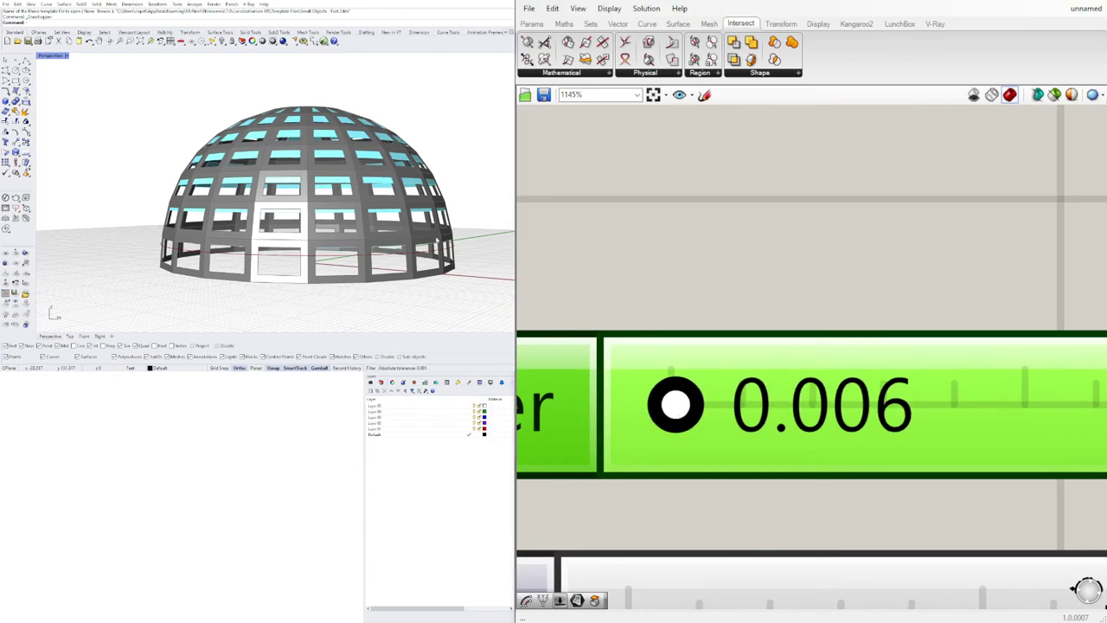
Examine how the cyan surfaces vary in size across the dome's panels from several angles and distances.
{"action": "right_click_drag", "start_coordinate": [324, 143], "coordinate": [320, 192]}
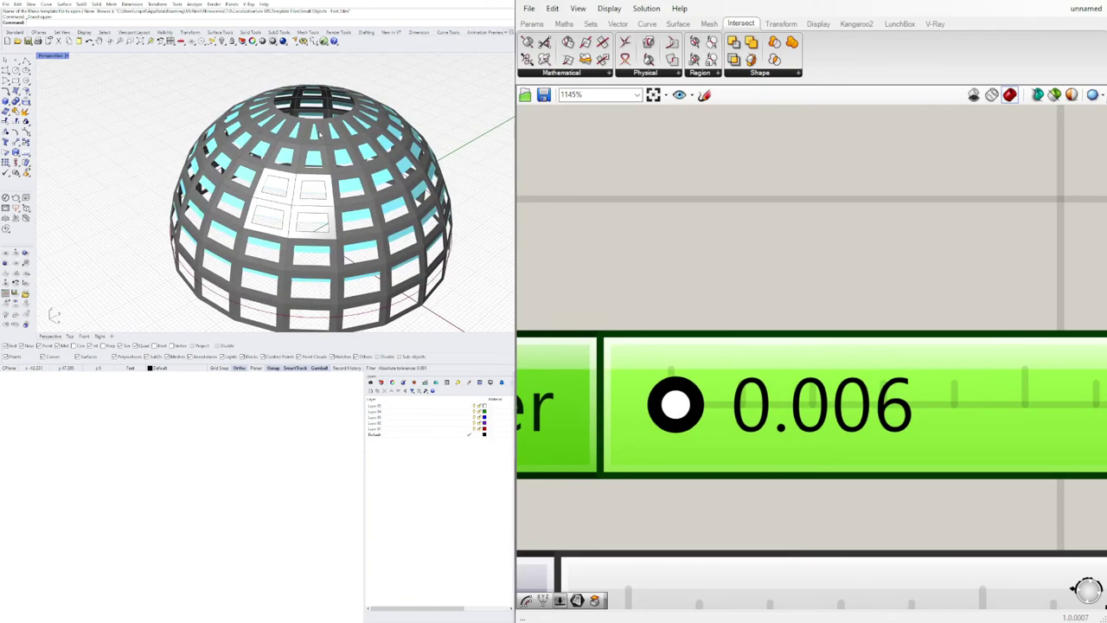
{"action": "scroll", "coordinate": [314, 143], "scroll_direction": "up", "scroll_amount": 8}
{"action": "scroll", "coordinate": [314, 143], "scroll_direction": "down", "scroll_amount": 8}
{"action": "scroll", "coordinate": [314, 143], "scroll_direction": "up", "scroll_amount": 5}
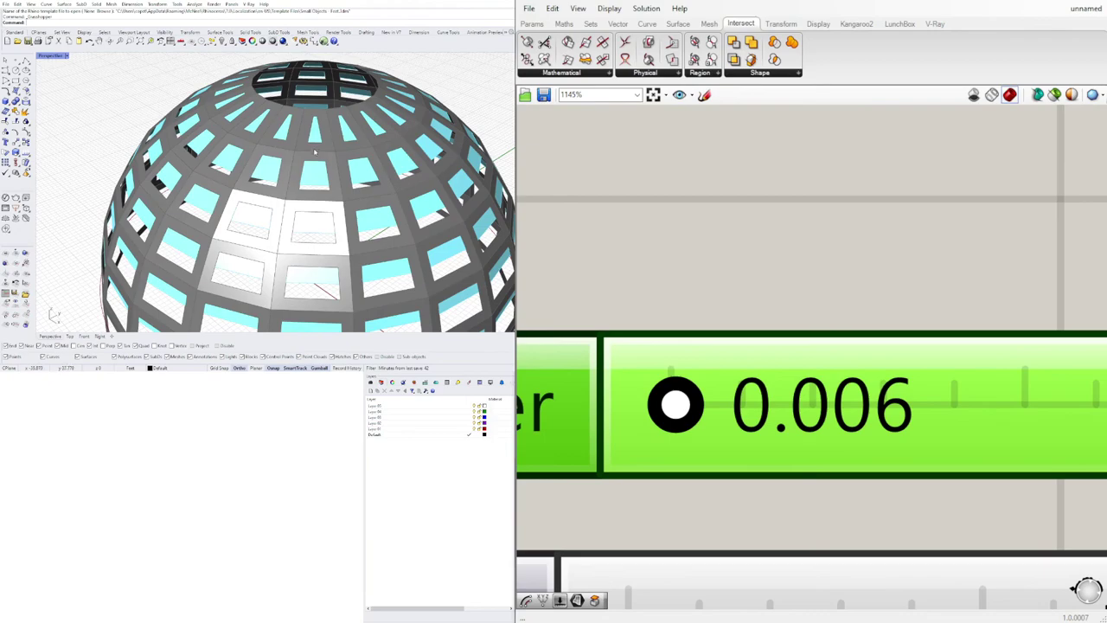
{"action": "scroll", "coordinate": [315, 151], "scroll_direction": "down", "scroll_amount": 8}
{"action": "scroll", "coordinate": [316, 149], "scroll_direction": "up", "scroll_amount": 7}
{"action": "scroll", "coordinate": [312, 154], "scroll_direction": "down", "scroll_amount": 7}
{"action": "right_click_drag", "start_coordinate": [261, 266], "coordinate": [348, 218]}
{"action": "scroll", "coordinate": [251, 214], "scroll_direction": "up", "scroll_amount": 3}
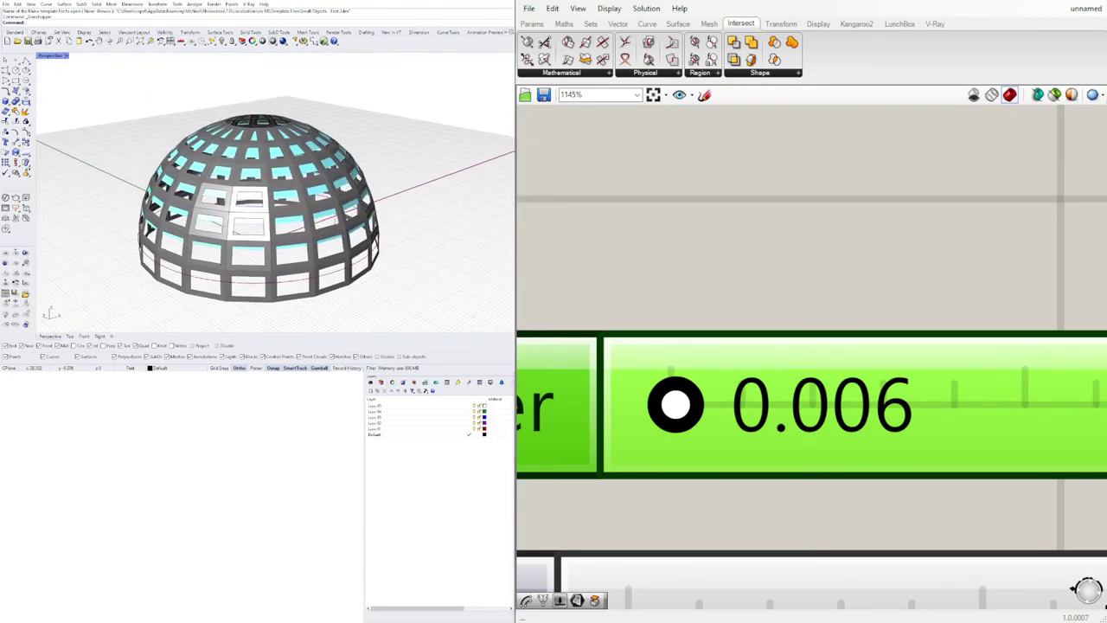
Nudge the Bounds component slightly downward, closer to the Construct Domain component.
{"action": "scroll", "coordinate": [831, 338], "scroll_direction": "down", "scroll_amount": 10}
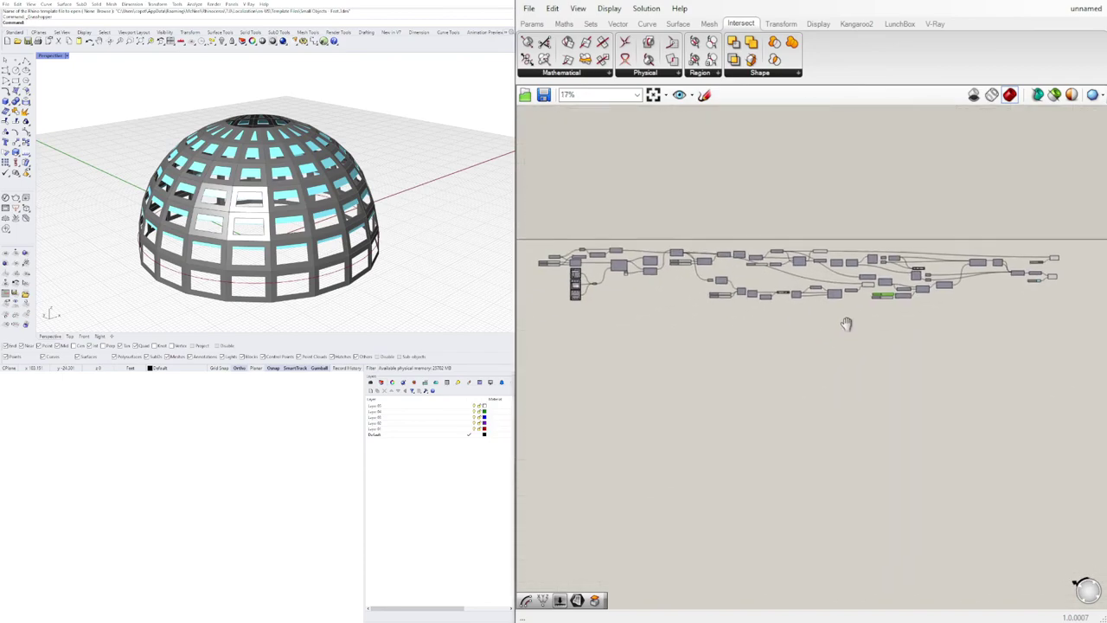
{"action": "scroll", "coordinate": [860, 314], "scroll_direction": "down", "scroll_amount": 1}
{"action": "right_click_drag", "start_coordinate": [847, 323], "coordinate": [833, 291]}
{"action": "scroll", "coordinate": [826, 291], "scroll_direction": "up", "scroll_amount": 1}
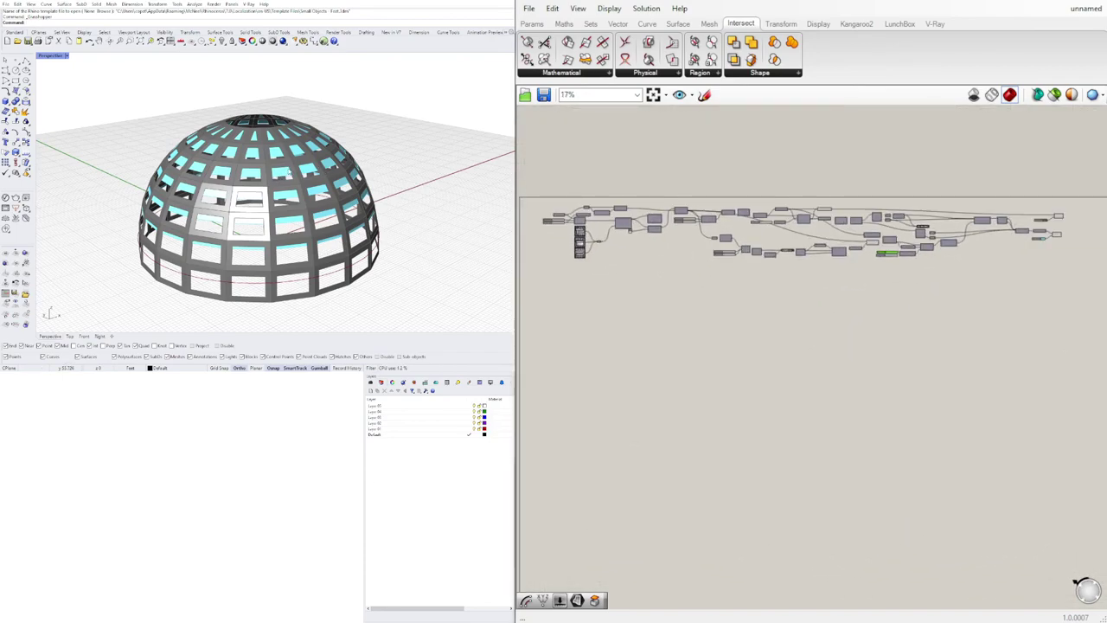
{"action": "scroll", "coordinate": [891, 291], "scroll_direction": "up", "scroll_amount": 7}
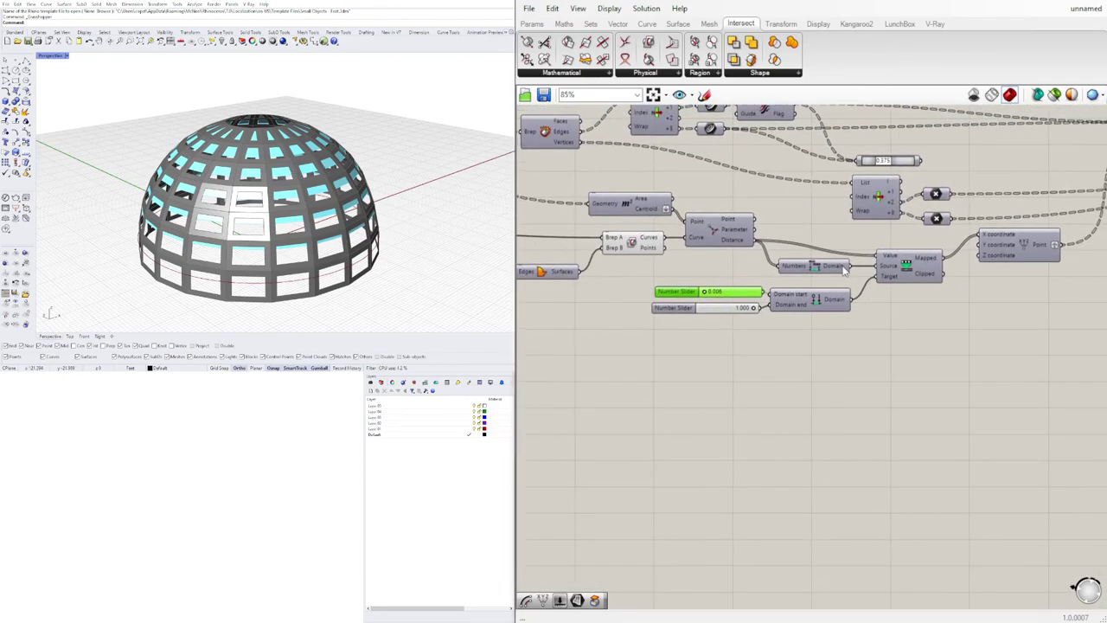
{"action": "left_click_drag", "start_coordinate": [820, 269], "coordinate": [818, 275]}
{"action": "right_click_drag", "start_coordinate": [942, 204], "coordinate": [751, 205]}
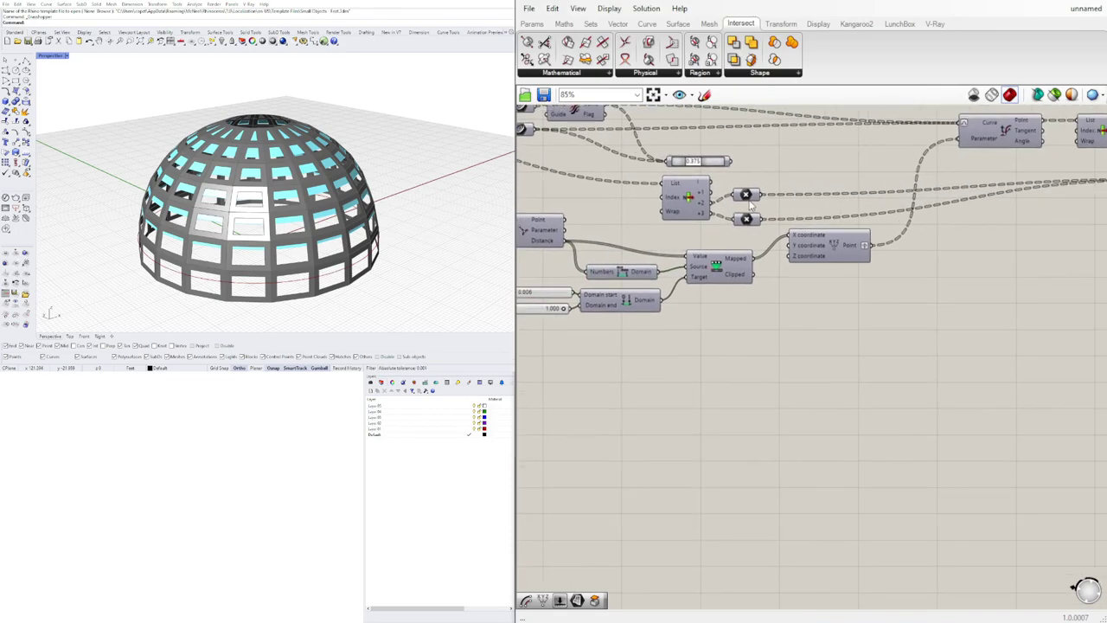
{"action": "right_click_drag", "start_coordinate": [666, 191], "coordinate": [620, 308]}
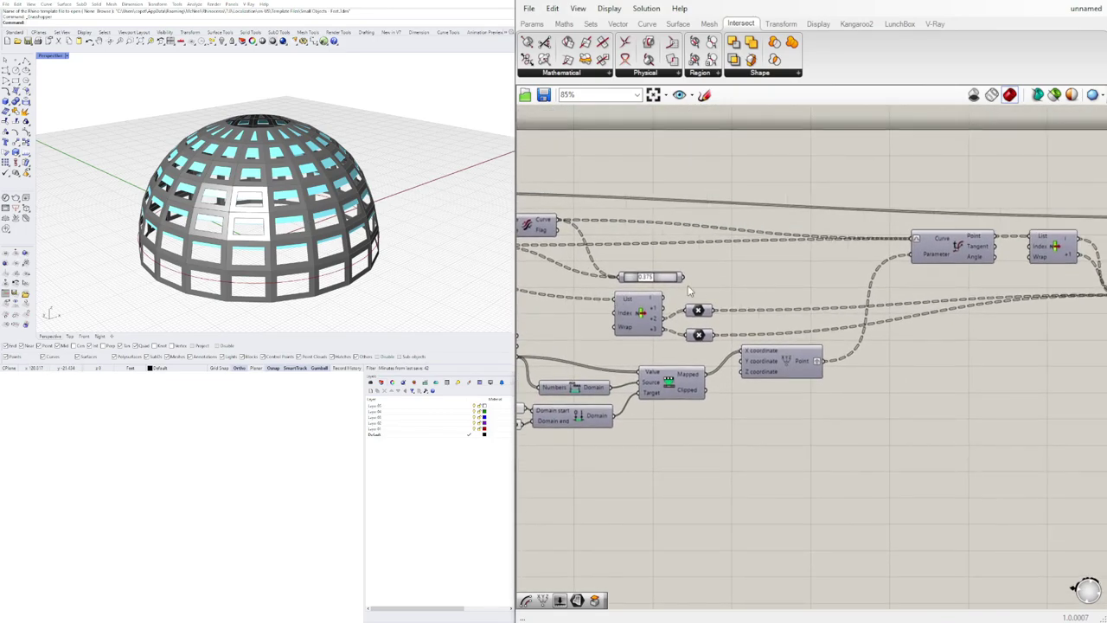
{"action": "right_click_drag", "start_coordinate": [259, 214], "coordinate": [354, 177]}
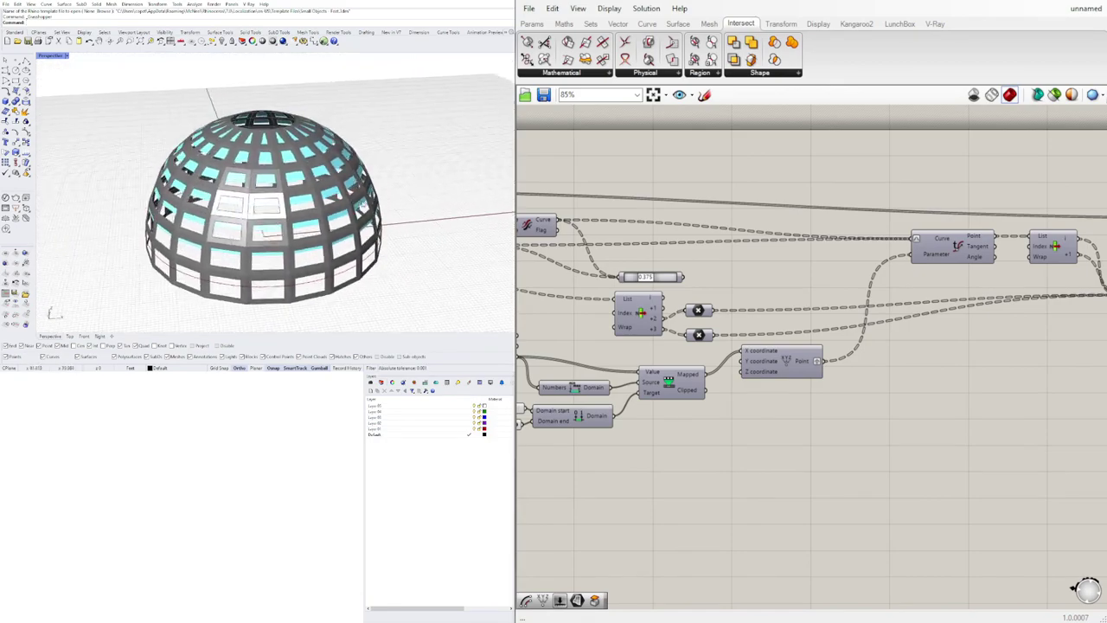
{"action": "scroll", "coordinate": [779, 326], "scroll_direction": "down", "scroll_amount": 4}
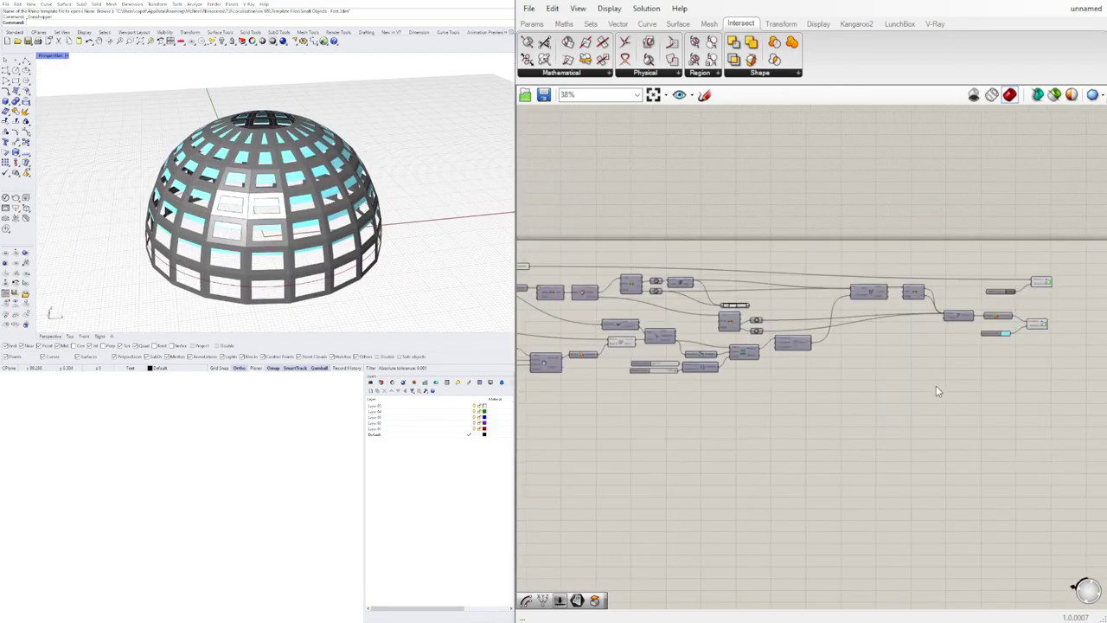
{"action": "right_click_drag", "start_coordinate": [346, 193], "coordinate": [370, 164]}
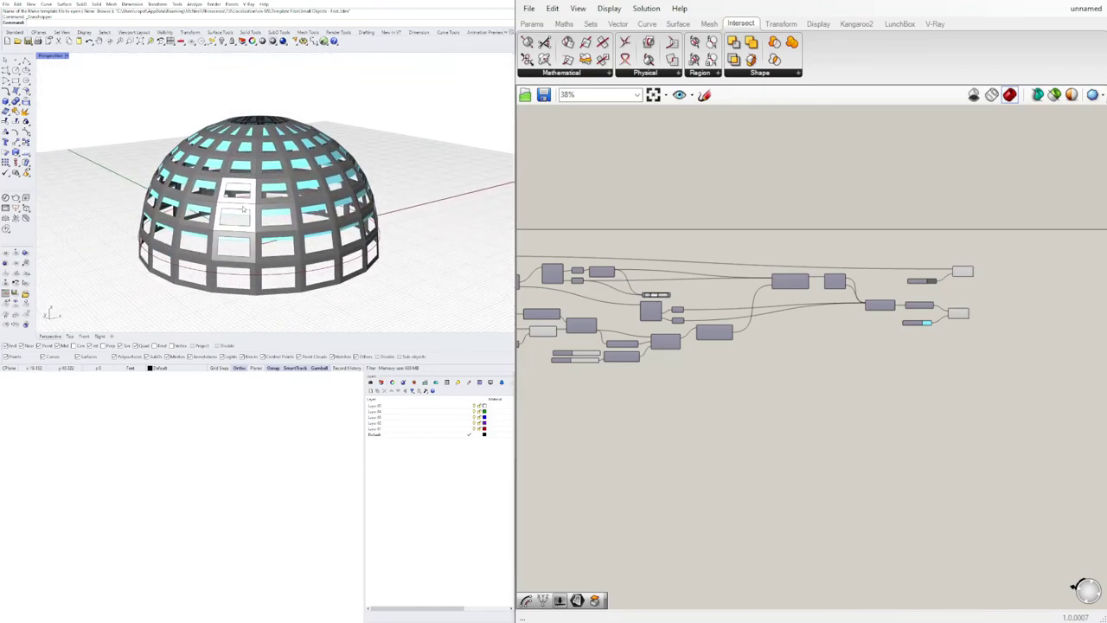